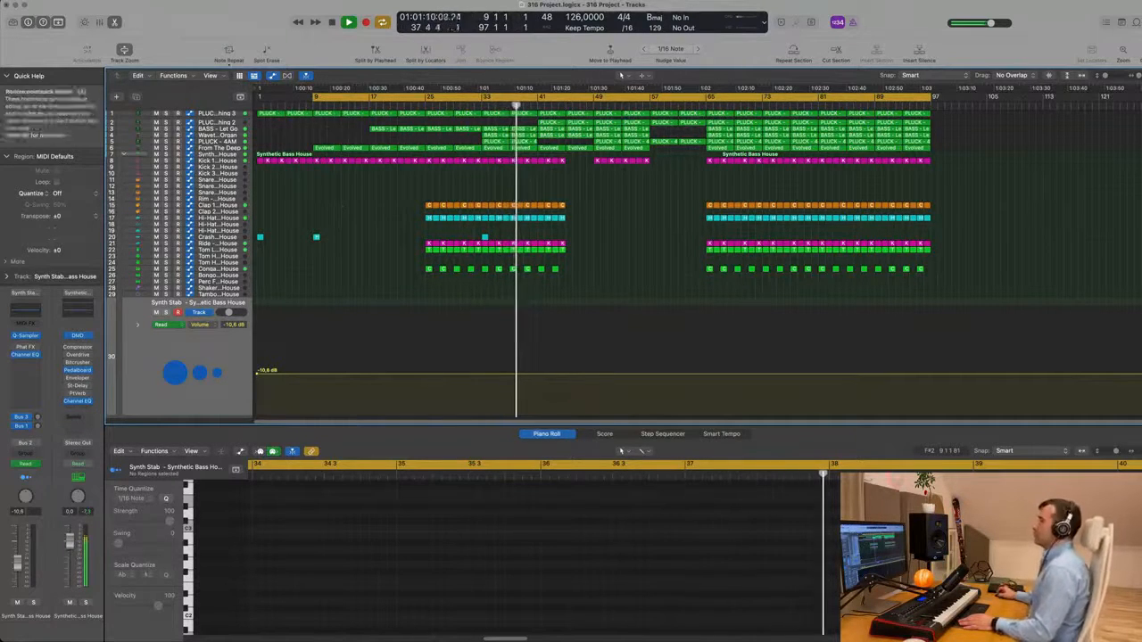
Step: Examine the two PLUCK tracks, the BASS - Let Go track and the Wavetable Organ track during playback, then stop playback
{"action": "left_click", "coordinate": [226, 114]}
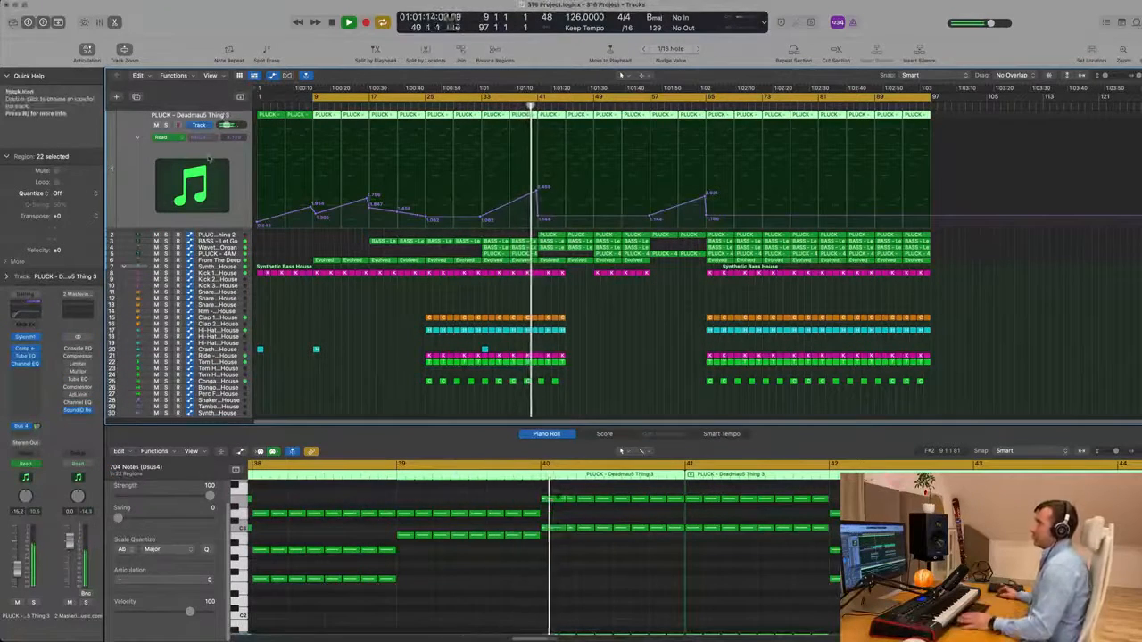
{"action": "scroll", "coordinate": [224, 185], "scroll_direction": "down", "scroll_amount": 1}
{"action": "key", "text": "Down"}
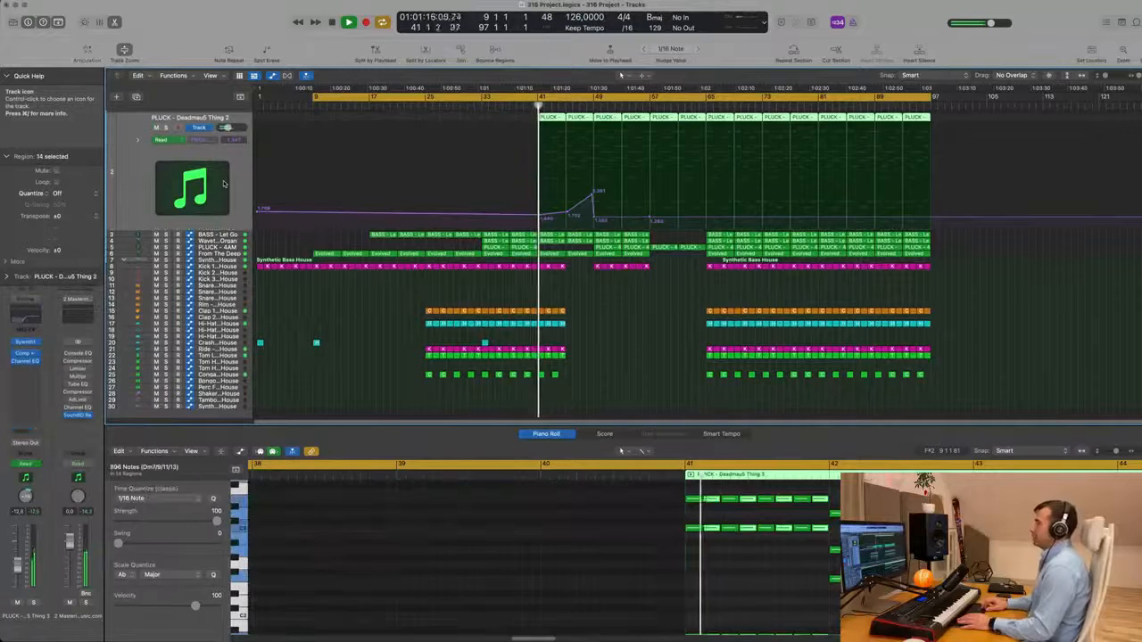
{"action": "key", "text": "Down"}
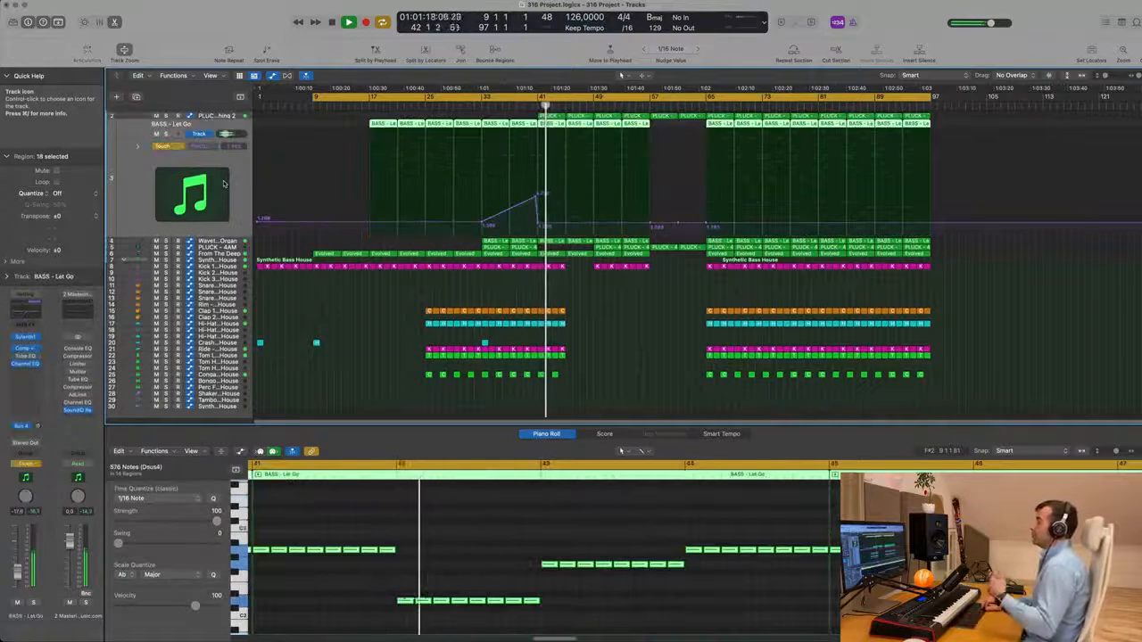
{"action": "key", "text": "Down"}
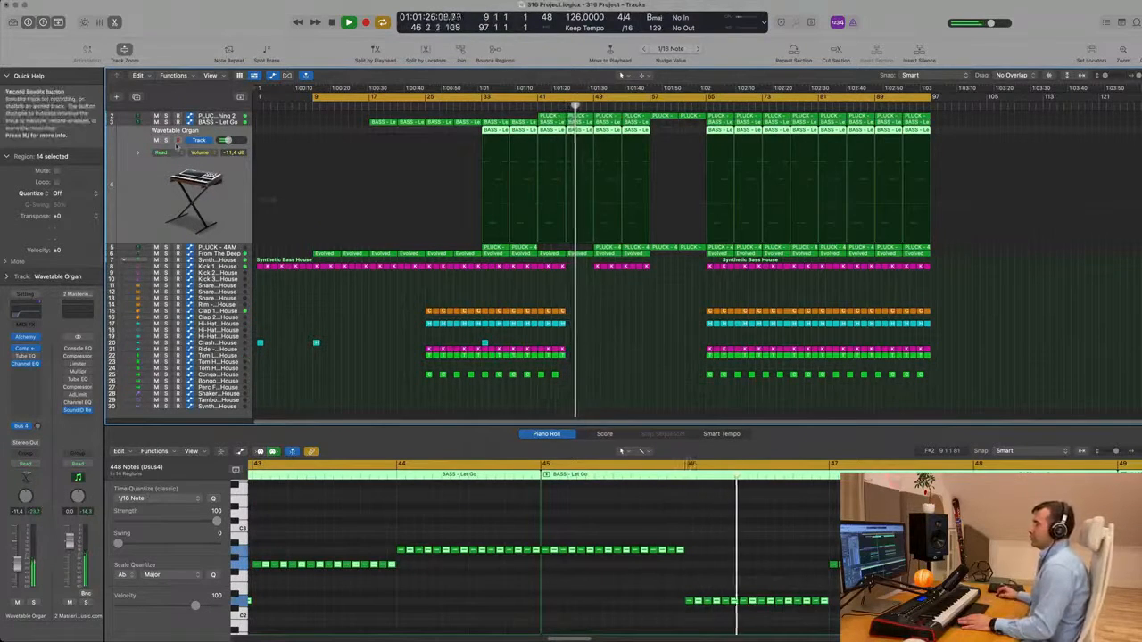
{"action": "left_click", "coordinate": [166, 141]}
{"action": "left_click", "coordinate": [166, 141]}
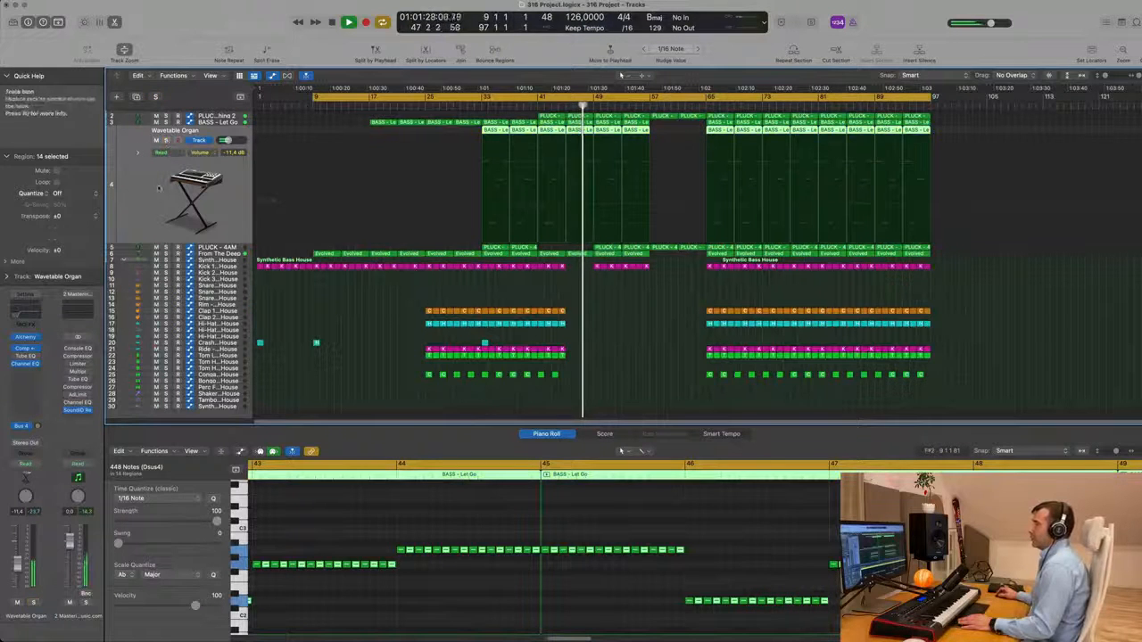
{"action": "left_click", "coordinate": [214, 117]}
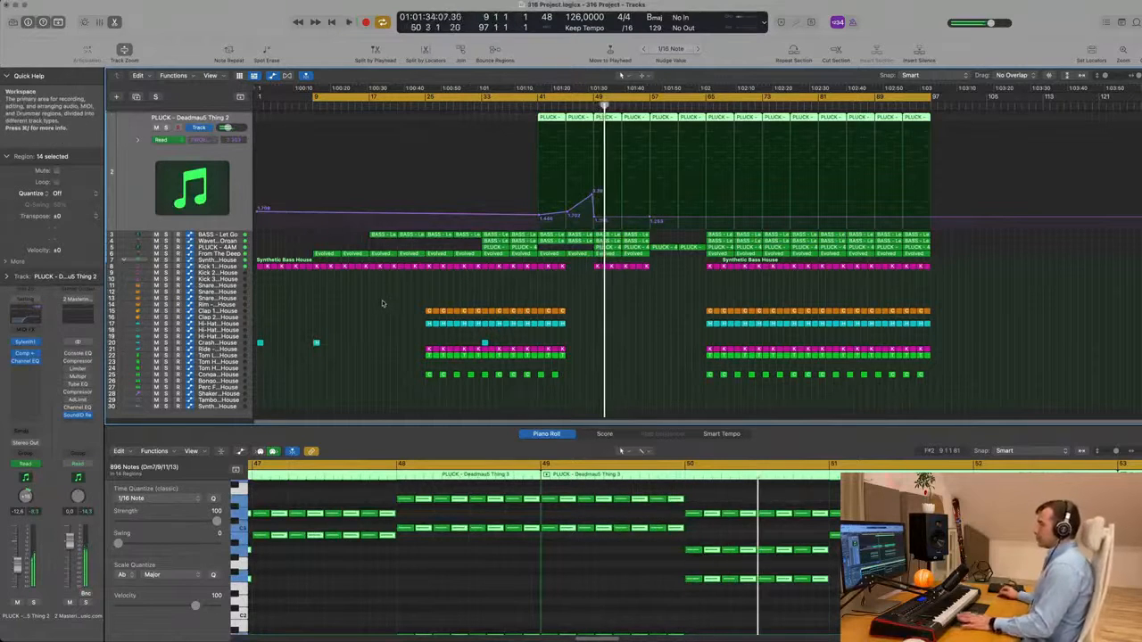
{"action": "key", "text": "space"}
{"action": "key", "text": "space"}
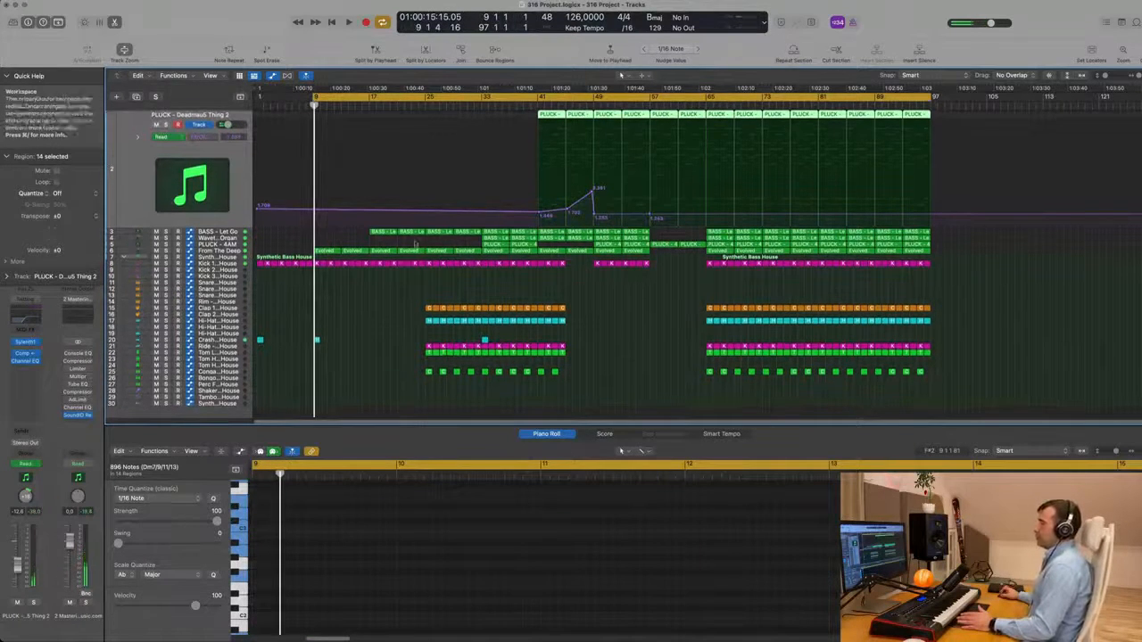
Step: Import SS_EDMMV_Satisfied_Vocal_124_Bbmaj_Dry_01.wav from the Finder sample folder onto a new audio track at bar 9
{"action": "mouse_move", "coordinate": [384, 633]}
{"action": "left_click", "coordinate": [74, 617]}
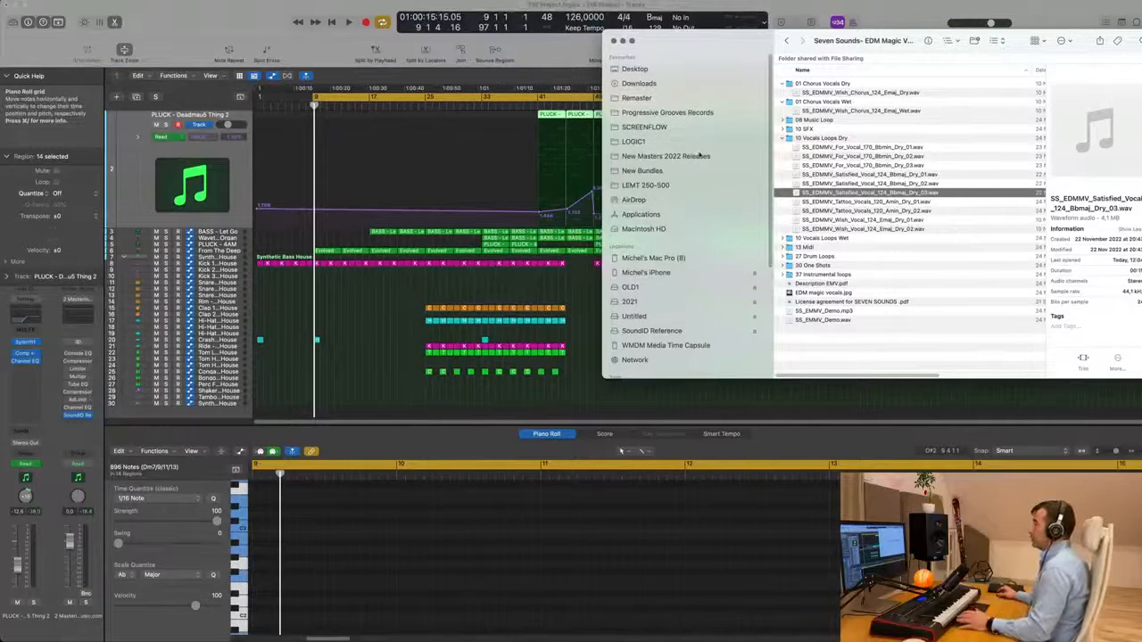
{"action": "left_click_drag", "start_coordinate": [724, 39], "coordinate": [734, 59]}
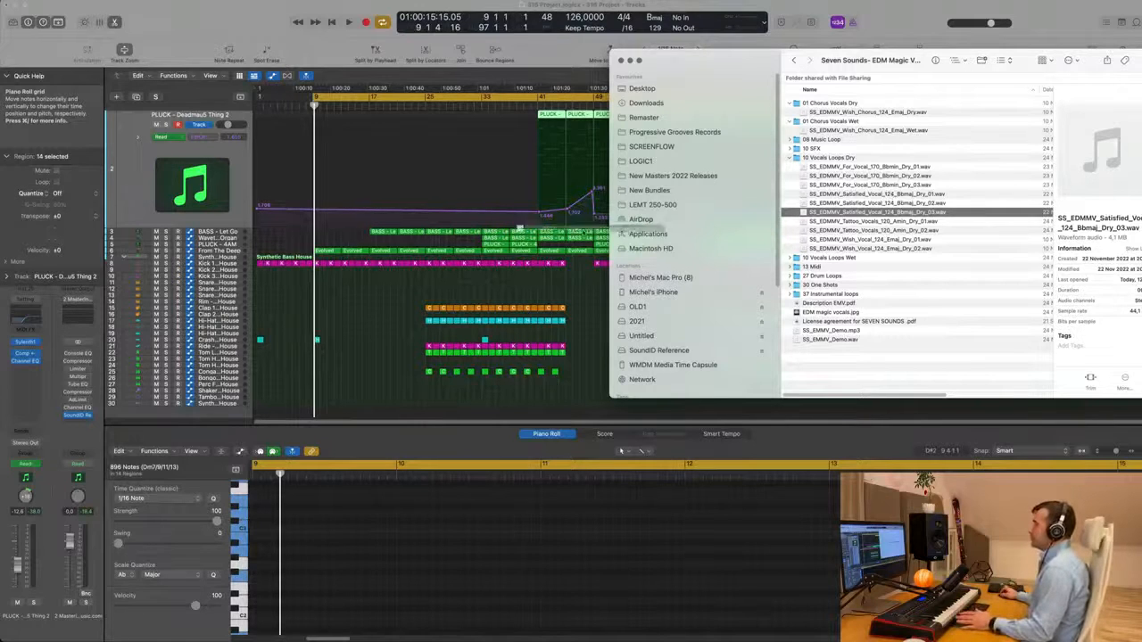
{"action": "left_click_drag", "start_coordinate": [519, 230], "coordinate": [311, 403]}
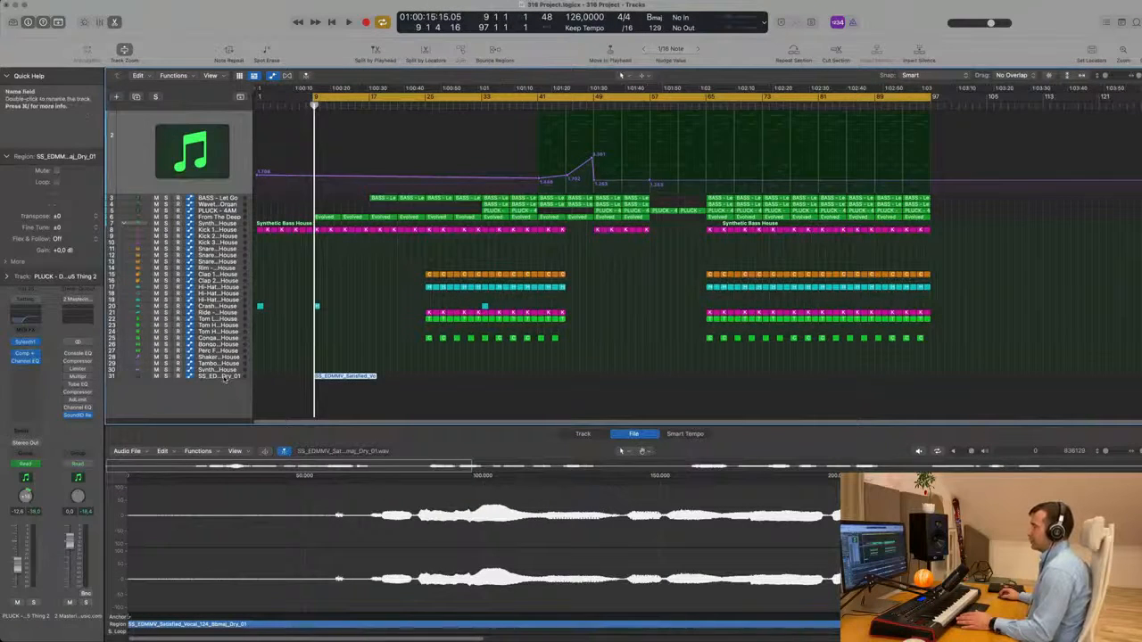
{"action": "left_click_drag", "start_coordinate": [224, 378], "coordinate": [223, 376]}
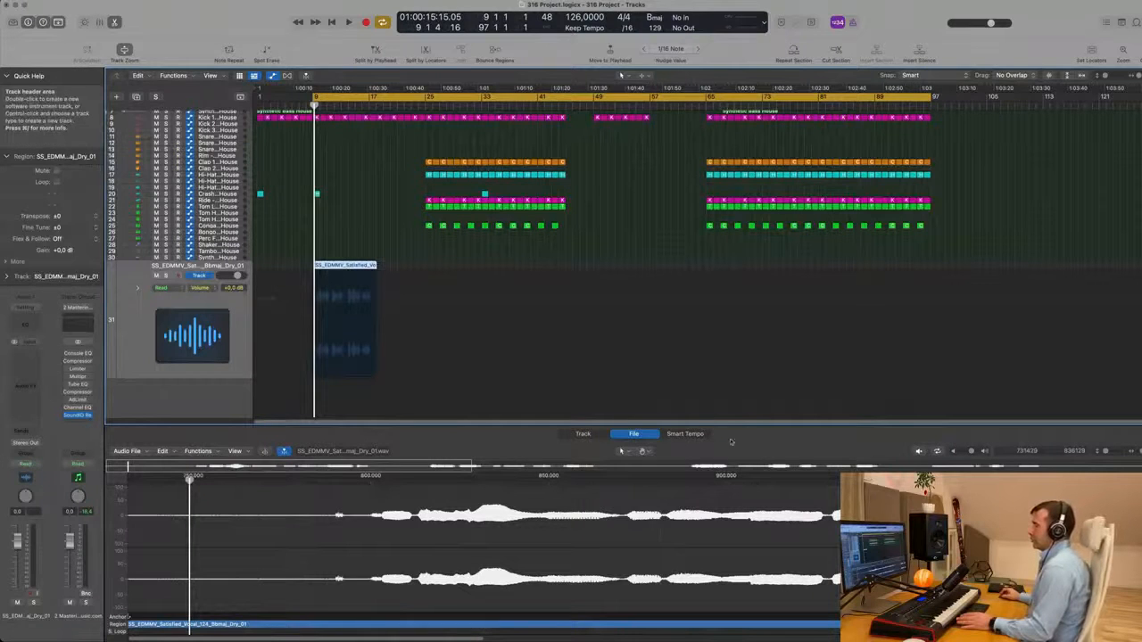
Step: Turn on Flex for the imported vocal track and set its mode to Flex Time - Tempophone (FX)
{"action": "left_click", "coordinate": [582, 435]}
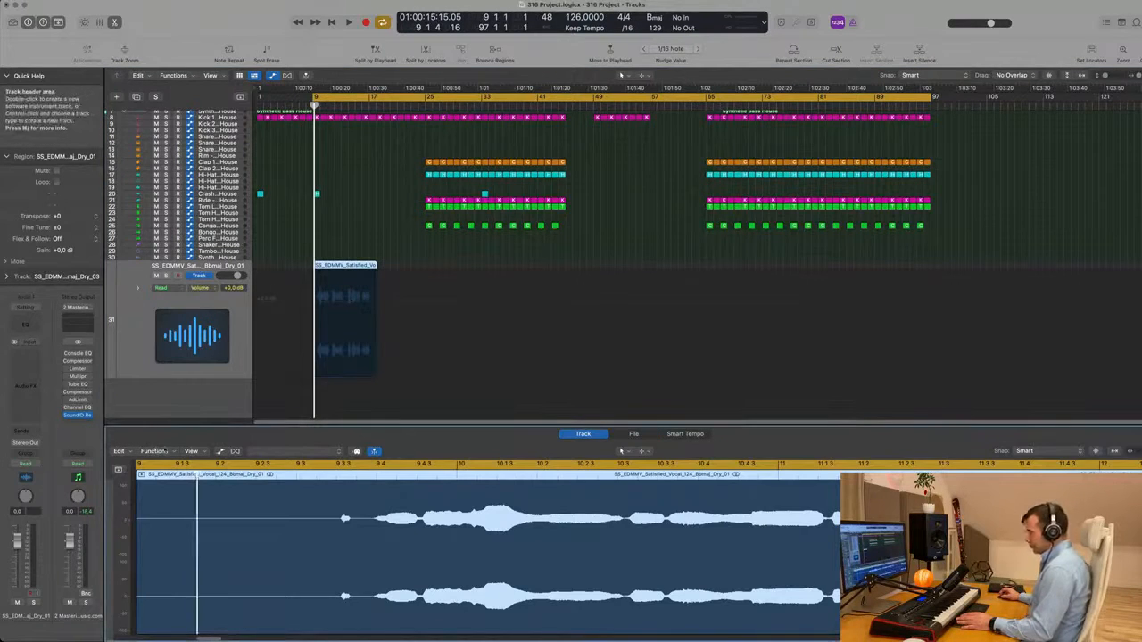
{"action": "left_click", "coordinate": [644, 436]}
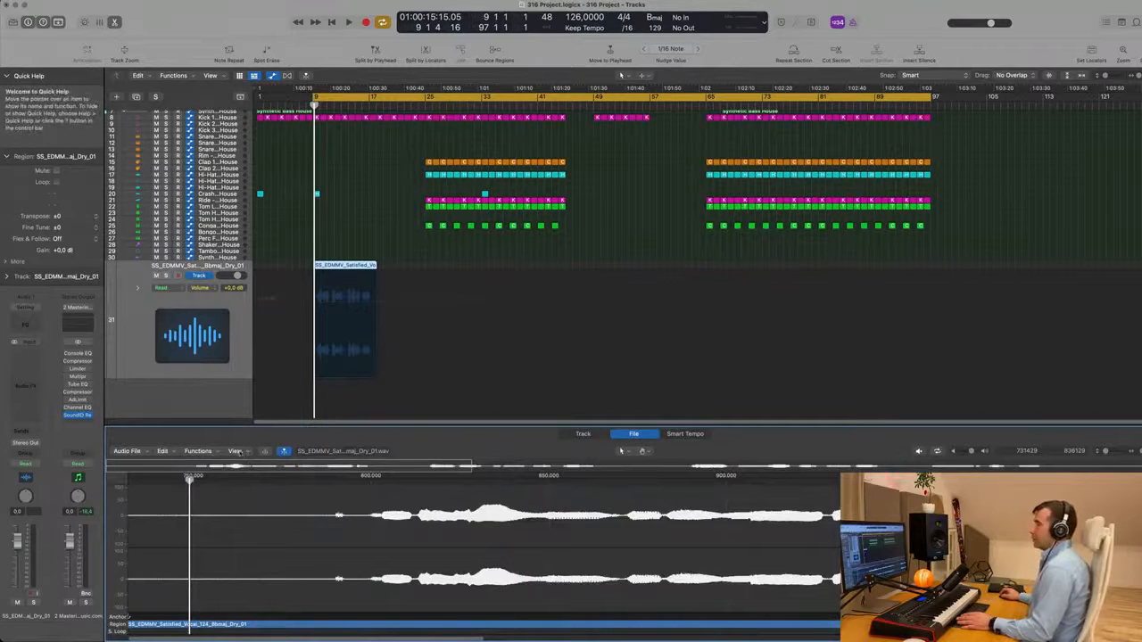
{"action": "left_click", "coordinate": [582, 435]}
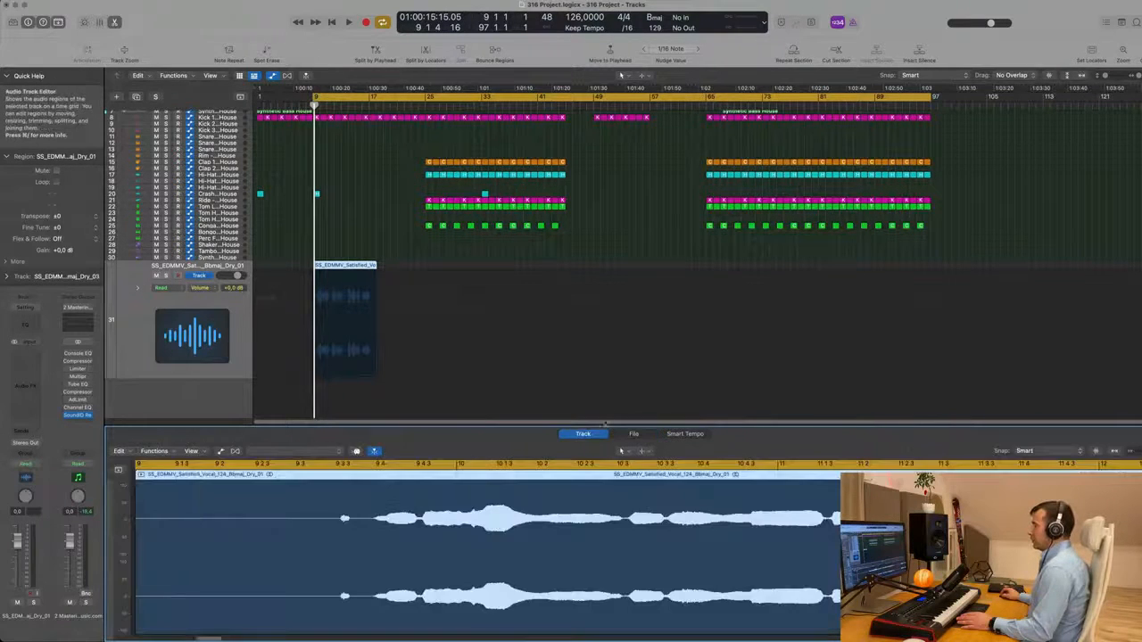
{"action": "left_click", "coordinate": [236, 451]}
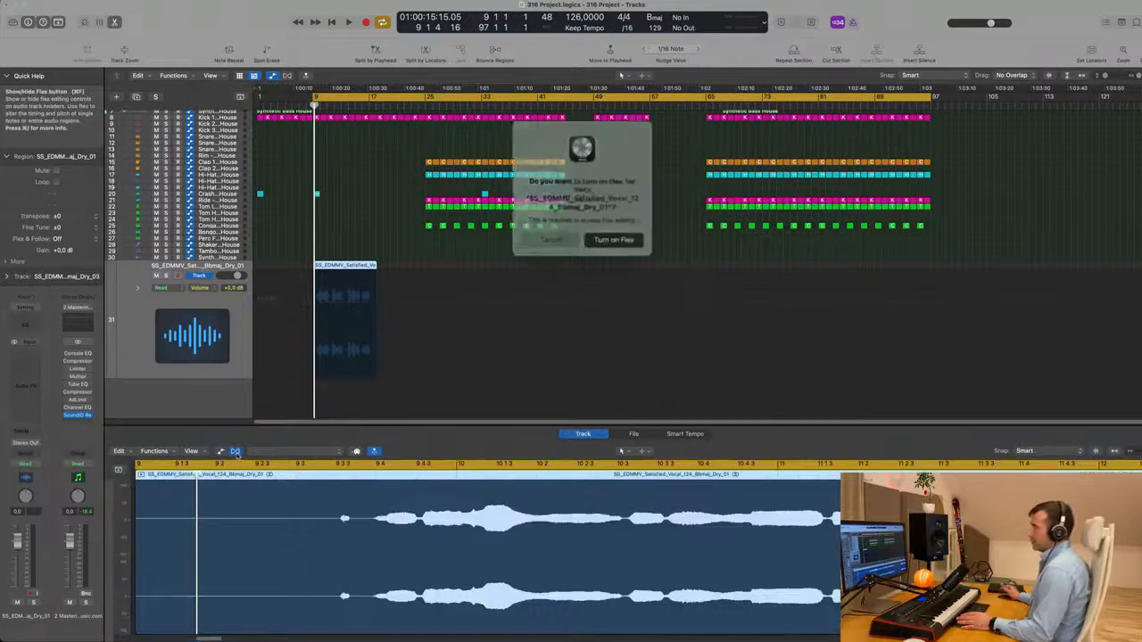
{"action": "left_click", "coordinate": [609, 232]}
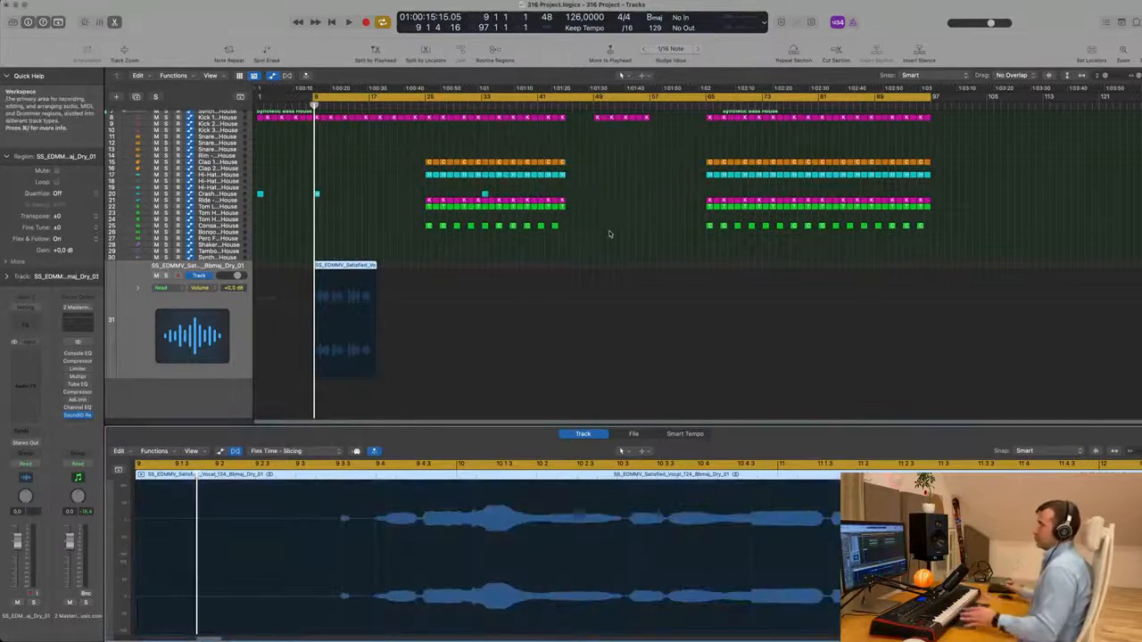
{"action": "left_click", "coordinate": [328, 451]}
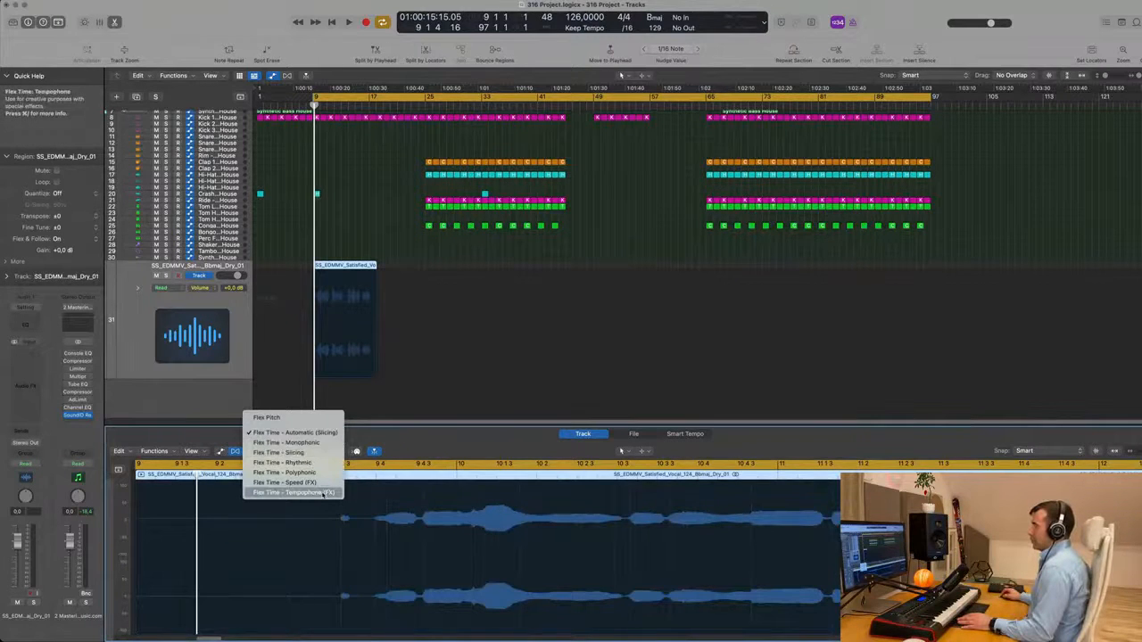
{"action": "left_click", "coordinate": [323, 493]}
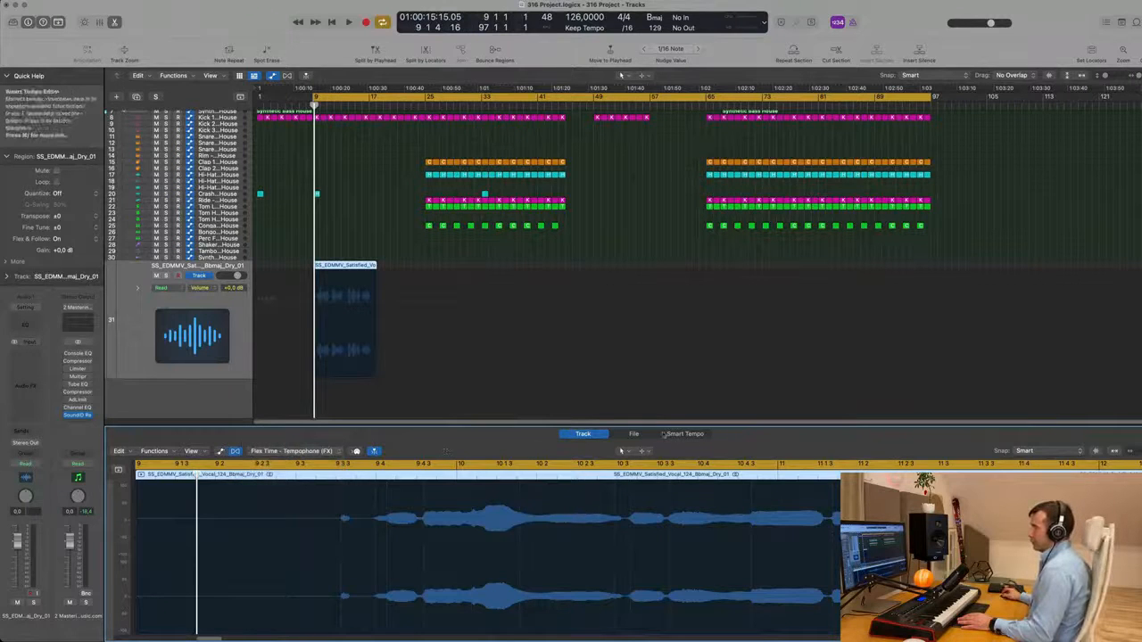
Step: Process the vocal file with the Time and Pitch Machine from 124 to 126 bpm using the Complex algorithm
{"action": "left_click", "coordinate": [633, 435]}
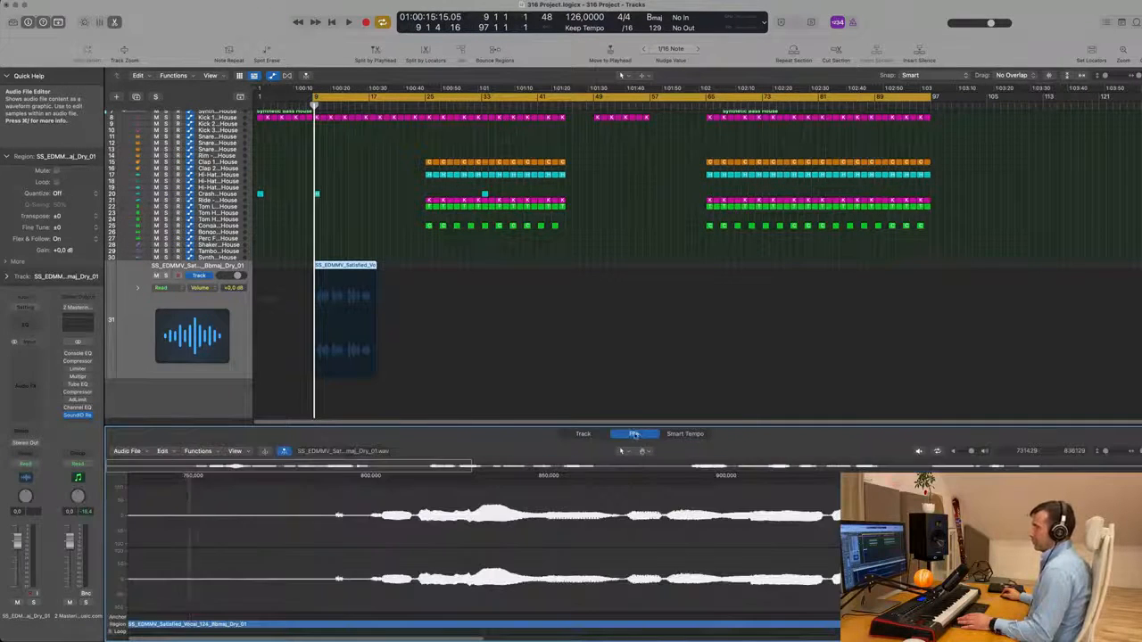
{"action": "left_click", "coordinate": [198, 451]}
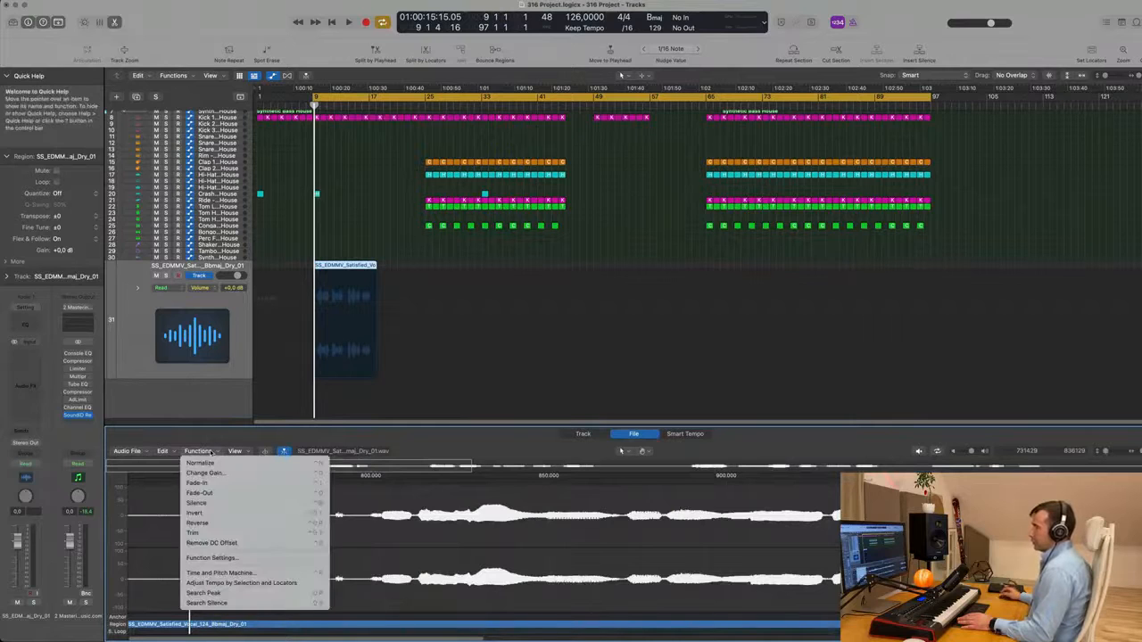
{"action": "left_click", "coordinate": [218, 573]}
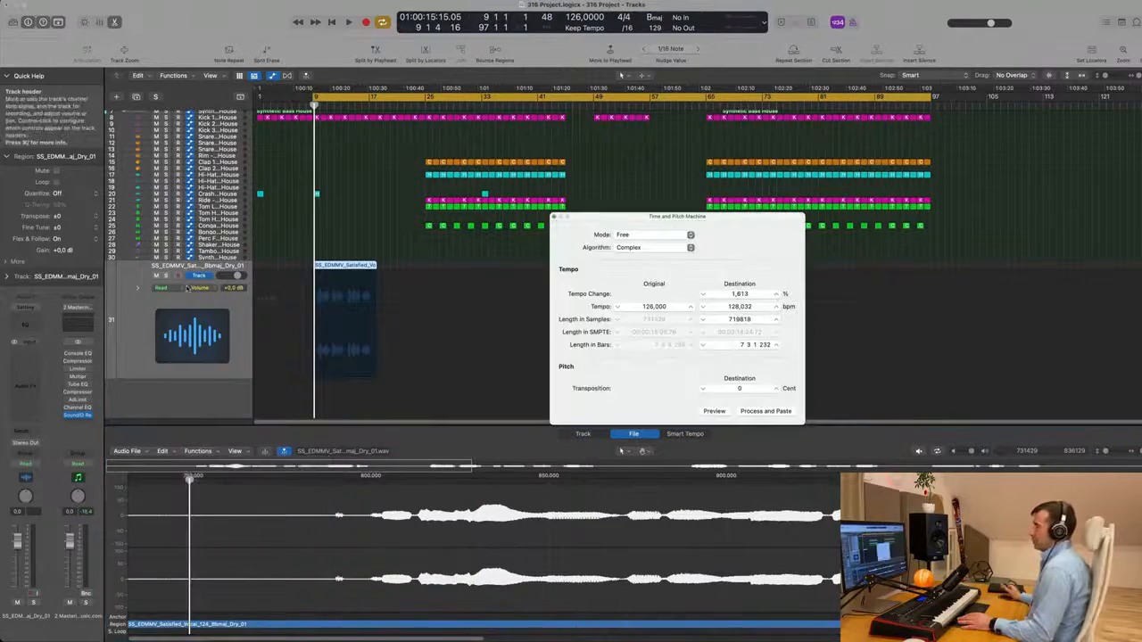
{"action": "left_click_drag", "start_coordinate": [738, 226], "coordinate": [442, 265]}
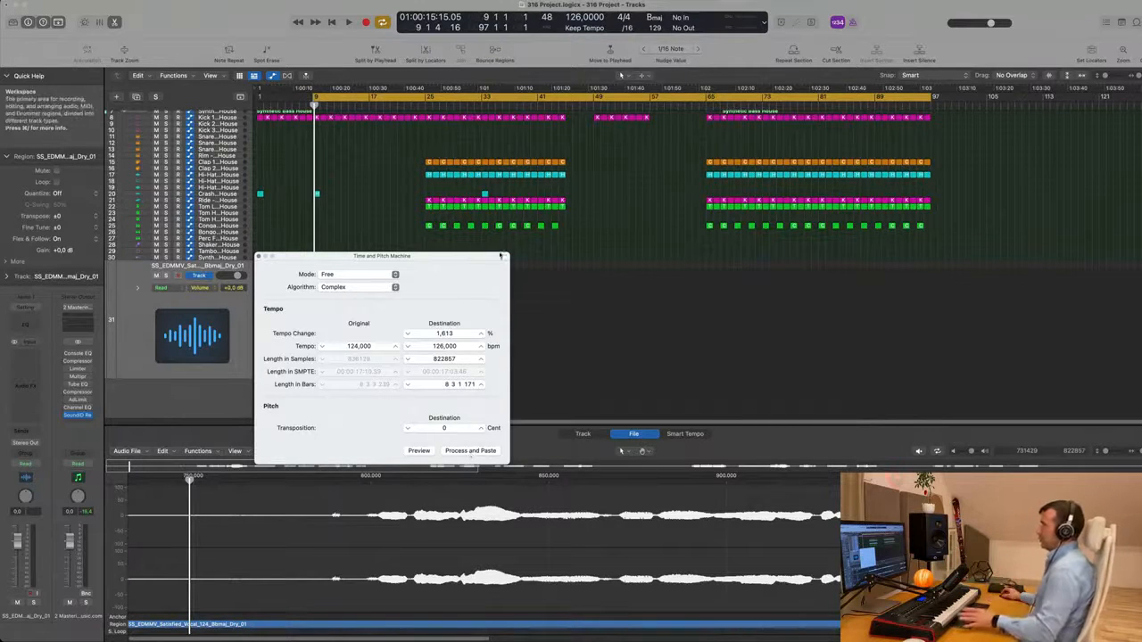
{"action": "left_click_drag", "start_coordinate": [501, 256], "coordinate": [772, 211]}
{"action": "left_click", "coordinate": [568, 211]}
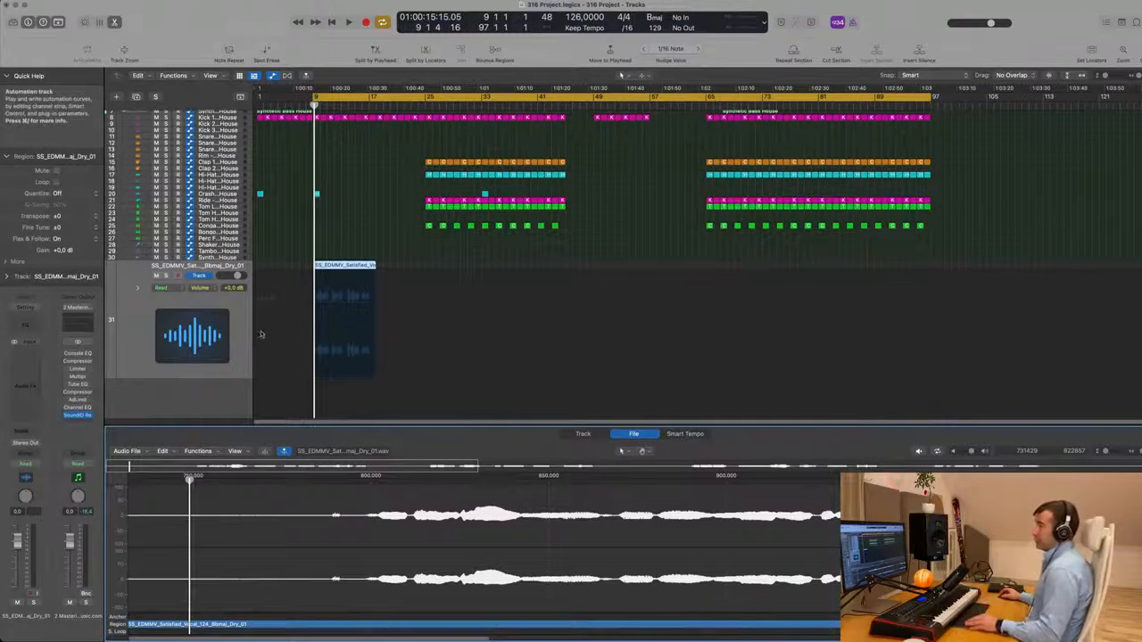
Step: Lower the vocal track's volume to -5.4 dB and listen to the vocal from bar 9
{"action": "key", "text": "super+Right"}
{"action": "key", "text": "super+Right"}
{"action": "key", "text": "super+Right"}
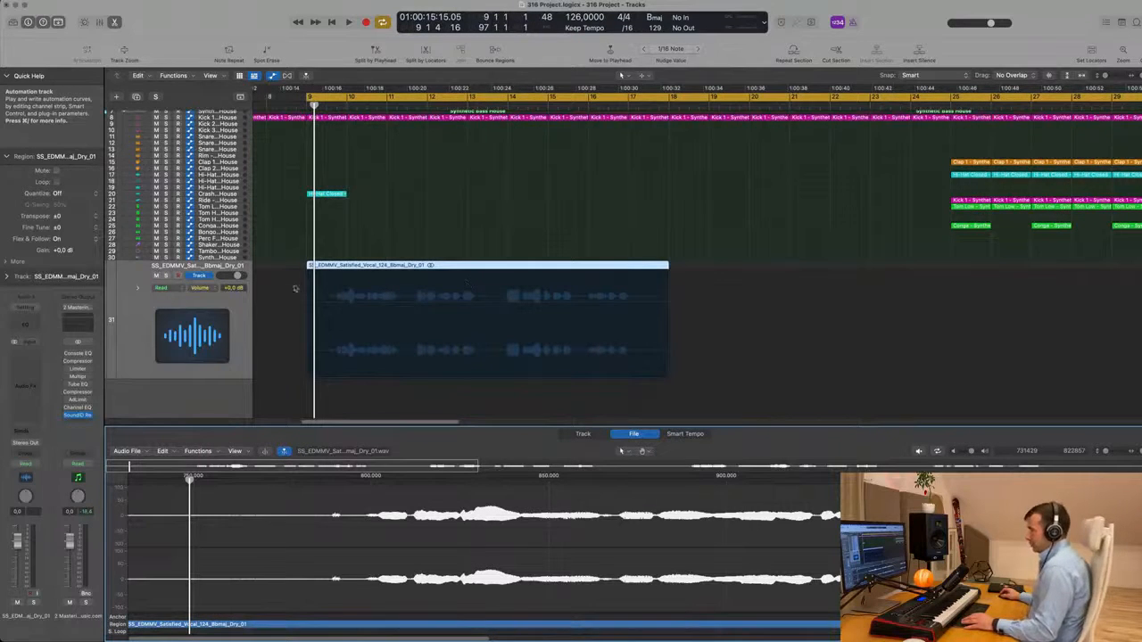
{"action": "left_click_drag", "start_coordinate": [17, 540], "coordinate": [17, 563]}
{"action": "key", "text": "space"}
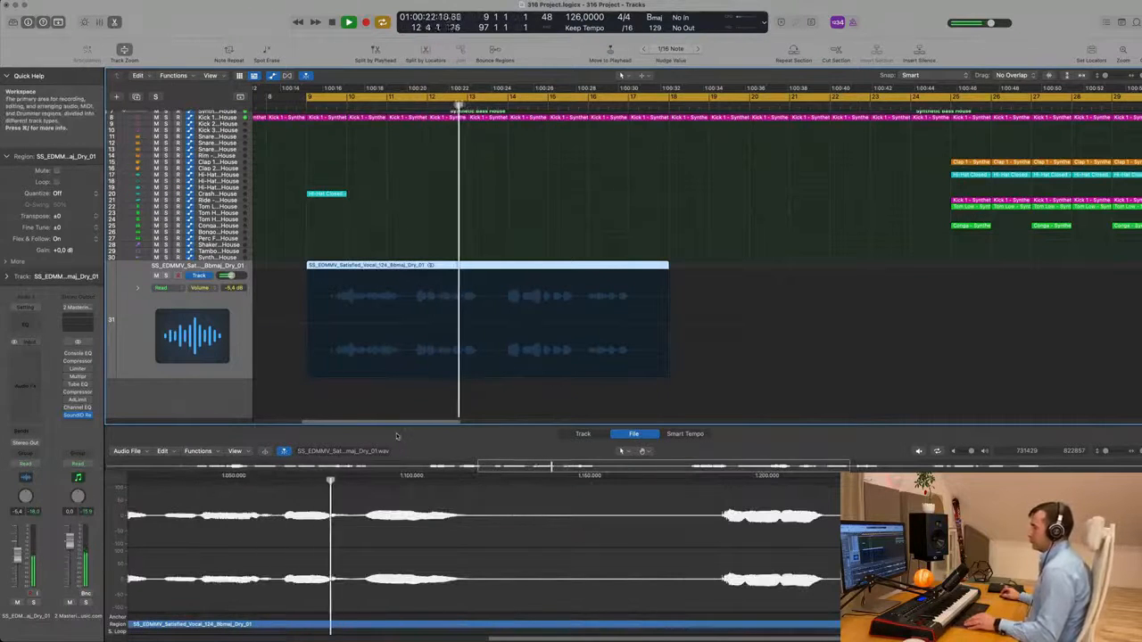
{"action": "key", "text": "space"}
Step: Shift the vocal region earlier so that it starts at bar 8, checking its timing with playback
{"action": "scroll", "coordinate": [476, 266], "scroll_direction": "left", "scroll_amount": 5}
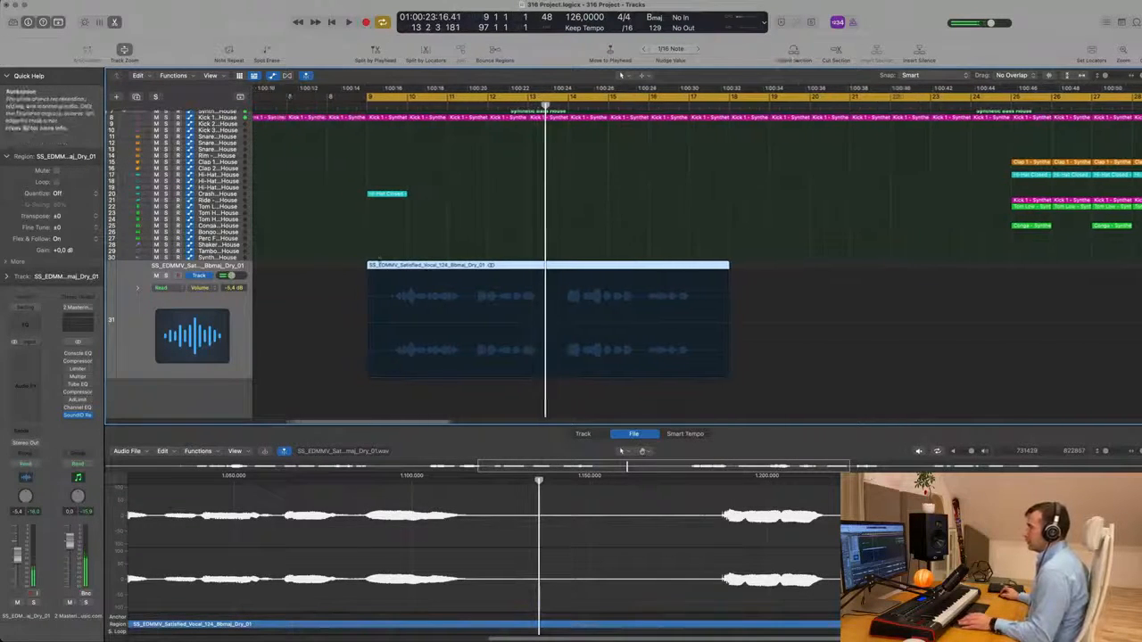
{"action": "left_click_drag", "start_coordinate": [477, 266], "coordinate": [456, 266]}
{"action": "key", "text": "shift+space"}
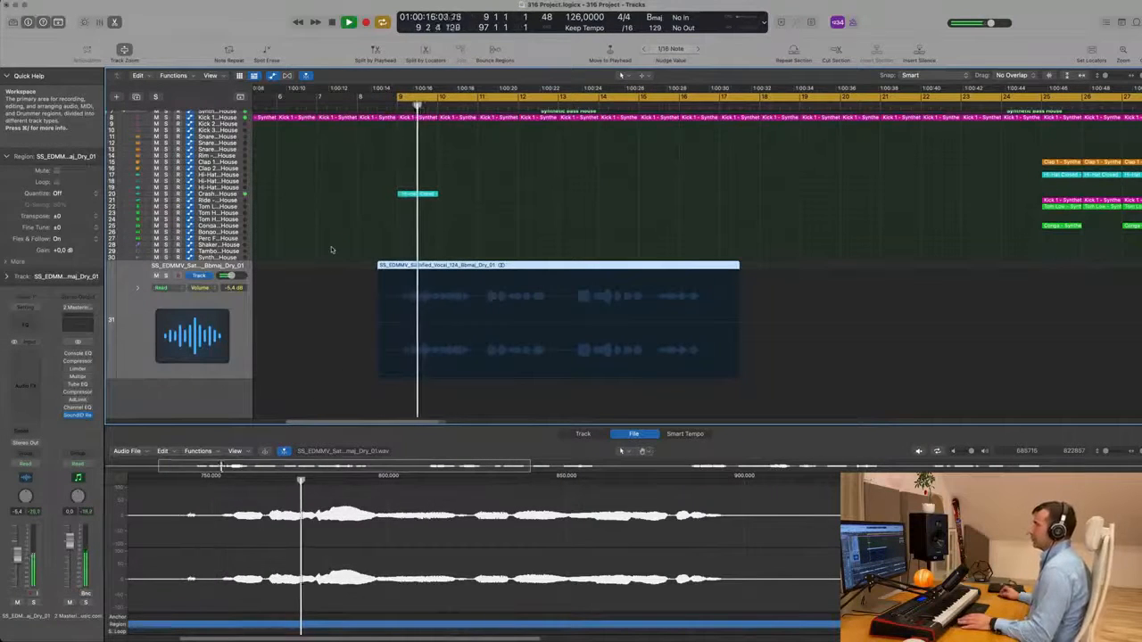
{"action": "scroll", "coordinate": [326, 243], "scroll_direction": "up", "scroll_amount": 3}
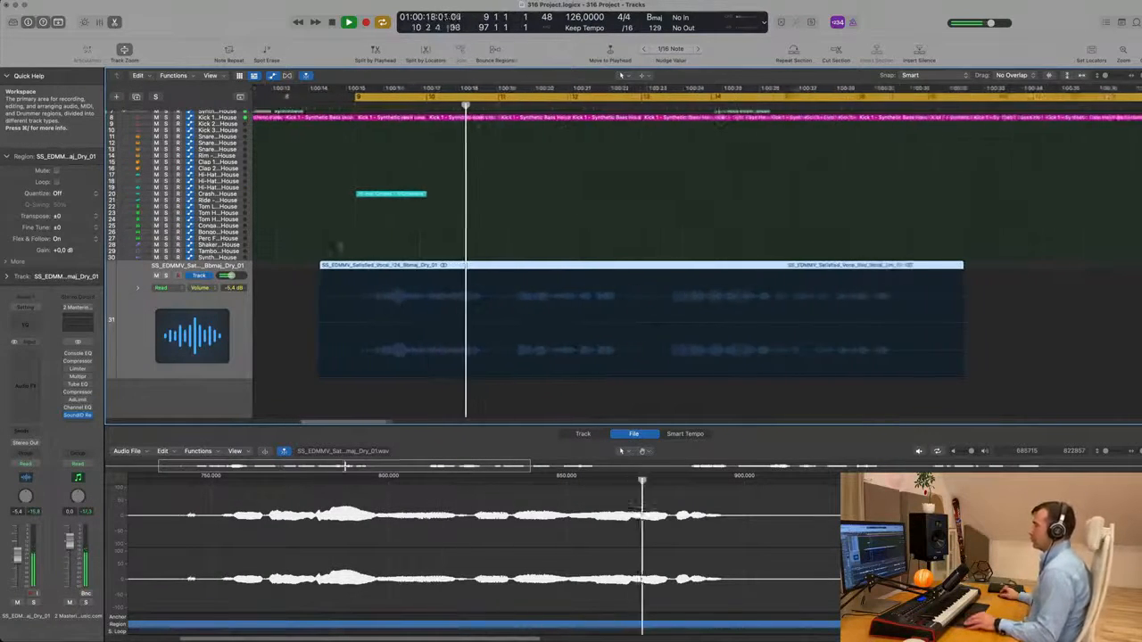
{"action": "key", "text": "space"}
{"action": "left_click_drag", "start_coordinate": [467, 266], "coordinate": [439, 268]}
{"action": "left_click", "coordinate": [351, 126]}
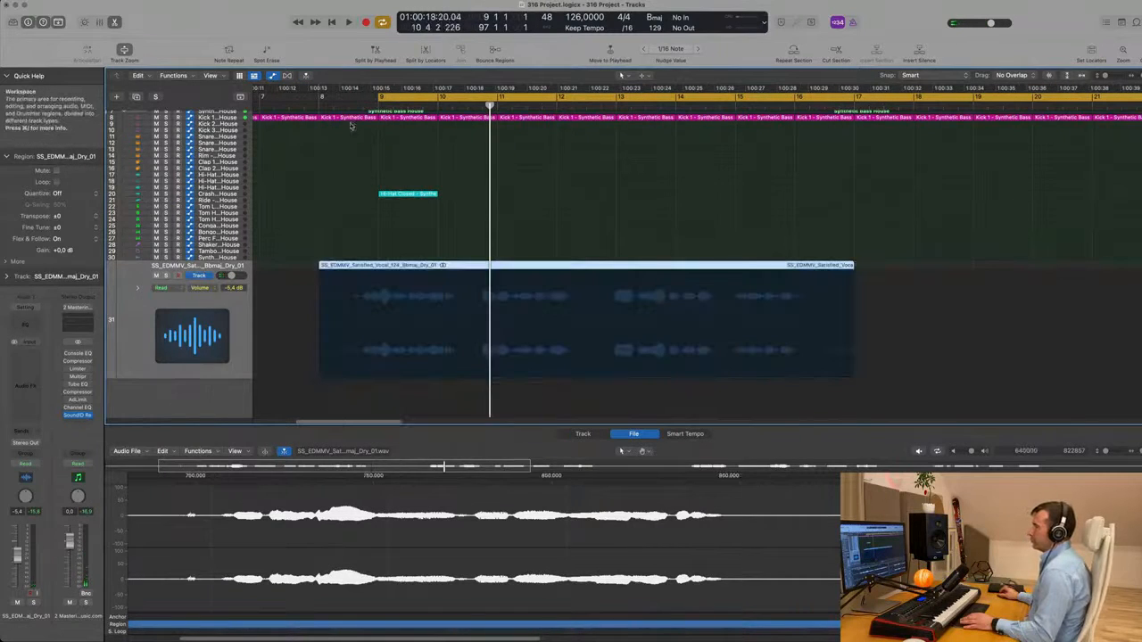
Step: Play the arrangement from just before bar 9 to check the moved vocal's timing, then stop playback
{"action": "left_click", "coordinate": [371, 105]}
{"action": "key", "text": "space"}
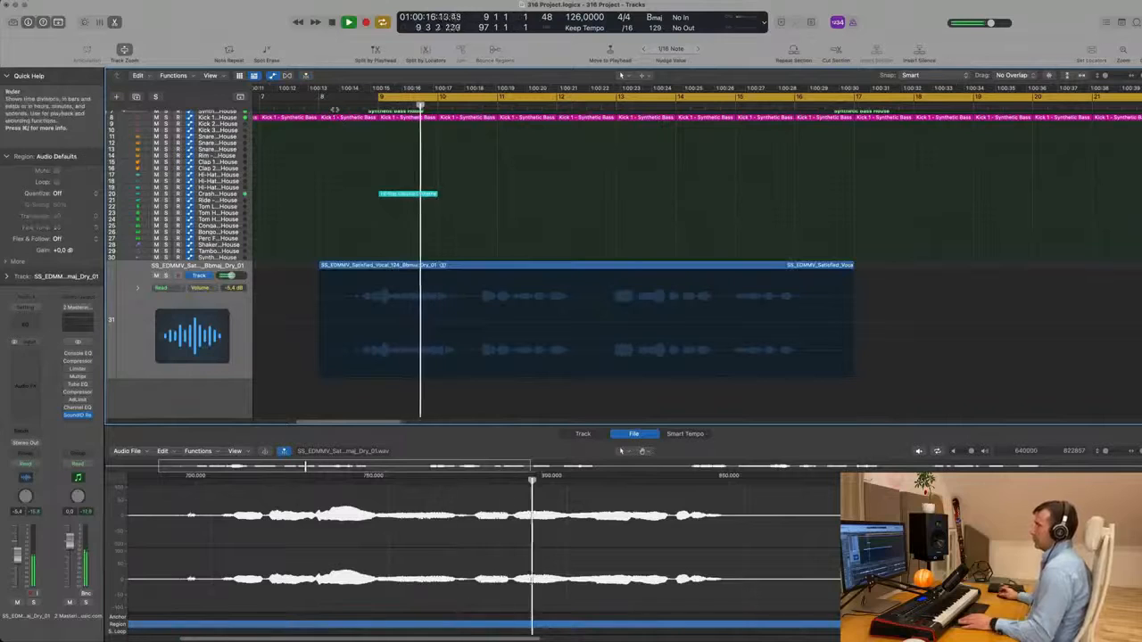
{"action": "left_click", "coordinate": [339, 105]}
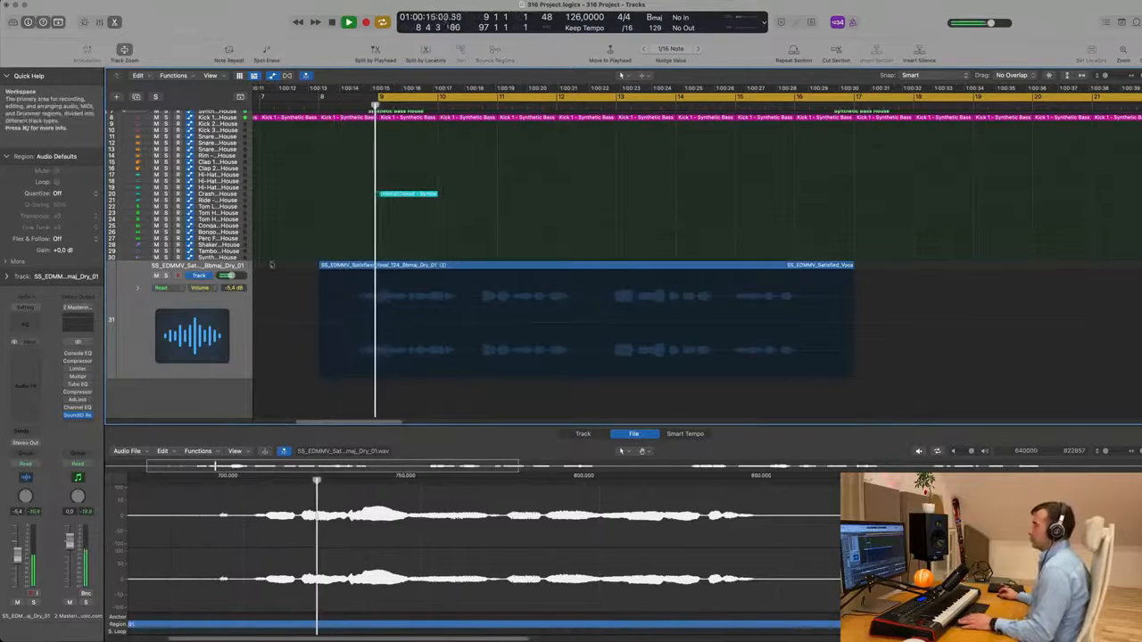
{"action": "scroll", "coordinate": [366, 251], "scroll_direction": "left", "scroll_amount": 2}
{"action": "key", "text": "space"}
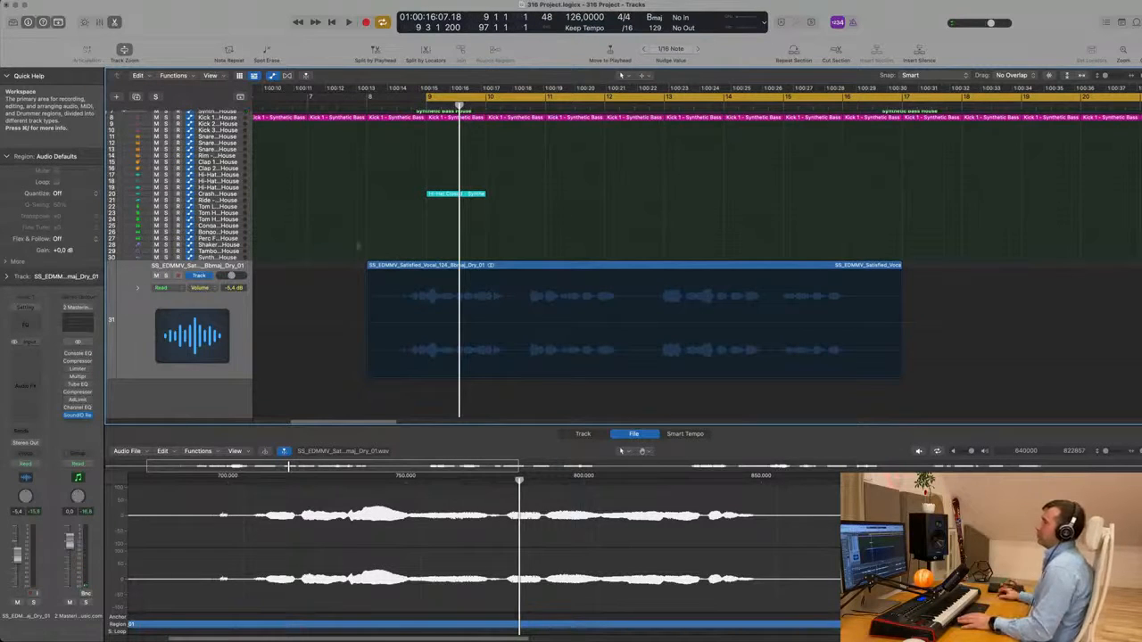
Step: Extend the cycle range's start back to bar 8 and play the vocal with the arrangement
{"action": "left_click_drag", "start_coordinate": [425, 98], "coordinate": [369, 98]}
{"action": "key", "text": "space"}
{"action": "scroll", "coordinate": [357, 215], "scroll_direction": "down", "scroll_amount": 5}
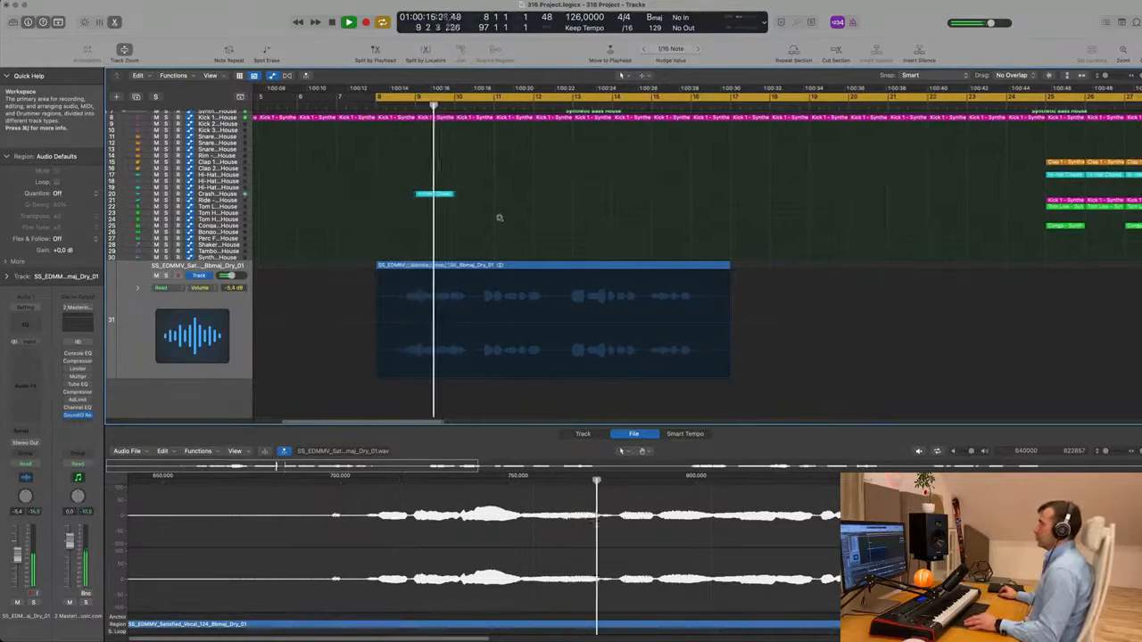
{"action": "scroll", "coordinate": [500, 219], "scroll_direction": "down", "scroll_amount": 1}
{"action": "scroll", "coordinate": [504, 217], "scroll_direction": "up", "scroll_amount": 4}
{"action": "scroll", "coordinate": [513, 219], "scroll_direction": "down", "scroll_amount": 3}
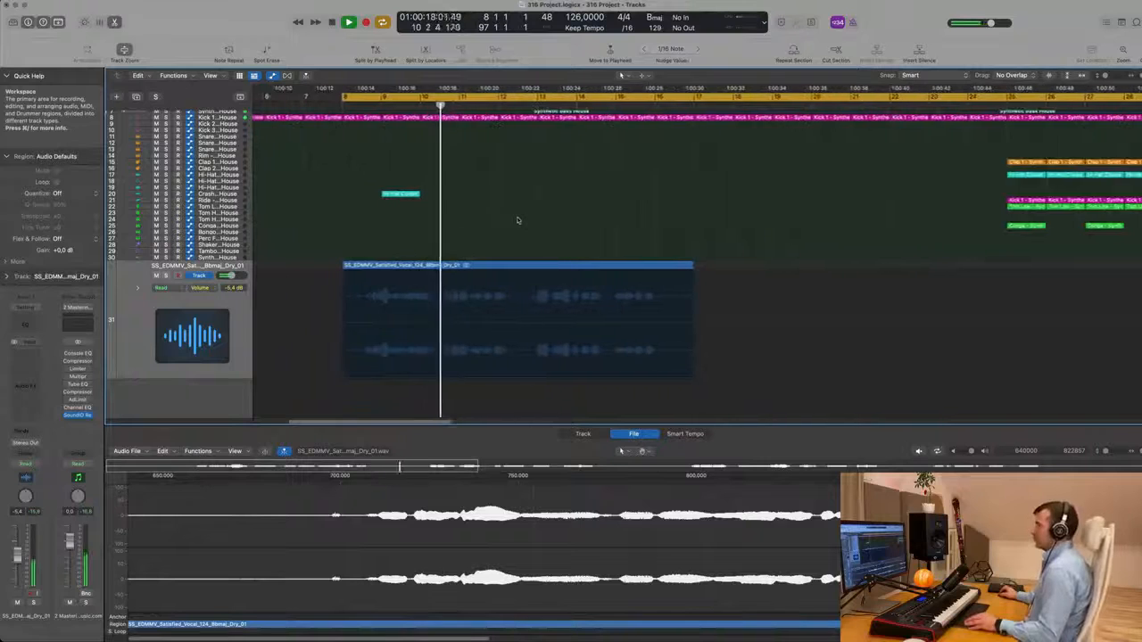
{"action": "scroll", "coordinate": [532, 218], "scroll_direction": "up", "scroll_amount": 2}
{"action": "scroll", "coordinate": [536, 219], "scroll_direction": "down", "scroll_amount": 5}
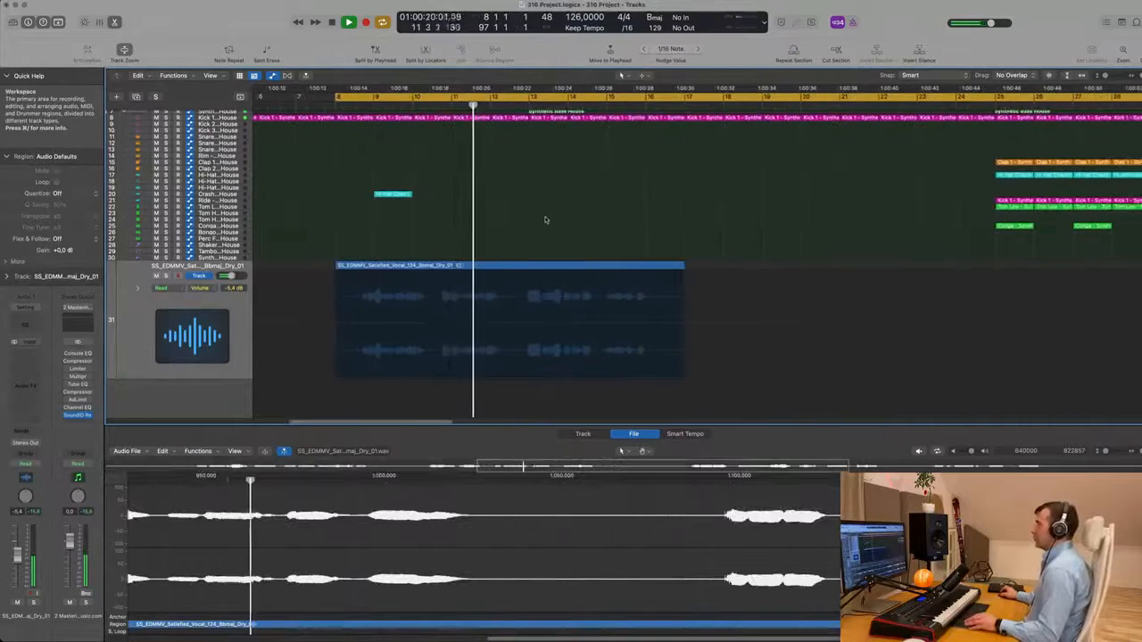
Step: Listen to the vocal against the arrangement up to about bar 16, then play it again from bar 8
{"action": "scroll", "coordinate": [473, 234], "scroll_direction": "down", "scroll_amount": 2}
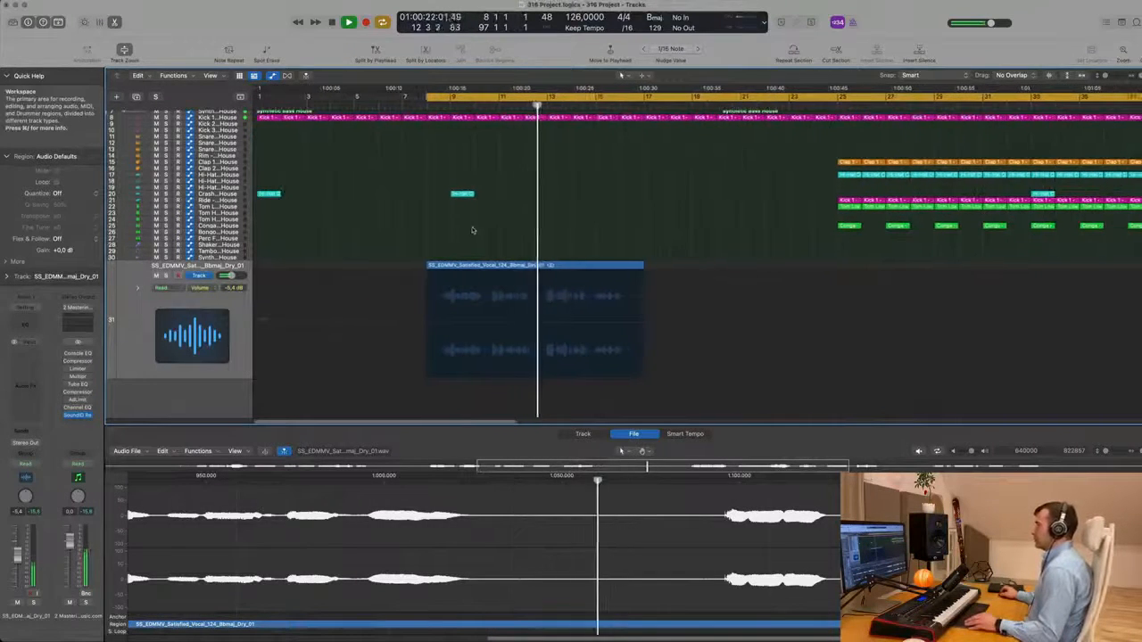
{"action": "scroll", "coordinate": [486, 236], "scroll_direction": "up", "scroll_amount": 3}
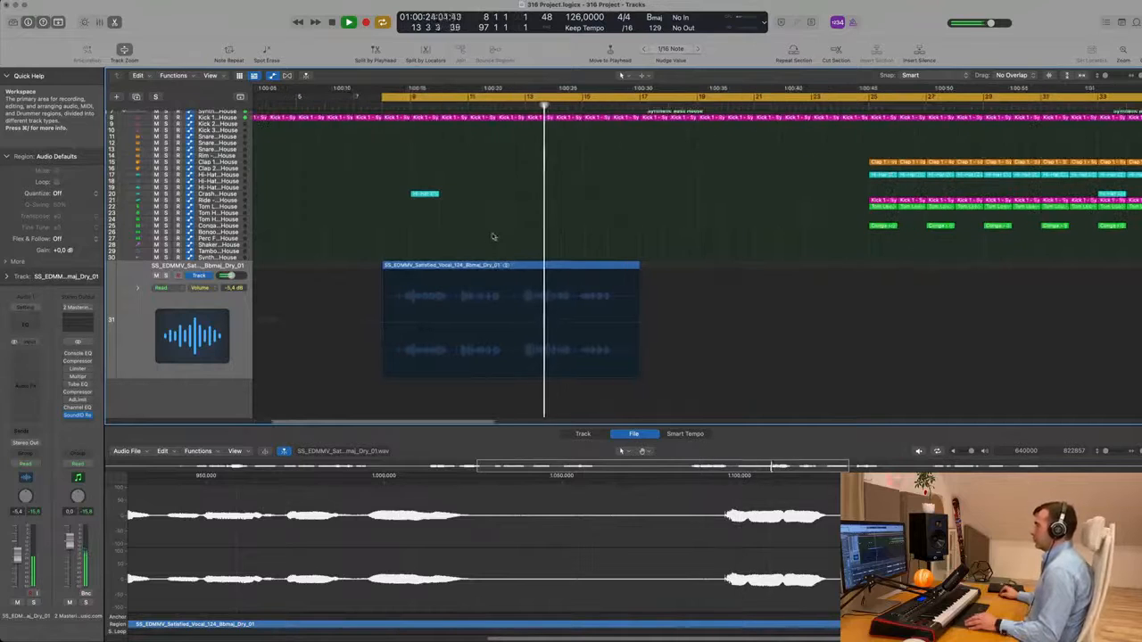
{"action": "scroll", "coordinate": [495, 234], "scroll_direction": "right", "scroll_amount": 3}
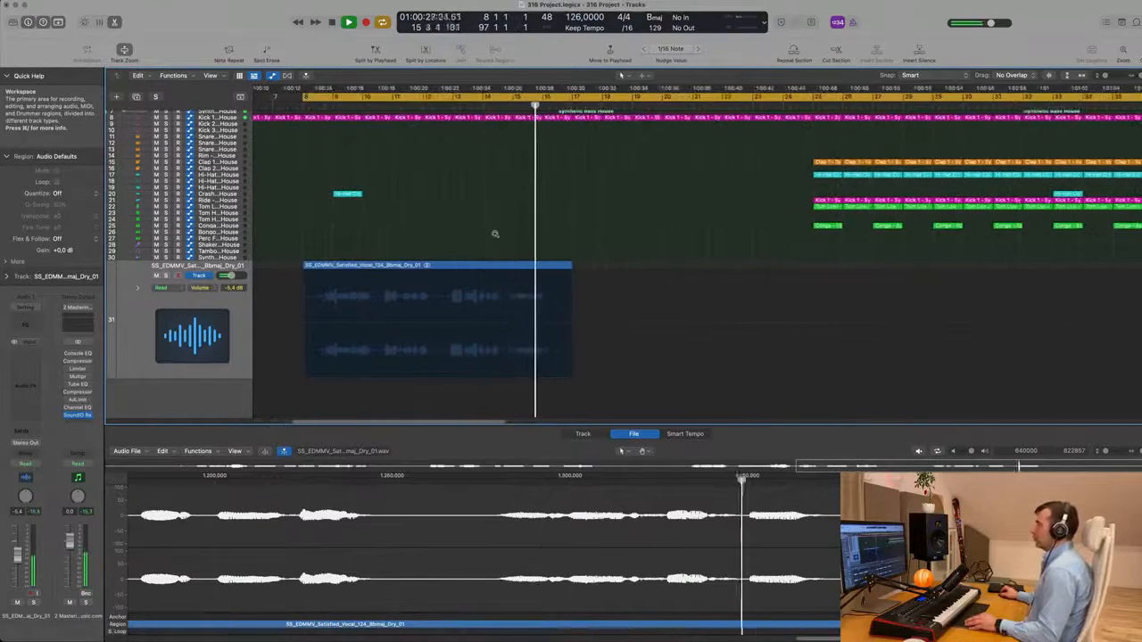
{"action": "scroll", "coordinate": [494, 235], "scroll_direction": "up", "scroll_amount": 2}
{"action": "scroll", "coordinate": [492, 235], "scroll_direction": "down", "scroll_amount": 2}
{"action": "scroll", "coordinate": [493, 234], "scroll_direction": "left", "scroll_amount": 2}
{"action": "key", "text": "space"}
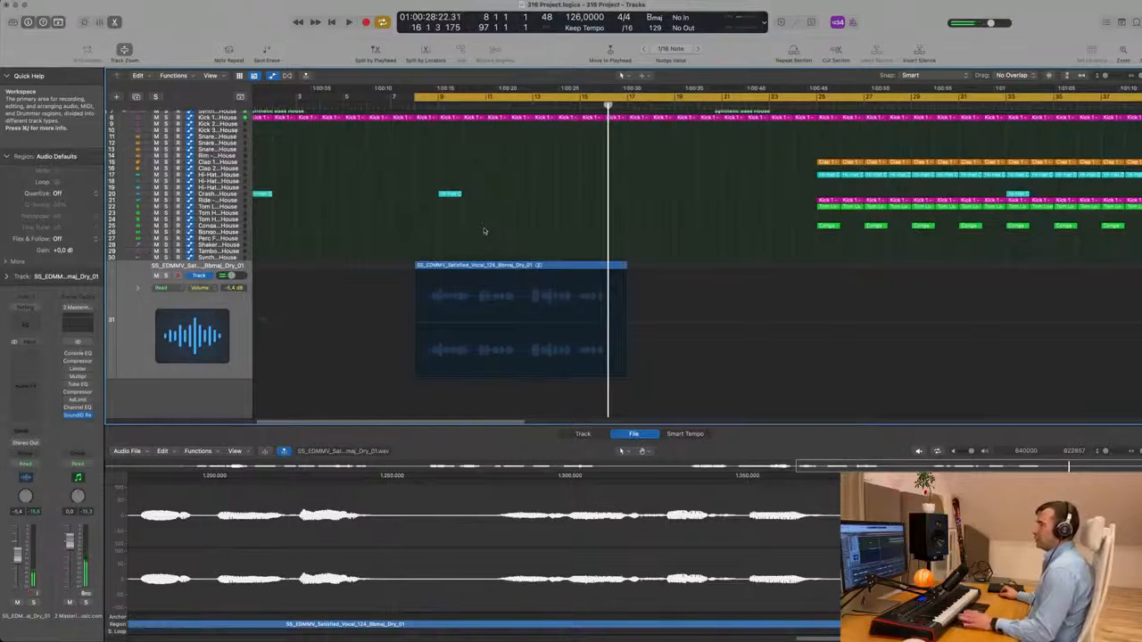
{"action": "key", "text": "space"}
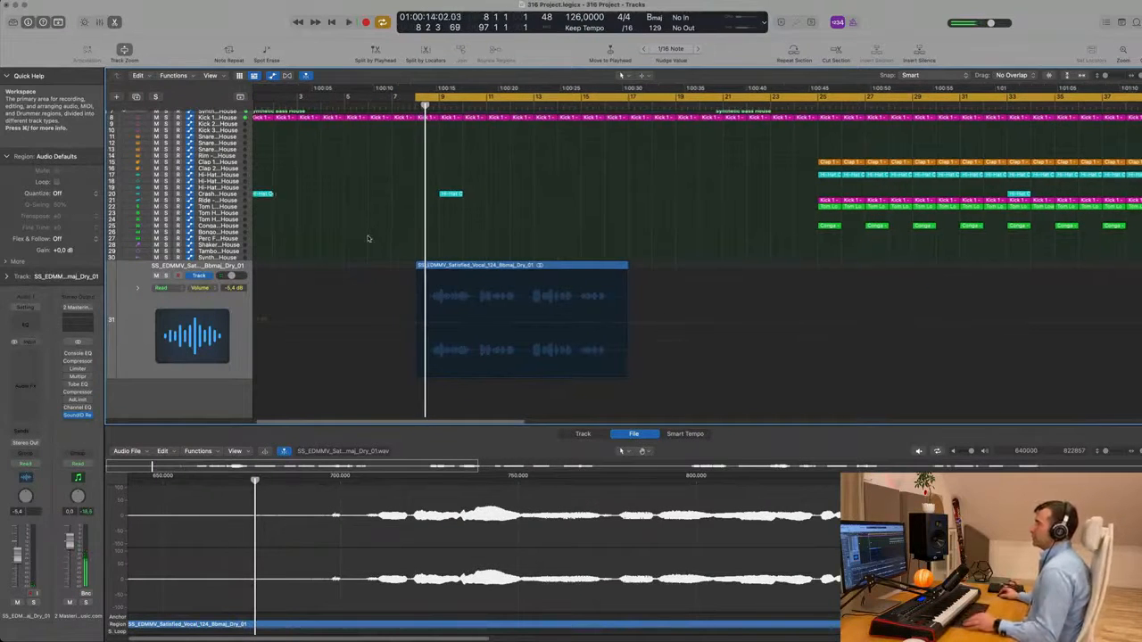
{"action": "scroll", "coordinate": [368, 241], "scroll_direction": "up", "scroll_amount": 2}
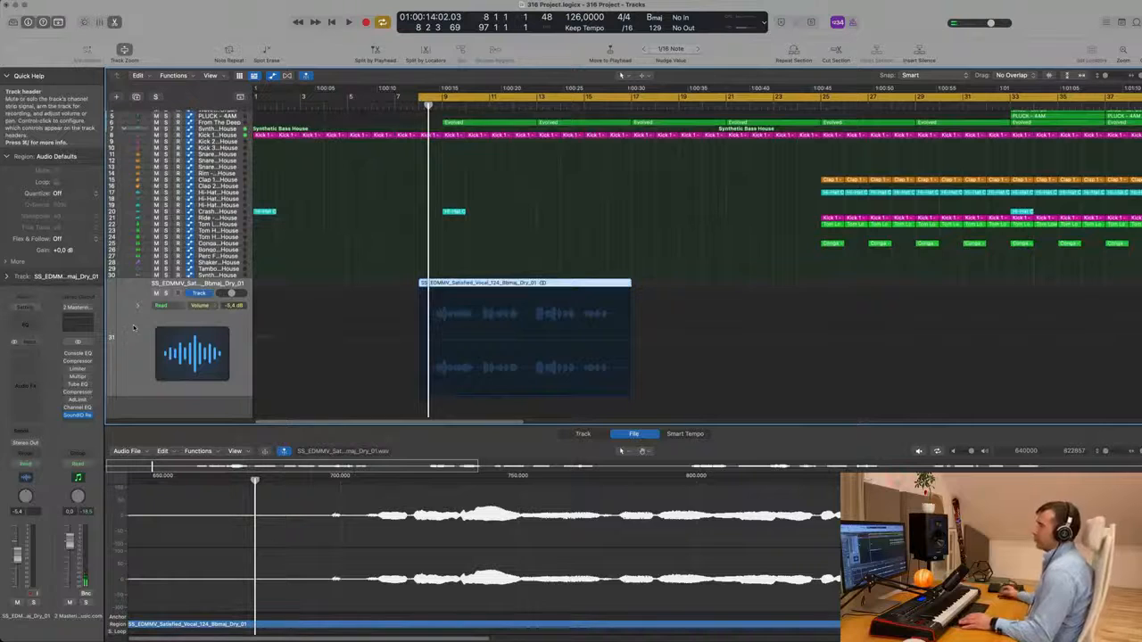
{"action": "key", "text": "space"}
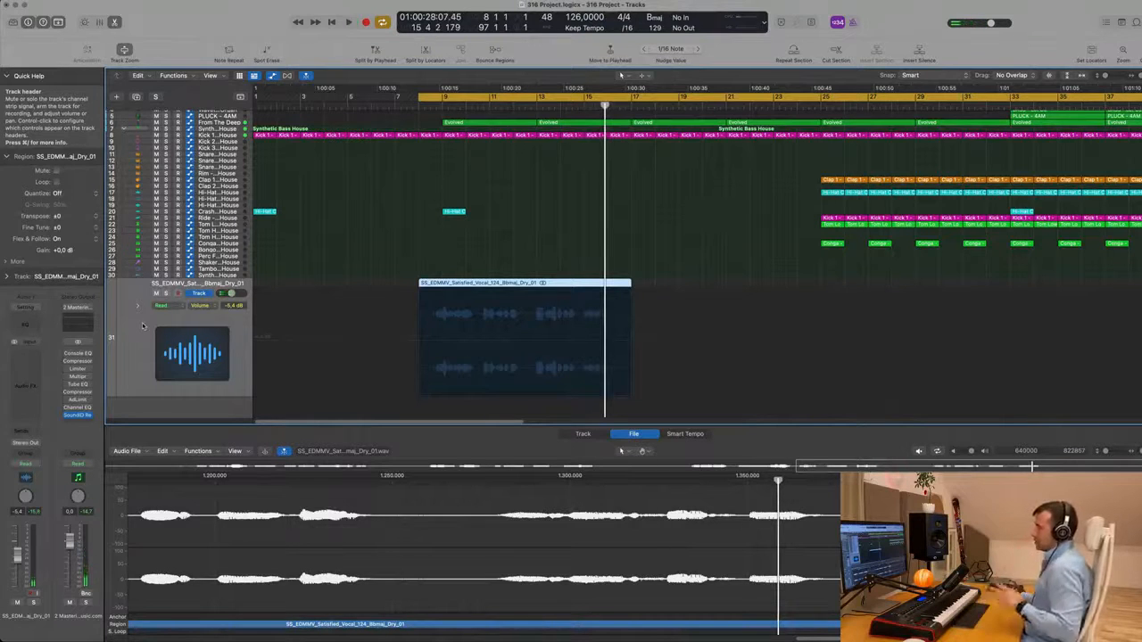
Step: Add a Channel EQ to the vocal track and set its low cut to about 162 Hz during playback
{"action": "left_click", "coordinate": [20, 324]}
{"action": "left_click_drag", "start_coordinate": [599, 138], "coordinate": [587, 159]}
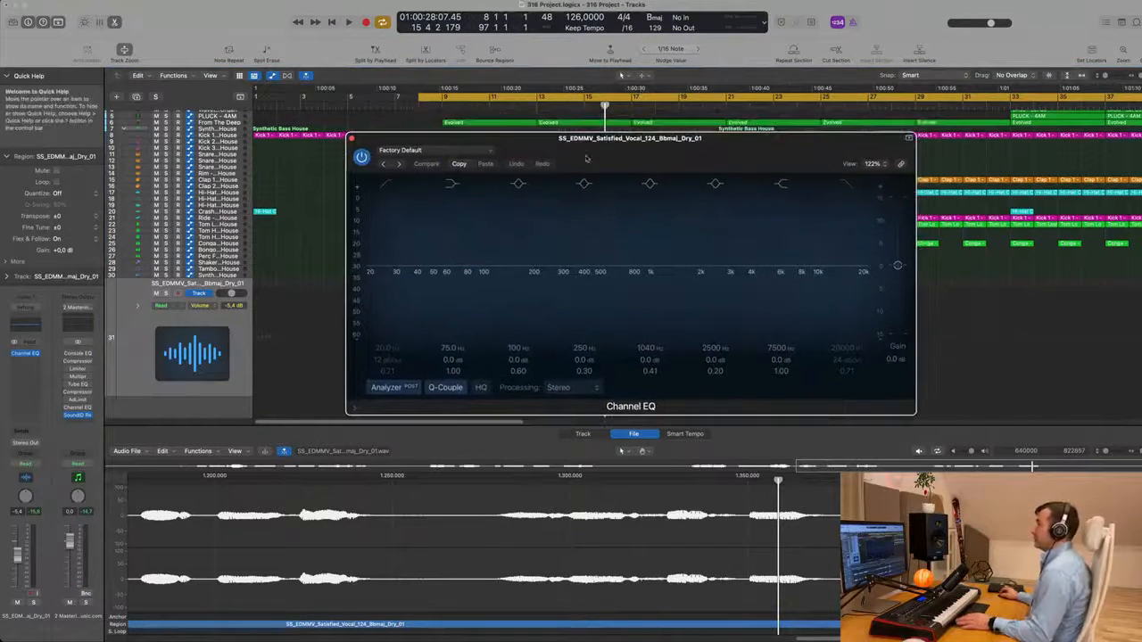
{"action": "key", "text": "space"}
{"action": "left_click_drag", "start_coordinate": [368, 268], "coordinate": [585, 231]}
{"action": "left_click_drag", "start_coordinate": [555, 269], "coordinate": [530, 268]}
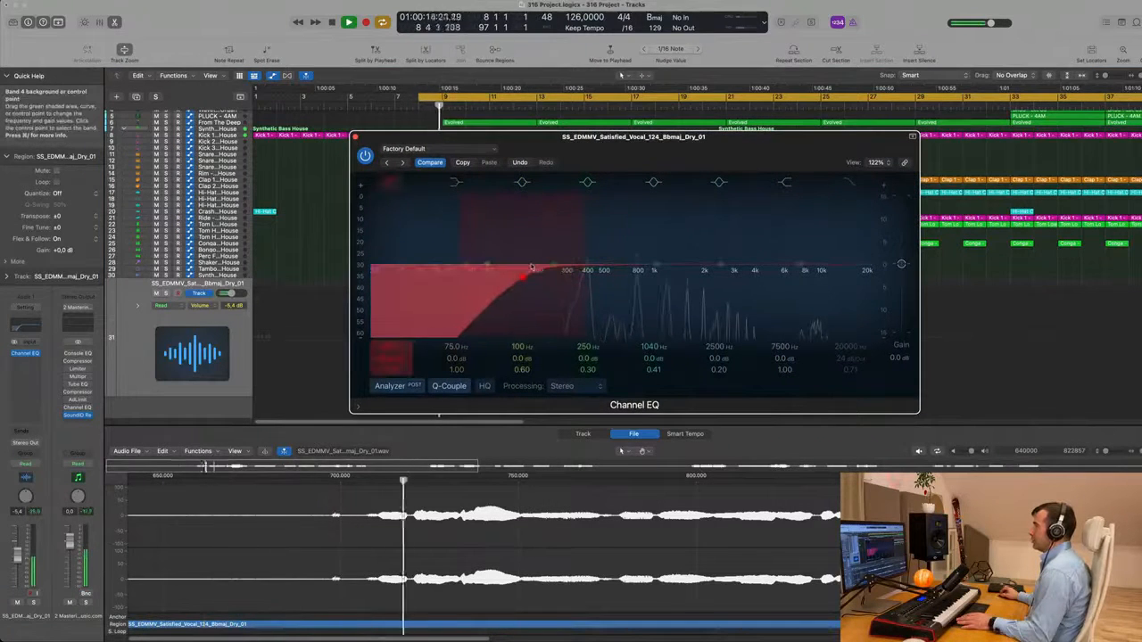
Step: Boost the vocal EQ's high shelf by 6.2 dB at about 7300 Hz and listen, moving the EQ window aside
{"action": "left_click_drag", "start_coordinate": [802, 265], "coordinate": [802, 263]}
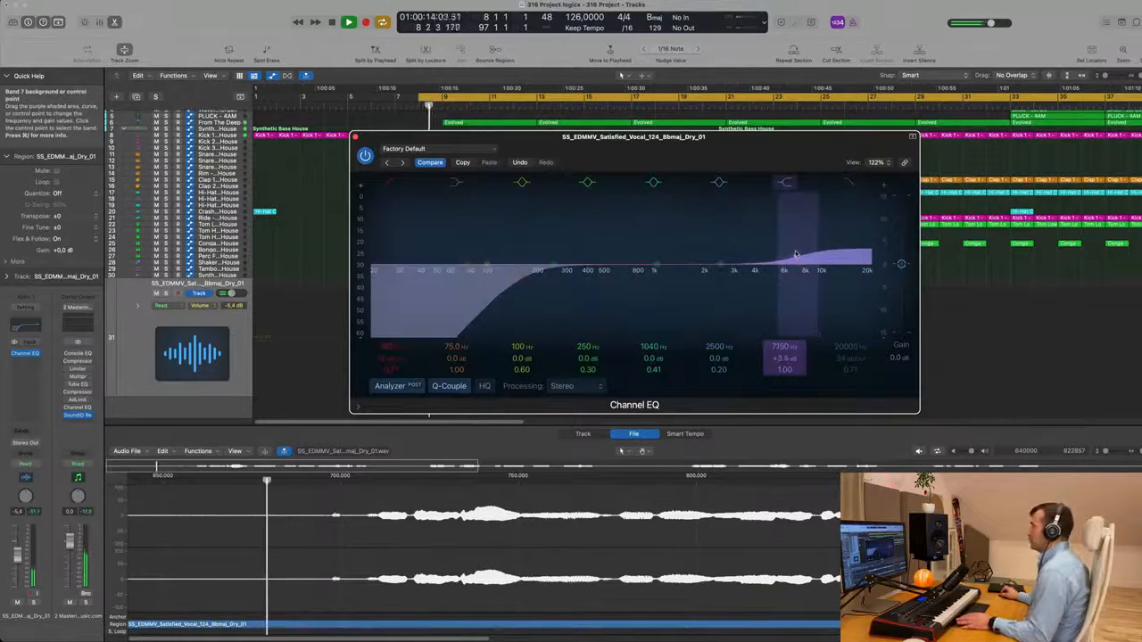
{"action": "left_click_drag", "start_coordinate": [795, 254], "coordinate": [791, 218]}
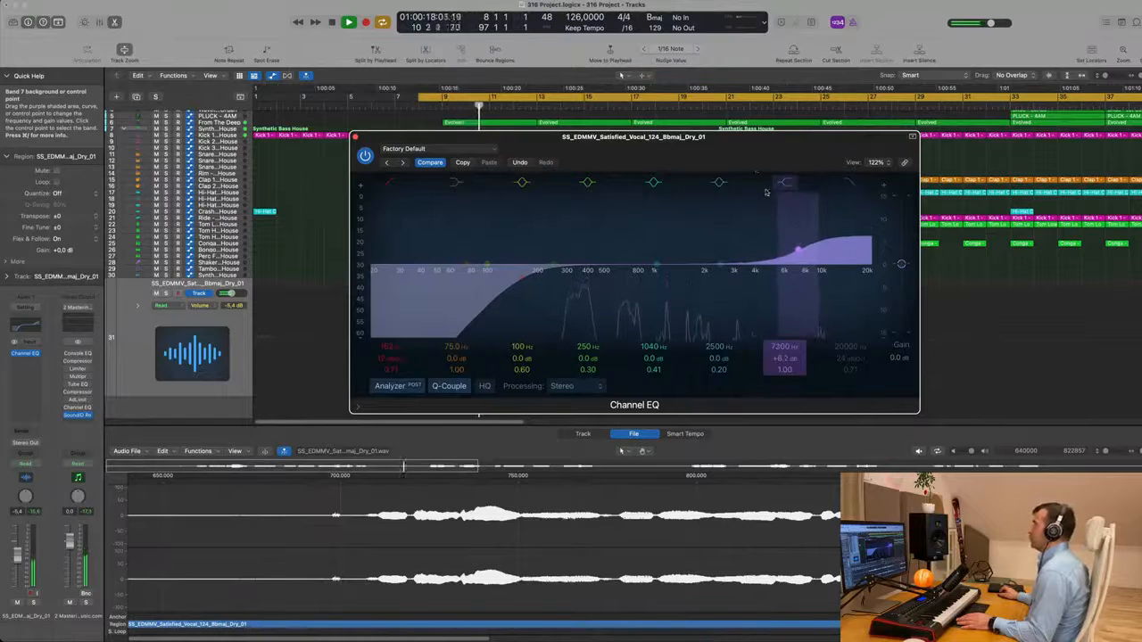
{"action": "left_click_drag", "start_coordinate": [766, 136], "coordinate": [1085, 115]}
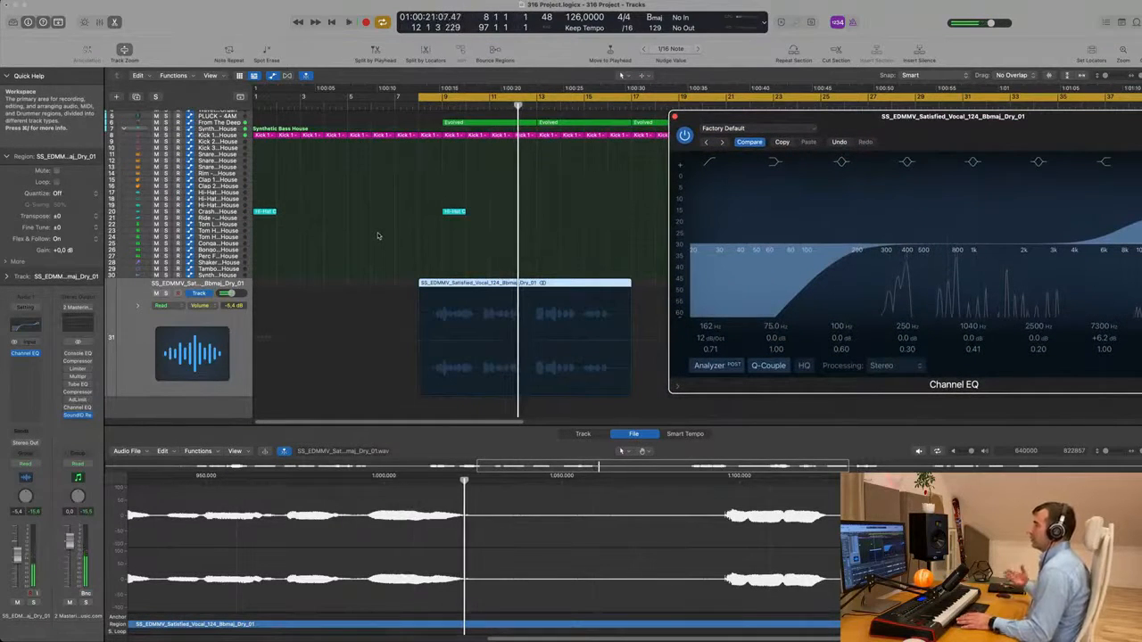
{"action": "key", "text": "space"}
Step: Insert a stereo Compressor after the Channel EQ on the vocal track and move its window off the tracks
{"action": "left_click", "coordinate": [153, 328]}
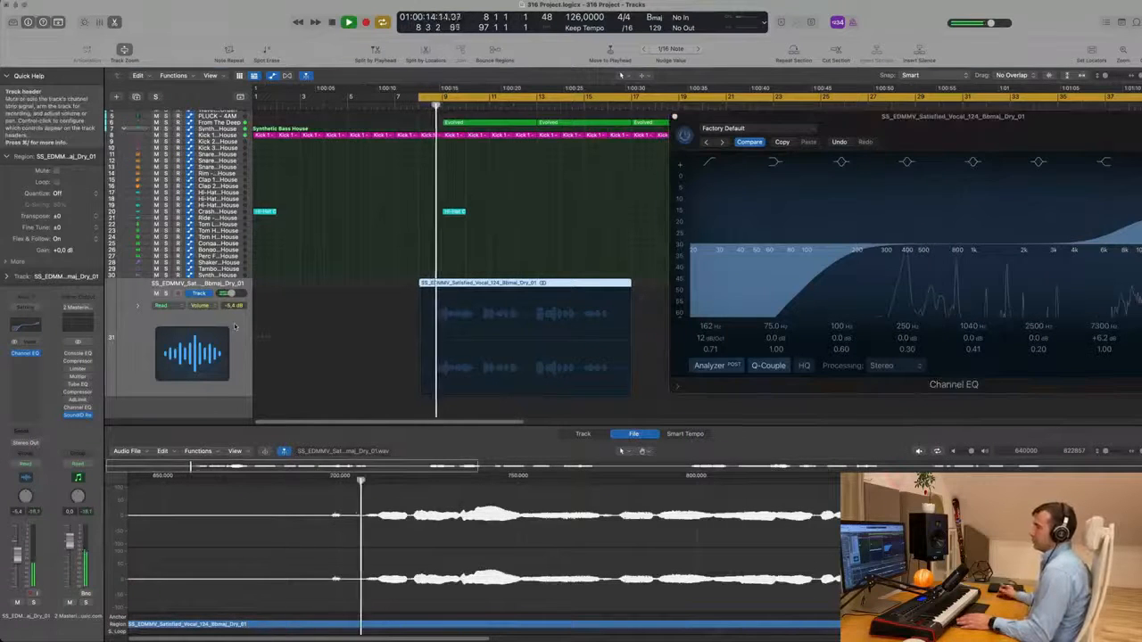
{"action": "left_click", "coordinate": [21, 361]}
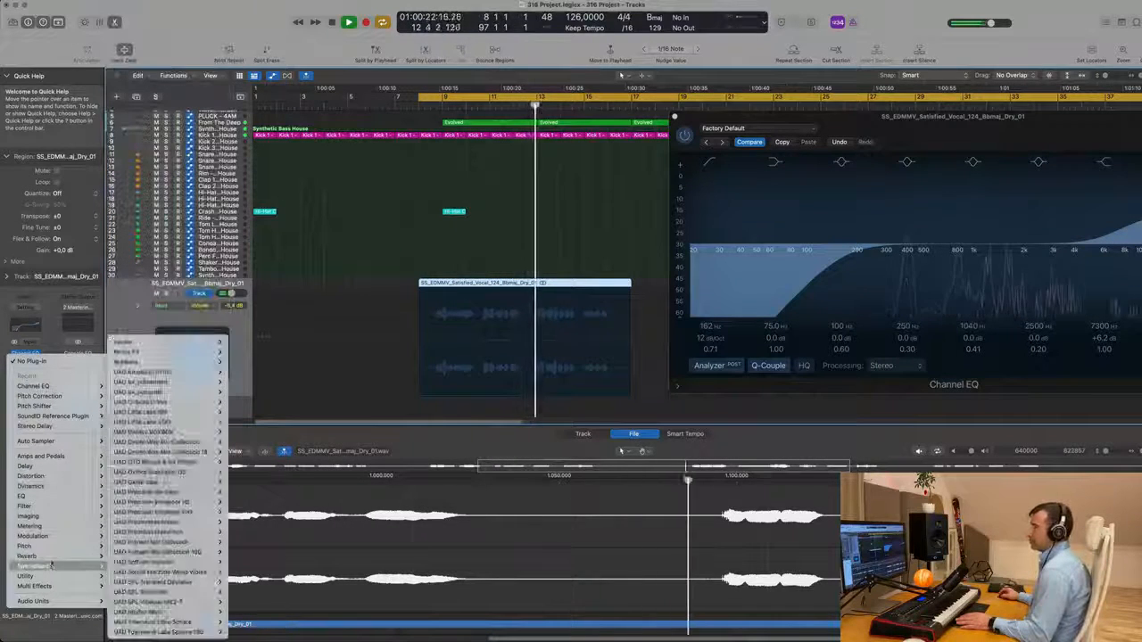
{"action": "mouse_move", "coordinate": [55, 538]}
{"action": "mouse_move", "coordinate": [52, 501]}
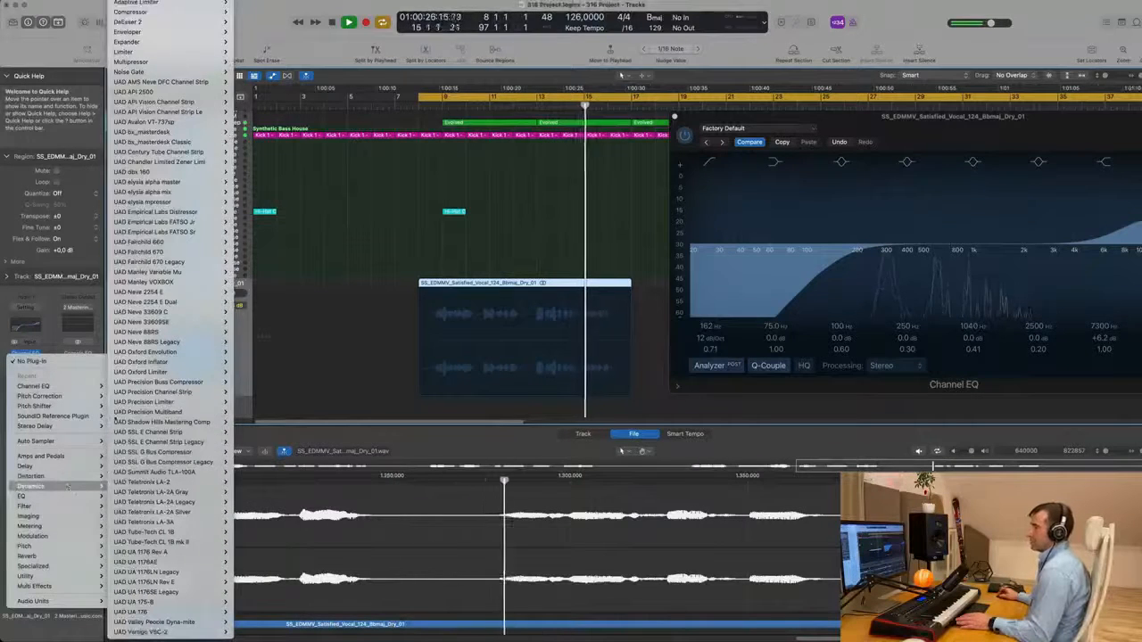
{"action": "mouse_move", "coordinate": [134, 12]}
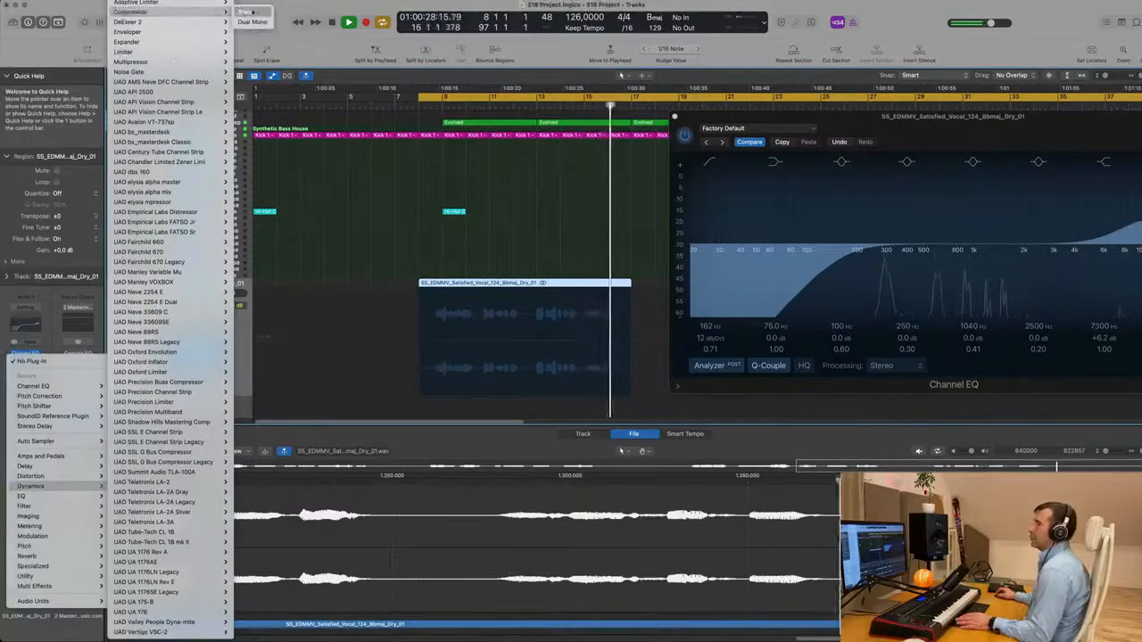
{"action": "left_click", "coordinate": [252, 12]}
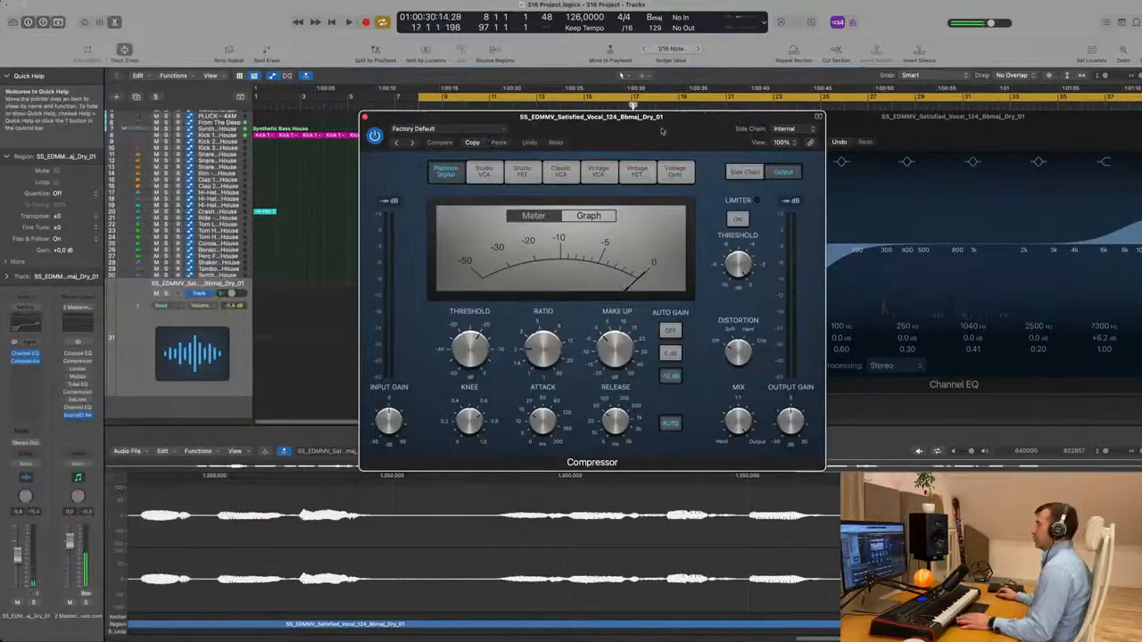
{"action": "left_click_drag", "start_coordinate": [699, 114], "coordinate": [861, 113]}
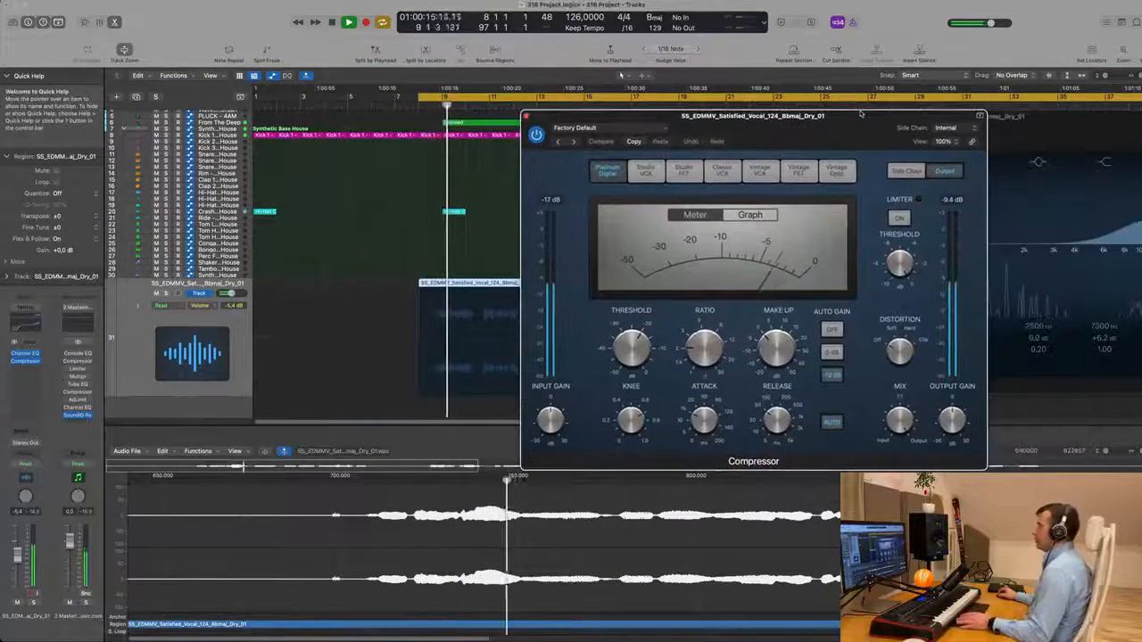
Step: Load the Light Vocal preset in the Compressor and fine-tune its threshold to about -36 dB during playback
{"action": "left_click", "coordinate": [627, 131]}
{"action": "mouse_move", "coordinate": [650, 359]}
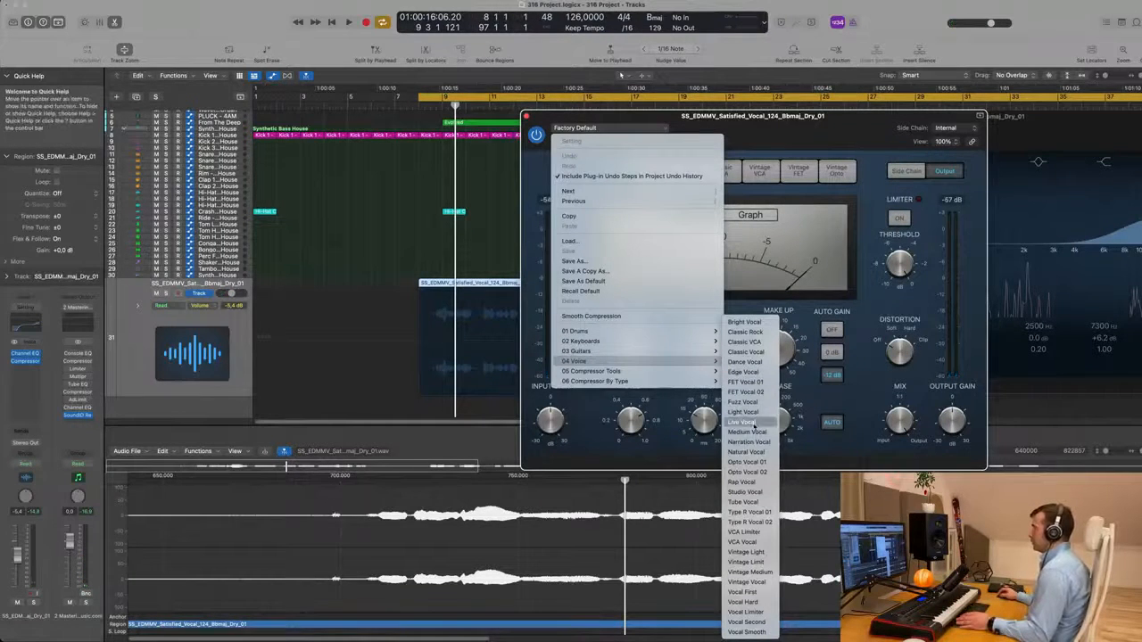
{"action": "left_click", "coordinate": [746, 413]}
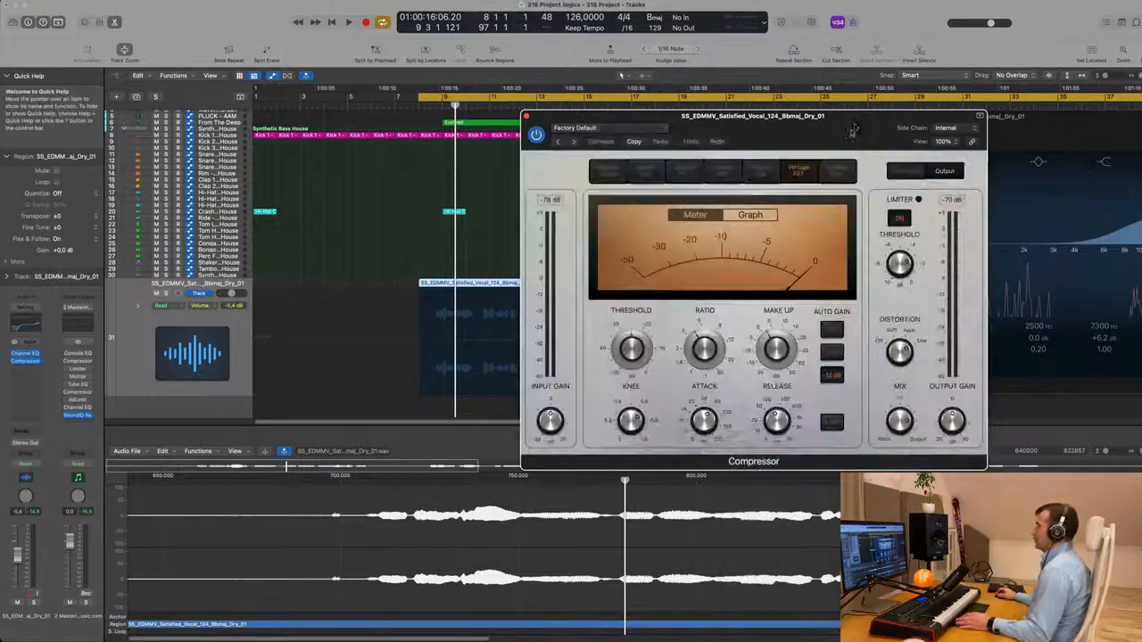
{"action": "left_click_drag", "start_coordinate": [859, 121], "coordinate": [787, 121]}
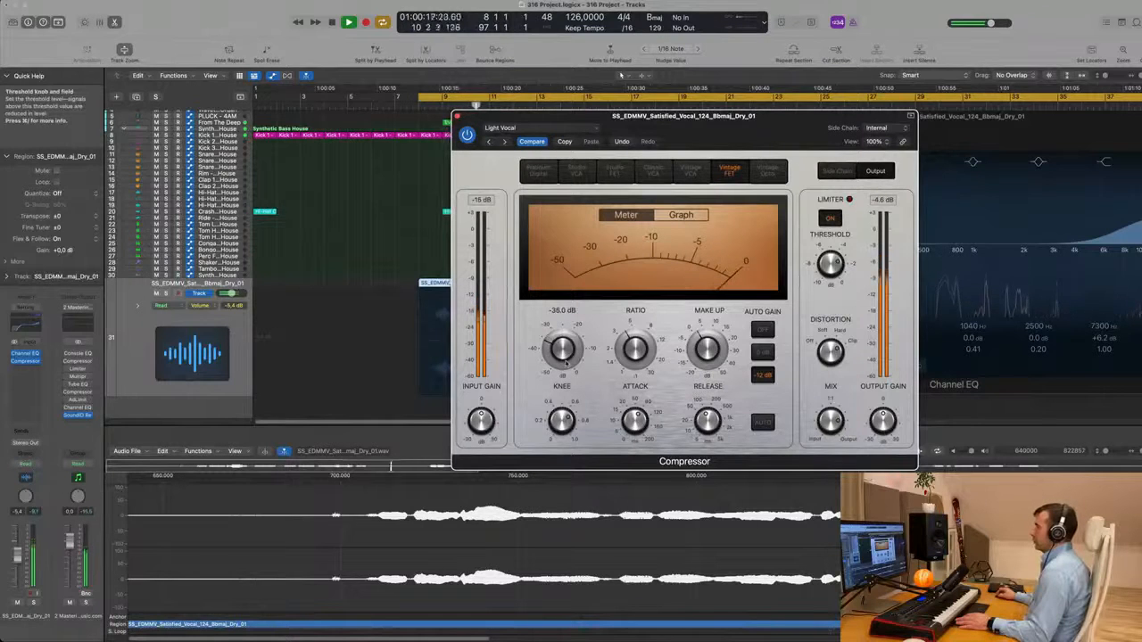
{"action": "left_click_drag", "start_coordinate": [568, 362], "coordinate": [570, 360]}
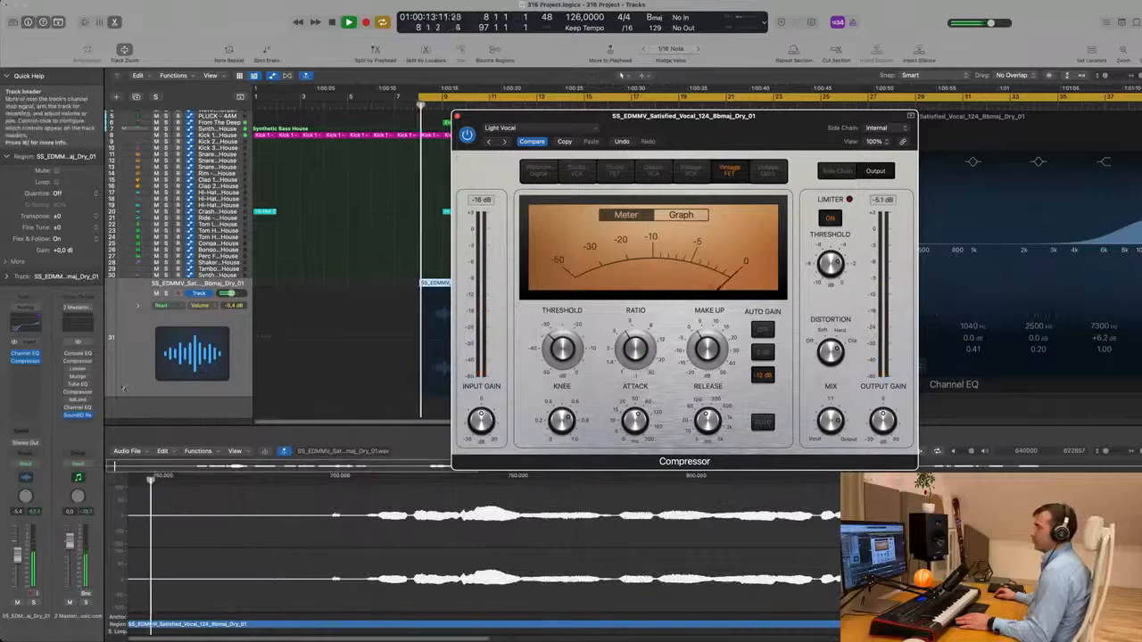
Step: Lower the vocal track's volume to -14.4 dB and listen to the compressed vocal in the mix
{"action": "left_click_drag", "start_coordinate": [18, 555], "coordinate": [17, 576]}
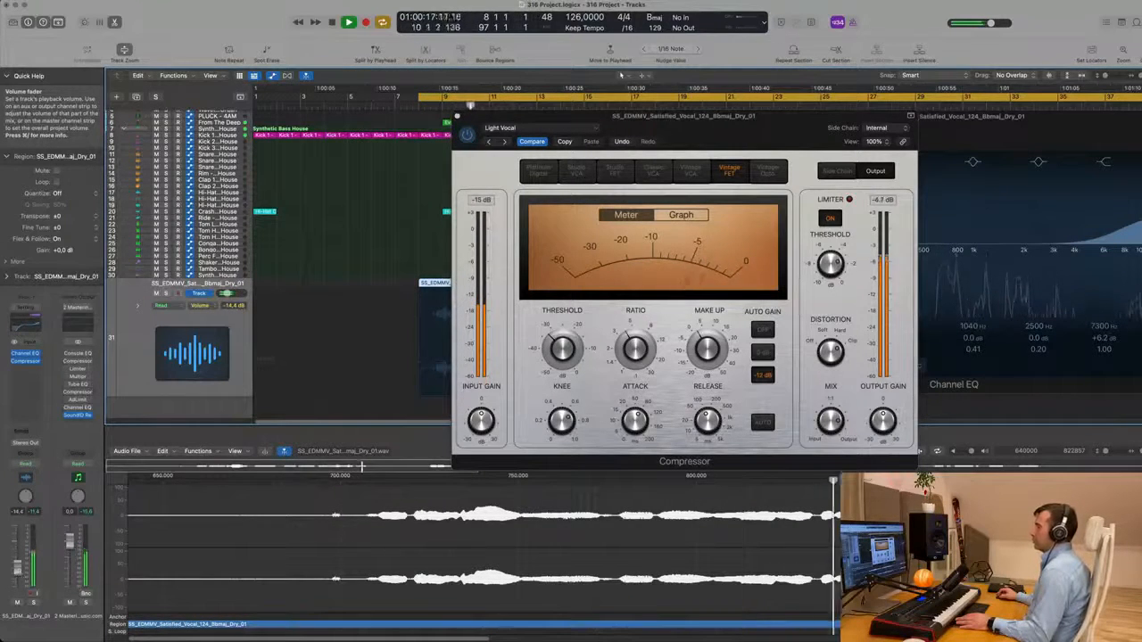
{"action": "key", "text": "space"}
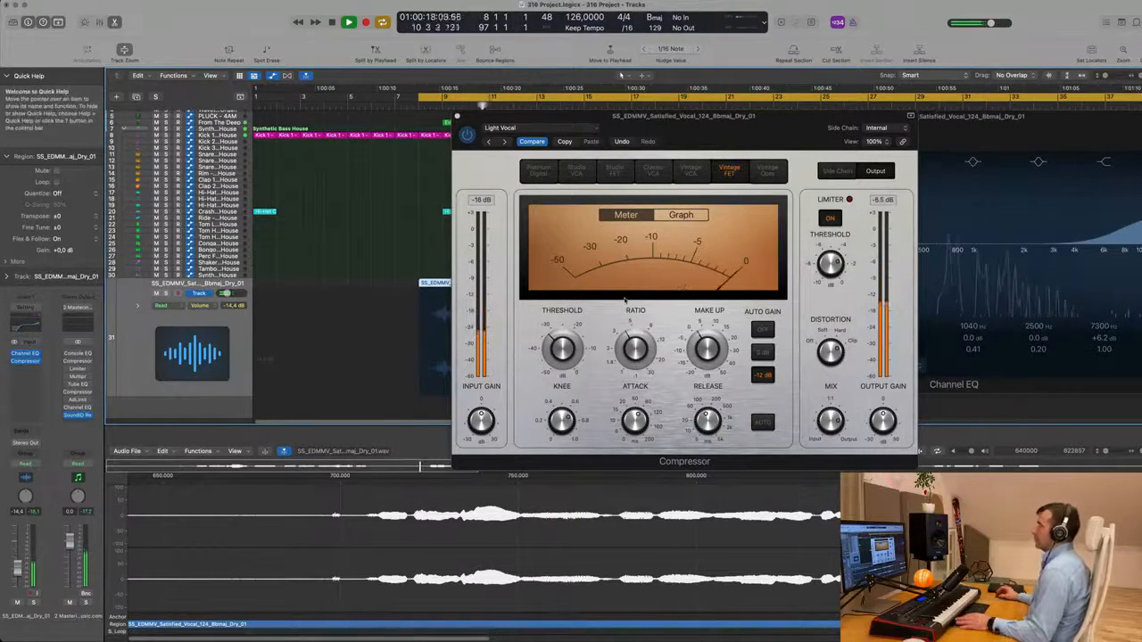
{"action": "left_click_drag", "start_coordinate": [772, 131], "coordinate": [756, 119]}
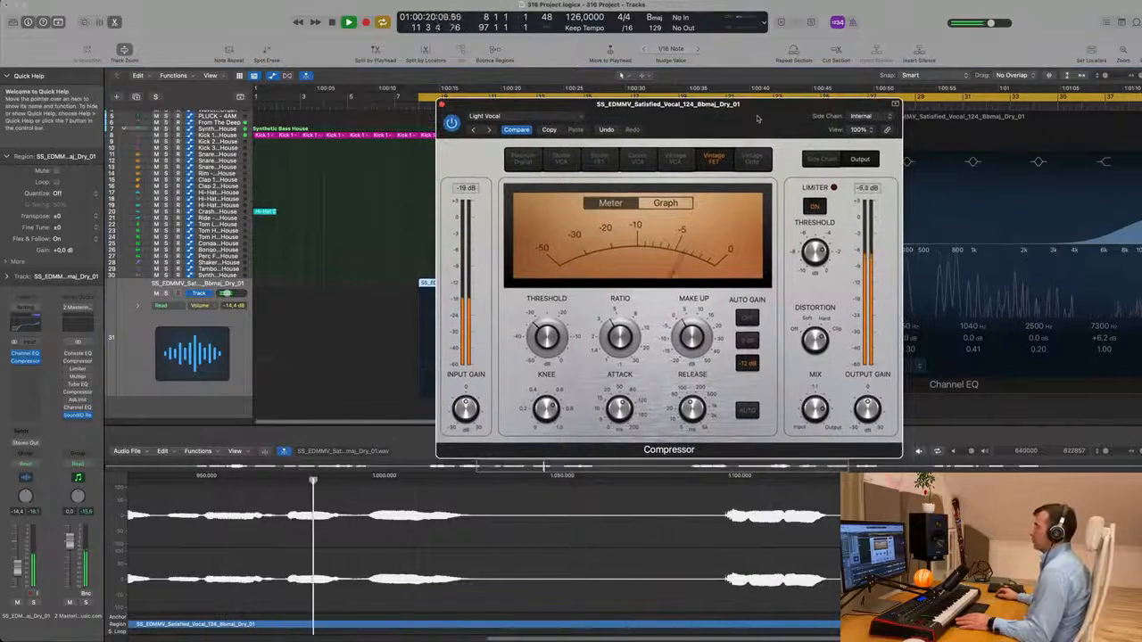
Step: Audition lower Compressor mix settings down to 53% on the vocal, then set the mix to 100%
{"action": "key", "text": "space"}
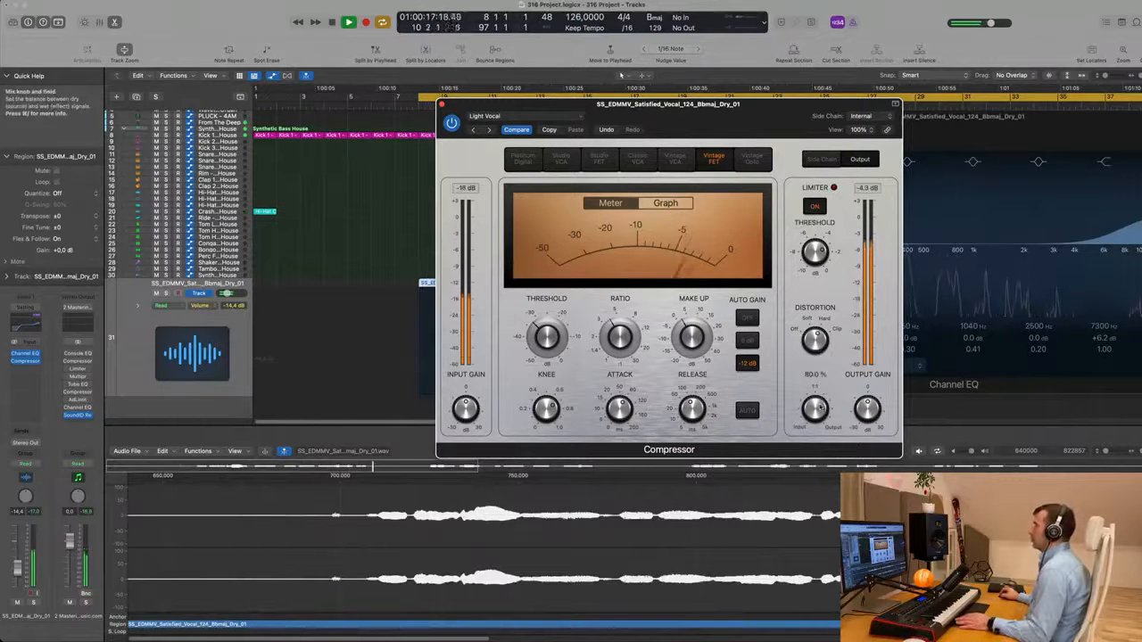
{"action": "left_click_drag", "start_coordinate": [823, 383], "coordinate": [818, 439]}
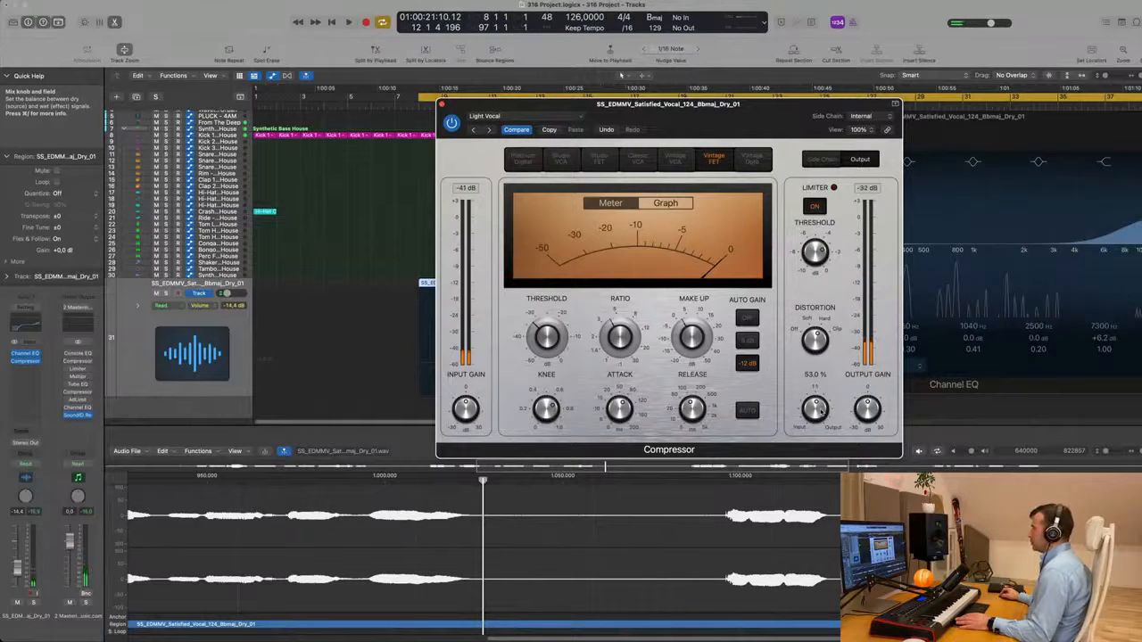
{"action": "key", "text": "space"}
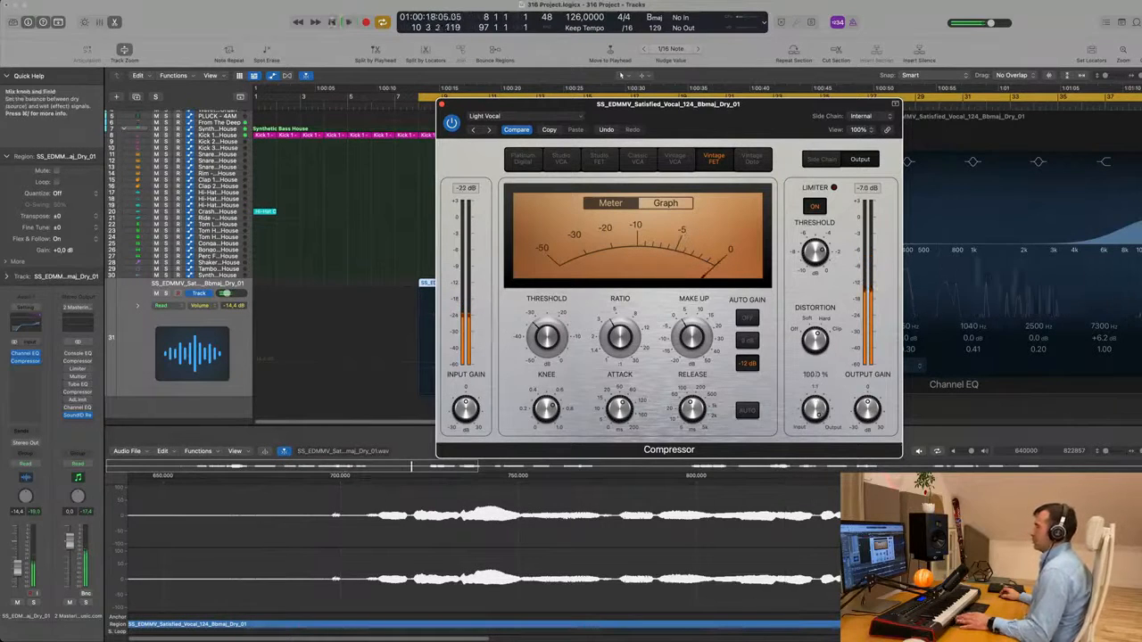
{"action": "key", "text": "space"}
Step: Turn on the Compressor's automatic release, listen to the vocal, then stop playback and close the plug-in window
{"action": "left_click_drag", "start_coordinate": [743, 117], "coordinate": [739, 154]}
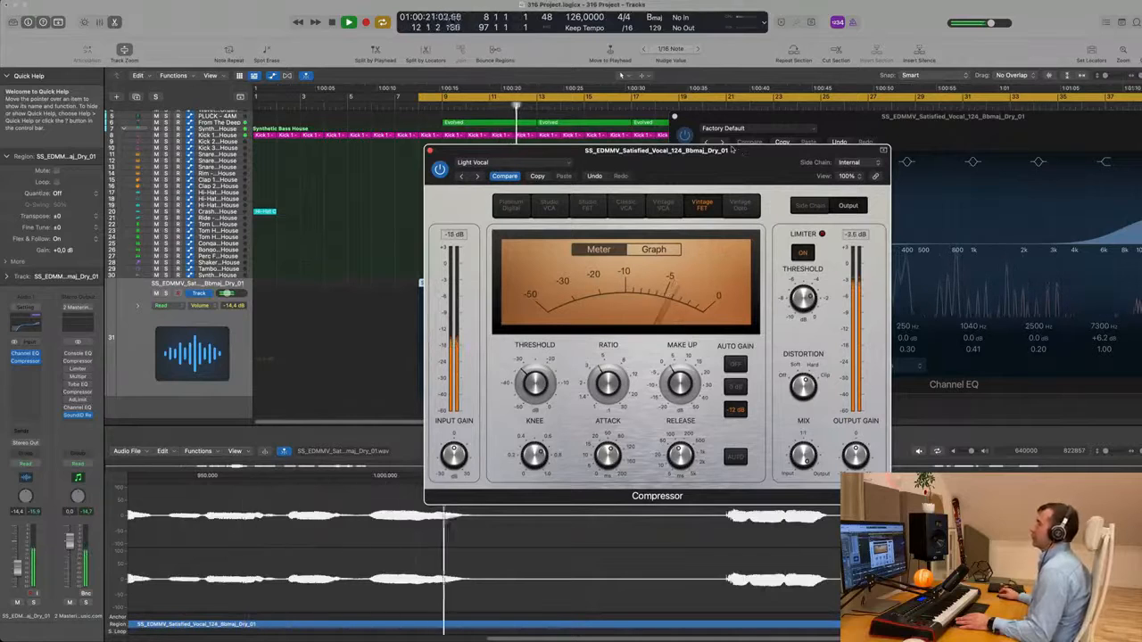
{"action": "left_click", "coordinate": [738, 456]}
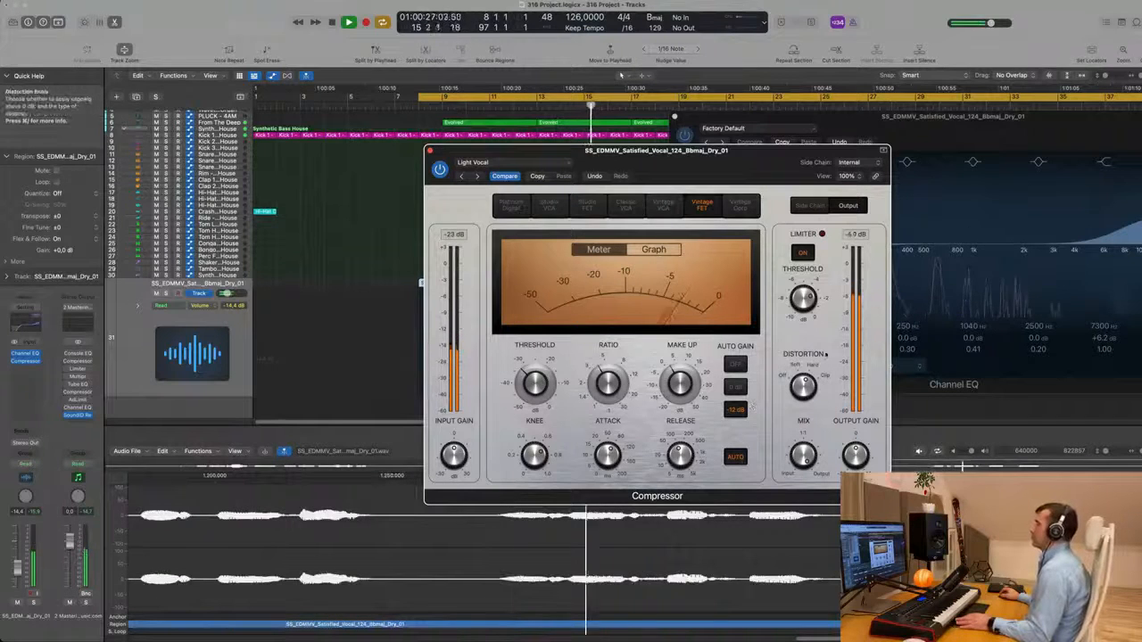
{"action": "left_click_drag", "start_coordinate": [756, 162], "coordinate": [917, 173]}
{"action": "key", "text": "space"}
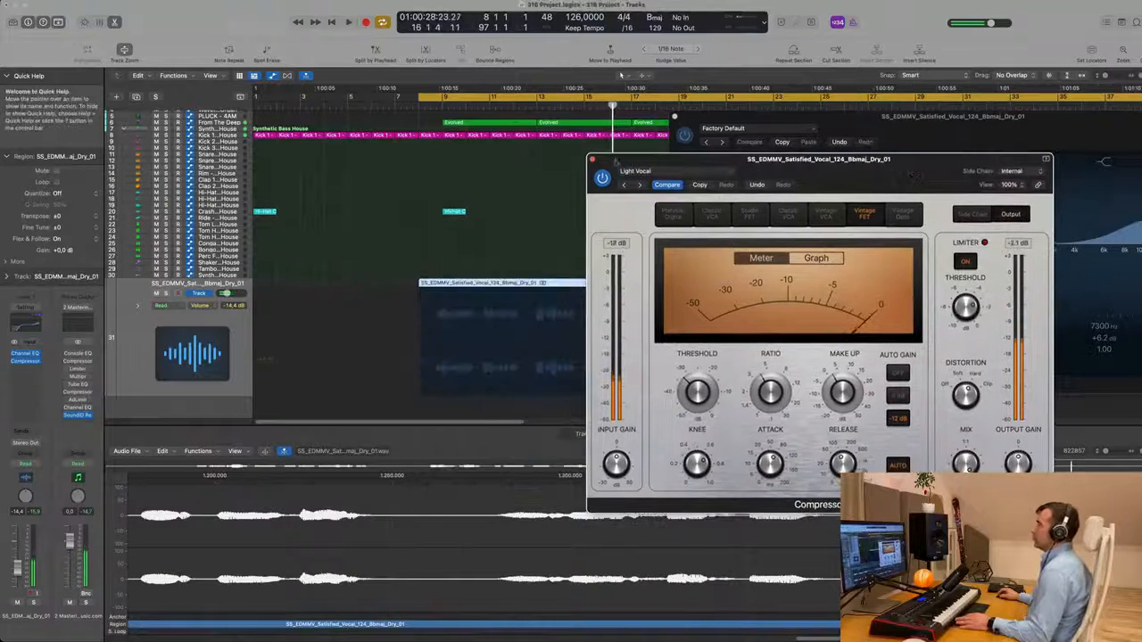
{"action": "left_click", "coordinate": [591, 160]}
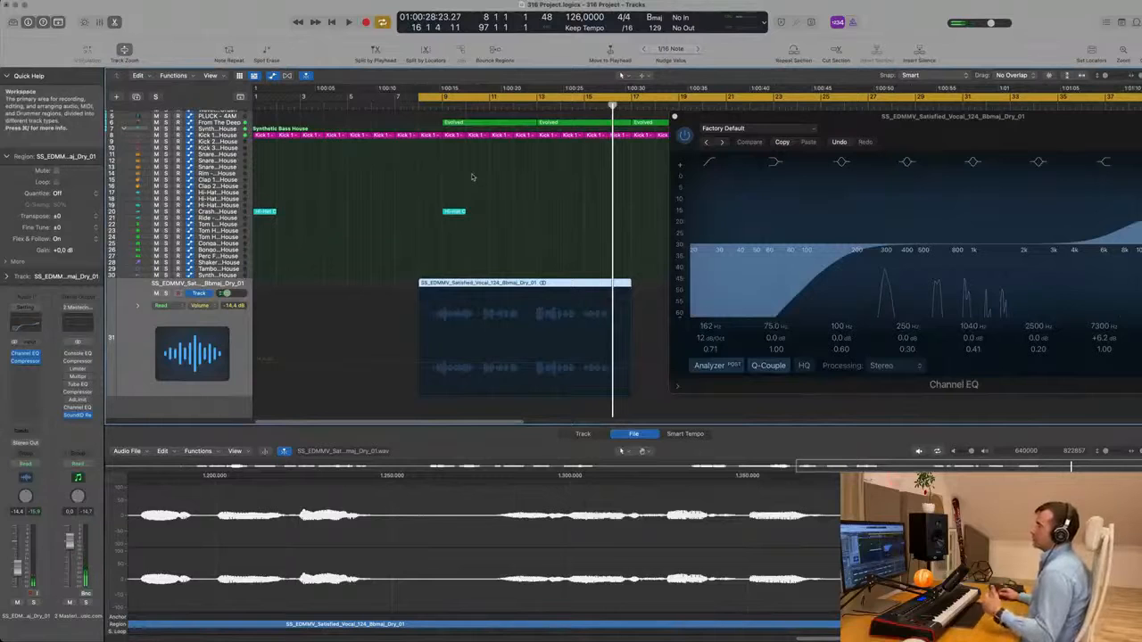
Step: Start playback and add a Bus 6 send to the vocal track
{"action": "key", "text": "space"}
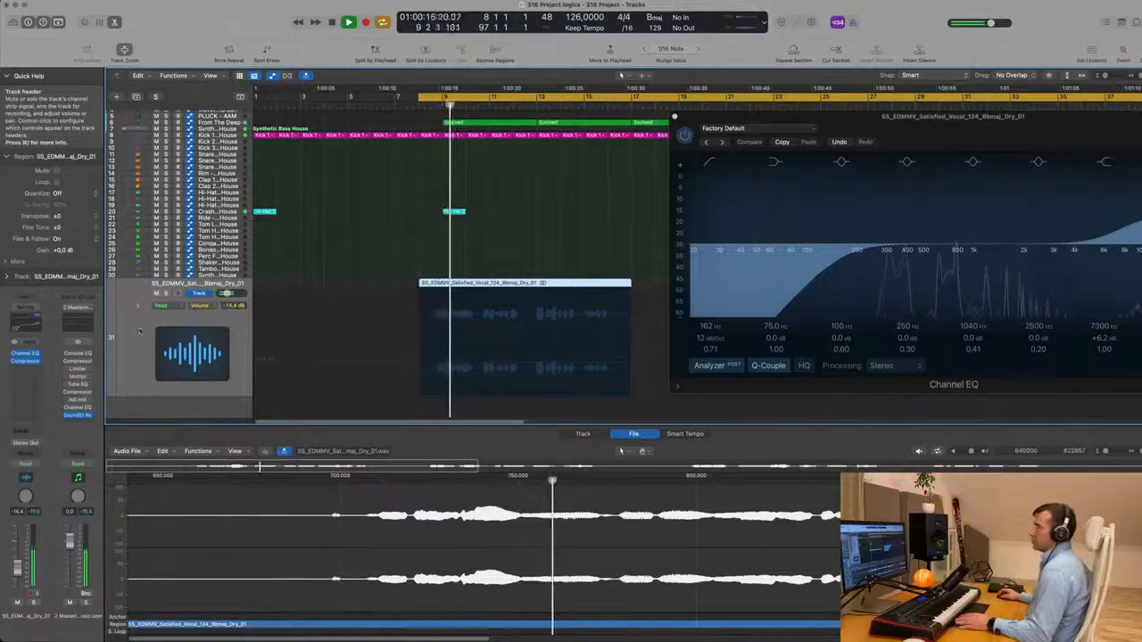
{"action": "left_click", "coordinate": [25, 432]}
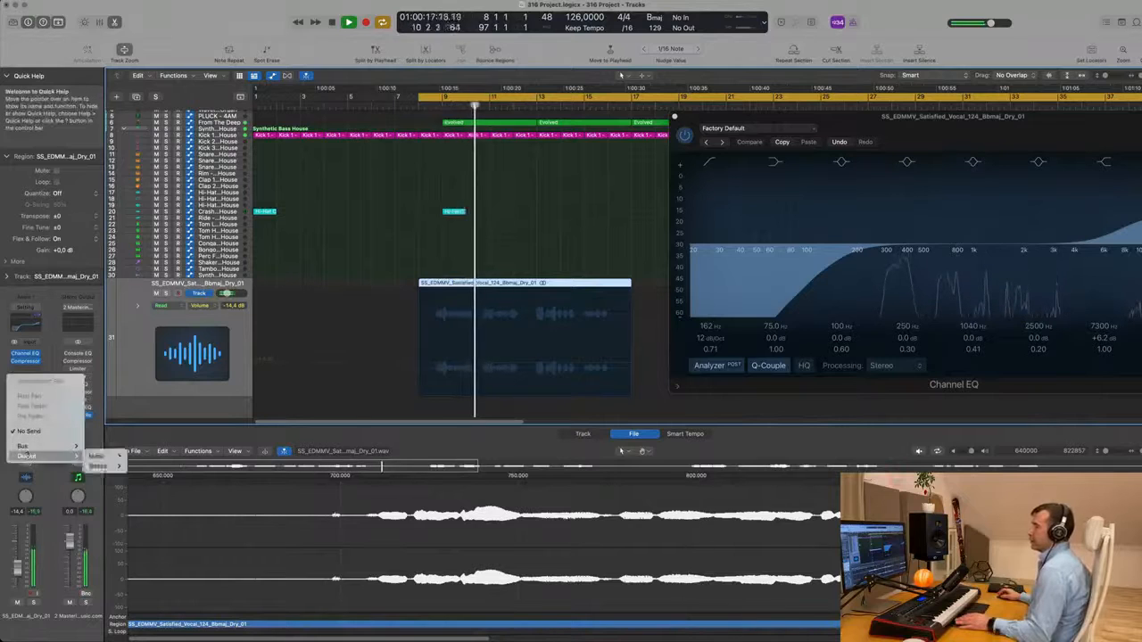
{"action": "mouse_move", "coordinate": [23, 446]}
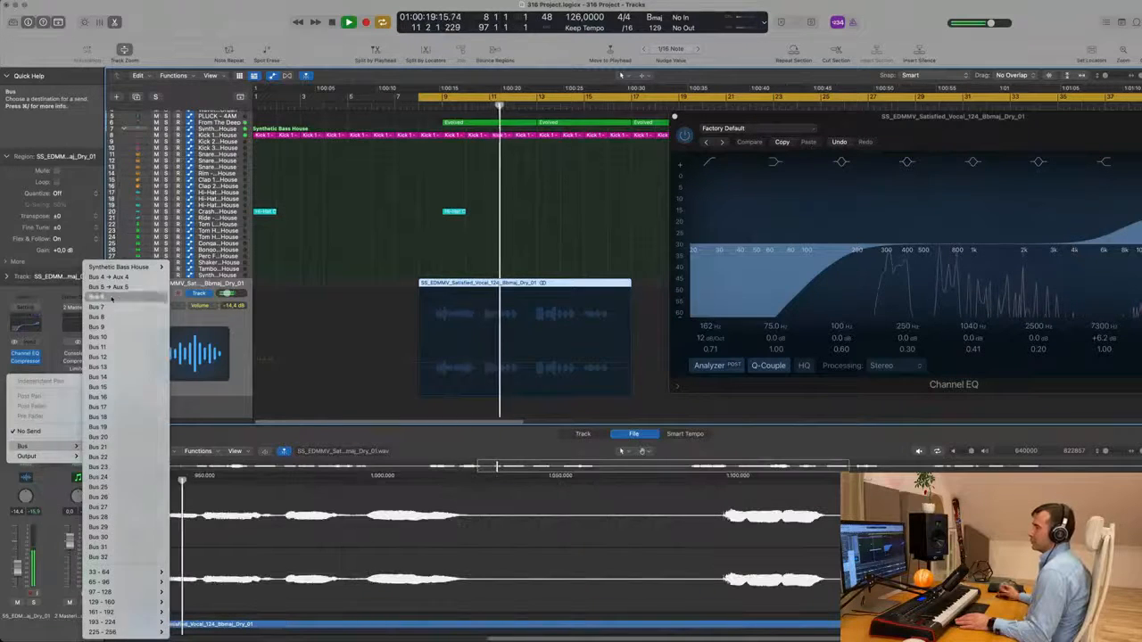
{"action": "left_click", "coordinate": [113, 298]}
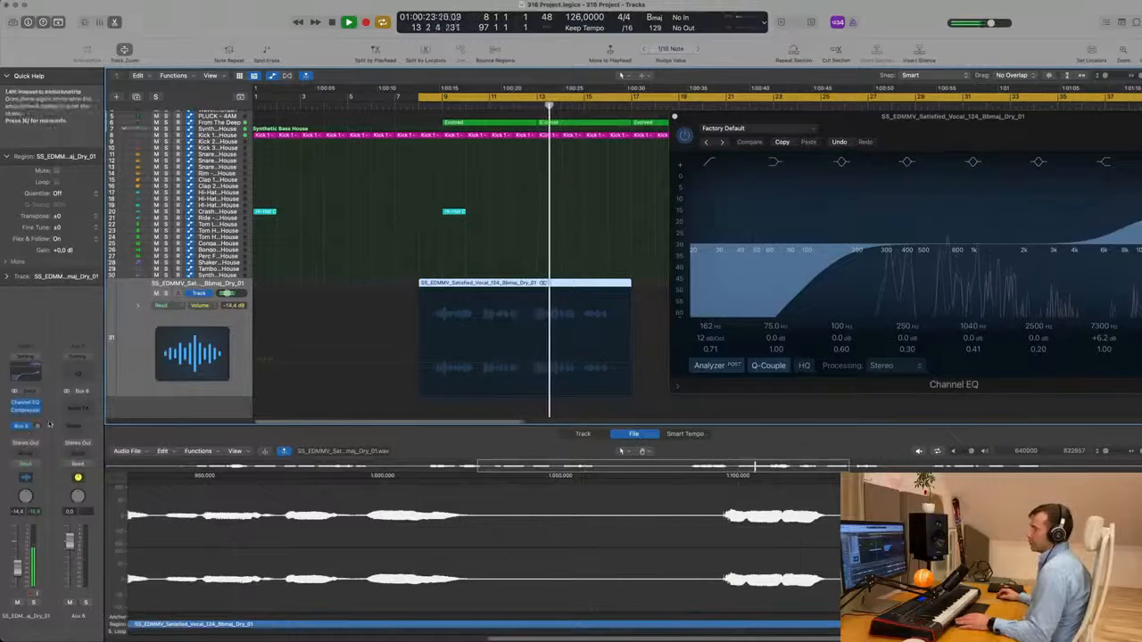
Step: Insert a stereo Echo on the Aux 6 channel and move its window clear of the vocal region
{"action": "left_click", "coordinate": [81, 405]}
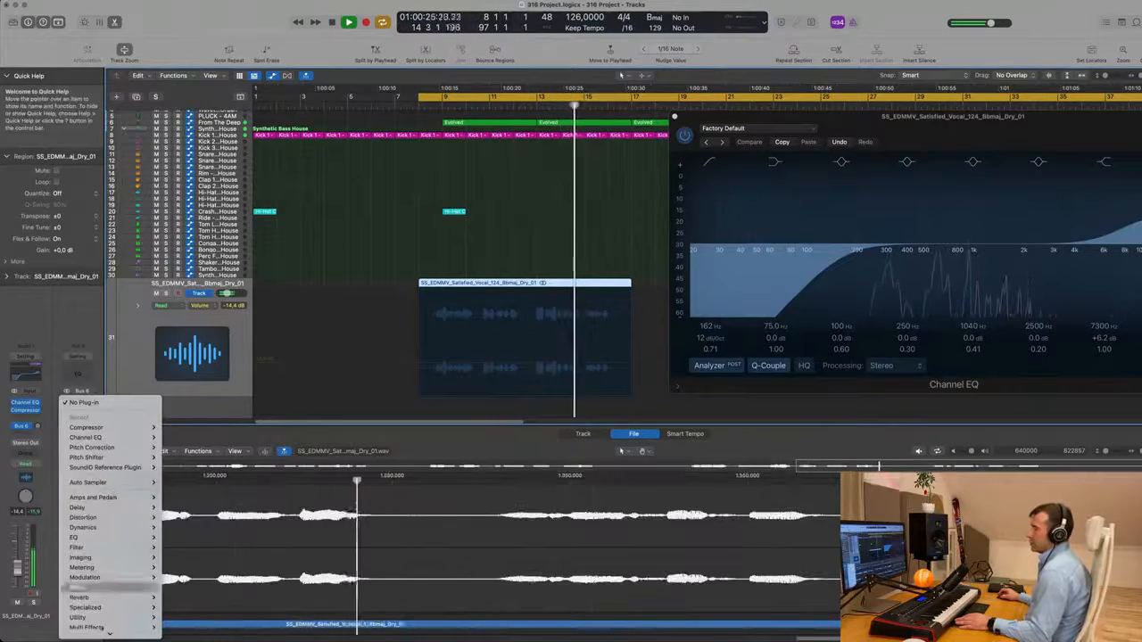
{"action": "mouse_move", "coordinate": [124, 509]}
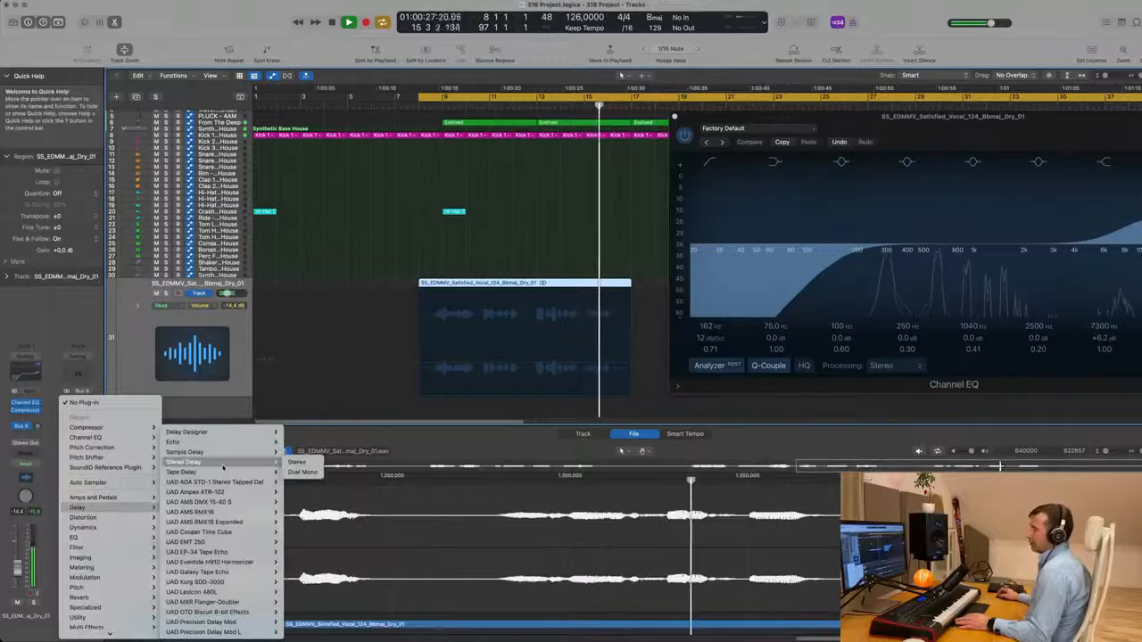
{"action": "mouse_move", "coordinate": [258, 442]}
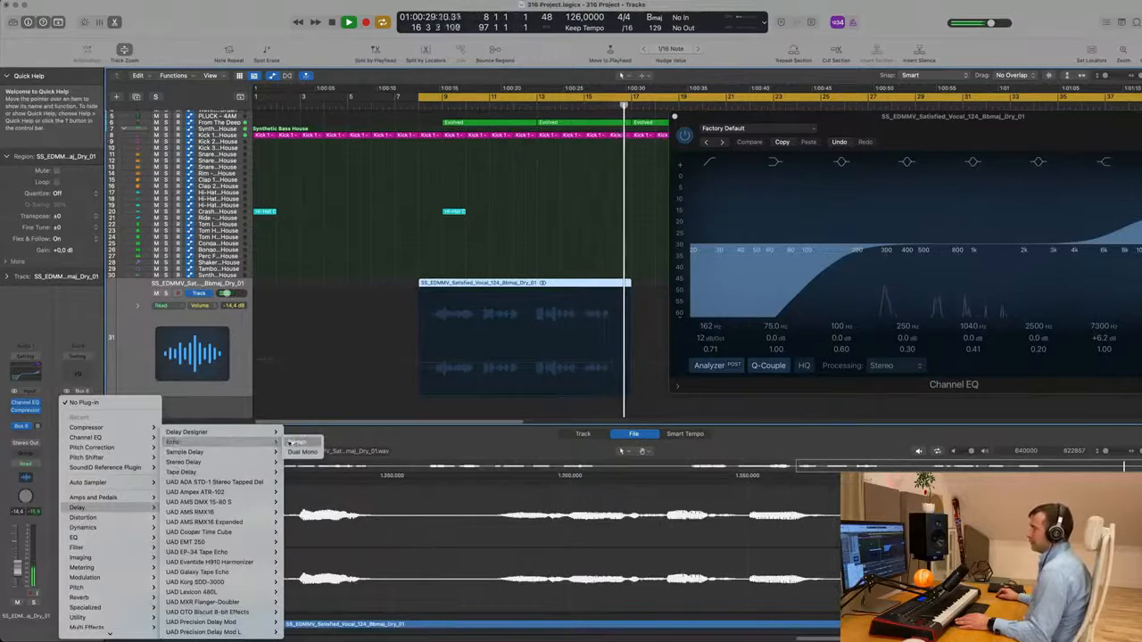
{"action": "left_click", "coordinate": [295, 441]}
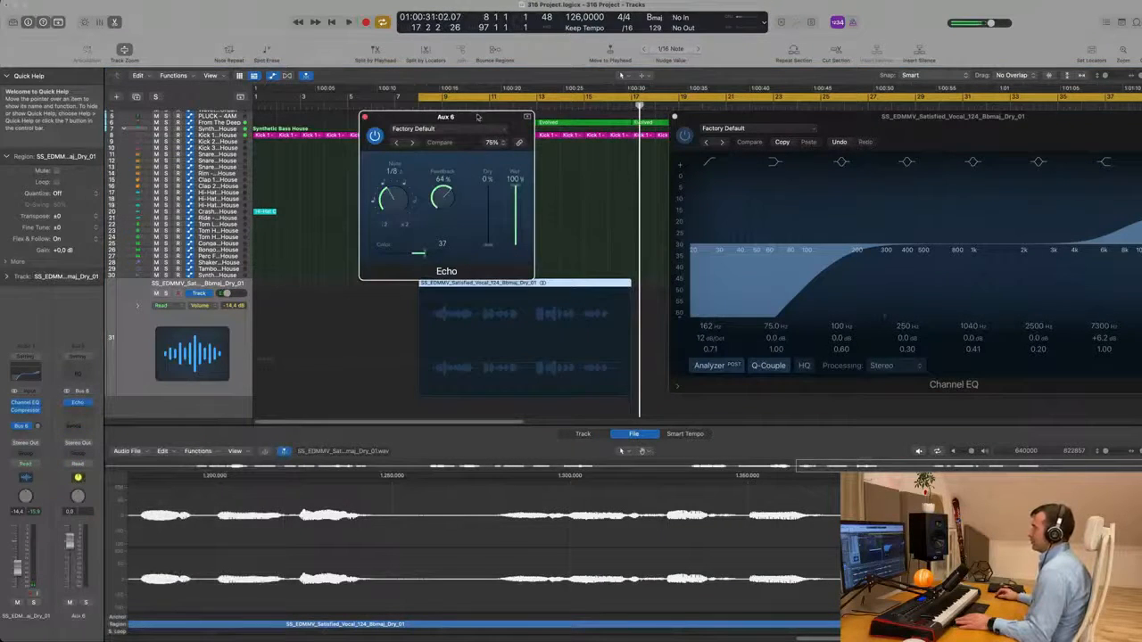
{"action": "left_click_drag", "start_coordinate": [477, 116], "coordinate": [652, 144]}
Step: Raise the vocal's Bus 6 send level during playback and set the Echo's Color to 36
{"action": "key", "text": "space"}
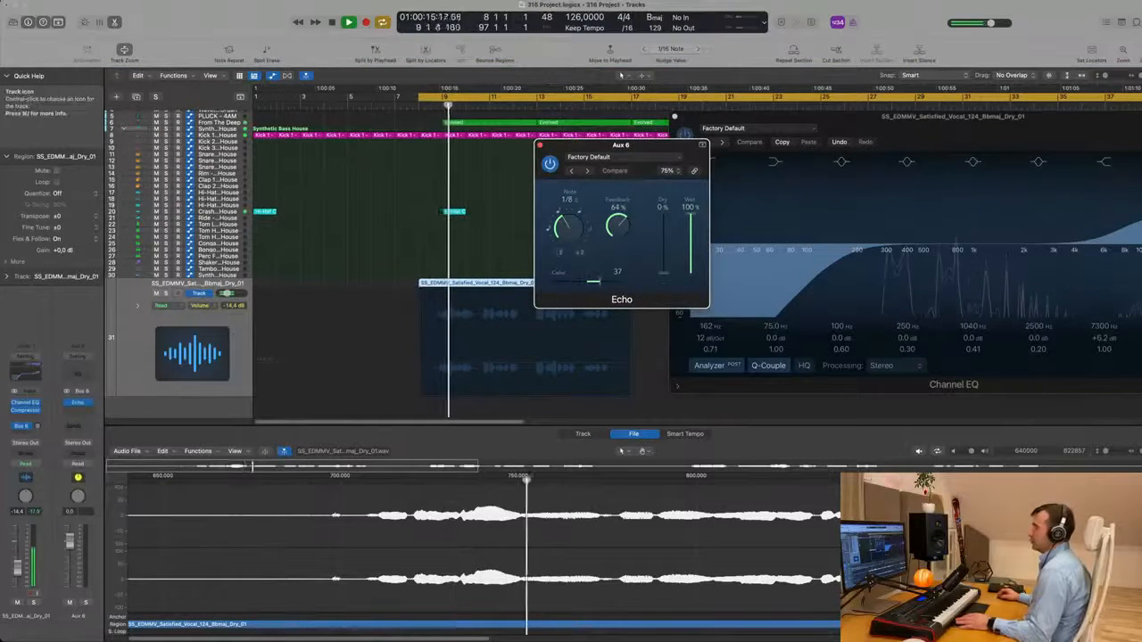
{"action": "left_click", "coordinate": [40, 409]}
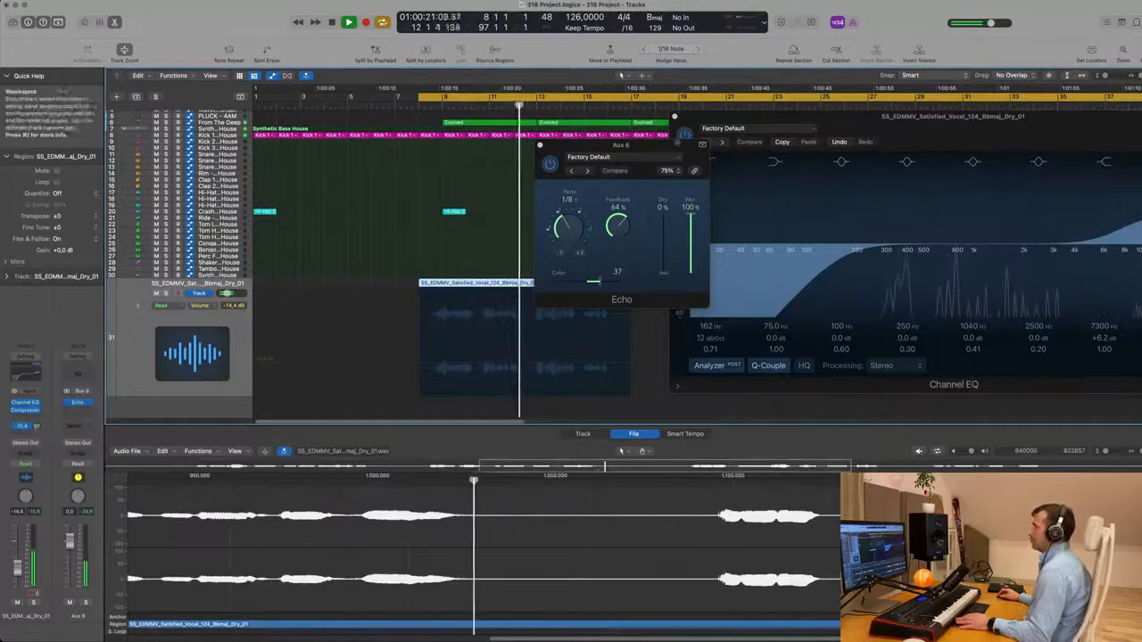
{"action": "left_click_drag", "start_coordinate": [612, 283], "coordinate": [662, 292]}
{"action": "left_click", "coordinate": [662, 293]}
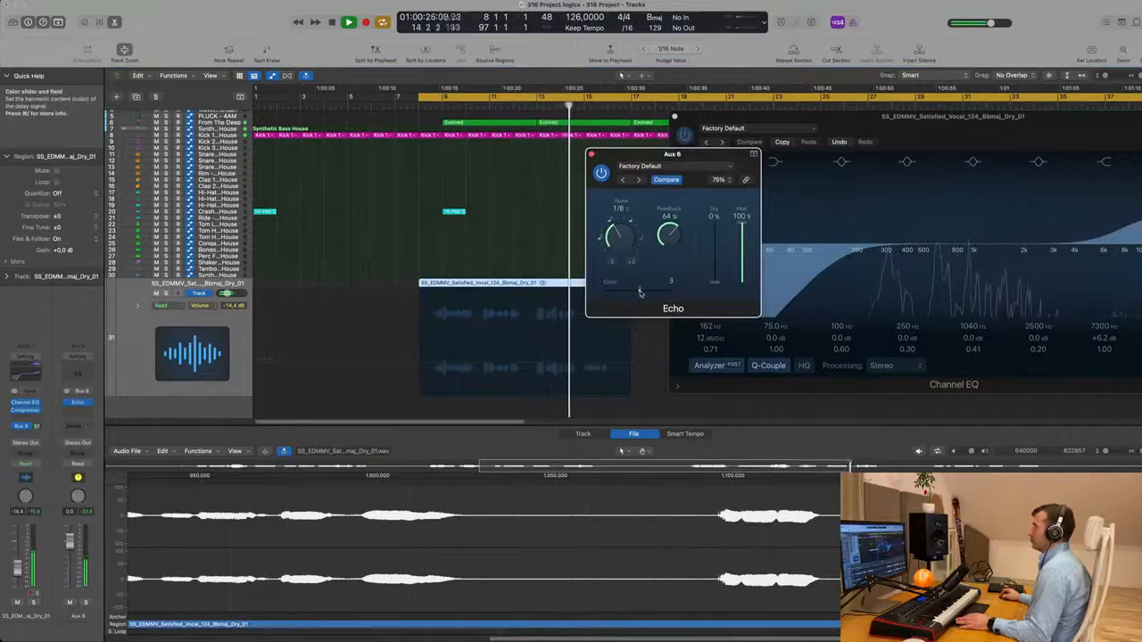
{"action": "mouse_move", "coordinate": [640, 293]}
{"action": "left_mouse_down"}
{"action": "mouse_move", "coordinate": [616, 294]}
{"action": "mouse_move", "coordinate": [647, 295]}
{"action": "left_mouse_up"}
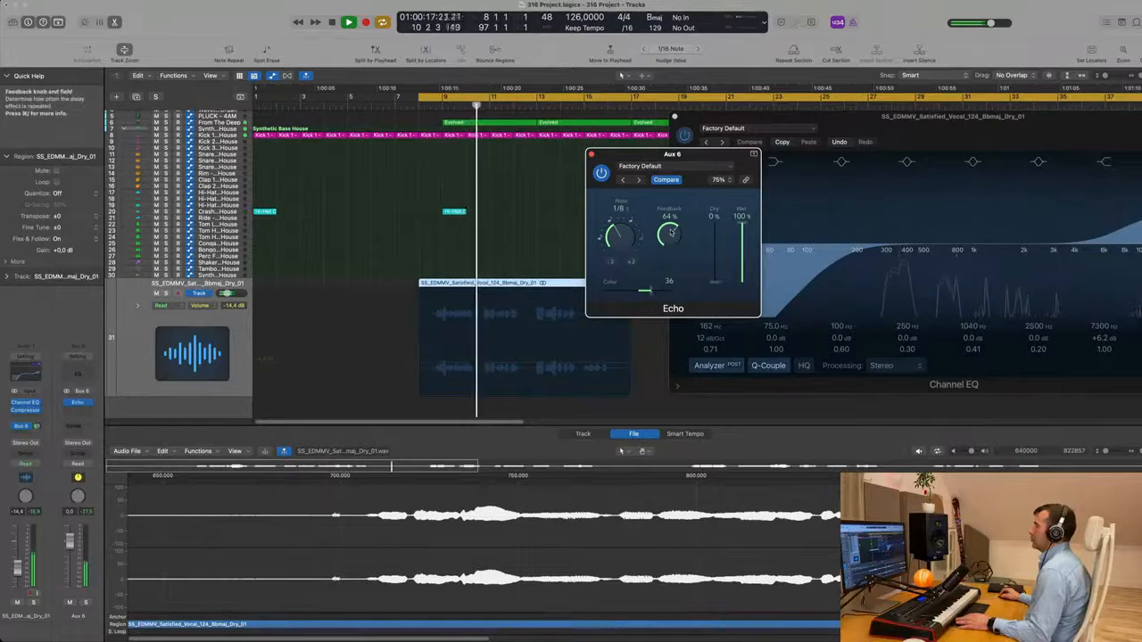
Step: Set the Echo's feedback to 59%, close its window and stop playback after listening to the vocal
{"action": "left_click_drag", "start_coordinate": [705, 155], "coordinate": [645, 157]}
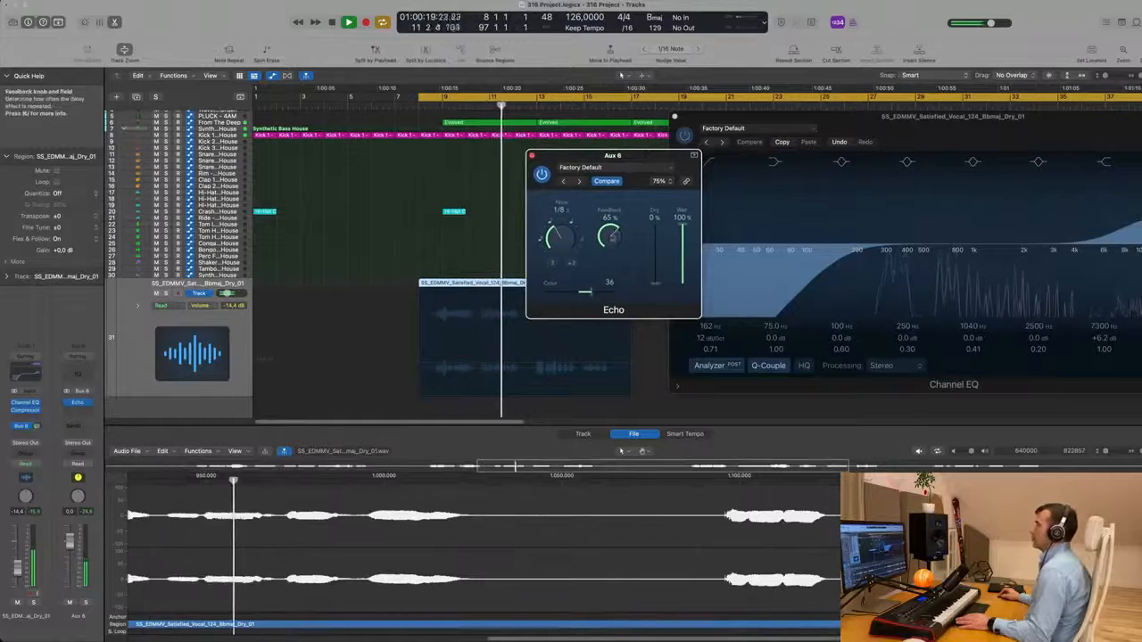
{"action": "left_click_drag", "start_coordinate": [612, 237], "coordinate": [612, 244]}
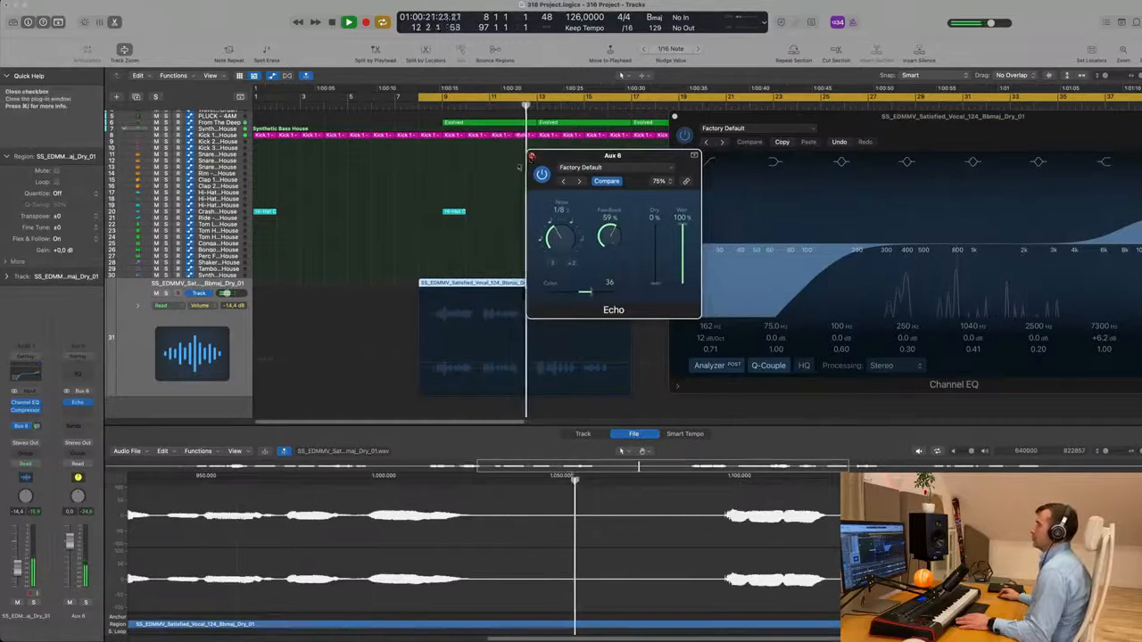
{"action": "left_click", "coordinate": [532, 155]}
{"action": "left_click", "coordinate": [394, 241]}
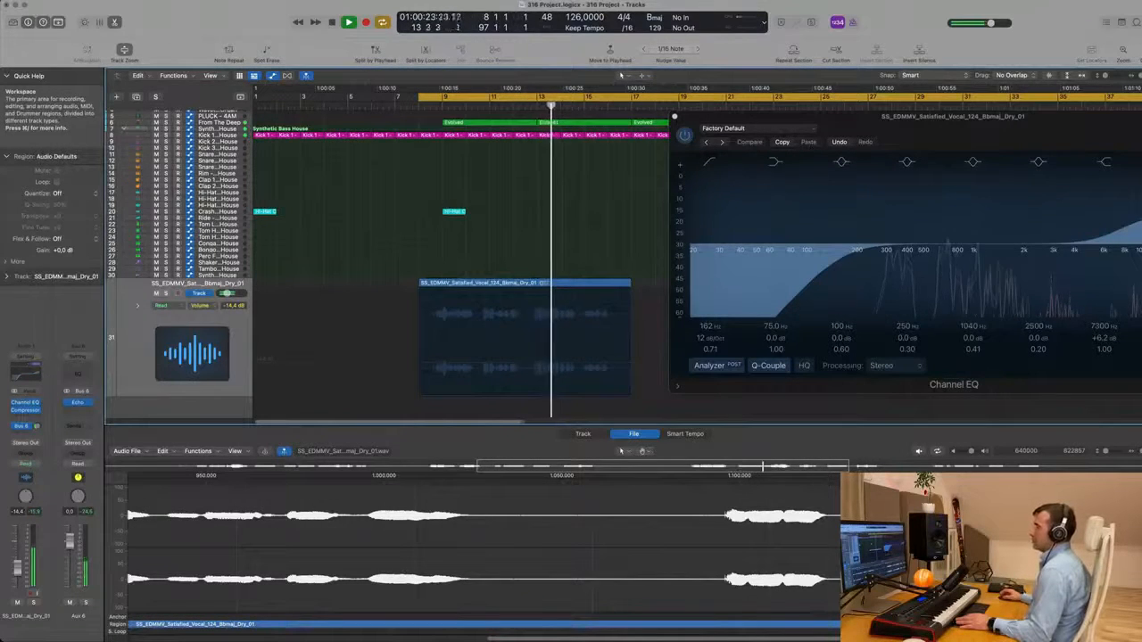
{"action": "left_click", "coordinate": [457, 323]}
{"action": "key", "text": "space"}
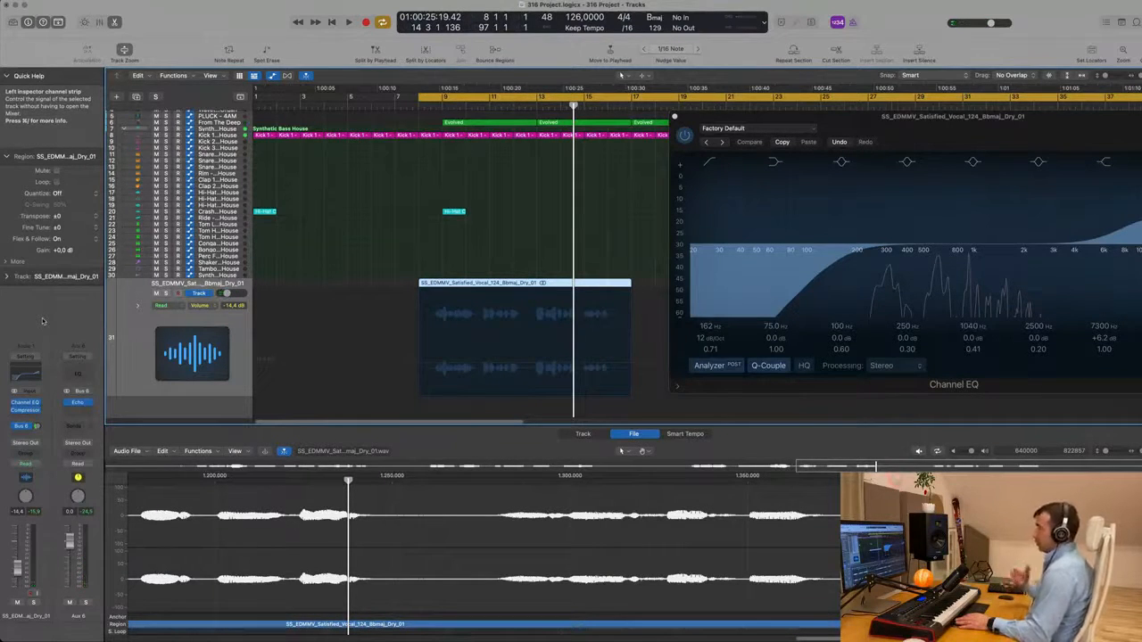
Step: Resume playback and add a second send on the vocal track, routed to Bus 7
{"action": "key", "text": "space"}
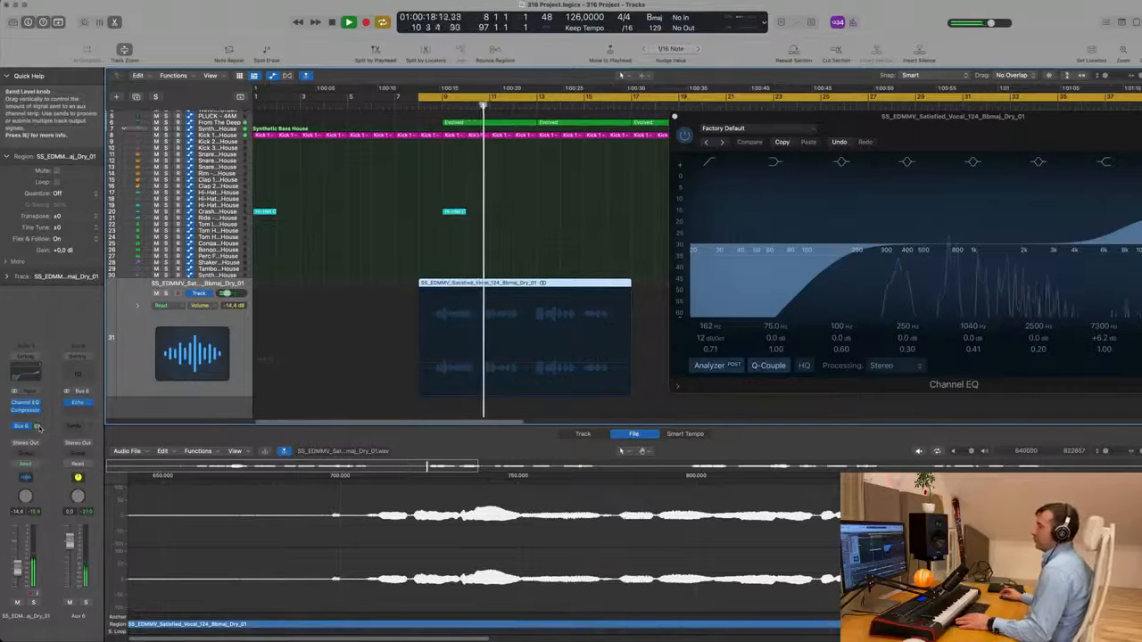
{"action": "left_click", "coordinate": [27, 427]}
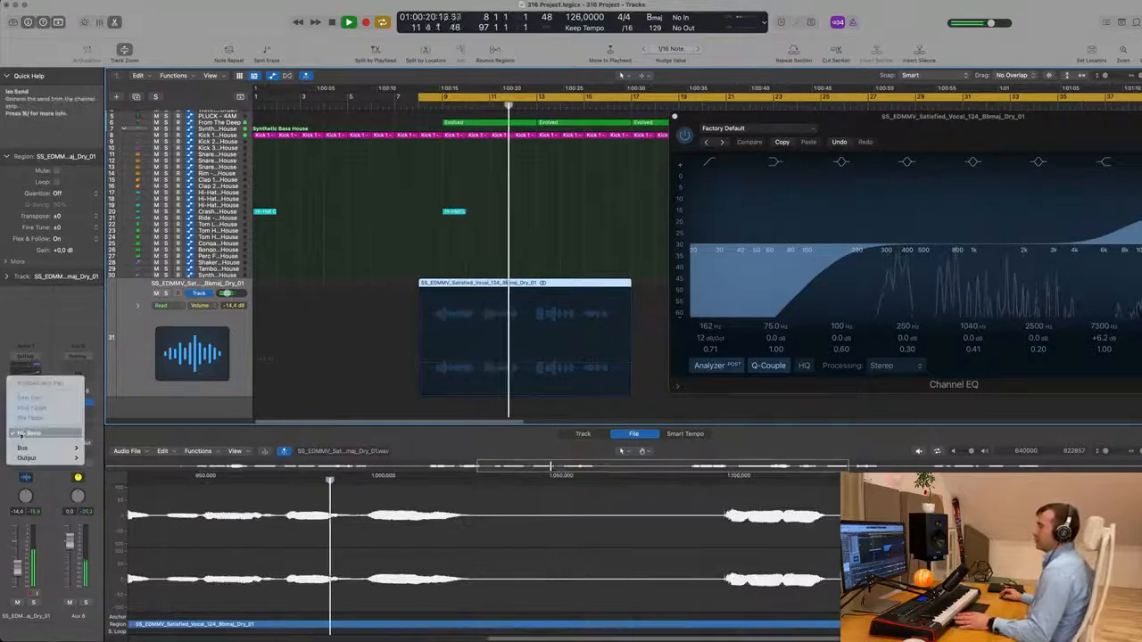
{"action": "mouse_move", "coordinate": [21, 450]}
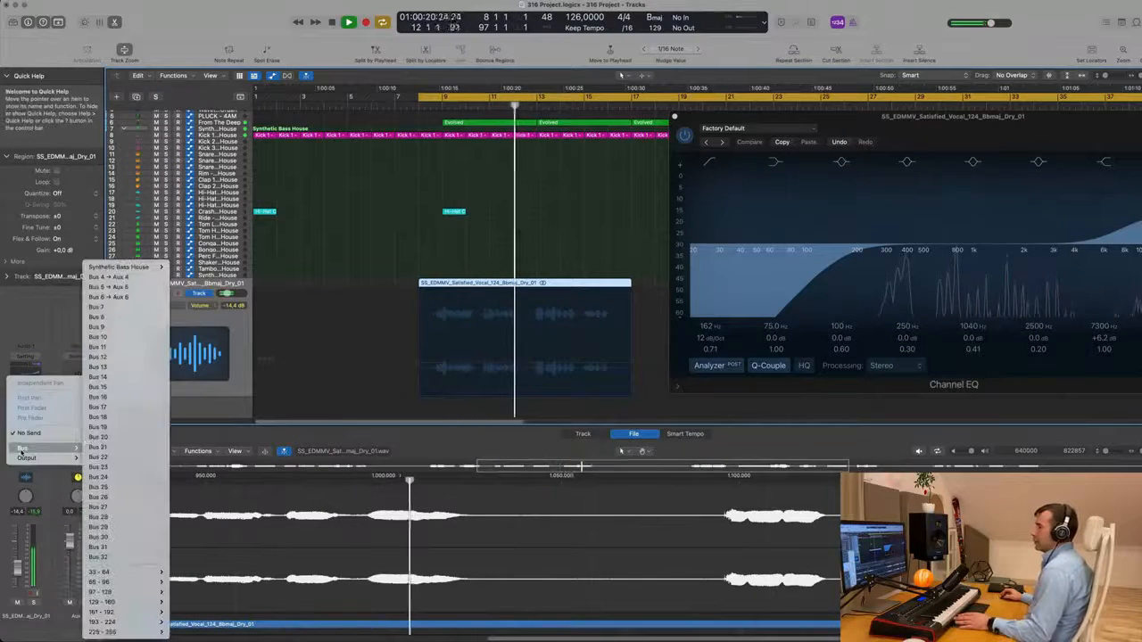
{"action": "left_click", "coordinate": [98, 307]}
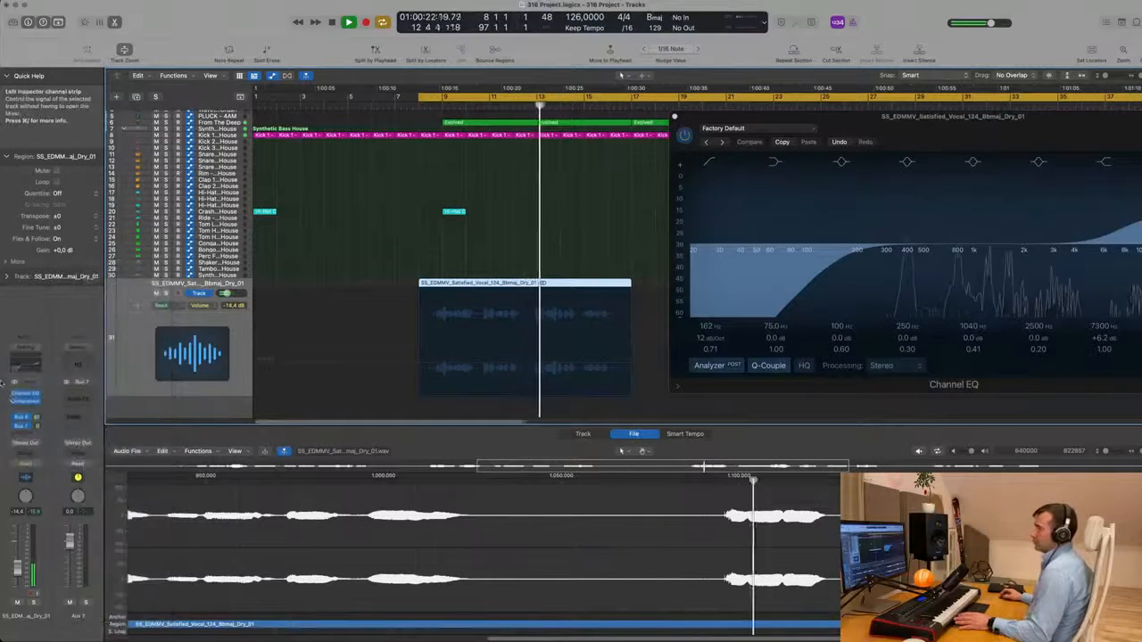
Step: Insert a stereo SilverVerb reverb on the Aux 7 channel
{"action": "left_click", "coordinate": [78, 393]}
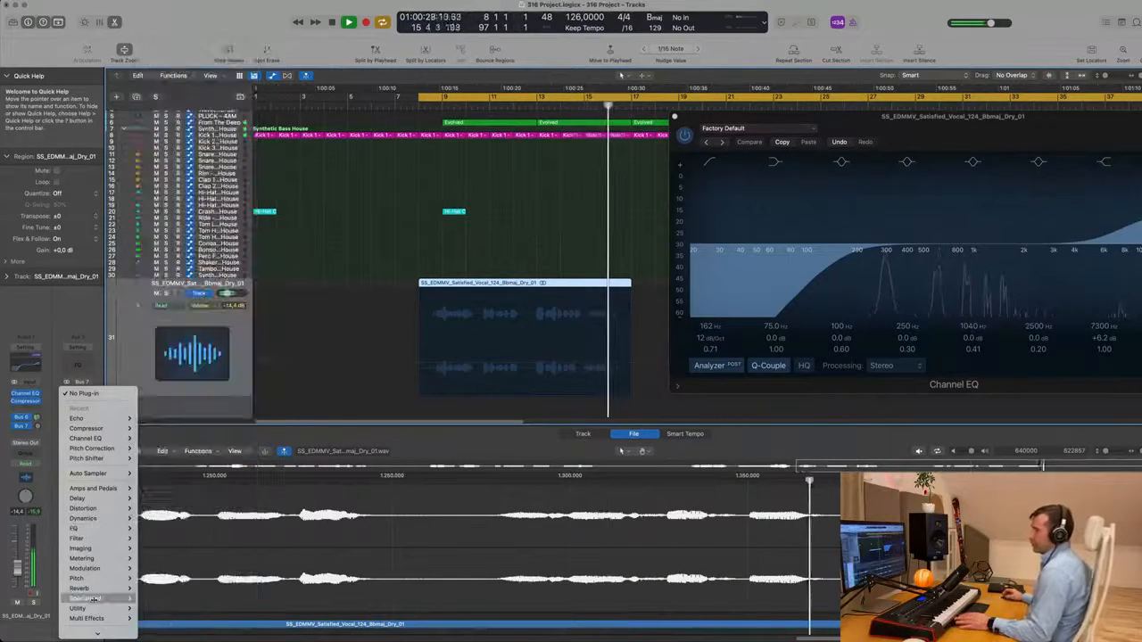
{"action": "mouse_move", "coordinate": [96, 590]}
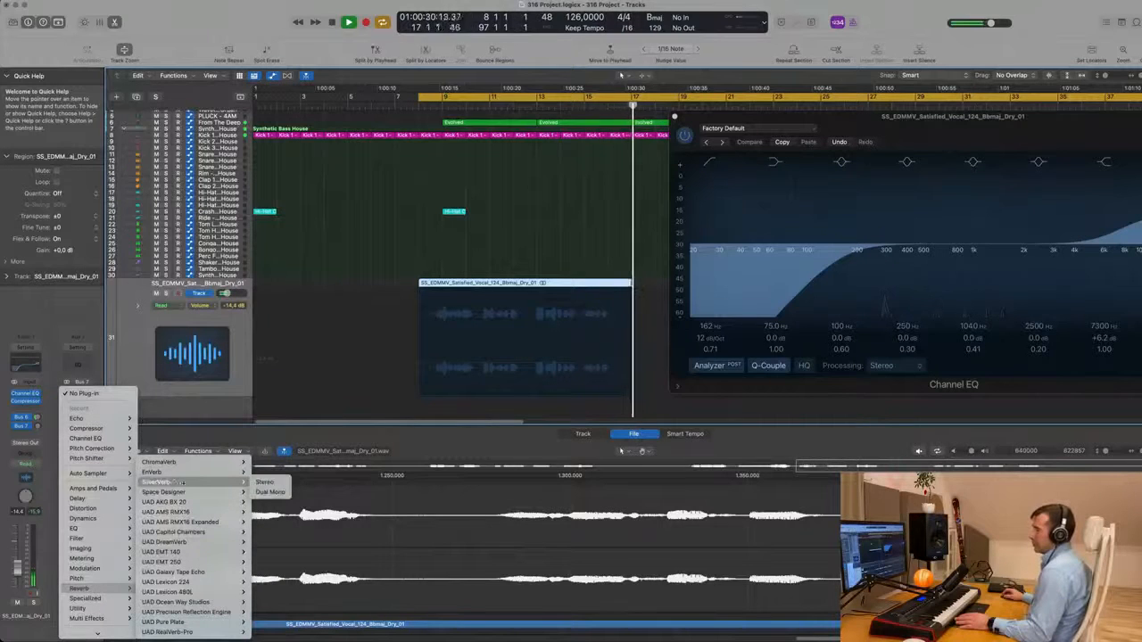
{"action": "left_click", "coordinate": [268, 482]}
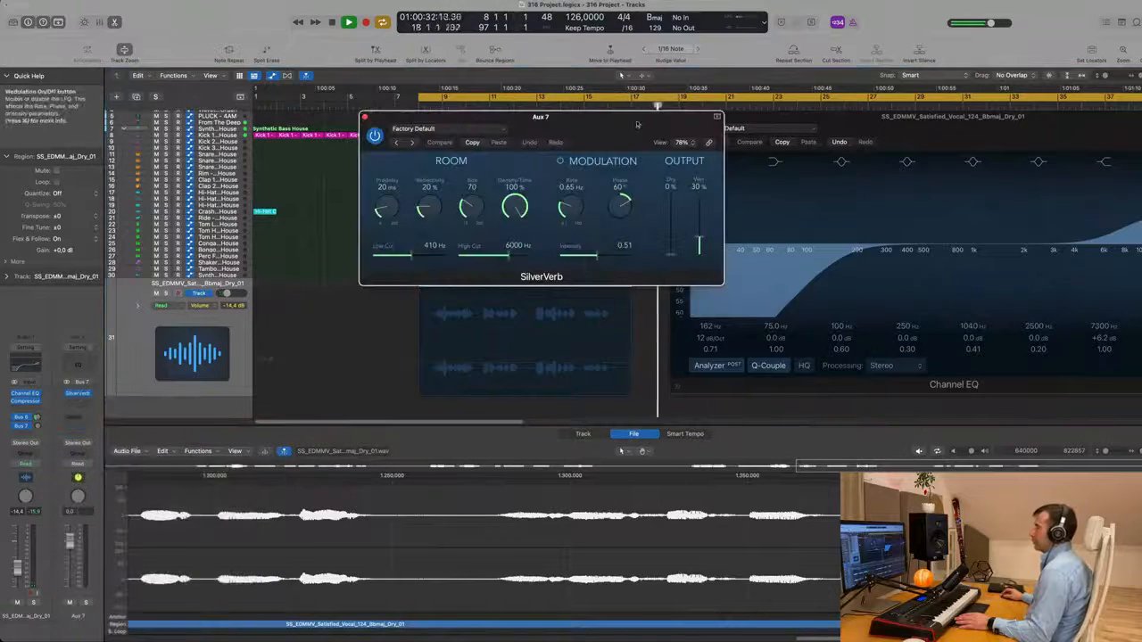
Step: Load the grandiose preset in SilverVerb and raise the vocal's Bus 7 send to about -11.0 dB during playback
{"action": "left_click_drag", "start_coordinate": [637, 125], "coordinate": [614, 127]}
{"action": "left_click", "coordinate": [453, 133]}
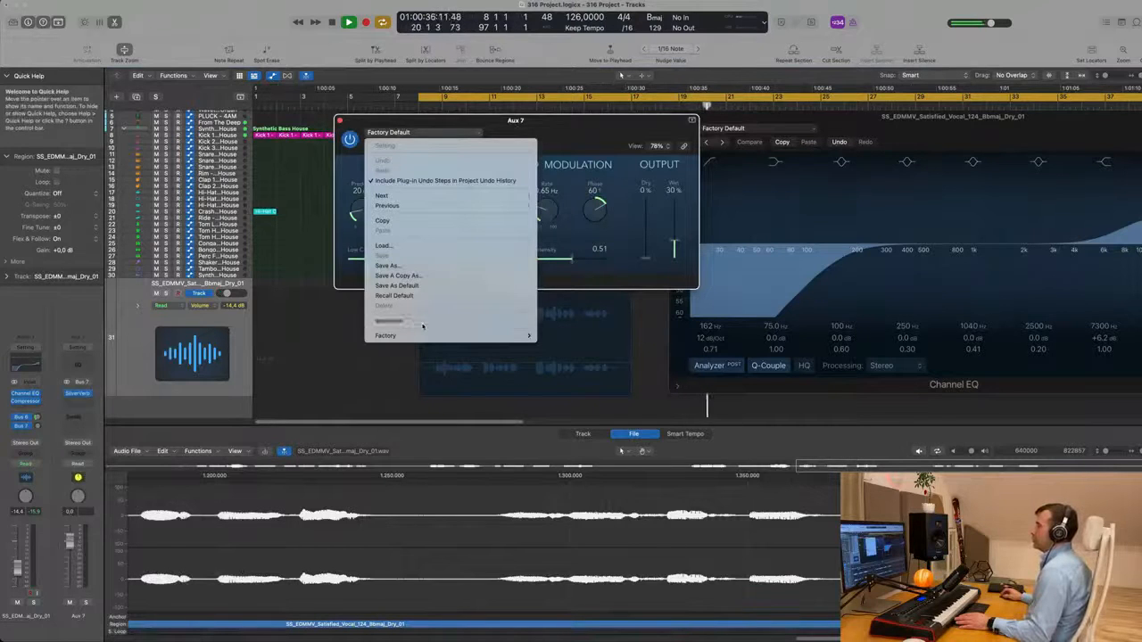
{"action": "left_click", "coordinate": [423, 323]}
{"action": "left_click_drag", "start_coordinate": [606, 132], "coordinate": [707, 133]}
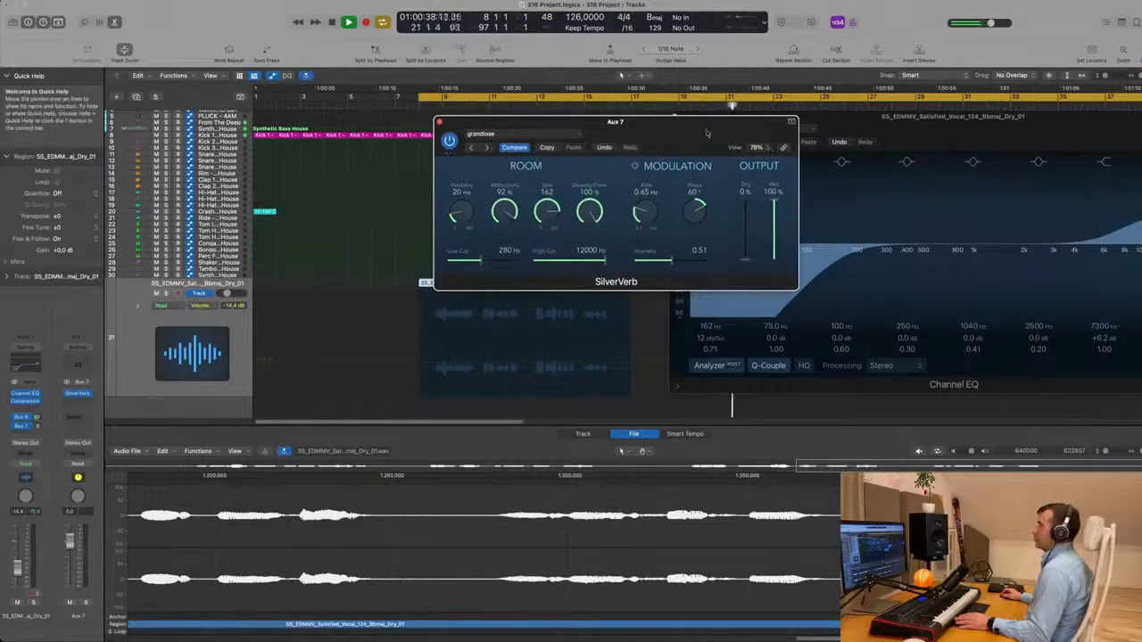
{"action": "key", "text": "space"}
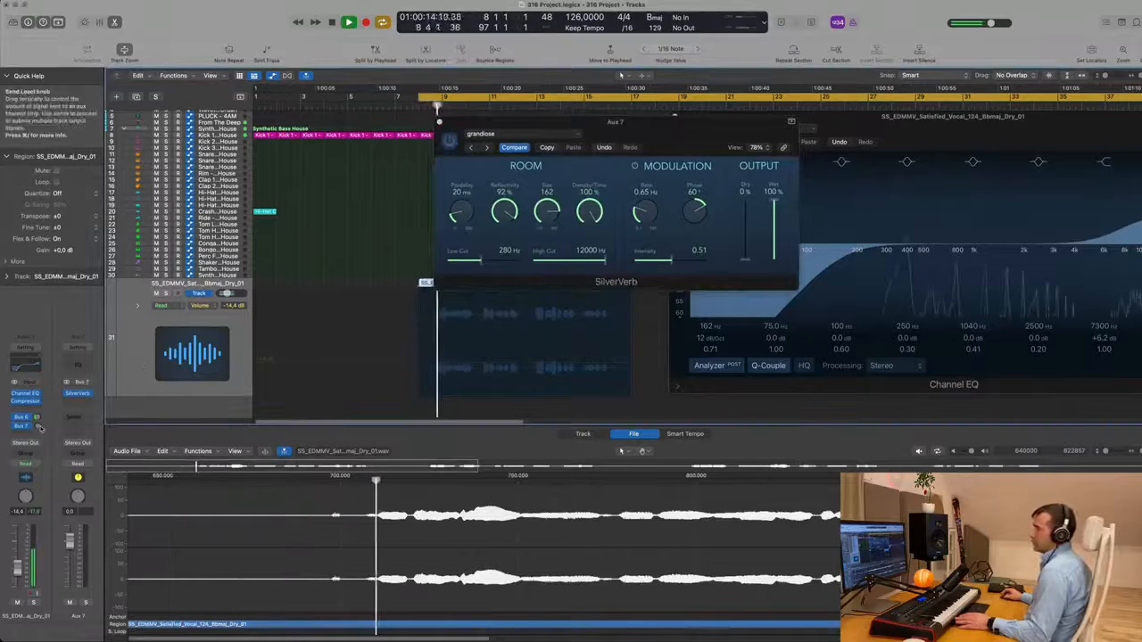
{"action": "left_click_drag", "start_coordinate": [36, 418], "coordinate": [36, 426]}
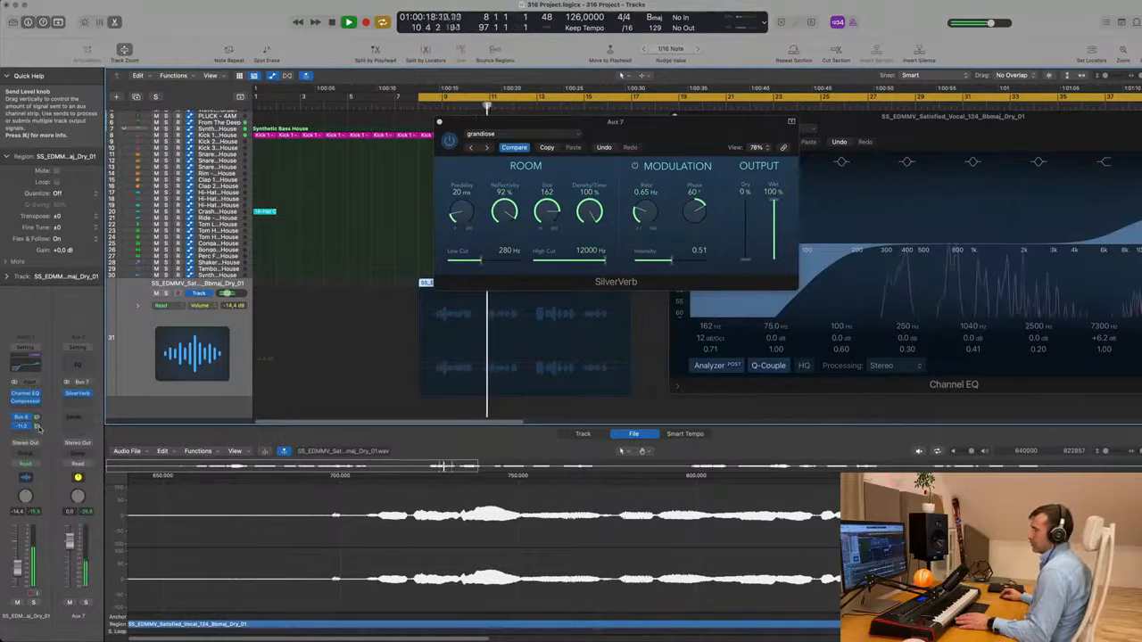
Step: Add a Channel EQ to Aux 7 and enable its high cut at about 3040 Hz
{"action": "left_click", "coordinate": [79, 361]}
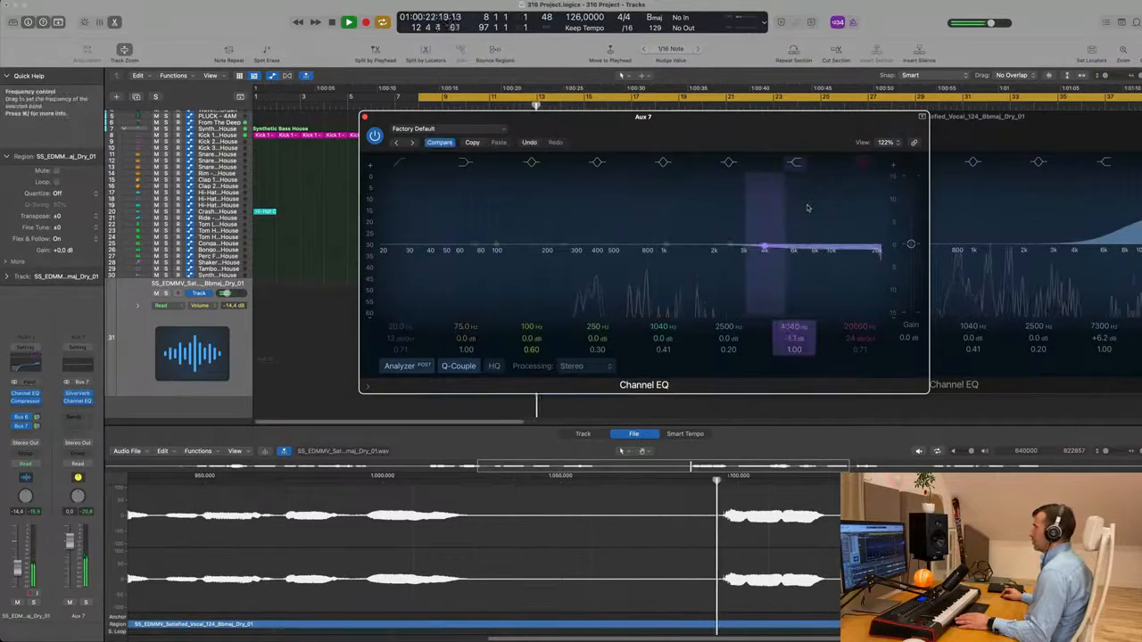
{"action": "left_click", "coordinate": [859, 167]}
{"action": "left_click_drag", "start_coordinate": [859, 326], "coordinate": [860, 361]}
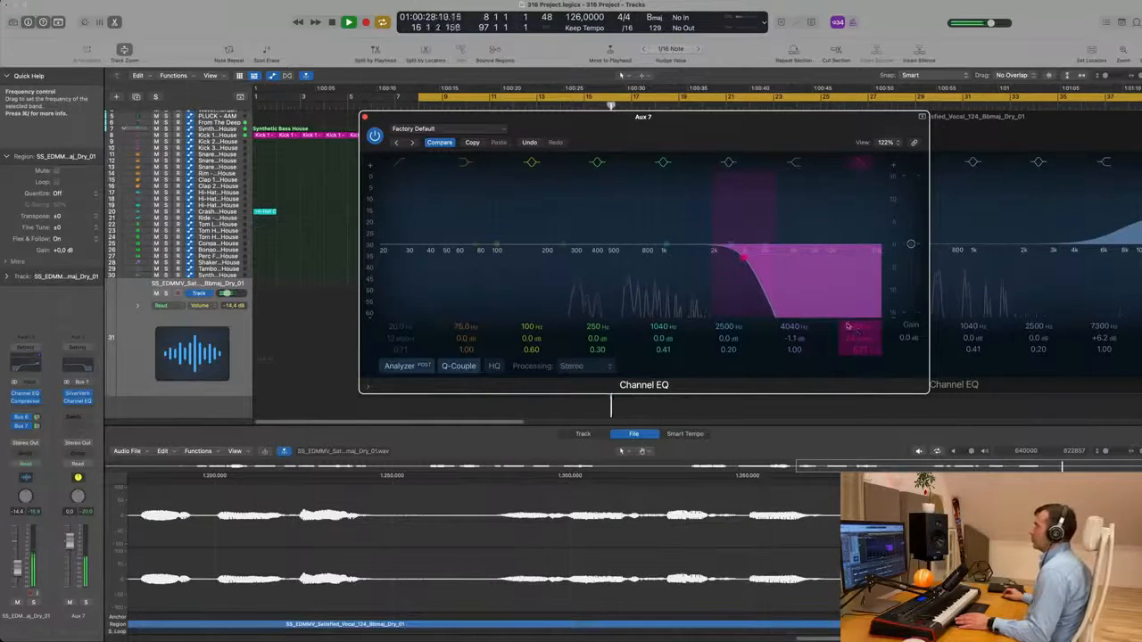
Step: Enable the low cut of the Aux 7 Channel EQ and set it to about 488 Hz
{"action": "left_click_drag", "start_coordinate": [473, 117], "coordinate": [492, 124]}
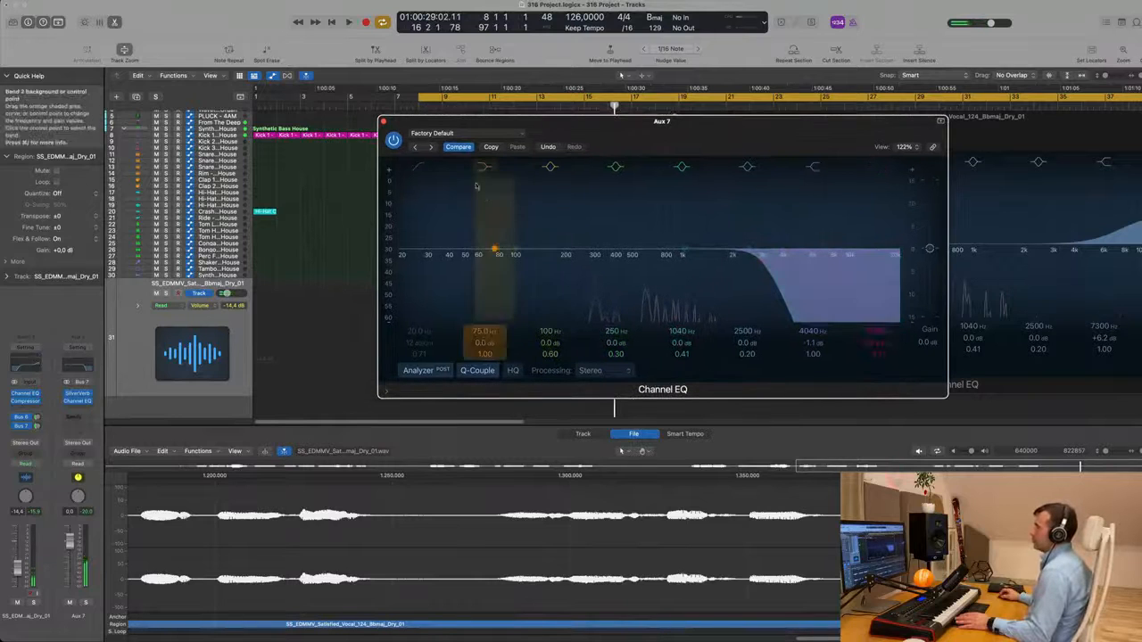
{"action": "left_click_drag", "start_coordinate": [428, 223], "coordinate": [632, 198]}
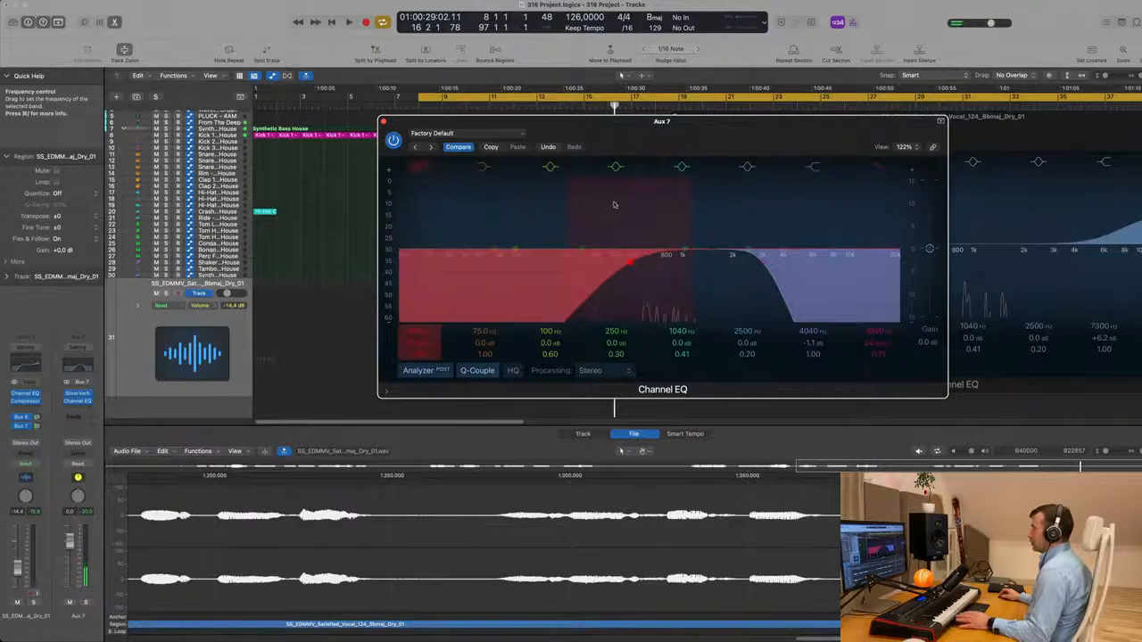
{"action": "left_click_drag", "start_coordinate": [751, 142], "coordinate": [942, 262]}
Step: Close the SilverVerb window and listen to the vocal with its filtered reverb in the mix
{"action": "left_click_drag", "start_coordinate": [441, 123], "coordinate": [636, 141]}
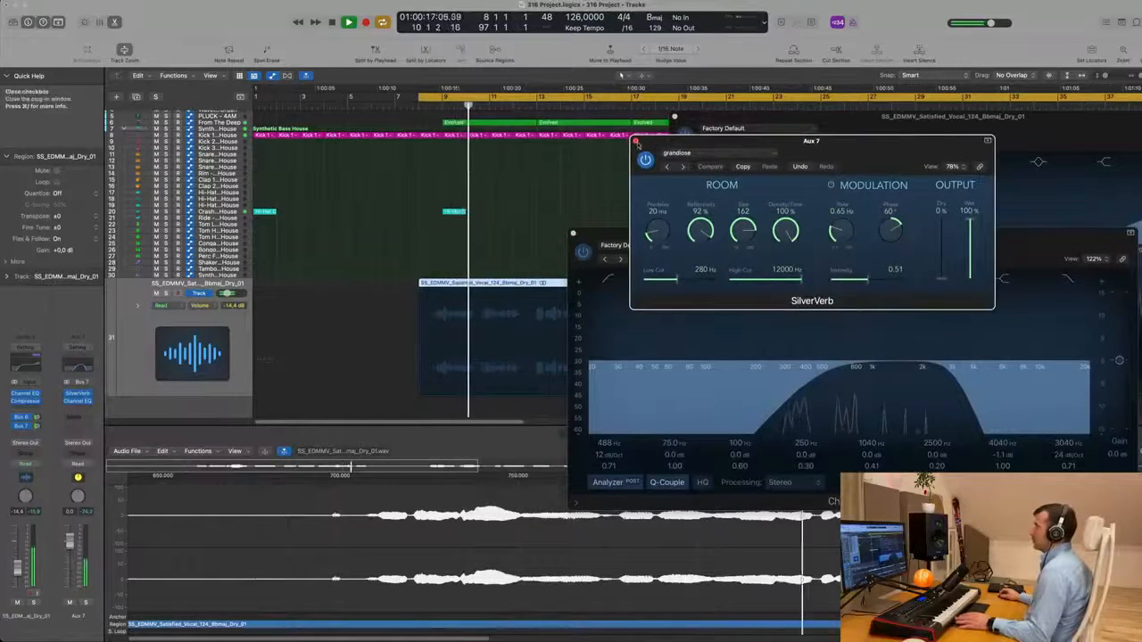
{"action": "left_click", "coordinate": [636, 142]}
{"action": "left_click_drag", "start_coordinate": [848, 234], "coordinate": [922, 162]}
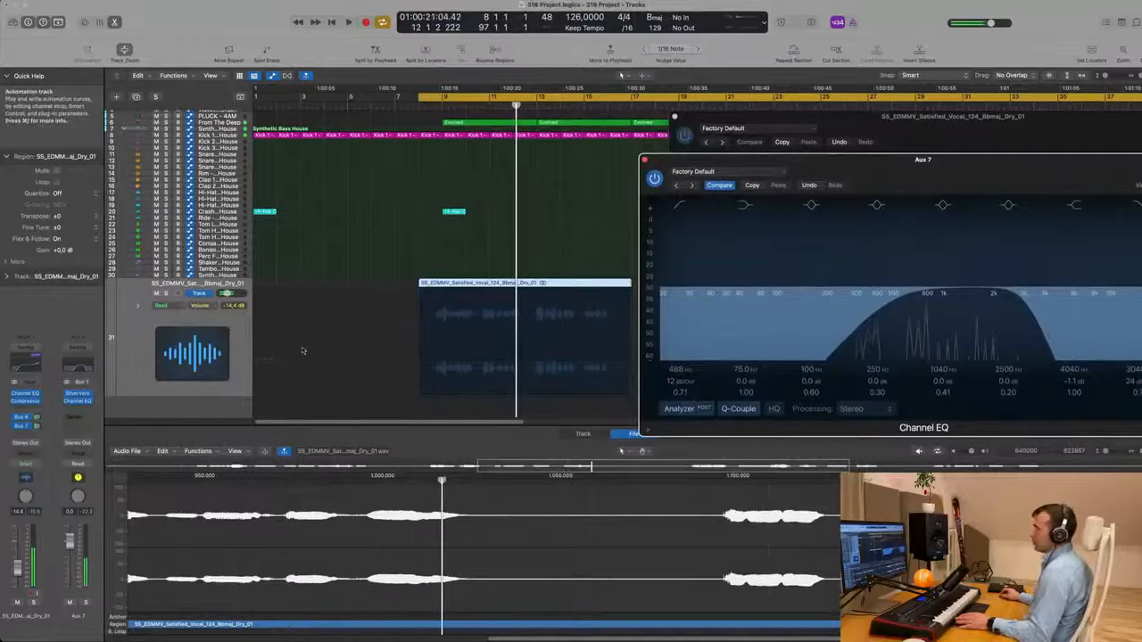
{"action": "left_click", "coordinate": [236, 329]}
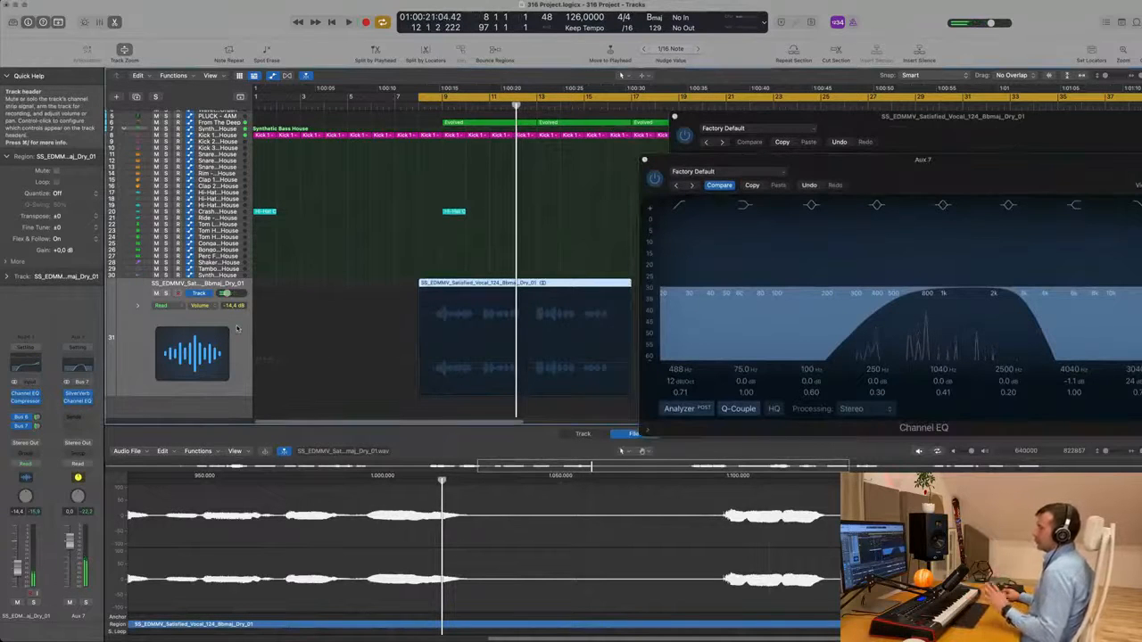
{"action": "key", "text": "space"}
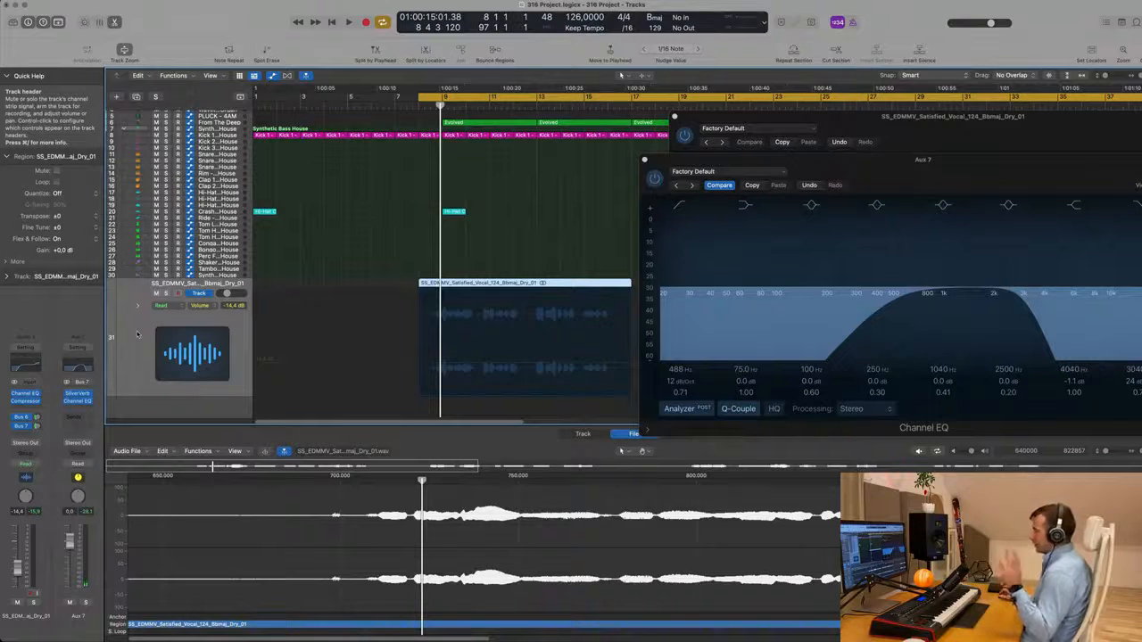
Step: Insert a stereo Compressor after the Channel EQ on Aux 7 and move its window clear of the vocal region
{"action": "left_click", "coordinate": [77, 409]}
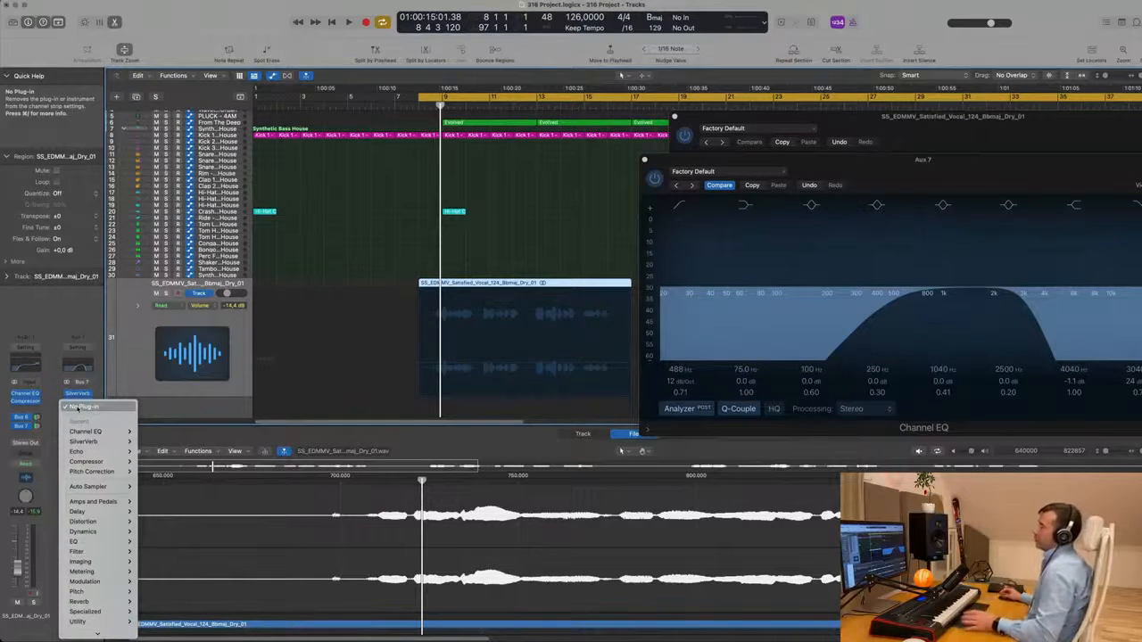
{"action": "mouse_move", "coordinate": [86, 462]}
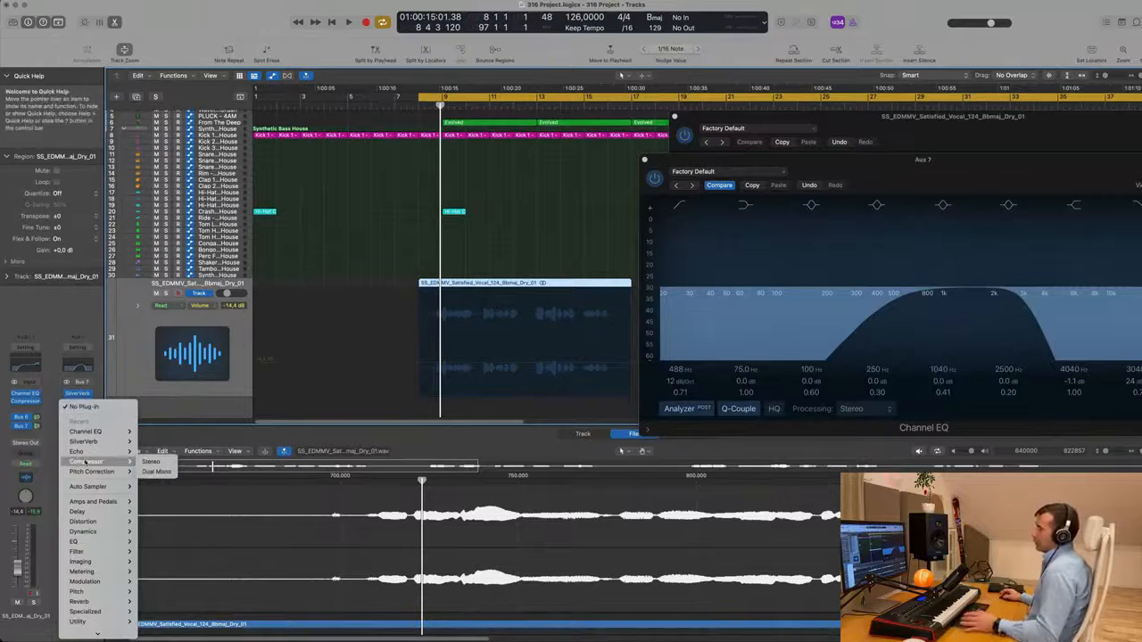
{"action": "left_click", "coordinate": [150, 462]}
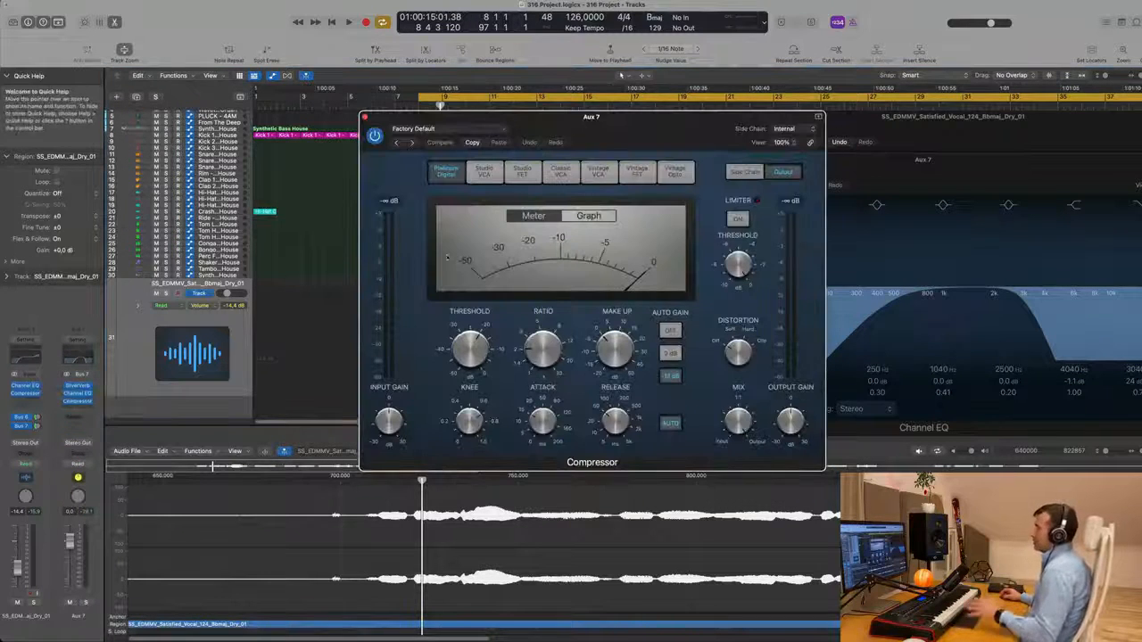
{"action": "left_click_drag", "start_coordinate": [671, 135], "coordinate": [878, 157]}
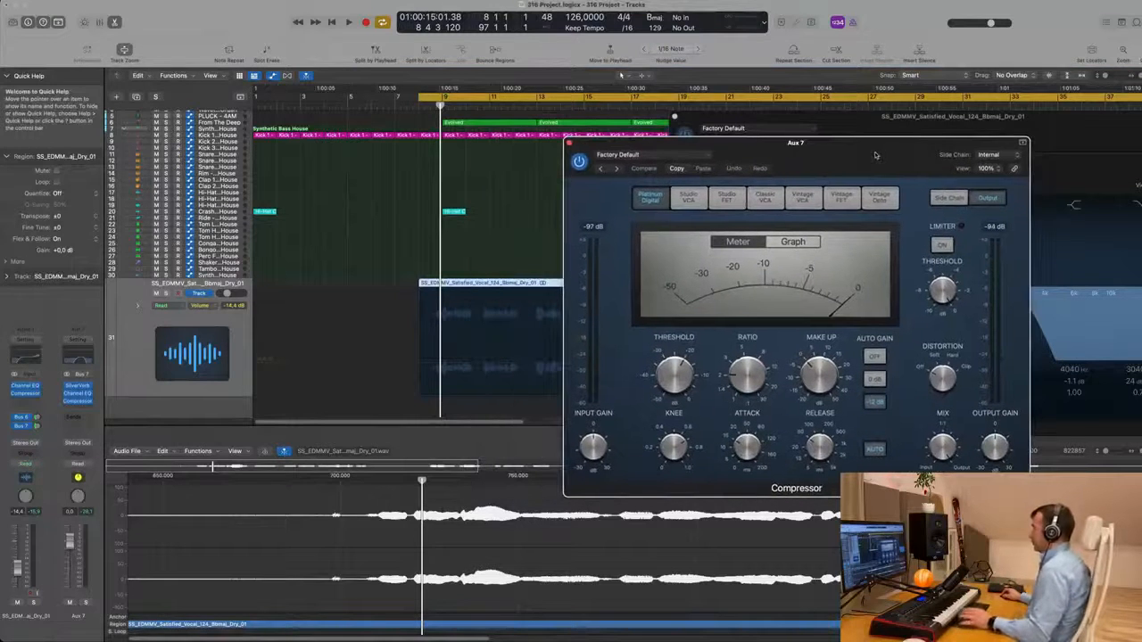
Step: Set the side chain source of the Aux 7 Compressor to the vocal track on Audio 1
{"action": "left_click", "coordinate": [995, 156]}
{"action": "mouse_move", "coordinate": [997, 173]}
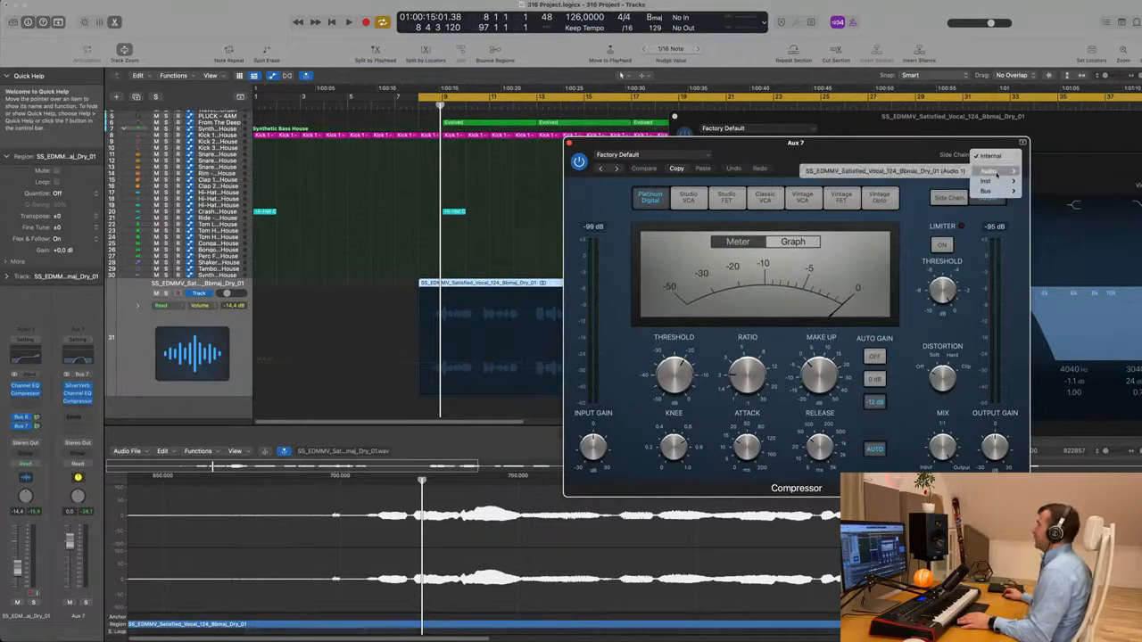
{"action": "left_click", "coordinate": [898, 155]}
{"action": "left_click_drag", "start_coordinate": [874, 151], "coordinate": [910, 153]}
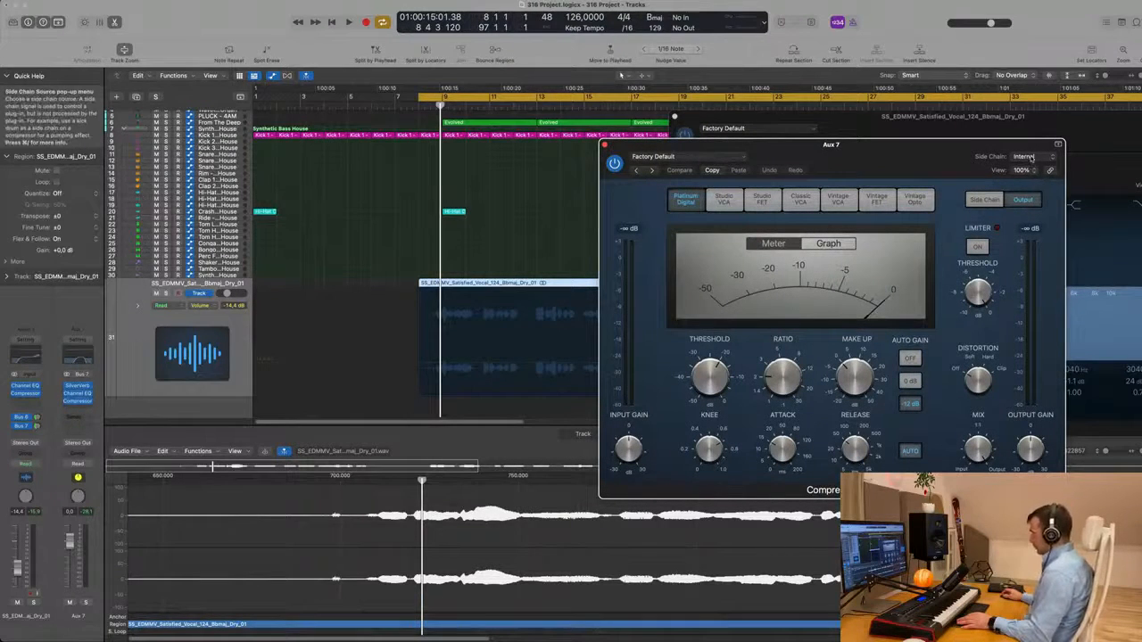
{"action": "left_click", "coordinate": [1026, 157]}
{"action": "mouse_move", "coordinate": [1033, 174]}
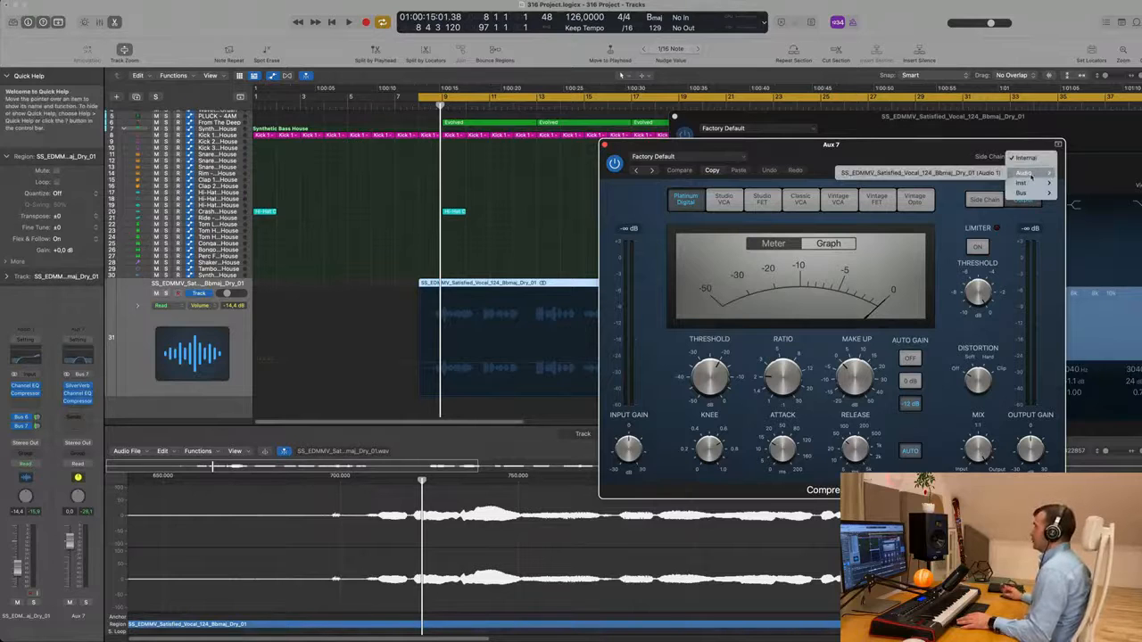
{"action": "left_click", "coordinate": [959, 174]}
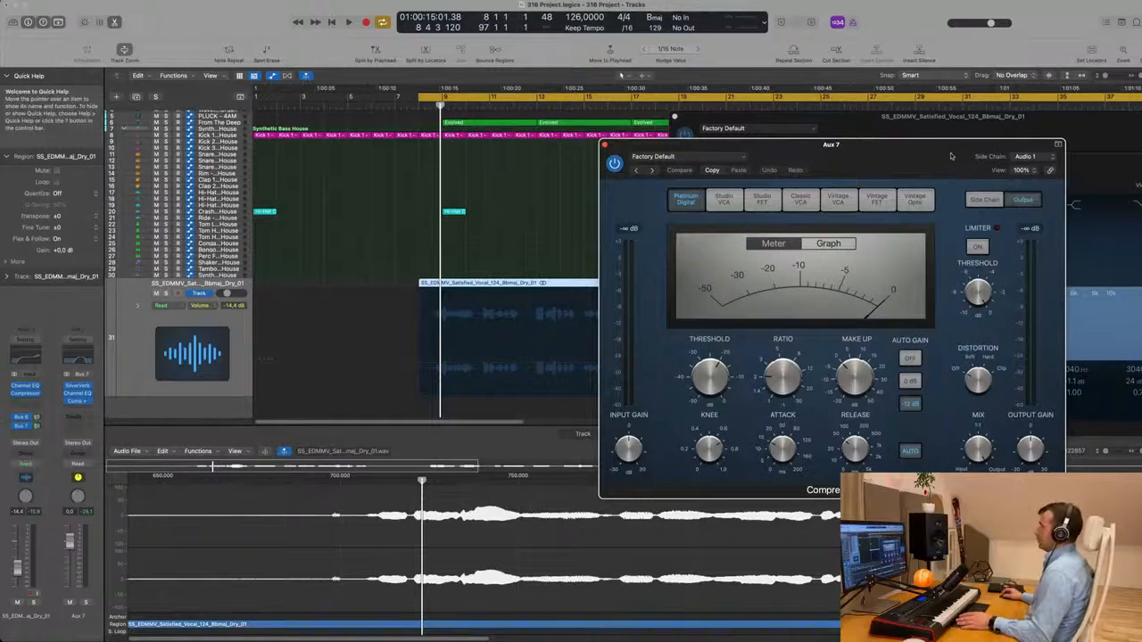
{"action": "left_click_drag", "start_coordinate": [951, 156], "coordinate": [898, 164]}
Step: Play the loop and set the Aux 7 Compressor's release to about 1800 ms
{"action": "key", "text": "space"}
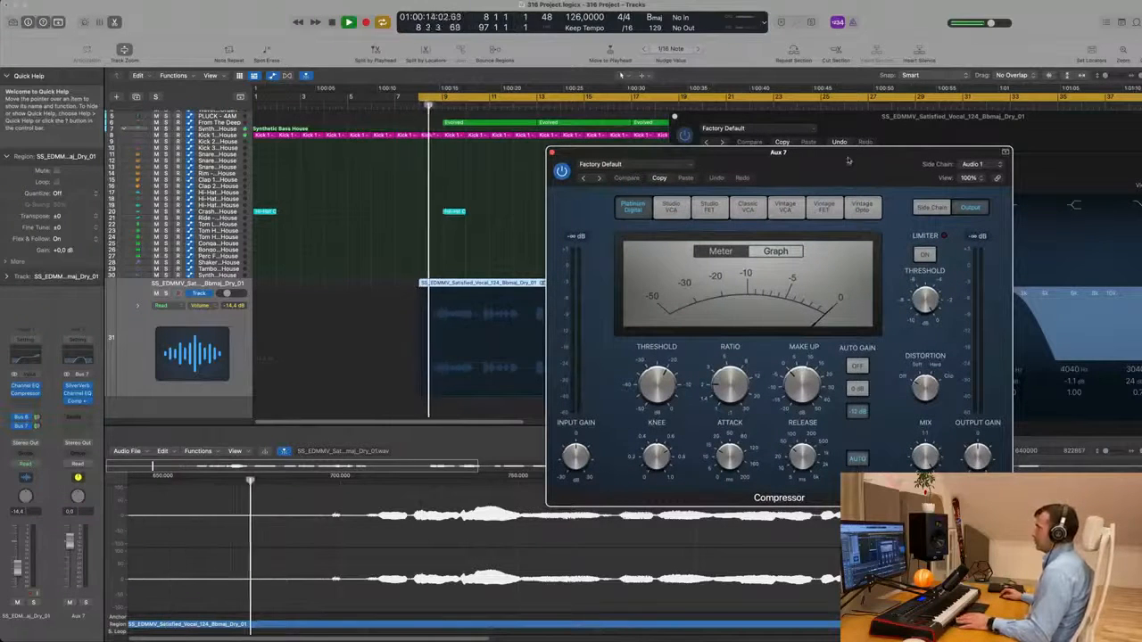
{"action": "mouse_move", "coordinate": [665, 382]}
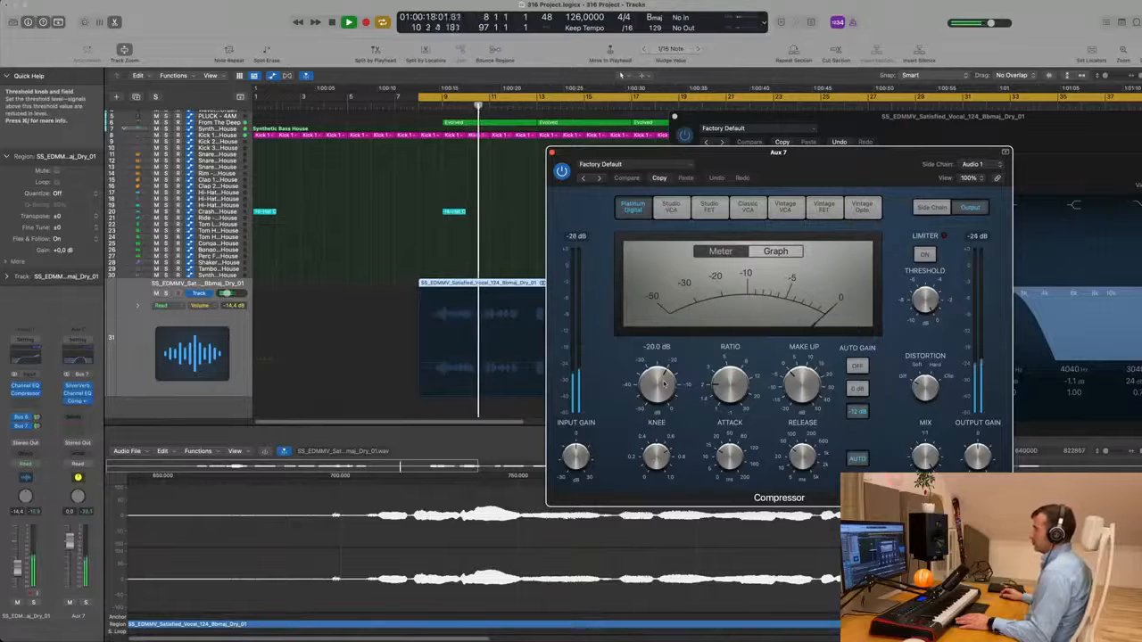
{"action": "mouse_move", "coordinate": [803, 457]}
{"action": "left_mouse_down"}
{"action": "mouse_move", "coordinate": [805, 439]}
{"action": "mouse_move", "coordinate": [809, 457]}
{"action": "left_mouse_up"}
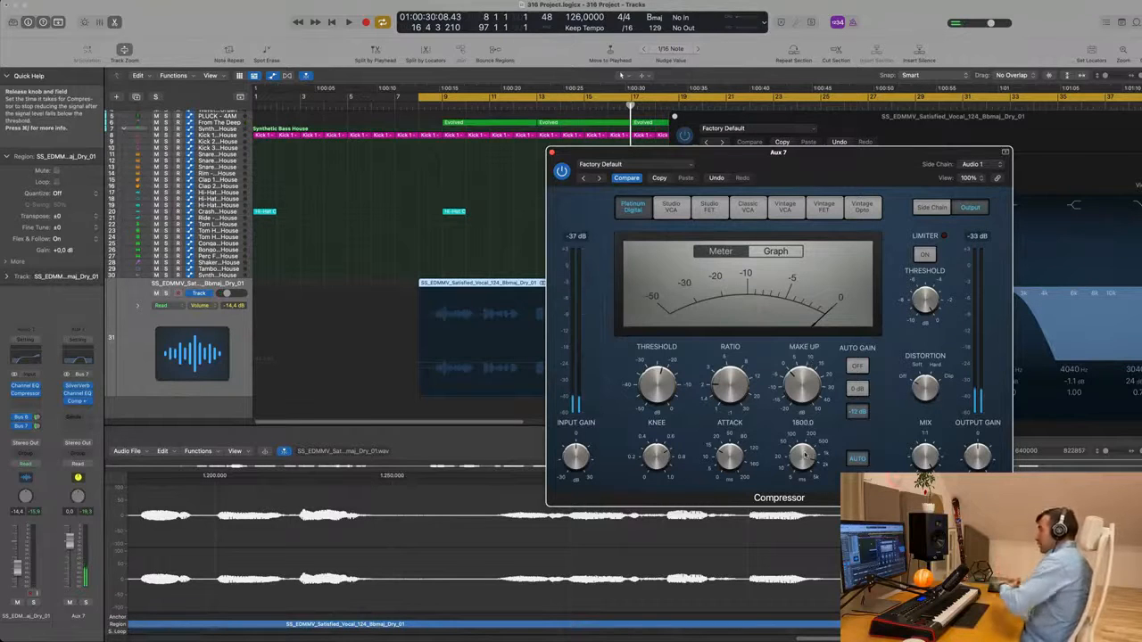
Step: Replay the loop and examine how the Aux 7 Compressor's gain reduction ducks the reverb under the vocal
{"action": "key", "text": "space"}
{"action": "left_click_drag", "start_coordinate": [862, 167], "coordinate": [904, 164]}
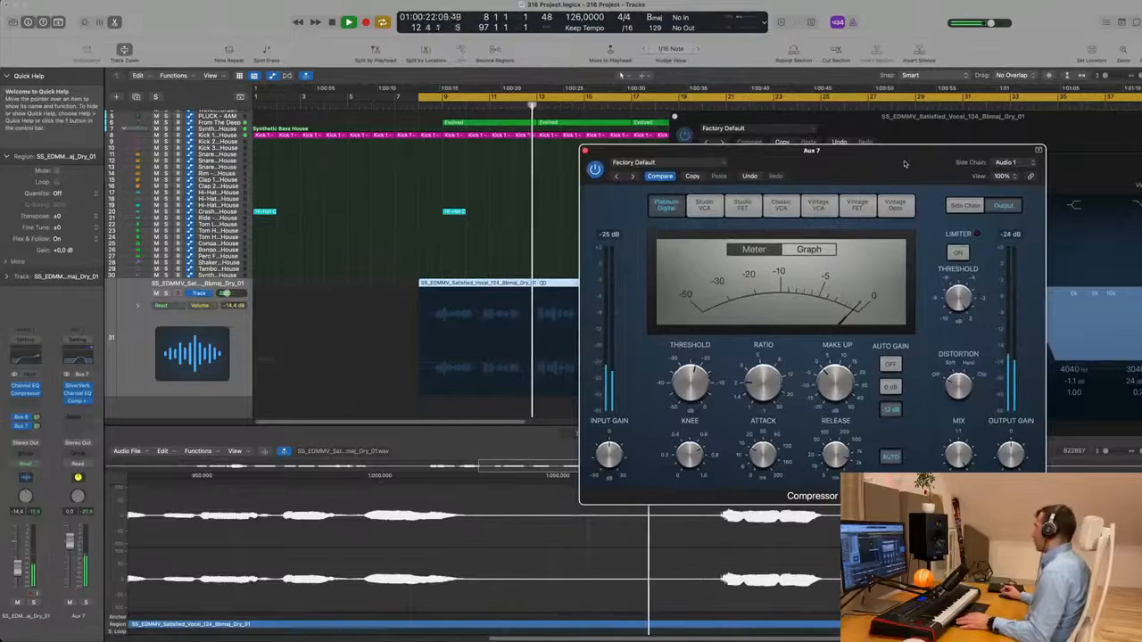
{"action": "left_click_drag", "start_coordinate": [903, 163], "coordinate": [873, 170]}
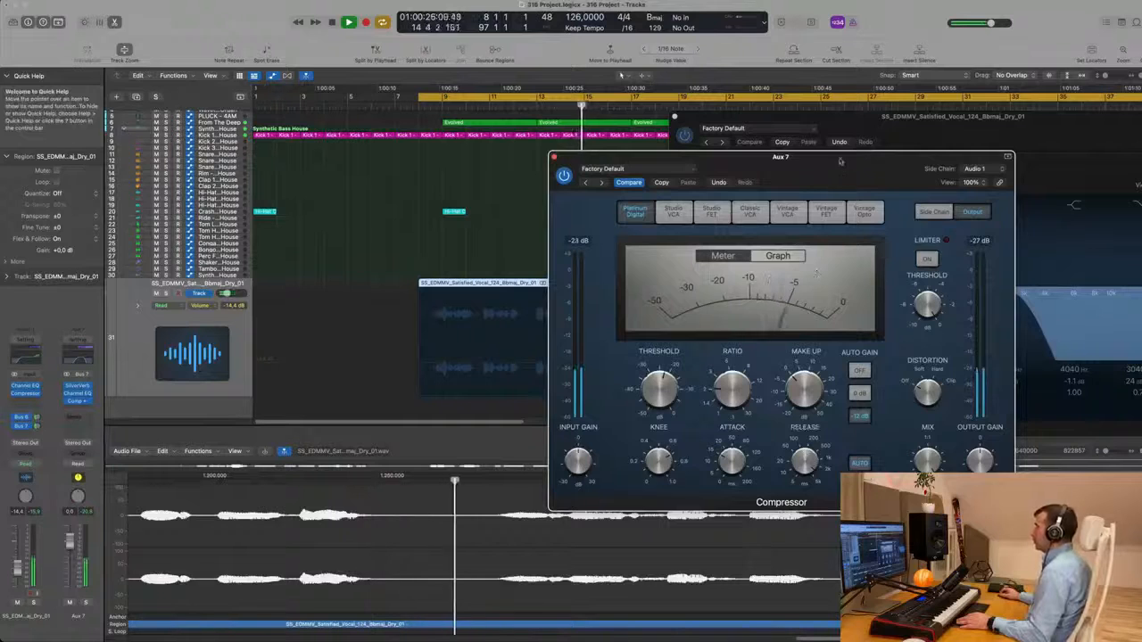
{"action": "left_click_drag", "start_coordinate": [843, 161], "coordinate": [989, 174]}
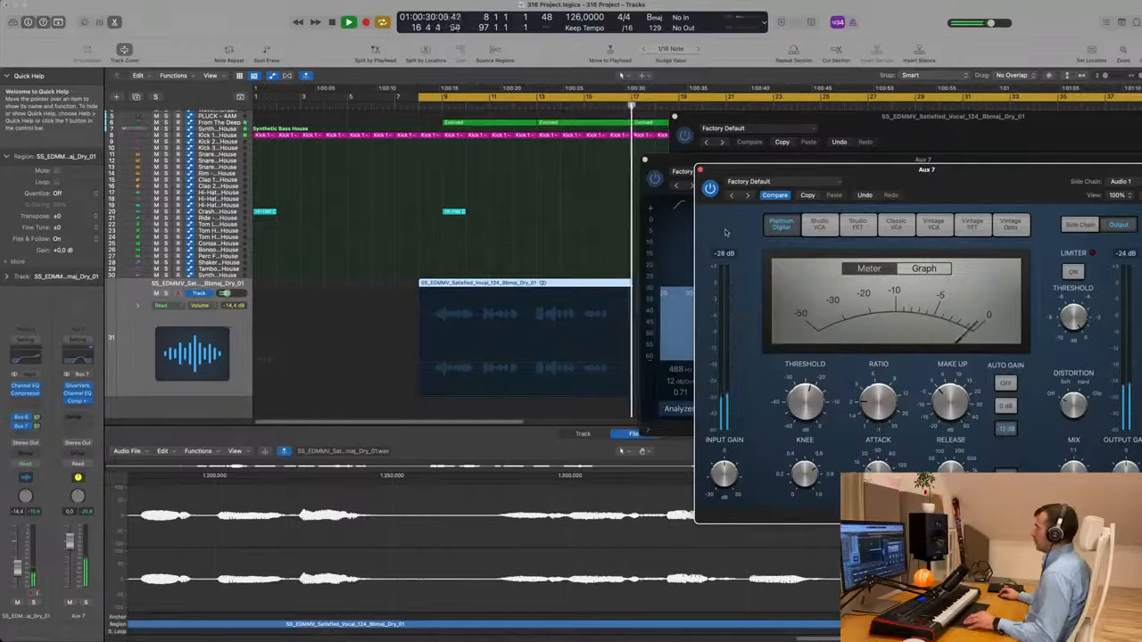
{"action": "left_click_drag", "start_coordinate": [979, 176], "coordinate": [777, 173]}
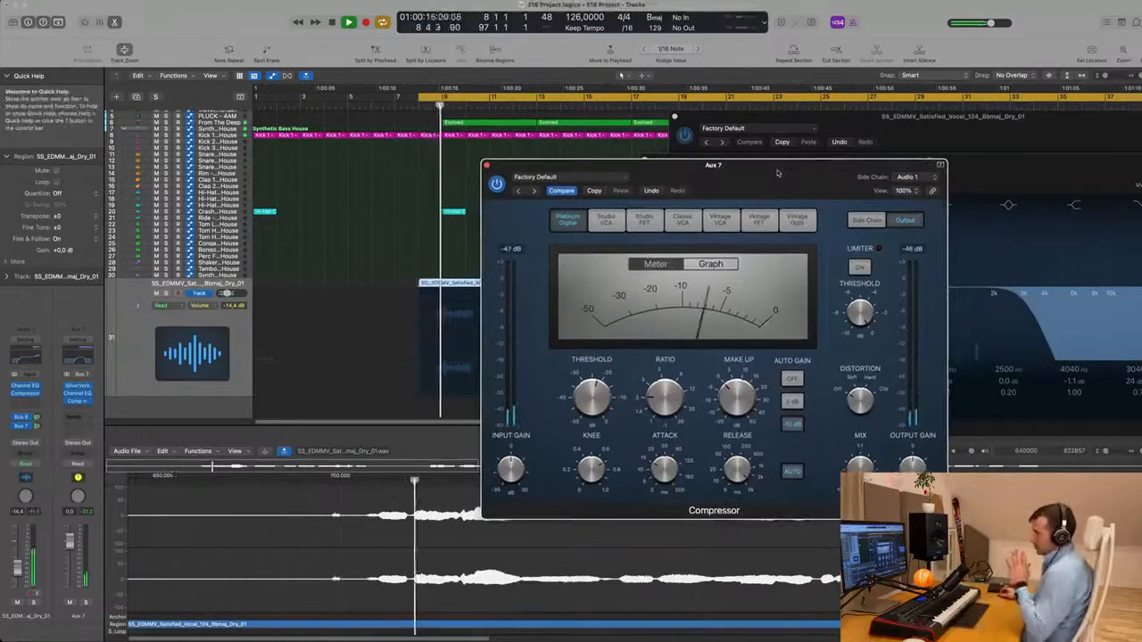
{"action": "left_click_drag", "start_coordinate": [778, 173], "coordinate": [793, 170]}
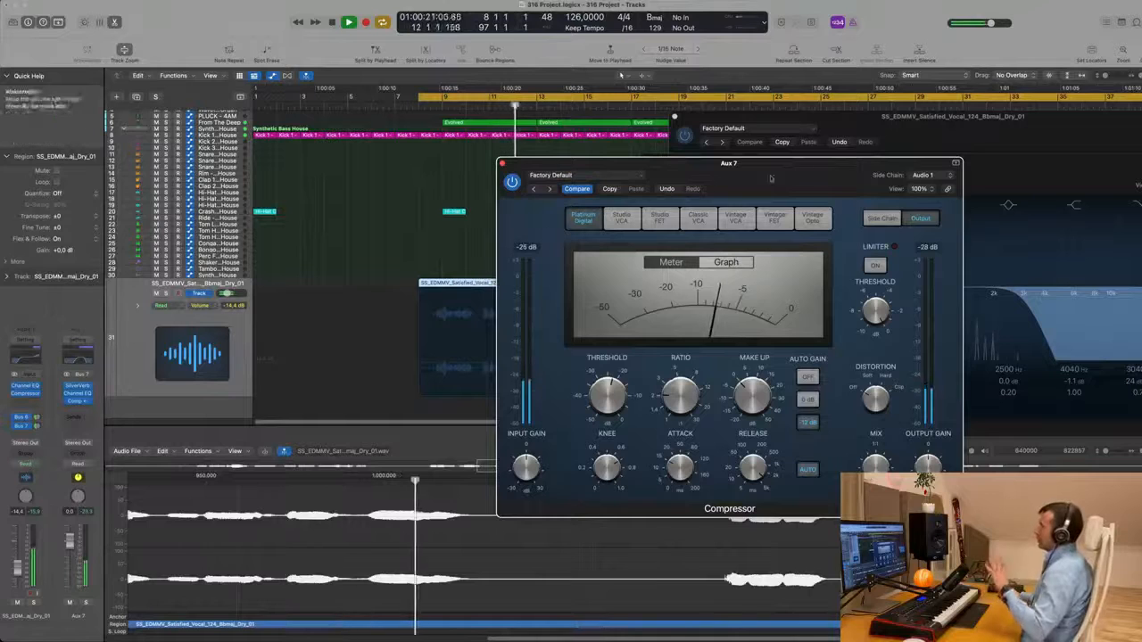
{"action": "left_click_drag", "start_coordinate": [771, 178], "coordinate": [866, 173]}
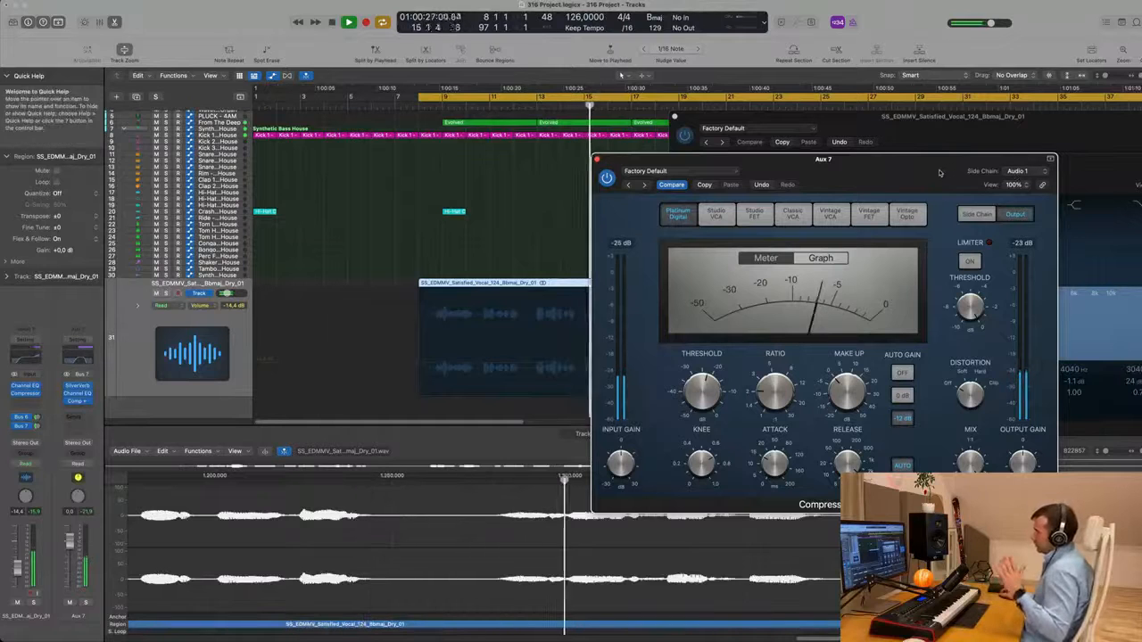
{"action": "left_click_drag", "start_coordinate": [940, 172], "coordinate": [1116, 175]}
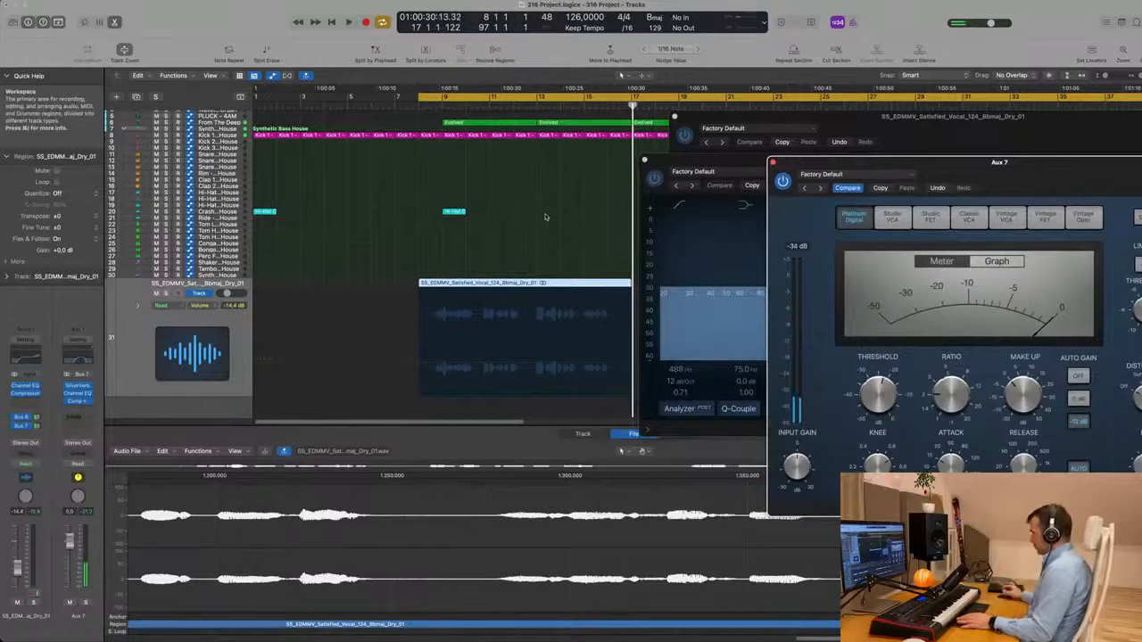
Step: Fine-tune the Aux 7 Compressor's threshold and ratio during playback and set its release to about 3500 ms
{"action": "key", "text": "space"}
{"action": "left_click_drag", "start_coordinate": [892, 163], "coordinate": [660, 199]}
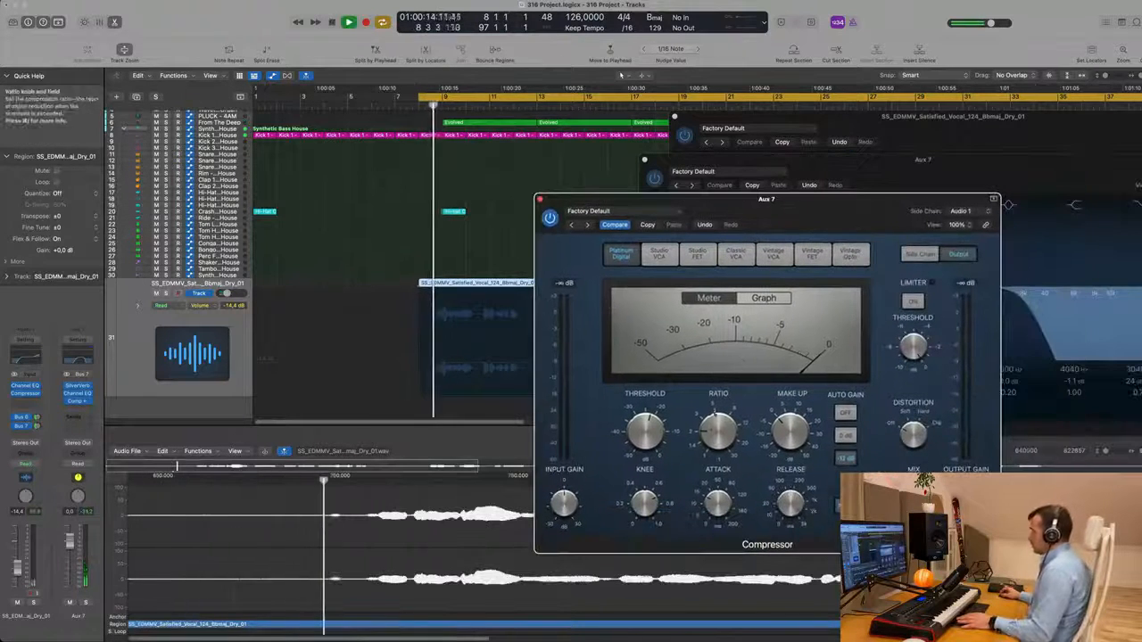
{"action": "left_click_drag", "start_coordinate": [720, 429], "coordinate": [722, 420]}
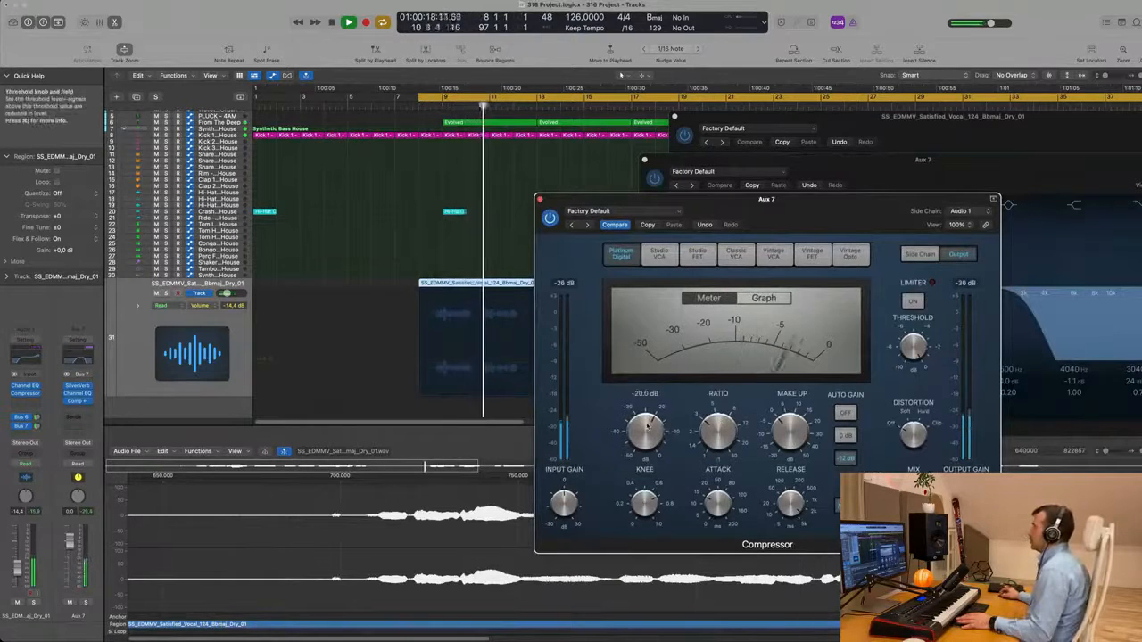
{"action": "left_click", "coordinate": [646, 431]}
{"action": "left_click_drag", "start_coordinate": [646, 431], "coordinate": [649, 446]}
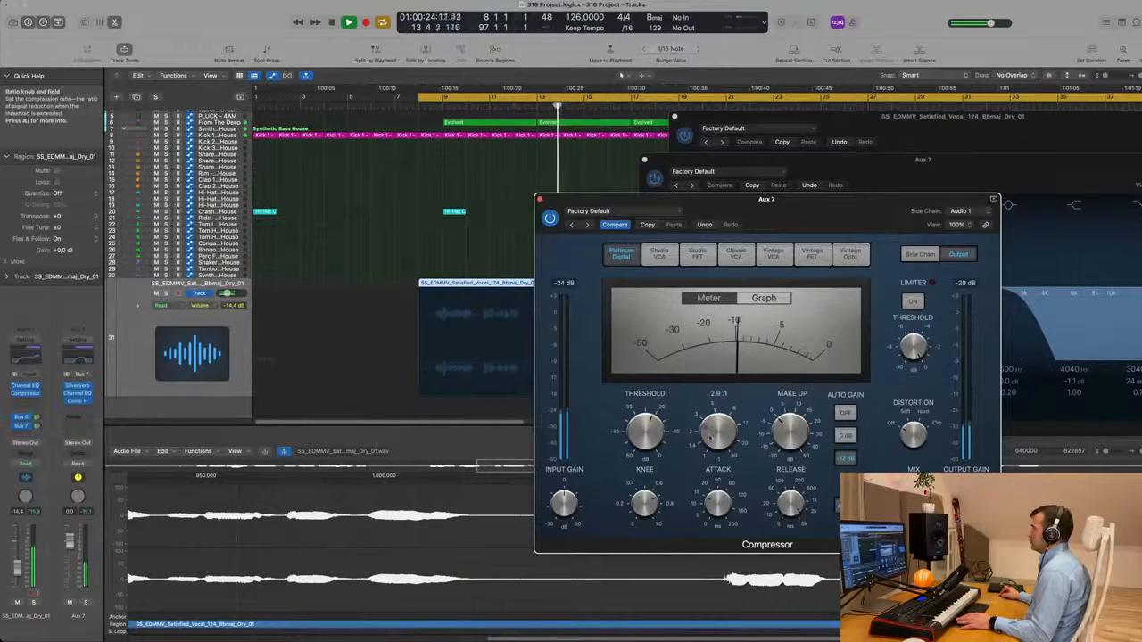
{"action": "left_click_drag", "start_coordinate": [649, 443], "coordinate": [649, 434]}
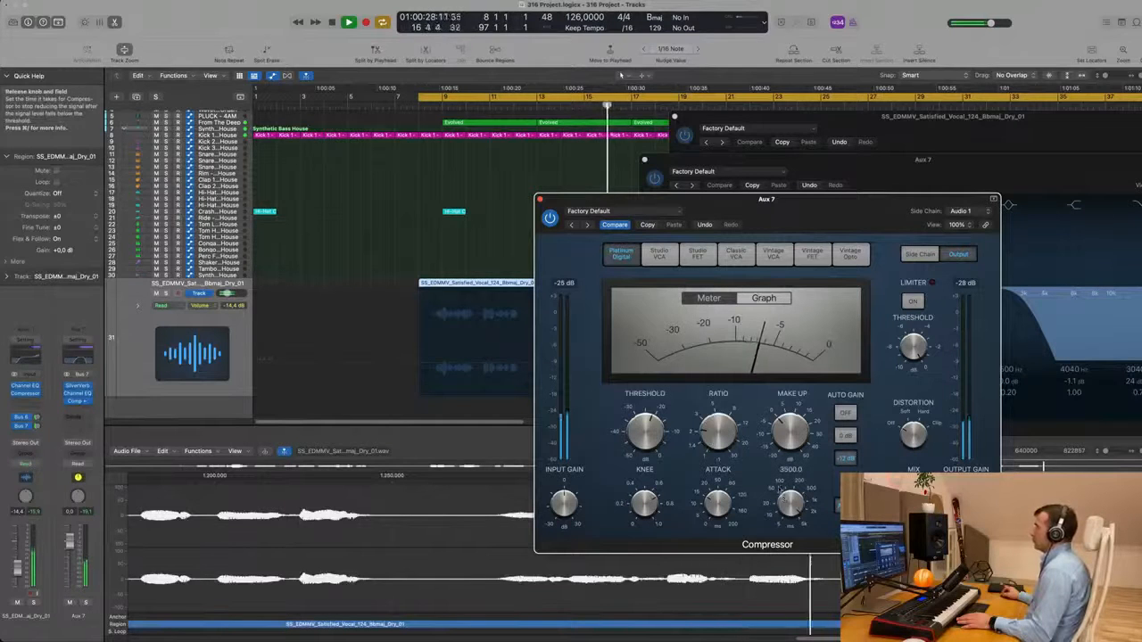
Step: Close the Compressor, the Aux 7 Channel EQ and the vocal track's plug-in window
{"action": "left_click_drag", "start_coordinate": [808, 217], "coordinate": [862, 253]}
{"action": "left_click", "coordinate": [594, 238]}
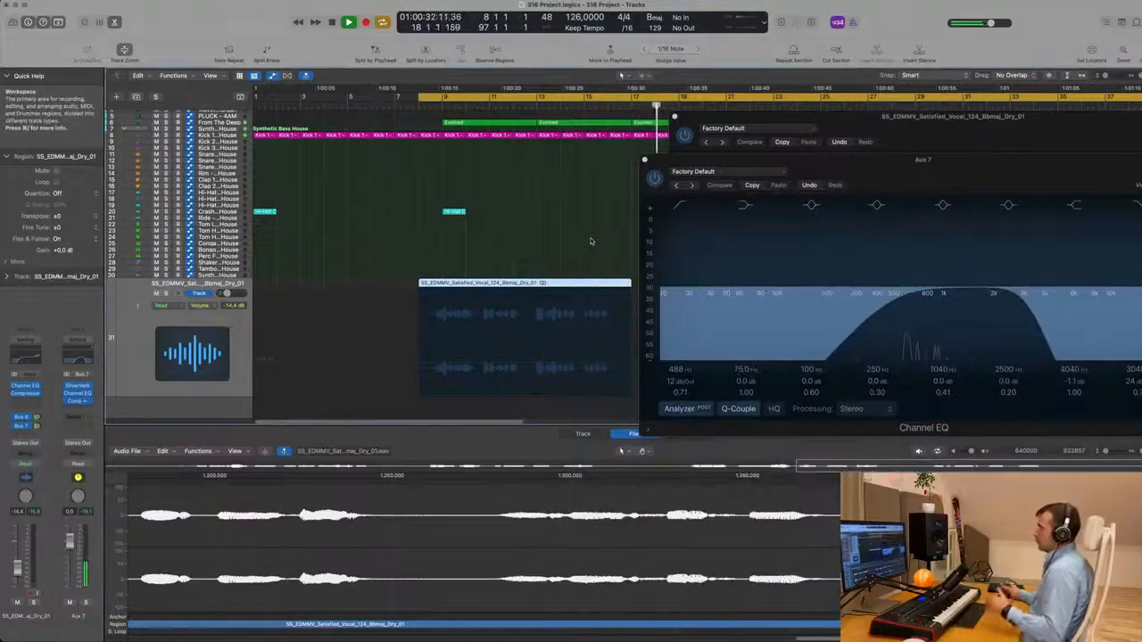
{"action": "left_click", "coordinate": [644, 162]}
{"action": "left_click", "coordinate": [676, 117]}
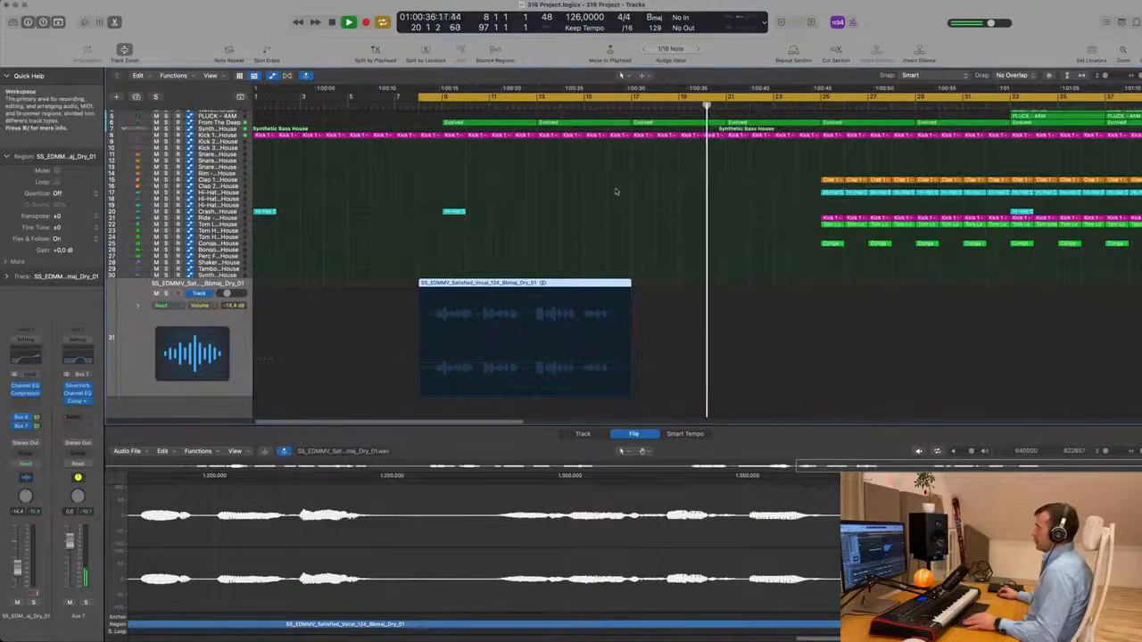
Step: Rebalance the vocal track against the beat during playback, setting its volume to about -16.8 dB
{"action": "key", "text": "super+Left"}
{"action": "key", "text": "shift+Return"}
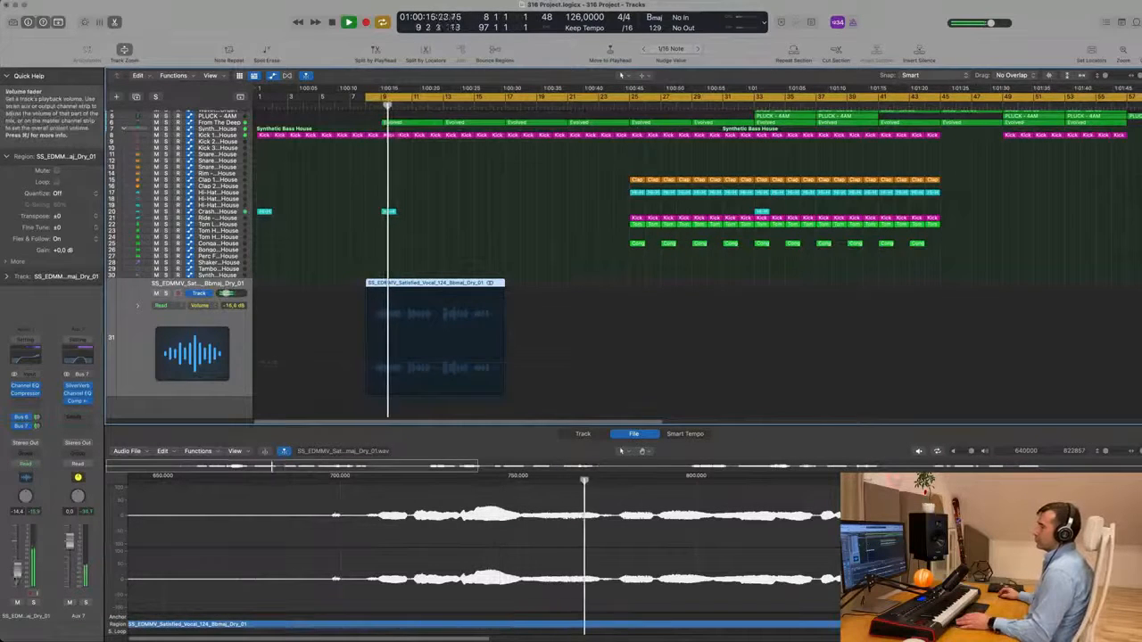
{"action": "left_click_drag", "start_coordinate": [17, 568], "coordinate": [17, 577]}
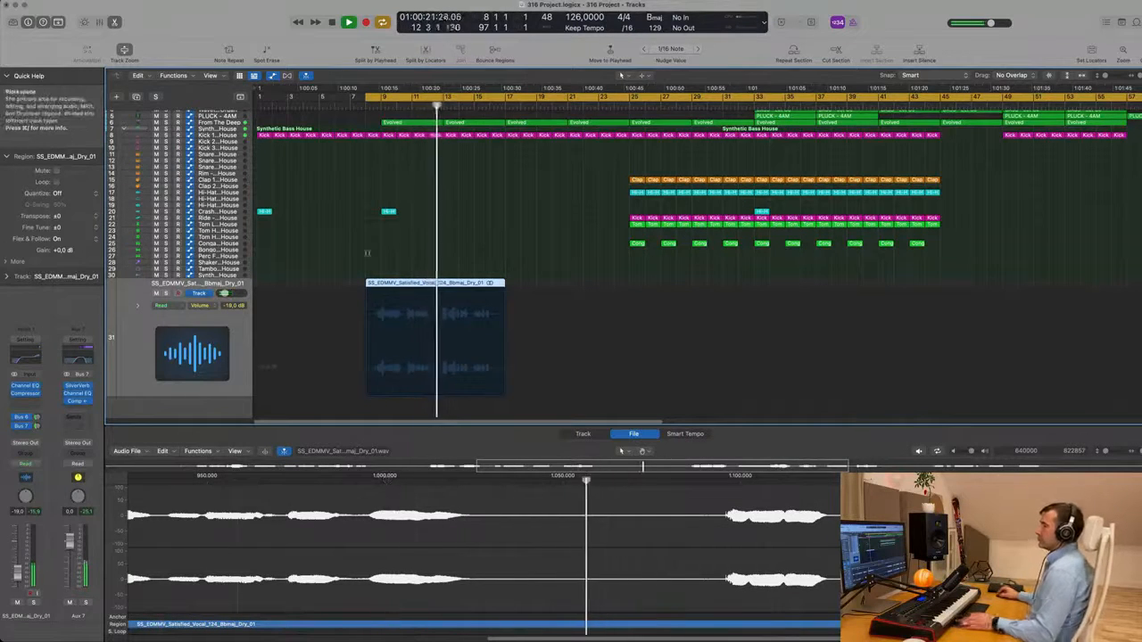
{"action": "left_click", "coordinate": [515, 242]}
{"action": "left_click", "coordinate": [130, 342]}
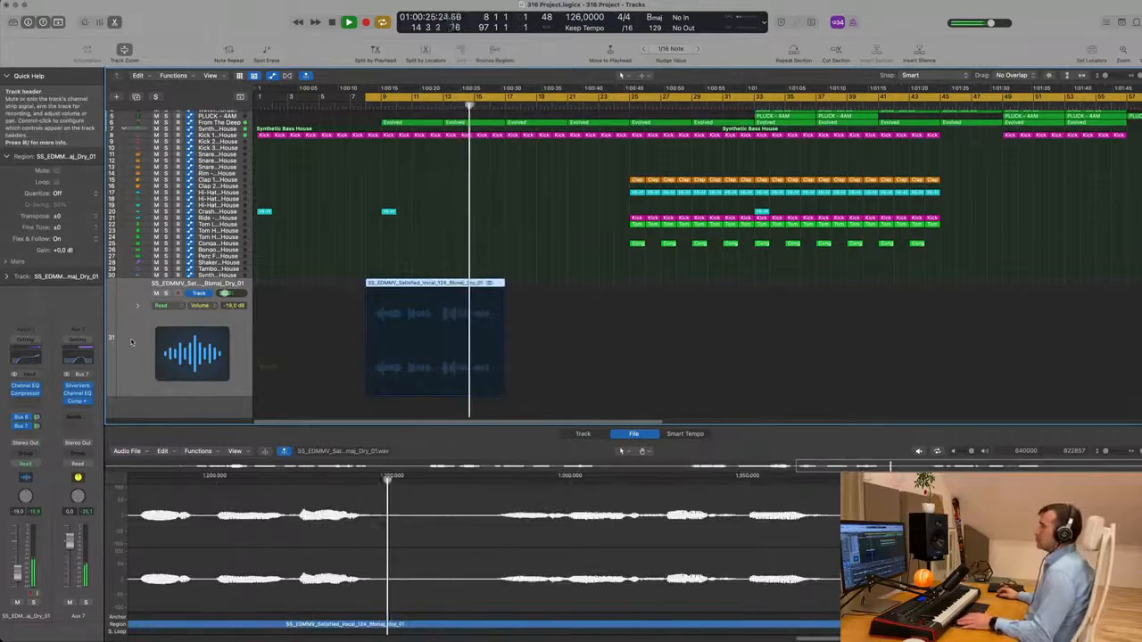
{"action": "left_click_drag", "start_coordinate": [16, 577], "coordinate": [16, 568]}
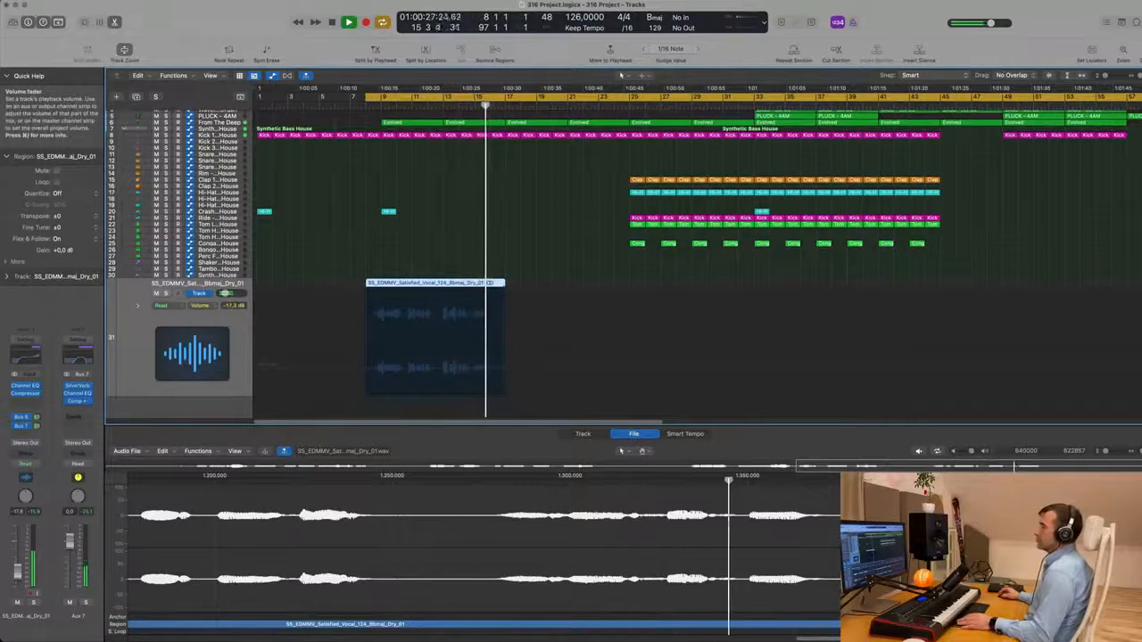
Step: Stop playback and add a third send on the vocal track, routed to Bus 8
{"action": "left_click", "coordinate": [22, 437]}
{"action": "mouse_move", "coordinate": [27, 448]}
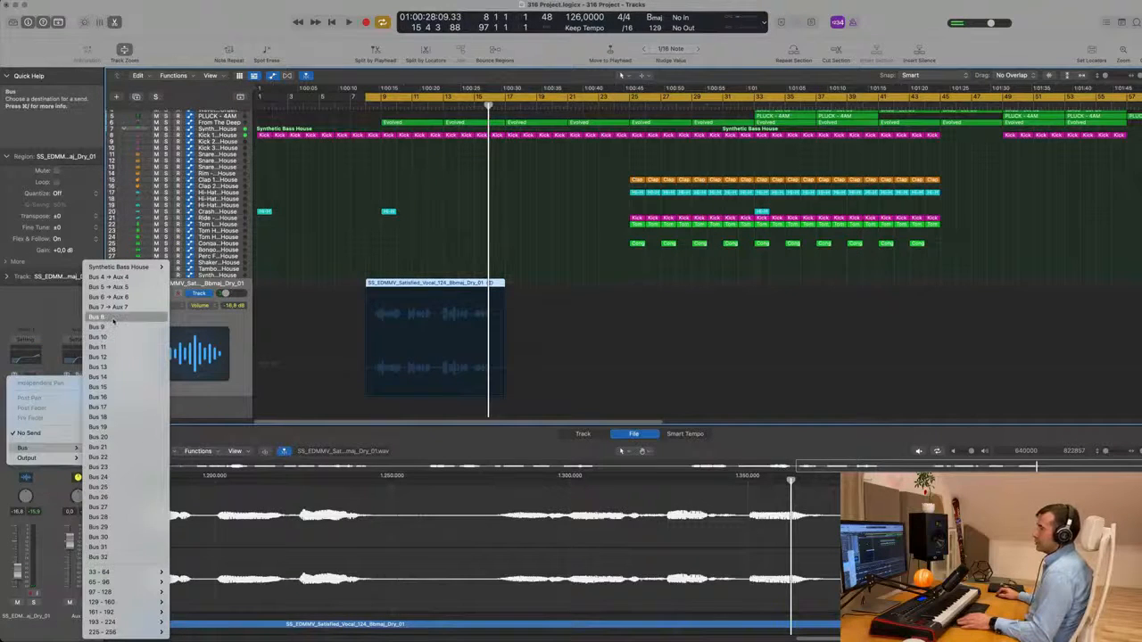
{"action": "left_click", "coordinate": [113, 318]}
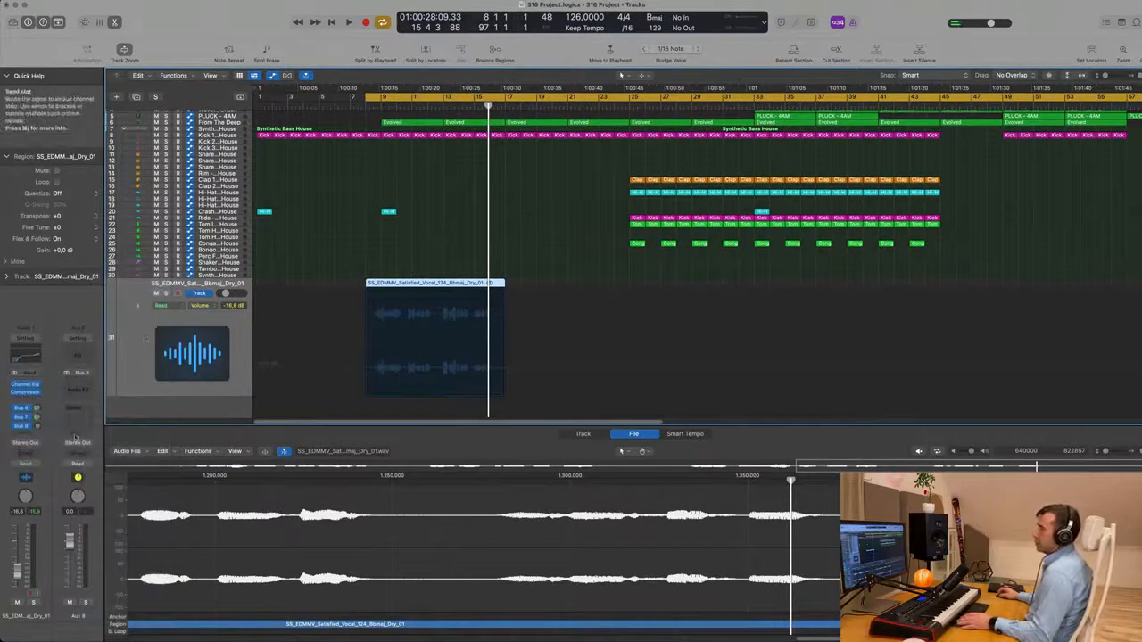
Step: Insert a stereo Chorus on Aux 8, move its window off the vocal region and play the loop
{"action": "left_click", "coordinate": [77, 389]}
{"action": "mouse_move", "coordinate": [80, 569]}
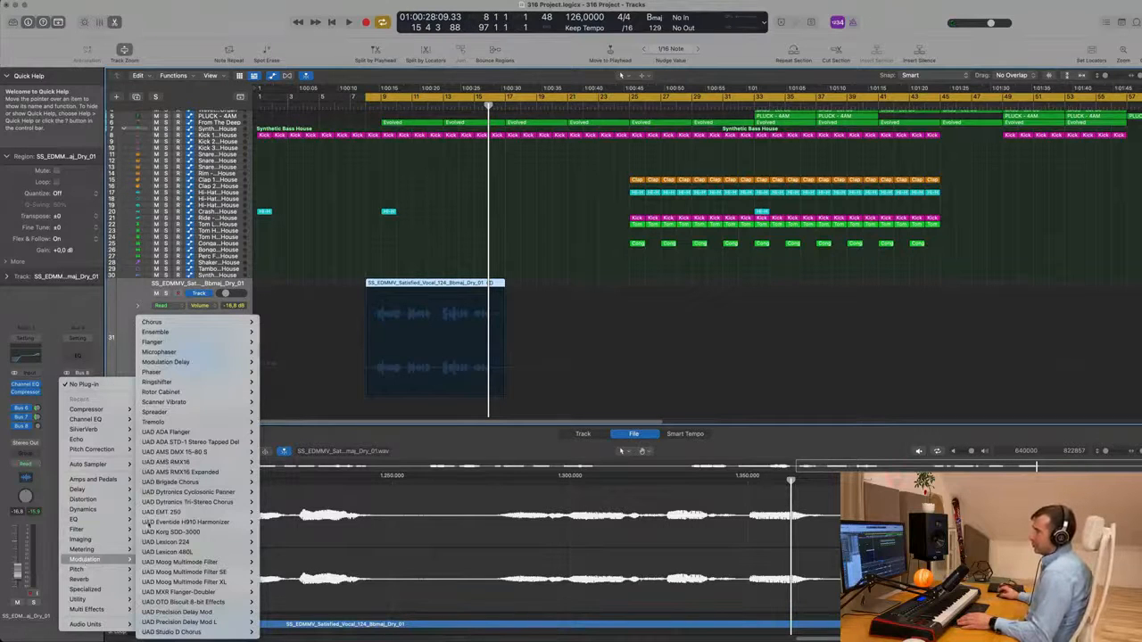
{"action": "mouse_move", "coordinate": [215, 322]}
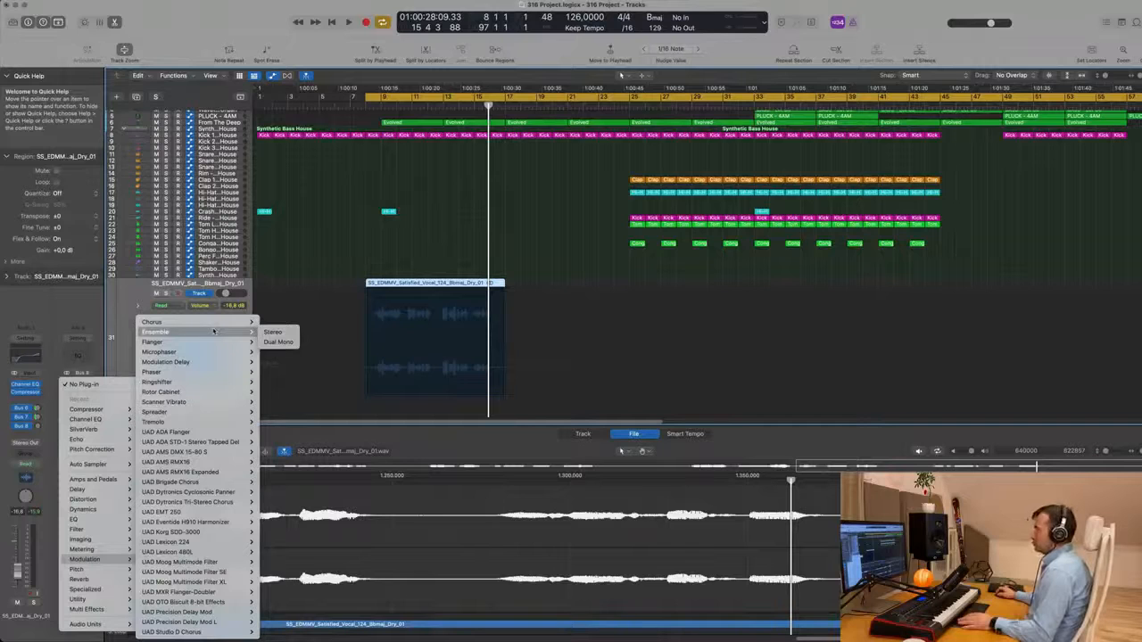
{"action": "mouse_move", "coordinate": [218, 323]}
{"action": "left_click", "coordinate": [273, 323]}
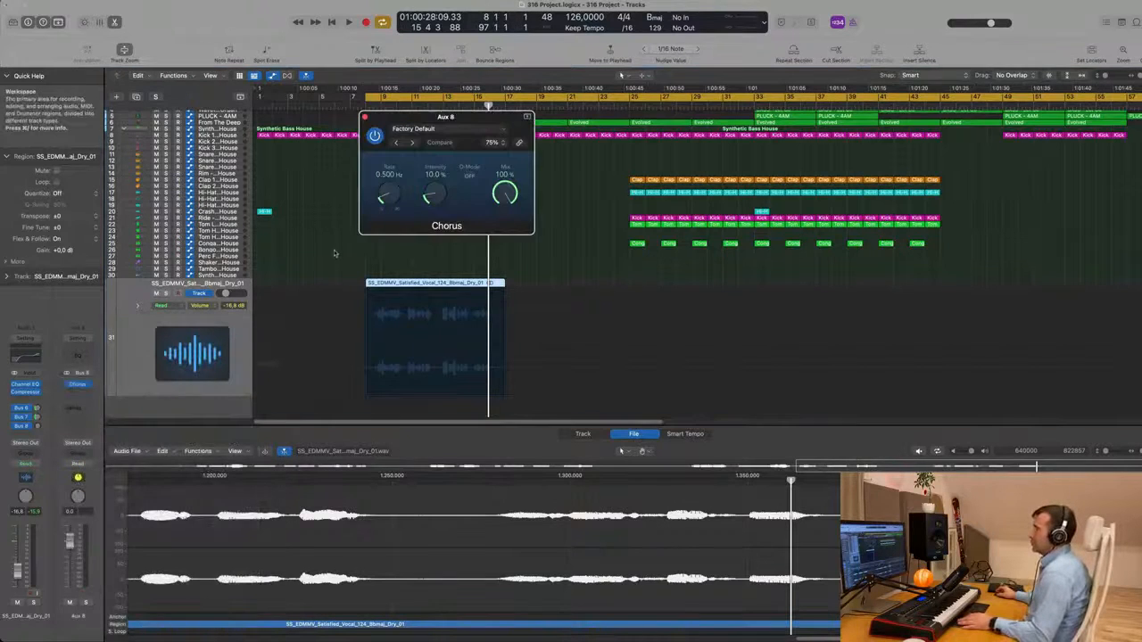
{"action": "left_click_drag", "start_coordinate": [497, 118], "coordinate": [646, 173]}
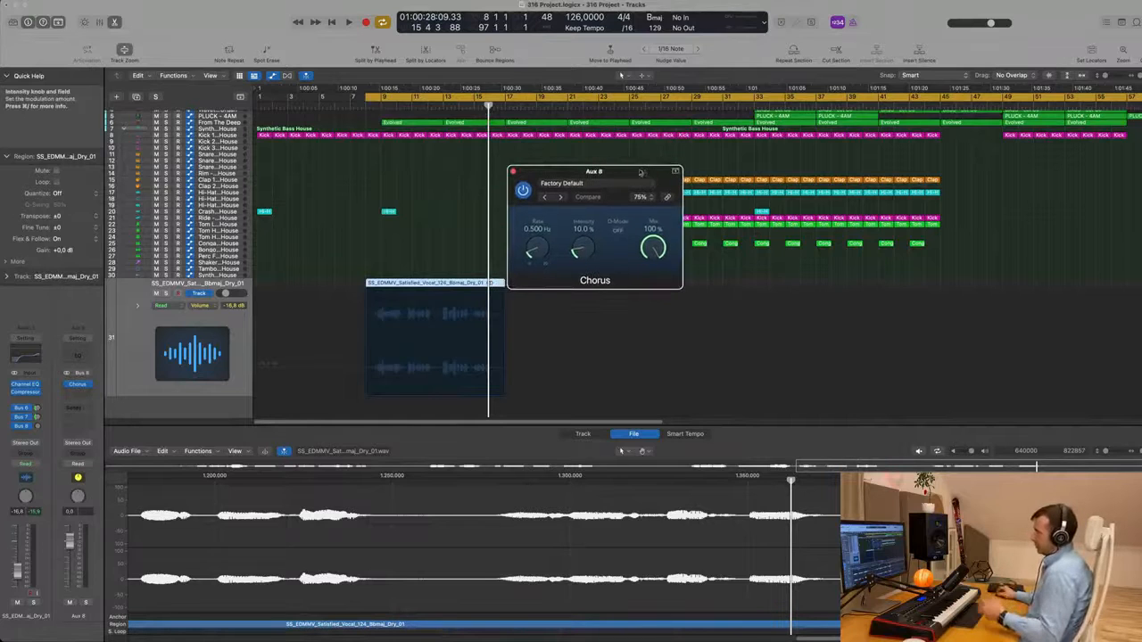
{"action": "key", "text": "space"}
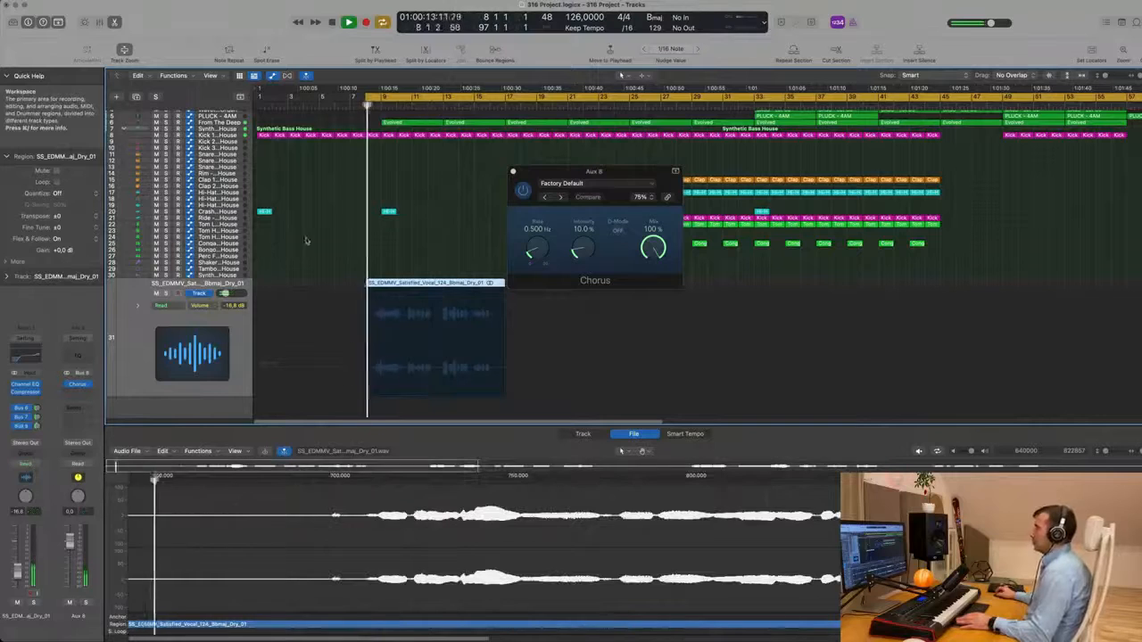
Step: Try the Chorus on Aux 8 with D-Mode on, a rate of 1.333 Hz and an intensity of 54%
{"action": "left_click_drag", "start_coordinate": [595, 170], "coordinate": [415, 183]}
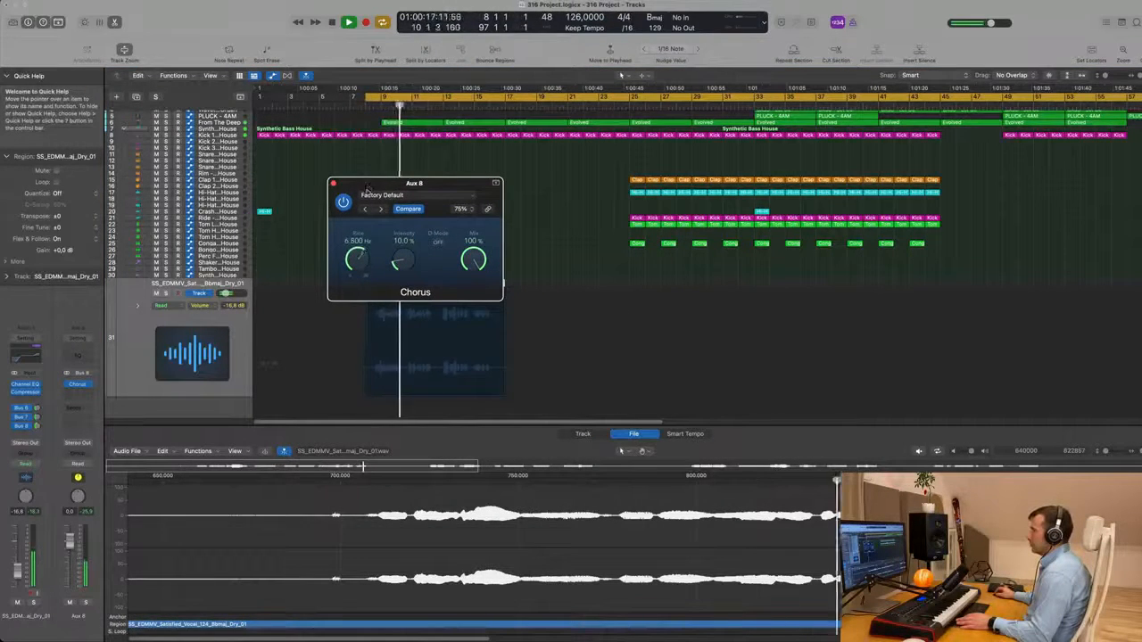
{"action": "left_click_drag", "start_coordinate": [355, 267], "coordinate": [357, 243]}
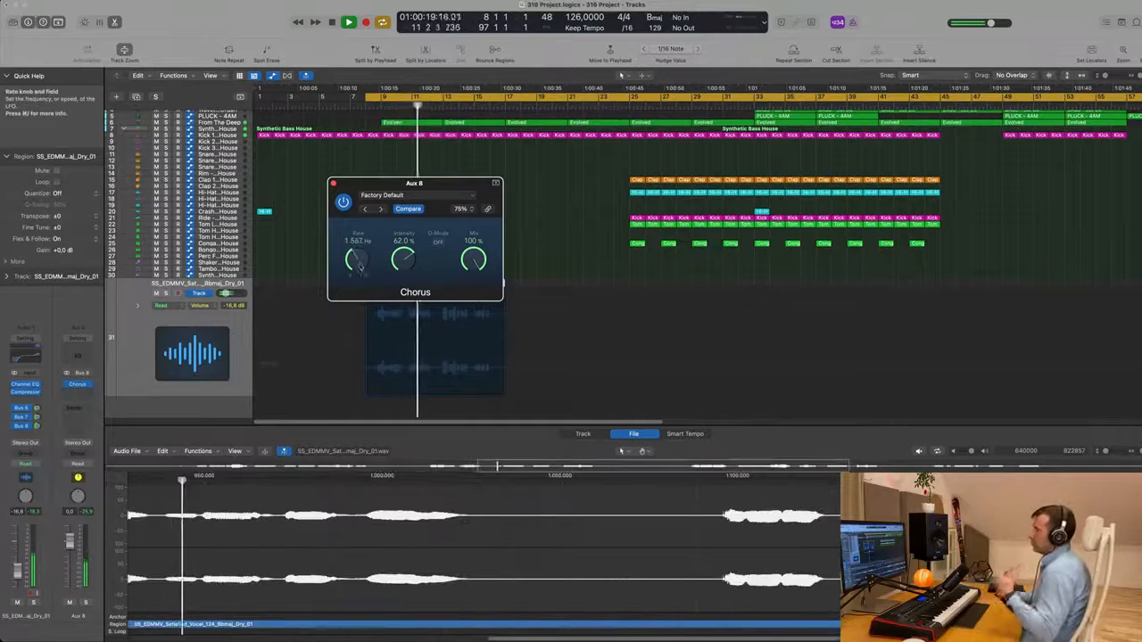
{"action": "left_click_drag", "start_coordinate": [358, 270], "coordinate": [404, 306]}
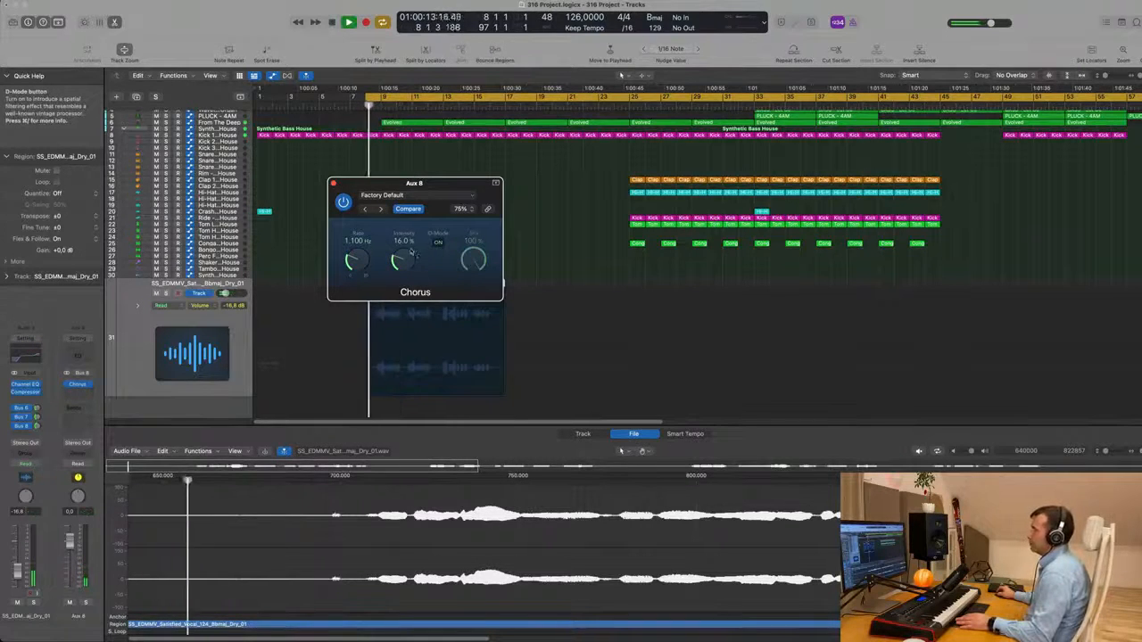
{"action": "left_click_drag", "start_coordinate": [402, 254], "coordinate": [434, 177]}
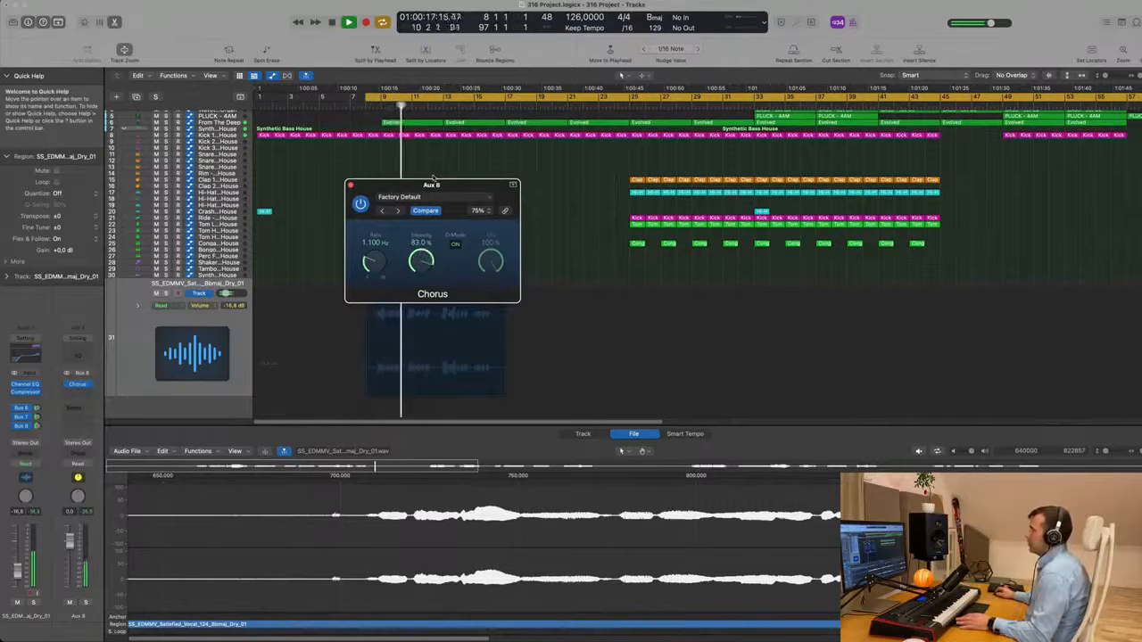
{"action": "left_click_drag", "start_coordinate": [382, 256], "coordinate": [412, 304]}
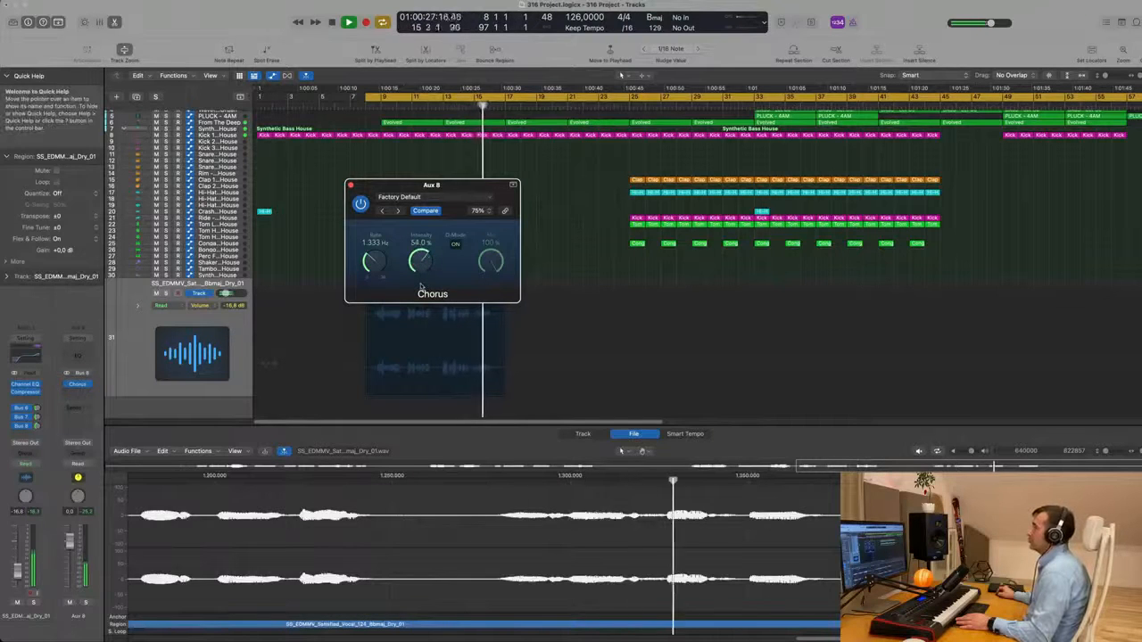
Step: Load the Mega Wide Chorus preset in the Aux 8 Chorus and play the loop with it
{"action": "left_click", "coordinate": [444, 197]}
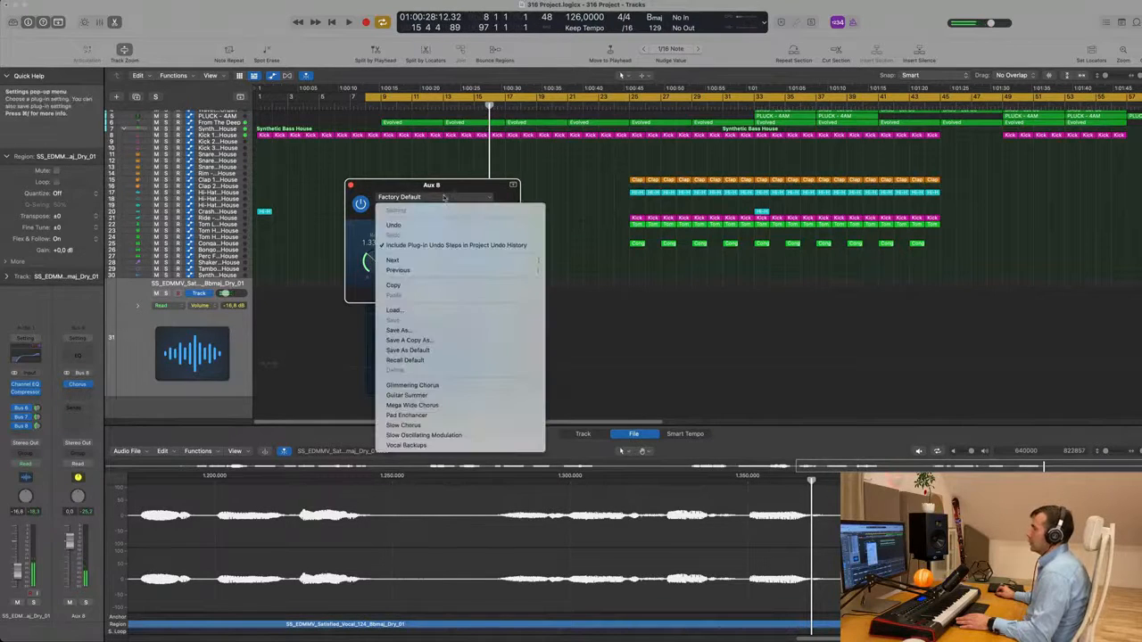
{"action": "left_click", "coordinate": [435, 407]}
{"action": "left_click_drag", "start_coordinate": [449, 190], "coordinate": [495, 193]}
{"action": "key", "text": "shift+space"}
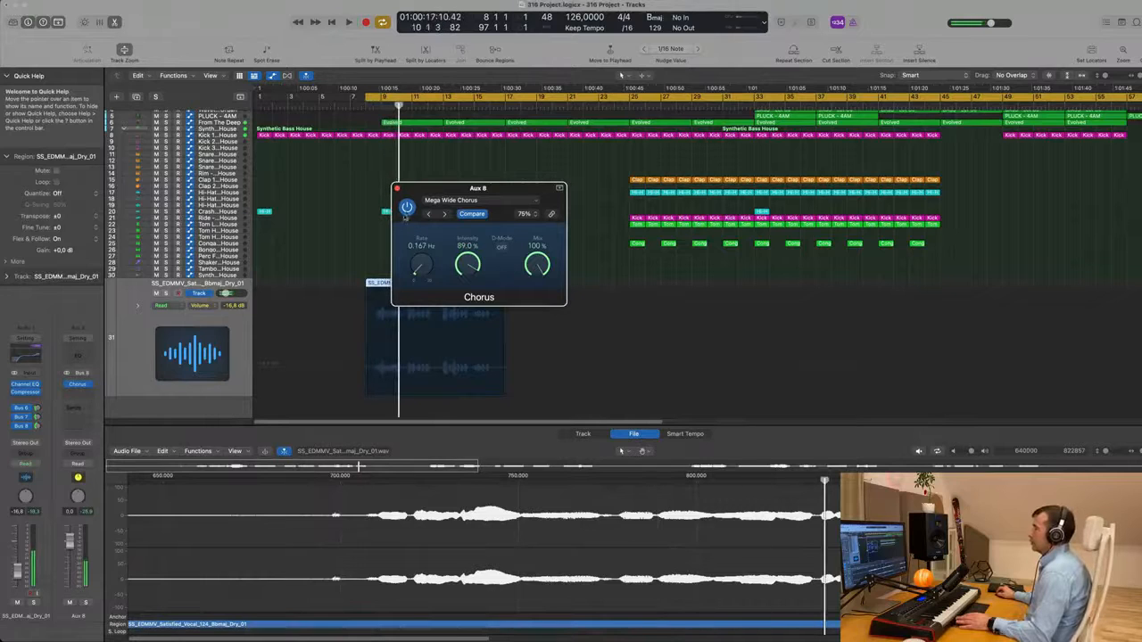
Step: Compare the vocal loop with the Chorus bypassed and enabled, leaving the effect enabled
{"action": "key", "text": "shift+space"}
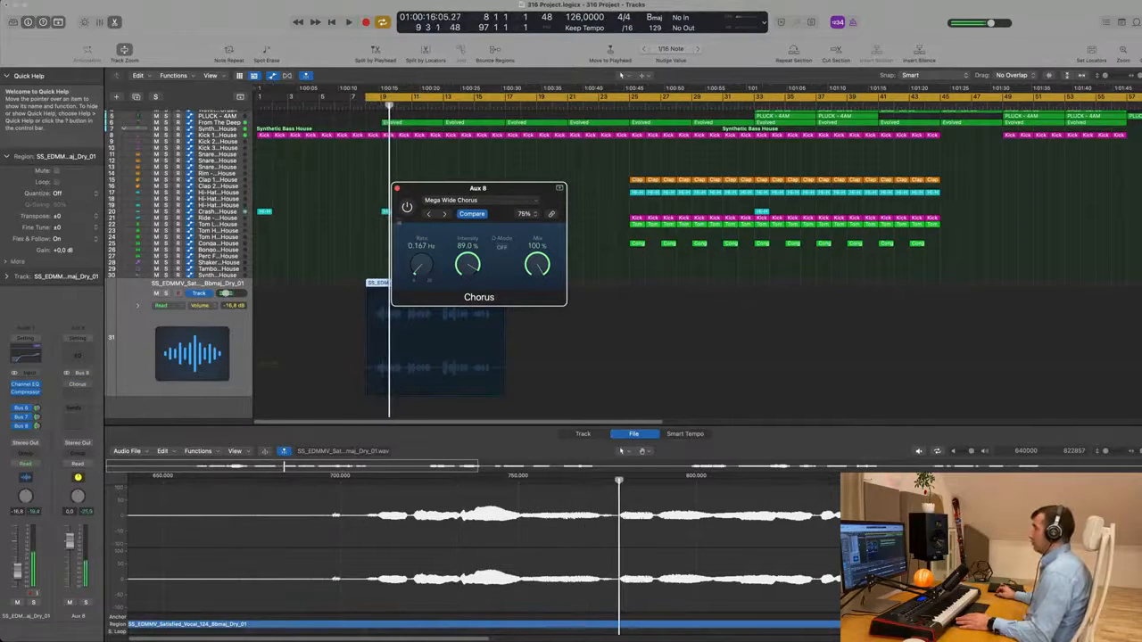
{"action": "left_click", "coordinate": [407, 207]}
{"action": "key", "text": "shift+space"}
{"action": "left_click_drag", "start_coordinate": [478, 188], "coordinate": [452, 181]}
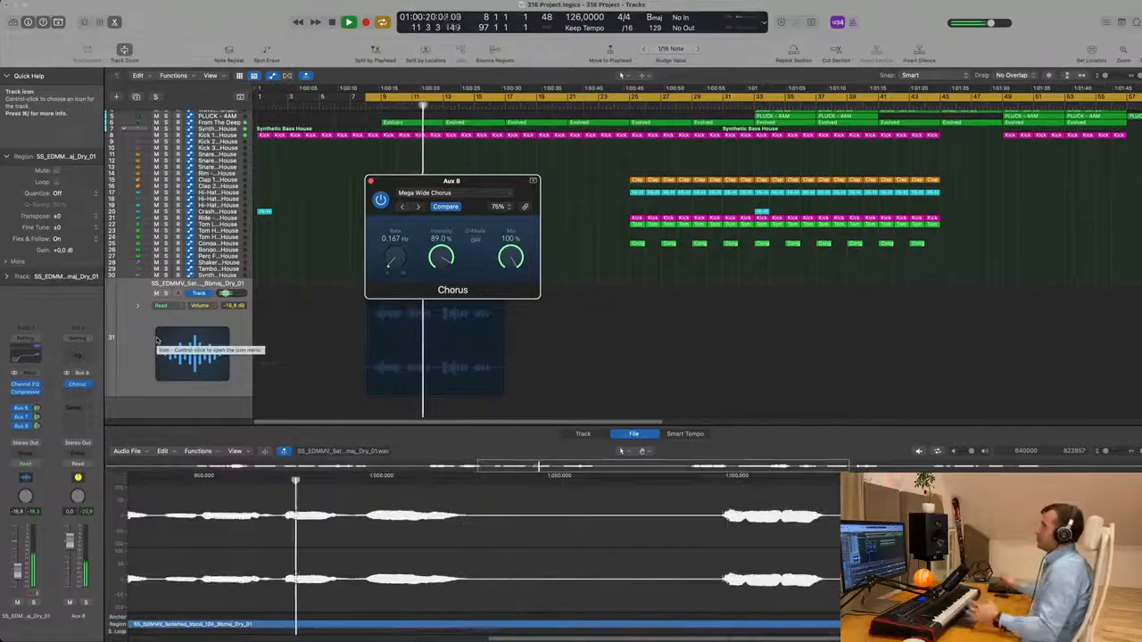
Step: Move the Chorus window clear of the vocal region and close it
{"action": "left_click_drag", "start_coordinate": [487, 183], "coordinate": [672, 150]}
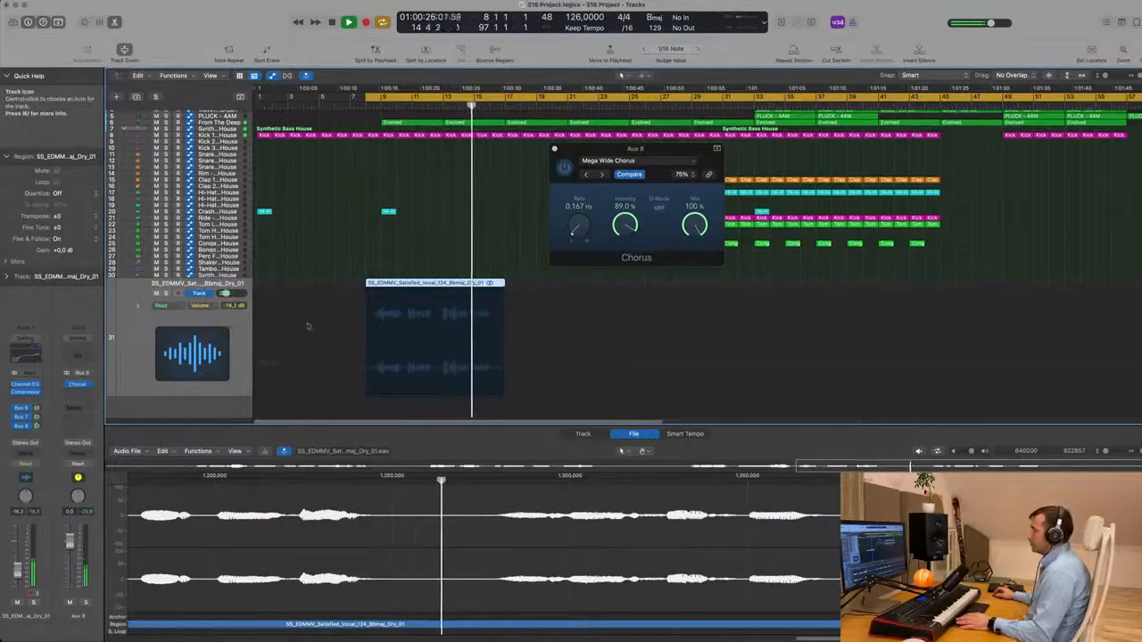
{"action": "left_click_drag", "start_coordinate": [675, 155], "coordinate": [598, 163]}
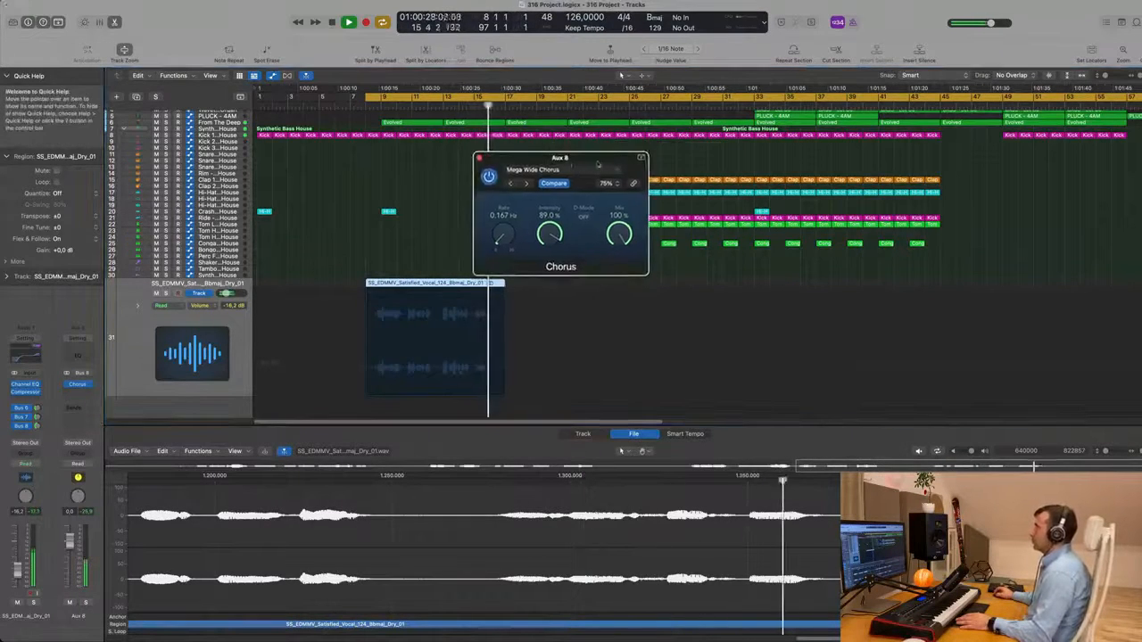
{"action": "left_click", "coordinate": [478, 158]}
Step: Split the vocal region at bar 15 and copy its last two bars to bar 17
{"action": "scroll", "coordinate": [485, 237], "scroll_direction": "down", "scroll_amount": 2}
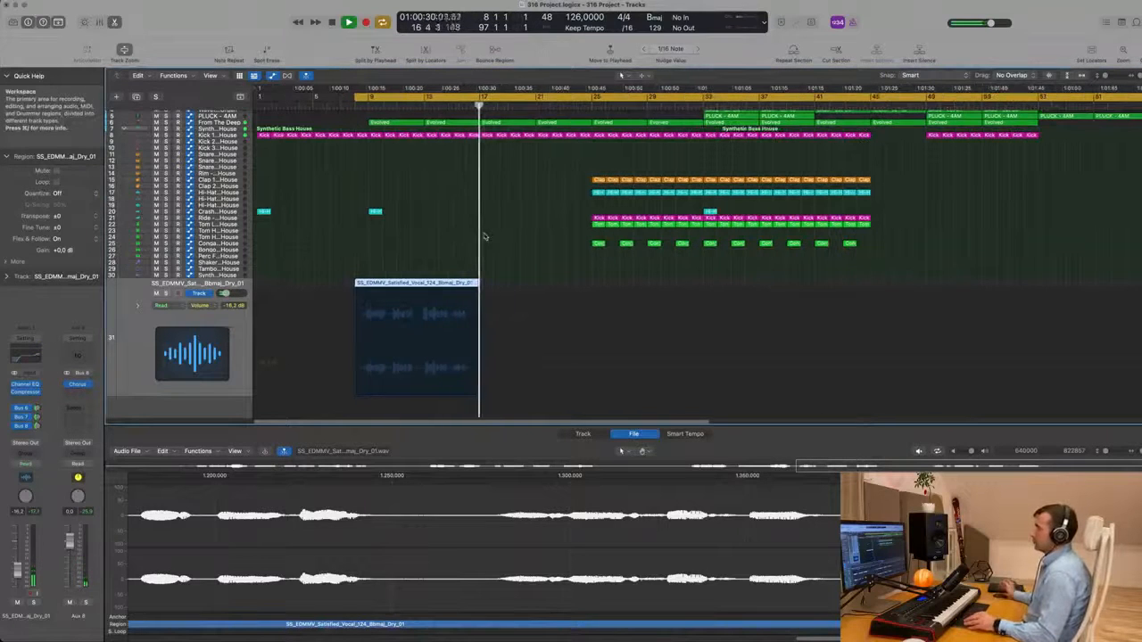
{"action": "scroll", "coordinate": [484, 236], "scroll_direction": "down", "scroll_amount": 2}
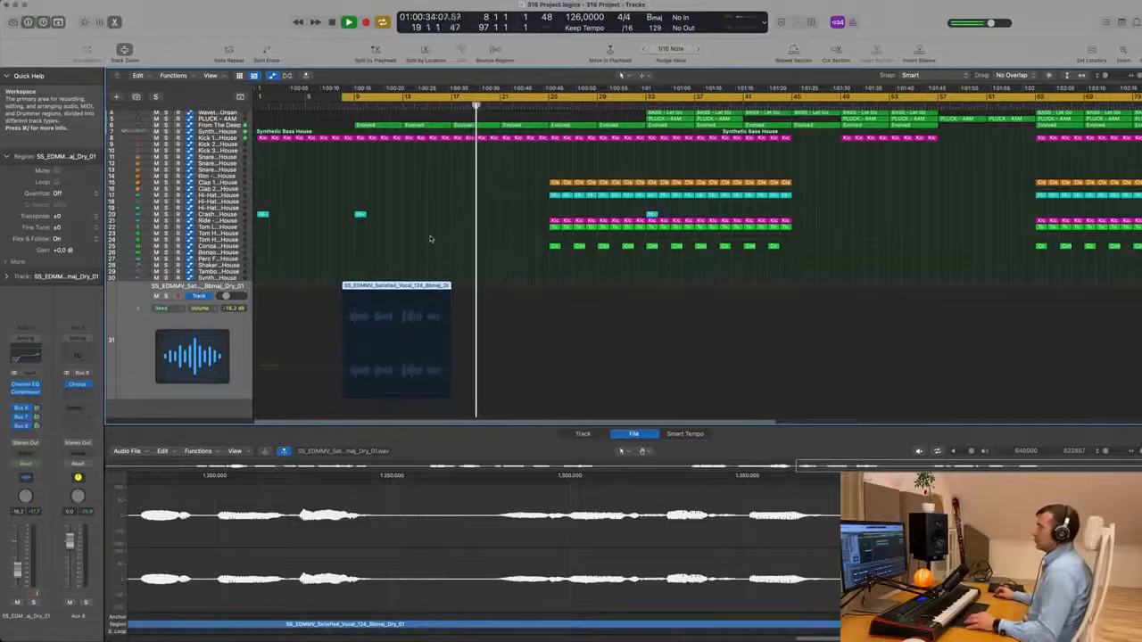
{"action": "left_click_drag", "start_coordinate": [428, 392], "coordinate": [461, 287]}
{"action": "key", "text": "z"}
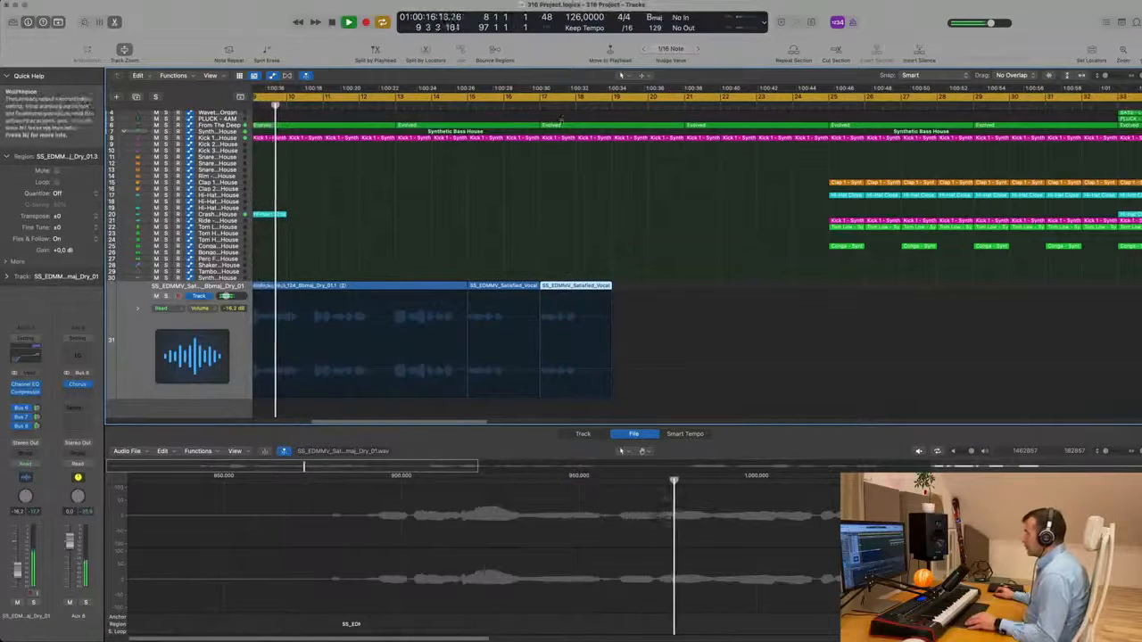
Step: Audition the copied vocal phrase at bar 17 and try cutting out its opening part
{"action": "left_click", "coordinate": [559, 109]}
{"action": "left_click", "coordinate": [546, 107]}
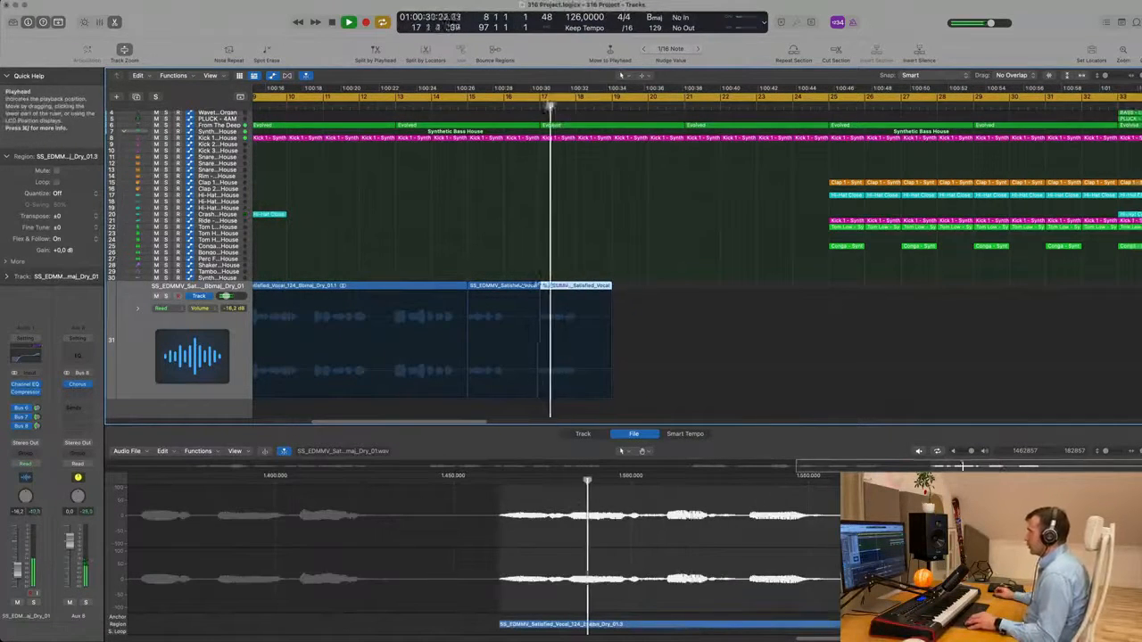
{"action": "left_click", "coordinate": [521, 107]}
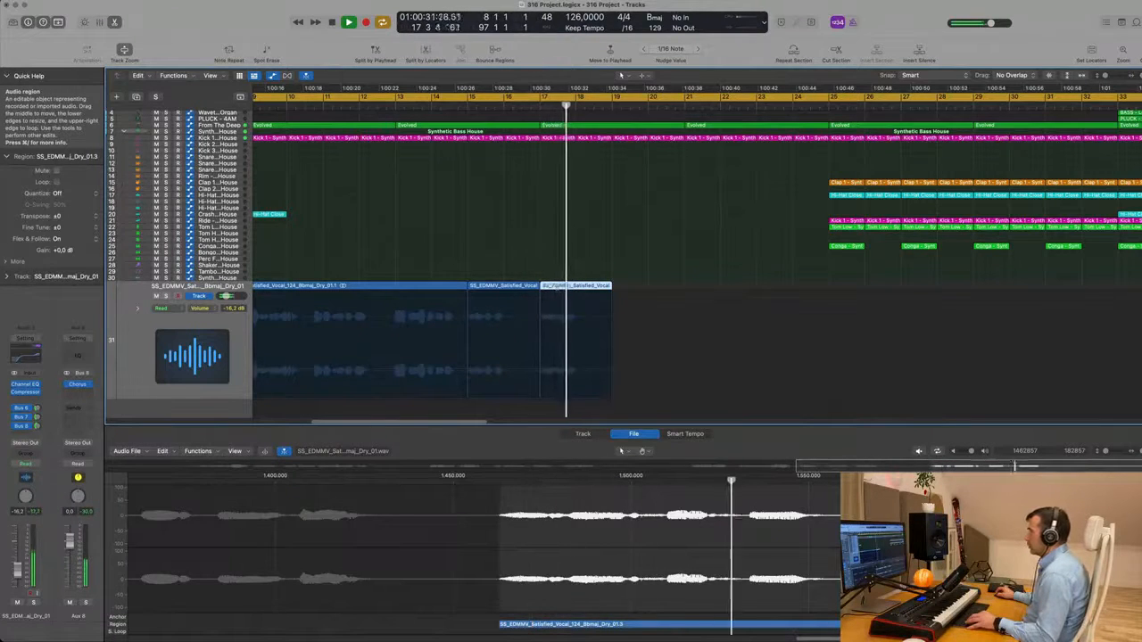
{"action": "left_click", "coordinate": [555, 287]}
{"action": "left_click", "coordinate": [548, 286]}
{"action": "key", "text": "Delete"}
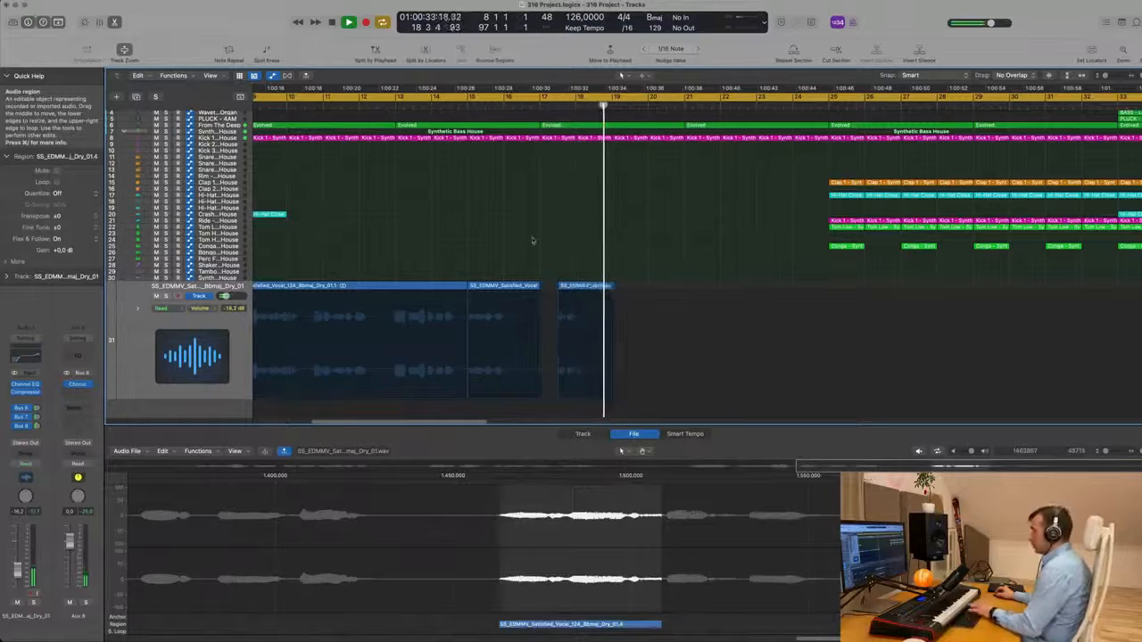
Step: Play the shortened phrase from bar 17, try repositioning it, and undo the cut so the copied region is whole
{"action": "left_click", "coordinate": [535, 106]}
{"action": "scroll", "coordinate": [594, 248], "scroll_direction": "down", "scroll_amount": 2}
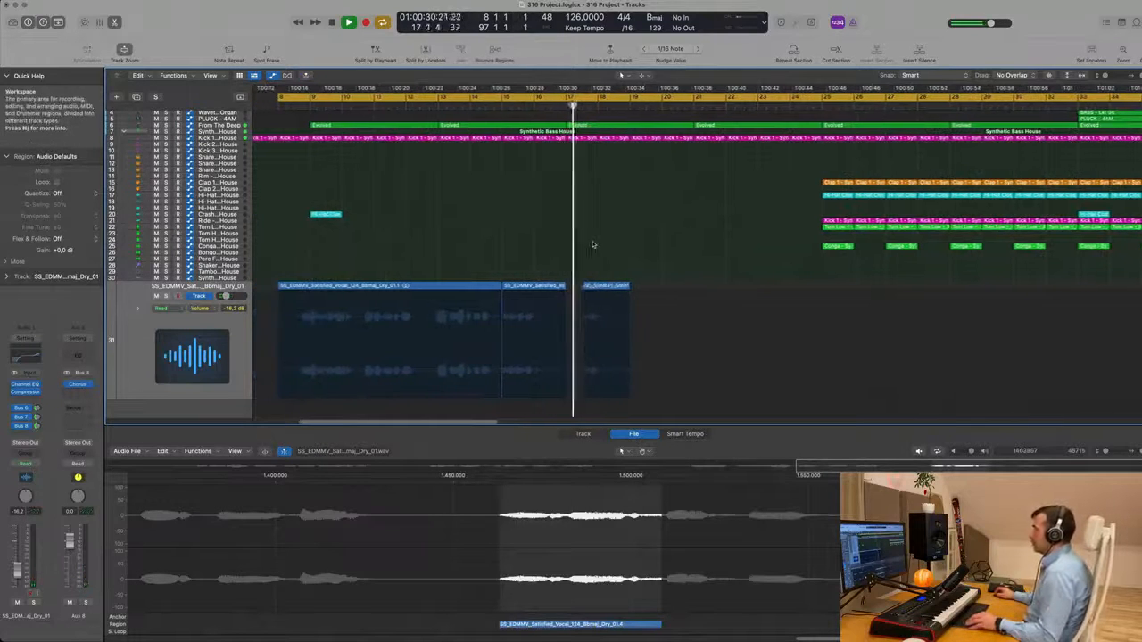
{"action": "left_click_drag", "start_coordinate": [609, 286], "coordinate": [569, 179]}
{"action": "key", "text": "super+z"}
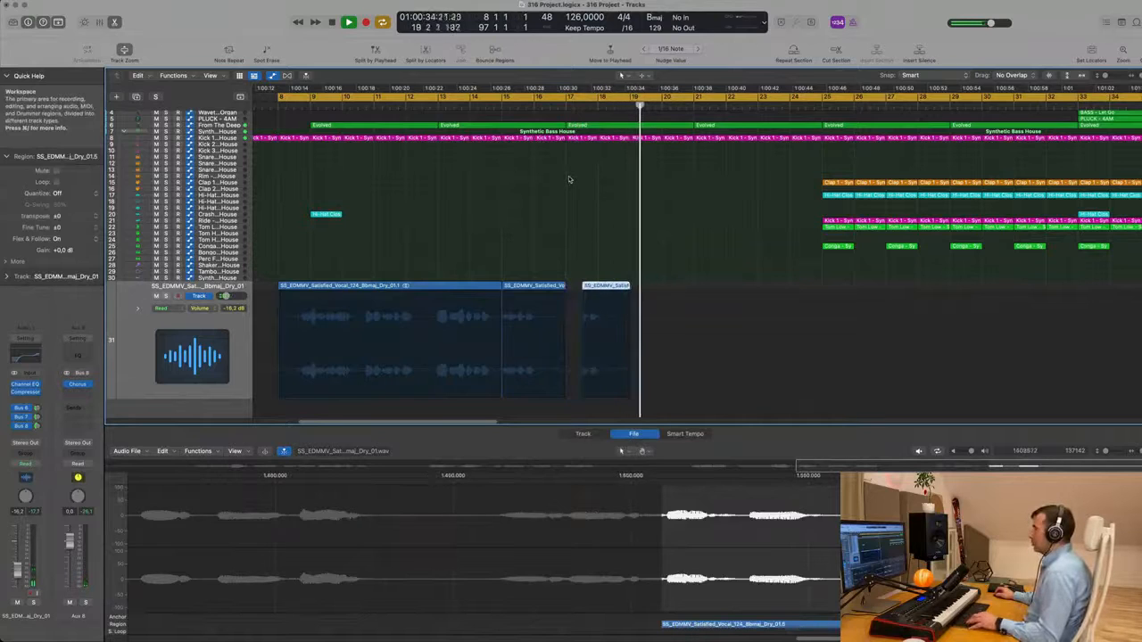
{"action": "key", "text": "space"}
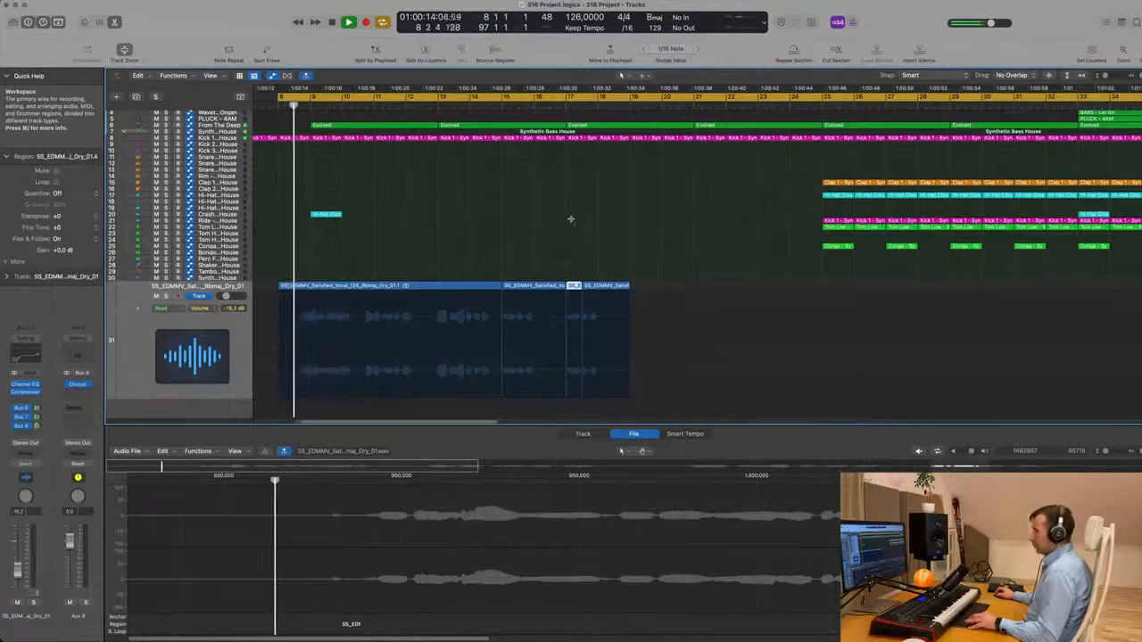
{"action": "left_click", "coordinate": [628, 236], "text": "ctrl+alt"}
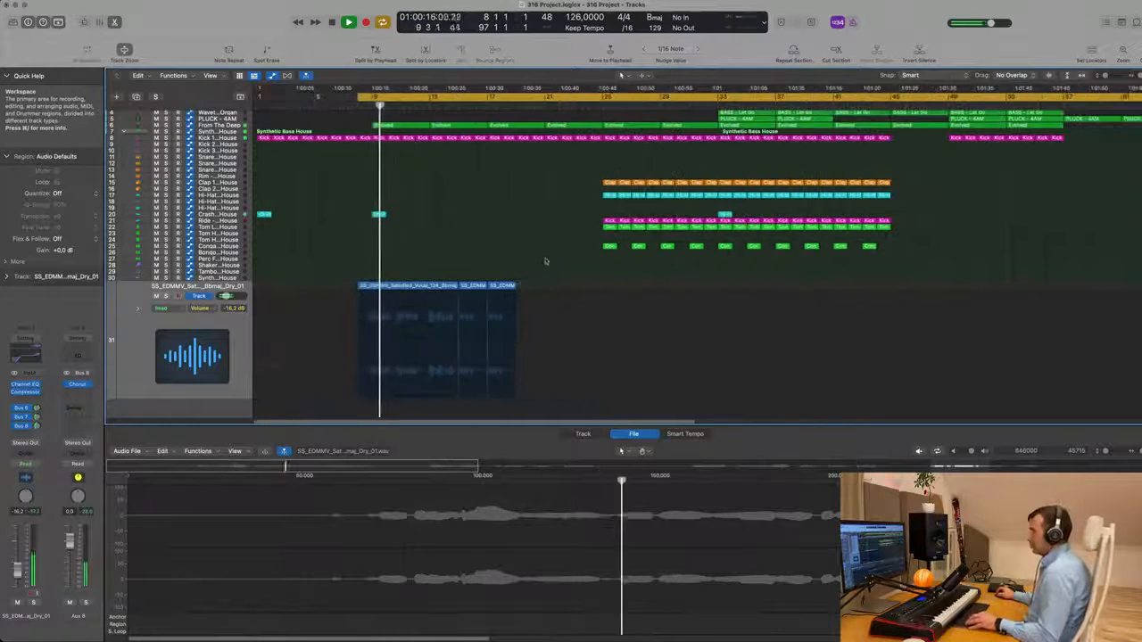
Step: Repeat the copied two-bar vocal phrase at bar 17 twice more, extending the vocal to bar 23
{"action": "left_click", "coordinate": [505, 286]}
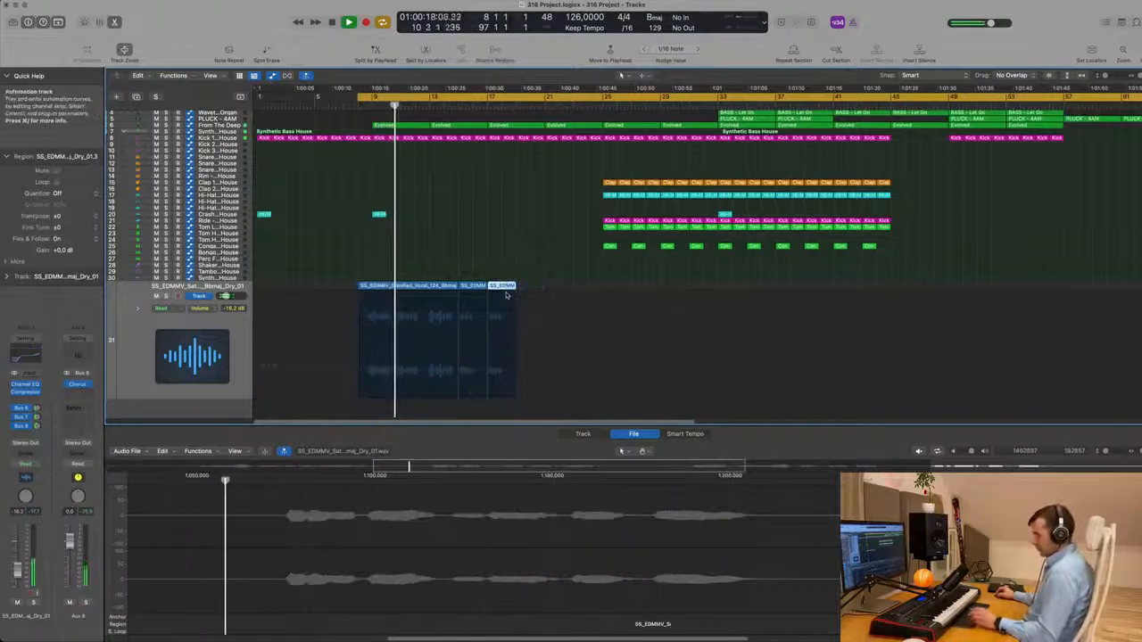
{"action": "key", "text": "super+r"}
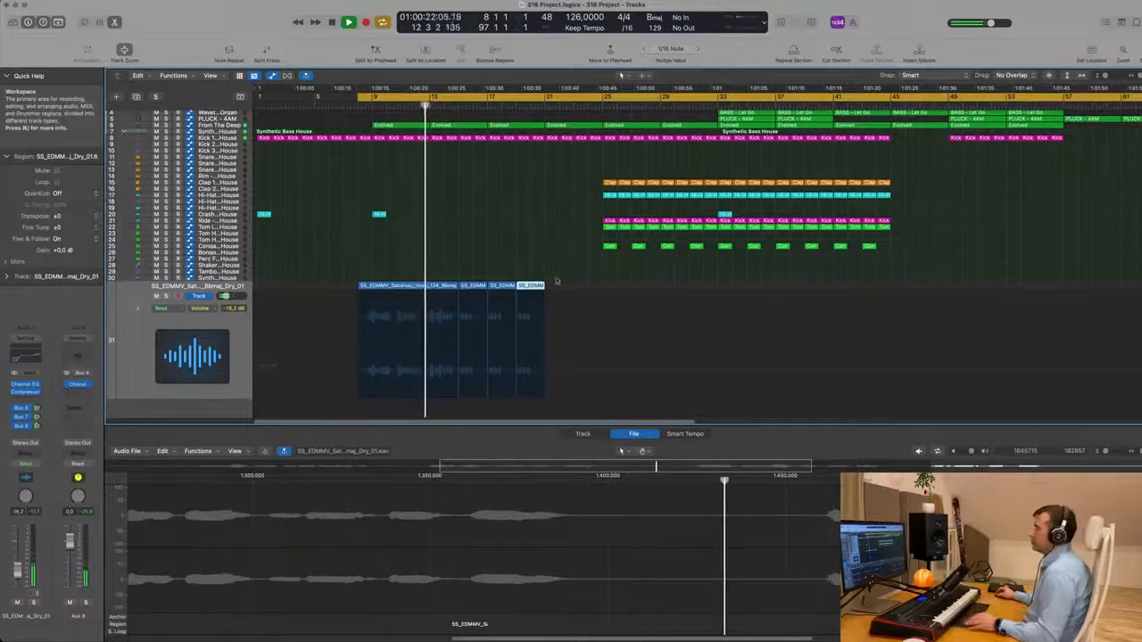
{"action": "key", "text": "super+r"}
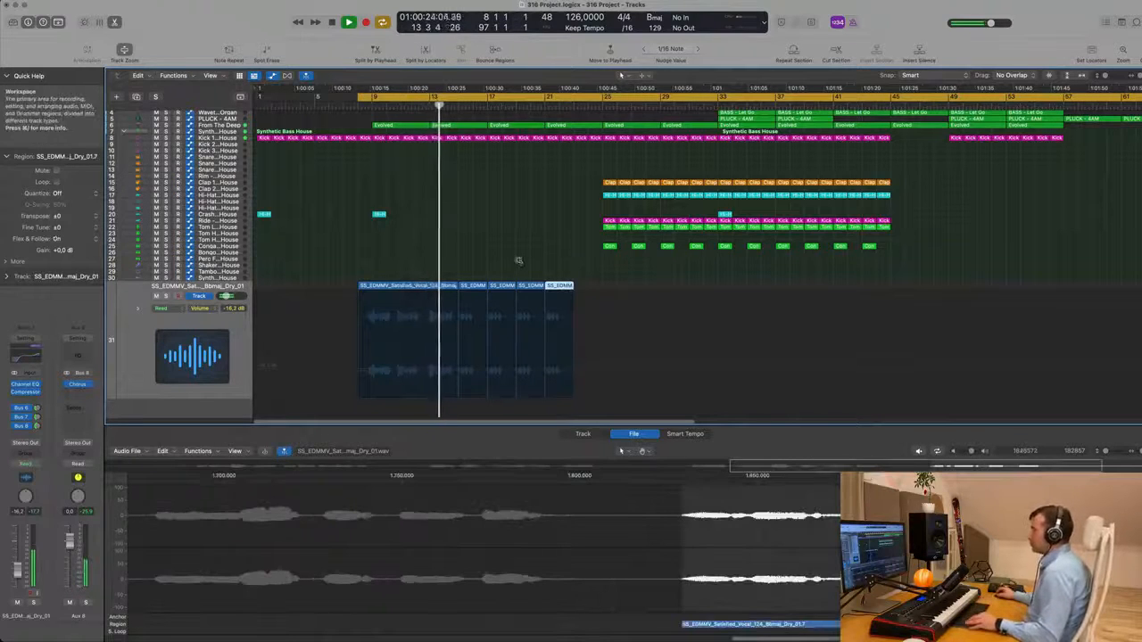
{"action": "key", "text": "super+Left"}
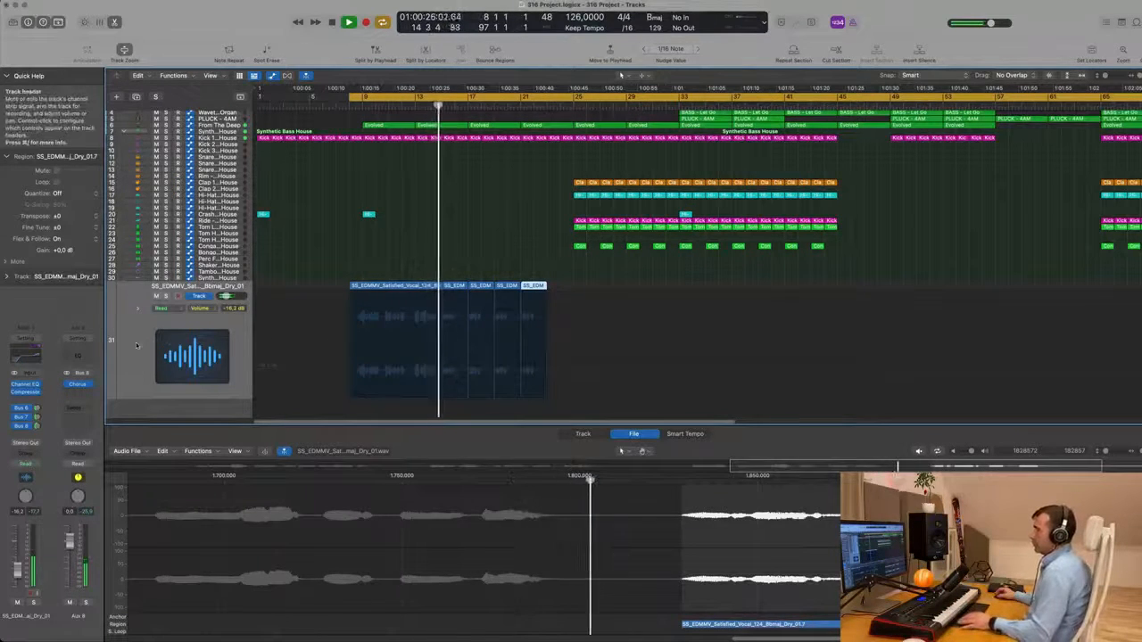
Step: Select all regions on the vocal track and examine the extended vocal from bar 8 to bar 23 during playback
{"action": "left_click", "coordinate": [136, 346]}
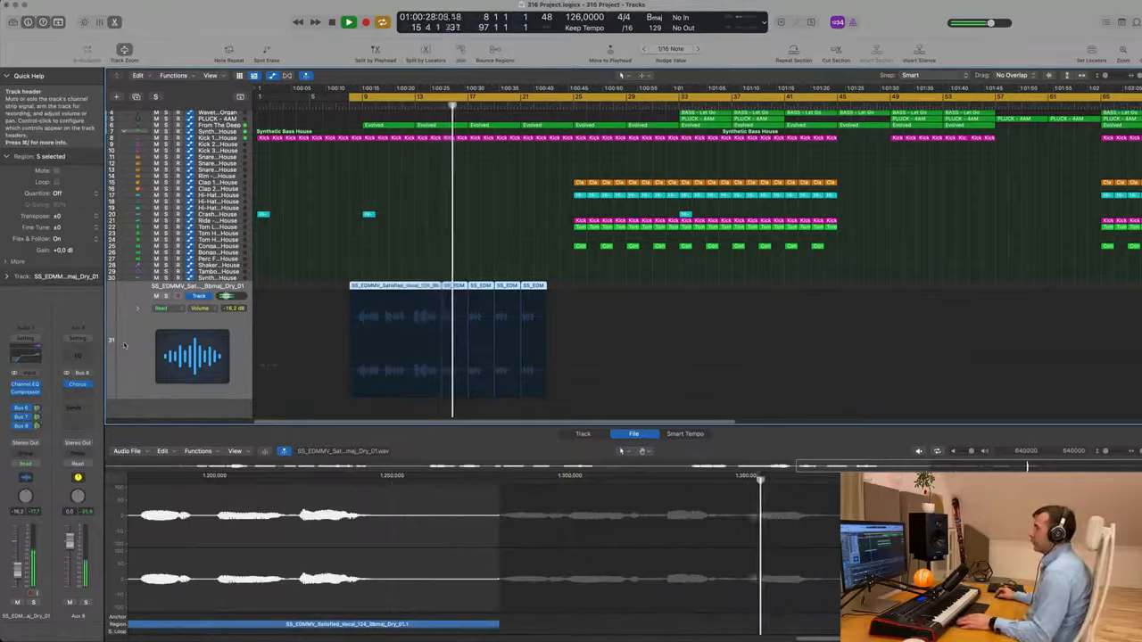
{"action": "key", "text": "super+Right"}
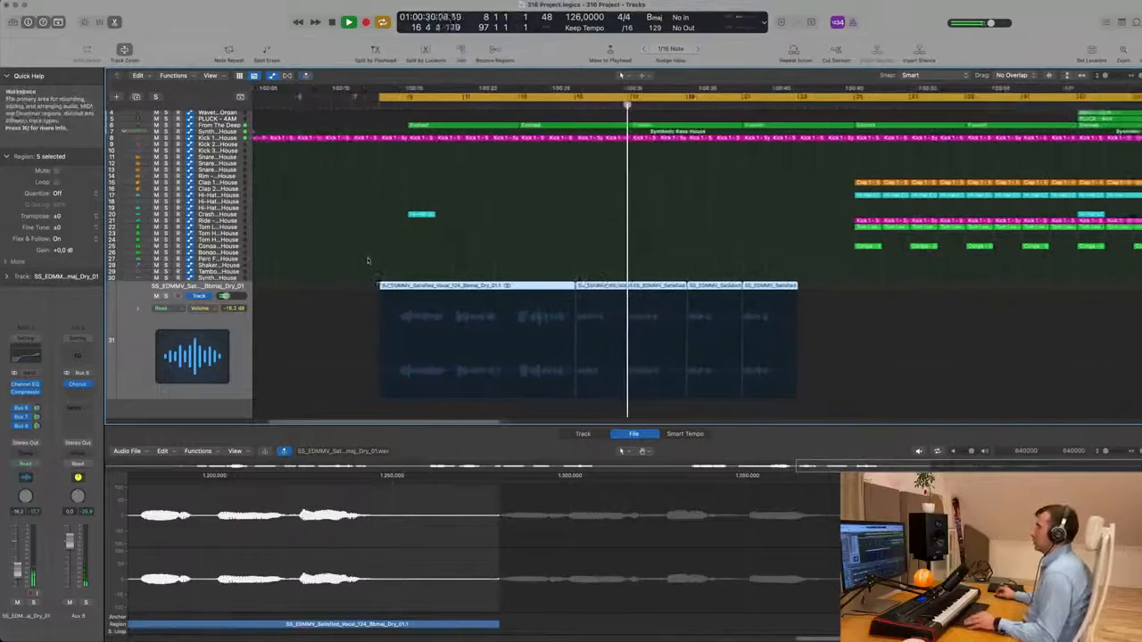
{"action": "key", "text": "super+Left"}
{"action": "key", "text": "super+Left"}
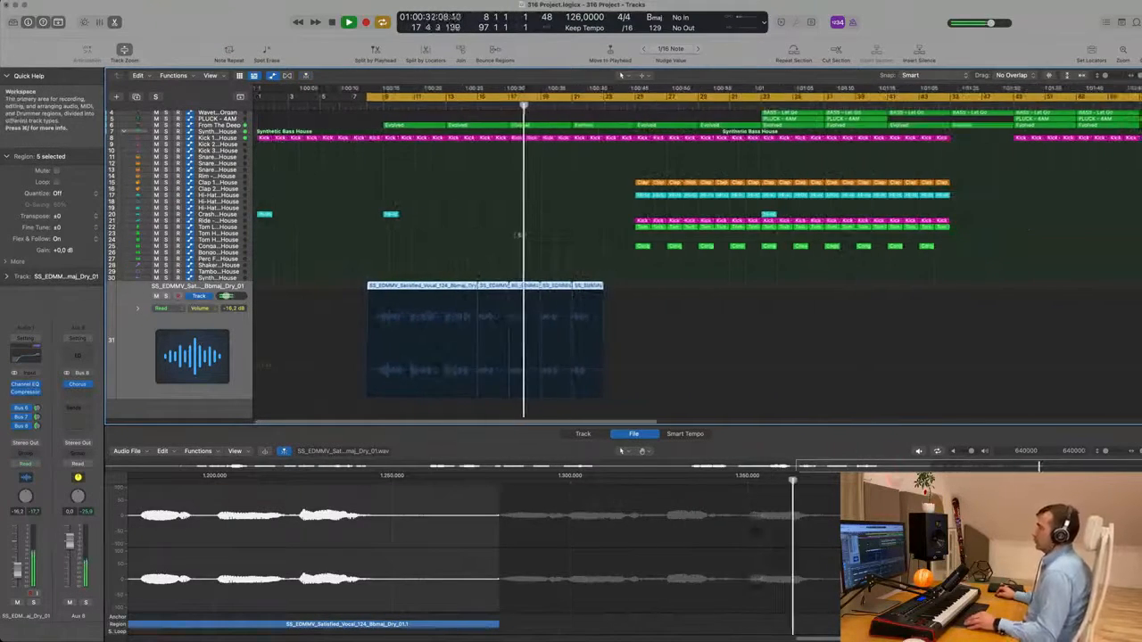
{"action": "scroll", "coordinate": [519, 234], "scroll_direction": "down", "scroll_amount": 2}
{"action": "scroll", "coordinate": [522, 236], "scroll_direction": "up", "scroll_amount": 3}
{"action": "scroll", "coordinate": [524, 239], "scroll_direction": "down", "scroll_amount": 1}
{"action": "scroll", "coordinate": [528, 241], "scroll_direction": "left", "scroll_amount": 1}
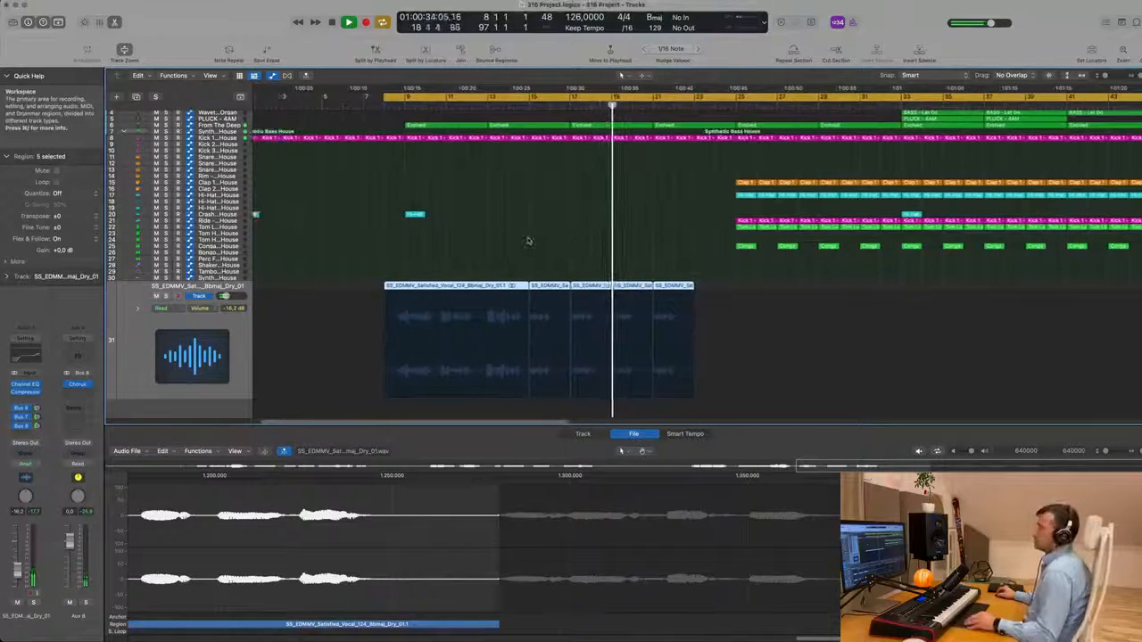
{"action": "scroll", "coordinate": [528, 241], "scroll_direction": "down", "scroll_amount": 2}
{"action": "scroll", "coordinate": [495, 244], "scroll_direction": "up", "scroll_amount": 1}
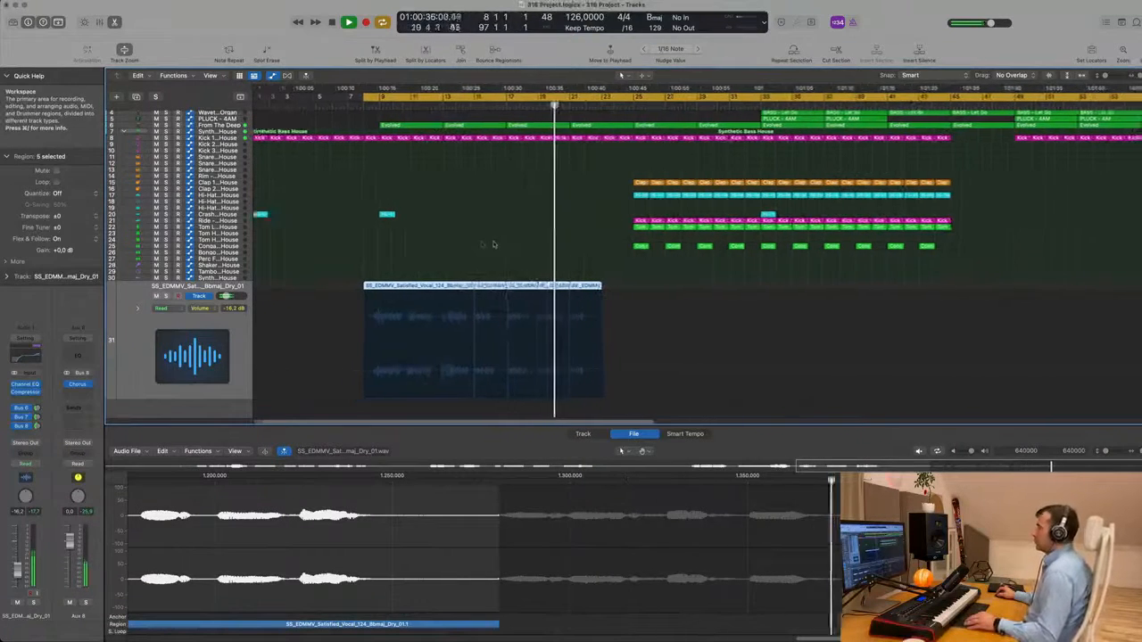
{"action": "scroll", "coordinate": [489, 242], "scroll_direction": "left", "scroll_amount": 1}
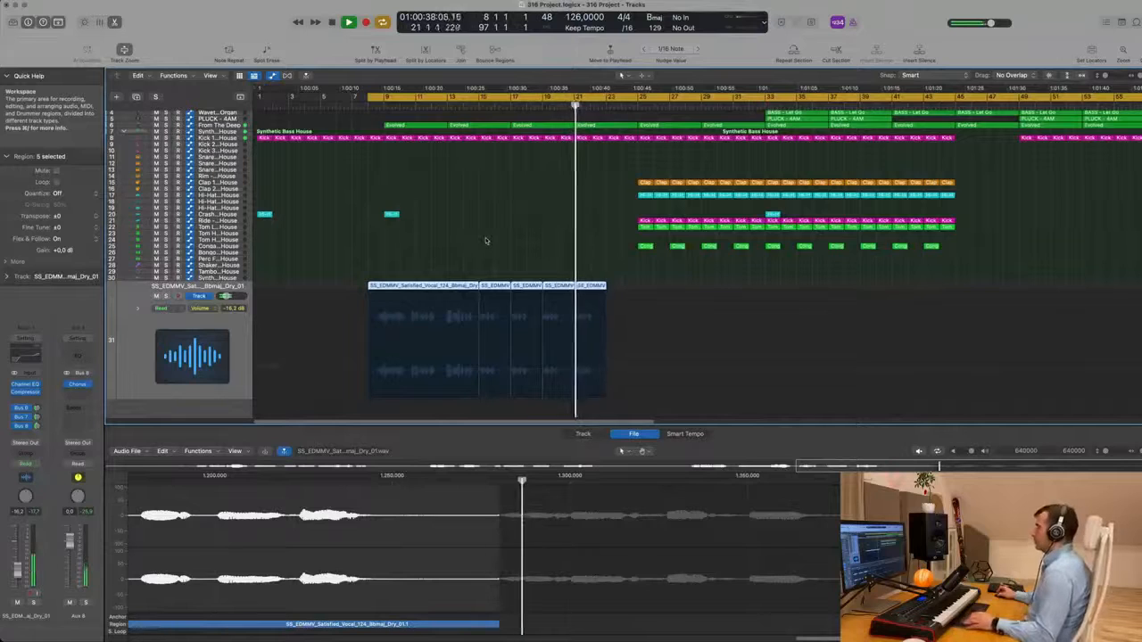
{"action": "scroll", "coordinate": [482, 242], "scroll_direction": "down", "scroll_amount": 1}
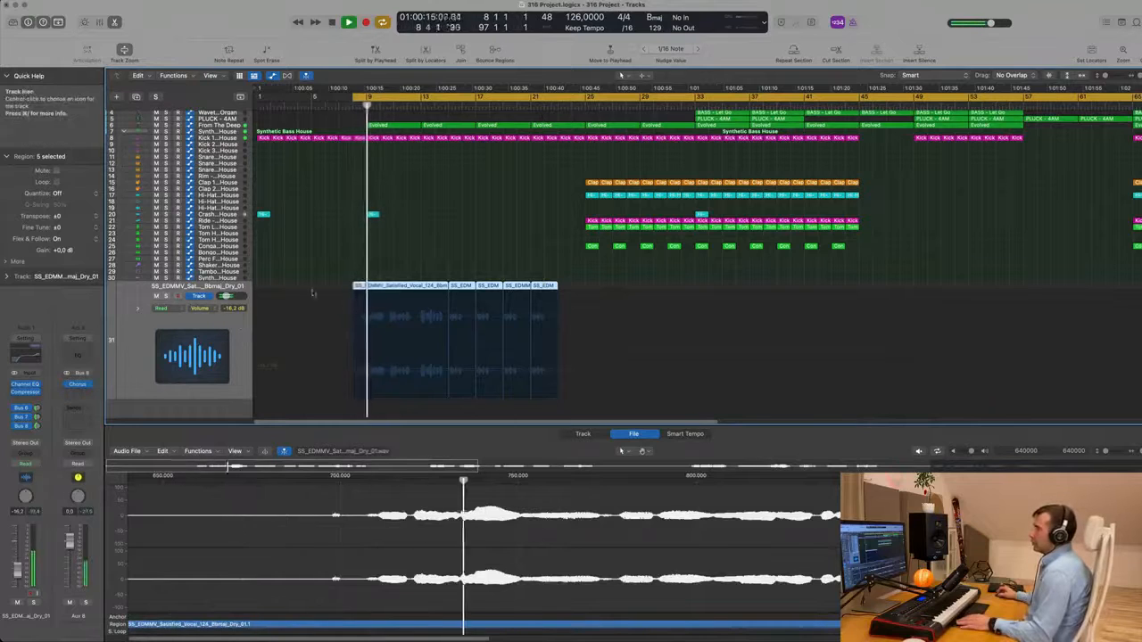
Step: Move the cycle start to bar 17 and restart playback from there
{"action": "left_click_drag", "start_coordinate": [355, 96], "coordinate": [476, 96]}
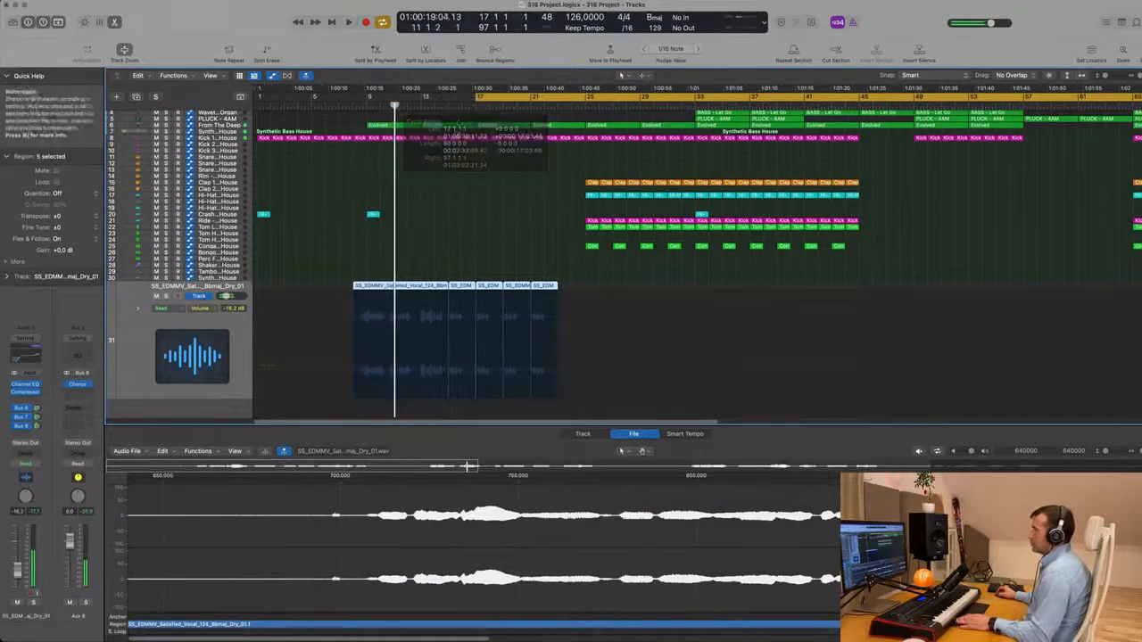
{"action": "key", "text": "space"}
{"action": "key", "text": "space"}
Step: Select the three repeated vocal regions from bar 17 and open the vocal track's Channel EQ, moving its window over the arrangement
{"action": "left_click", "coordinate": [245, 341]}
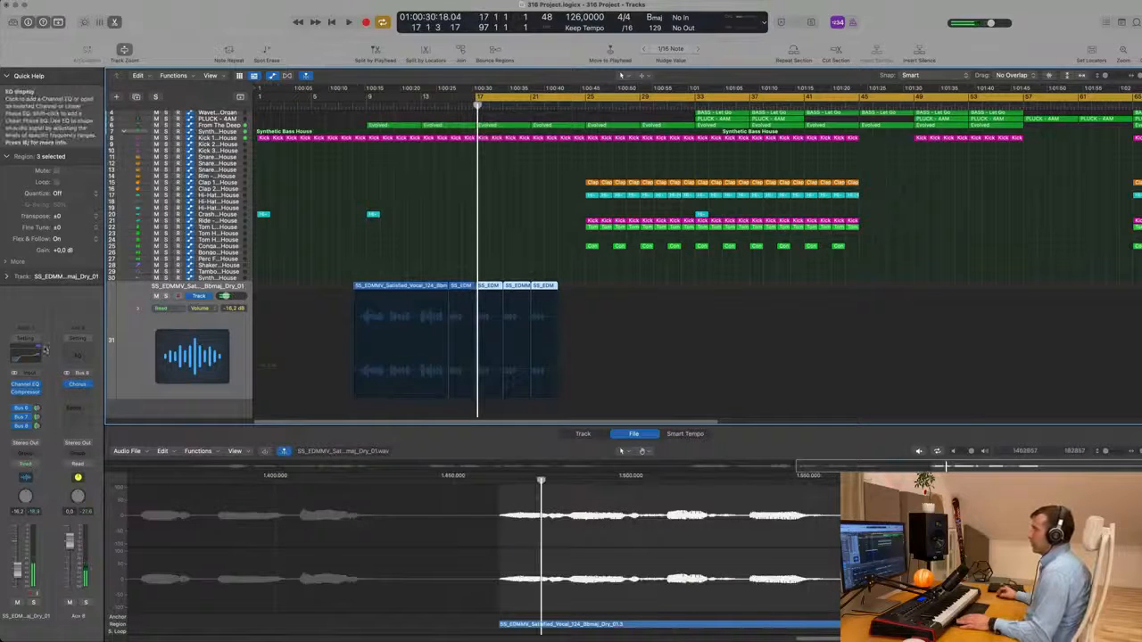
{"action": "left_click", "coordinate": [43, 350]}
{"action": "left_click_drag", "start_coordinate": [901, 114], "coordinate": [580, 101]}
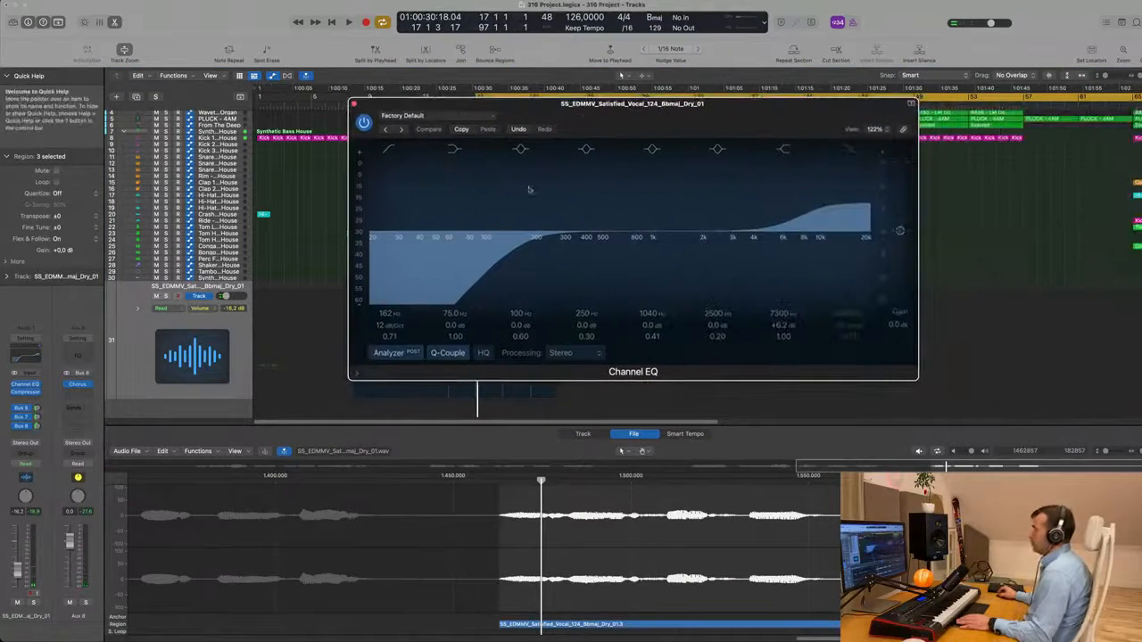
Step: Set the vocal track's automation mode to Touch, keeping its Channel EQ open
{"action": "left_click", "coordinate": [520, 243]}
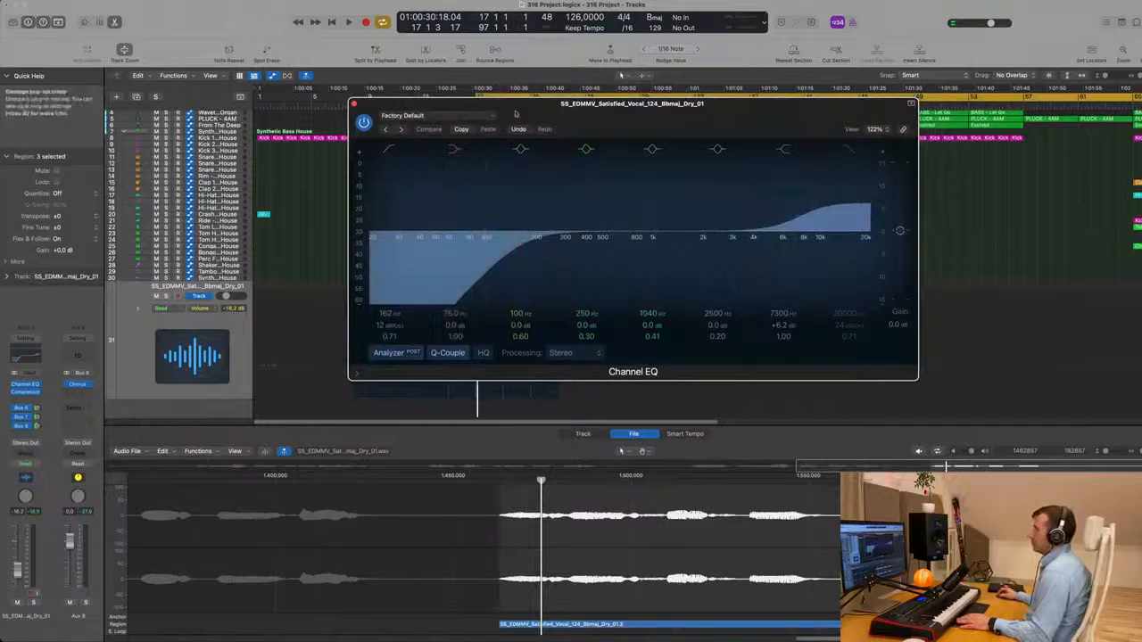
{"action": "left_click", "coordinate": [25, 392]}
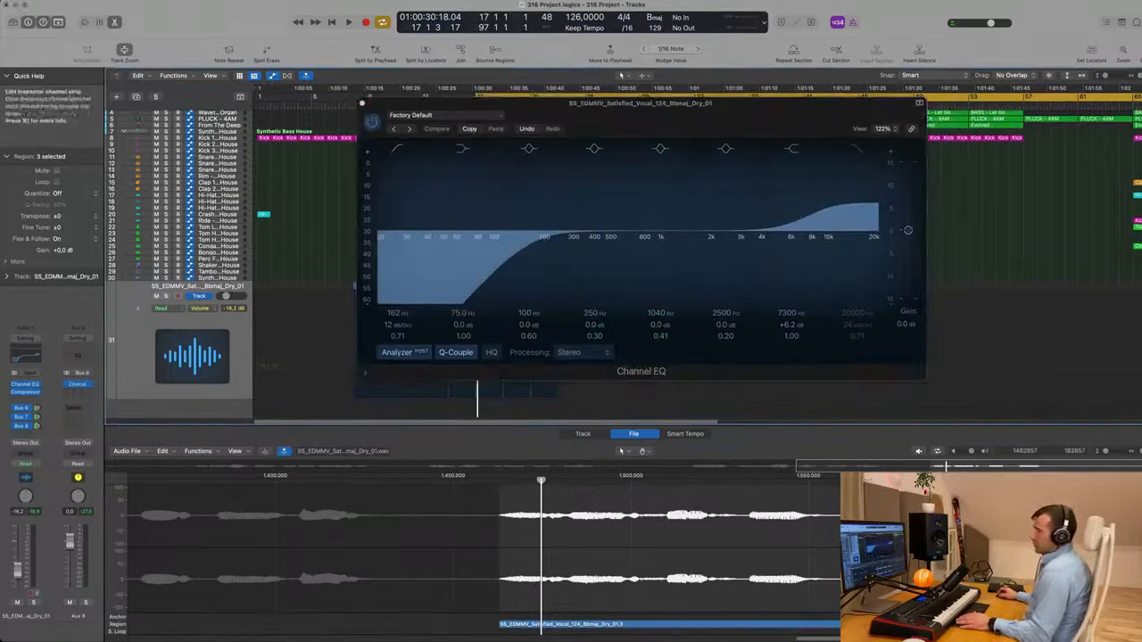
{"action": "left_click", "coordinate": [25, 464]}
{"action": "left_click", "coordinate": [27, 476]}
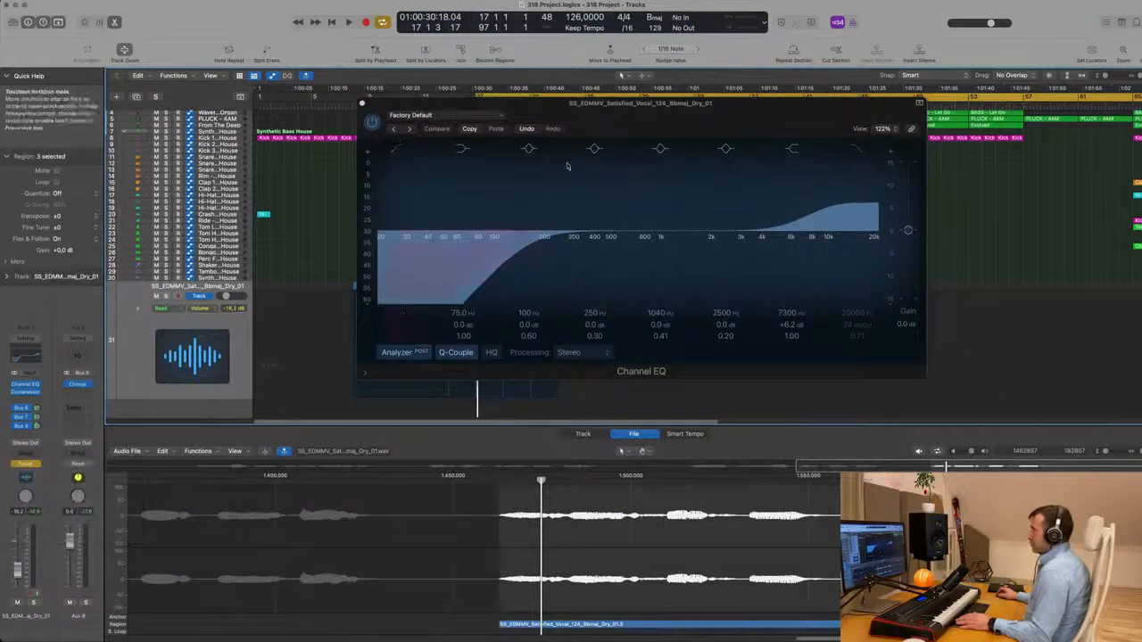
Step: Toggle the EQ's low-cut band off and on during playback, raise its frequency to 196 Hz, and close the EQ
{"action": "key", "text": "space"}
{"action": "left_click", "coordinate": [397, 143]}
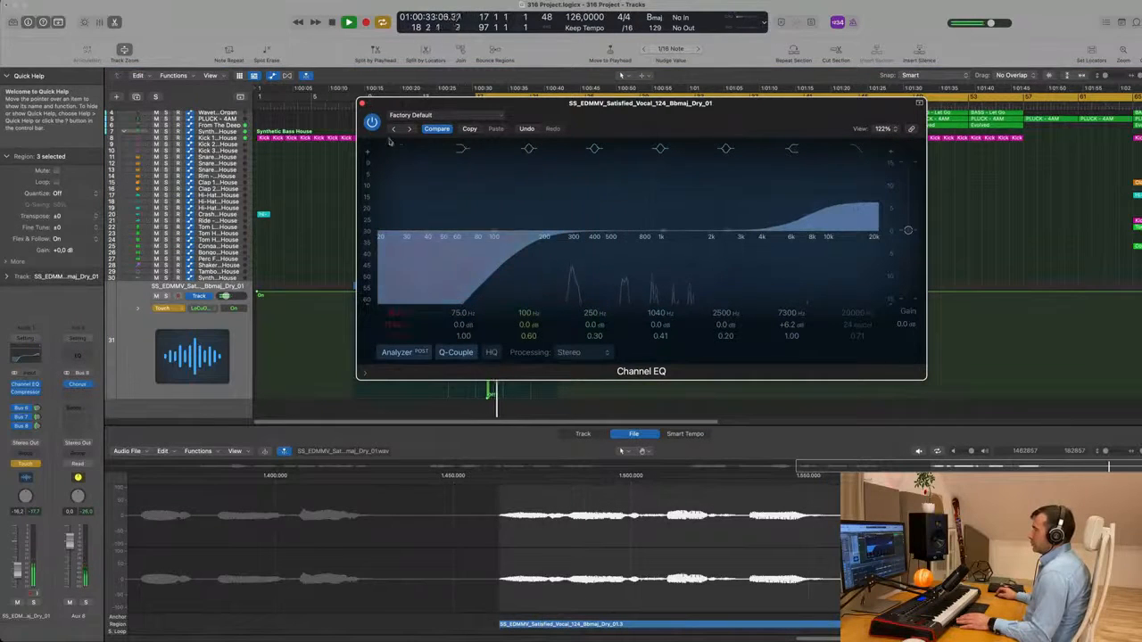
{"action": "key", "text": "space"}
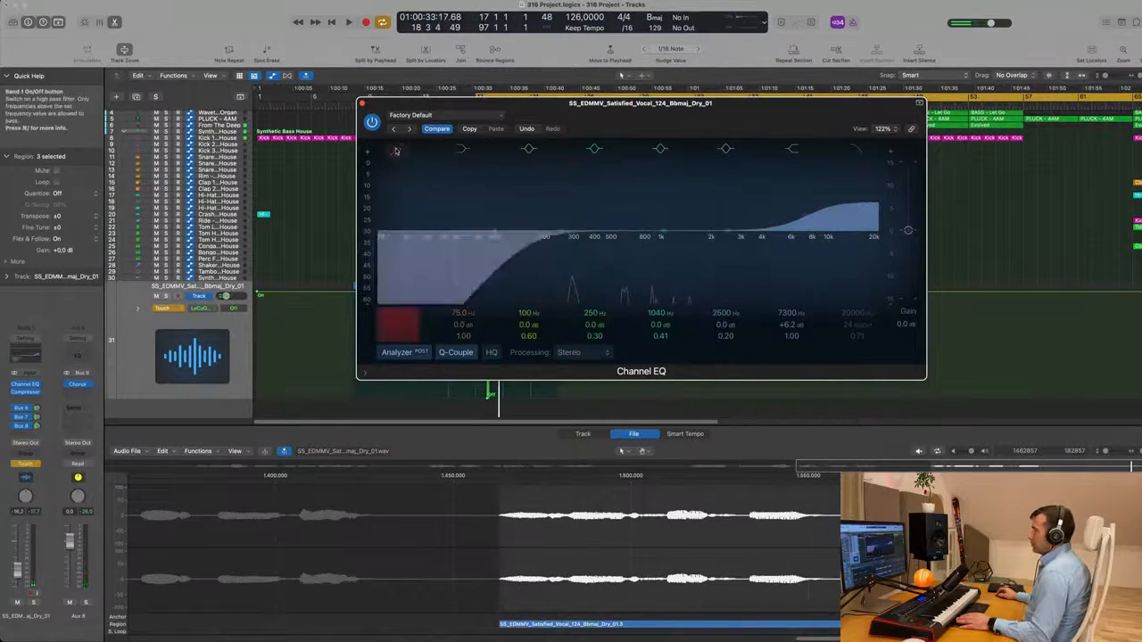
{"action": "left_click", "coordinate": [397, 149]}
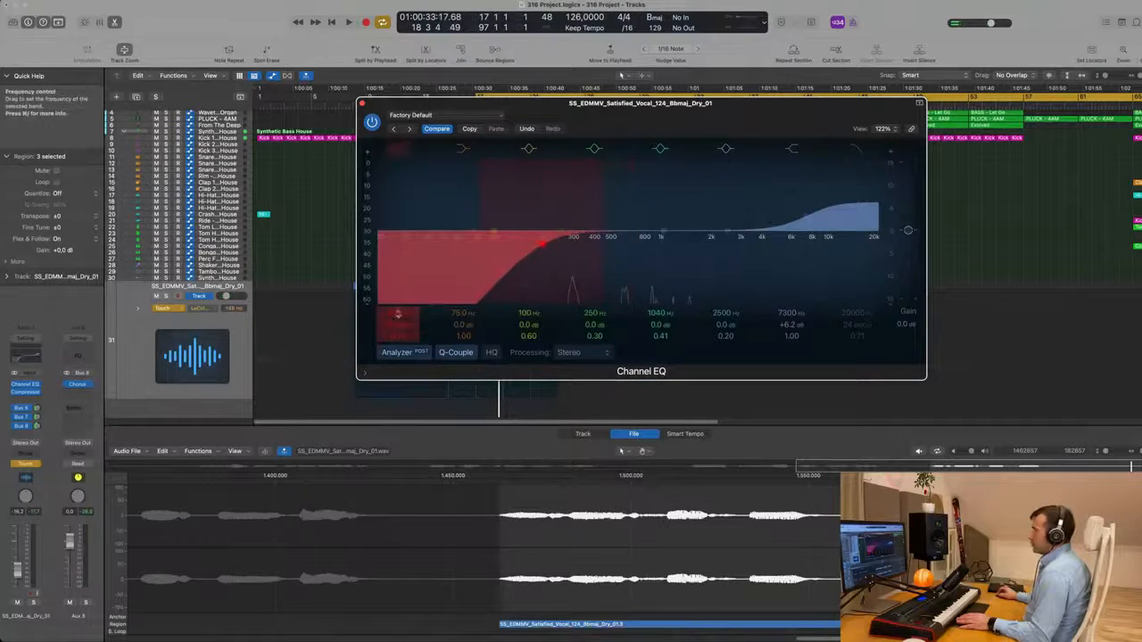
{"action": "left_click", "coordinate": [362, 103]}
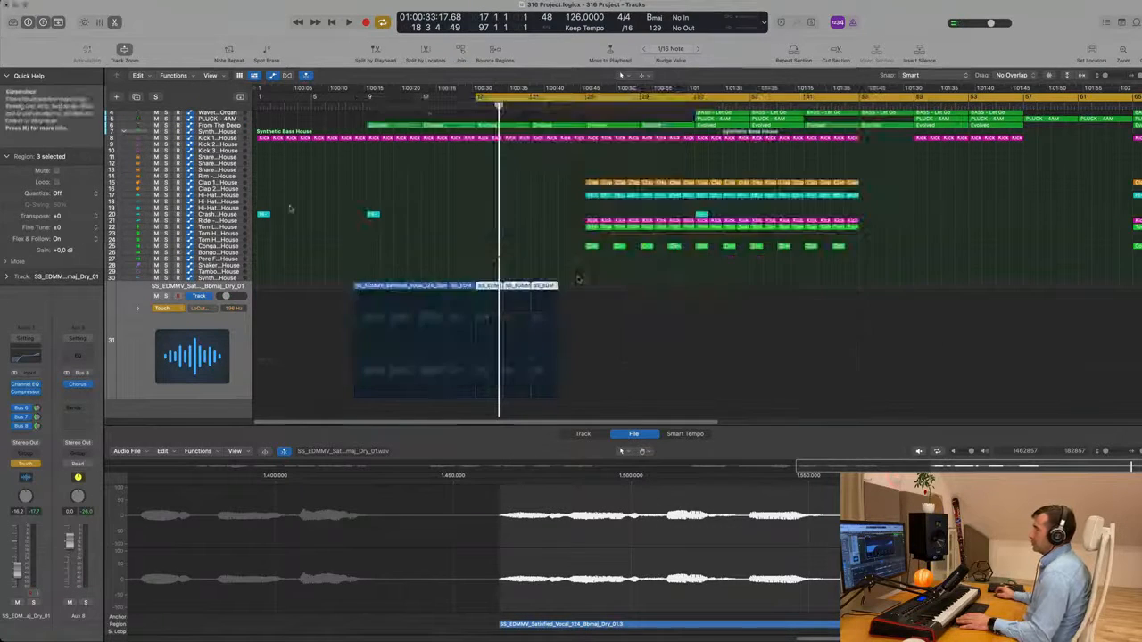
Step: Show the Low Cut On/Off automation on the vocal track and check which automation parameters are available
{"action": "left_click", "coordinate": [204, 309]}
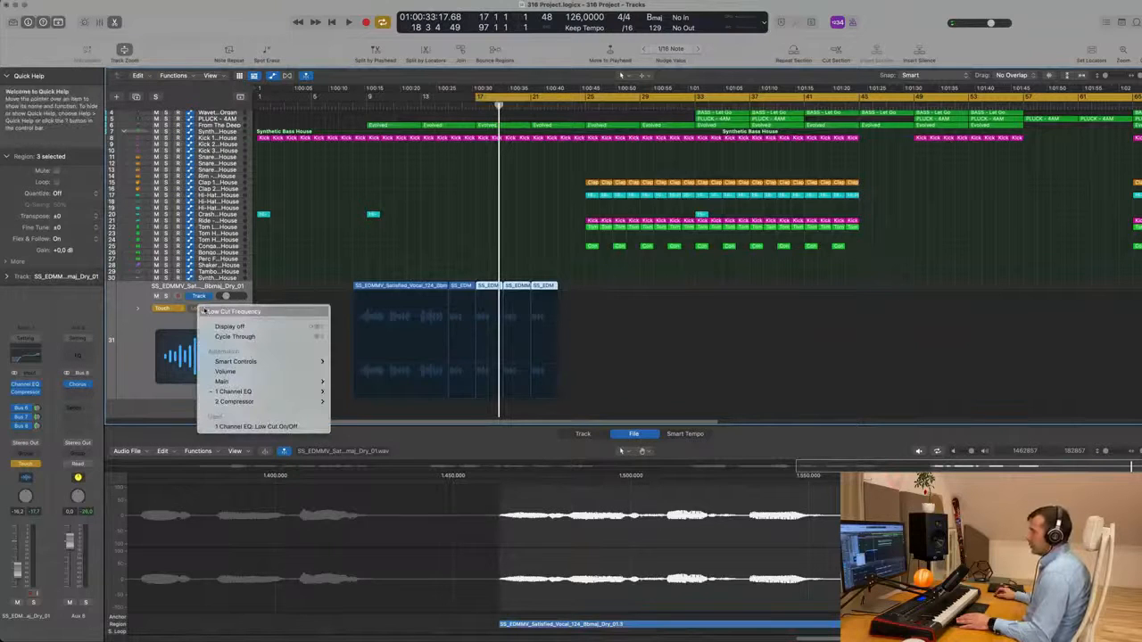
{"action": "left_click", "coordinate": [239, 427]}
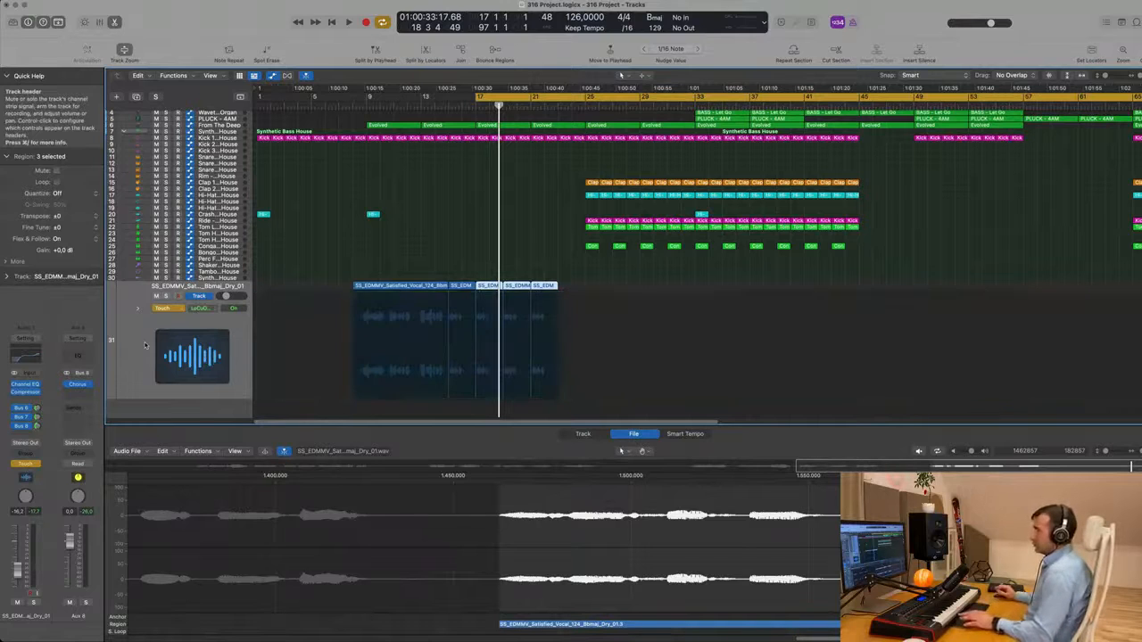
{"action": "left_click", "coordinate": [204, 309]}
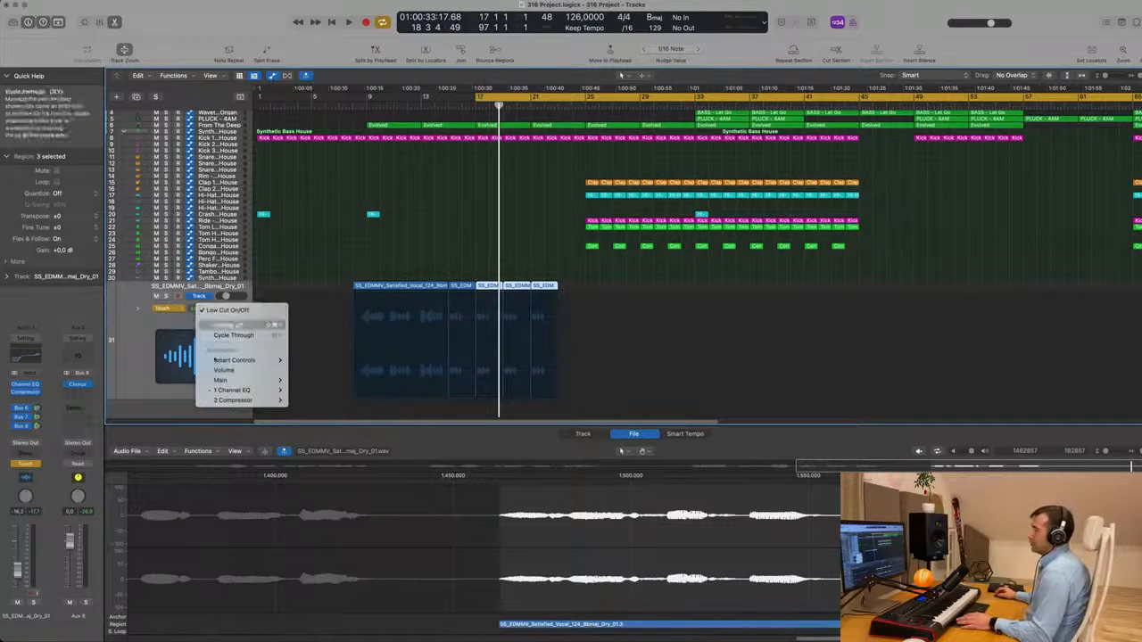
{"action": "left_click", "coordinate": [144, 329]}
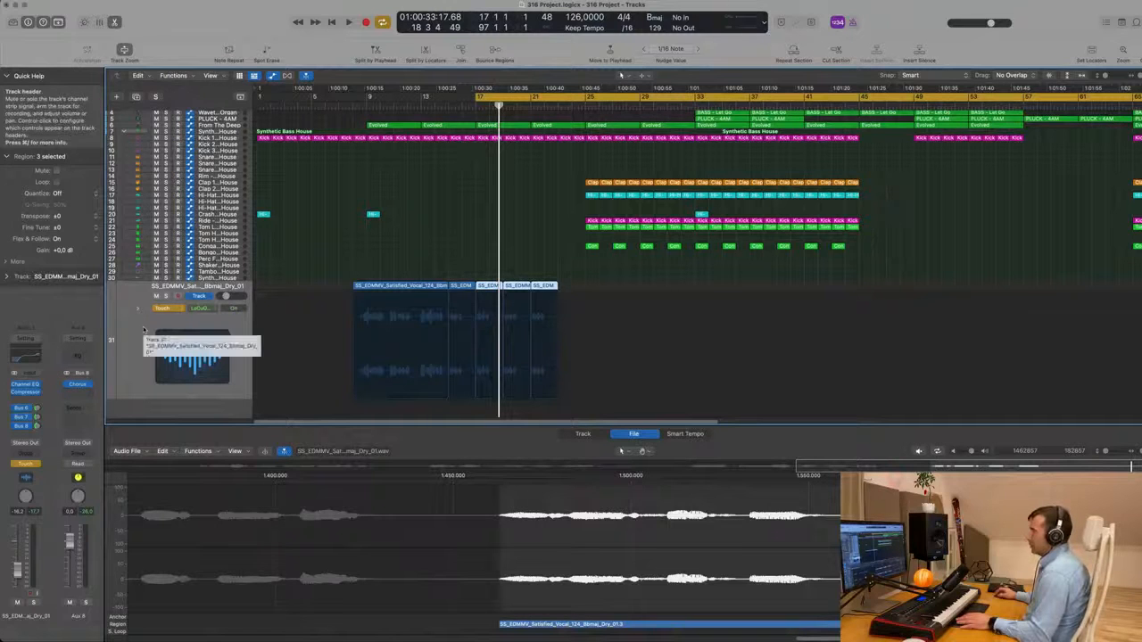
{"action": "left_click", "coordinate": [204, 309]}
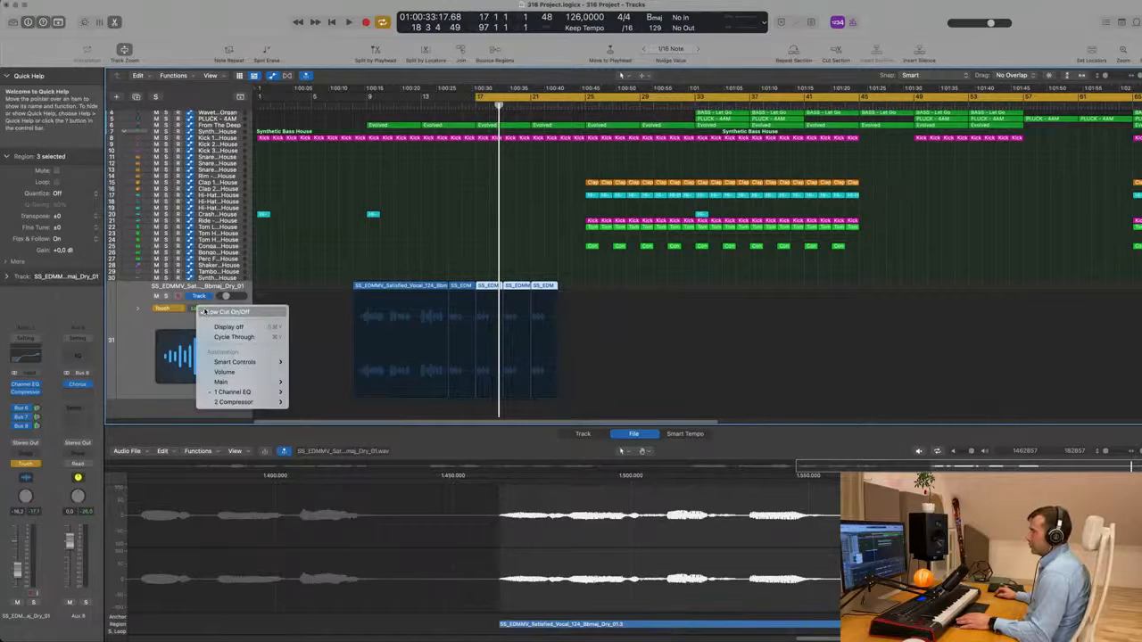
{"action": "left_click", "coordinate": [126, 347]}
Step: Play from bar 17, touch the low-cut frequency in the Channel EQ to bring up its automation, and close the EQ
{"action": "key", "text": "space"}
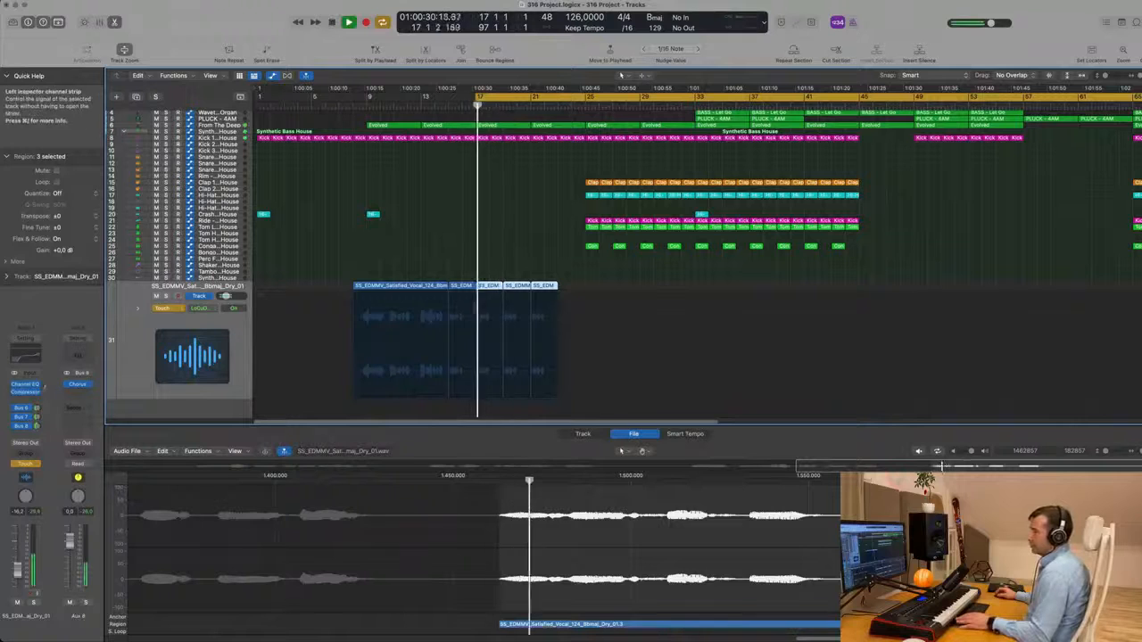
{"action": "left_click", "coordinate": [26, 359]}
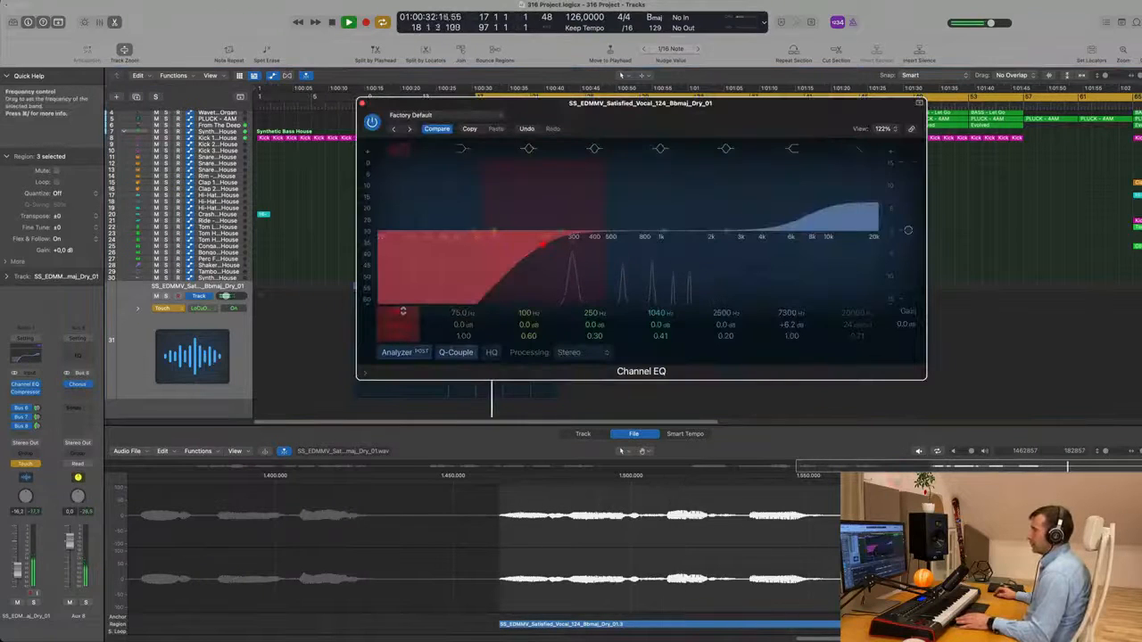
{"action": "left_click", "coordinate": [399, 148]}
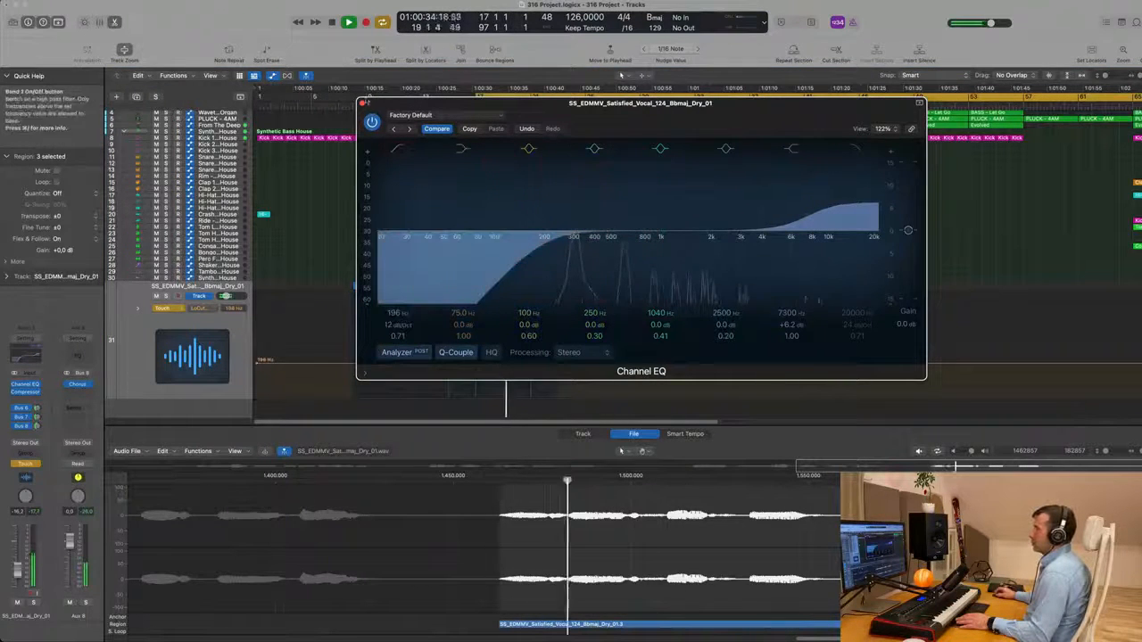
{"action": "key", "text": "space"}
{"action": "left_click", "coordinate": [362, 104]}
Step: Automate the low-cut frequency to rise from 196 Hz at bar 17 to 7550 Hz at bar 23, with automation set to Read
{"action": "left_click", "coordinate": [505, 363]}
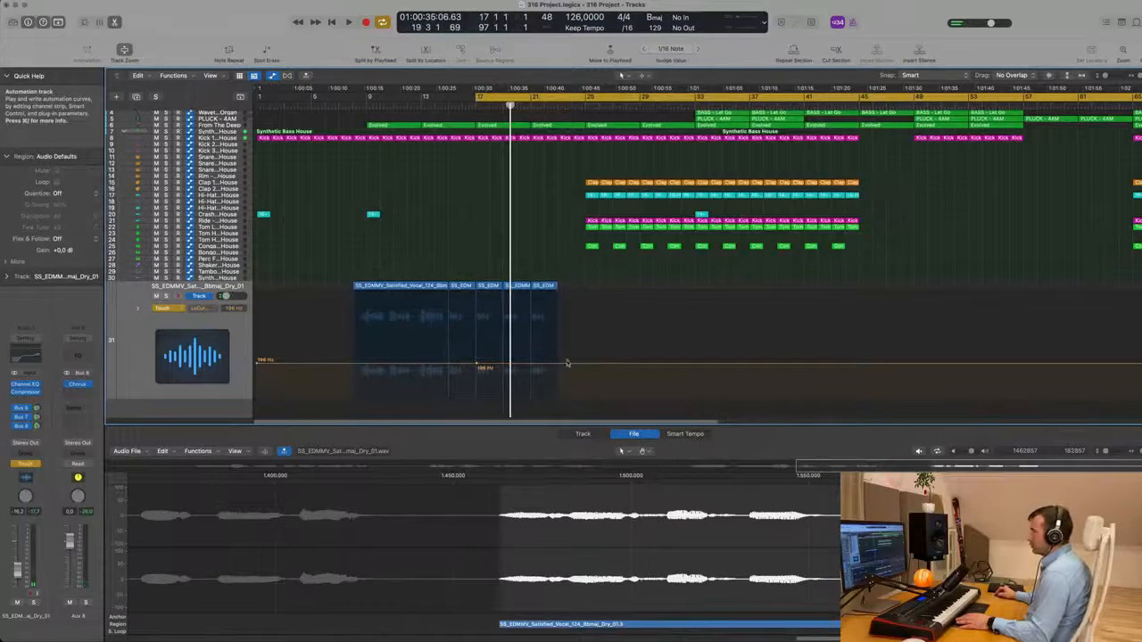
{"action": "left_click_drag", "start_coordinate": [560, 367], "coordinate": [560, 304]}
{"action": "key", "text": "space"}
{"action": "left_click", "coordinate": [176, 308]}
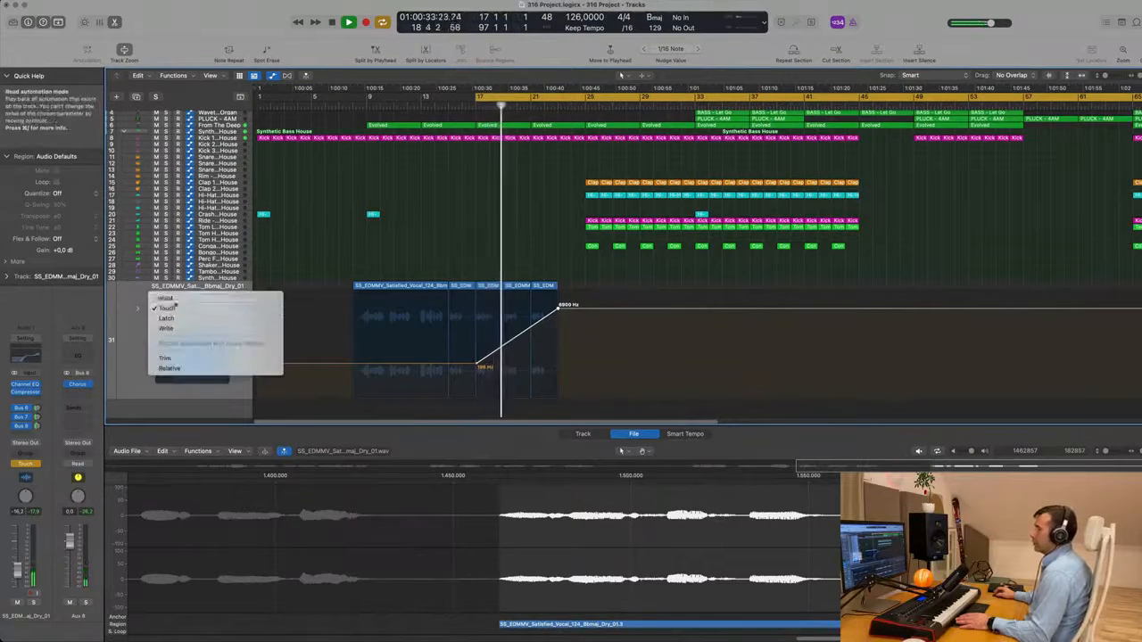
{"action": "left_click", "coordinate": [154, 314]}
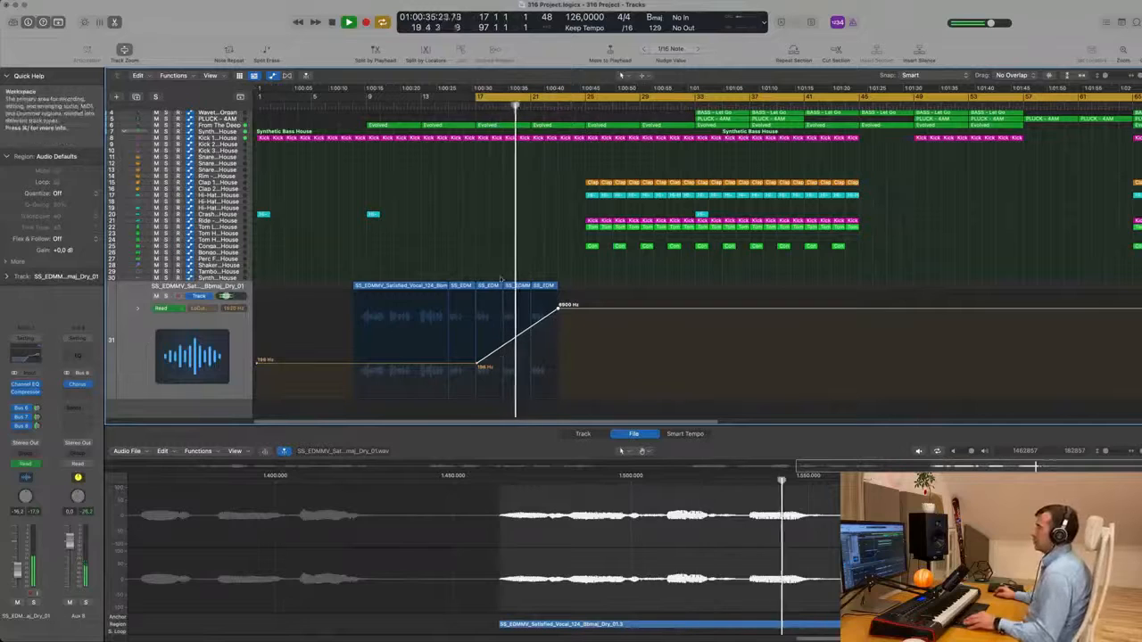
{"action": "left_click_drag", "start_coordinate": [559, 305], "coordinate": [560, 303]}
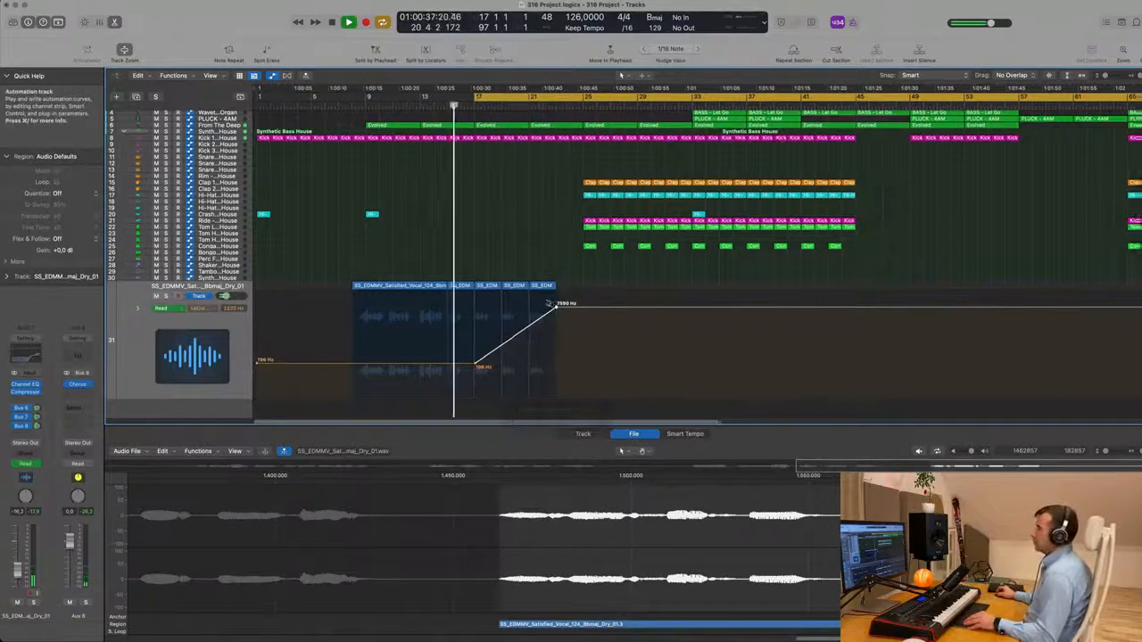
Step: Repeat the last vocal region at bar 23 and raise the low-cut automation to 20000 Hz at about bar 24
{"action": "key", "text": "super+Left"}
{"action": "key", "text": "super+Right"}
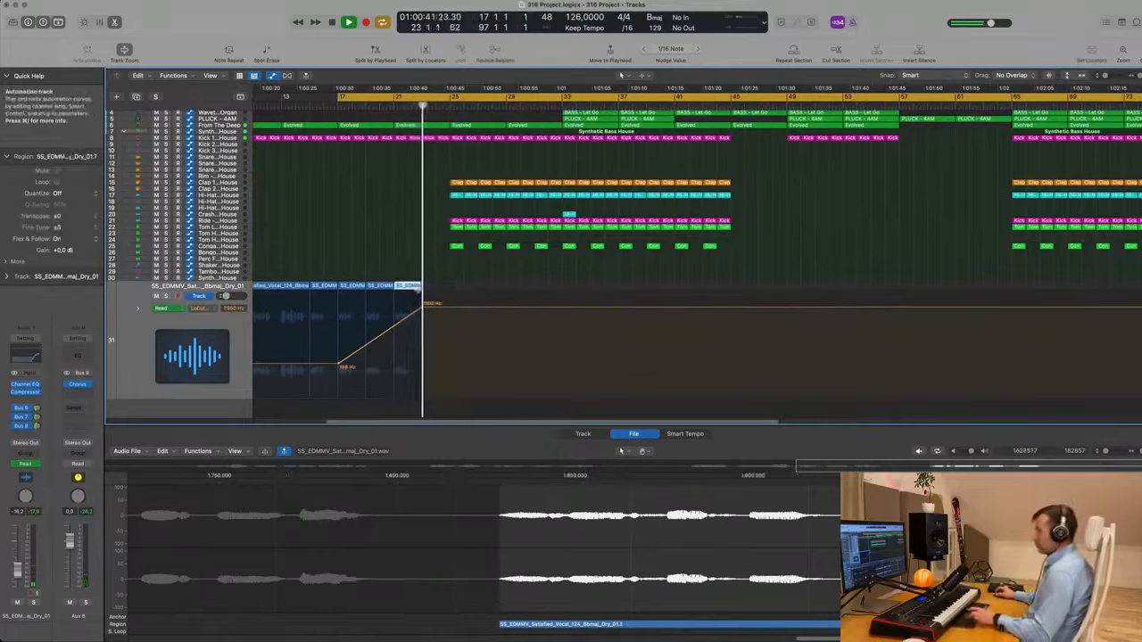
{"action": "left_click_drag", "start_coordinate": [422, 304], "coordinate": [440, 300]}
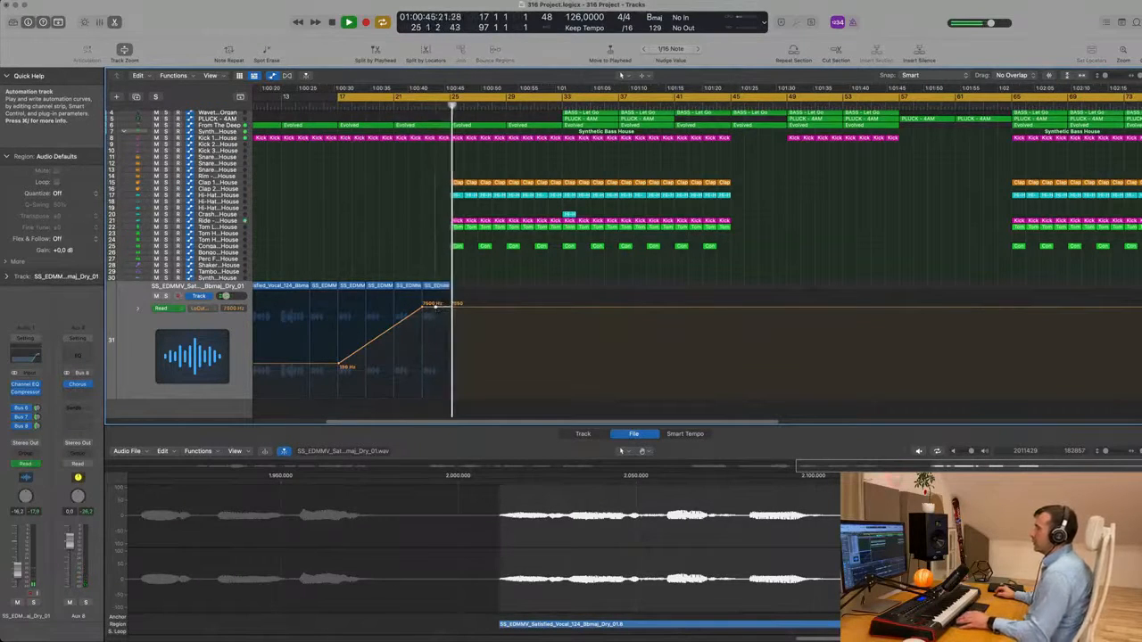
{"action": "left_click_drag", "start_coordinate": [435, 305], "coordinate": [438, 293]}
Step: Listen to the filter sweep from bar 17 and move the cycle start to bar 9
{"action": "scroll", "coordinate": [407, 241], "scroll_direction": "up", "scroll_amount": 3}
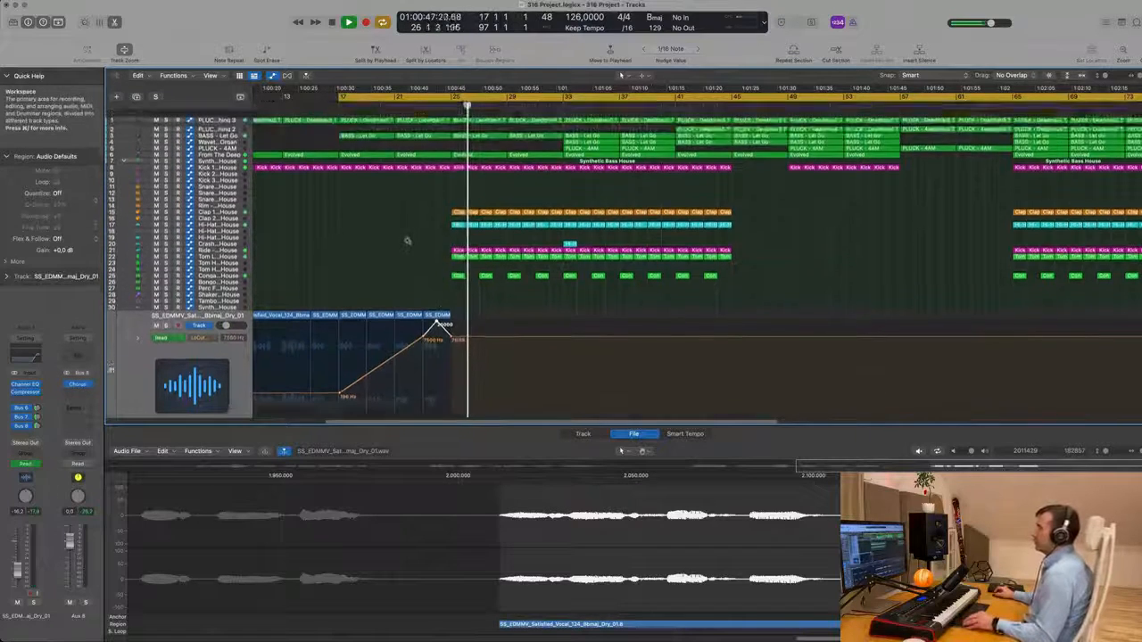
{"action": "scroll", "coordinate": [407, 241], "scroll_direction": "down", "scroll_amount": 2}
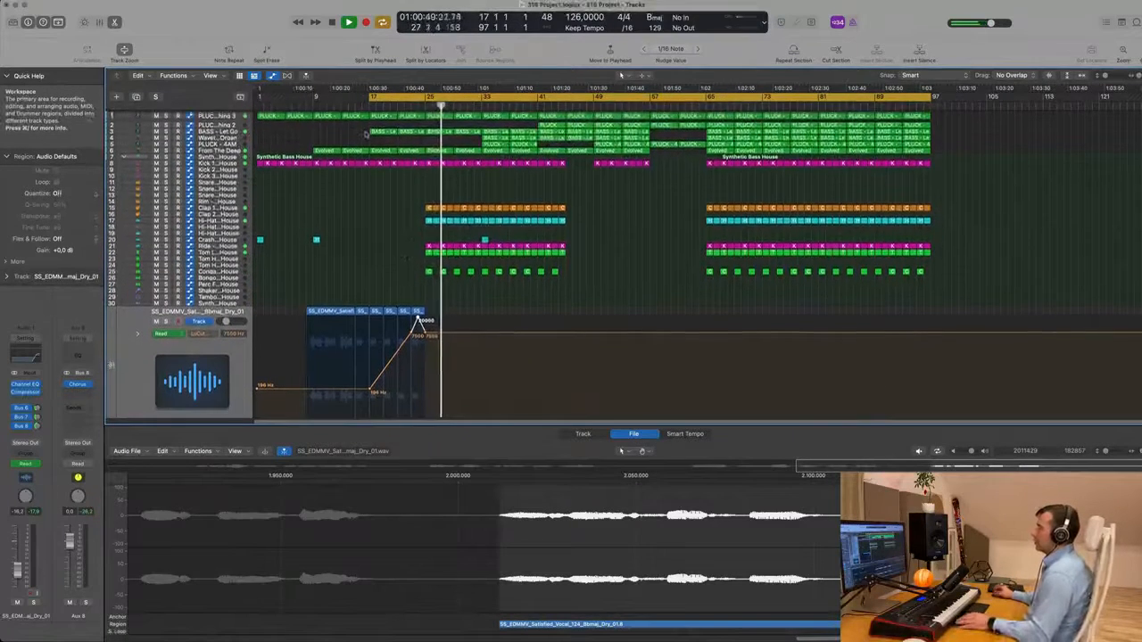
{"action": "key", "text": "Return"}
{"action": "scroll", "coordinate": [407, 254], "scroll_direction": "up", "scroll_amount": 2}
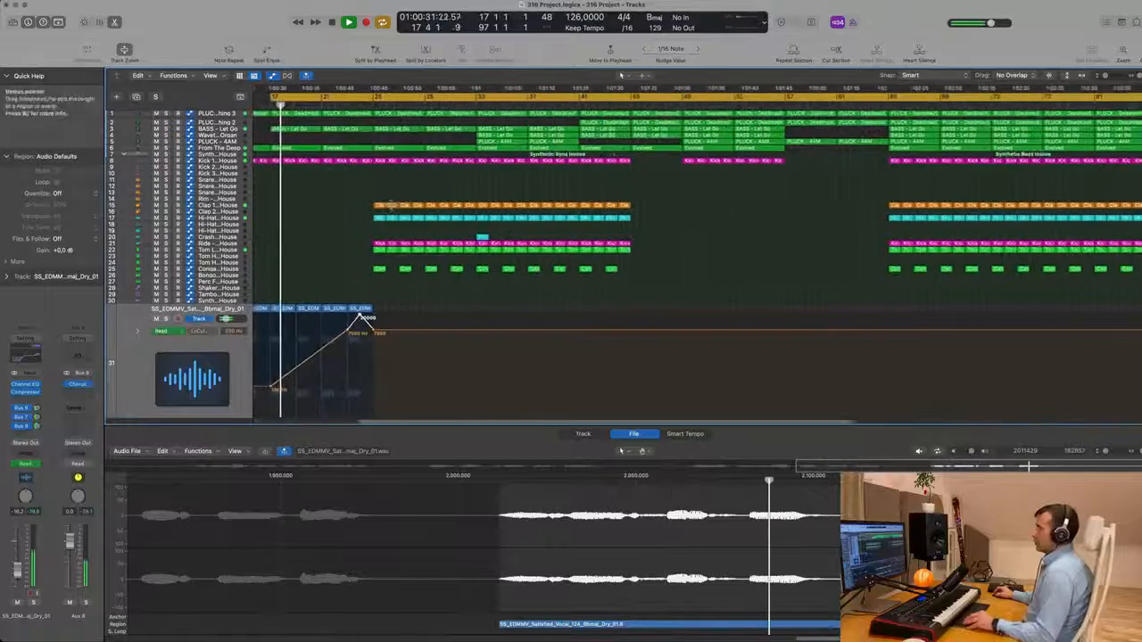
{"action": "scroll", "coordinate": [352, 230], "scroll_direction": "left", "scroll_amount": 3}
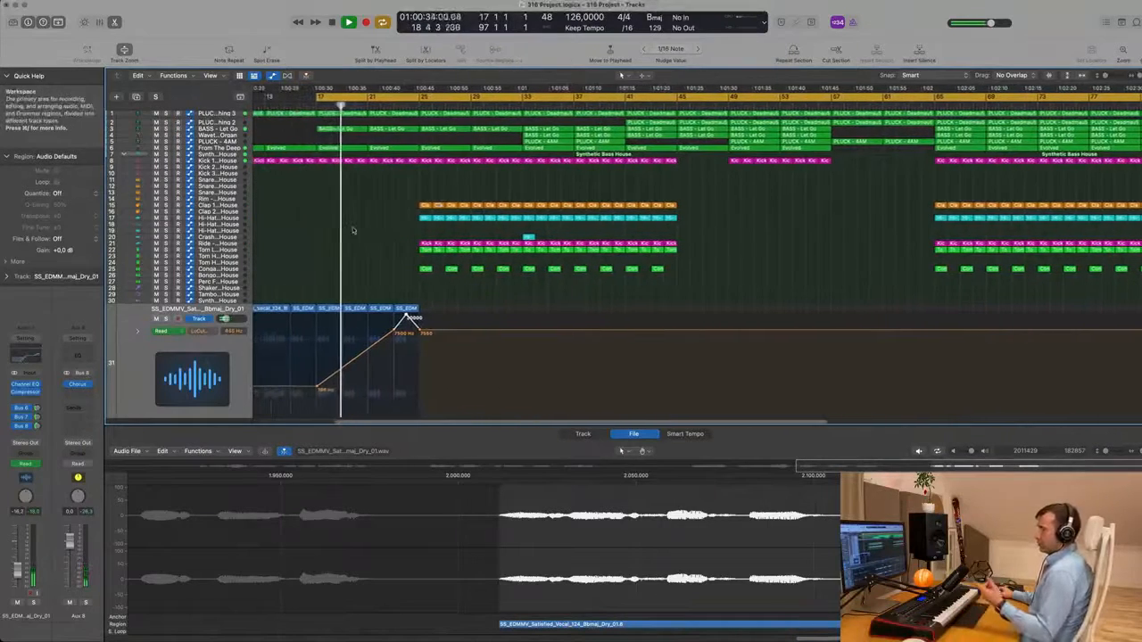
{"action": "scroll", "coordinate": [357, 230], "scroll_direction": "left", "scroll_amount": 5}
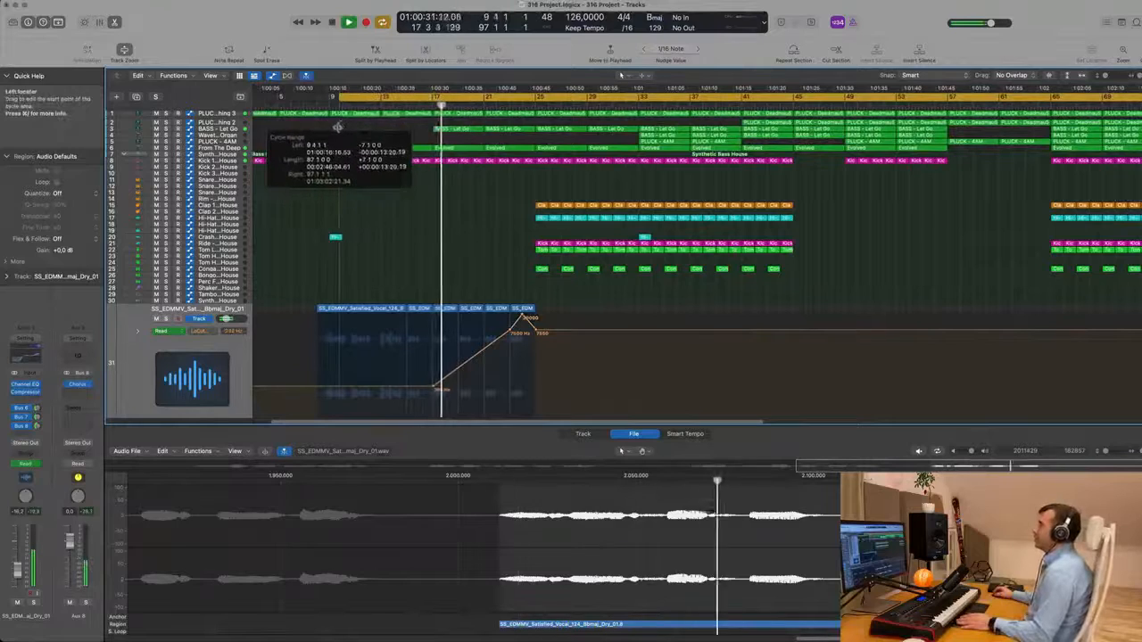
{"action": "left_click", "coordinate": [322, 200]}
Step: Select all the vocal regions and examine the vocal against the arrangement during playback from bar 9
{"action": "scroll", "coordinate": [348, 215], "scroll_direction": "down", "scroll_amount": 2}
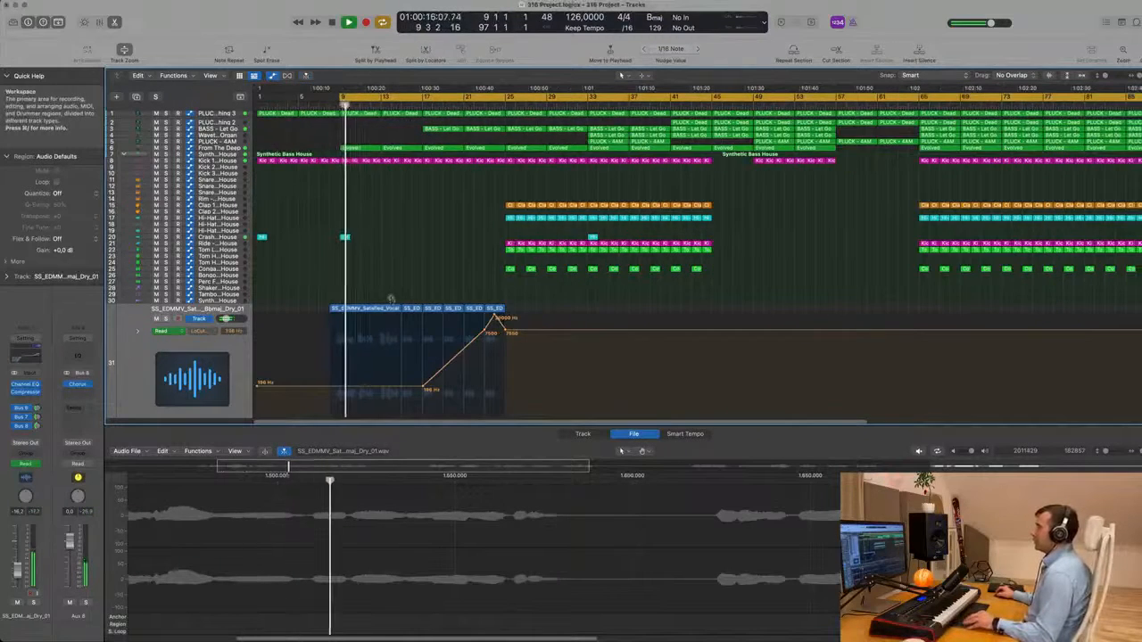
{"action": "scroll", "coordinate": [401, 285], "scroll_direction": "up", "scroll_amount": 3}
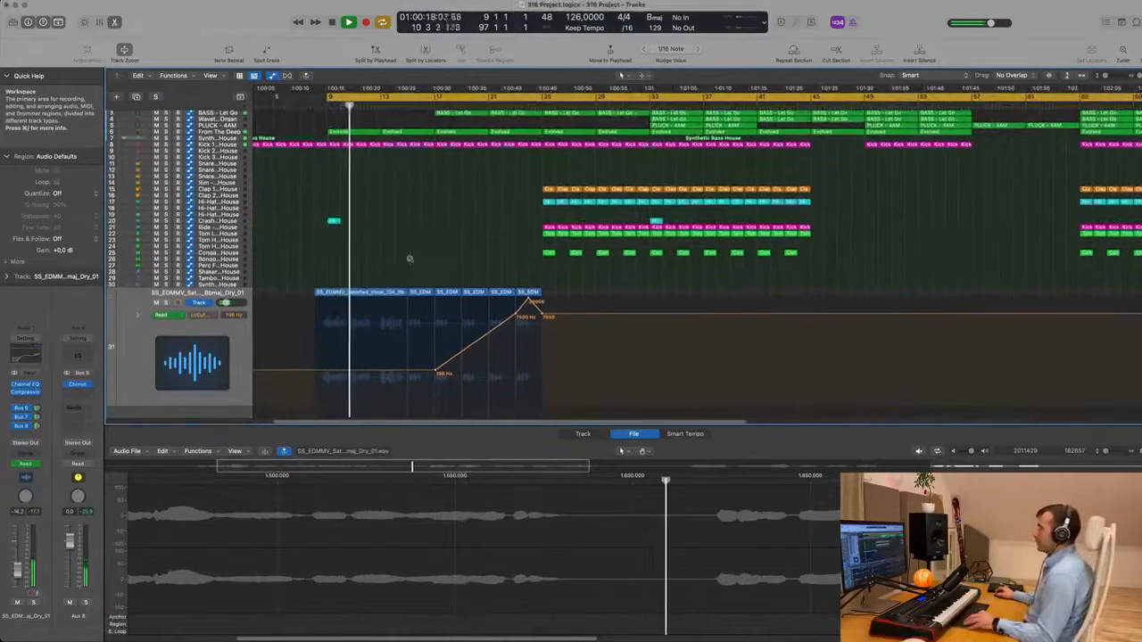
{"action": "left_click", "coordinate": [241, 349]}
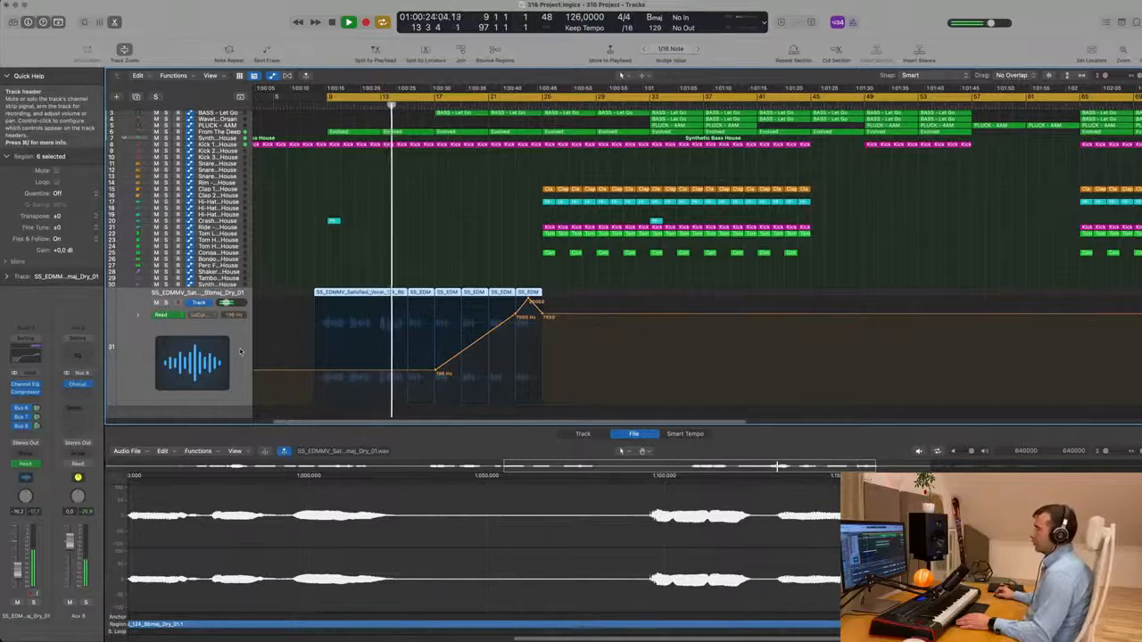
{"action": "left_click", "coordinate": [426, 247]}
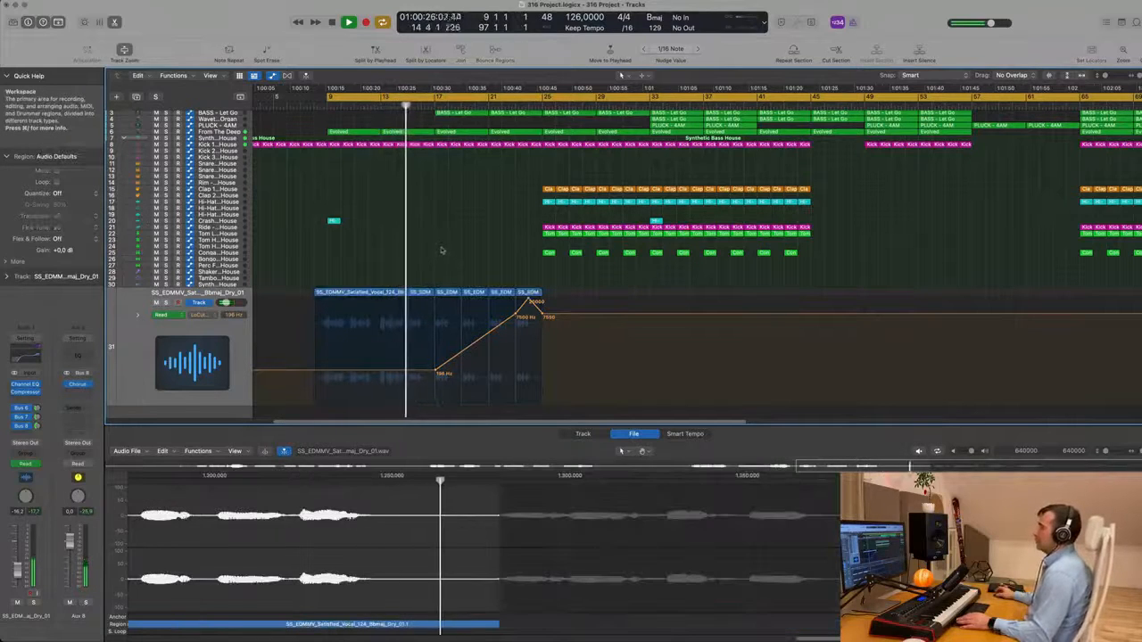
Step: Cut out the last beat before bar 17 on the From The Deep, Synth and Kick 1 tracks
{"action": "scroll", "coordinate": [455, 252], "scroll_direction": "up", "scroll_amount": 10}
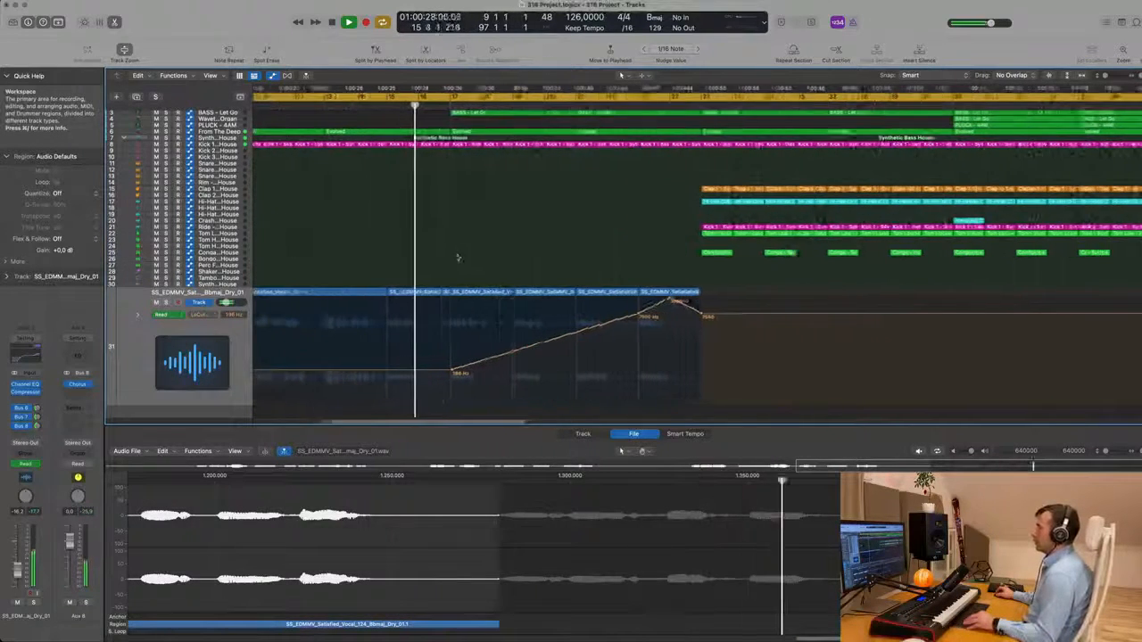
{"action": "scroll", "coordinate": [455, 253], "scroll_direction": "up", "scroll_amount": 2}
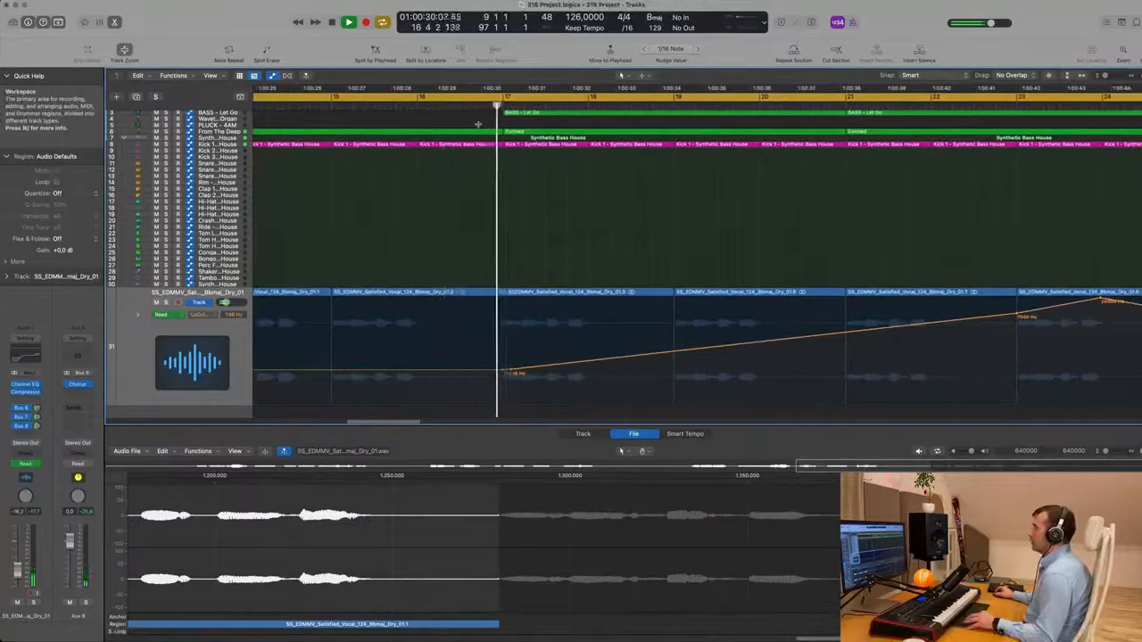
{"action": "left_click_drag", "start_coordinate": [478, 124], "coordinate": [500, 150]}
{"action": "left_click", "coordinate": [493, 143]}
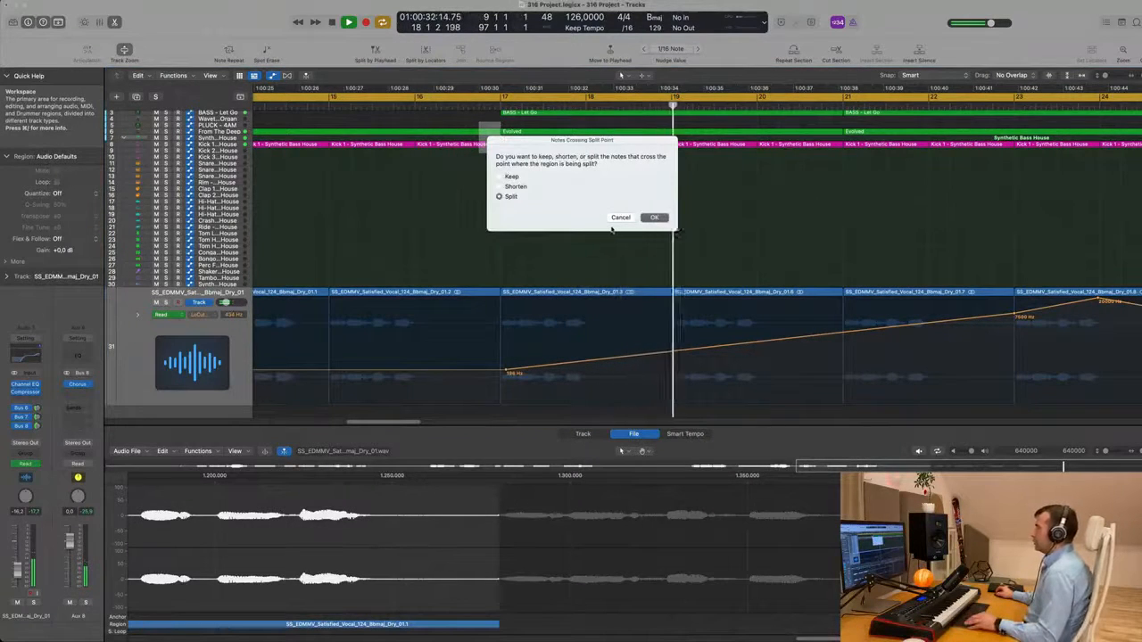
{"action": "left_click", "coordinate": [617, 218]}
Step: Copy the crash region at bar 9 to bar 17
{"action": "scroll", "coordinate": [501, 225], "scroll_direction": "down", "scroll_amount": 5}
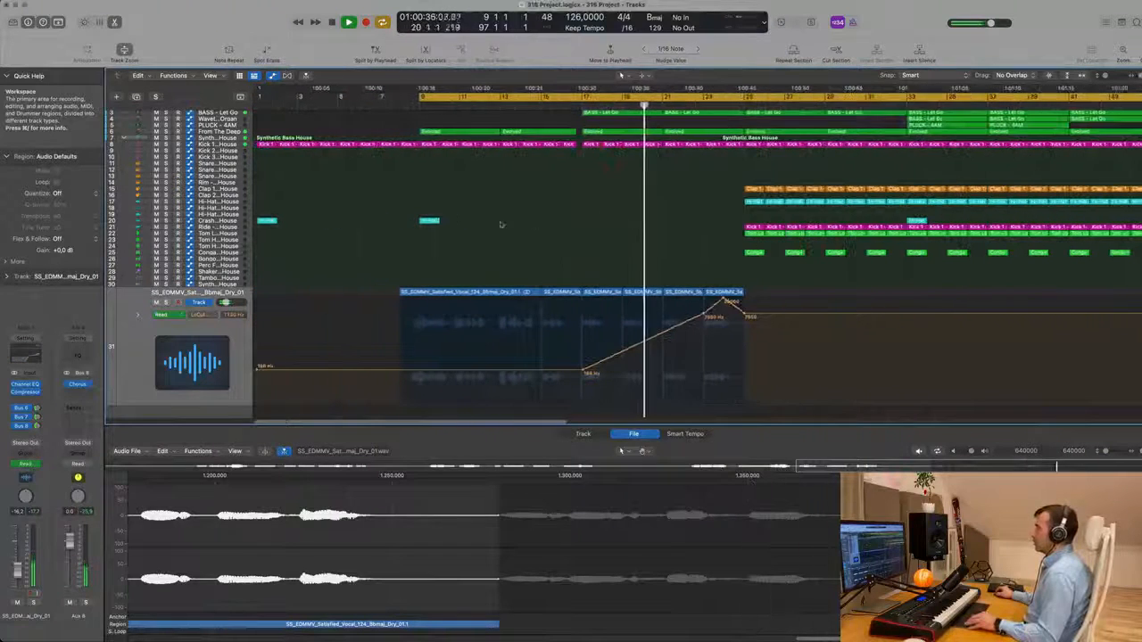
{"action": "left_click_drag", "start_coordinate": [430, 220], "coordinate": [591, 222]}
{"action": "scroll", "coordinate": [421, 217], "scroll_direction": "down", "scroll_amount": 5}
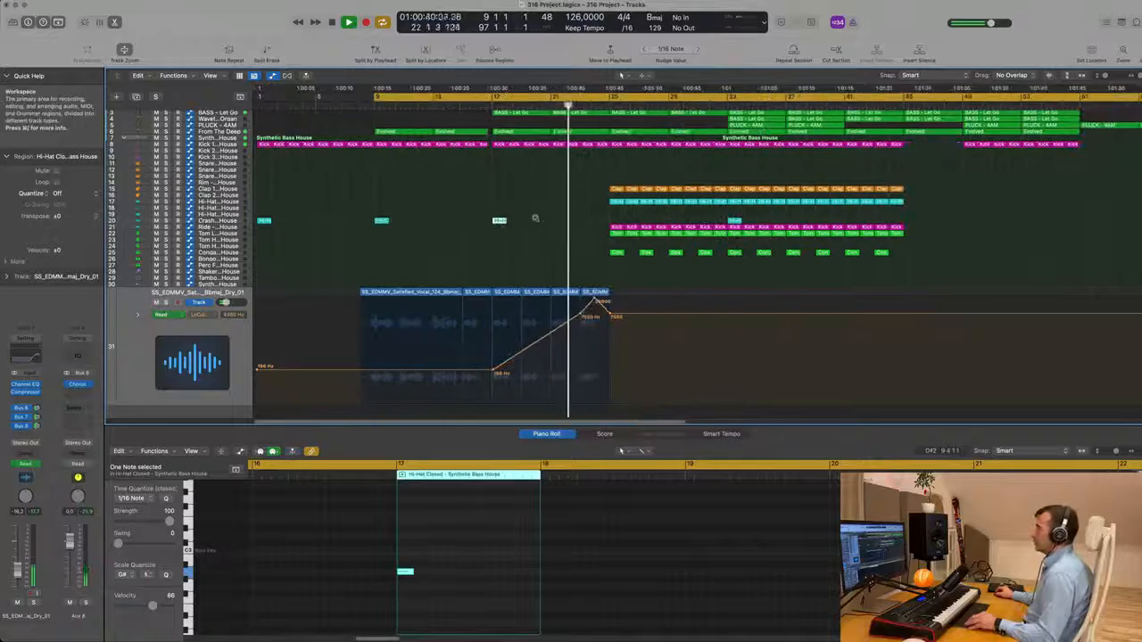
Step: Select the PLUCK - Deadmau5 Thing 3 track, move the cycle start to bar 17 and play from there
{"action": "scroll", "coordinate": [319, 167], "scroll_direction": "up", "scroll_amount": 2}
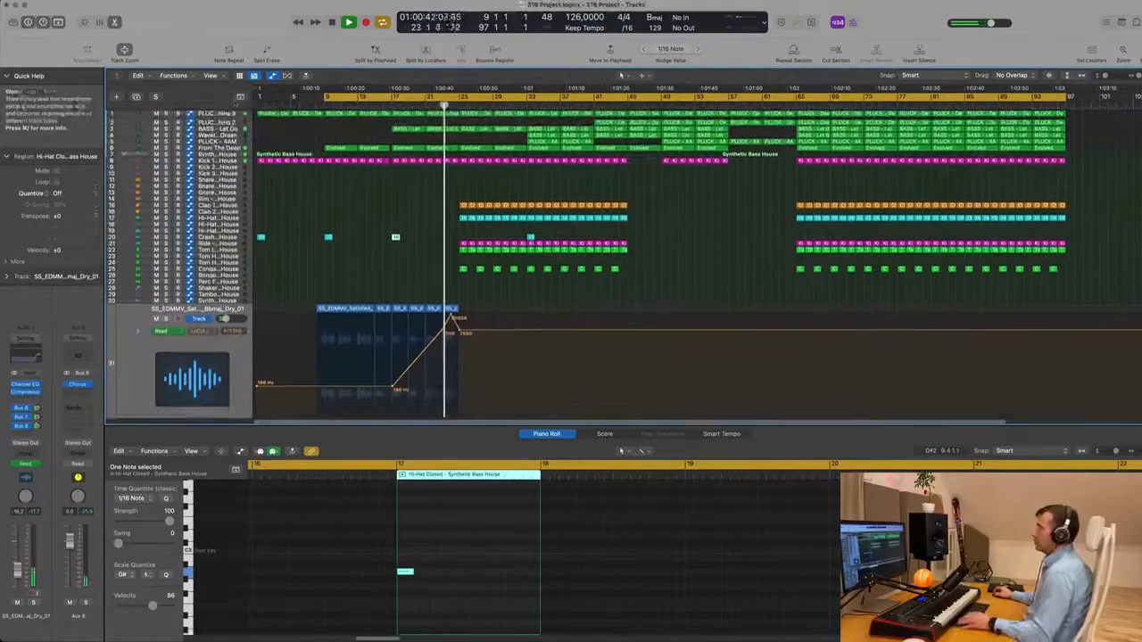
{"action": "left_click", "coordinate": [220, 114]}
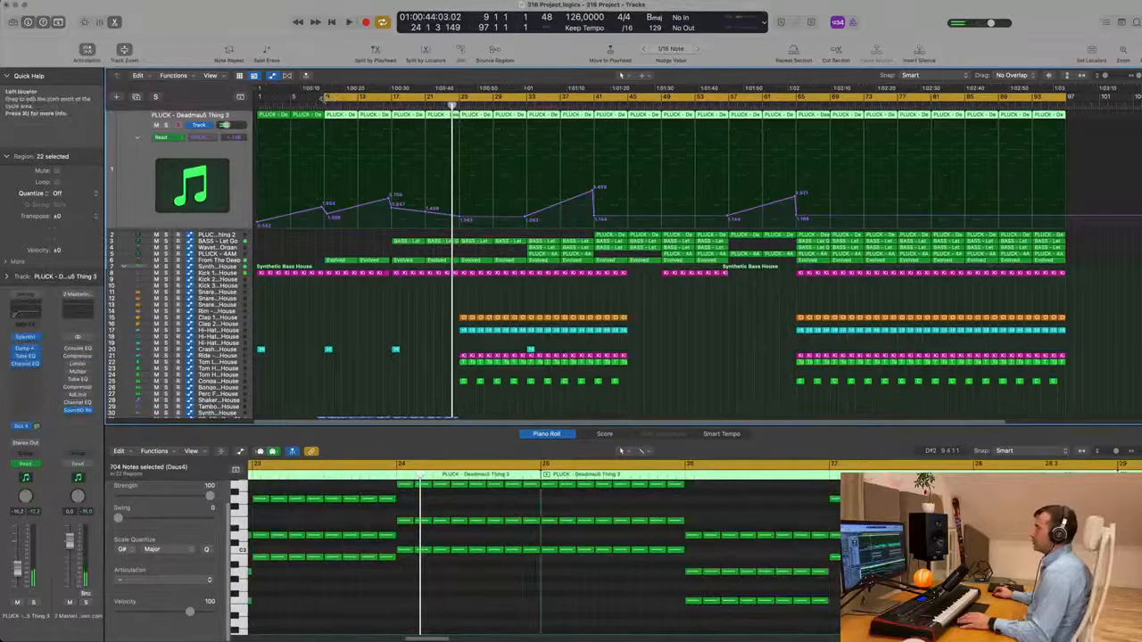
{"action": "left_click_drag", "start_coordinate": [325, 96], "coordinate": [393, 102]}
{"action": "key", "text": "space"}
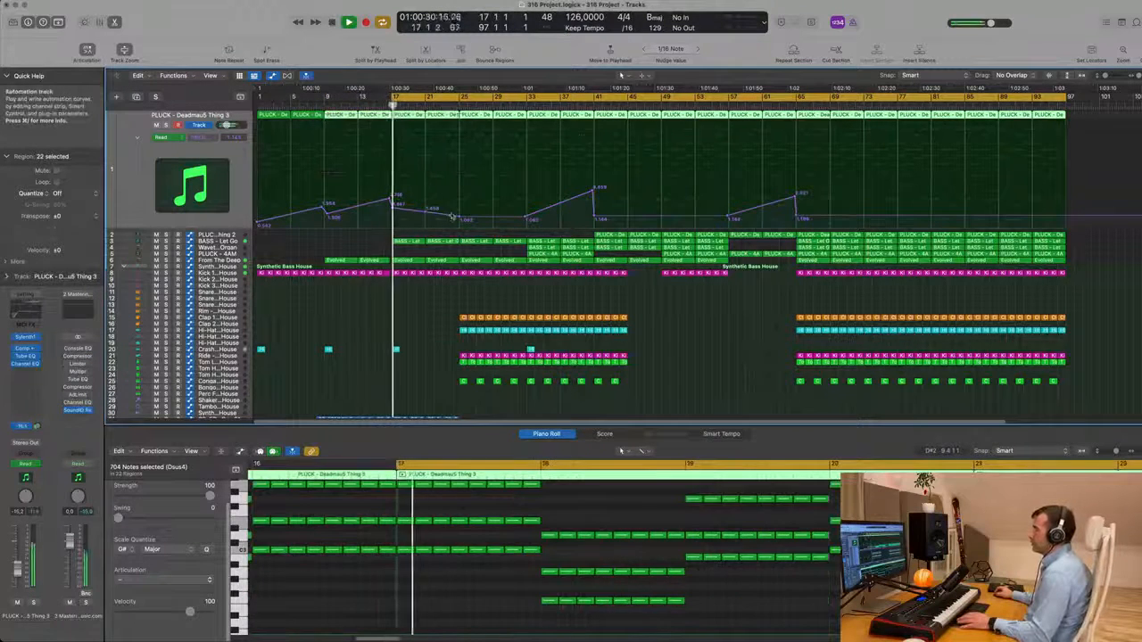
Step: Raise the Deadmau5 Thing 3 pluck's automation so that it ramps up from bar 17 to a peak just before bar 25
{"action": "left_click", "coordinate": [453, 177]}
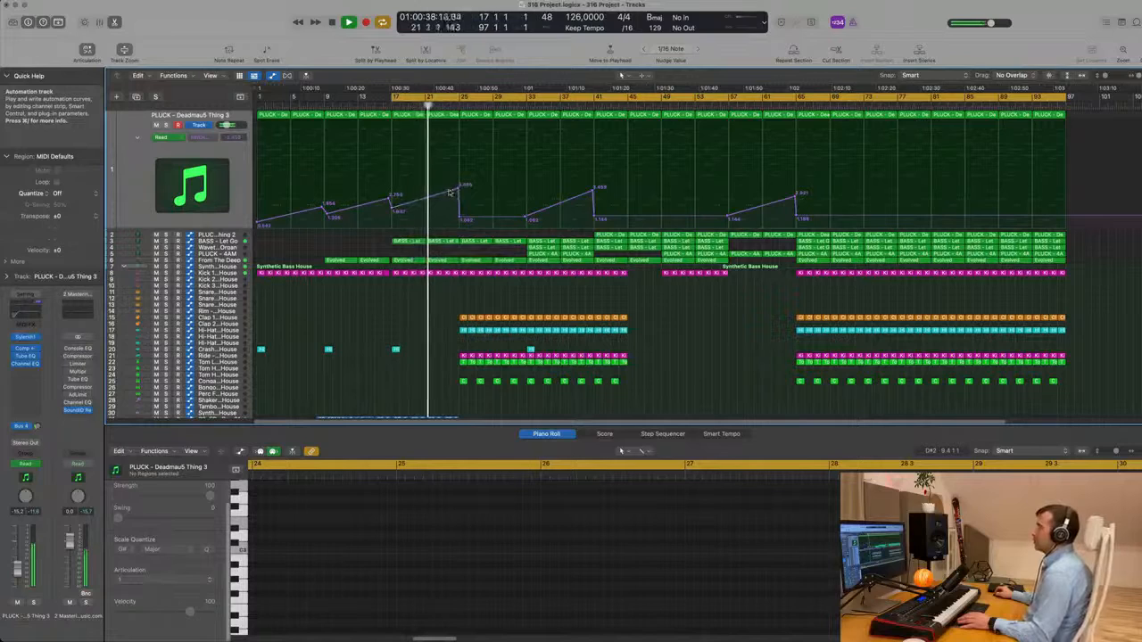
{"action": "scroll", "coordinate": [455, 232], "scroll_direction": "up", "scroll_amount": 5}
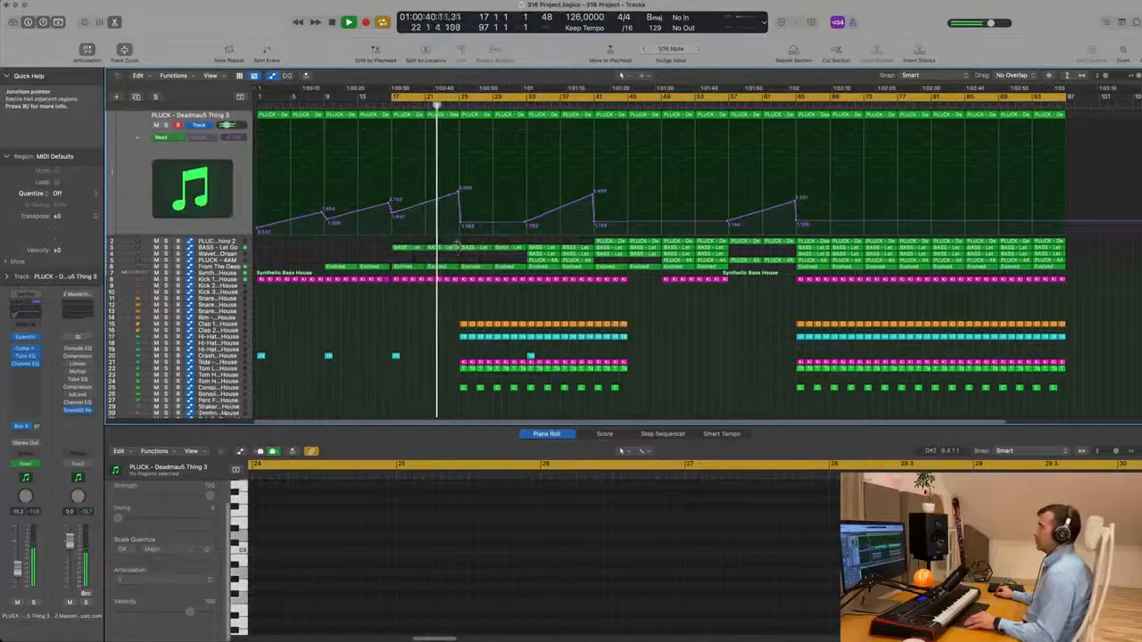
{"action": "scroll", "coordinate": [446, 290], "scroll_direction": "up", "scroll_amount": 3}
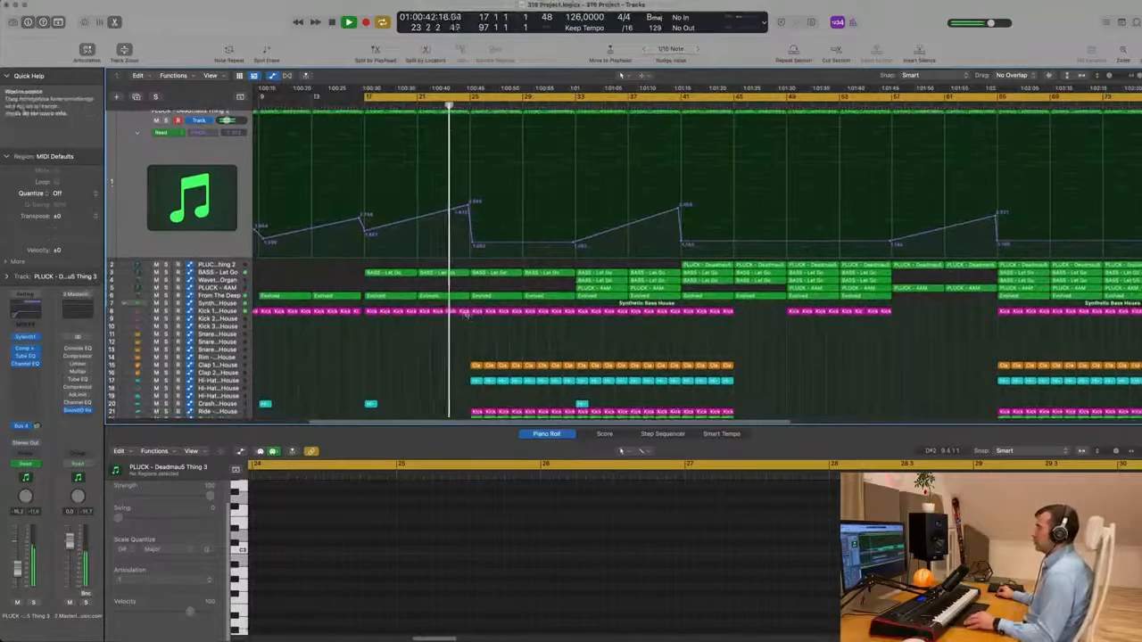
Step: Delete the last Kick 1 region before bar 25 and listen to the transition into bar 25
{"action": "left_click", "coordinate": [463, 311]}
{"action": "left_click", "coordinate": [486, 324]}
{"action": "scroll", "coordinate": [489, 324], "scroll_direction": "down", "scroll_amount": 5}
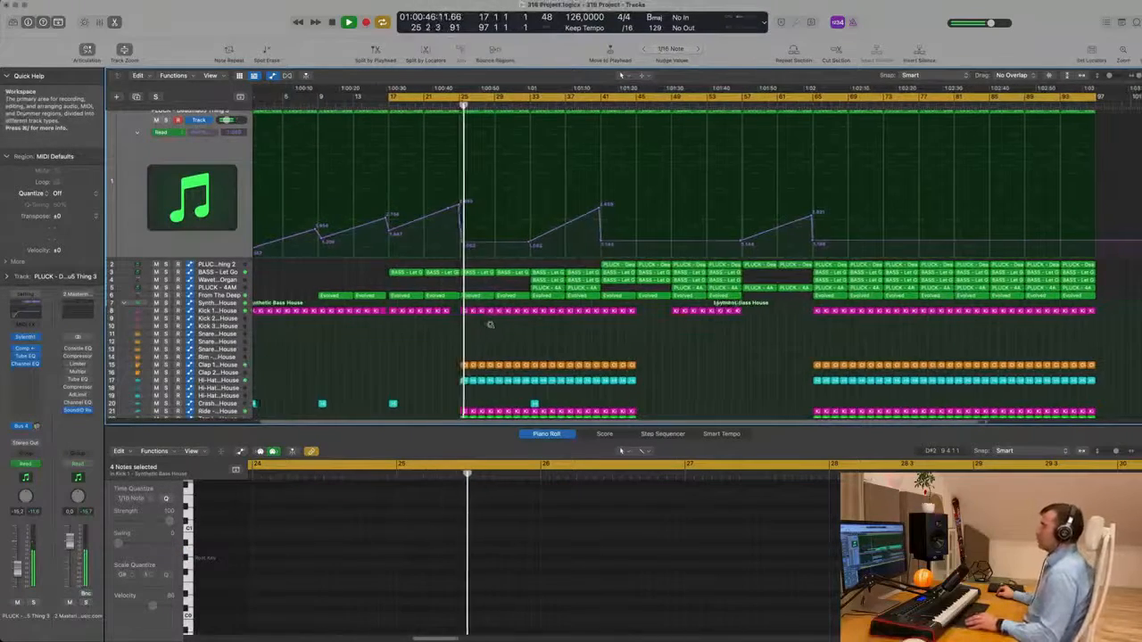
{"action": "scroll", "coordinate": [490, 323], "scroll_direction": "up", "scroll_amount": 3}
{"action": "scroll", "coordinate": [492, 321], "scroll_direction": "down", "scroll_amount": 5}
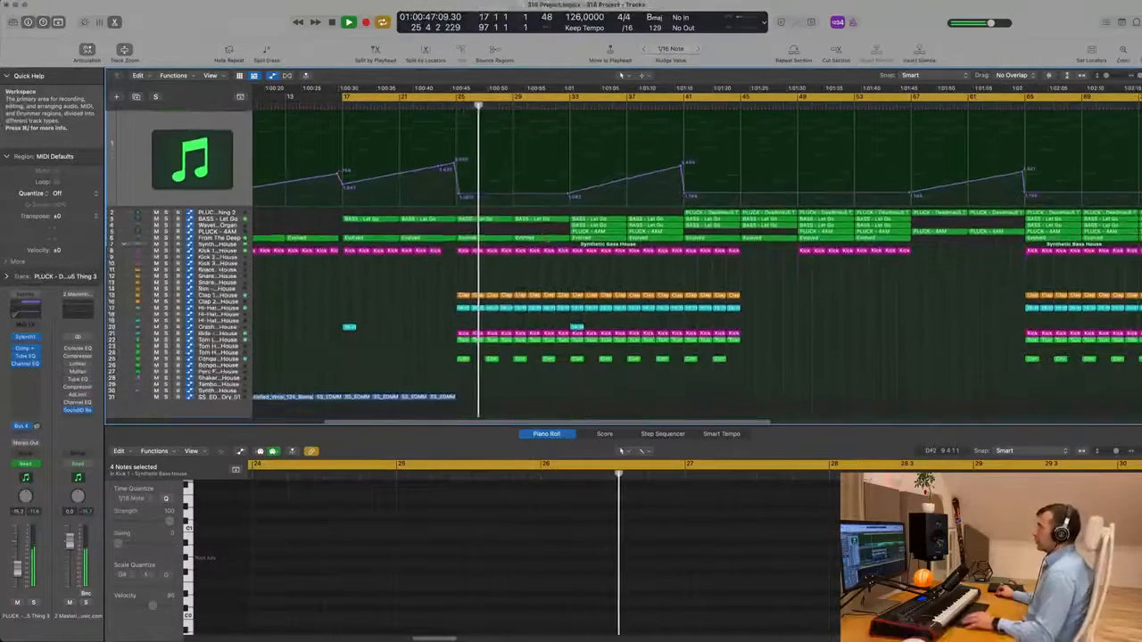
{"action": "key", "text": "space"}
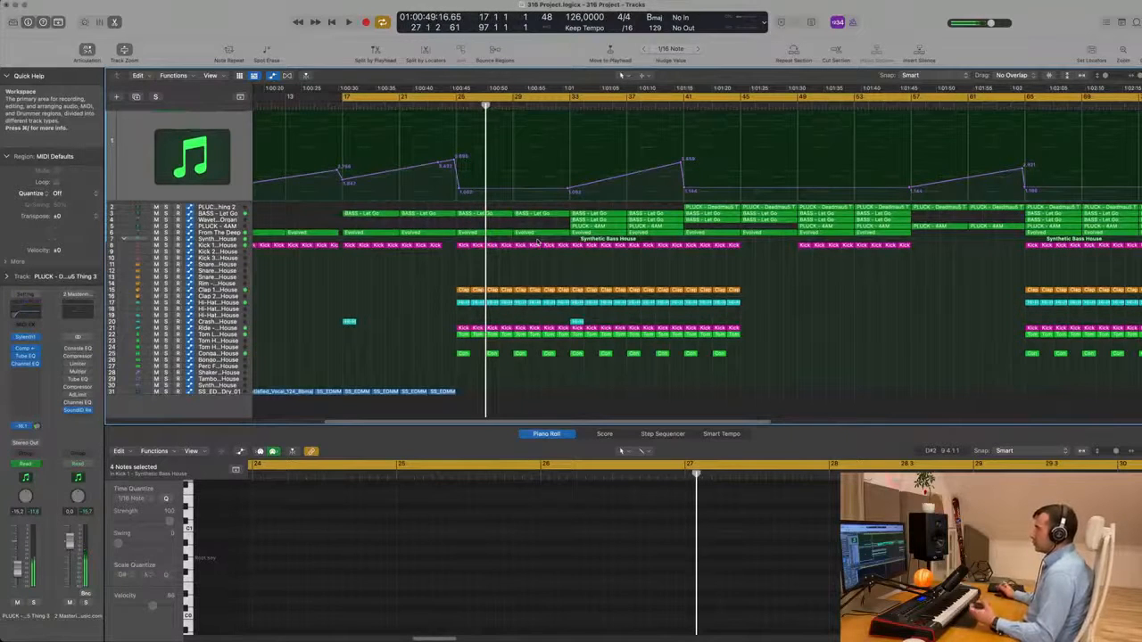
Step: Move the two PLUCK - 4AM regions from bar 33 to bar 25 and play from bar 17
{"action": "left_click_drag", "start_coordinate": [564, 230], "coordinate": [684, 234]}
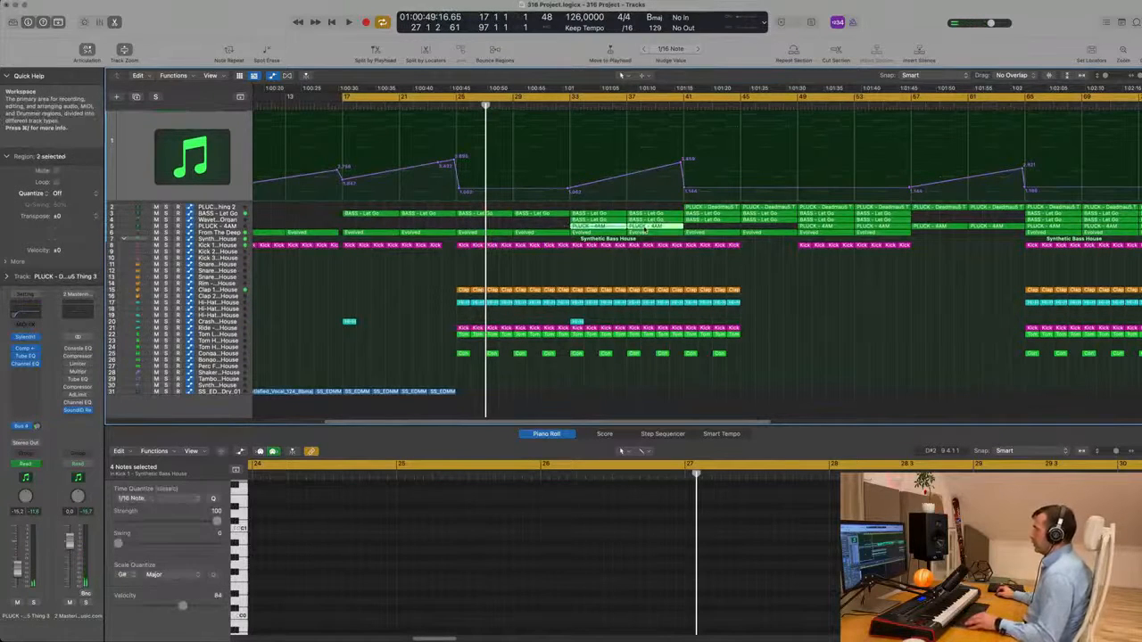
{"action": "left_click_drag", "start_coordinate": [592, 229], "coordinate": [482, 237]}
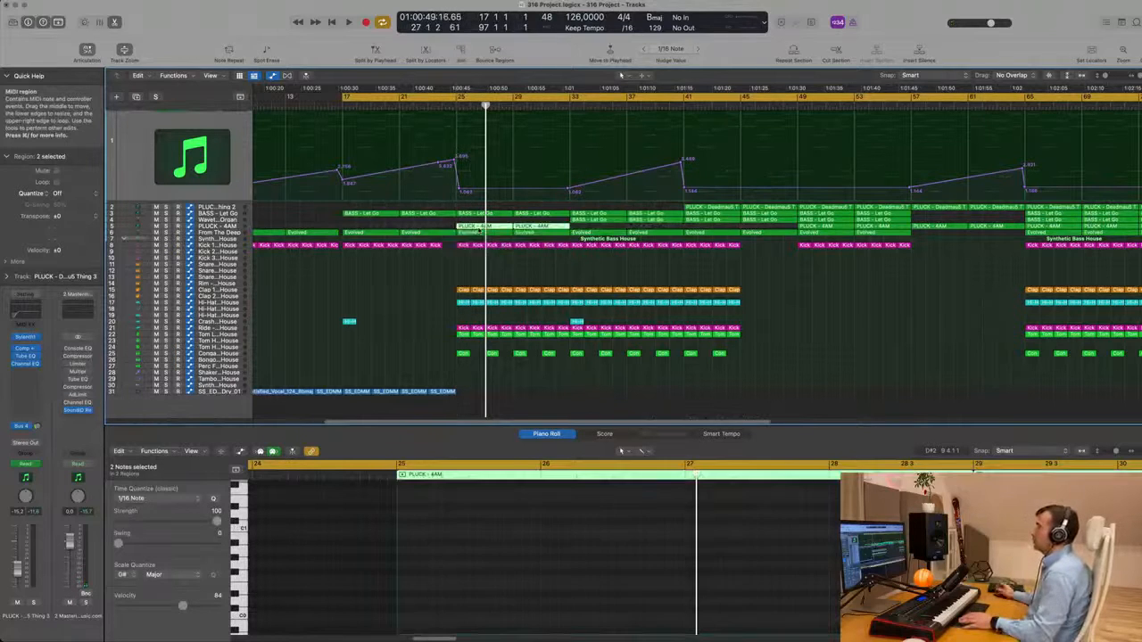
{"action": "key", "text": "space"}
{"action": "key", "text": "super+Left"}
{"action": "key", "text": "super+Left"}
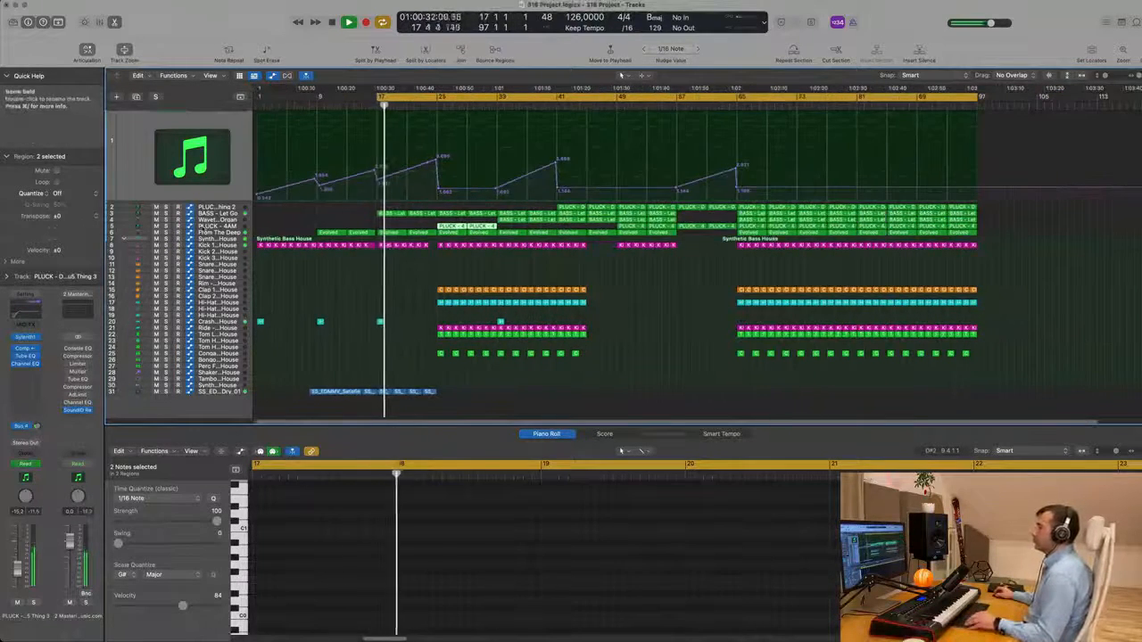
Step: Listen to the PLUCK - 4AM entry and copy its two regions at bar 25 to bar 33
{"action": "left_click", "coordinate": [217, 226]}
{"action": "scroll", "coordinate": [351, 286], "scroll_direction": "up", "scroll_amount": 3}
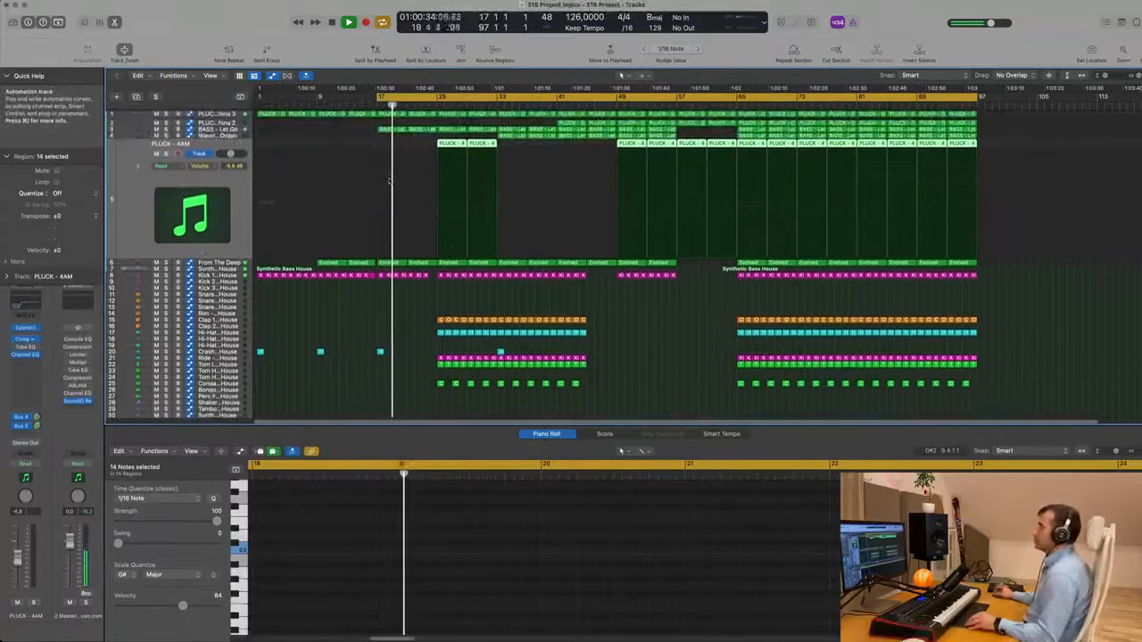
{"action": "key", "text": "super+Right"}
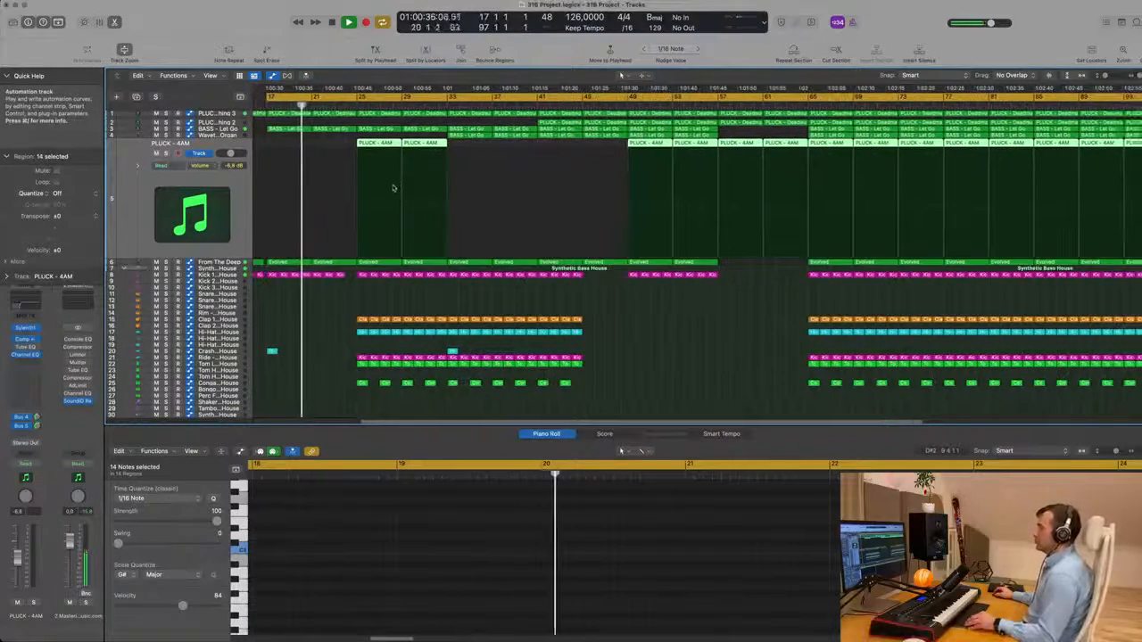
{"action": "key", "text": "super+Left"}
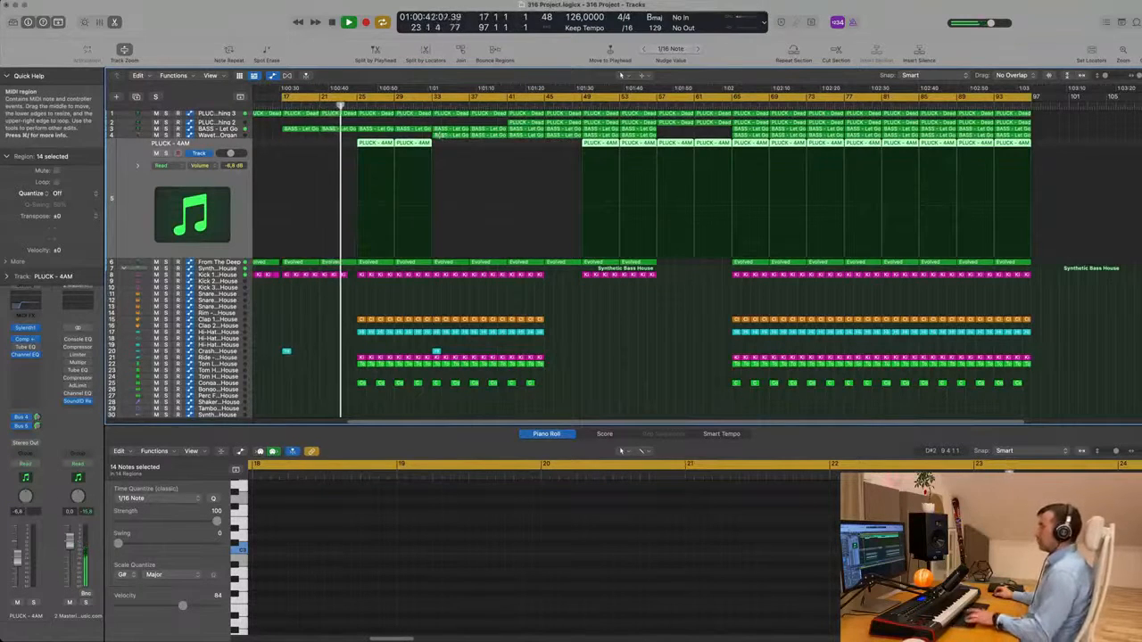
{"action": "key", "text": "super+Right"}
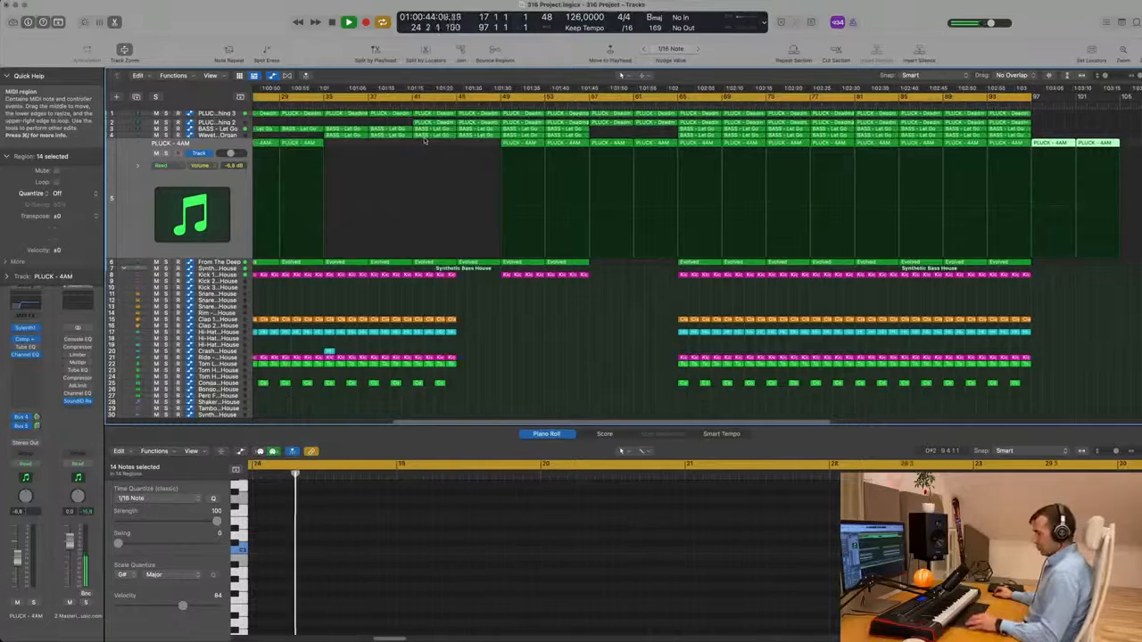
{"action": "key", "text": "semicolon"}
{"action": "key", "text": "super+Left"}
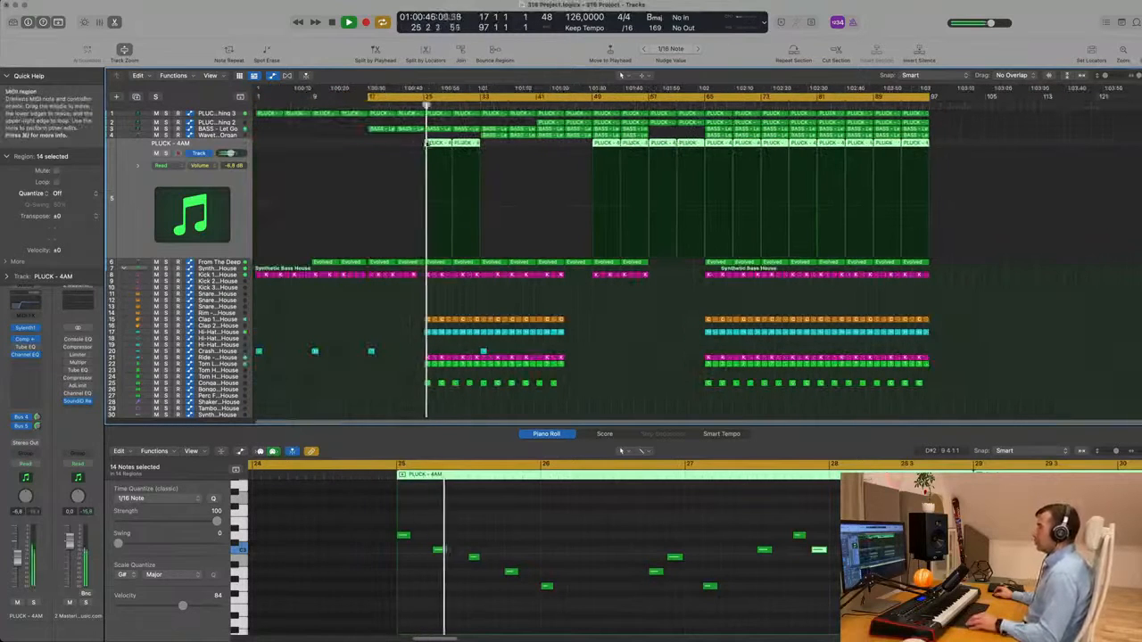
{"action": "left_click", "coordinate": [480, 148]}
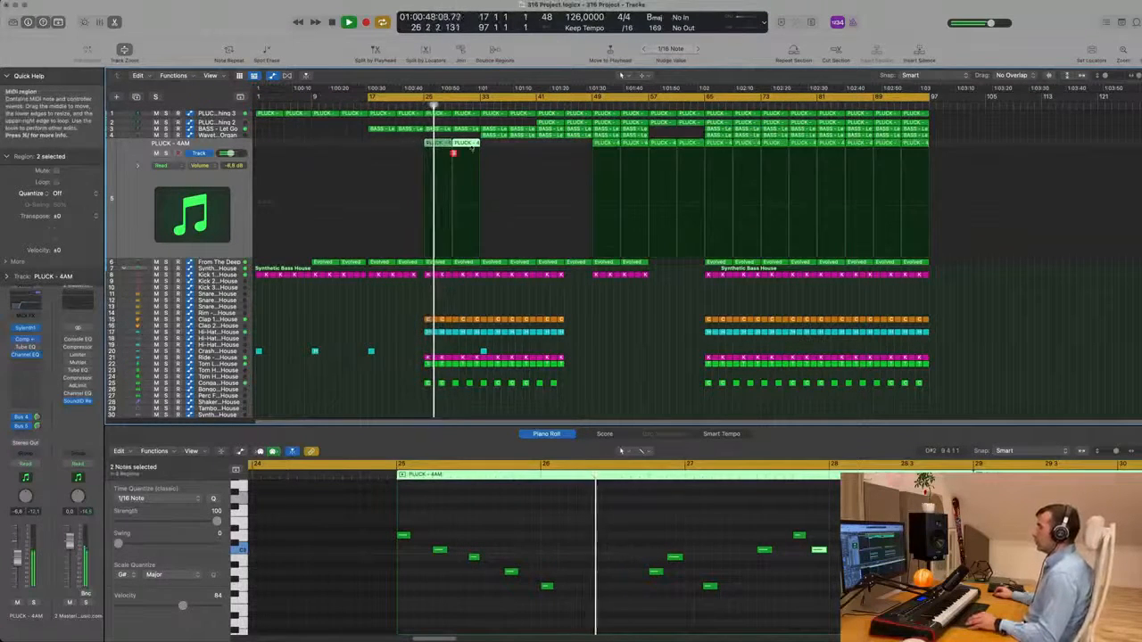
{"action": "left_click_drag", "start_coordinate": [480, 148], "coordinate": [504, 154]}
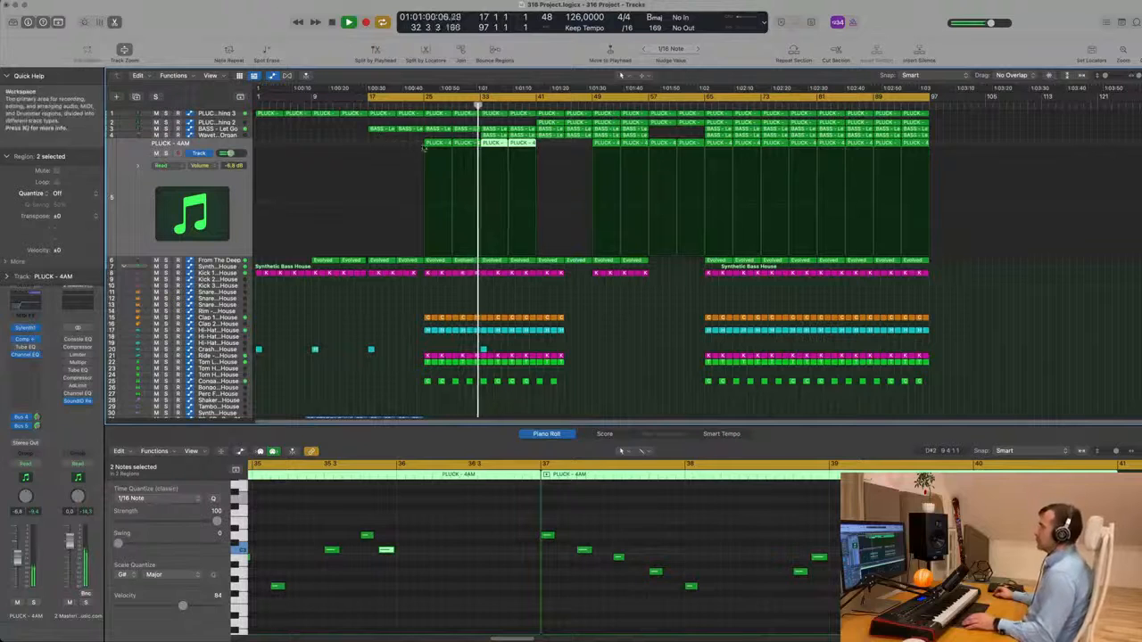
Step: Listen to the Wavetable Organ track soloed and back in the full mix
{"action": "left_click", "coordinate": [221, 134]}
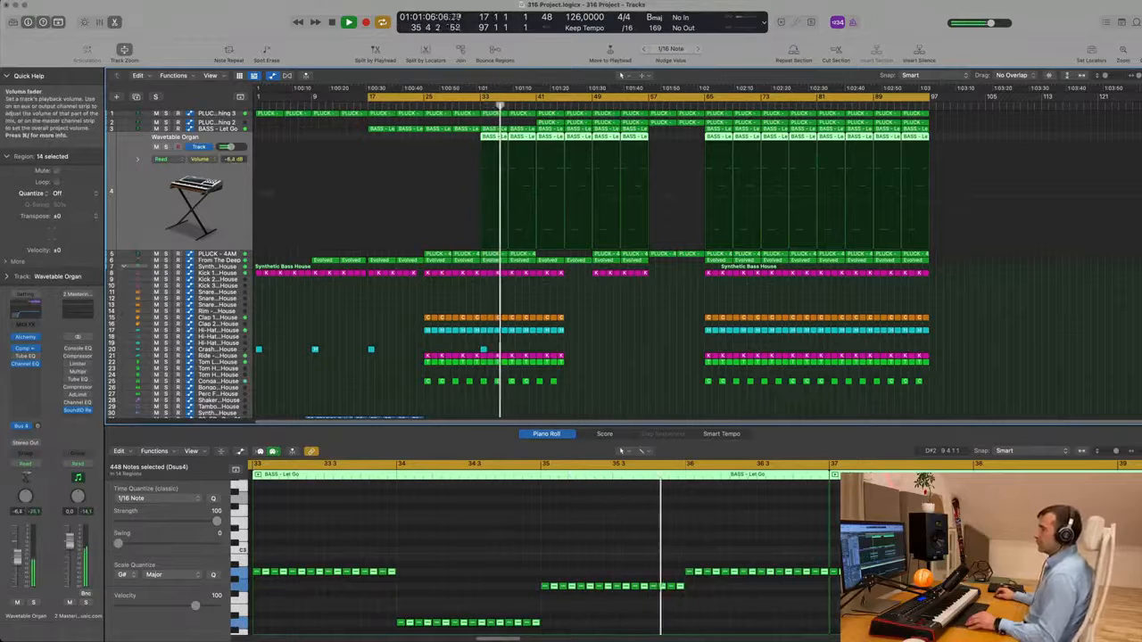
{"action": "left_click", "coordinate": [33, 603]}
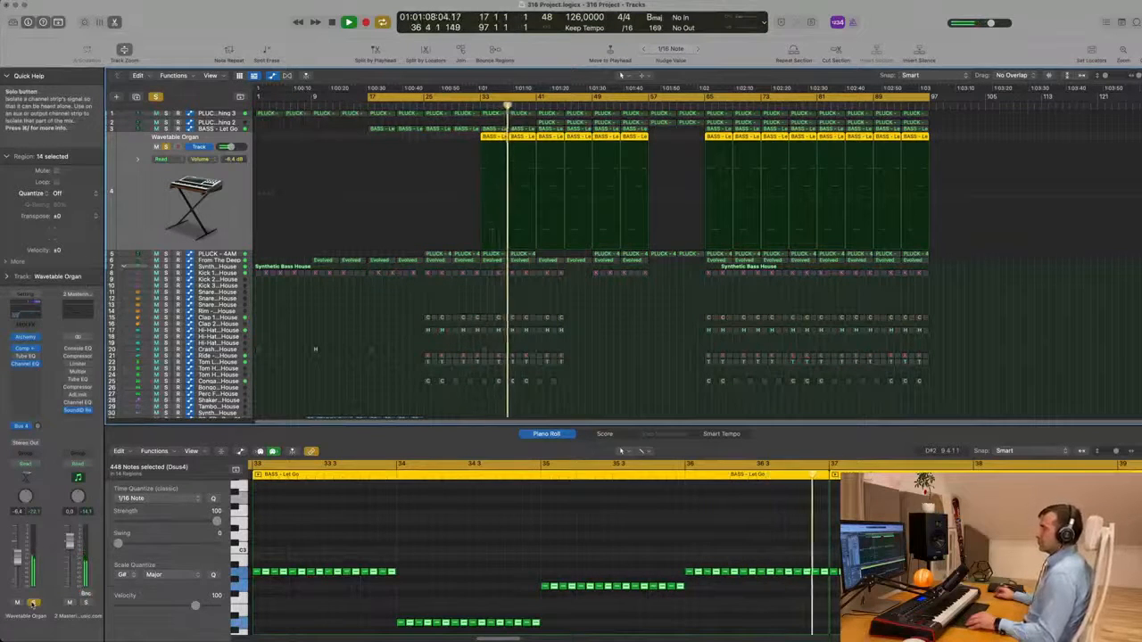
{"action": "left_click", "coordinate": [33, 602]}
{"action": "scroll", "coordinate": [450, 292], "scroll_direction": "down", "scroll_amount": 2}
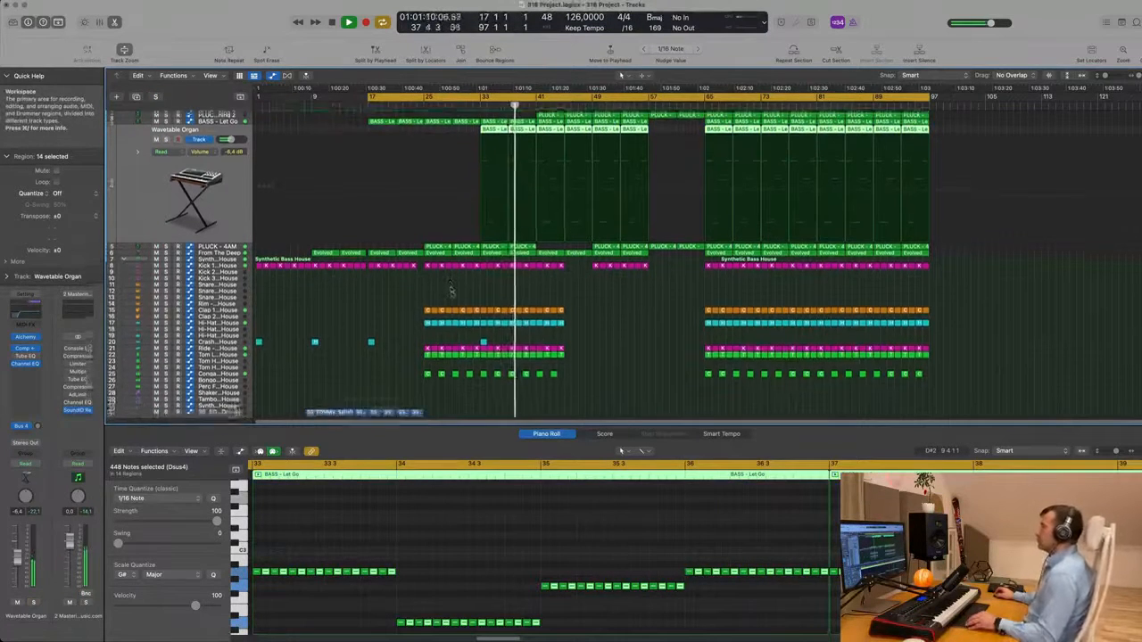
{"action": "scroll", "coordinate": [412, 305], "scroll_direction": "down", "scroll_amount": 2}
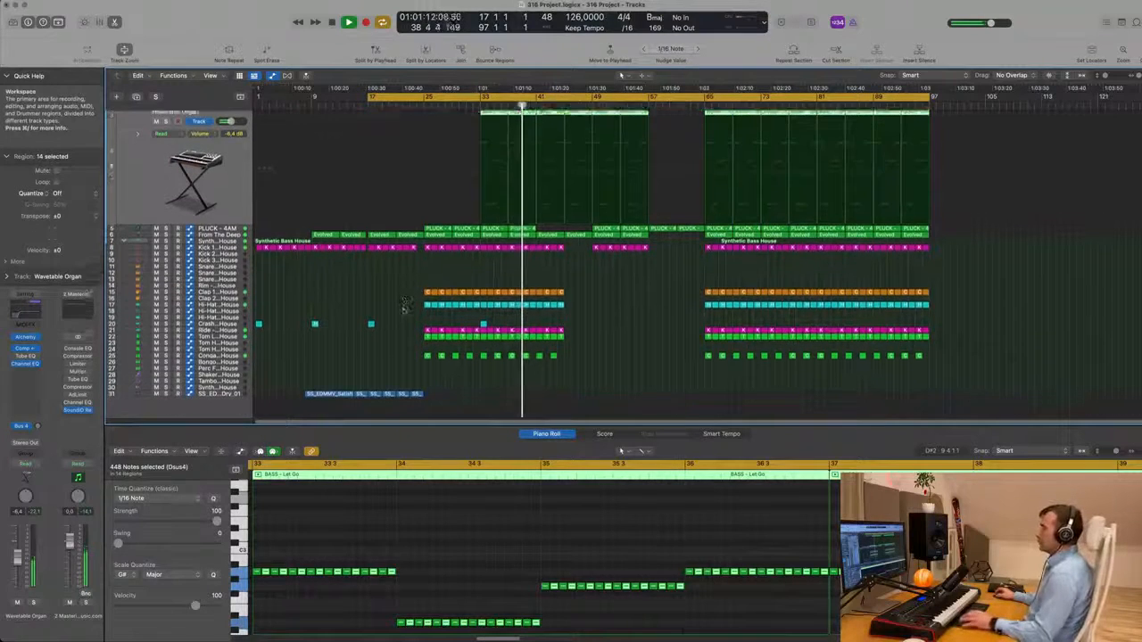
{"action": "key", "text": "space"}
Step: Switch to Finder, import the SS_EDMMV_Satisfied_Vocal_124_Bbmaj_Dry_02.wav loop onto a new track at bar 25, and select that track
{"action": "left_click", "coordinate": [213, 372]}
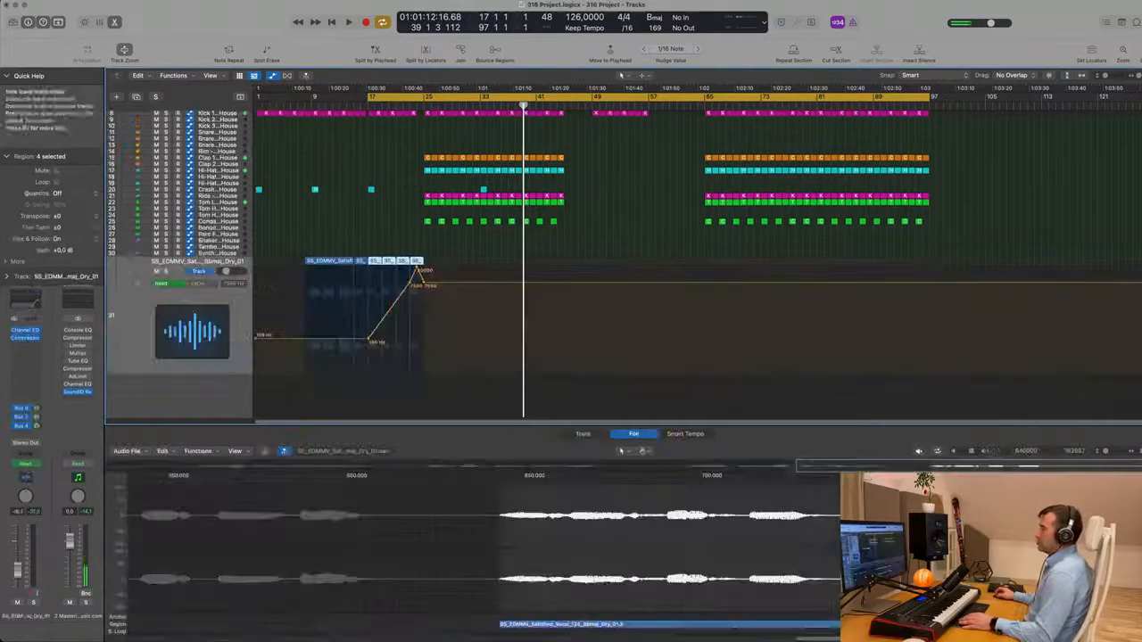
{"action": "left_click", "coordinate": [74, 620]}
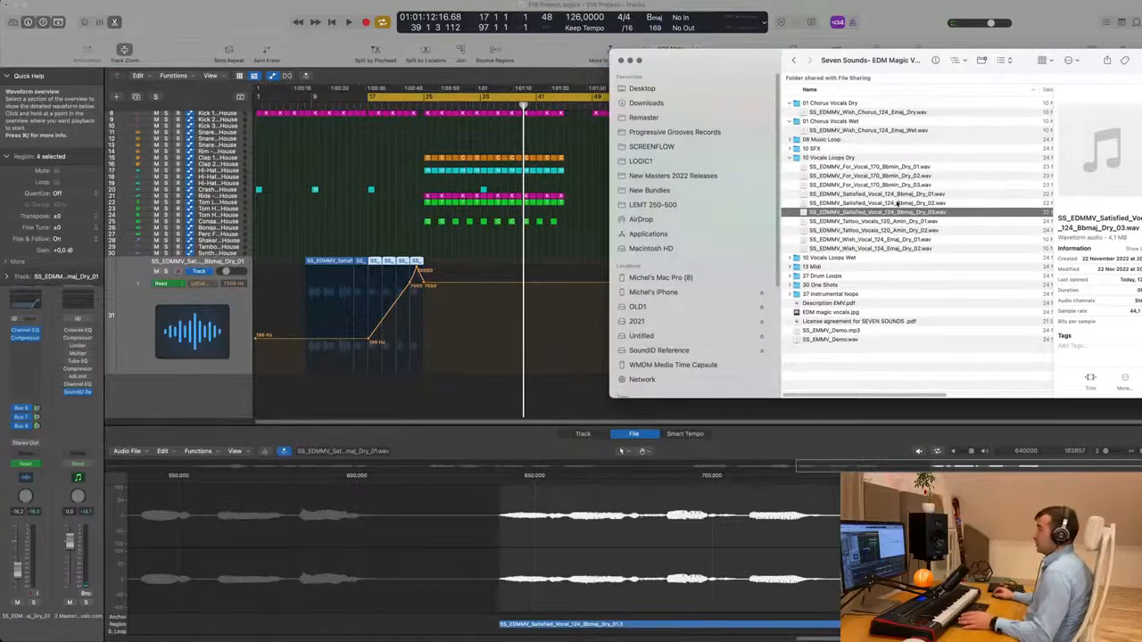
{"action": "left_click_drag", "start_coordinate": [568, 324], "coordinate": [425, 379]}
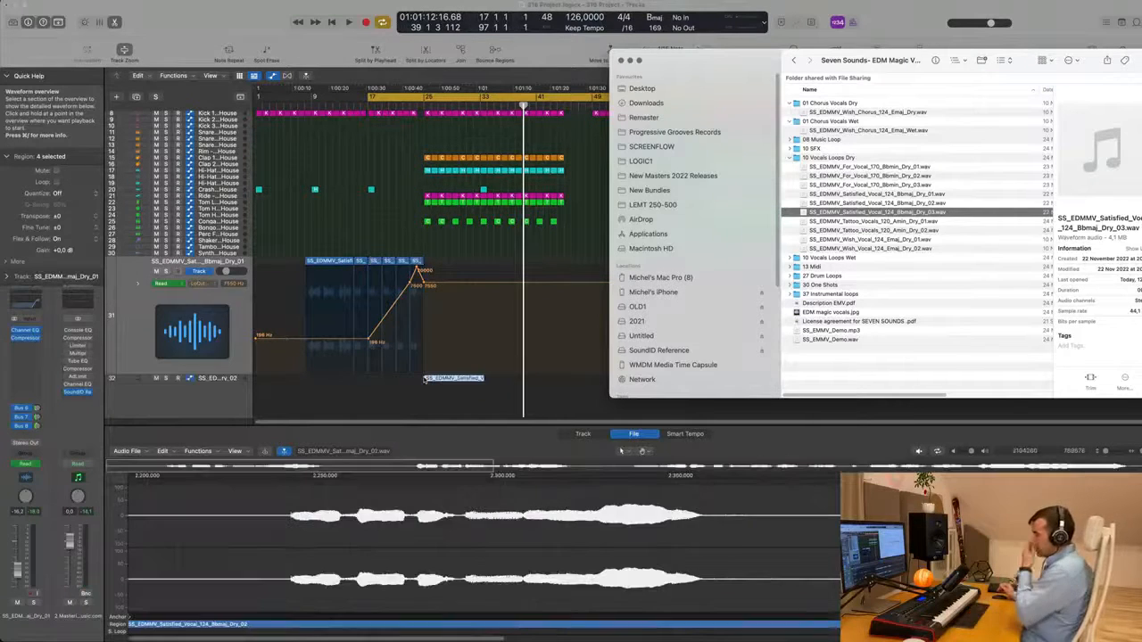
{"action": "left_click", "coordinate": [215, 380]}
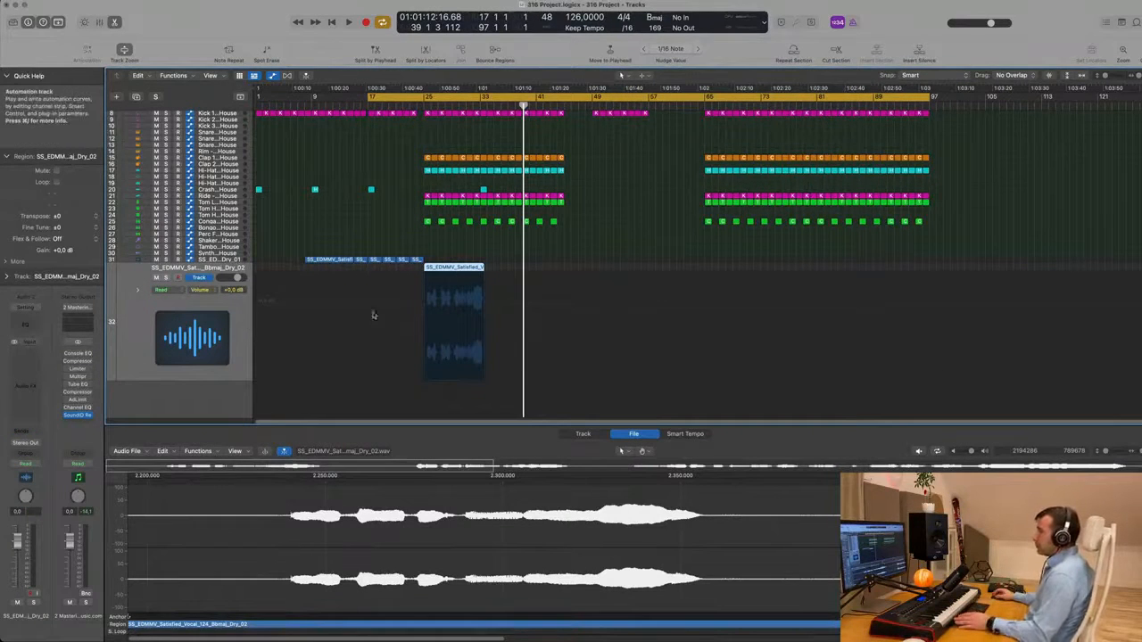
Step: Enable Flex on the new Dry_02 vocal track and set its mode to Flex Time - Tempophone (FX)
{"action": "left_click", "coordinate": [578, 434]}
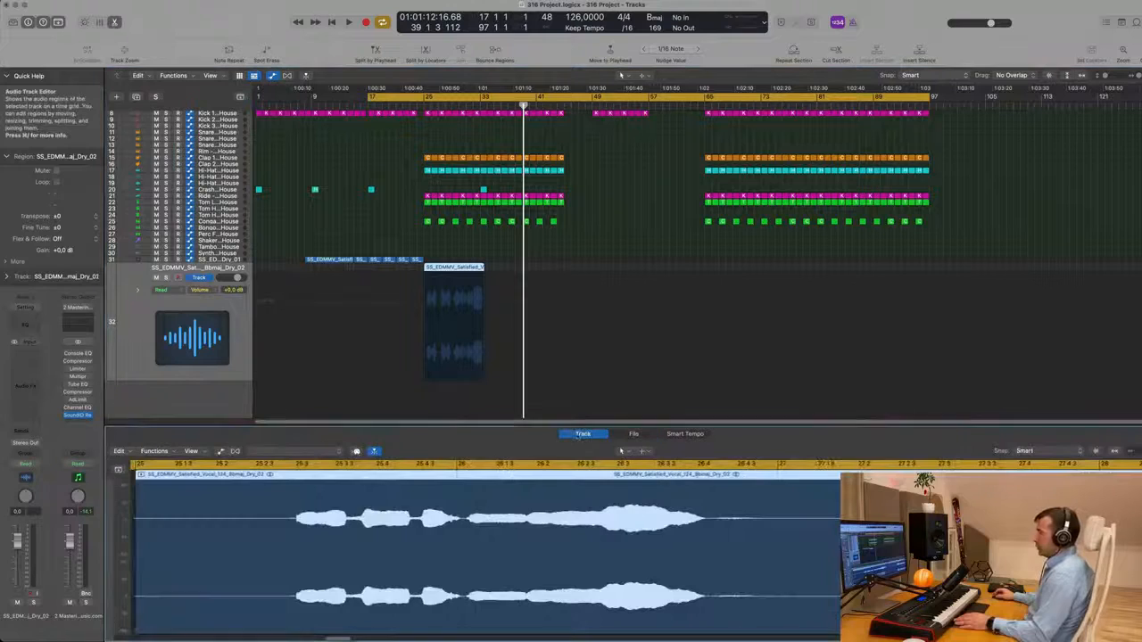
{"action": "left_click", "coordinate": [235, 452]}
{"action": "left_click", "coordinate": [608, 232]}
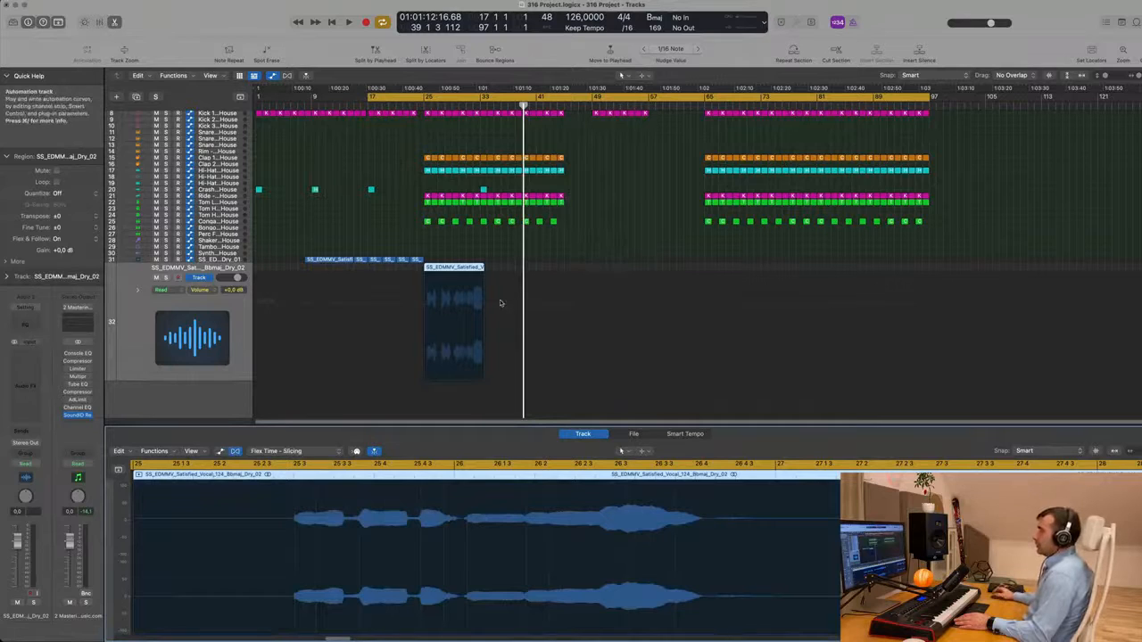
{"action": "left_click", "coordinate": [279, 453]}
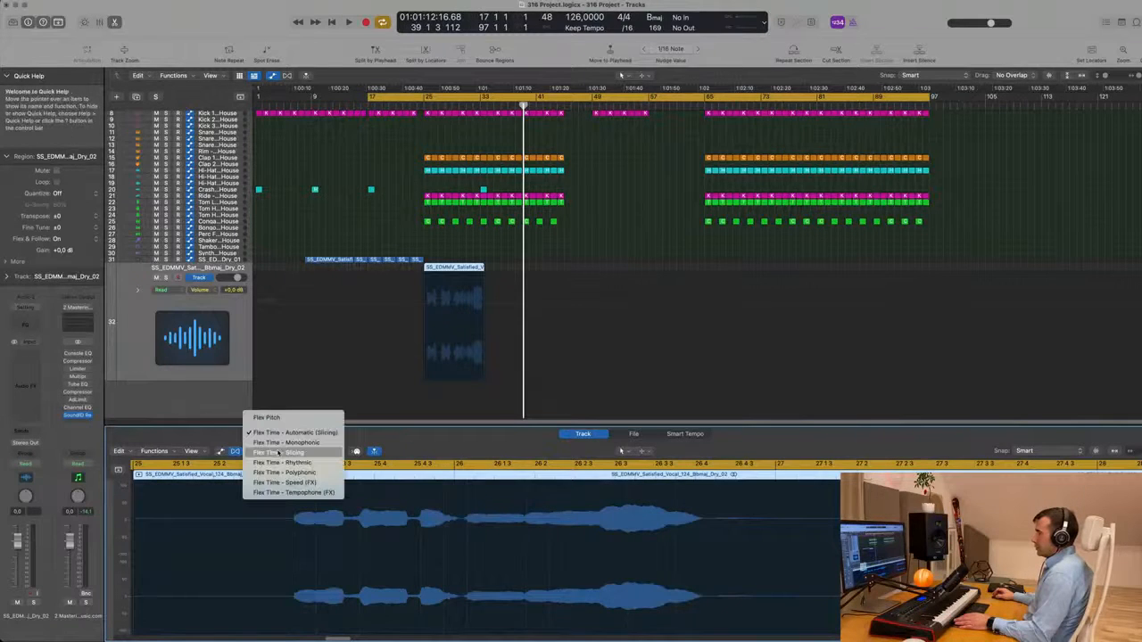
{"action": "left_click", "coordinate": [287, 493]}
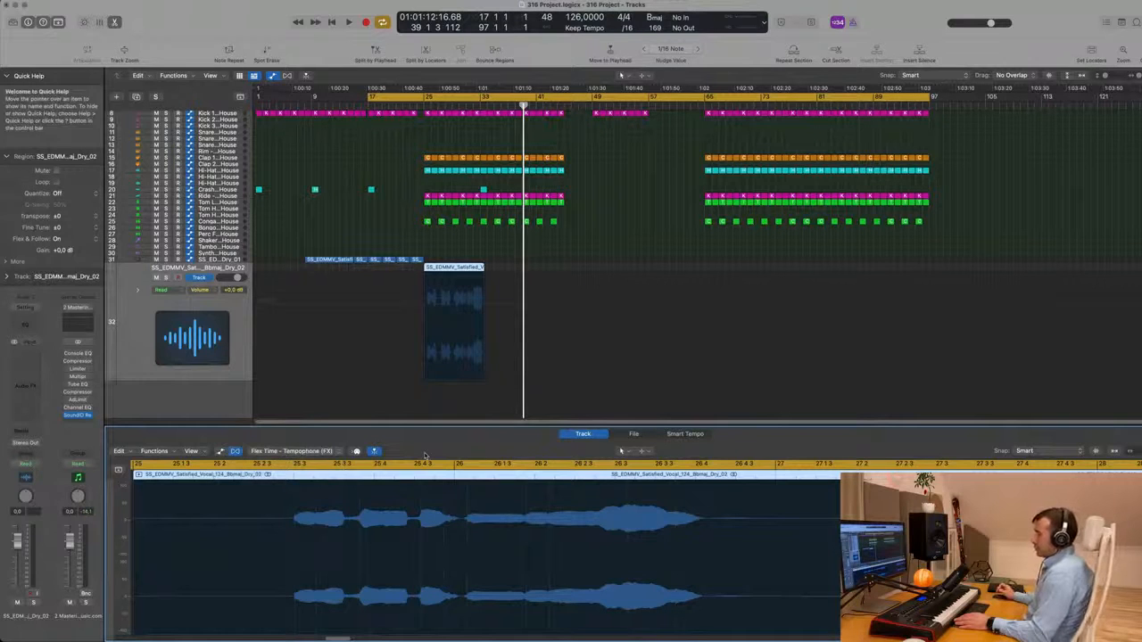
Step: Time-stretch the Dry_02 vocal audio file from 124 to 126 bpm with the Time and Pitch Machine, then close it
{"action": "left_click", "coordinate": [633, 435]}
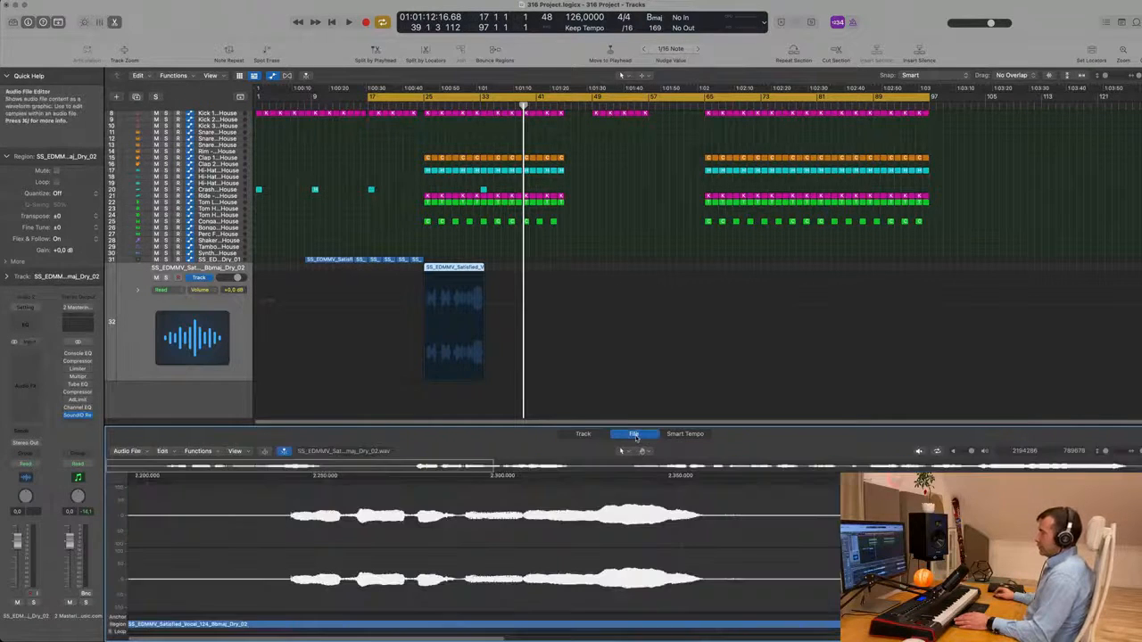
{"action": "left_click", "coordinate": [200, 451]}
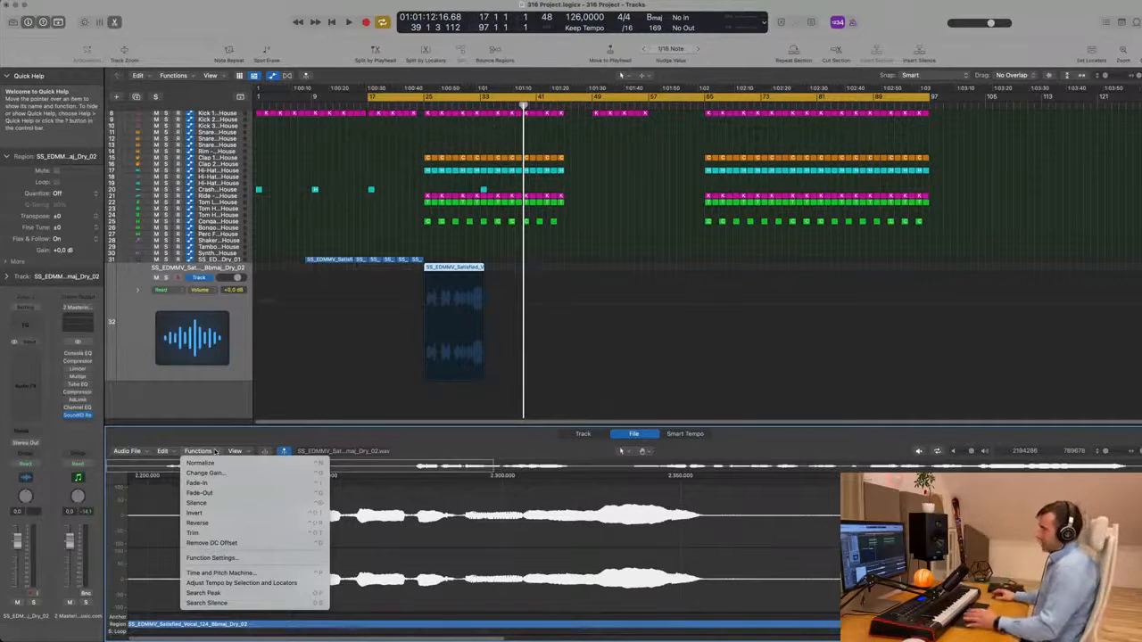
{"action": "left_click", "coordinate": [222, 573]}
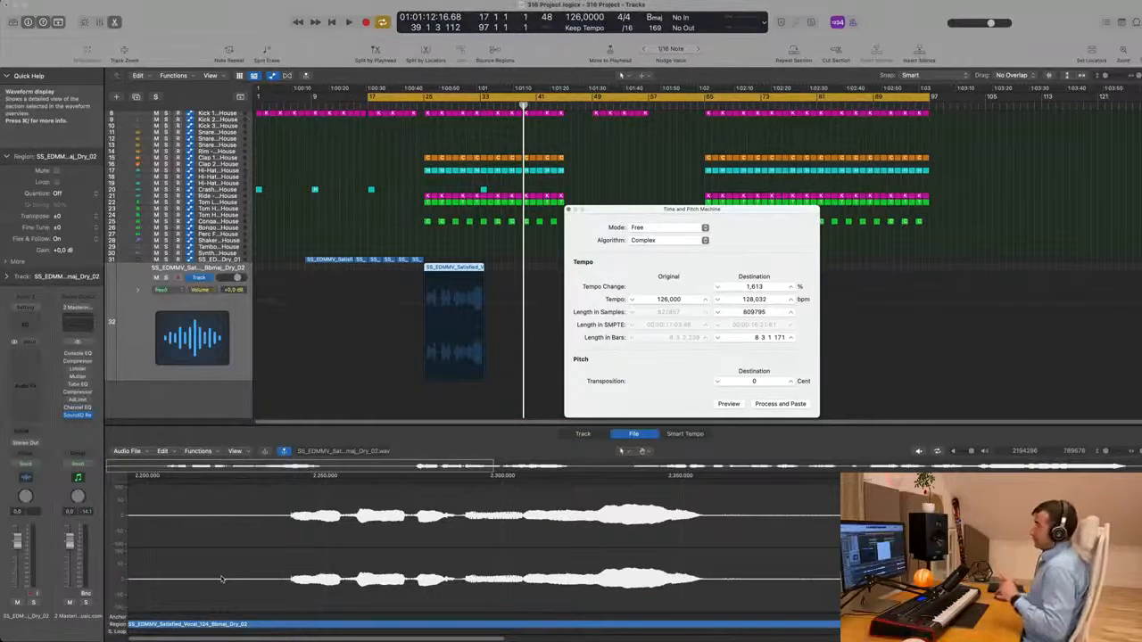
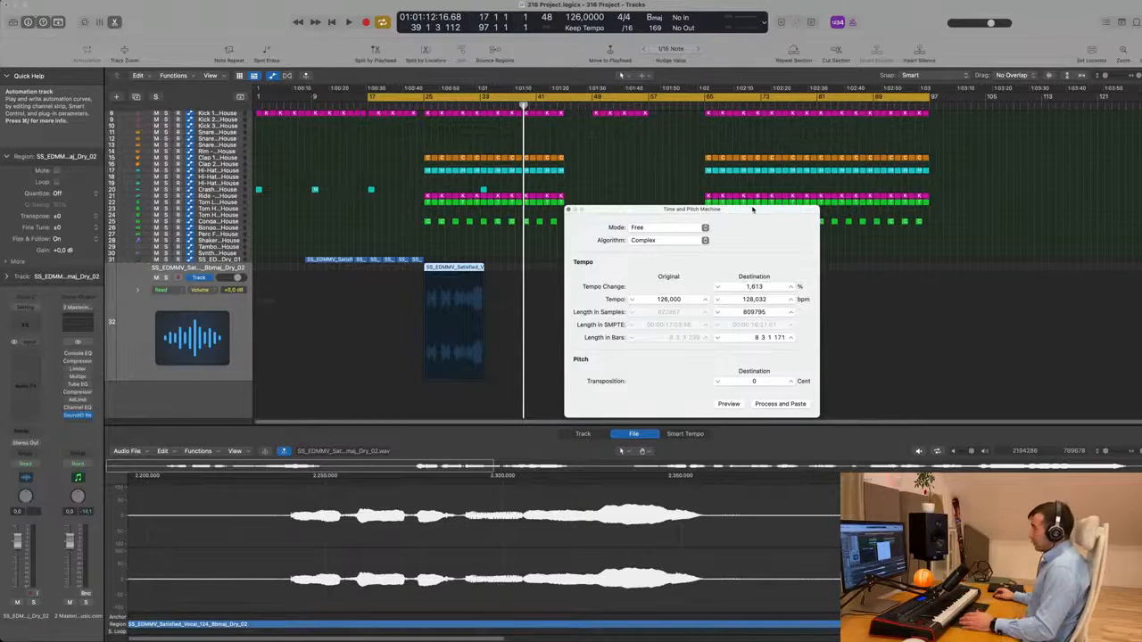
{"action": "mouse_move", "coordinate": [752, 210]}
{"action": "left_mouse_down"}
{"action": "mouse_move", "coordinate": [734, 196]}
{"action": "mouse_move", "coordinate": [752, 192]}
{"action": "left_mouse_up"}
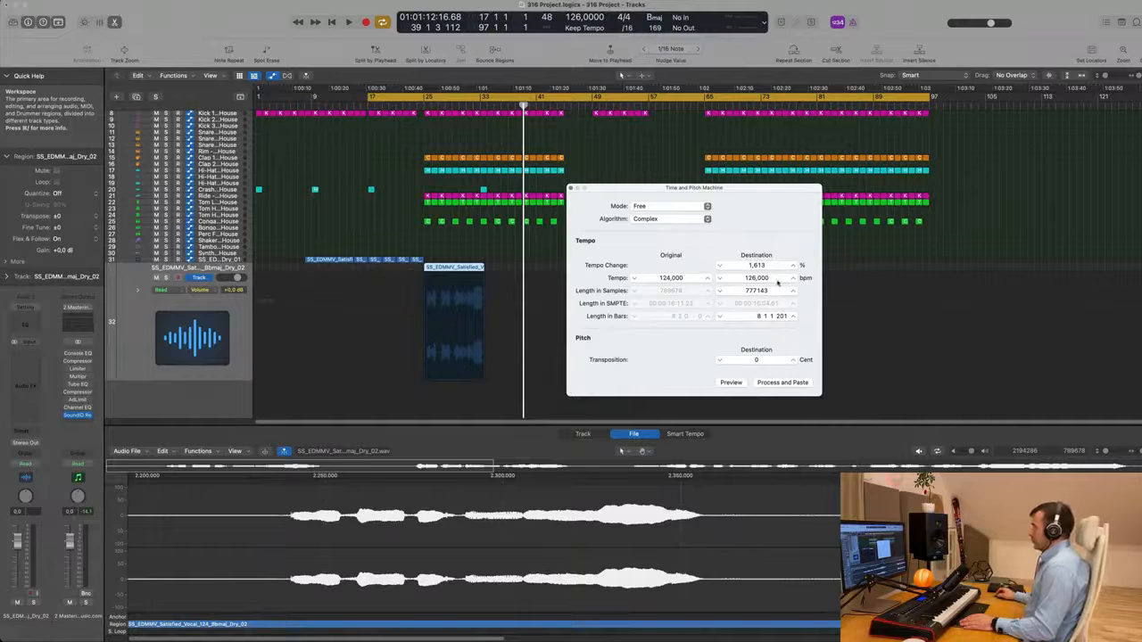
{"action": "left_click", "coordinate": [789, 382]}
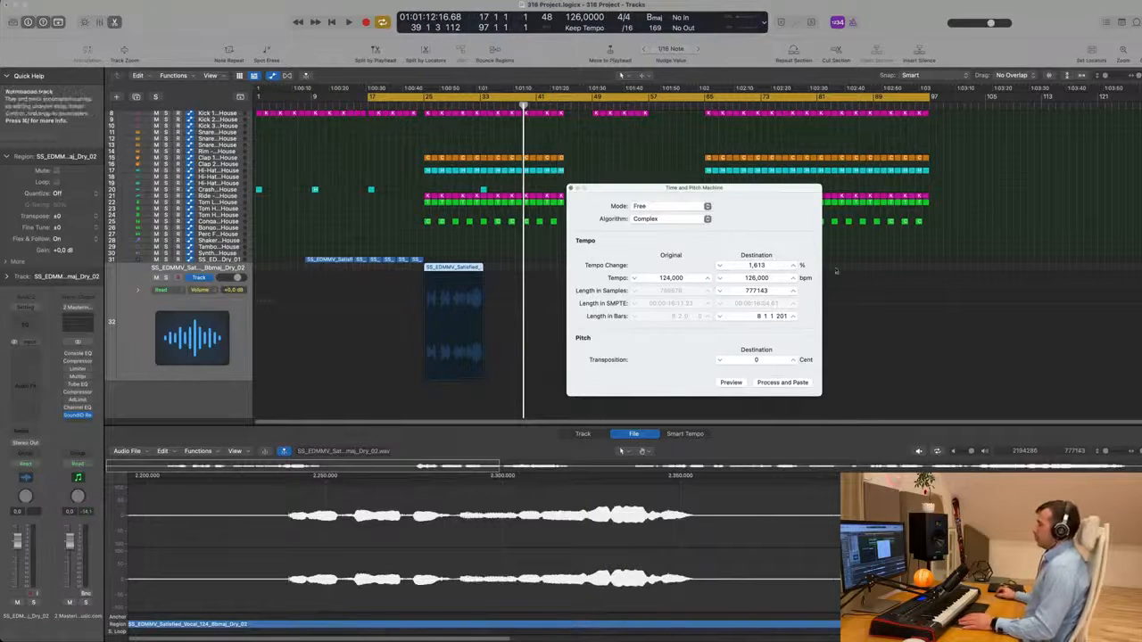
{"action": "left_click", "coordinate": [571, 188]}
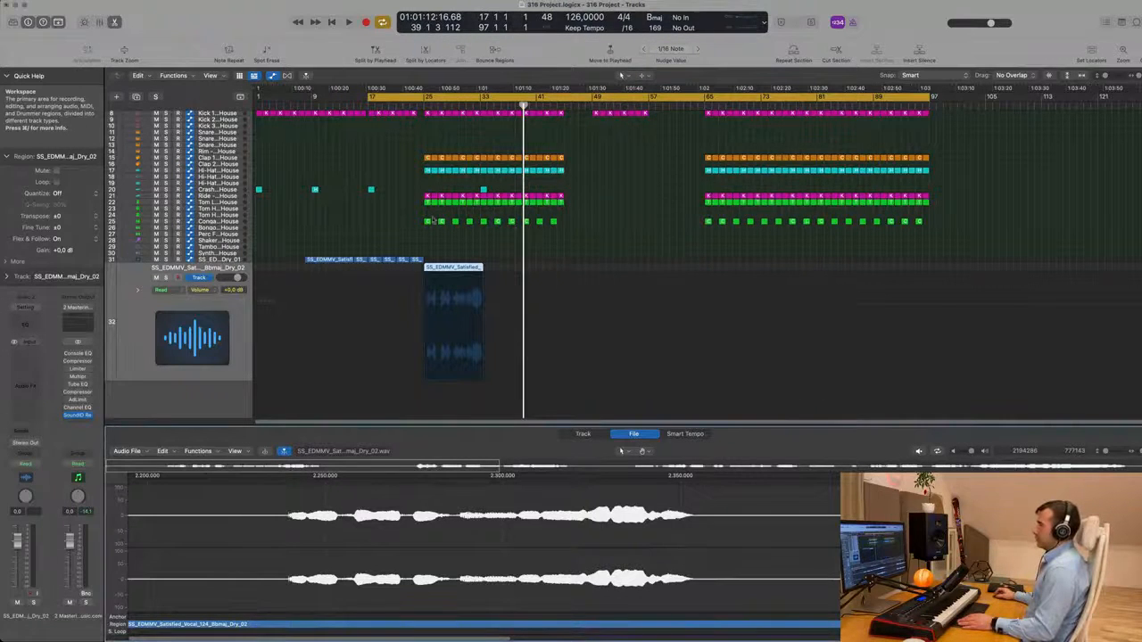
Step: Set the cycle range to start at bar 25 and lower the Dry_02 vocal track's volume to -10.6 dB during playback
{"action": "left_click_drag", "start_coordinate": [371, 95], "coordinate": [416, 181]}
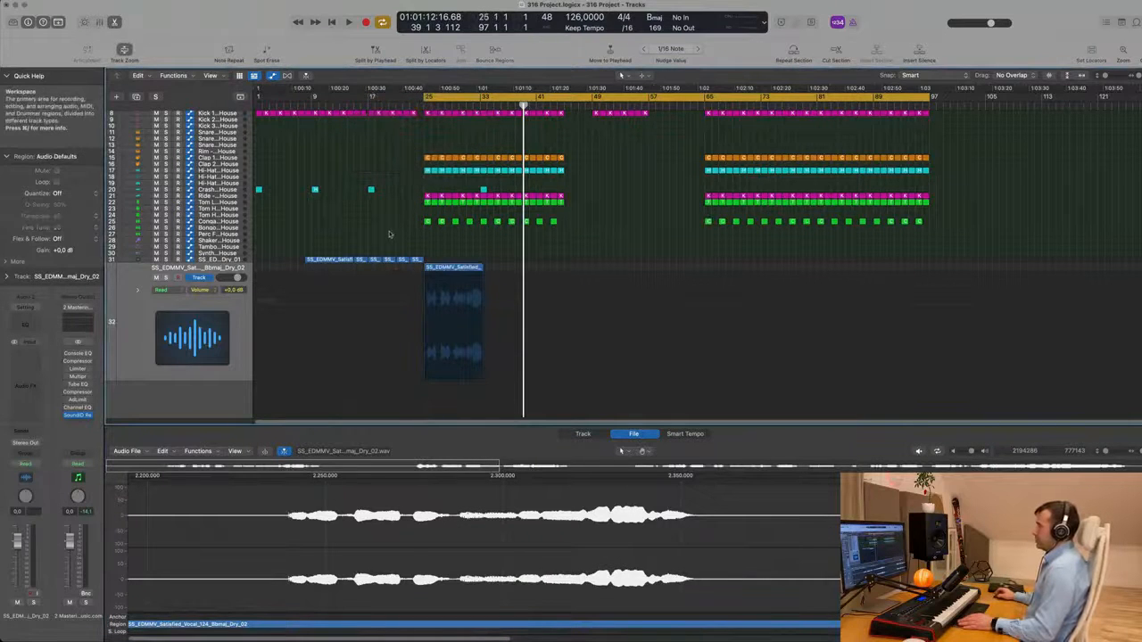
{"action": "scroll", "coordinate": [384, 237], "scroll_direction": "up", "scroll_amount": 3}
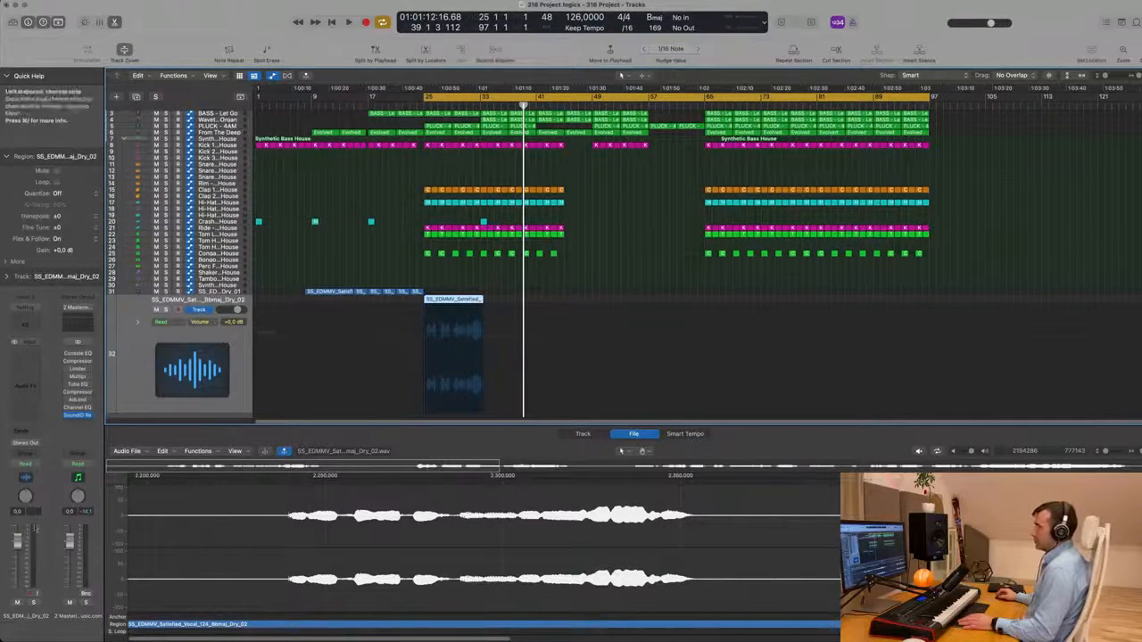
{"action": "key", "text": "space"}
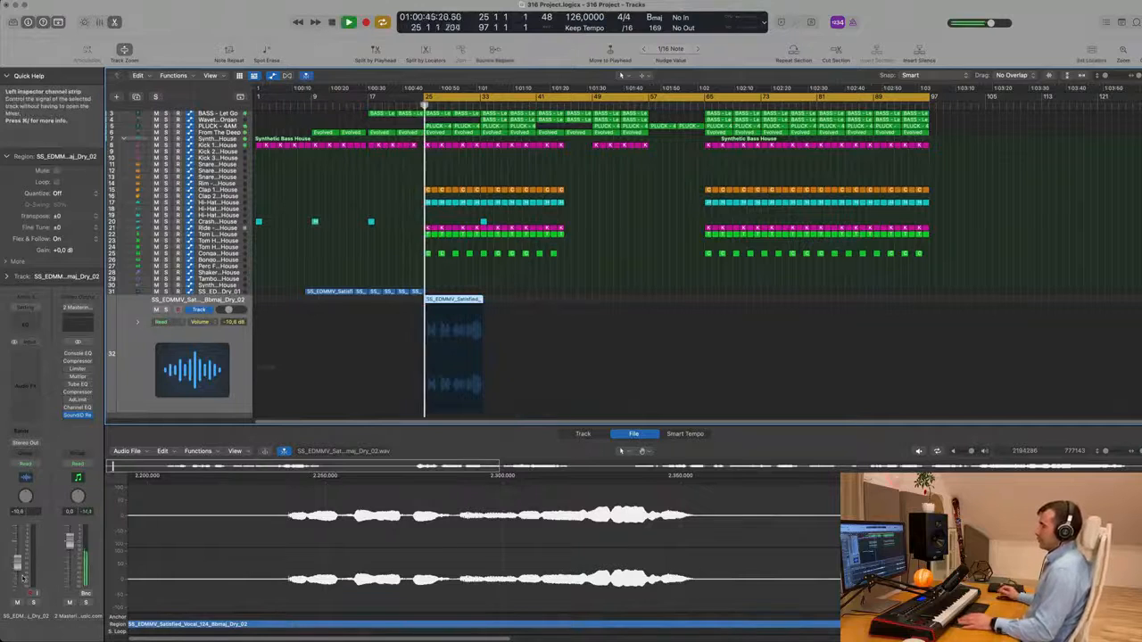
Step: Shift the Dry_02 vocal region earlier so its first phrase falls at bar 25 and it ends at bar 33, checking by playback
{"action": "scroll", "coordinate": [335, 373], "scroll_direction": "up", "scroll_amount": 5}
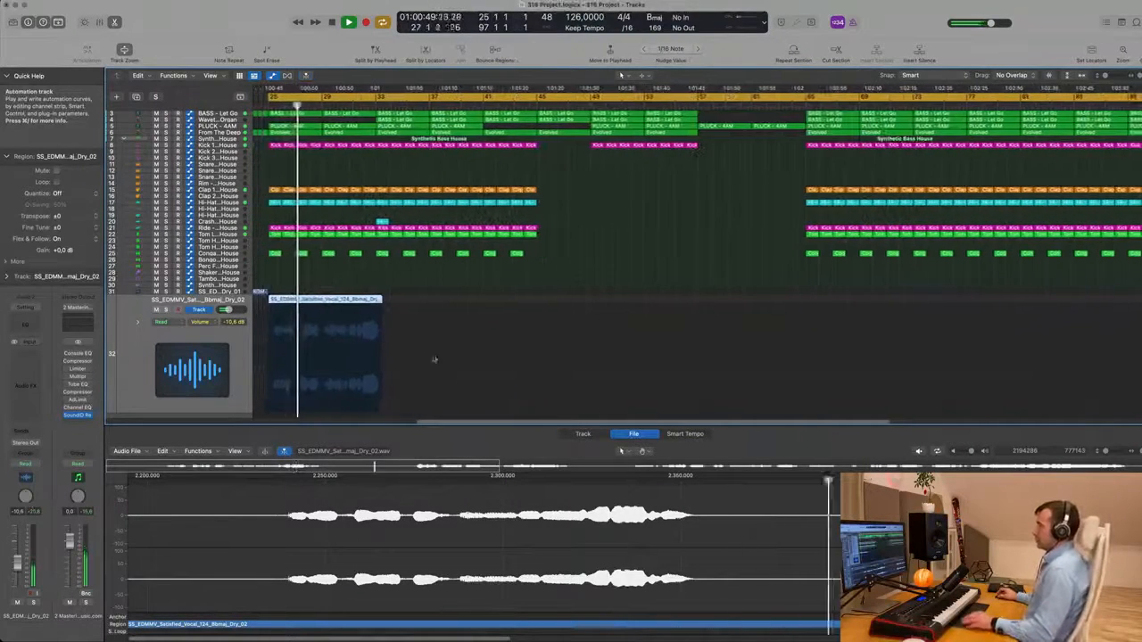
{"action": "scroll", "coordinate": [473, 330], "scroll_direction": "left", "scroll_amount": 5}
{"action": "key", "text": "space"}
{"action": "left_click_drag", "start_coordinate": [537, 300], "coordinate": [527, 301]}
{"action": "scroll", "coordinate": [478, 329], "scroll_direction": "up", "scroll_amount": 6}
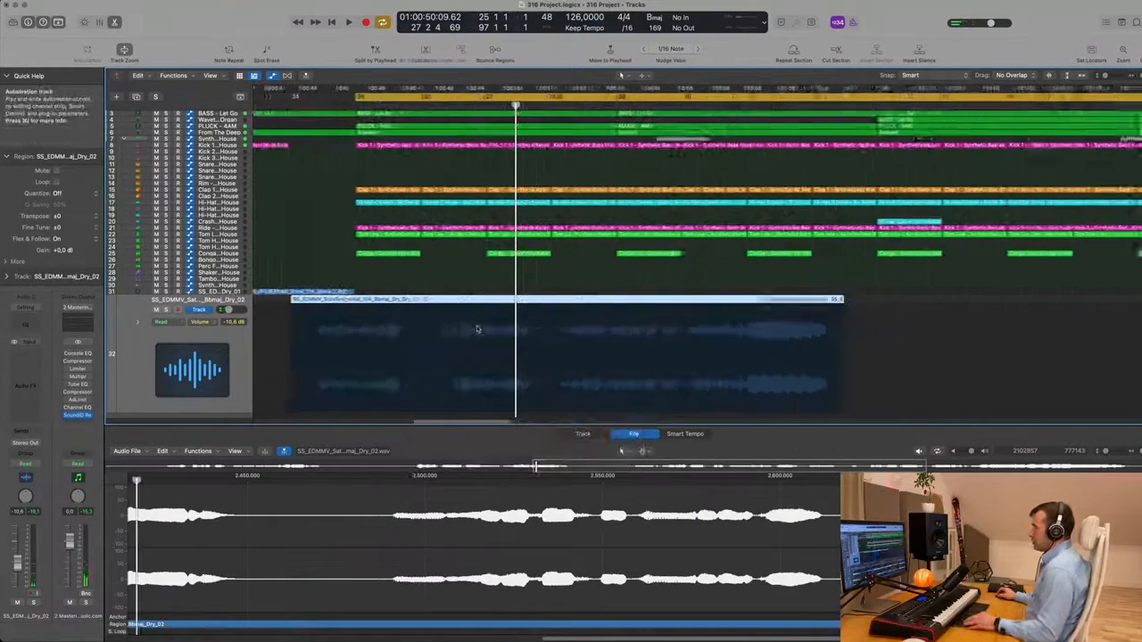
{"action": "scroll", "coordinate": [476, 329], "scroll_direction": "down", "scroll_amount": 2}
{"action": "left_click_drag", "start_coordinate": [402, 304], "coordinate": [444, 304]}
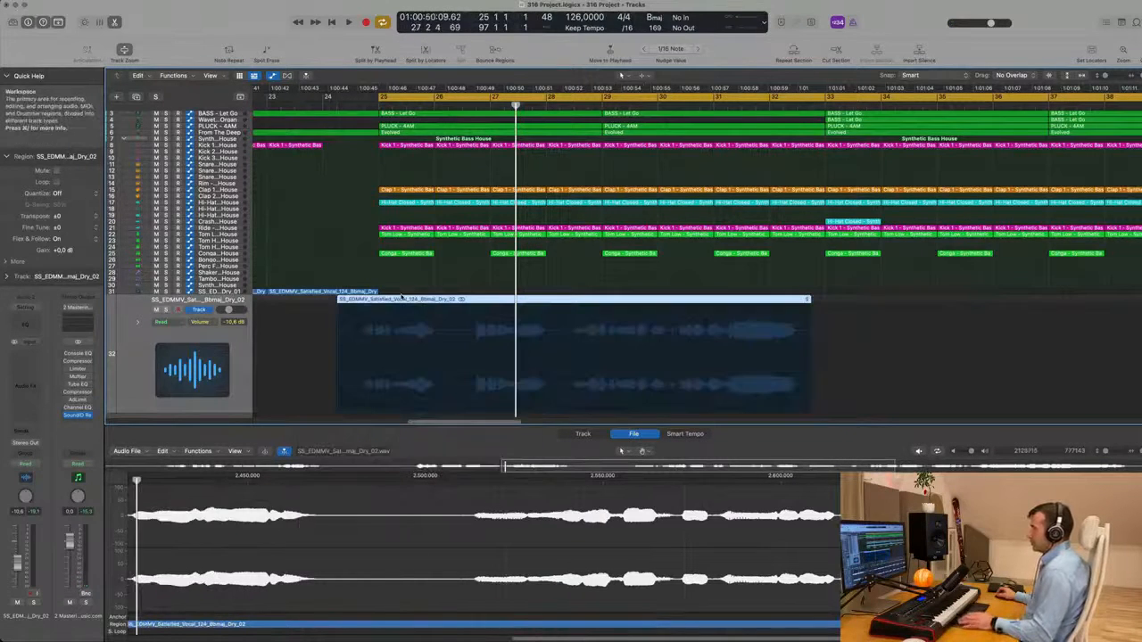
{"action": "key", "text": "space"}
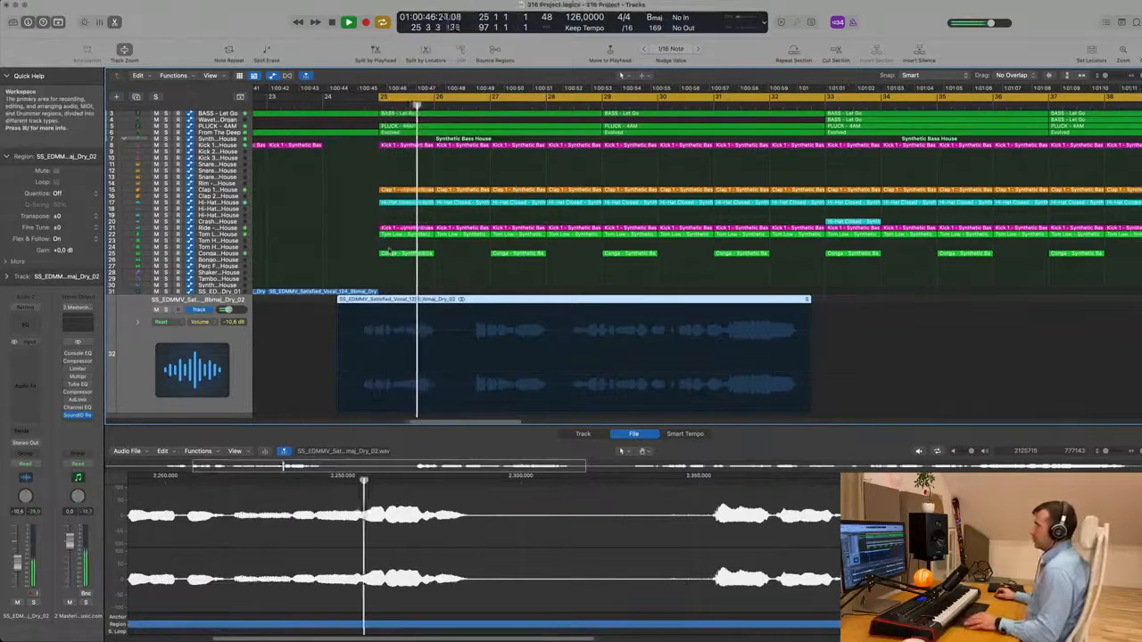
{"action": "key", "text": "space"}
{"action": "left_click_drag", "start_coordinate": [427, 304], "coordinate": [440, 302]}
{"action": "key", "text": "space"}
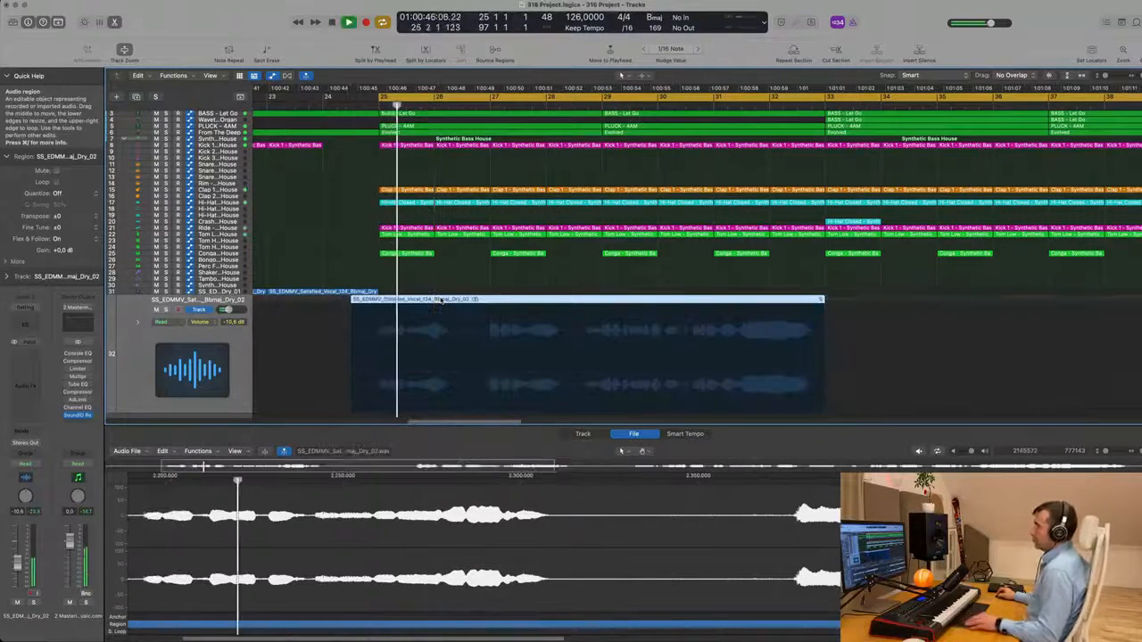
Step: Listen to the repositioned Dry_02 vocal and trim the region's start to bar 25
{"action": "key", "text": "super+Left"}
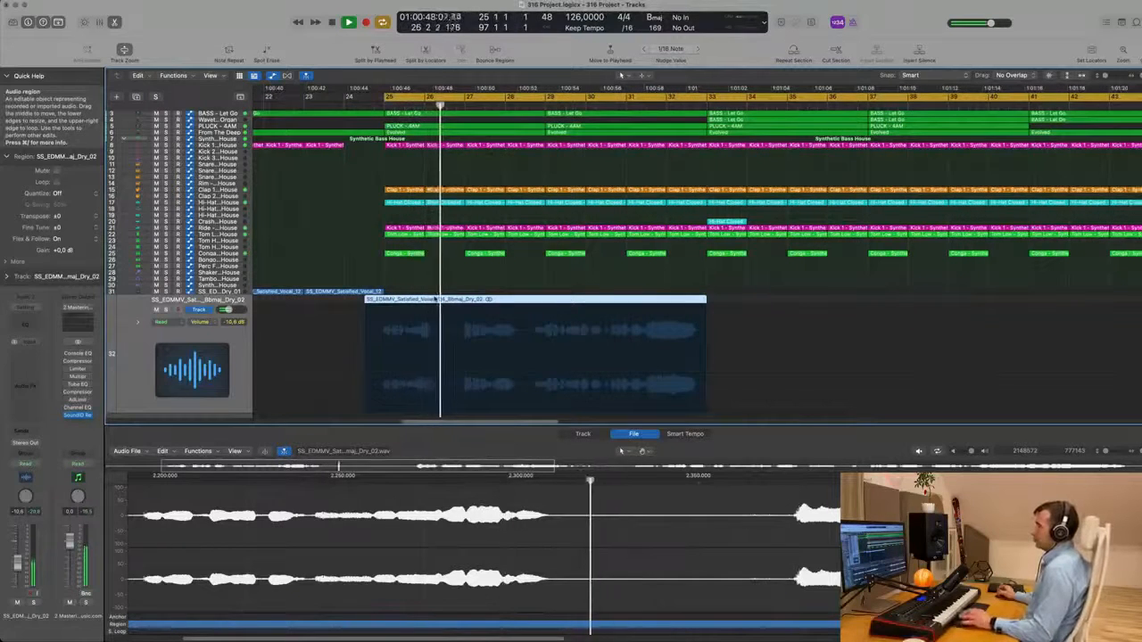
{"action": "key", "text": "super+Right"}
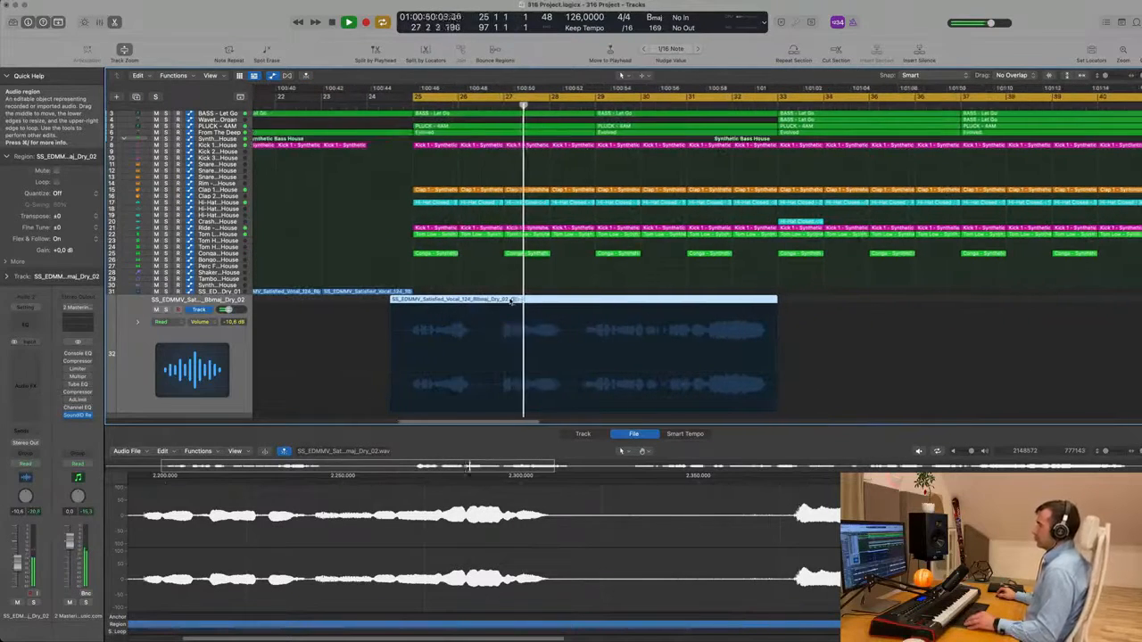
{"action": "key", "text": "super+Left"}
{"action": "key", "text": "super+Left"}
{"action": "key", "text": "super+Left"}
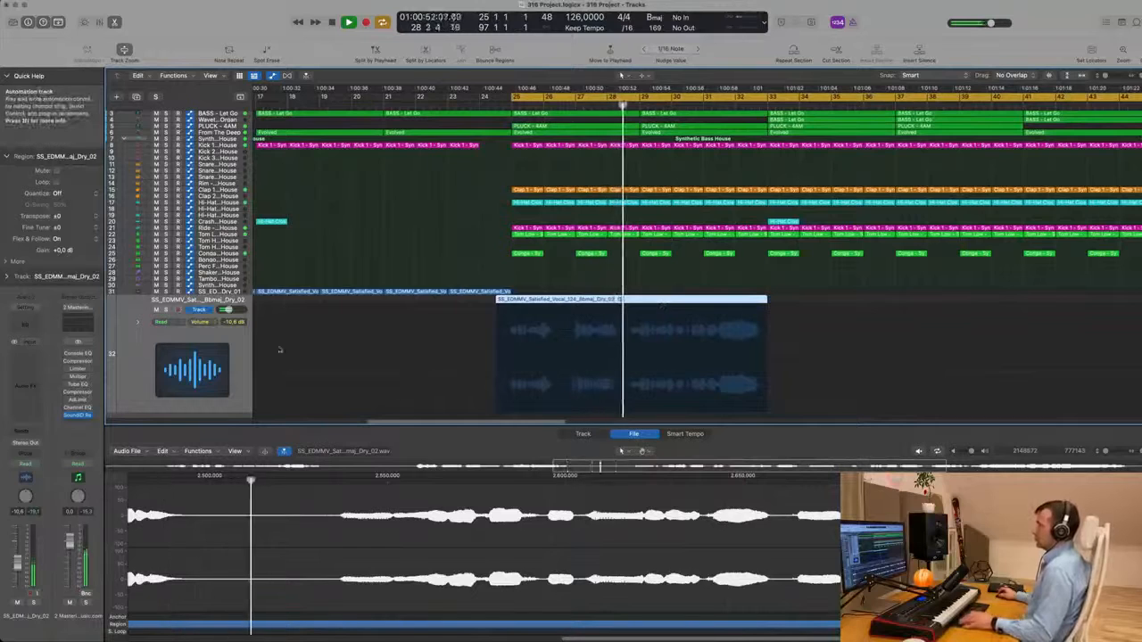
{"action": "left_click", "coordinate": [511, 302]}
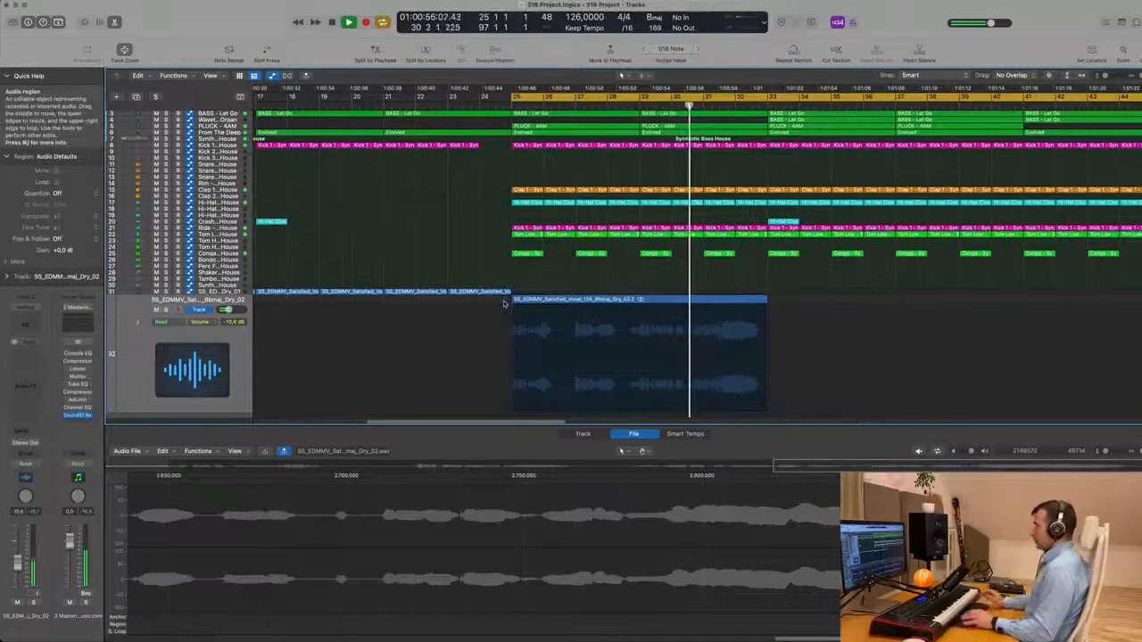
Step: Duplicate the Dry_01 vocal track, copy the Dry_02 region onto it at bar 25, and mute the original Dry_02 track
{"action": "scroll", "coordinate": [627, 262], "scroll_direction": "down", "scroll_amount": 2}
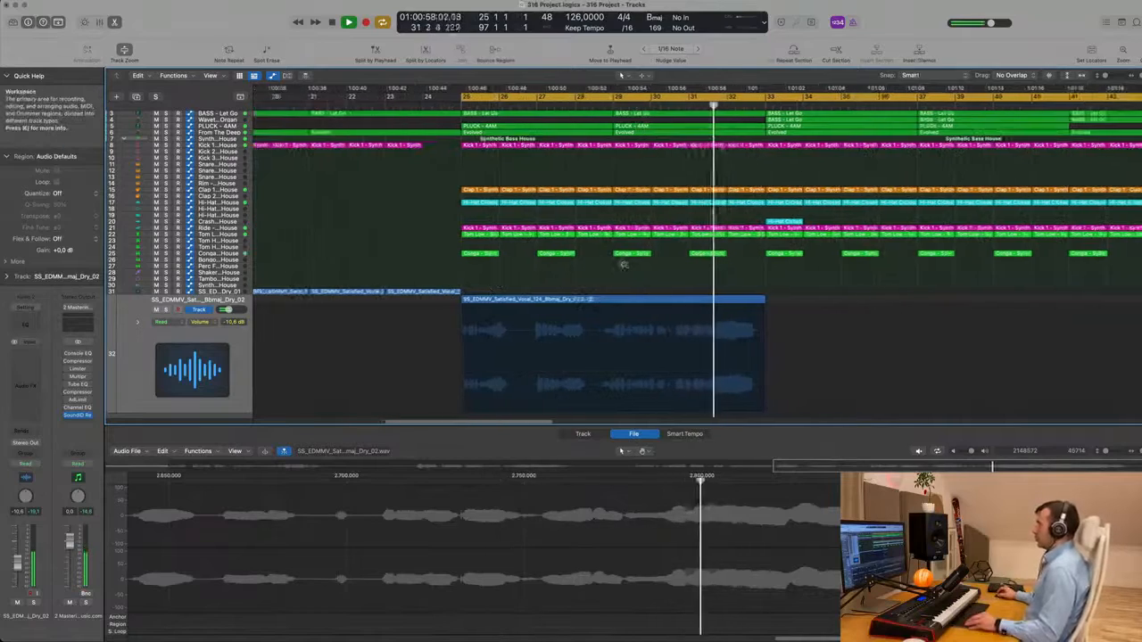
{"action": "scroll", "coordinate": [623, 264], "scroll_direction": "down", "scroll_amount": 5}
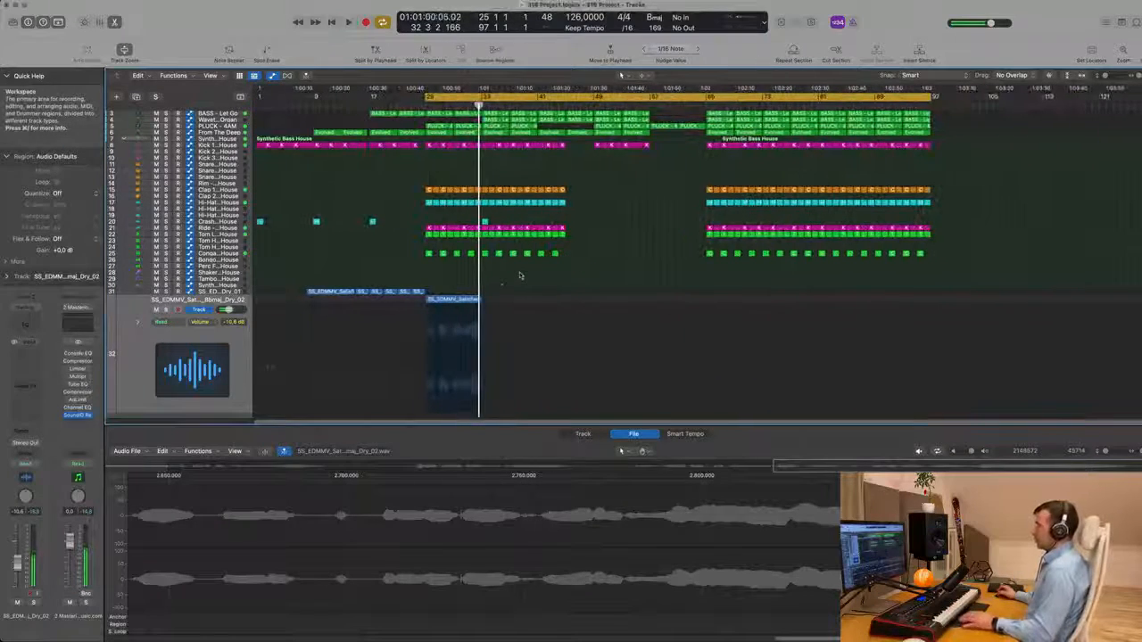
{"action": "scroll", "coordinate": [498, 291], "scroll_direction": "up", "scroll_amount": 1}
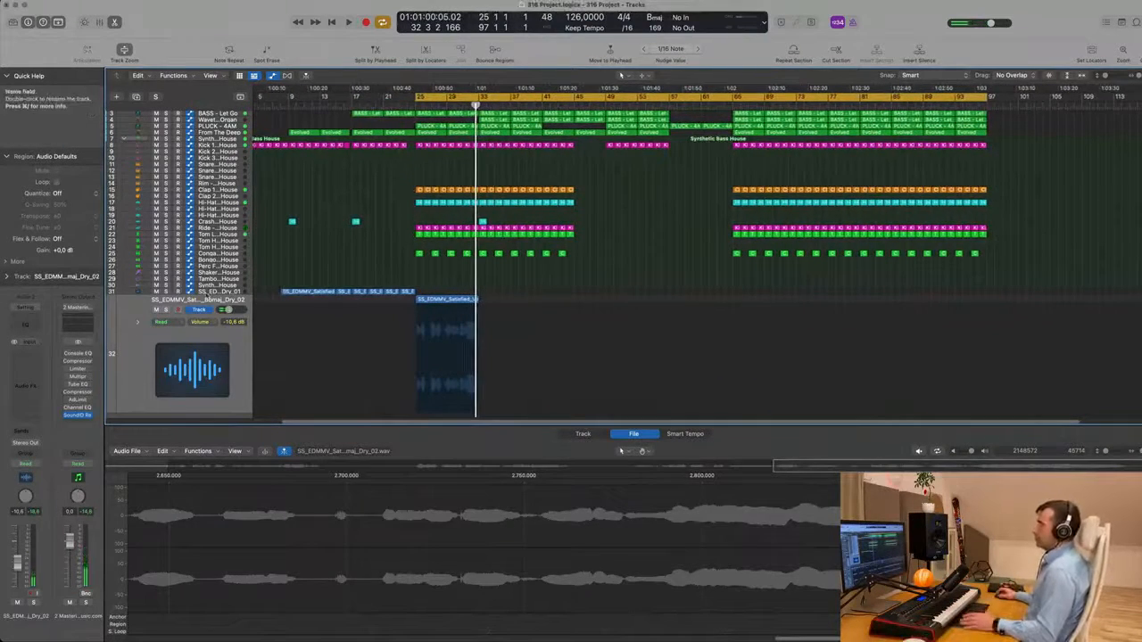
{"action": "left_click", "coordinate": [498, 291]}
{"action": "left_click", "coordinate": [136, 97]}
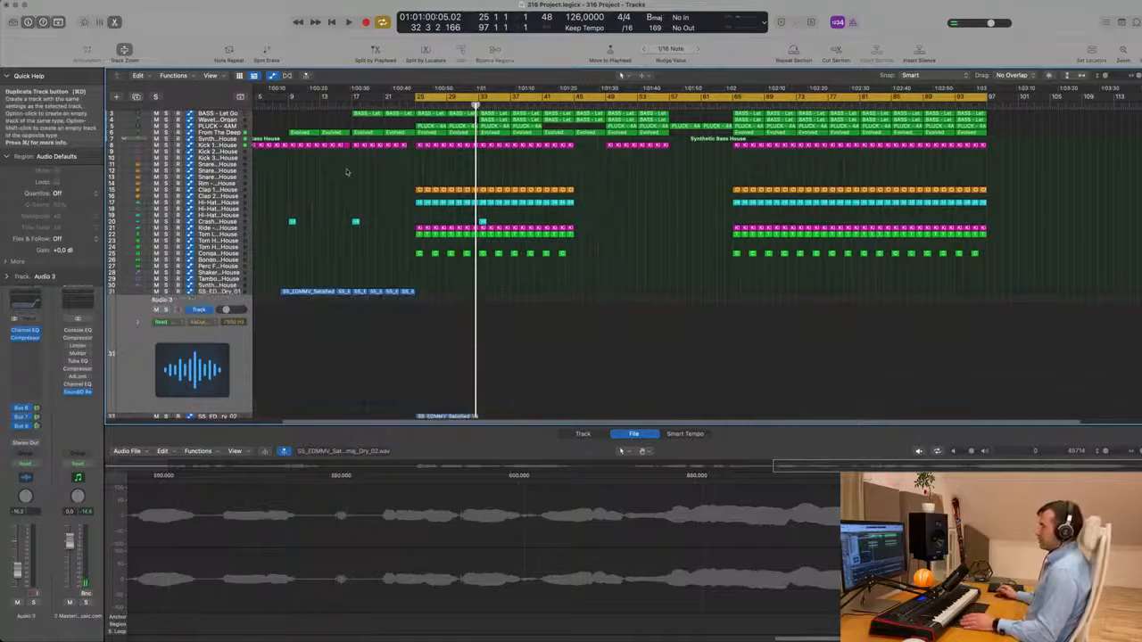
{"action": "scroll", "coordinate": [462, 337], "scroll_direction": "down", "scroll_amount": 1}
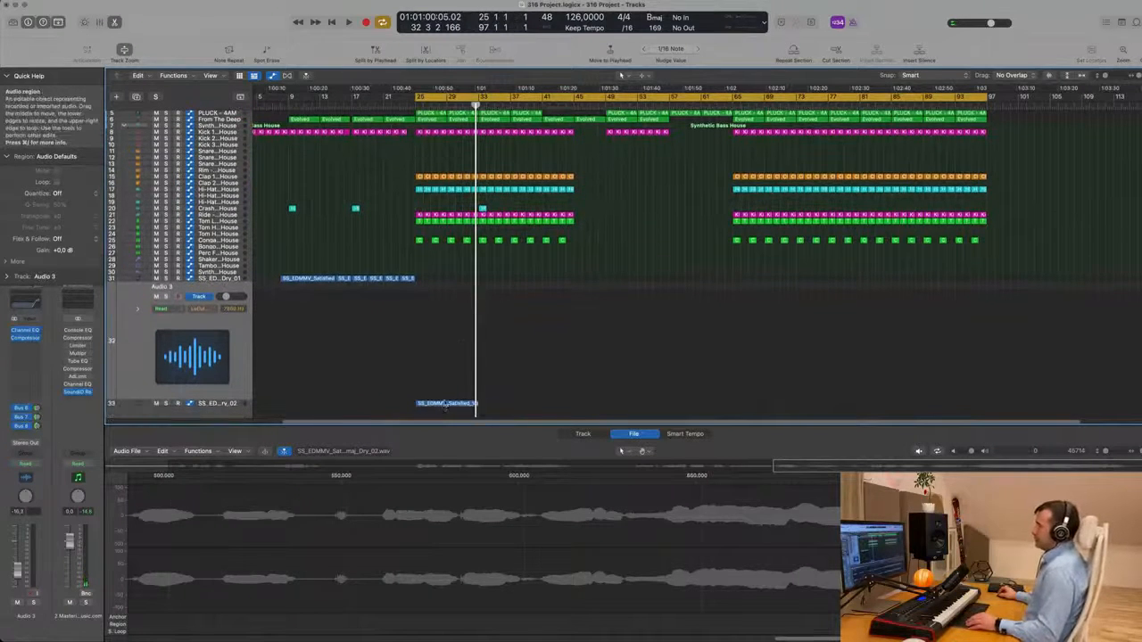
{"action": "left_click_drag", "start_coordinate": [444, 404], "coordinate": [442, 361]}
{"action": "left_click", "coordinate": [364, 353]}
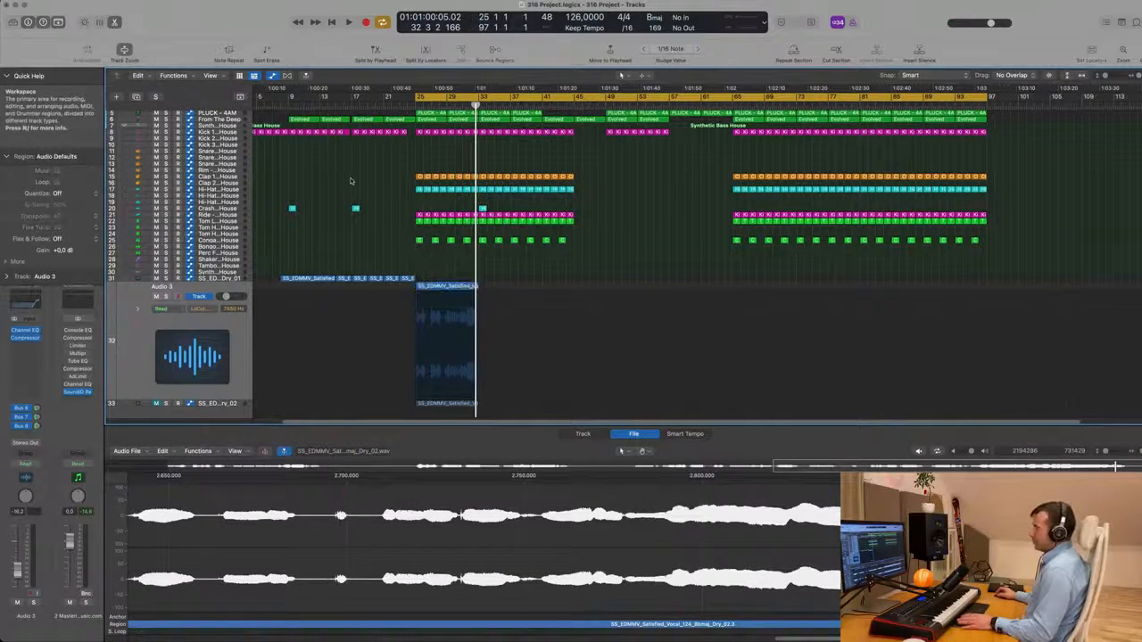
Step: Turn off the low-cut band in the Channel EQ on the Audio 3 track, listen to the vocal, and close the EQ
{"action": "left_click", "coordinate": [192, 357]}
{"action": "key", "text": "shift+space"}
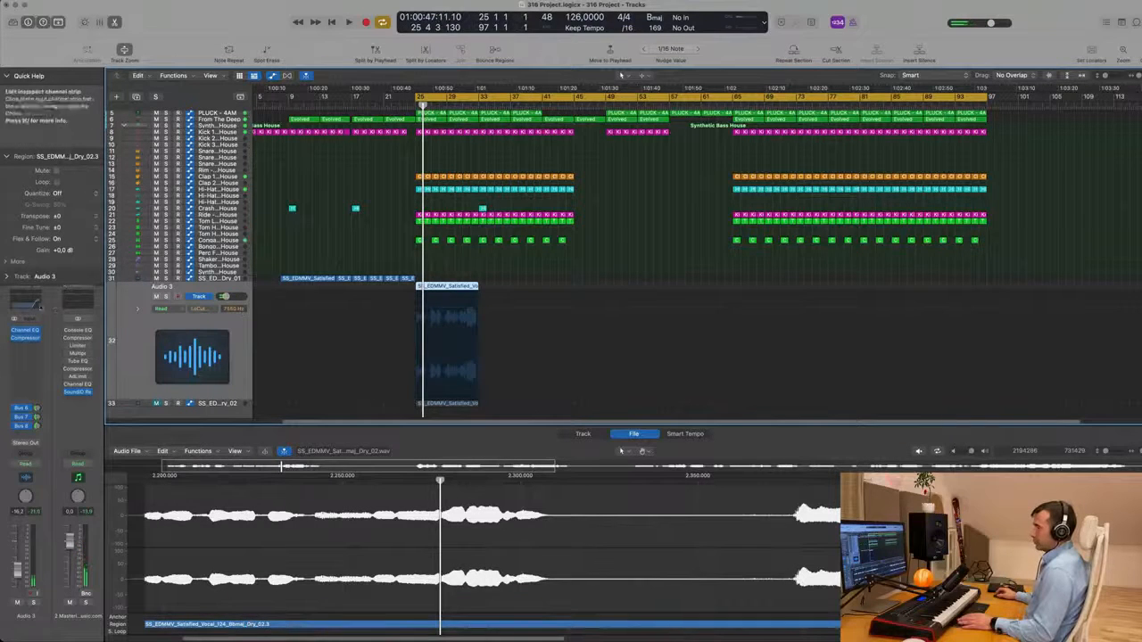
{"action": "left_click", "coordinate": [27, 304]}
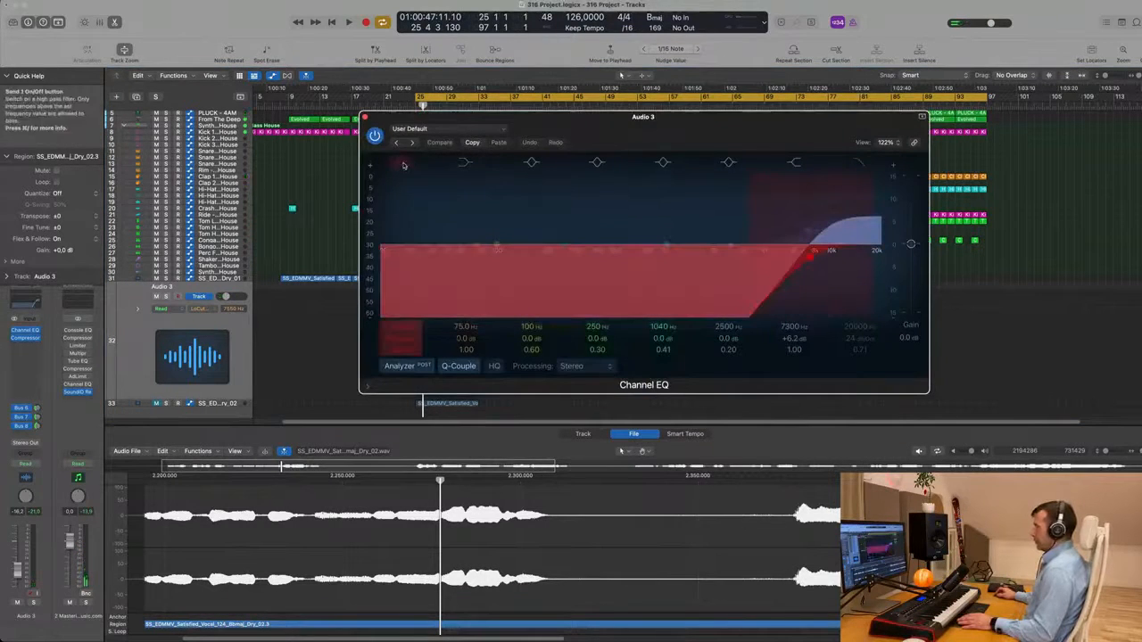
{"action": "left_click_drag", "start_coordinate": [602, 129], "coordinate": [857, 182]}
{"action": "key", "text": "space"}
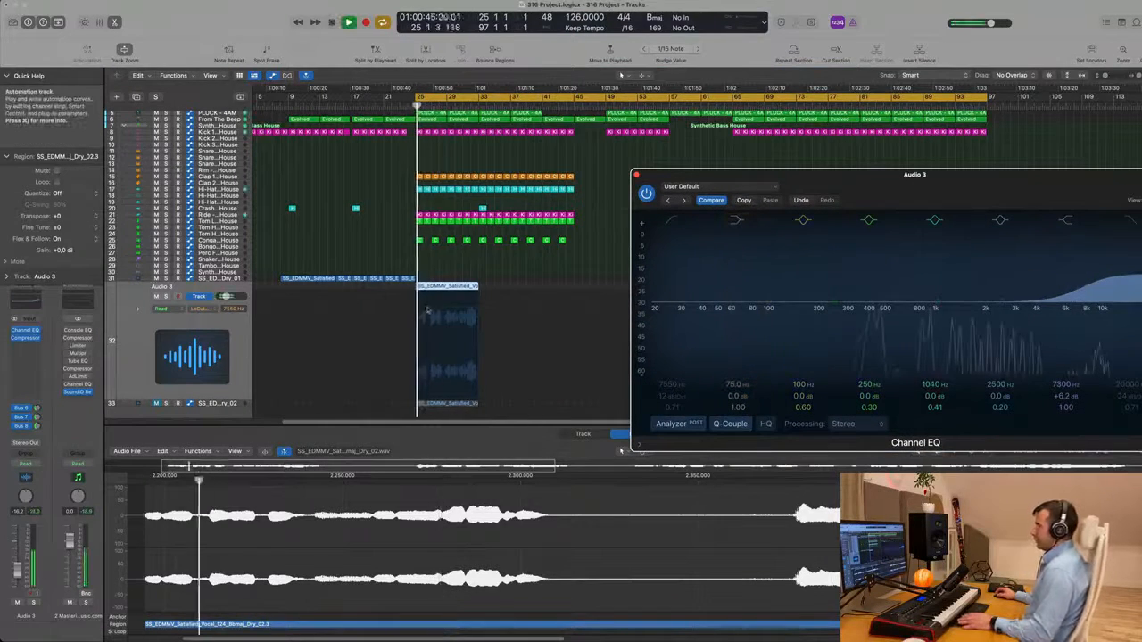
{"action": "left_click_drag", "start_coordinate": [651, 176], "coordinate": [503, 198]}
{"action": "left_click", "coordinate": [488, 198]}
Step: Balance the Audio 3 vocal against the mix during playback, setting its volume to -17.2 dB
{"action": "key", "text": "space"}
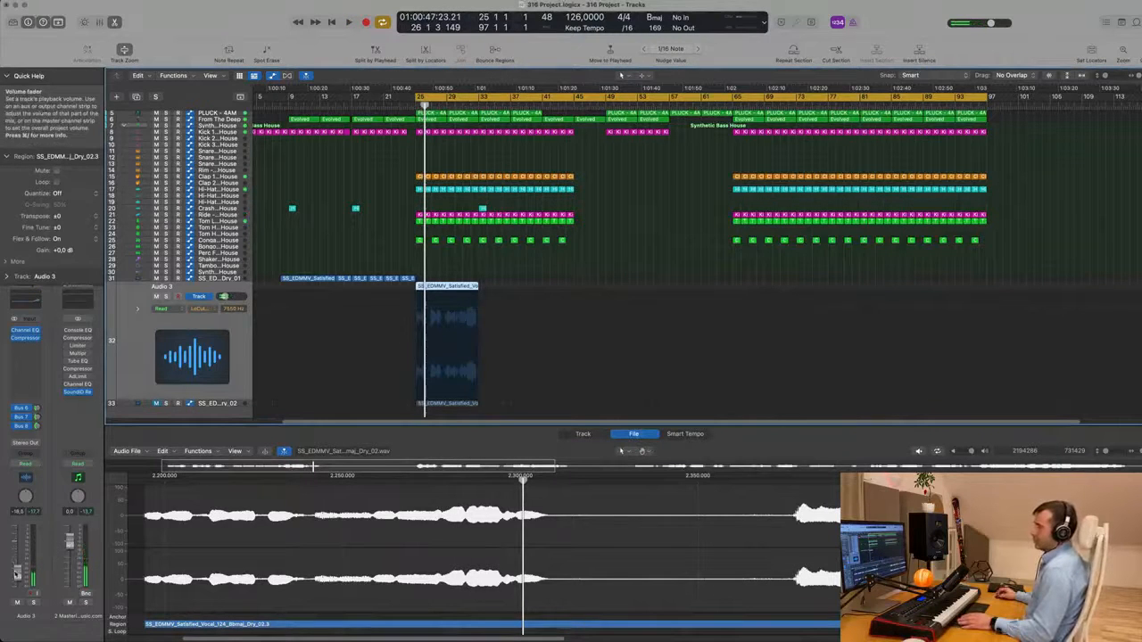
{"action": "key", "text": "space"}
{"action": "key", "text": "space"}
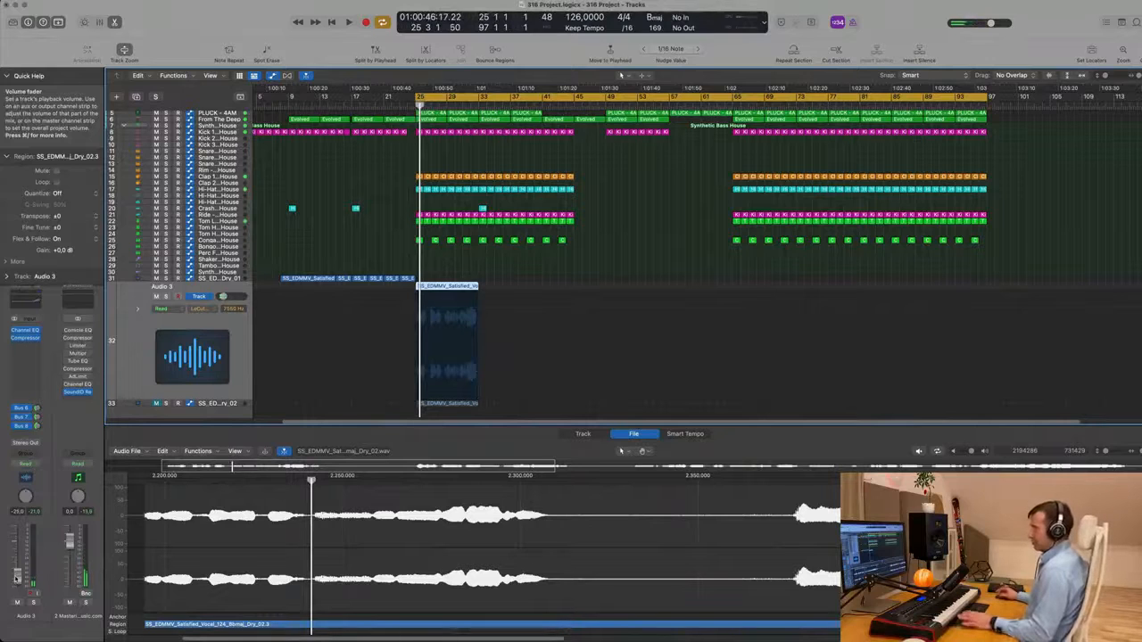
{"action": "key", "text": "space"}
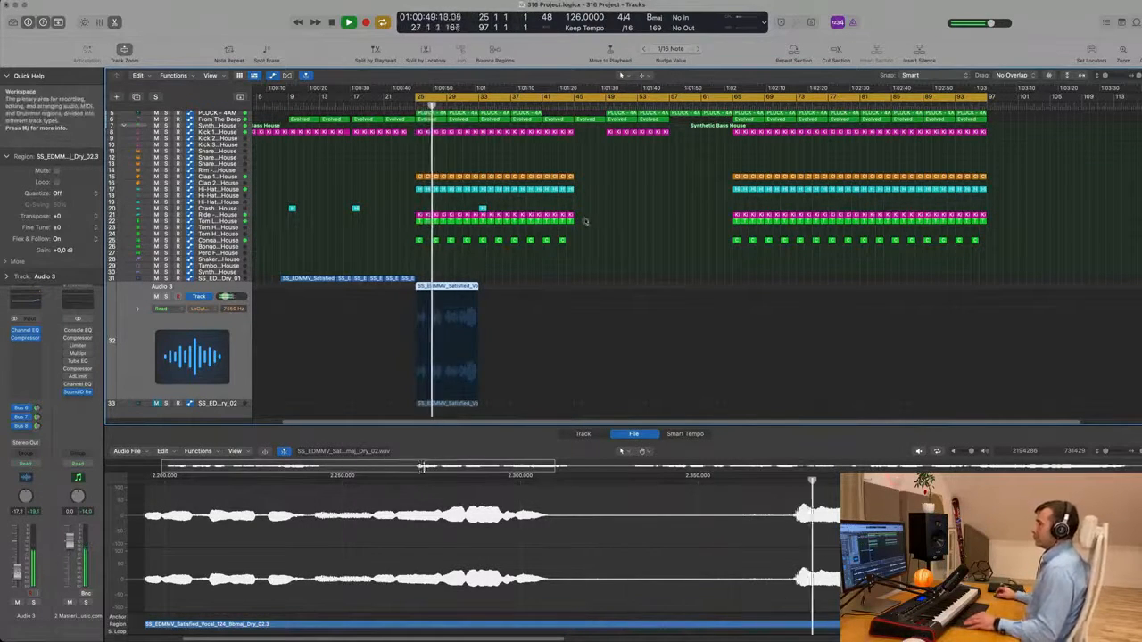
Step: Adjust the Bus 6 echo and Bus 7 reverb send levels on the Audio 3 vocal track during playback
{"action": "scroll", "coordinate": [575, 288], "scroll_direction": "up", "scroll_amount": 5}
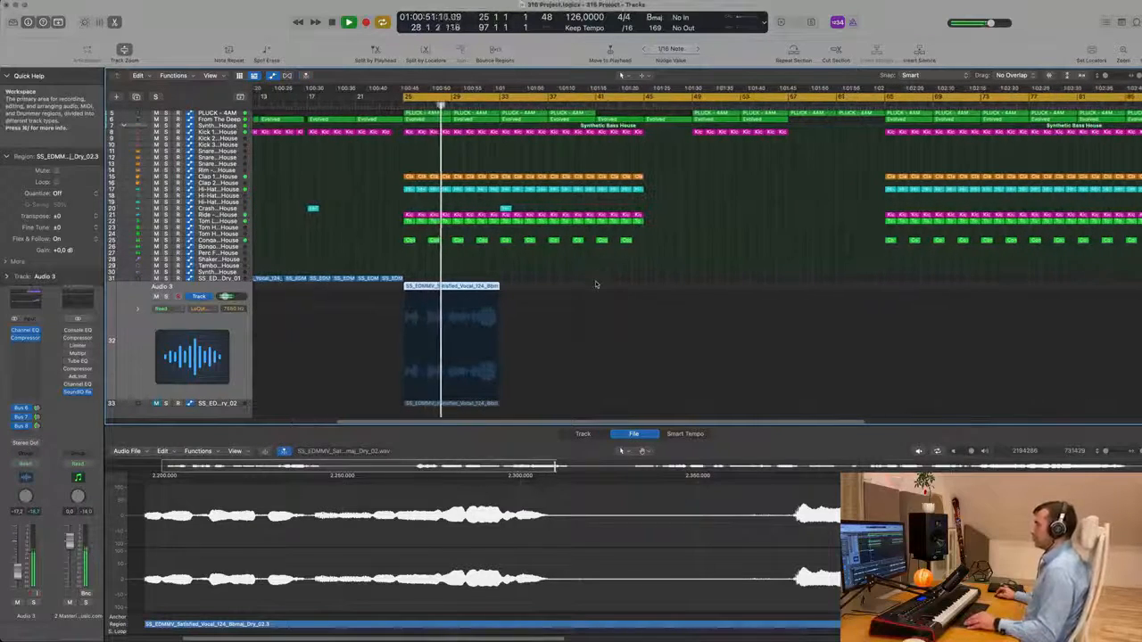
{"action": "key", "text": "super+Right"}
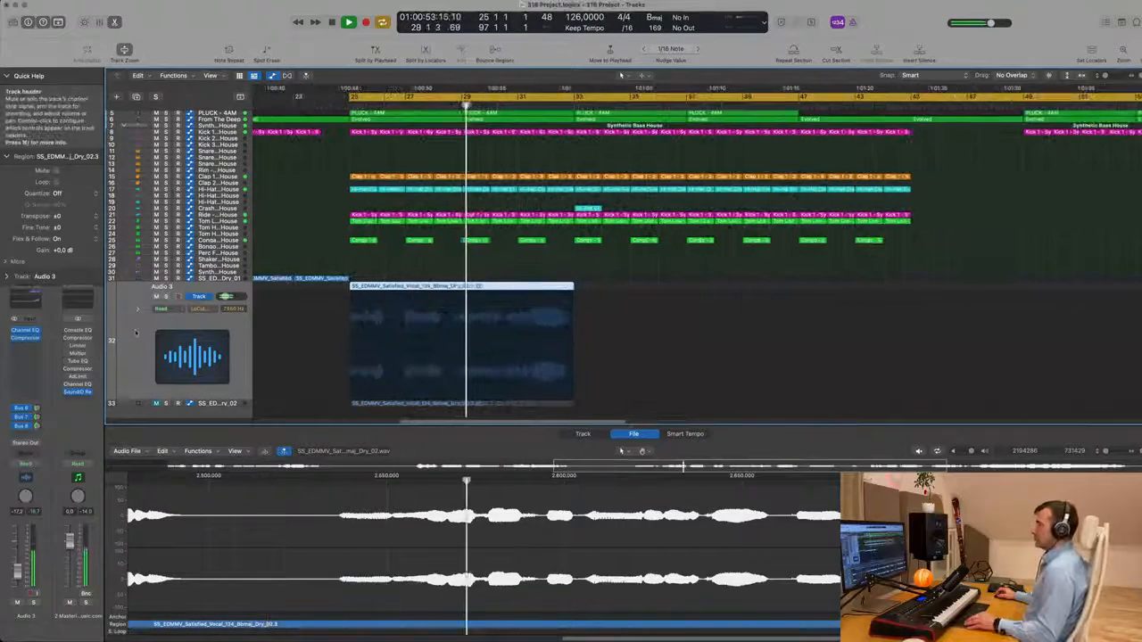
{"action": "left_click", "coordinate": [36, 409]}
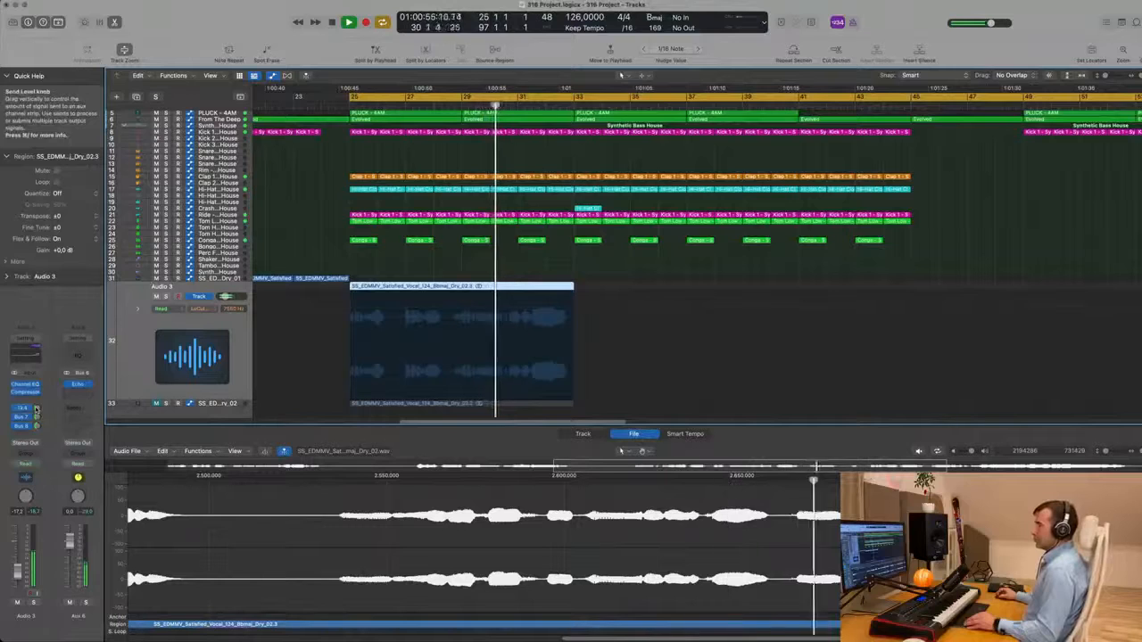
{"action": "left_click", "coordinate": [27, 417]}
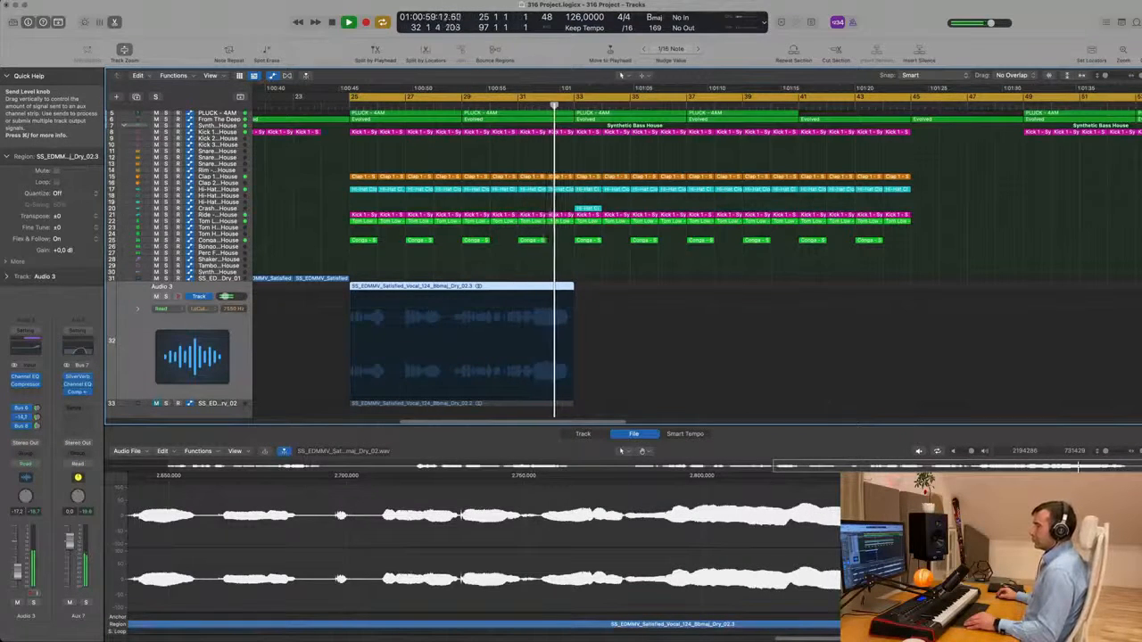
Step: Try the Dry_02 vocal region at bar 33 on the Audio 3 track and listen to it with the mix
{"action": "key", "text": "space"}
{"action": "key", "text": "super+Left"}
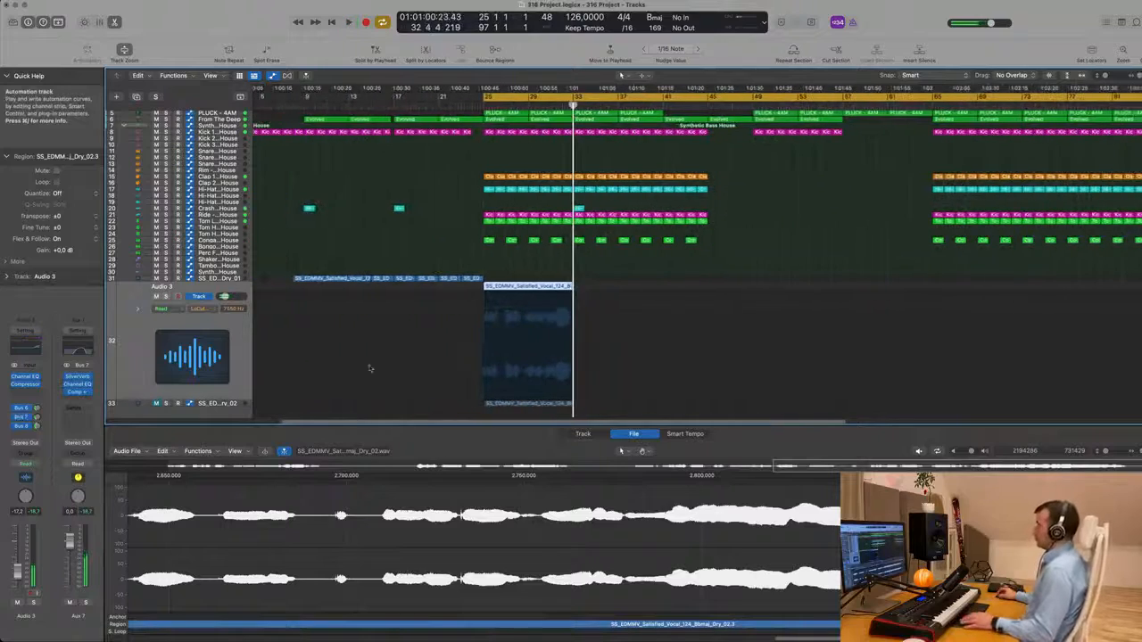
{"action": "key", "text": "shift+space"}
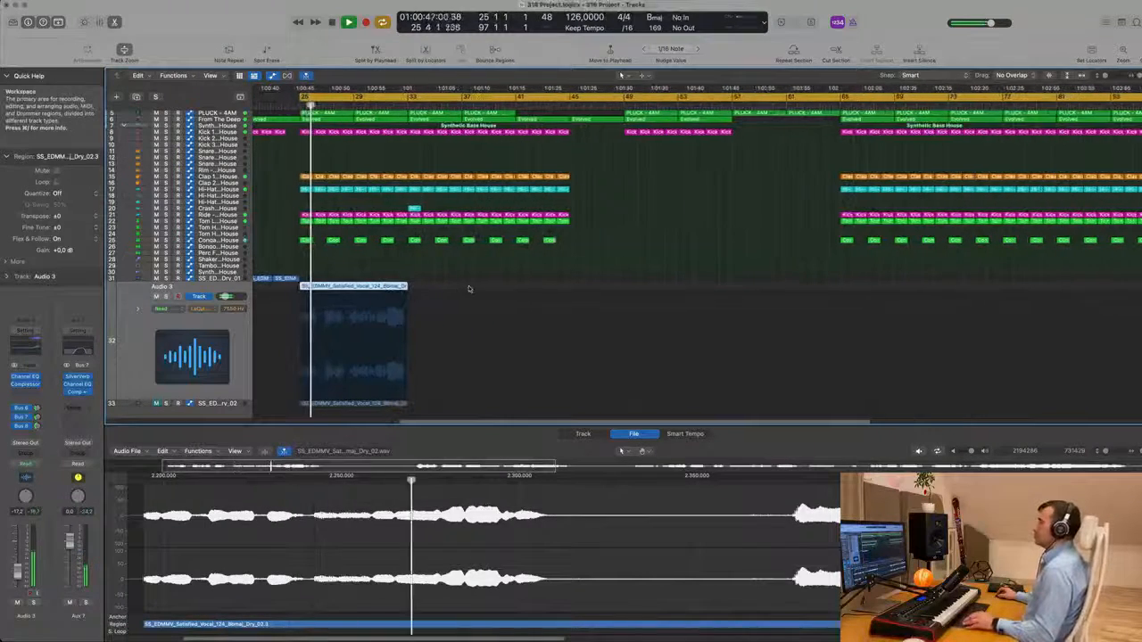
{"action": "scroll", "coordinate": [468, 288], "scroll_direction": "left", "scroll_amount": 2}
{"action": "scroll", "coordinate": [469, 288], "scroll_direction": "up", "scroll_amount": 2}
{"action": "key", "text": "space"}
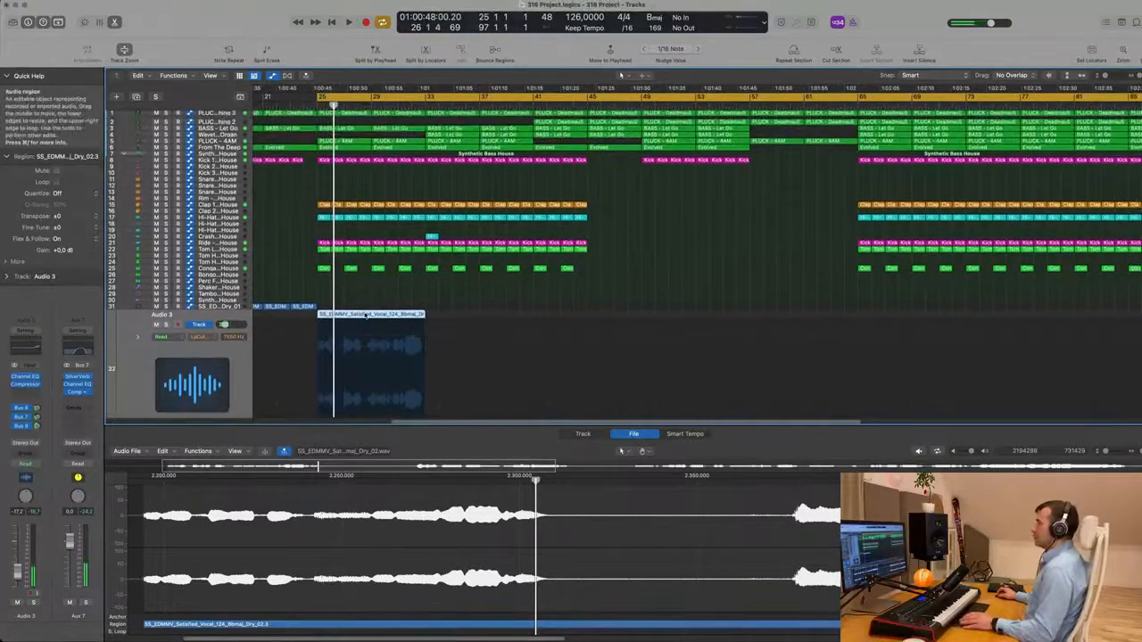
{"action": "left_click_drag", "start_coordinate": [375, 318], "coordinate": [483, 318]}
{"action": "key", "text": "space"}
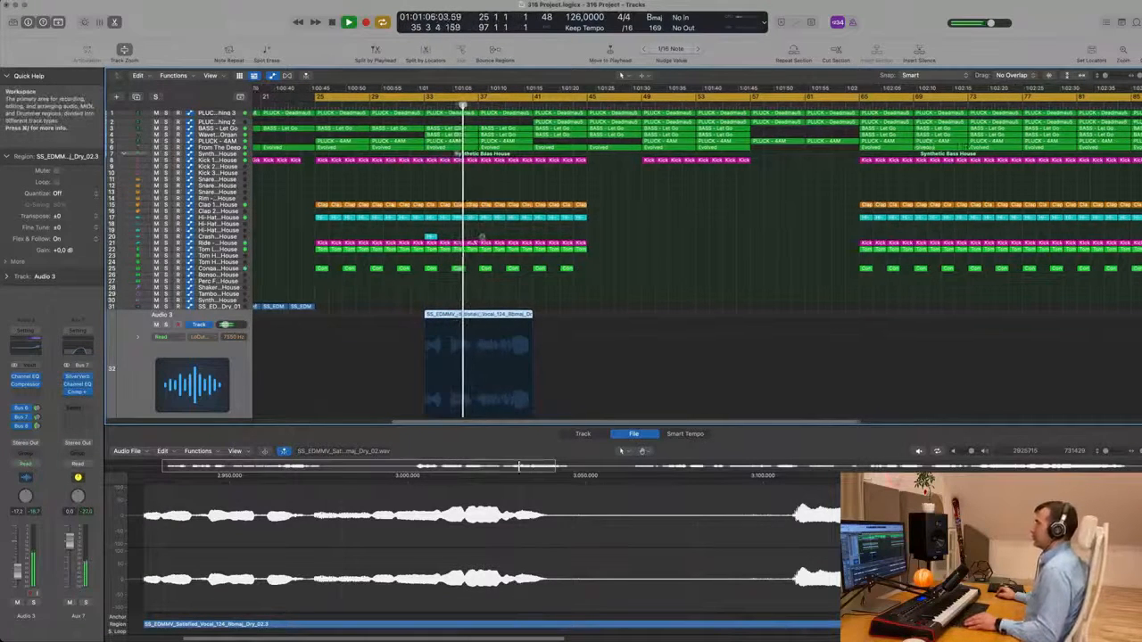
Step: Split the Audio 3 vocal region at bar 35, delete its first two bars, and move the remainder to bar 41
{"action": "scroll", "coordinate": [493, 239], "scroll_direction": "up", "scroll_amount": 2}
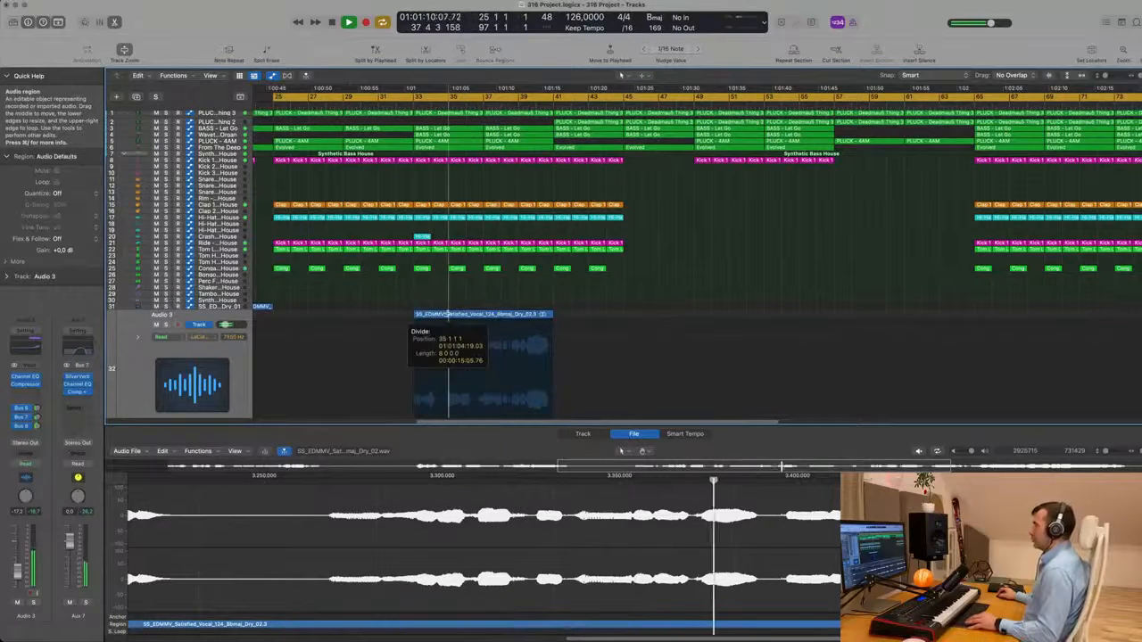
{"action": "left_click", "coordinate": [446, 318]}
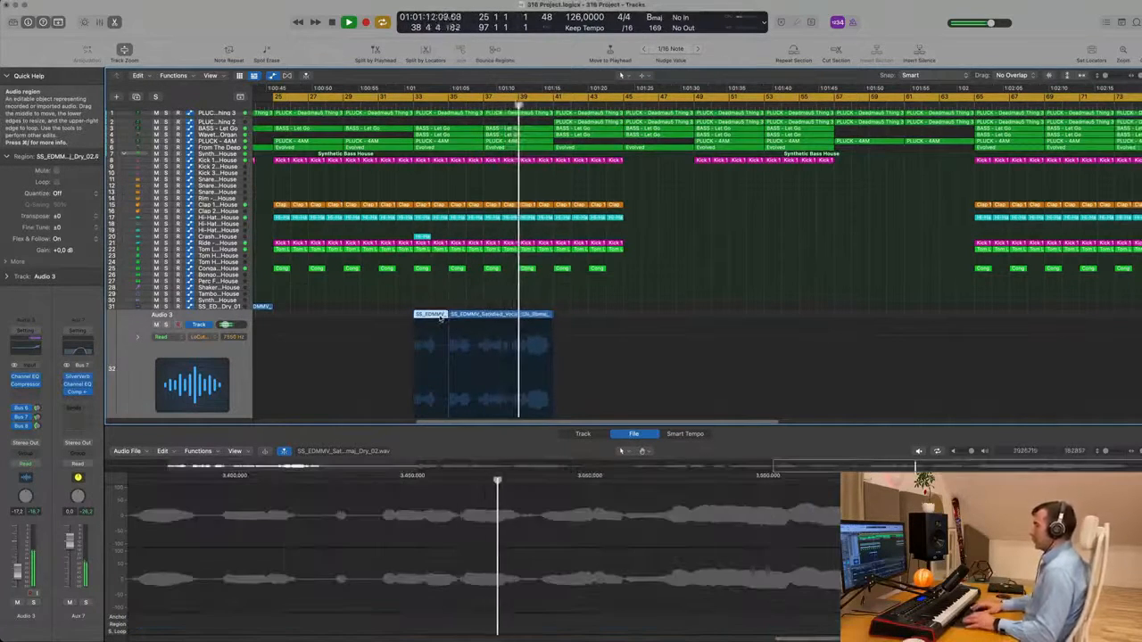
{"action": "key", "text": "Delete"}
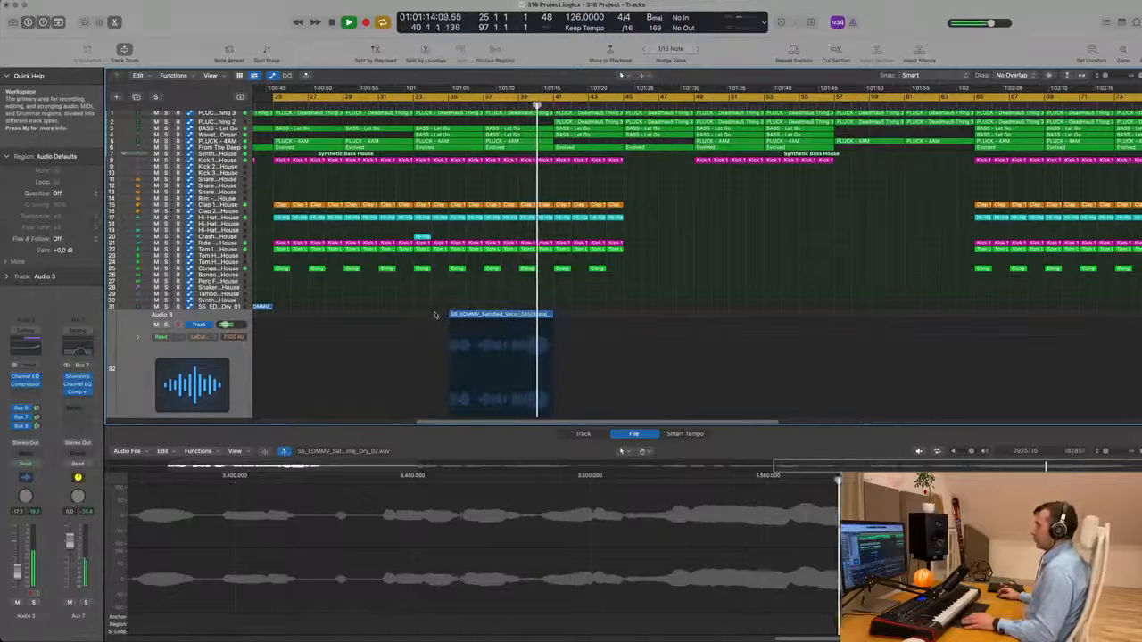
{"action": "left_click_drag", "start_coordinate": [493, 312], "coordinate": [609, 320]}
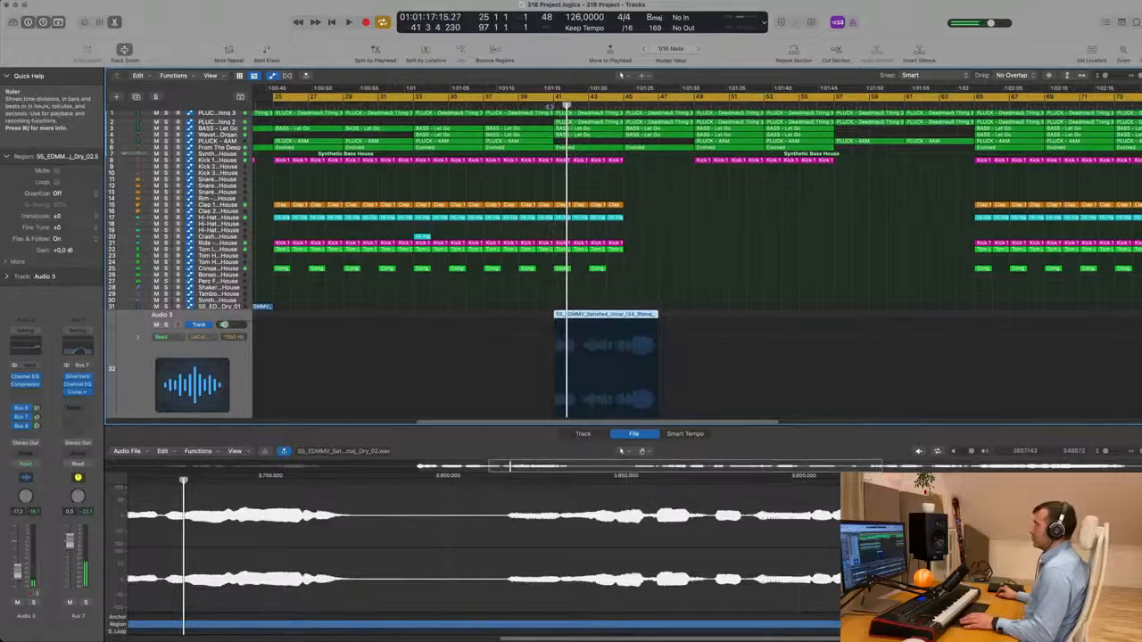
Step: Listen to how the shortened vocal fits the arrangement from bar 41
{"action": "key", "text": "shift+space"}
{"action": "key", "text": "super+Left"}
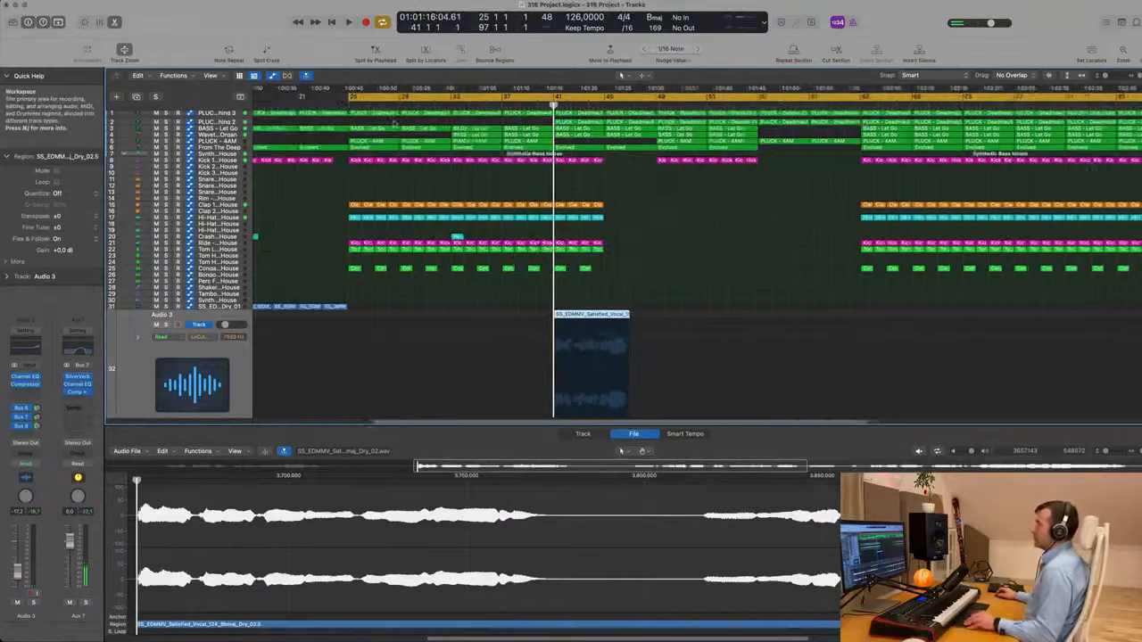
{"action": "key", "text": "space"}
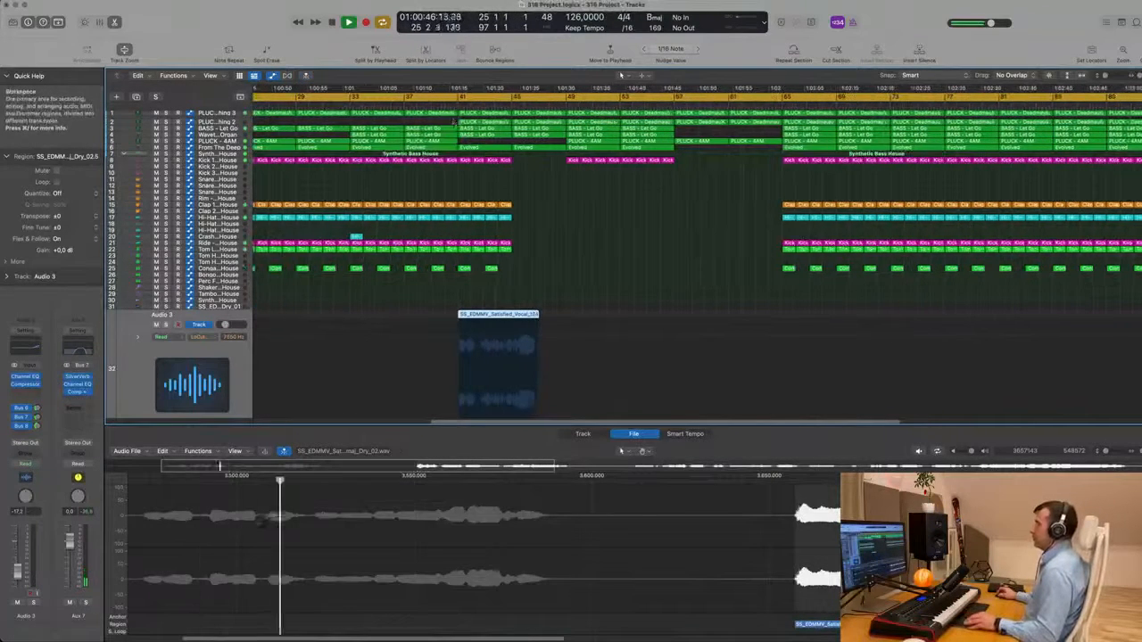
{"action": "scroll", "coordinate": [559, 228], "scroll_direction": "down", "scroll_amount": 2}
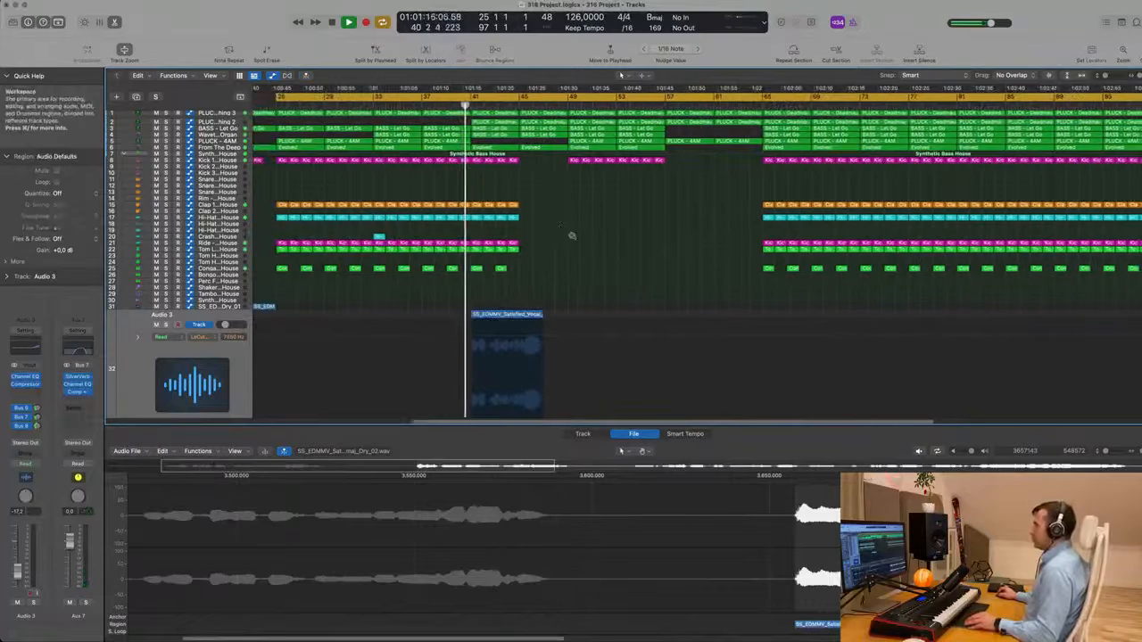
{"action": "scroll", "coordinate": [555, 247], "scroll_direction": "up", "scroll_amount": 3}
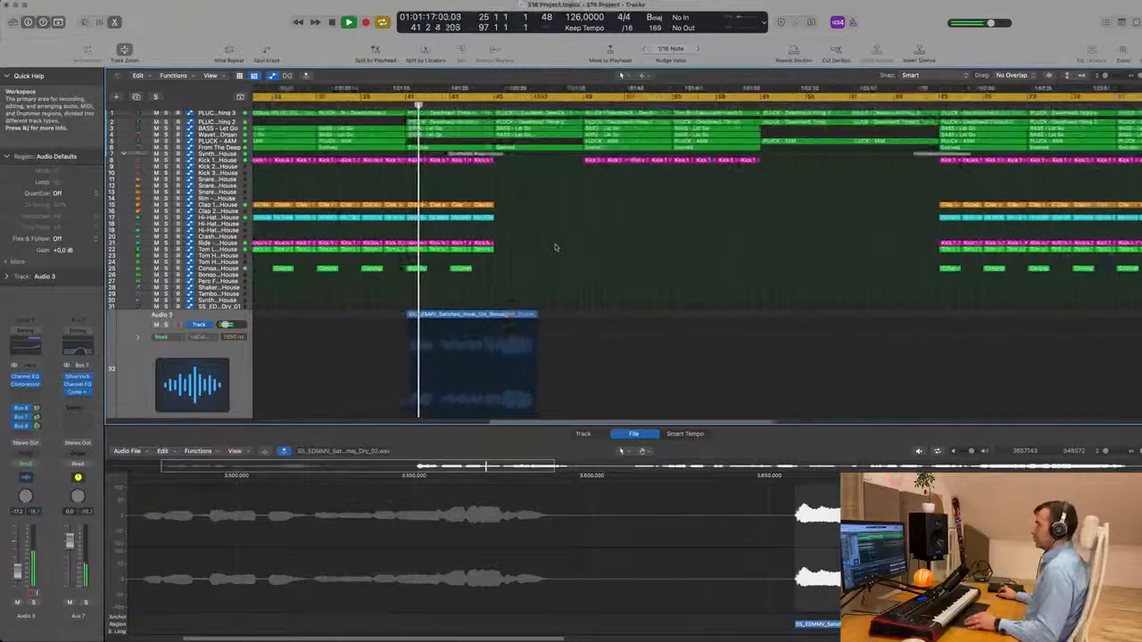
{"action": "scroll", "coordinate": [555, 247], "scroll_direction": "up", "scroll_amount": 2}
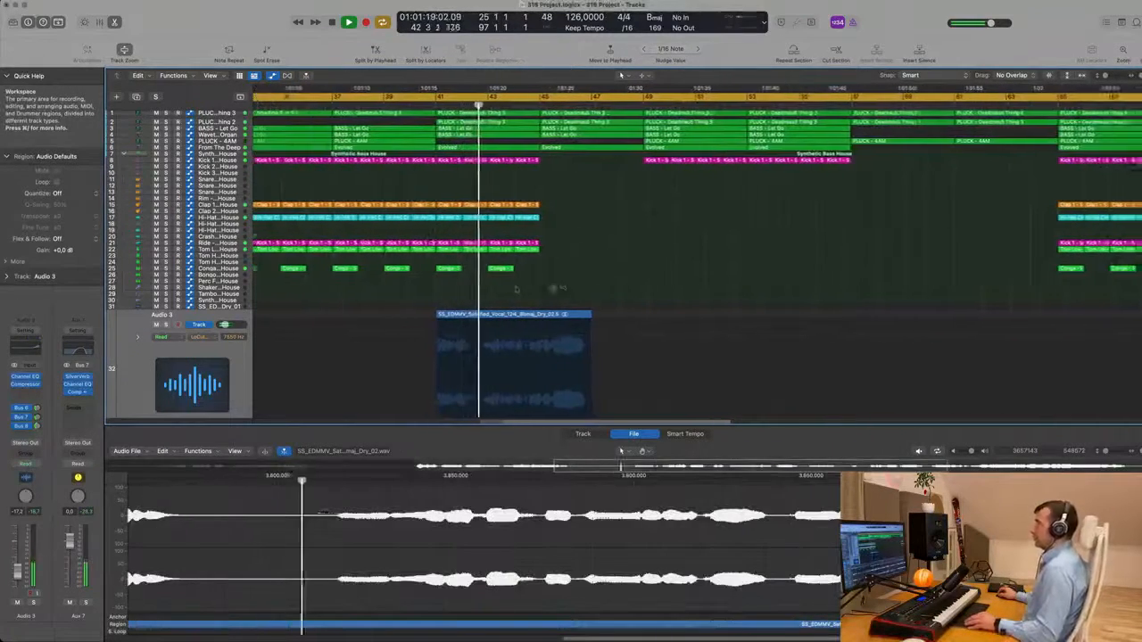
{"action": "scroll", "coordinate": [530, 291], "scroll_direction": "up", "scroll_amount": 1}
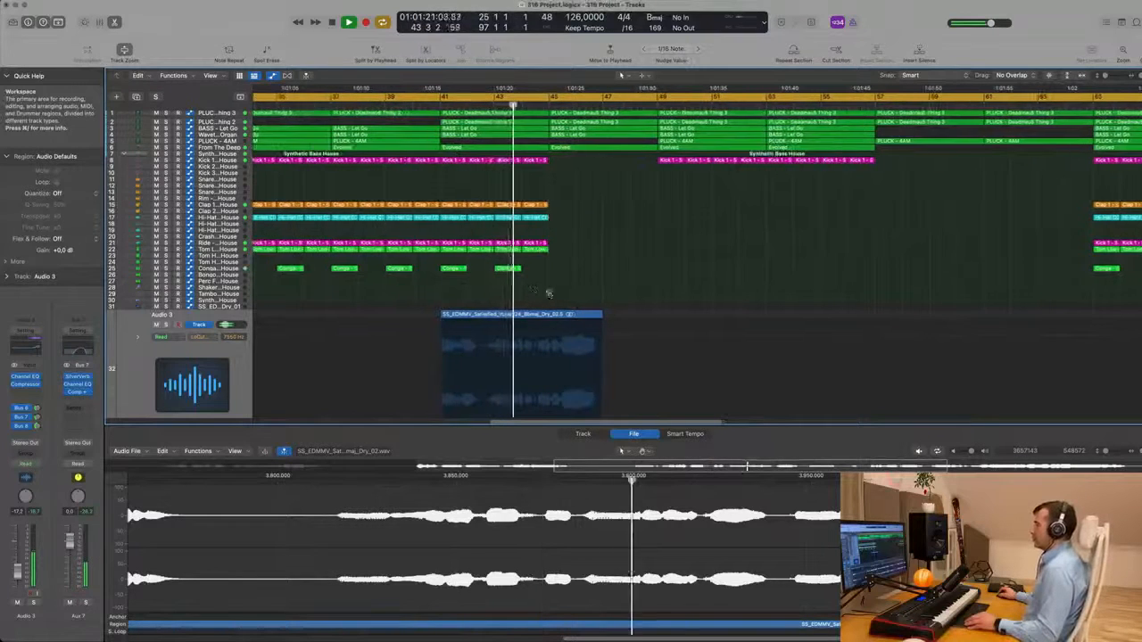
{"action": "scroll", "coordinate": [549, 294], "scroll_direction": "up", "scroll_amount": 2}
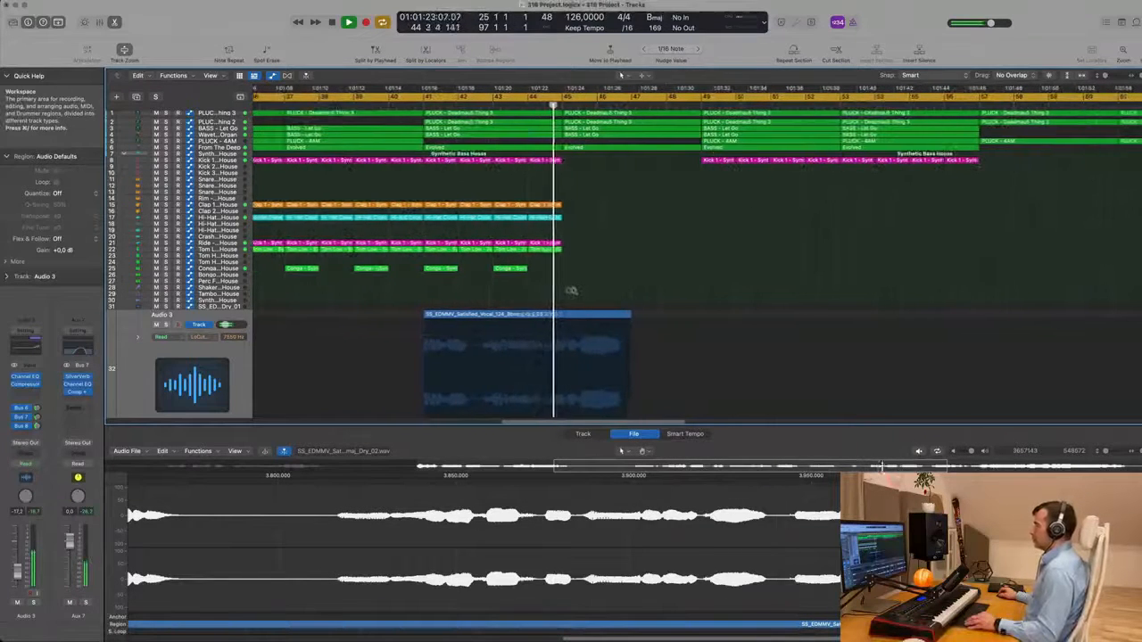
{"action": "scroll", "coordinate": [573, 295], "scroll_direction": "down", "scroll_amount": 4}
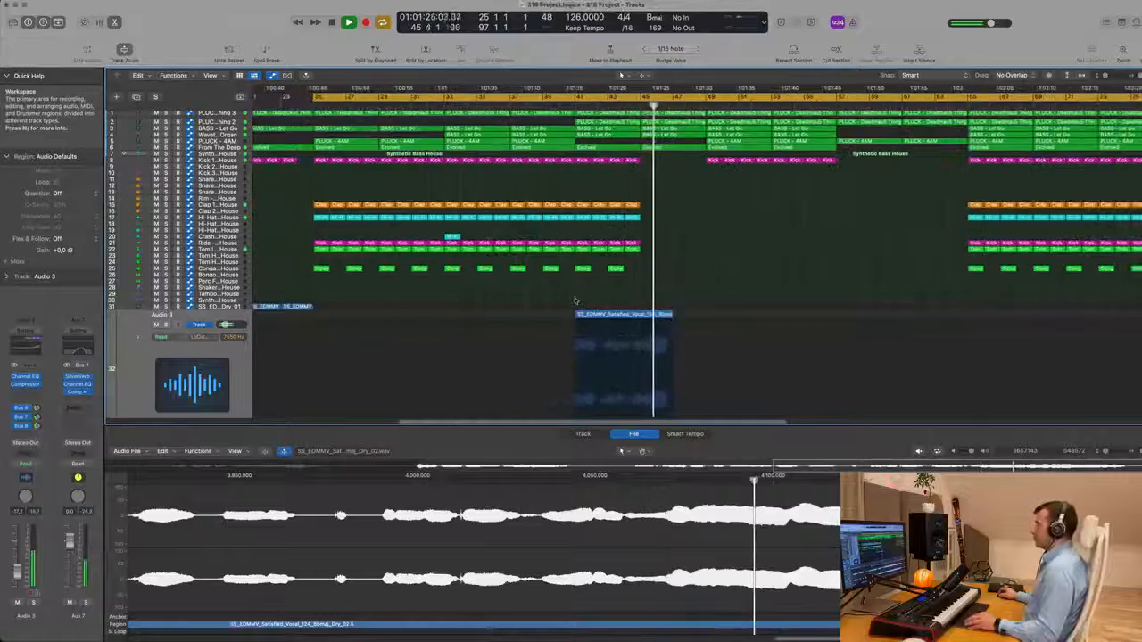
{"action": "scroll", "coordinate": [575, 300], "scroll_direction": "up", "scroll_amount": 4}
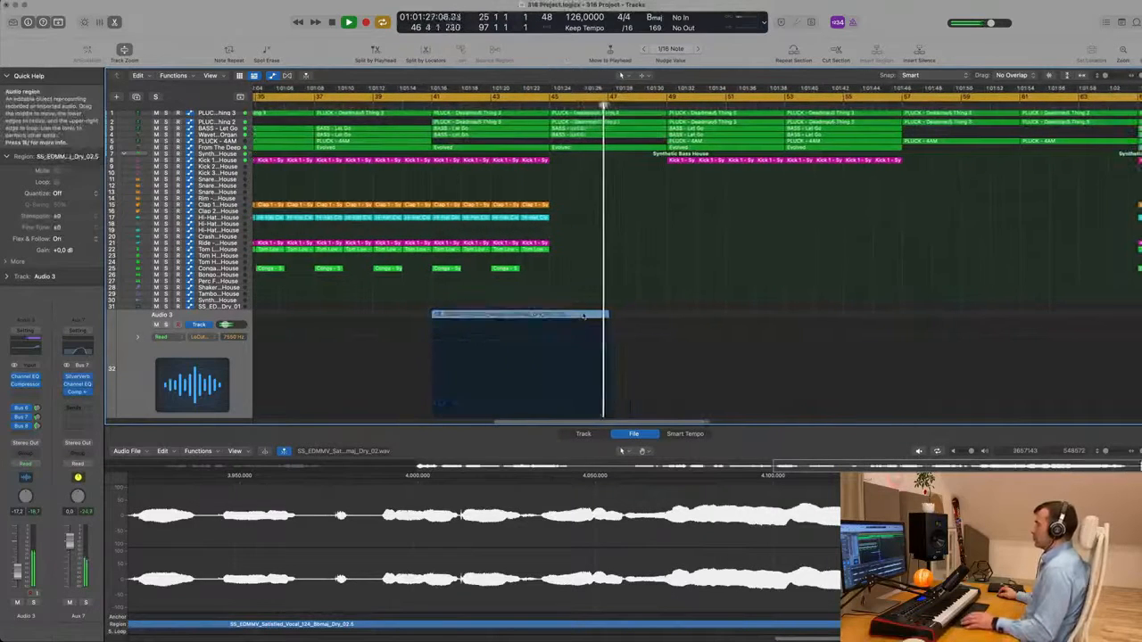
Step: Try the shortened vocal region at bar 45, where the drums drop out, and listen to it with the mix
{"action": "left_click_drag", "start_coordinate": [584, 316], "coordinate": [702, 316]}
{"action": "key", "text": "space"}
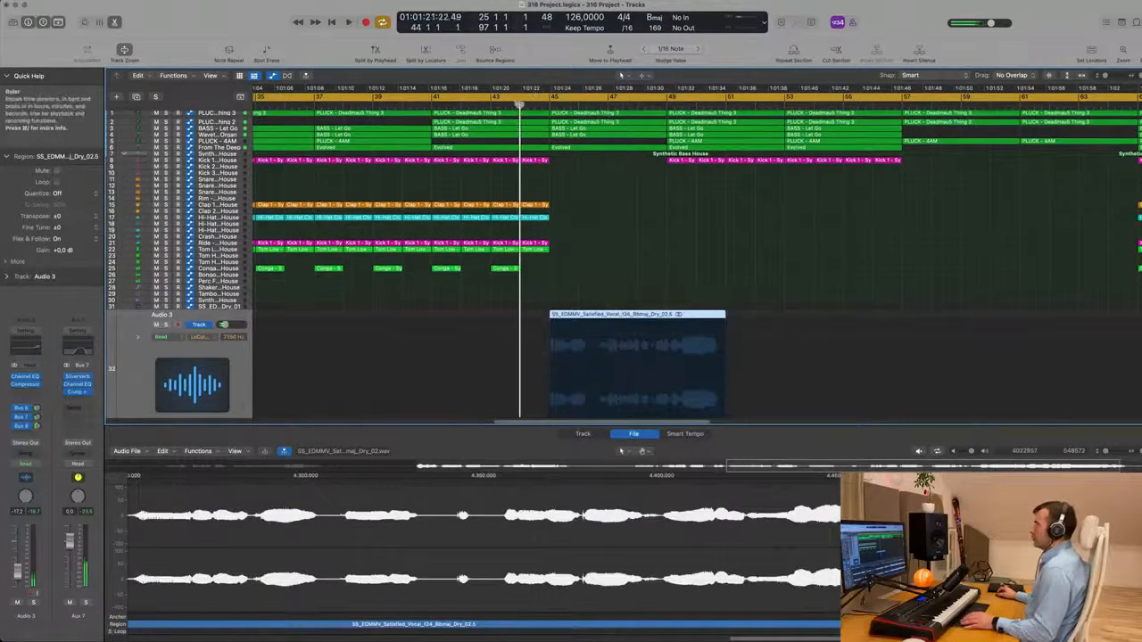
{"action": "key", "text": "space"}
{"action": "scroll", "coordinate": [573, 168], "scroll_direction": "down", "scroll_amount": 5}
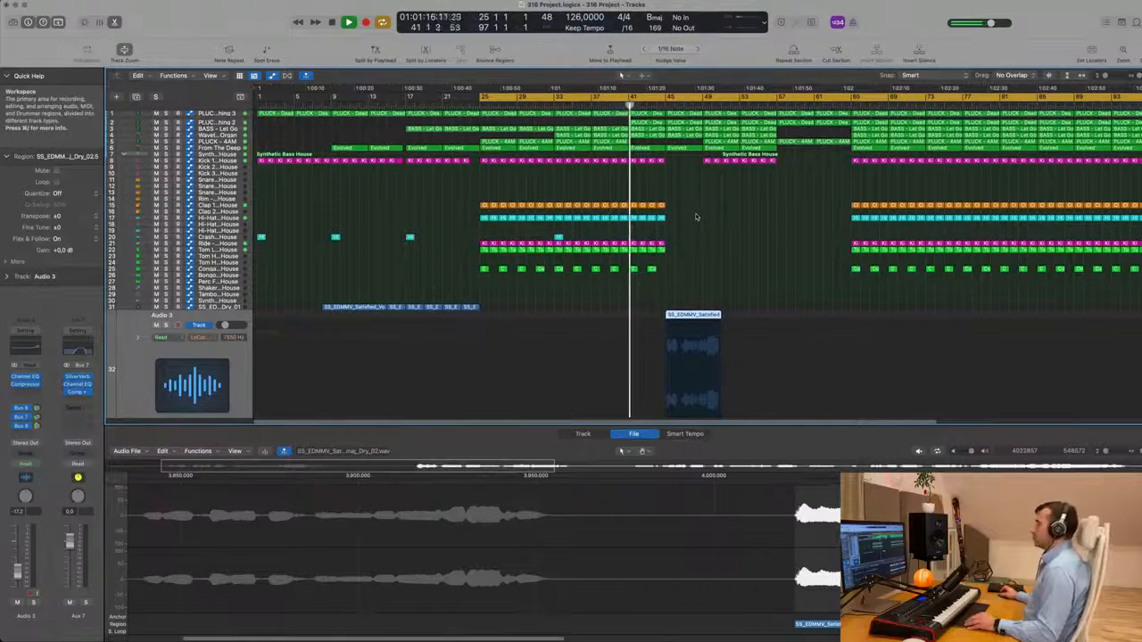
{"action": "scroll", "coordinate": [694, 228], "scroll_direction": "up", "scroll_amount": 3}
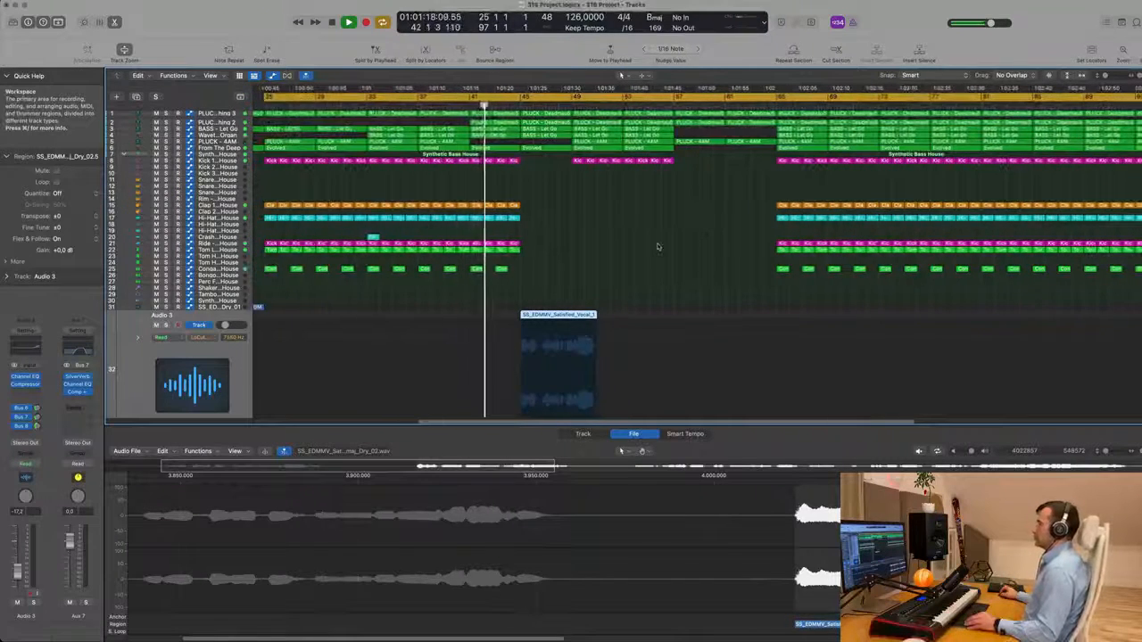
{"action": "scroll", "coordinate": [538, 281], "scroll_direction": "down", "scroll_amount": 2}
{"action": "scroll", "coordinate": [533, 282], "scroll_direction": "down", "scroll_amount": 2}
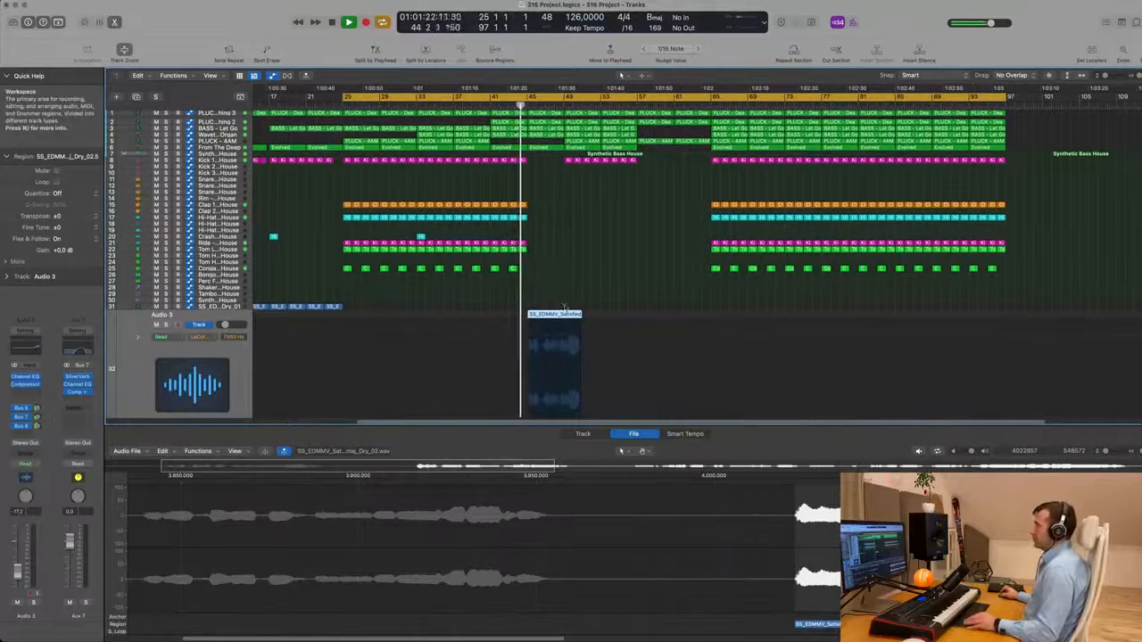
{"action": "scroll", "coordinate": [569, 297], "scroll_direction": "up", "scroll_amount": 2}
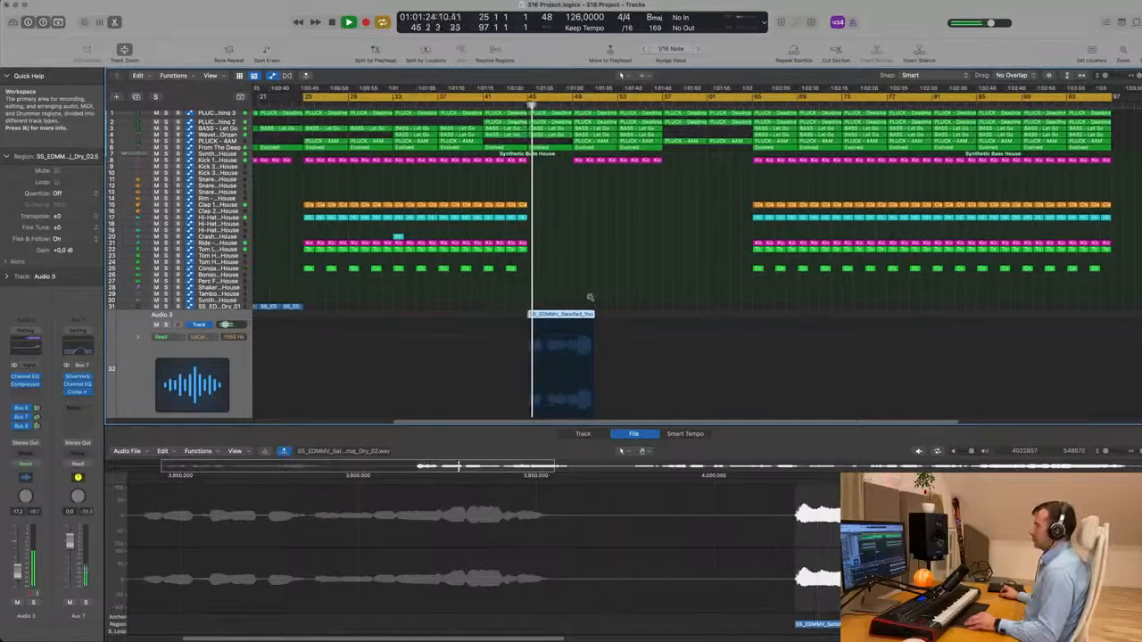
{"action": "scroll", "coordinate": [589, 297], "scroll_direction": "up", "scroll_amount": 1}
{"action": "scroll", "coordinate": [589, 297], "scroll_direction": "down", "scroll_amount": 2}
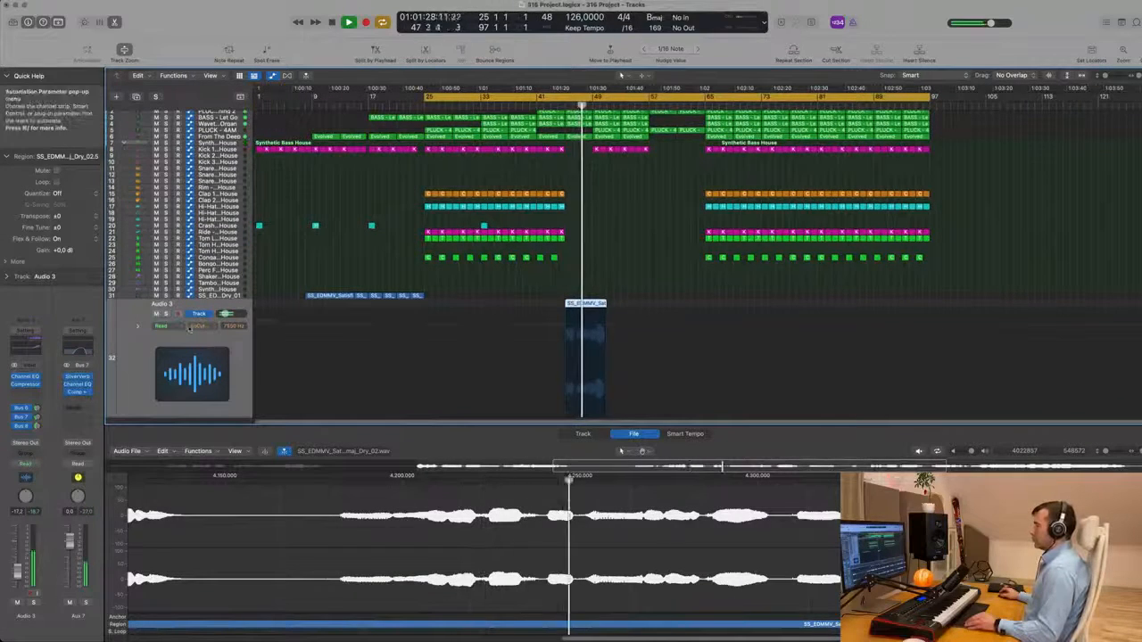
{"action": "scroll", "coordinate": [466, 352], "scroll_direction": "up", "scroll_amount": 2}
{"action": "scroll", "coordinate": [482, 331], "scroll_direction": "down", "scroll_amount": 1}
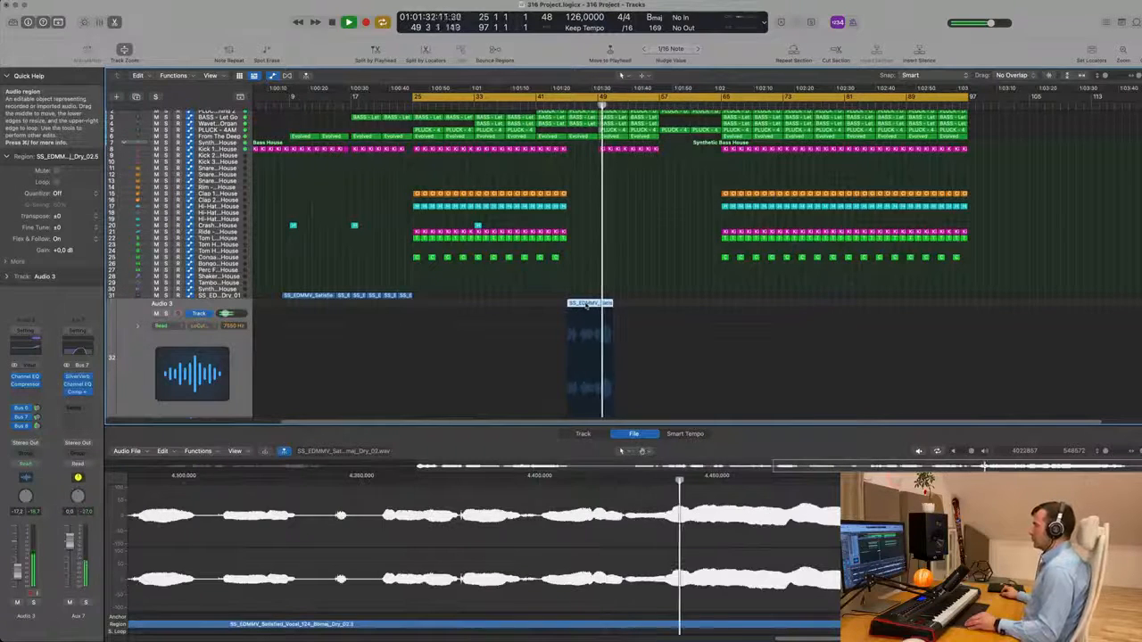
Step: Try the shortened vocal region at bar 49 and play it against the returning kick
{"action": "left_click_drag", "start_coordinate": [585, 303], "coordinate": [653, 290]}
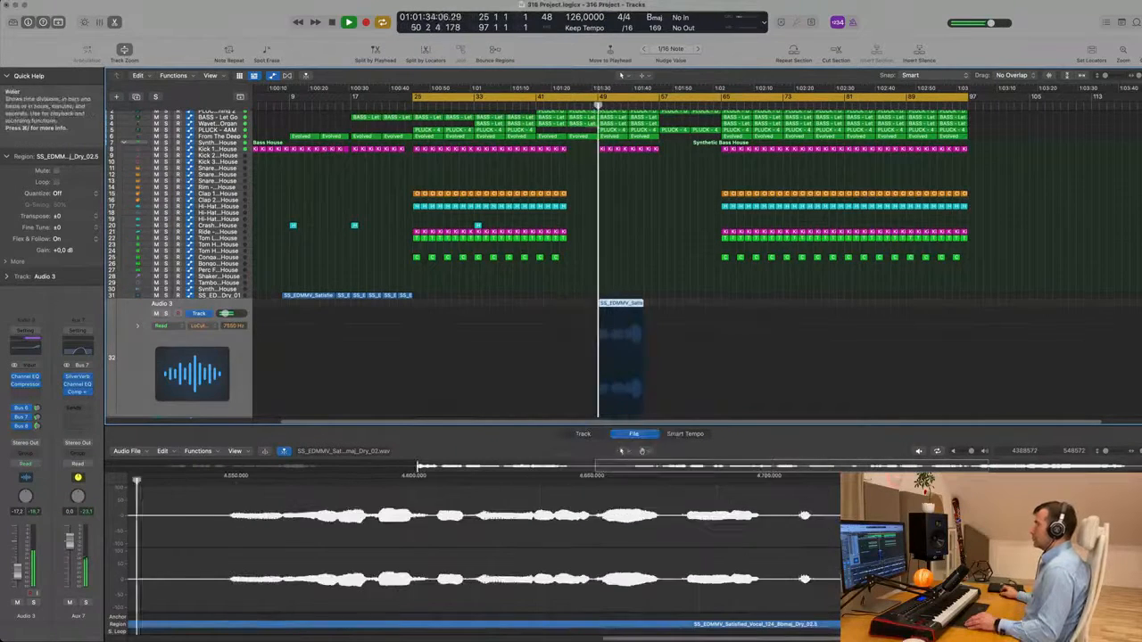
{"action": "scroll", "coordinate": [624, 357], "scroll_direction": "up", "scroll_amount": 2}
{"action": "scroll", "coordinate": [607, 205], "scroll_direction": "down", "scroll_amount": 3}
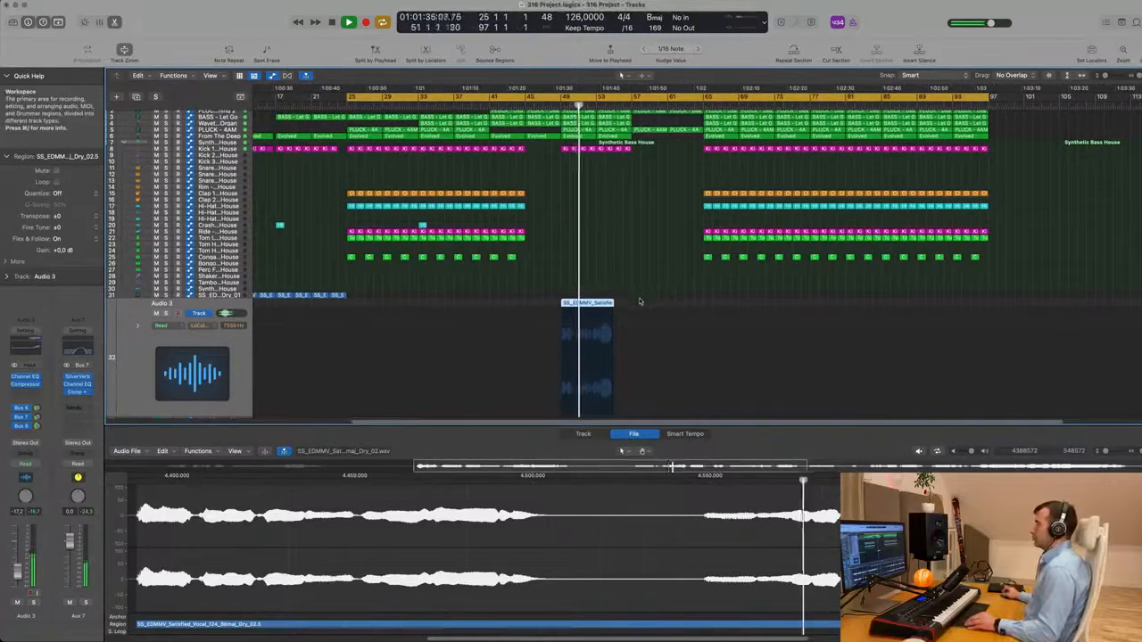
{"action": "scroll", "coordinate": [637, 302], "scroll_direction": "down", "scroll_amount": 2}
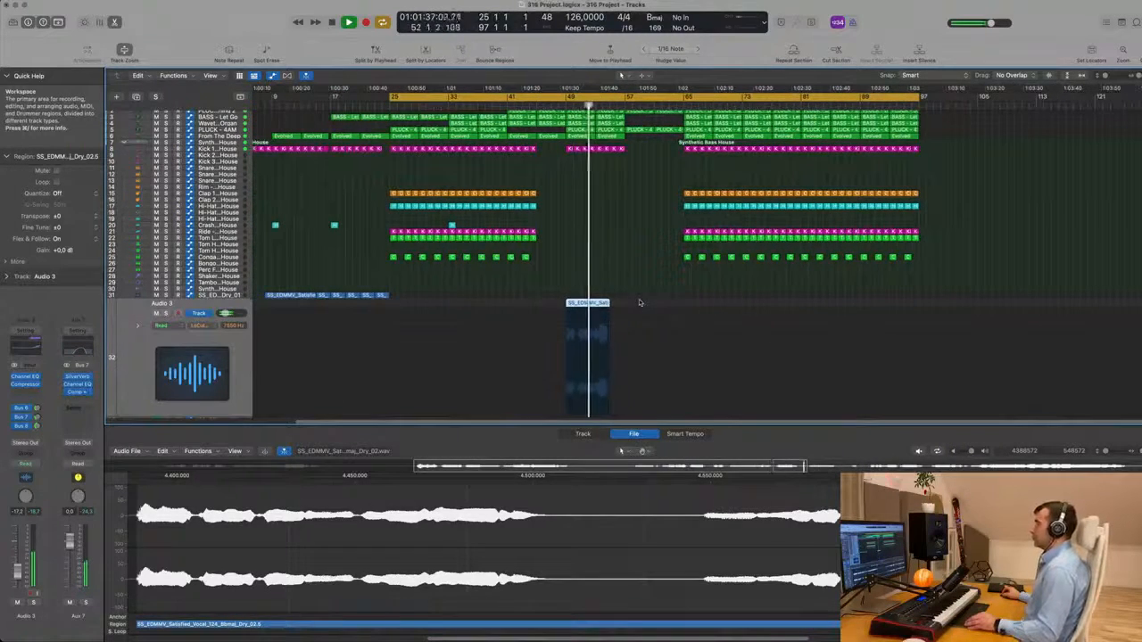
{"action": "scroll", "coordinate": [639, 303], "scroll_direction": "down", "scroll_amount": 1}
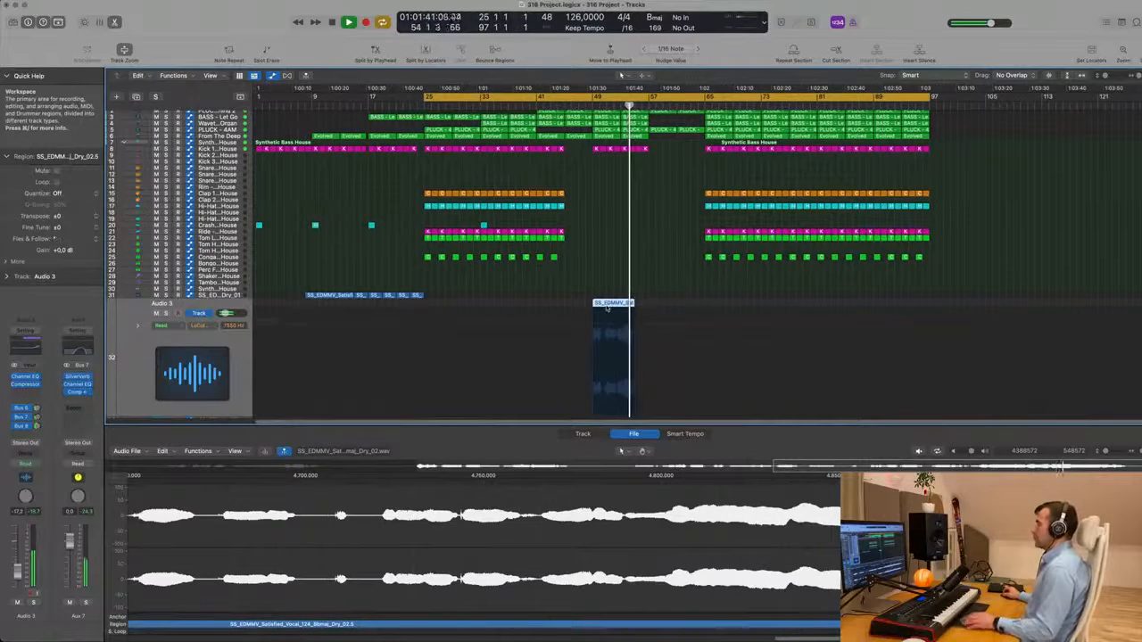
Step: Replace the Audio 3 vocal region with the SS_EDMMV_Satisfied_Vocal_124_Bbmaj_Dry_04 loop around bar 36 and listen to the arrangement
{"action": "mouse_move", "coordinate": [74, 629]}
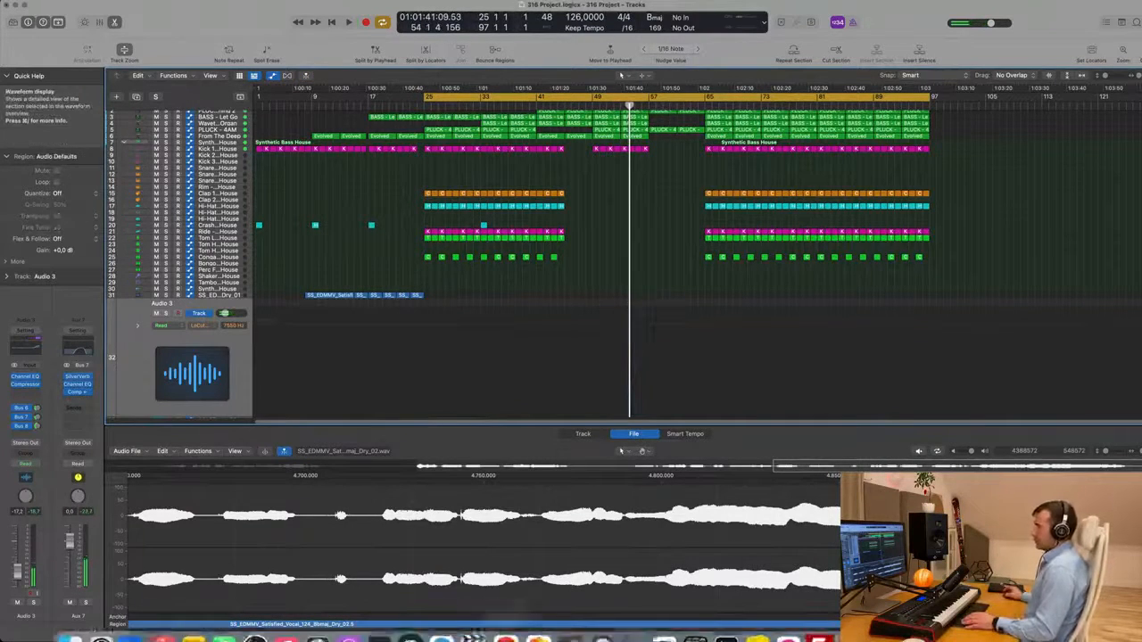
{"action": "left_click", "coordinate": [74, 622]}
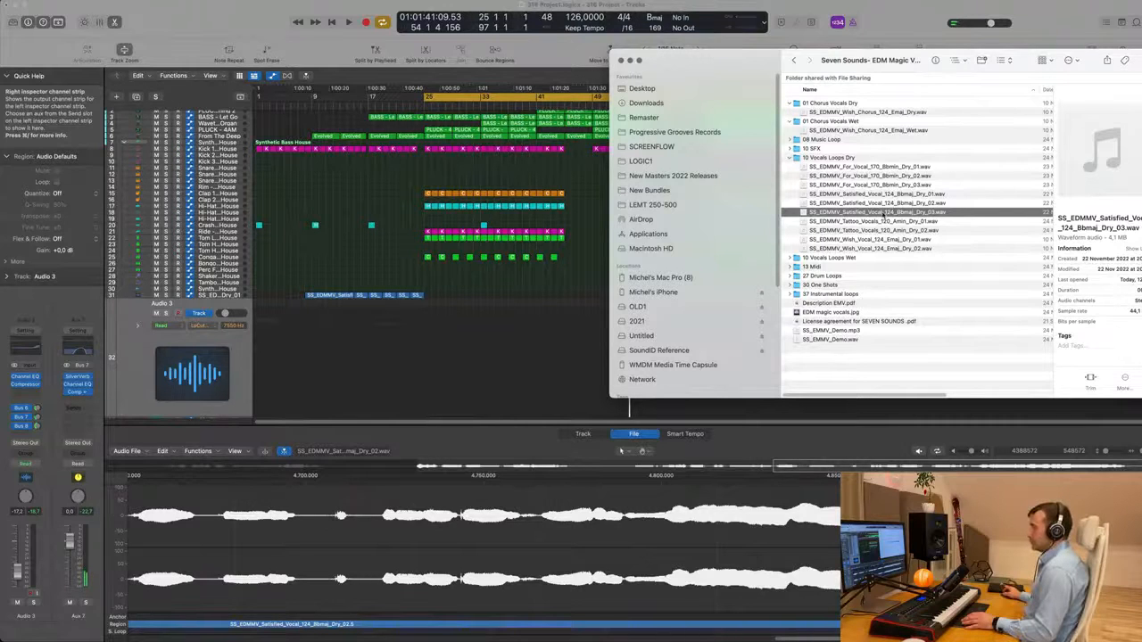
{"action": "left_click_drag", "start_coordinate": [883, 215], "coordinate": [505, 377]}
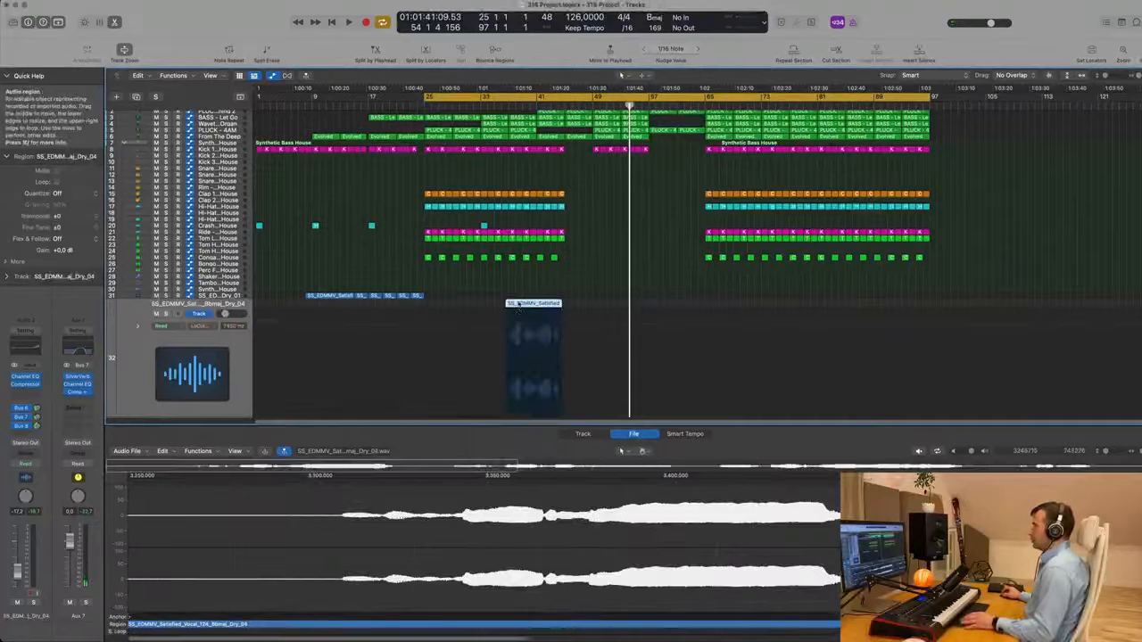
{"action": "key", "text": "space"}
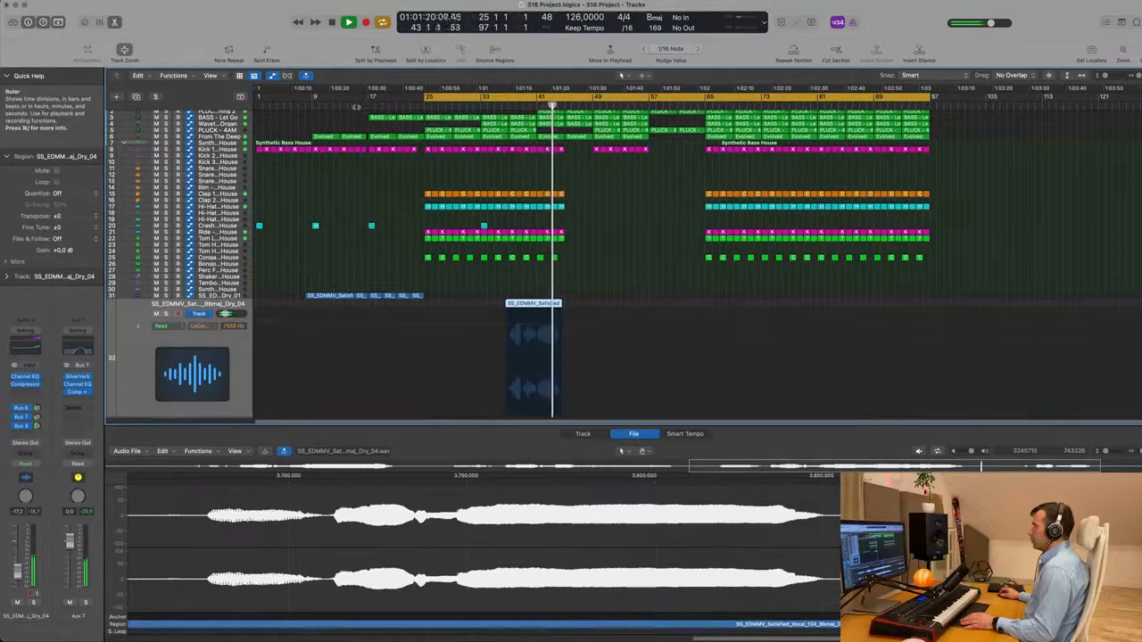
{"action": "left_click", "coordinate": [348, 108]}
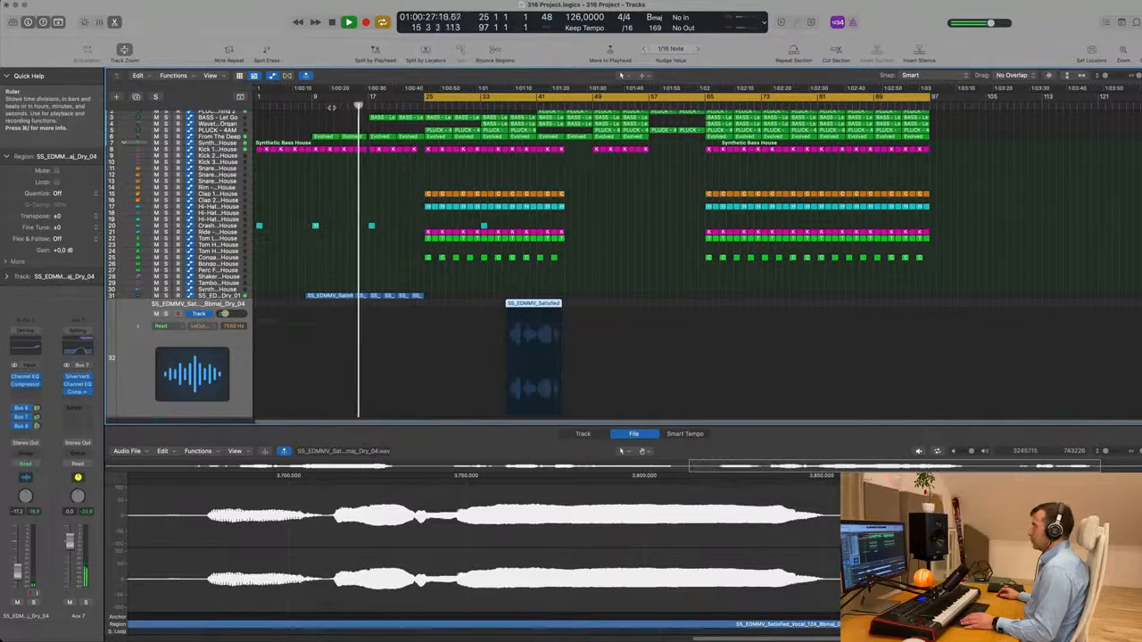
Step: Move the SS_EDMMV_Satisfied Dry_04 vocal region to start at bar 25
{"action": "left_click", "coordinate": [502, 108]}
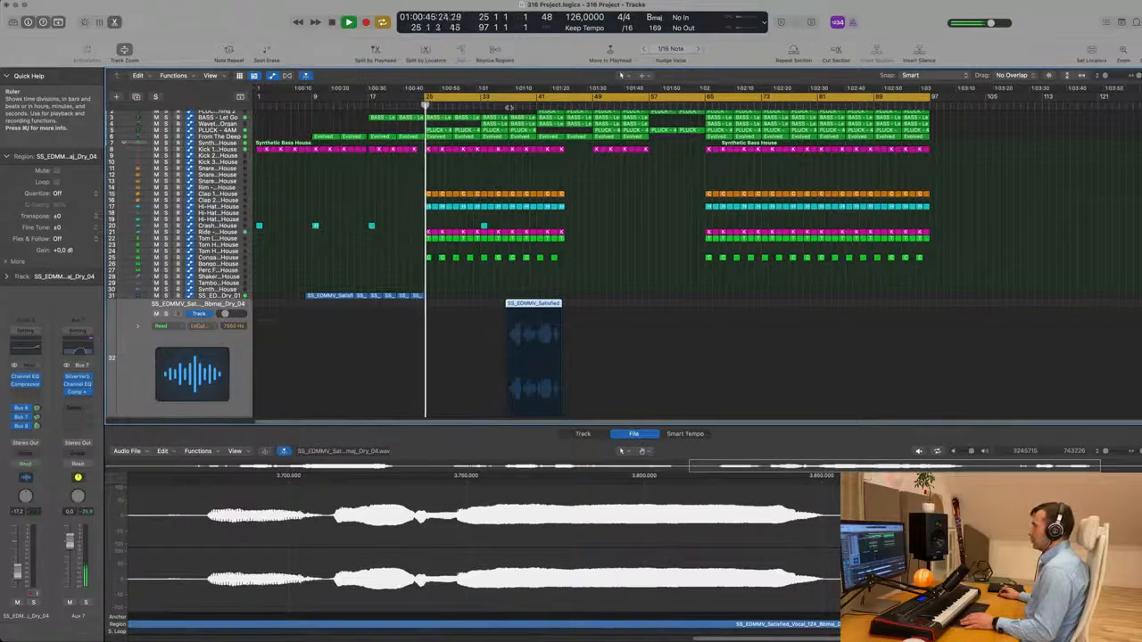
{"action": "left_click", "coordinate": [505, 108]}
{"action": "left_click_drag", "start_coordinate": [529, 308], "coordinate": [449, 310]}
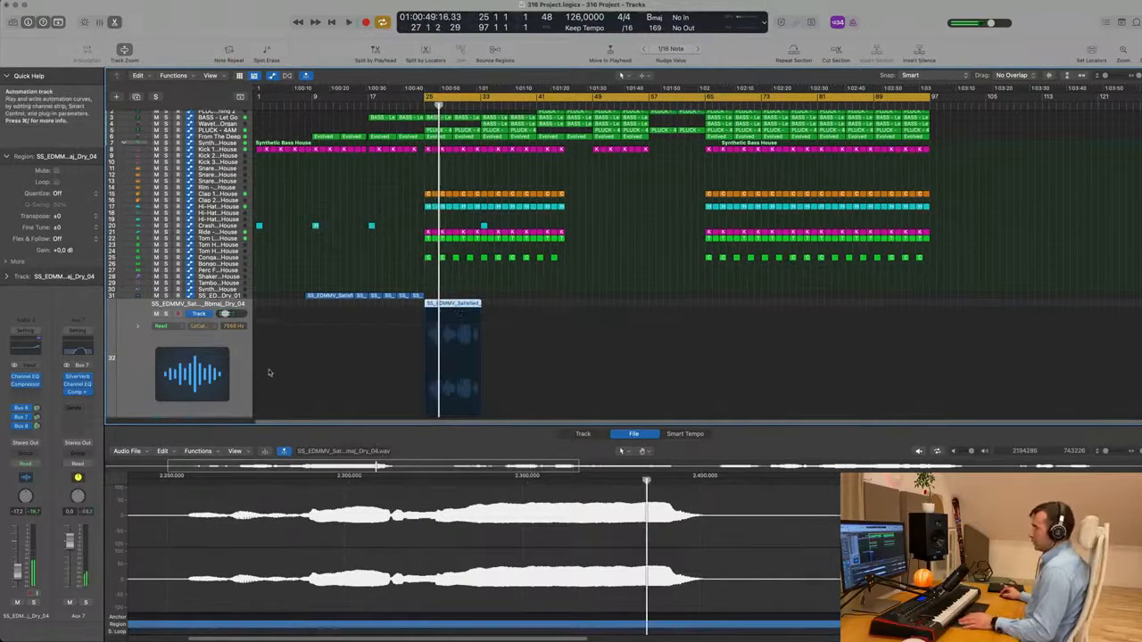
Step: Time-stretch the Dry_04 vocal audio from 124 to 126 bpm with the Time and Pitch Machine and paste the processed result
{"action": "left_click", "coordinate": [582, 434]}
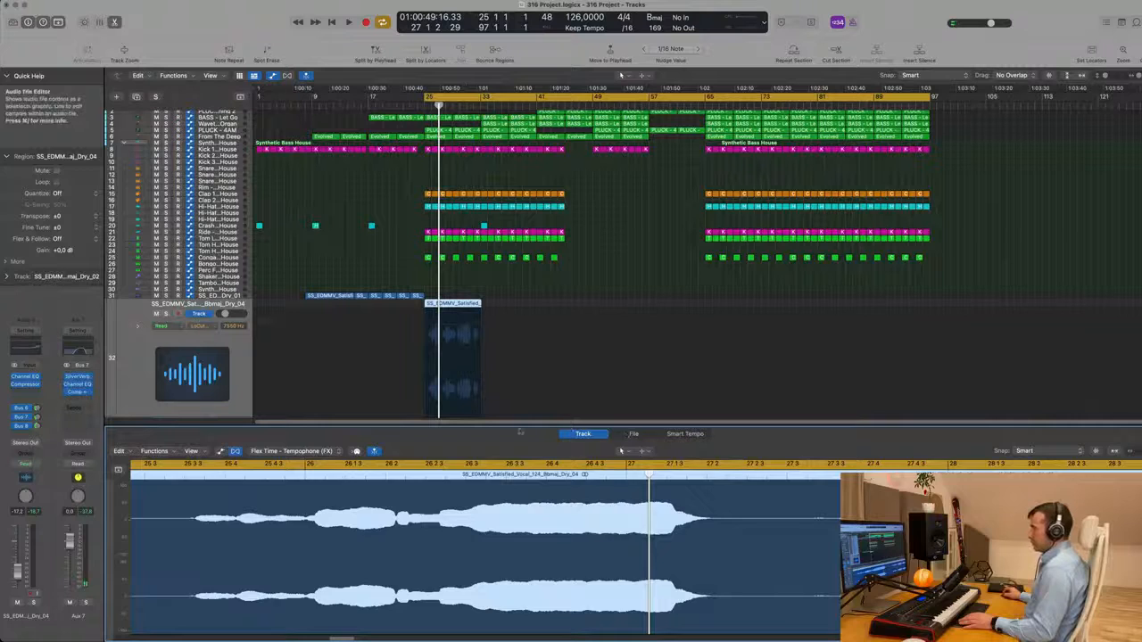
{"action": "left_click", "coordinate": [634, 434]}
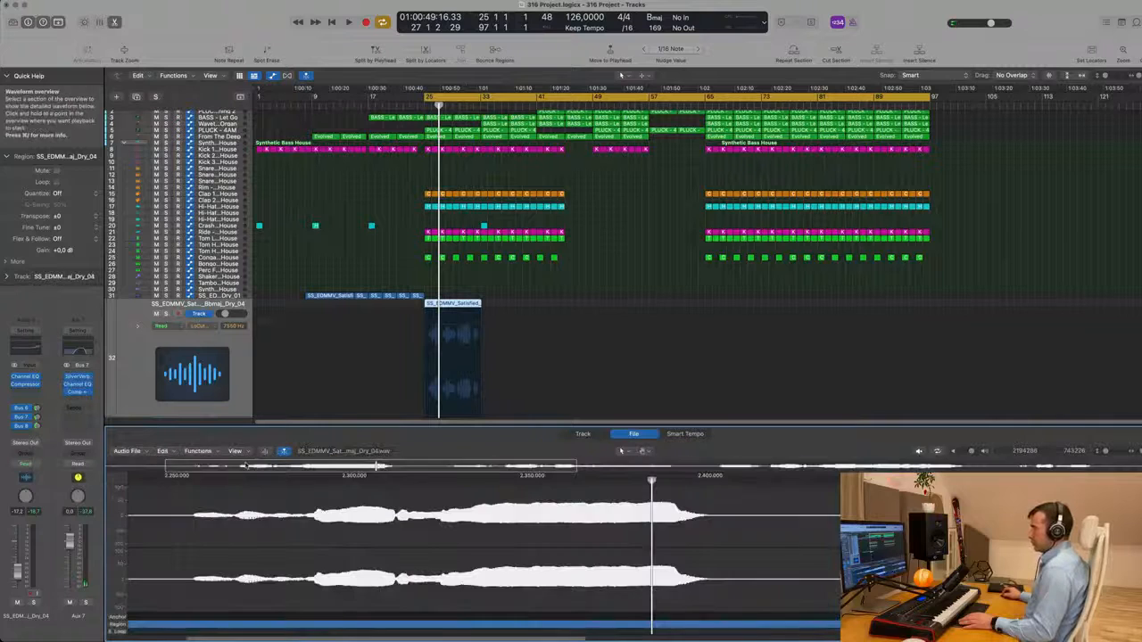
{"action": "left_click", "coordinate": [585, 434]}
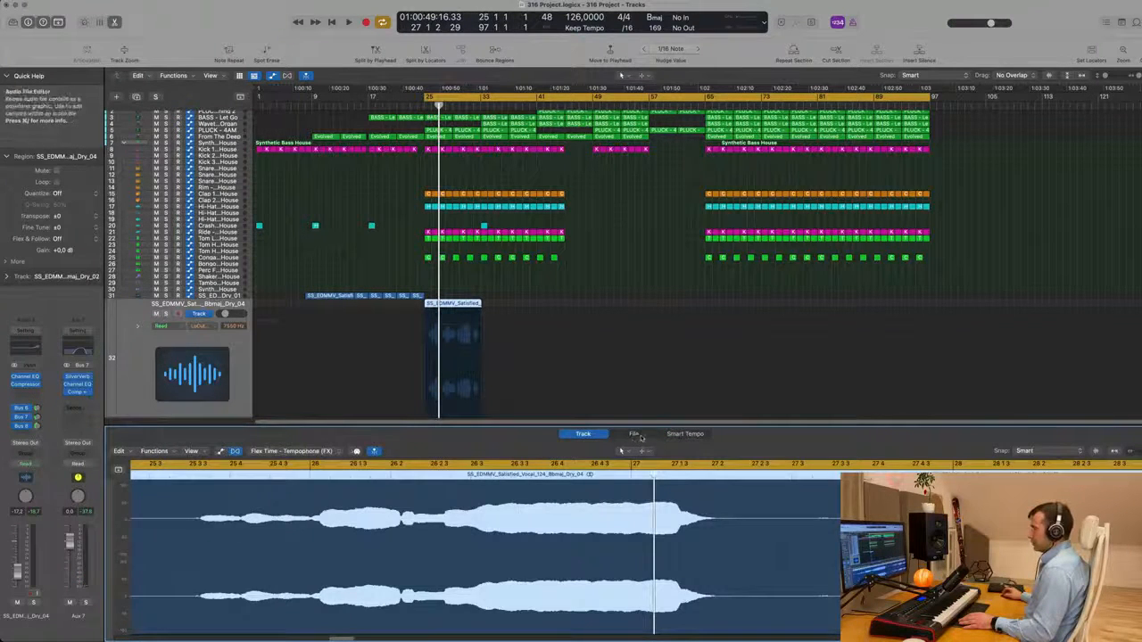
{"action": "left_click", "coordinate": [636, 435]}
{"action": "left_click", "coordinate": [198, 452]}
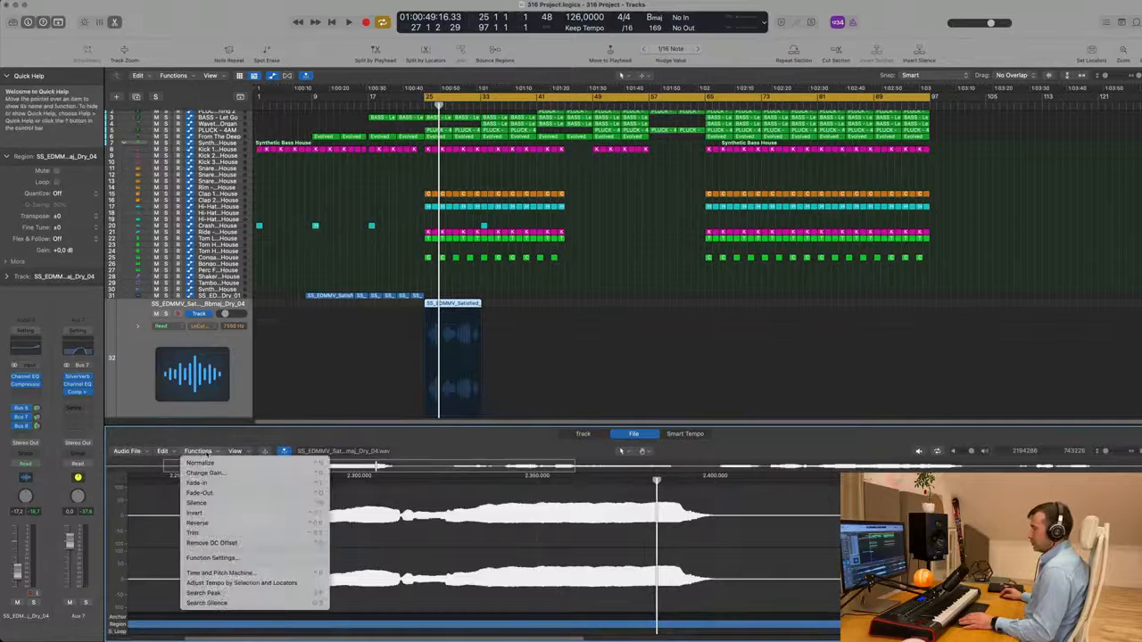
{"action": "left_click", "coordinate": [218, 573]}
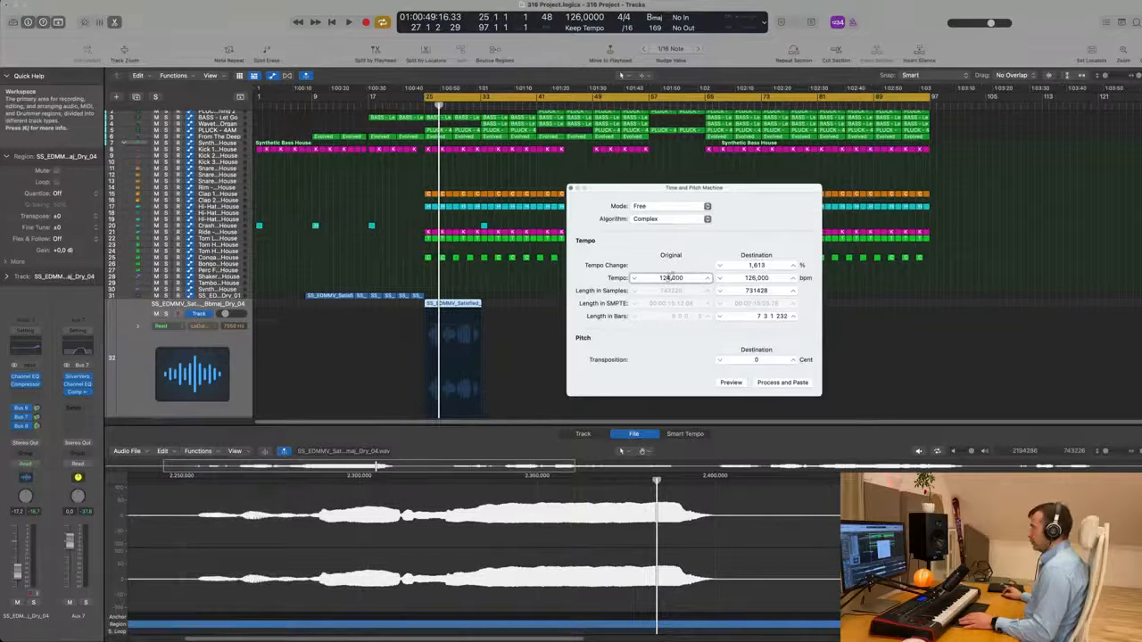
{"action": "left_click", "coordinate": [778, 384]}
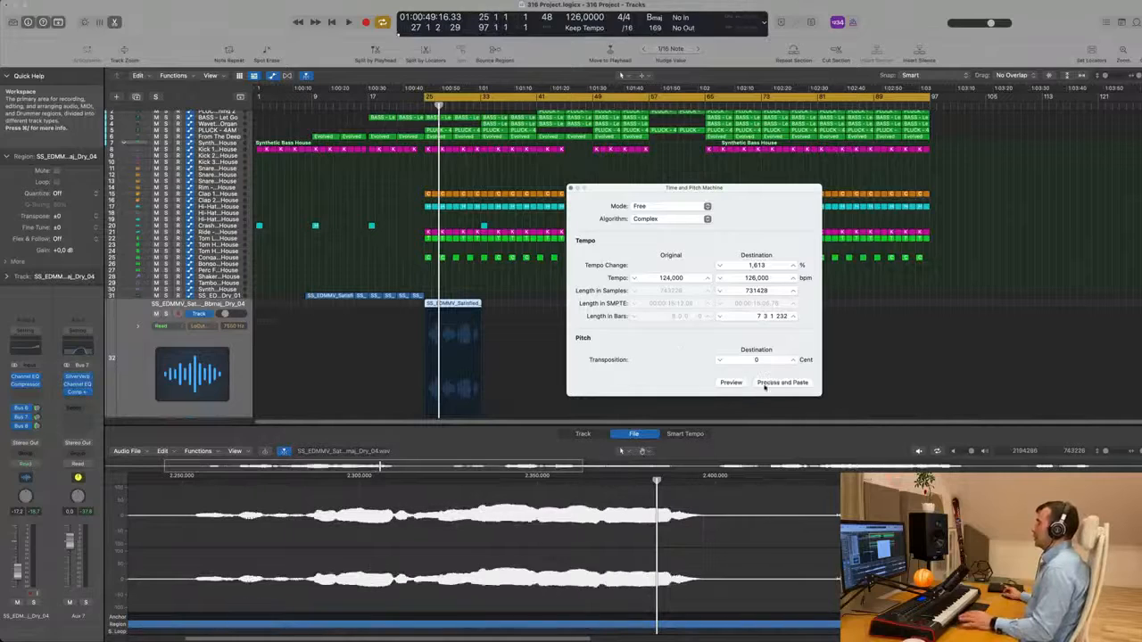
{"action": "left_click", "coordinate": [572, 190]}
Step: Play the arrangement from bar 25 to check how the stretched vocal sits against the other tracks
{"action": "key", "text": "space"}
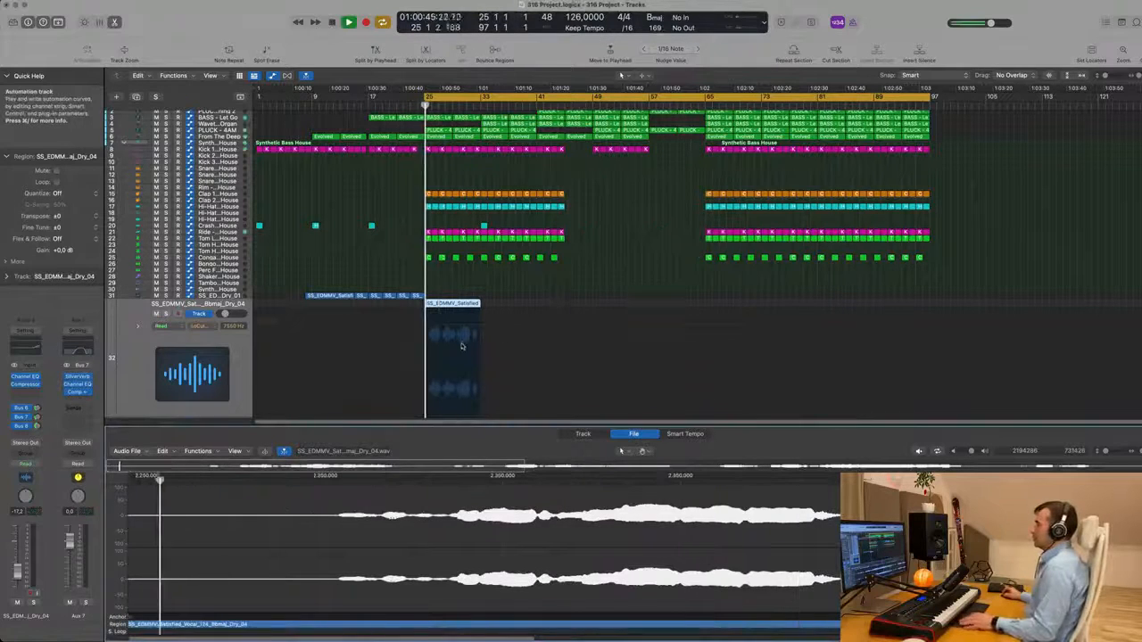
{"action": "key", "text": "super+Right"}
{"action": "key", "text": "super+Left"}
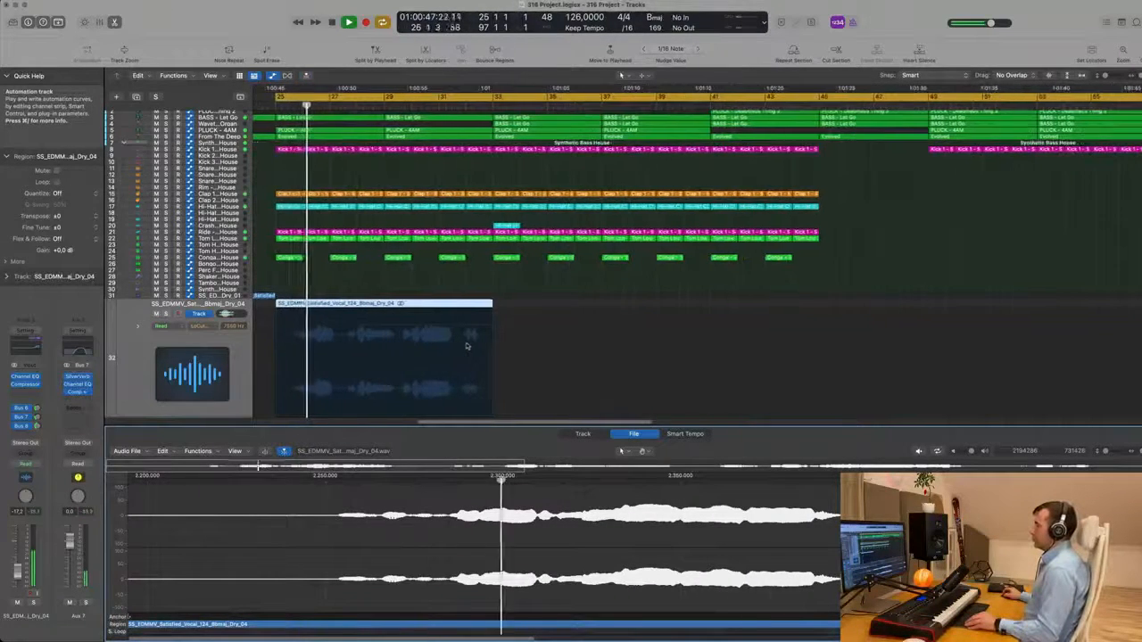
{"action": "key", "text": "super+Left"}
{"action": "key", "text": "super+Left"}
{"action": "key", "text": "super+Left"}
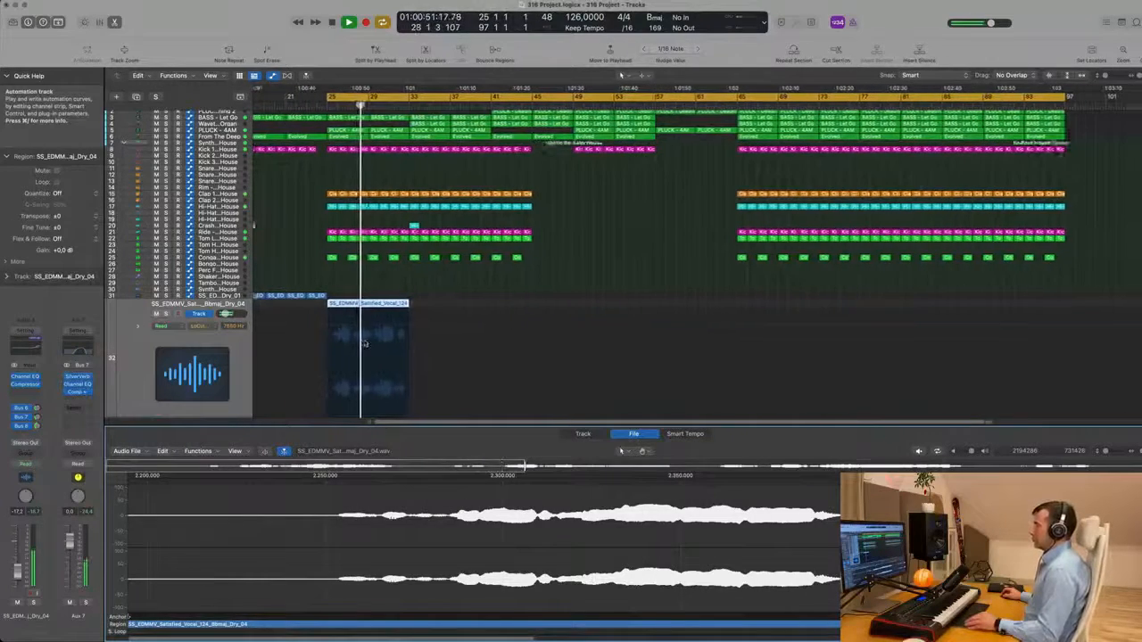
{"action": "key", "text": "super+Left"}
{"action": "key", "text": "super+Right"}
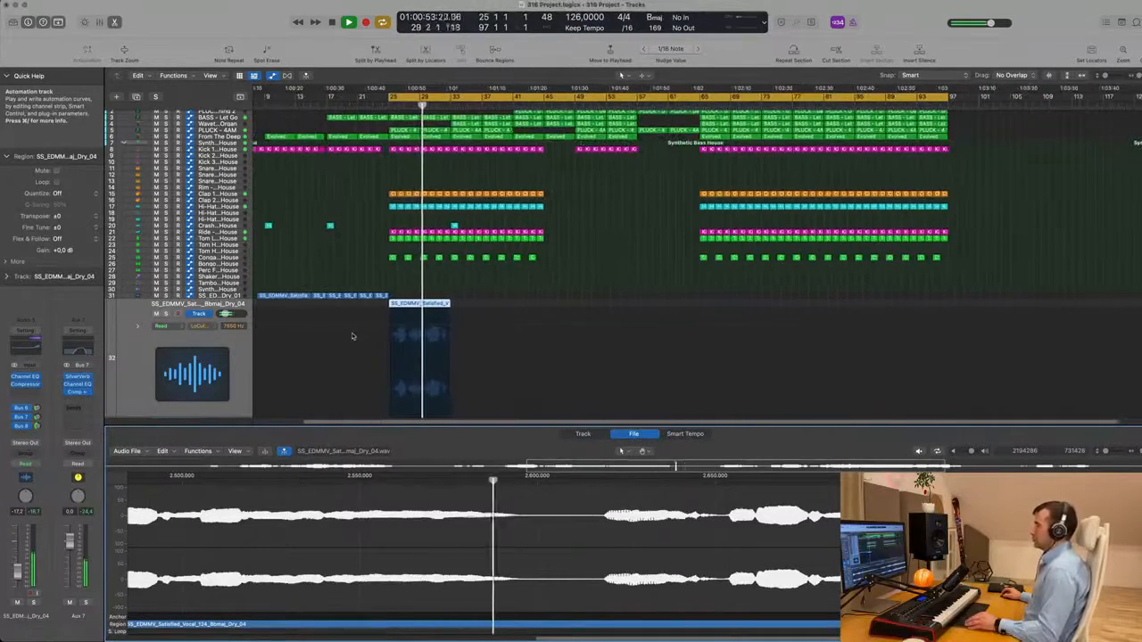
{"action": "key", "text": "super+Right"}
{"action": "key", "text": "super+Right"}
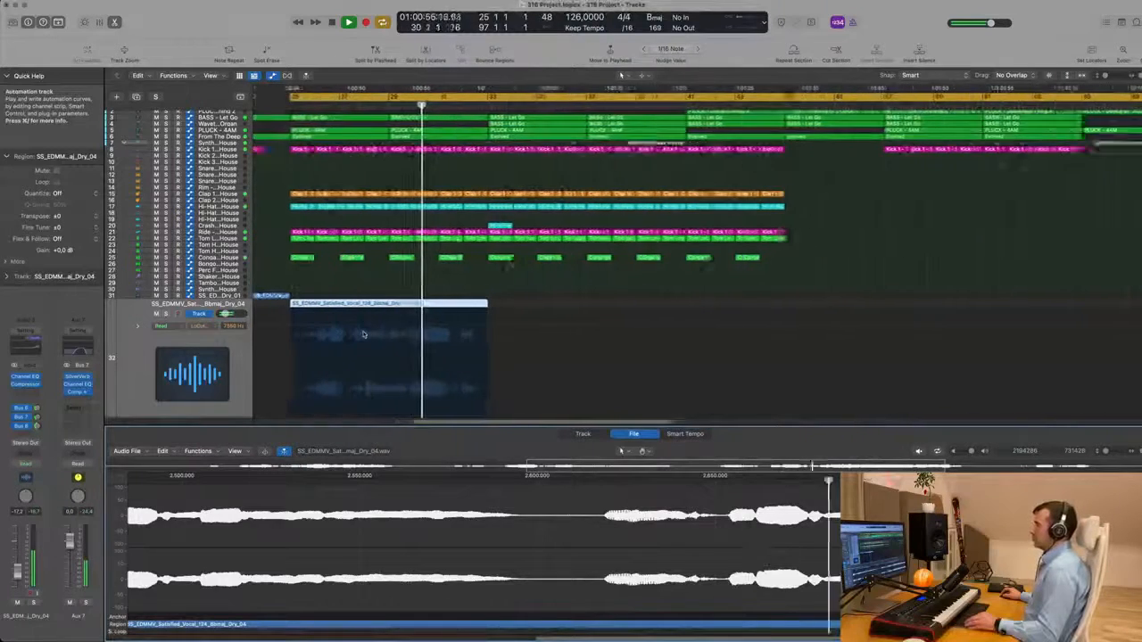
{"action": "key", "text": "super+Left"}
{"action": "key", "text": "super+Left"}
{"action": "key", "text": "super+Left"}
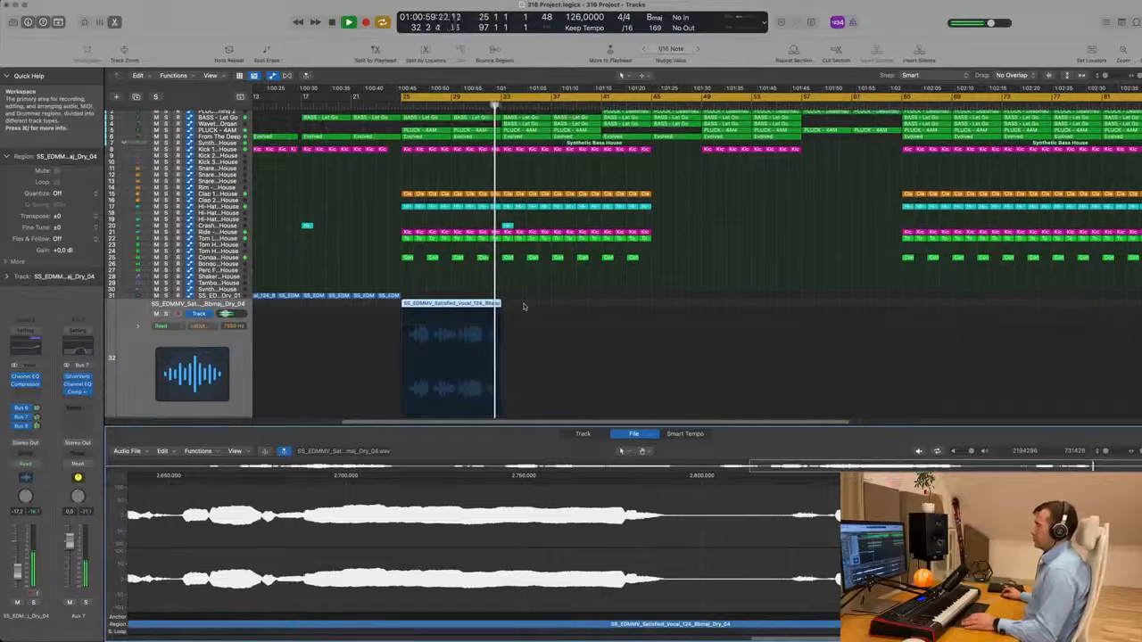
{"action": "scroll", "coordinate": [625, 259], "scroll_direction": "left", "scroll_amount": 3}
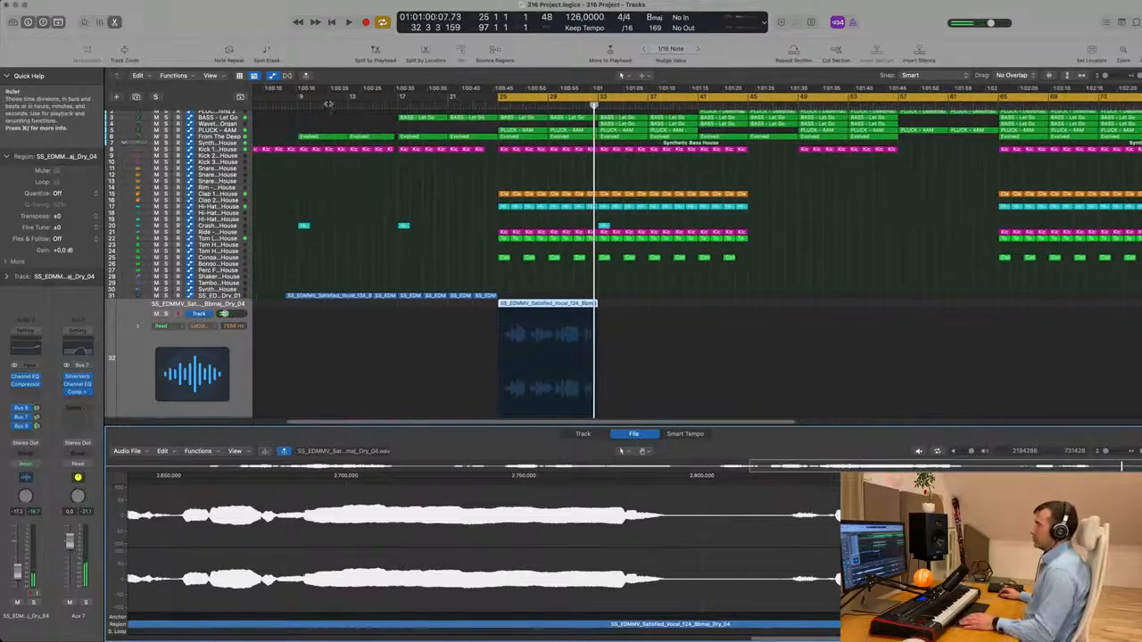
Step: Audition the passage at bar 9 and the start of the section at bar 25 to compare the vocal entries
{"action": "key", "text": "shift+space"}
{"action": "scroll", "coordinate": [625, 259], "scroll_direction": "left", "scroll_amount": 2}
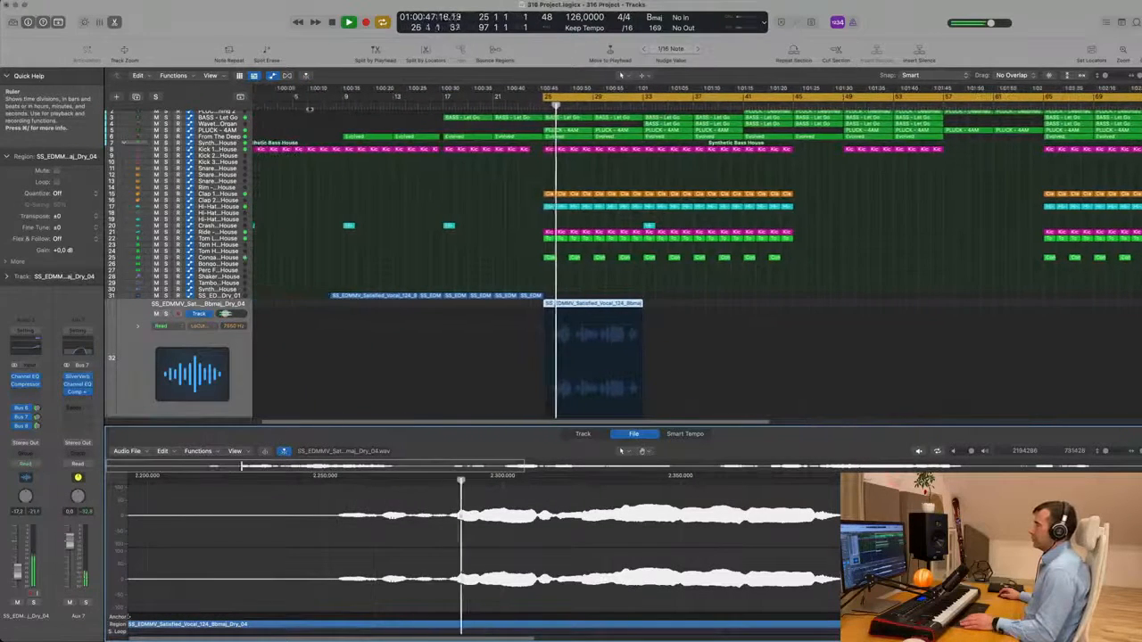
{"action": "left_click", "coordinate": [343, 100]}
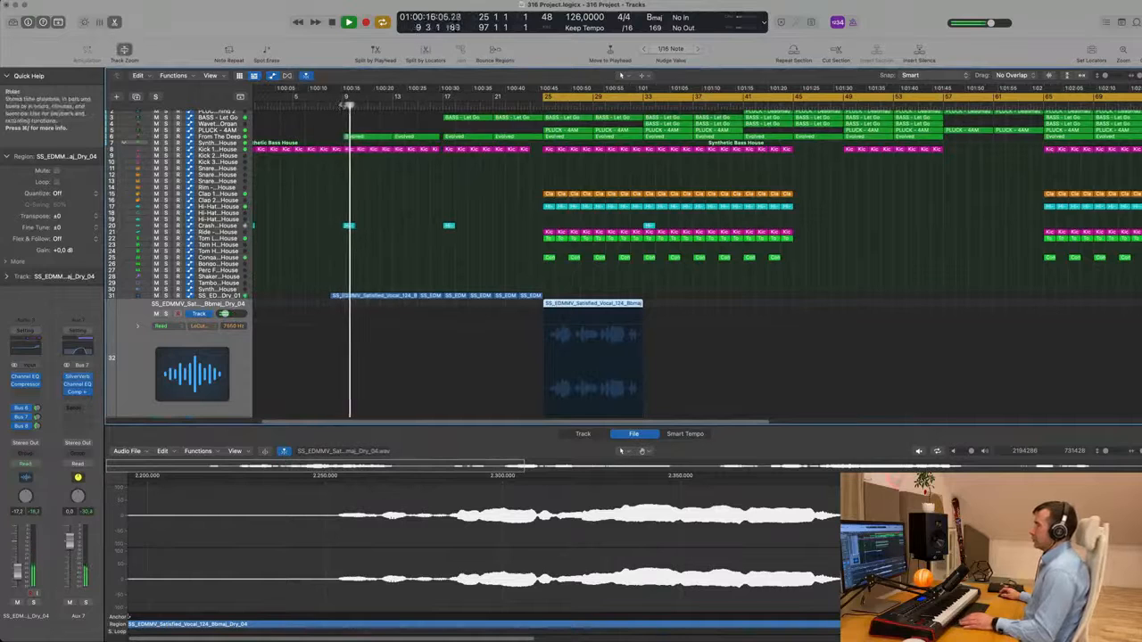
{"action": "key", "text": "space"}
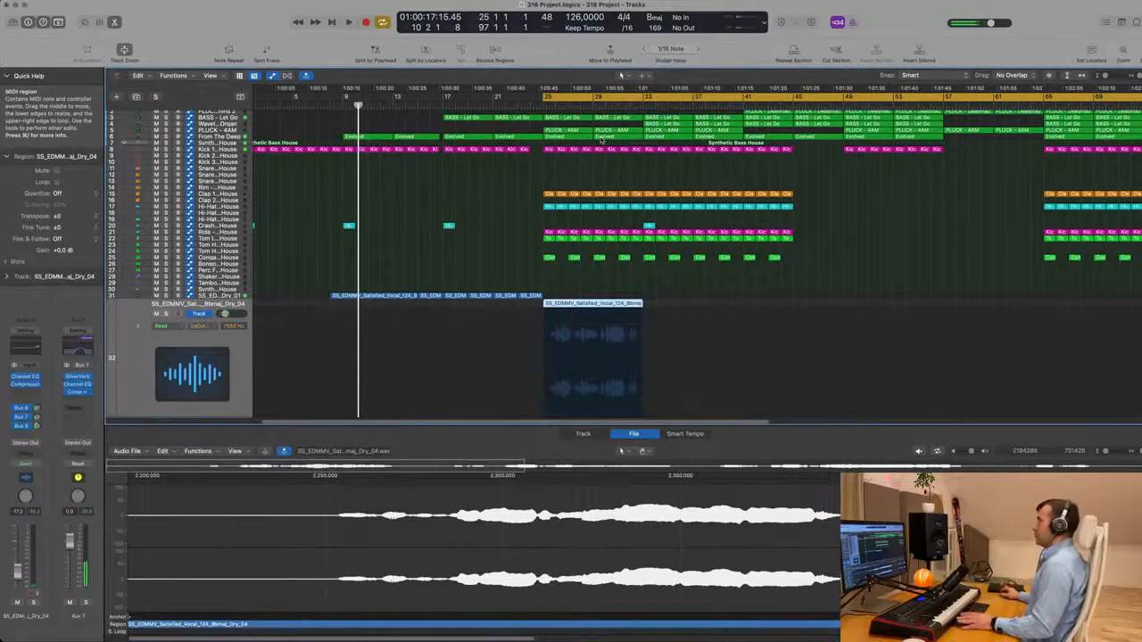
{"action": "key", "text": "shift+space"}
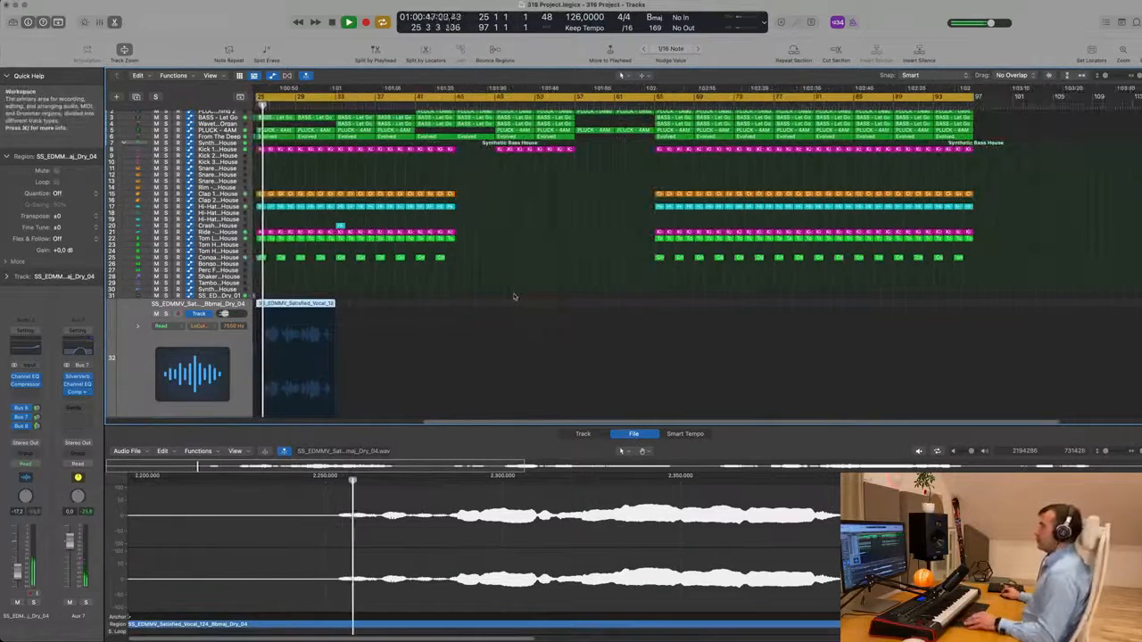
{"action": "scroll", "coordinate": [514, 294], "scroll_direction": "up", "scroll_amount": 5}
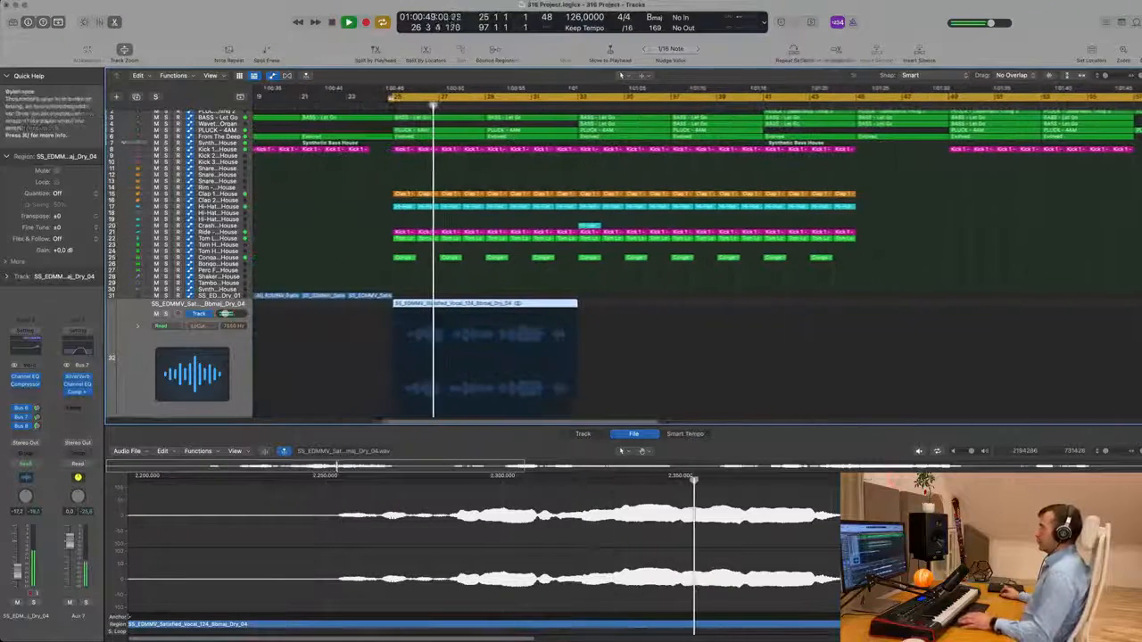
{"action": "key", "text": "space"}
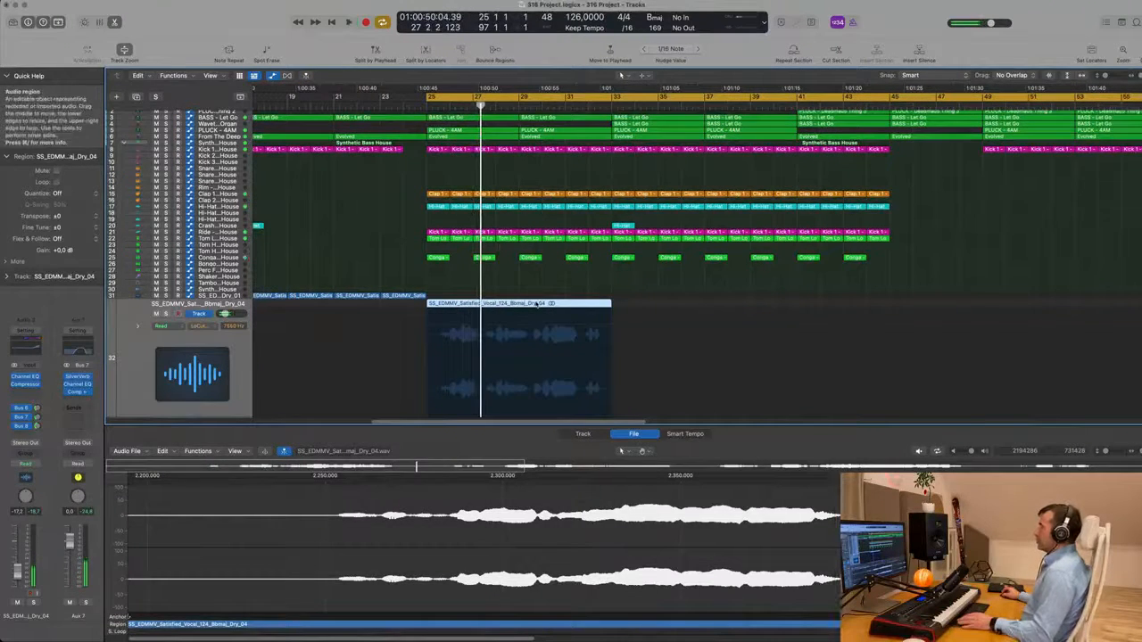
Step: Move the Dry_04 vocal region to bar 33 and delete the PLUCK - 4AM regions between bars 33 and 41
{"action": "left_click_drag", "start_coordinate": [530, 304], "coordinate": [714, 304]}
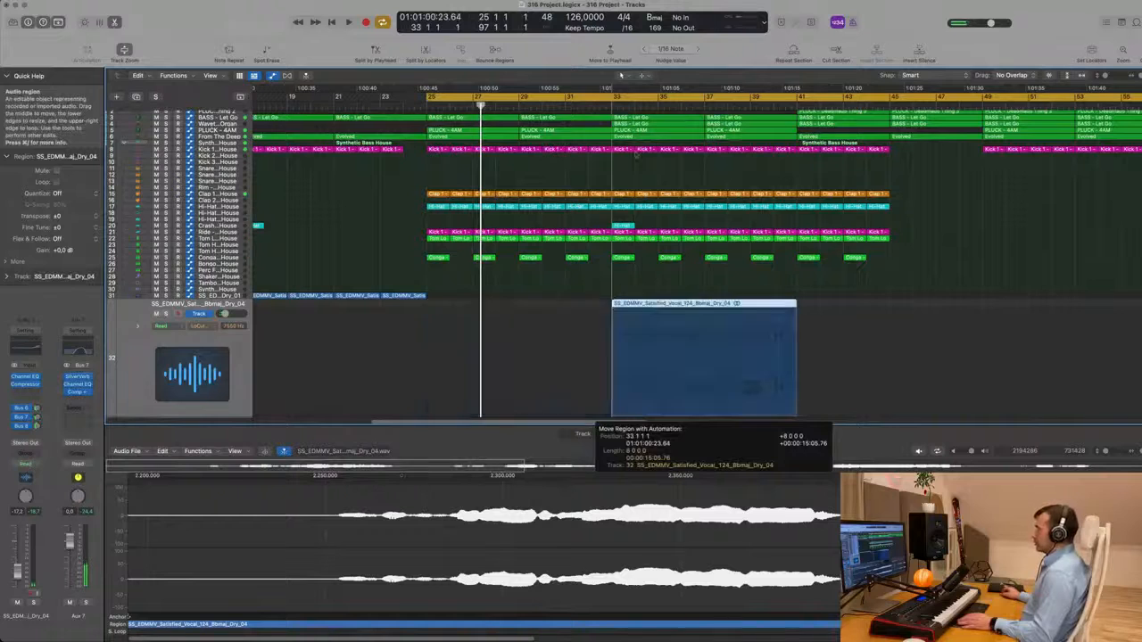
{"action": "left_click", "coordinate": [656, 131]}
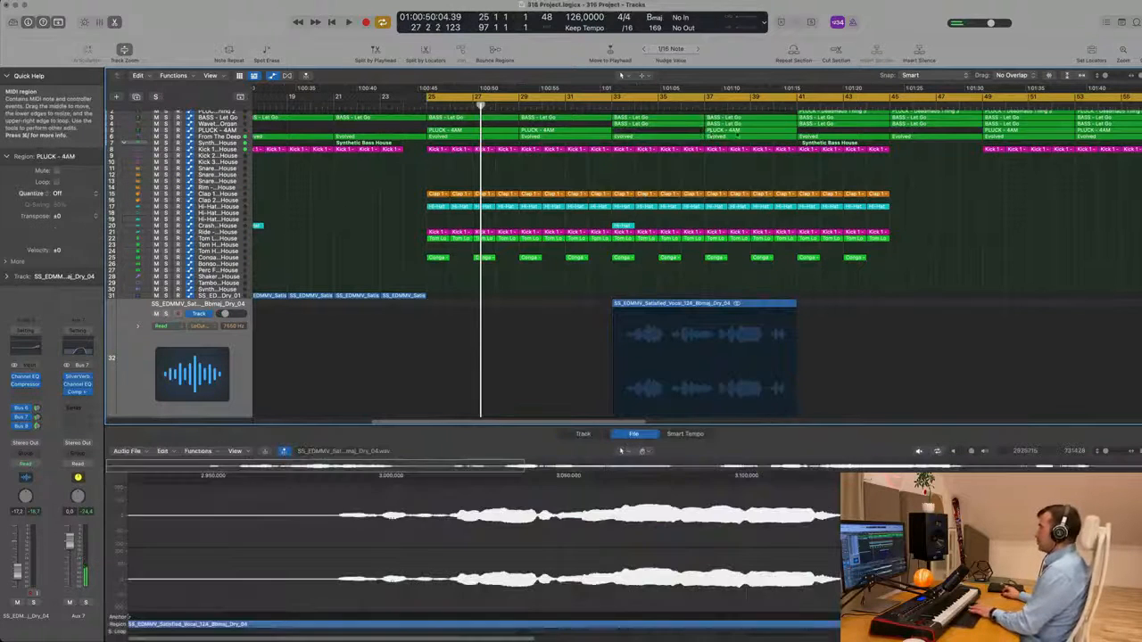
Step: Play the section from bar 25 through the vocal entry at bar 33, inspecting the PLUCK - 4AM track and the vocal region
{"action": "key", "text": "space"}
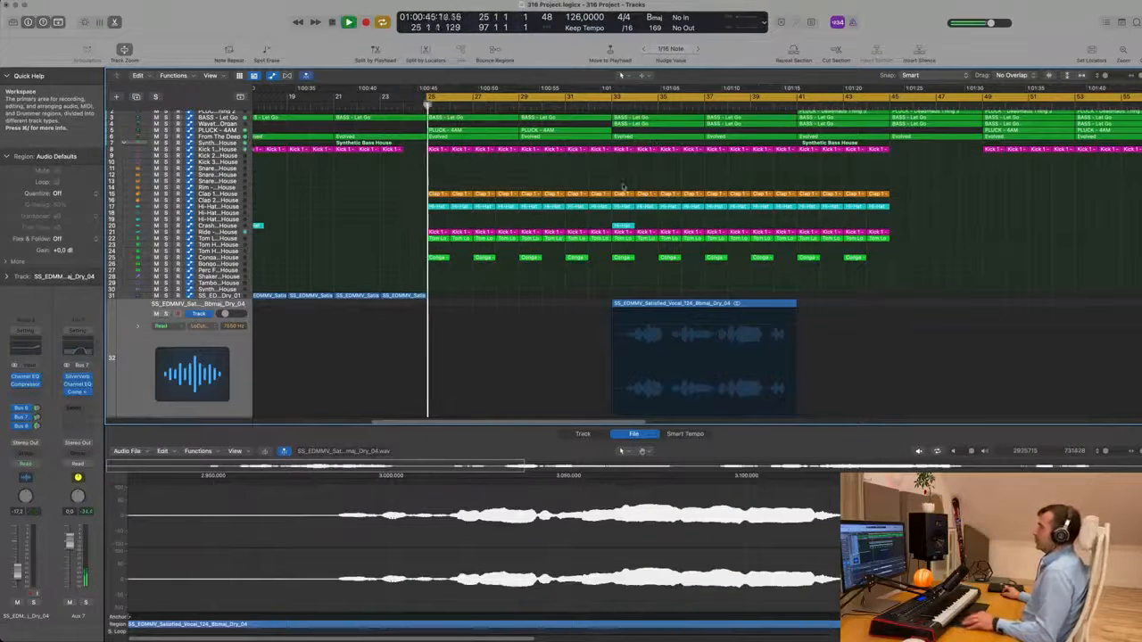
{"action": "key", "text": "super+Left"}
{"action": "key", "text": "super+Left"}
{"action": "key", "text": "super+Left"}
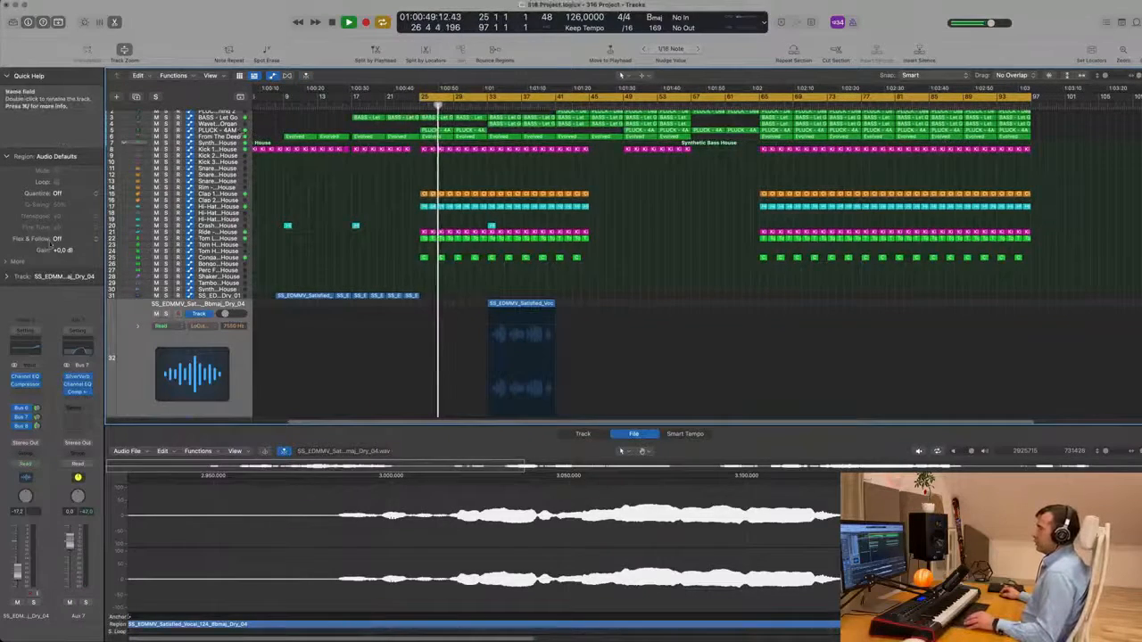
{"action": "left_click", "coordinate": [217, 130]}
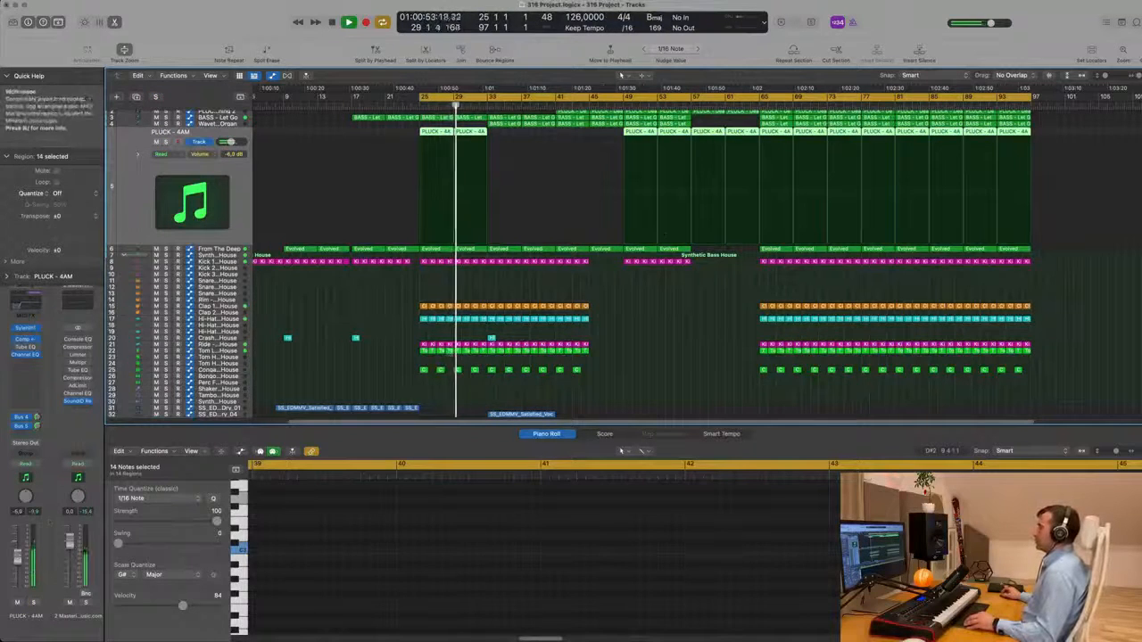
{"action": "scroll", "coordinate": [565, 317], "scroll_direction": "up", "scroll_amount": 5}
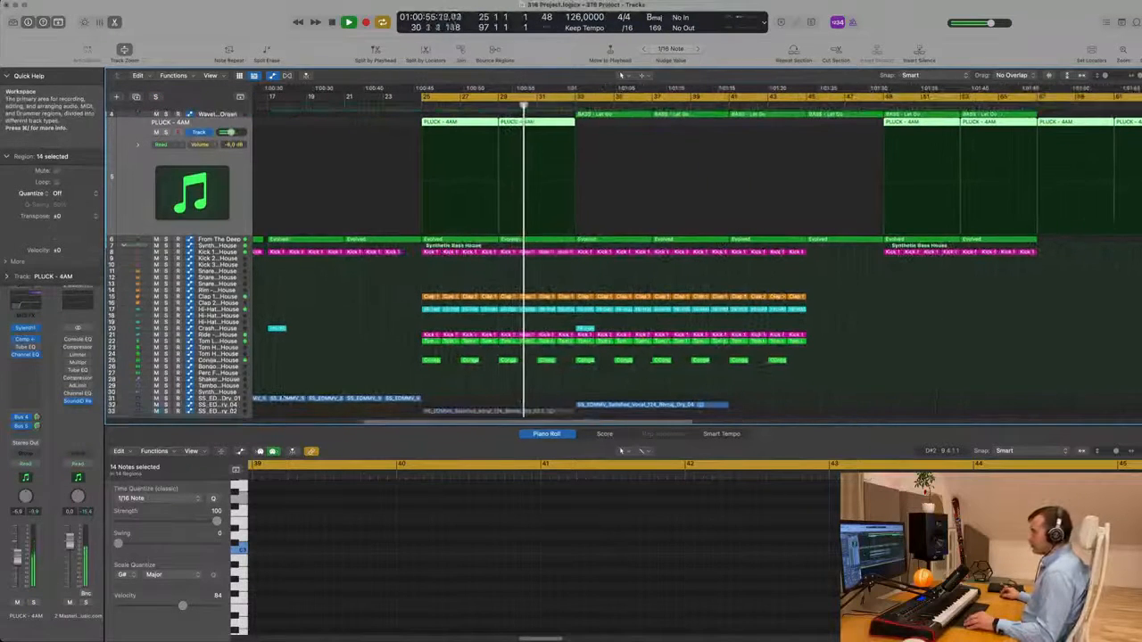
{"action": "left_click", "coordinate": [597, 404]}
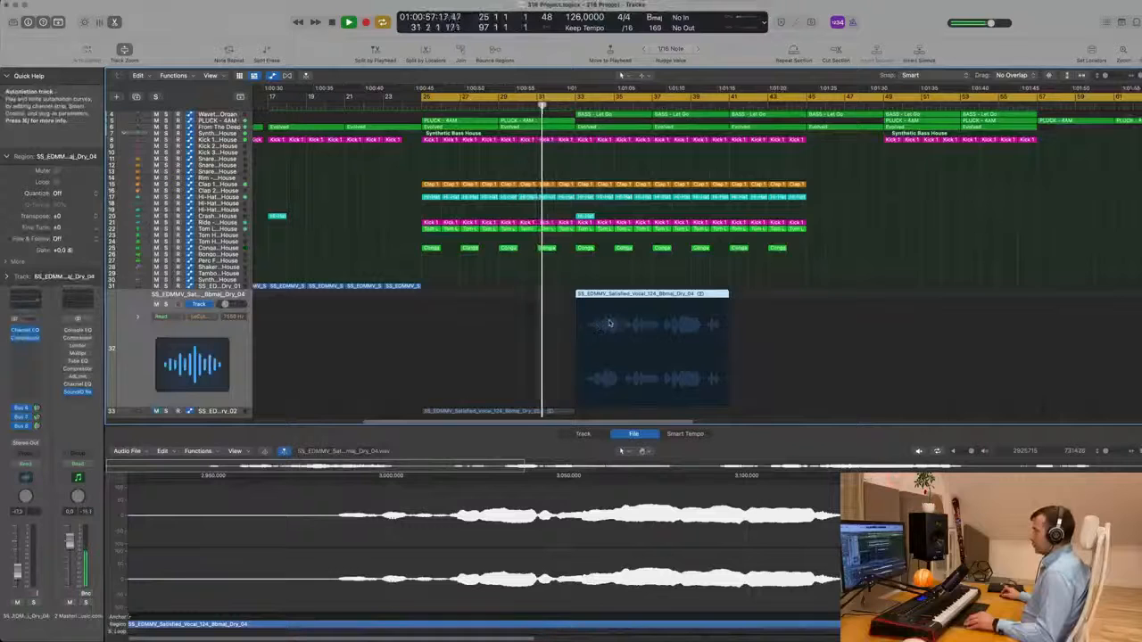
{"action": "scroll", "coordinate": [609, 323], "scroll_direction": "up", "scroll_amount": 4}
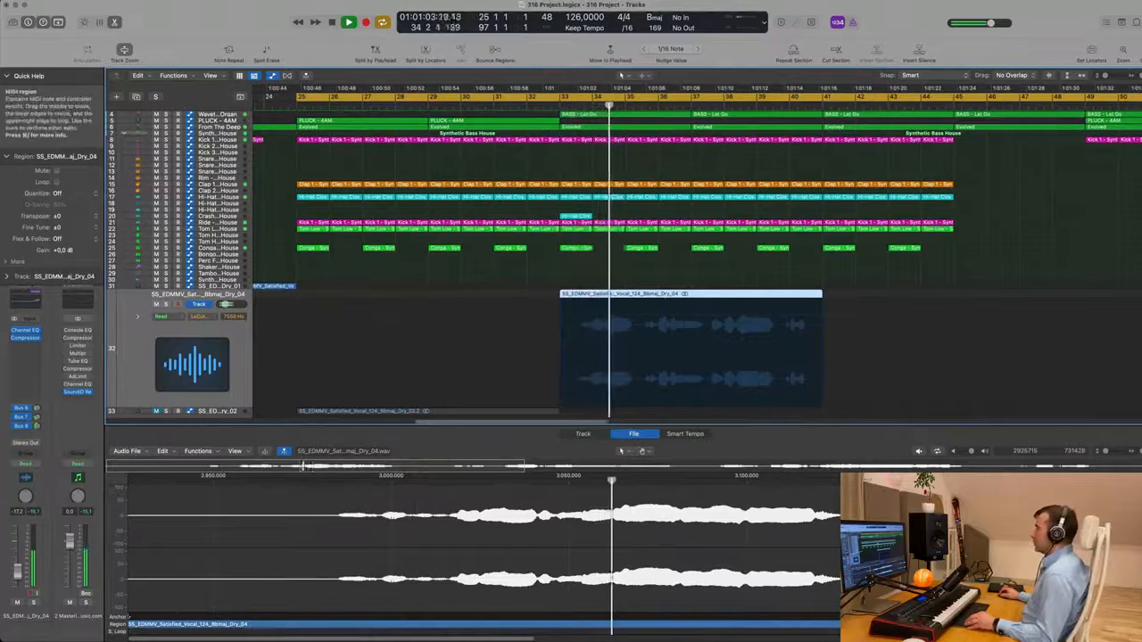
Step: Shift the Dry_04 vocal region one bar earlier so that it starts at bar 32
{"action": "key", "text": "comma"}
{"action": "key", "text": "comma"}
{"action": "scroll", "coordinate": [687, 283], "scroll_direction": "up", "scroll_amount": 3}
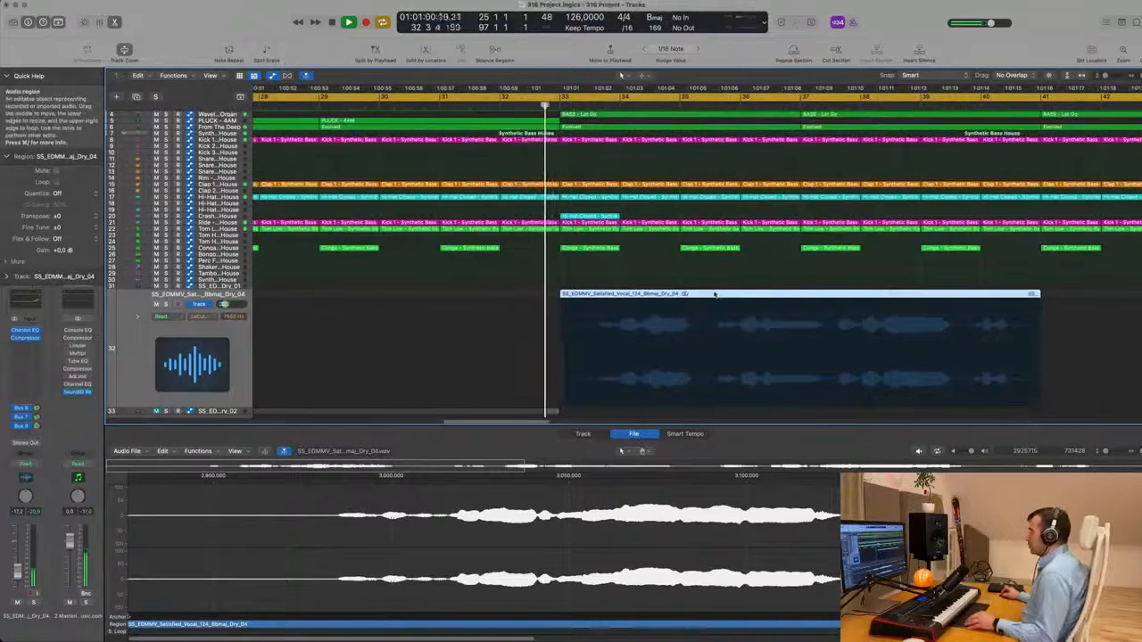
{"action": "left_click_drag", "start_coordinate": [710, 299], "coordinate": [658, 303]}
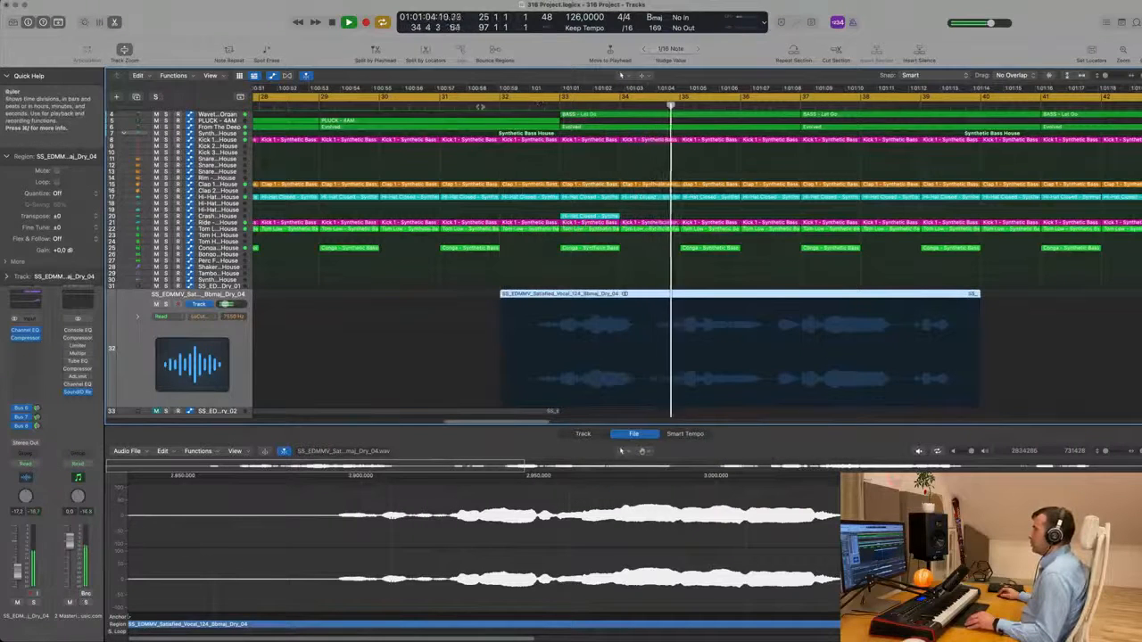
Step: Replay the passage from bar 32 to check the vocal's timing against the beat and bass
{"action": "key", "text": "comma"}
{"action": "scroll", "coordinate": [516, 318], "scroll_direction": "up", "scroll_amount": 2}
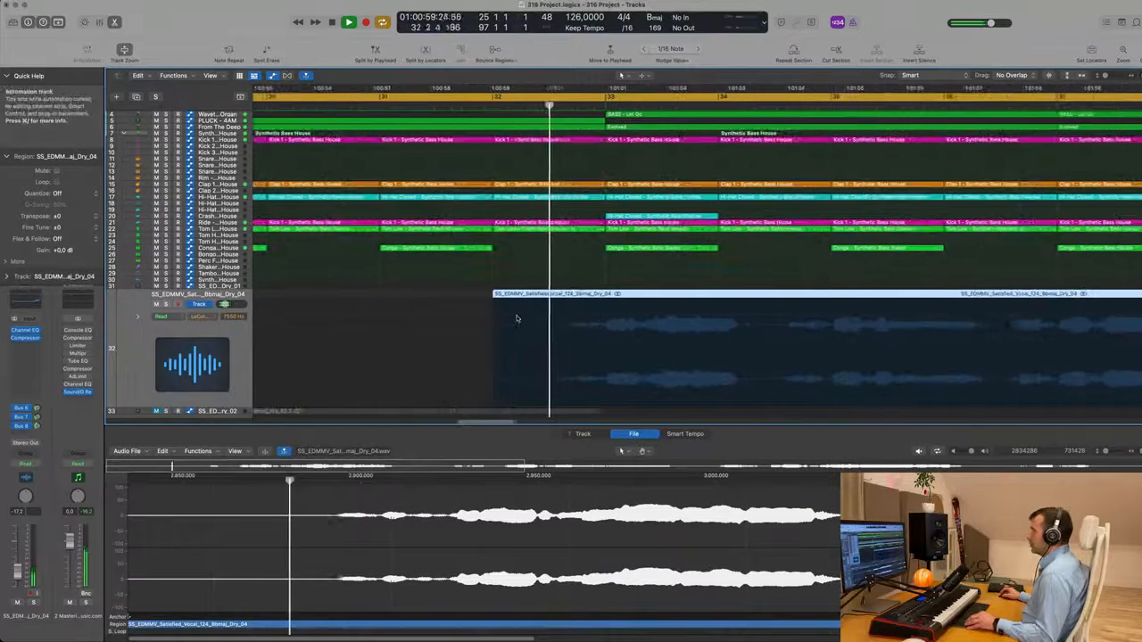
{"action": "scroll", "coordinate": [517, 318], "scroll_direction": "down", "scroll_amount": 1}
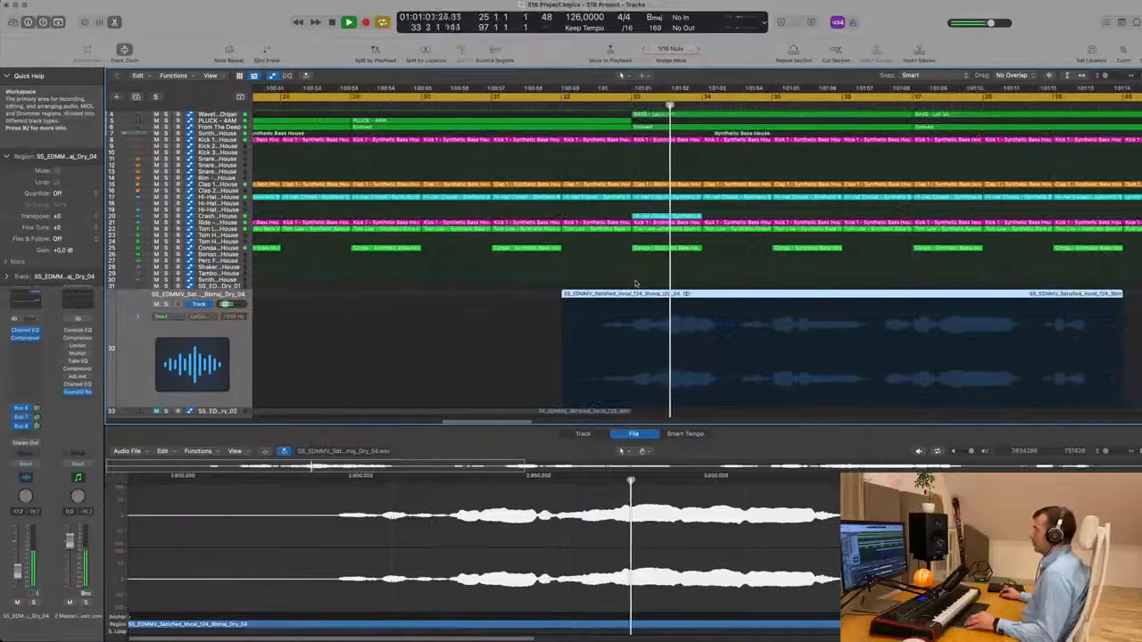
{"action": "scroll", "coordinate": [649, 282], "scroll_direction": "down", "scroll_amount": 1}
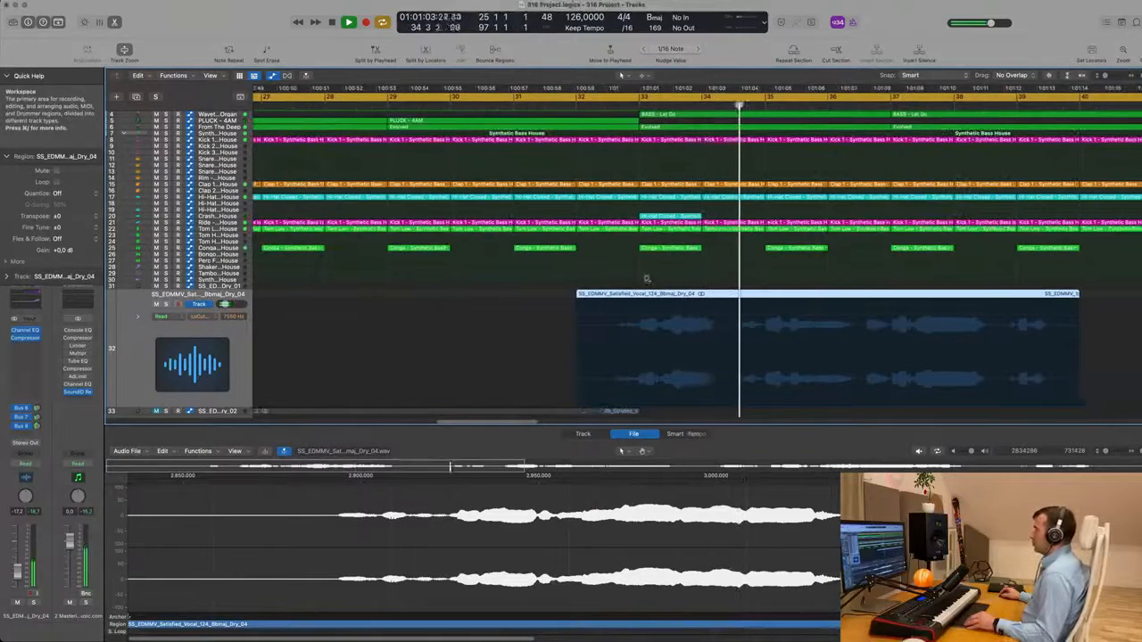
{"action": "scroll", "coordinate": [749, 308], "scroll_direction": "up", "scroll_amount": 3}
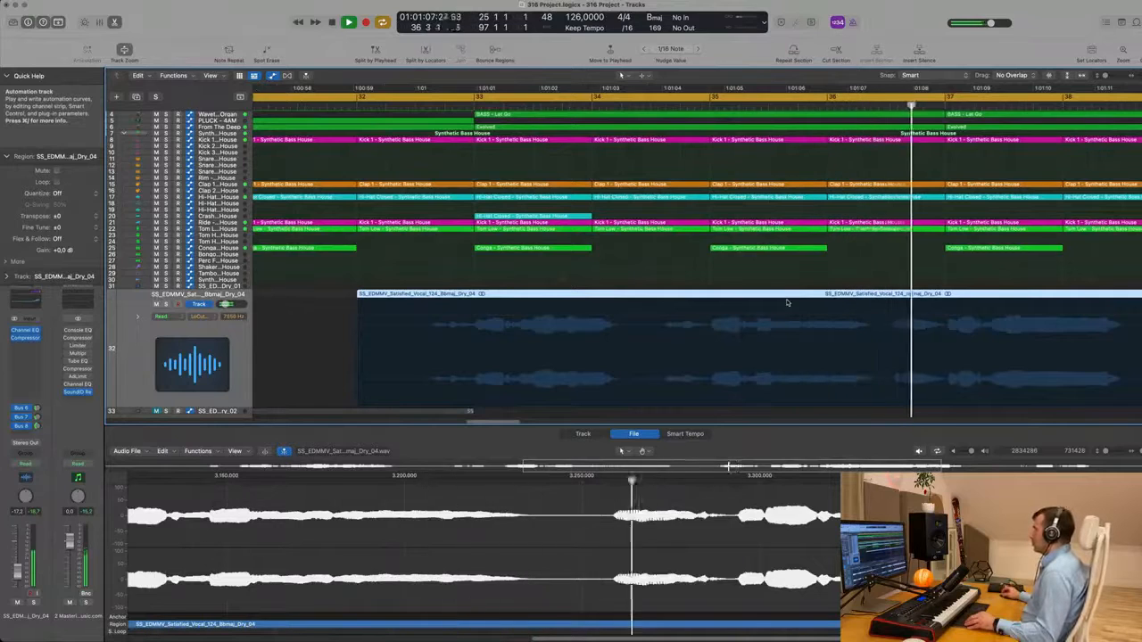
Step: Stop playback and view the whole Dry_04 vocal waveform in the audio file editor
{"action": "scroll", "coordinate": [794, 303], "scroll_direction": "down", "scroll_amount": 3}
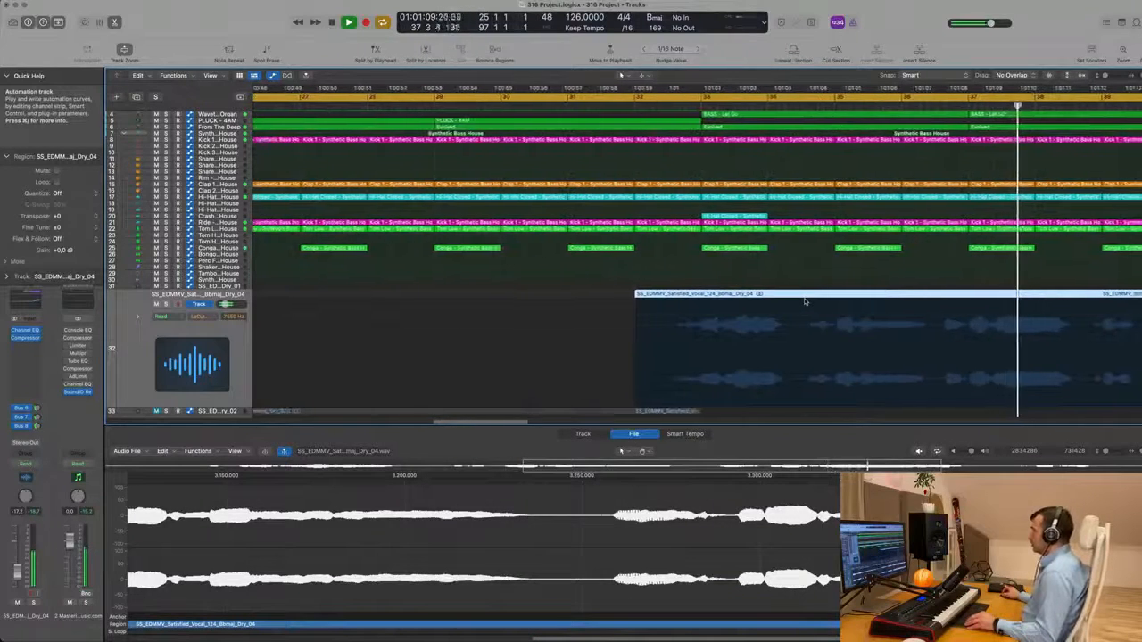
{"action": "scroll", "coordinate": [805, 301], "scroll_direction": "down", "scroll_amount": 2}
{"action": "key", "text": "space"}
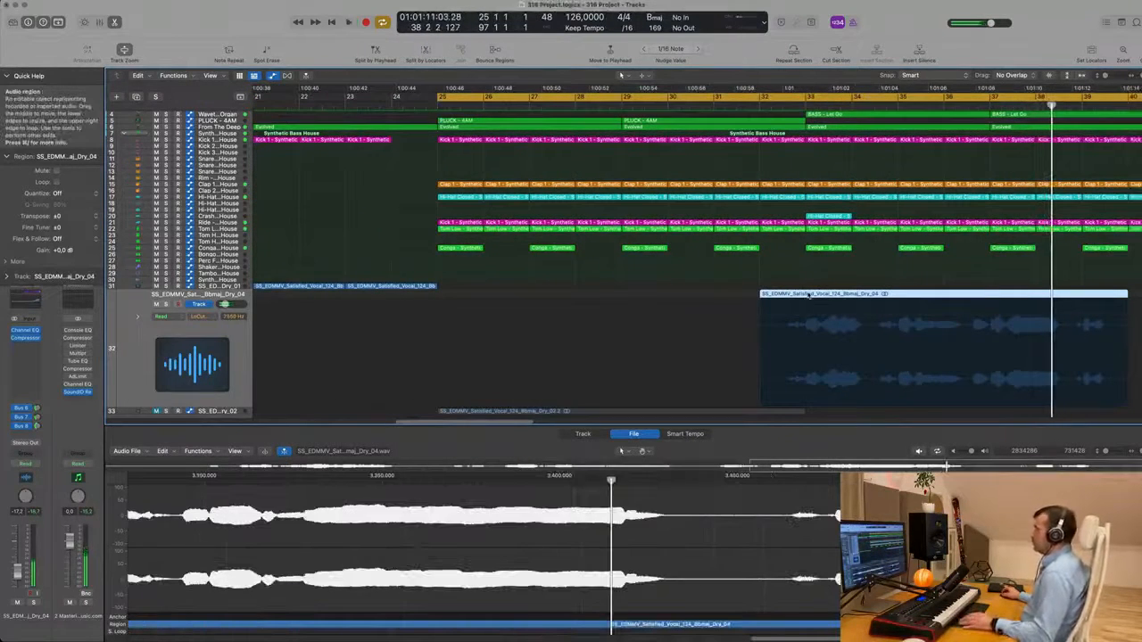
{"action": "key", "text": "e"}
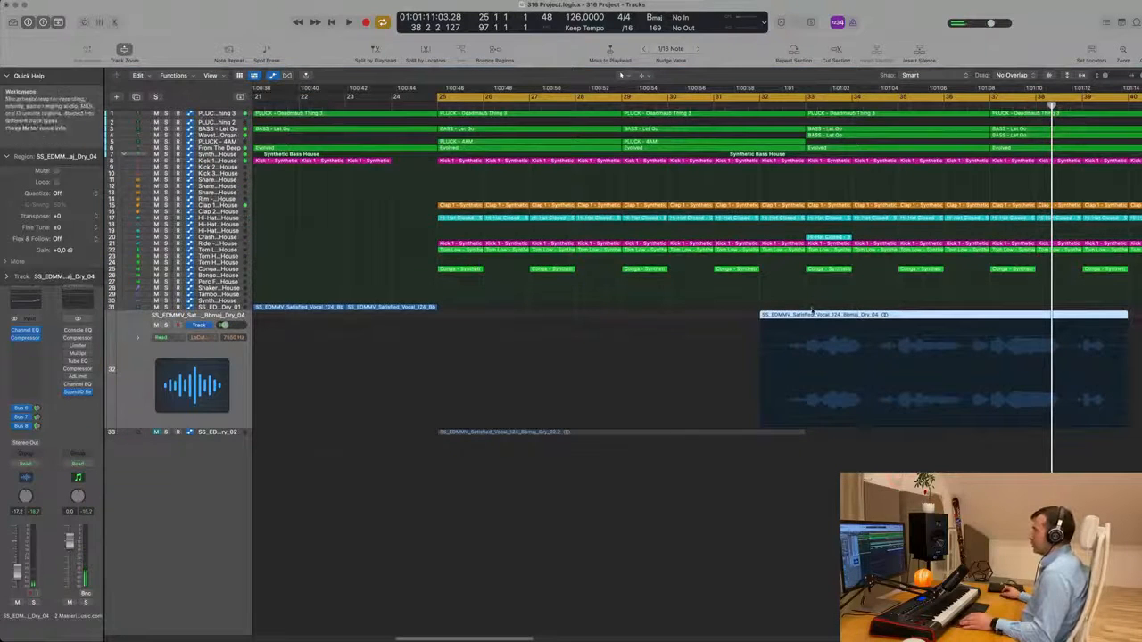
{"action": "key", "text": "e"}
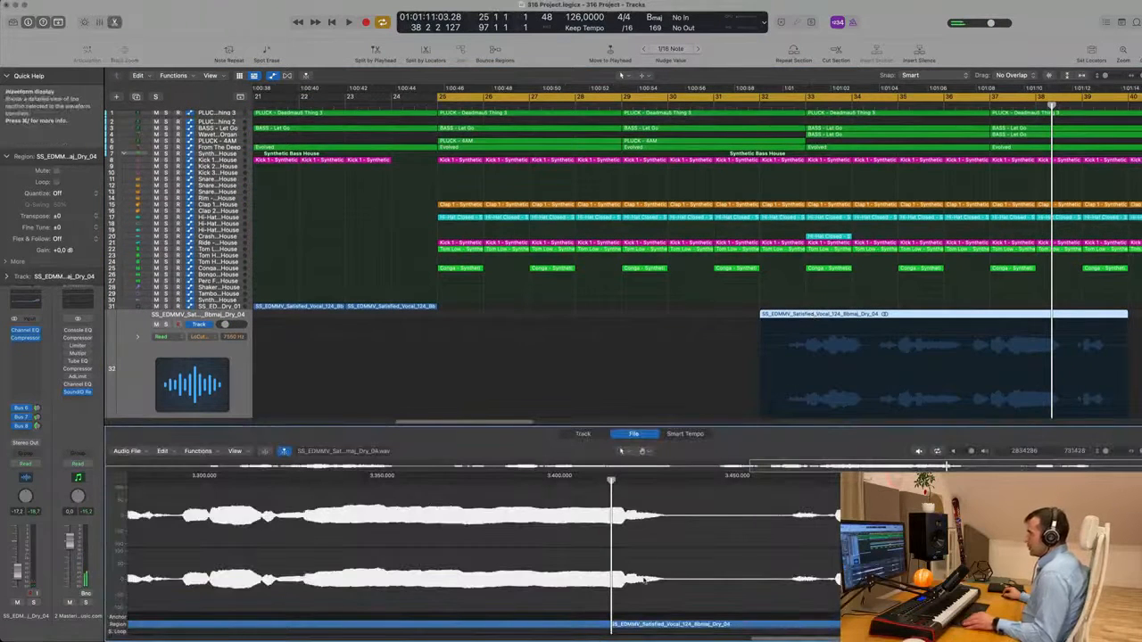
{"action": "scroll", "coordinate": [642, 578], "scroll_direction": "down", "scroll_amount": 5}
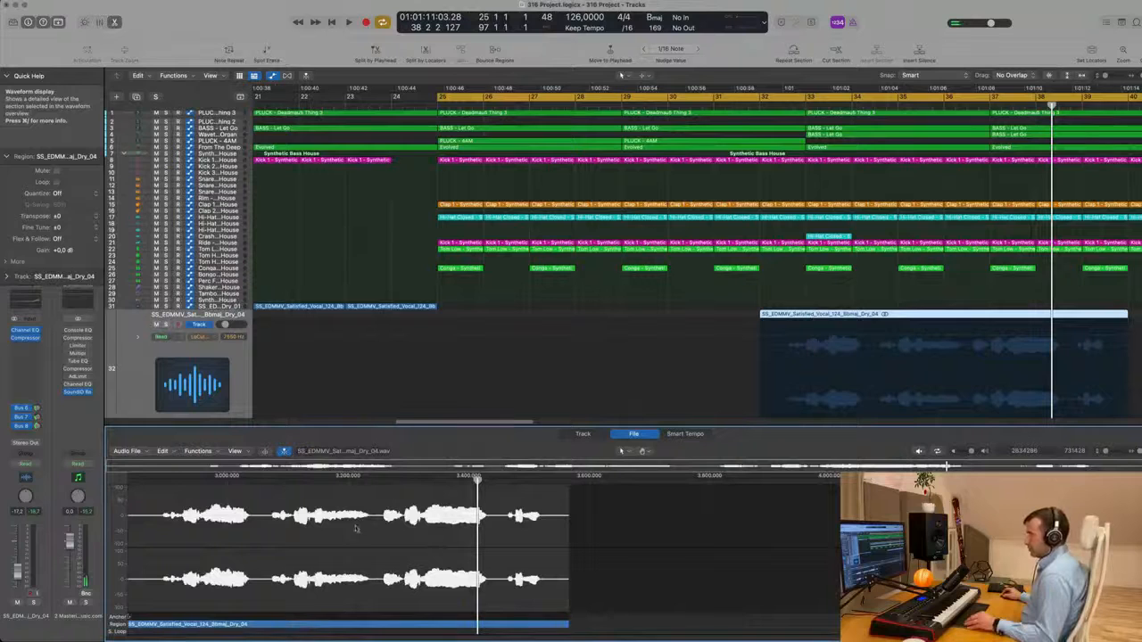
Step: Examine the Dry_04 vocal in the Track, File and Smart Tempo editor views, including the audio file functions
{"action": "left_click", "coordinate": [584, 434]}
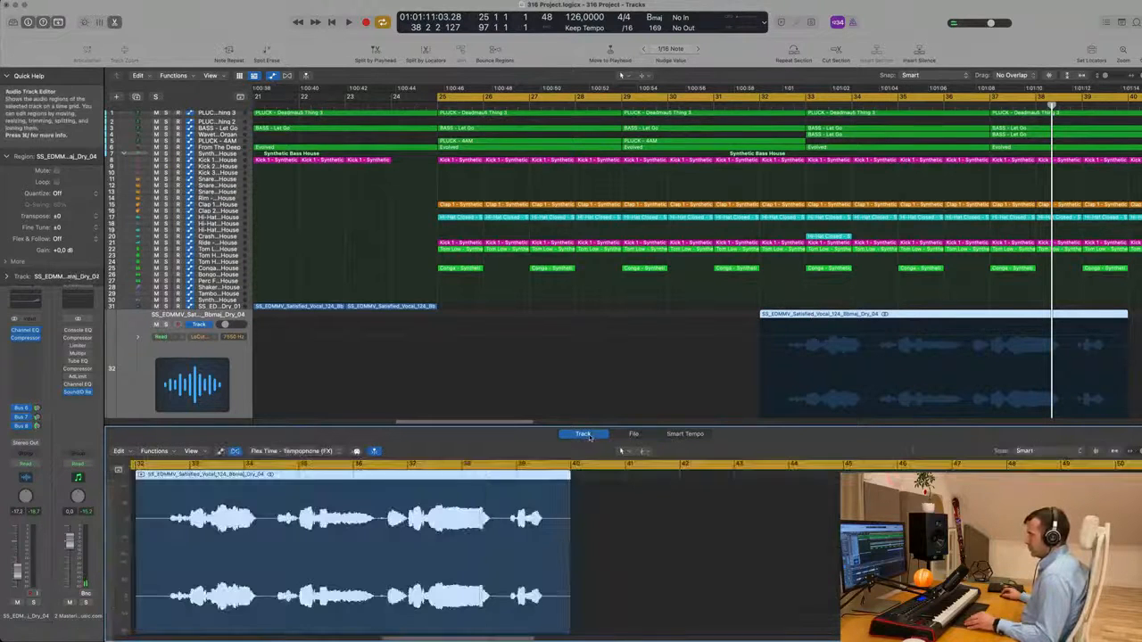
{"action": "left_click", "coordinate": [631, 435]}
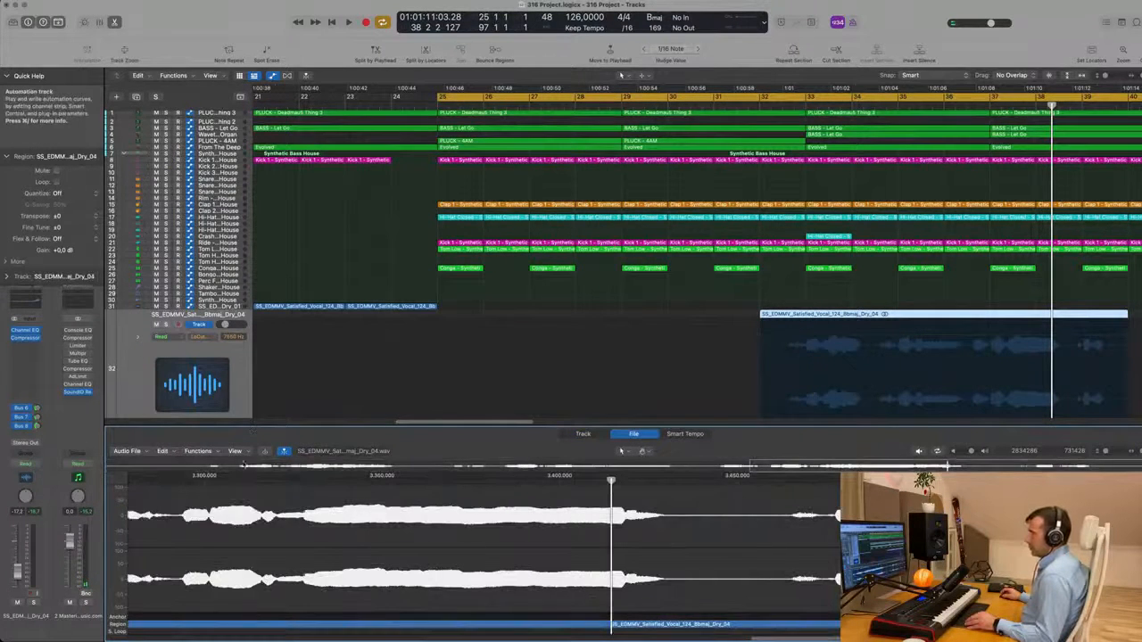
{"action": "left_click", "coordinate": [199, 451]}
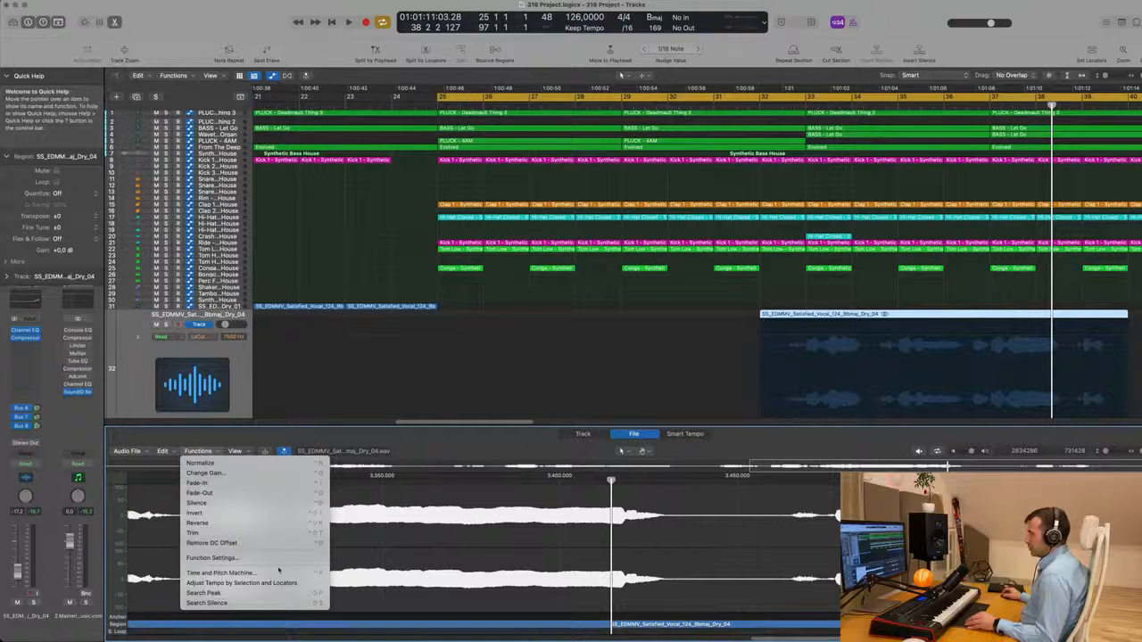
{"action": "left_click", "coordinate": [253, 594]}
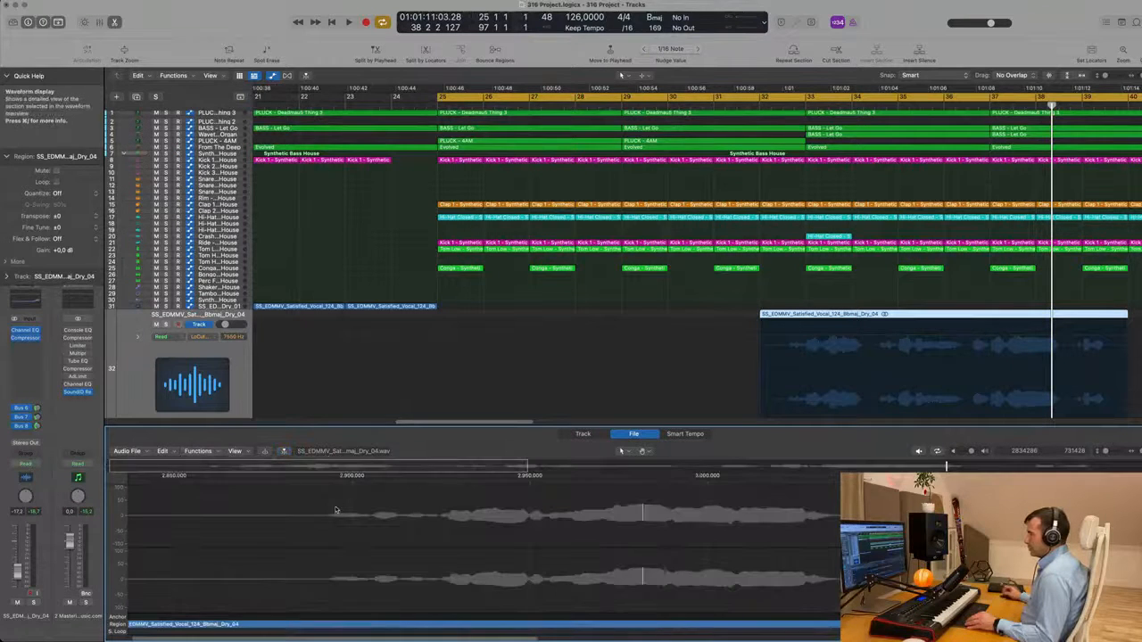
{"action": "left_click", "coordinate": [583, 435]}
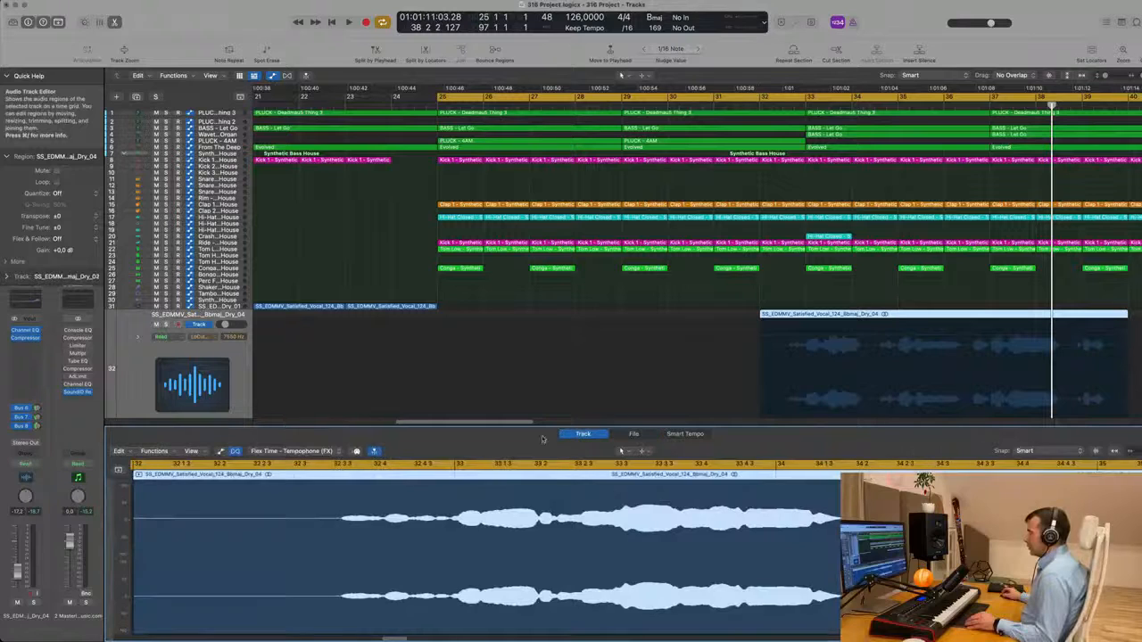
{"action": "left_click", "coordinate": [686, 435]}
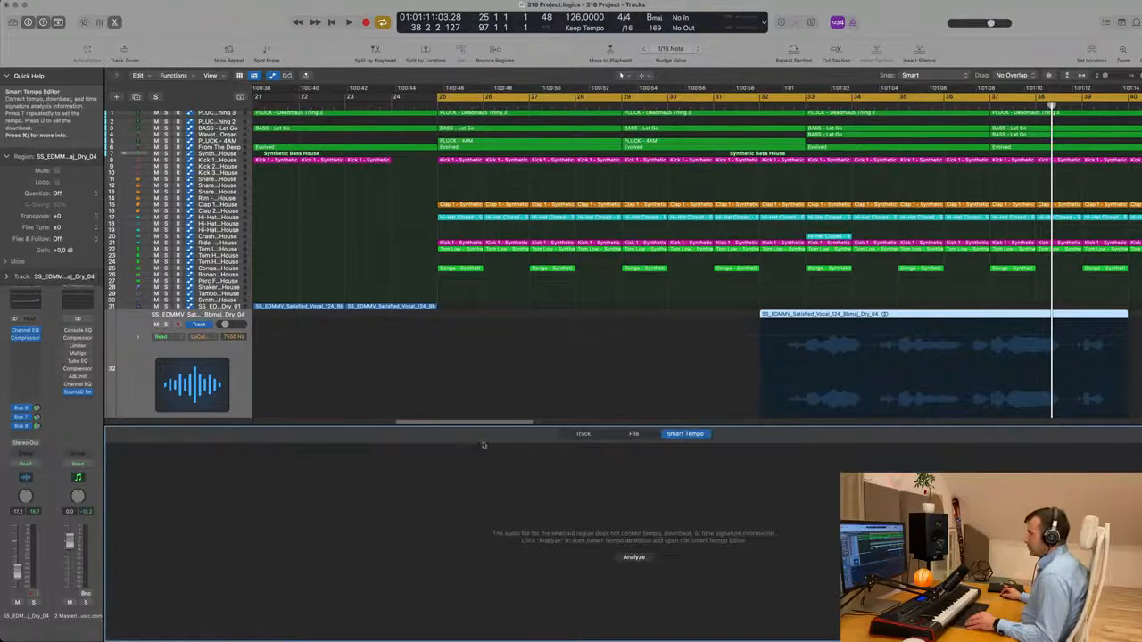
{"action": "left_click", "coordinate": [593, 435]}
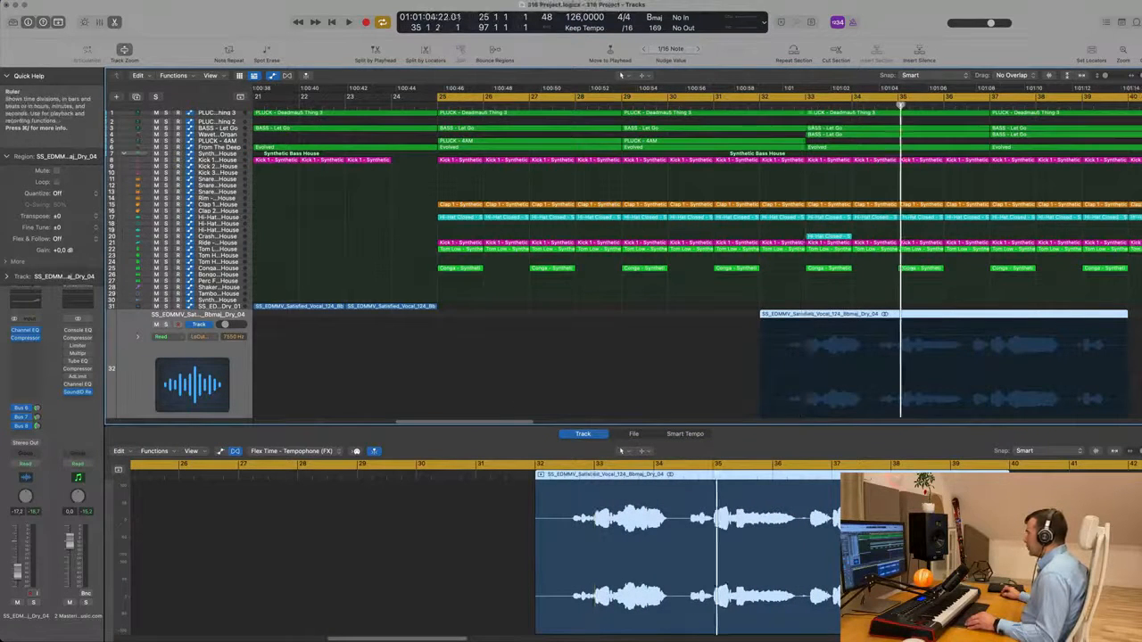
Step: Place the playhead at bars 37 and 39, and play the whole arrangement from bar 25
{"action": "left_click", "coordinate": [989, 106]}
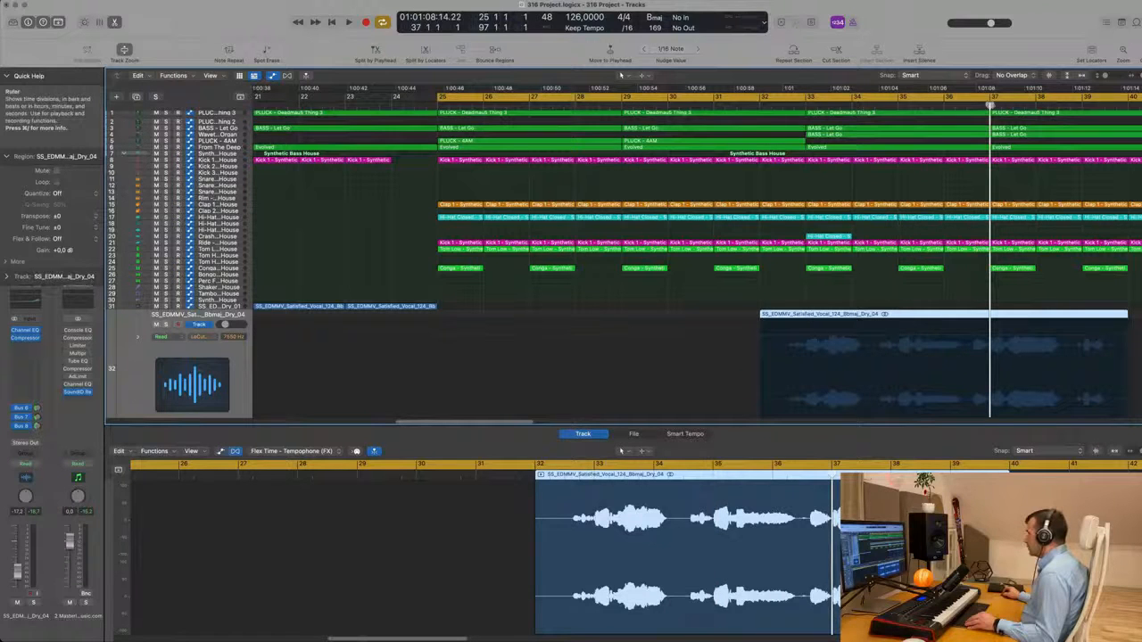
{"action": "left_click", "coordinate": [1081, 105]}
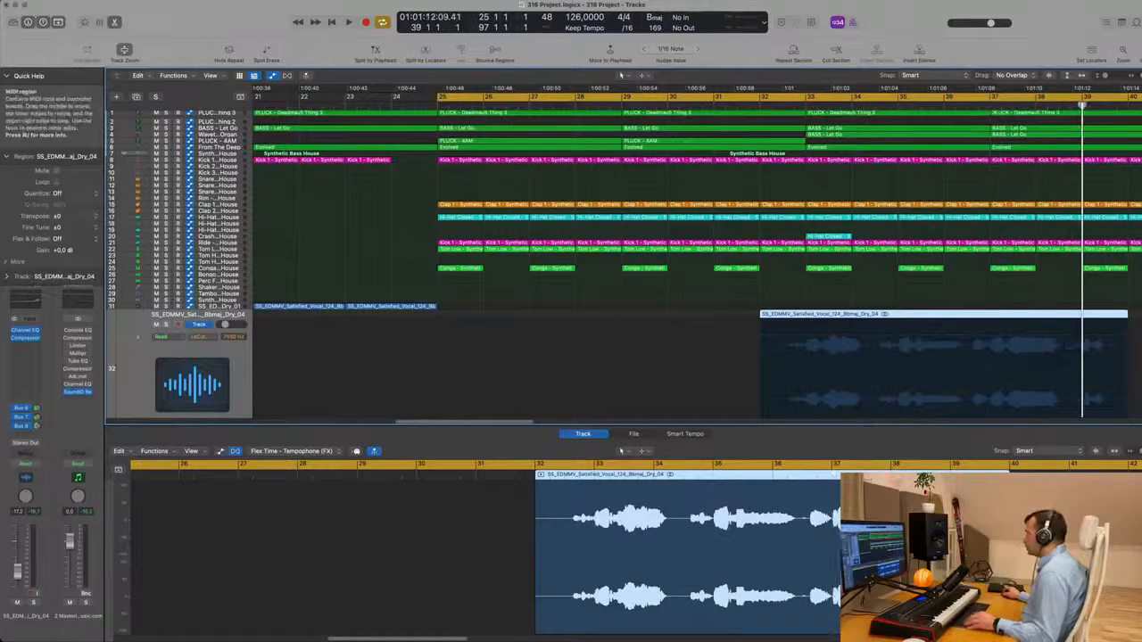
{"action": "left_click", "coordinate": [442, 105]}
{"action": "key", "text": "space"}
{"action": "key", "text": "z"}
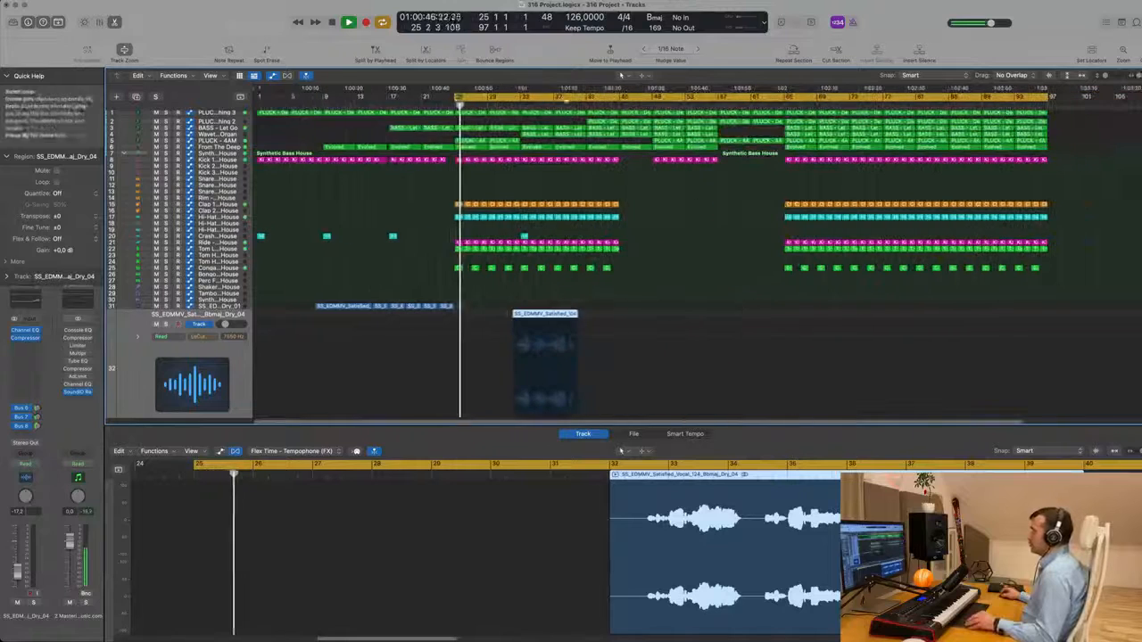
Step: Set the cycle area's start to bar 33 and play the vocal section from there
{"action": "left_click_drag", "start_coordinate": [458, 96], "coordinate": [520, 96]}
{"action": "key", "text": "space"}
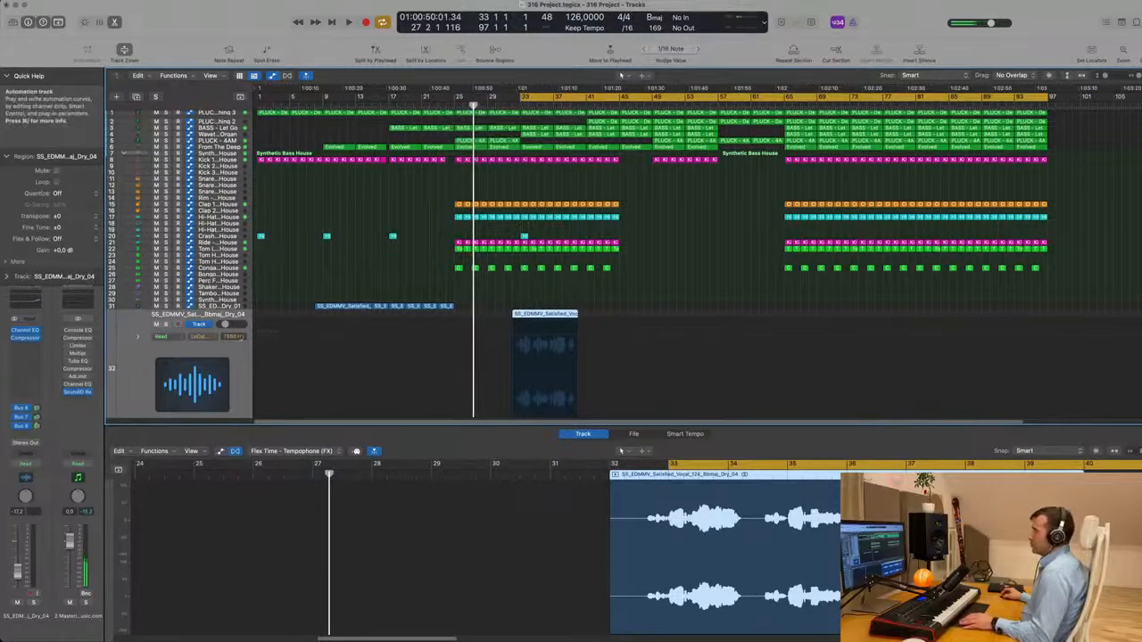
{"action": "key", "text": "space"}
{"action": "key", "text": "super+Right"}
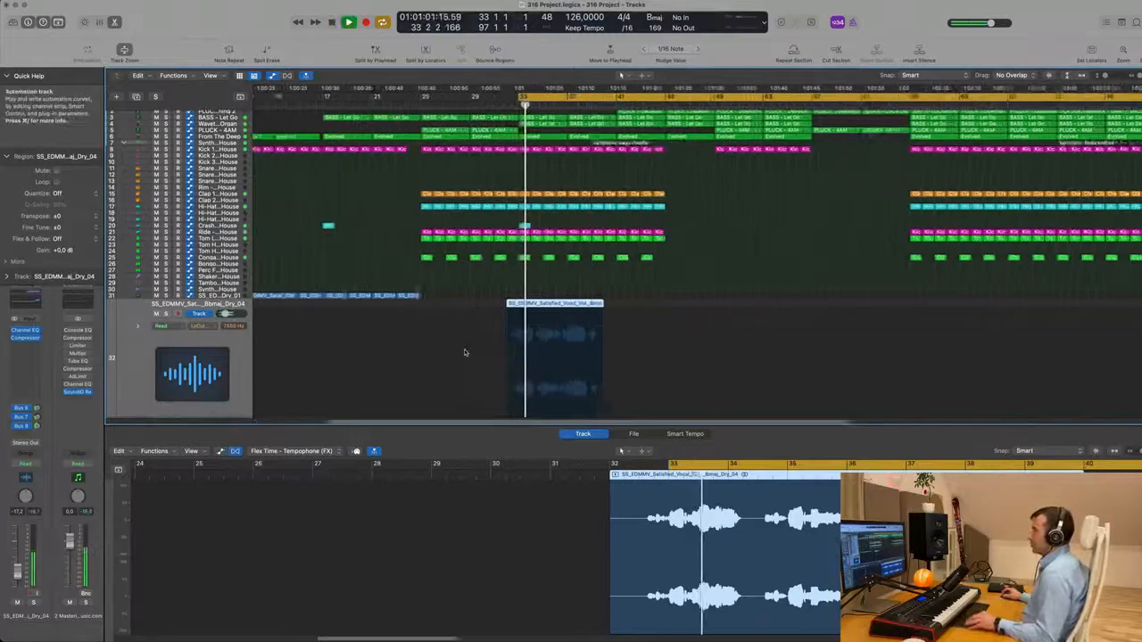
{"action": "key", "text": "comma"}
{"action": "key", "text": "comma"}
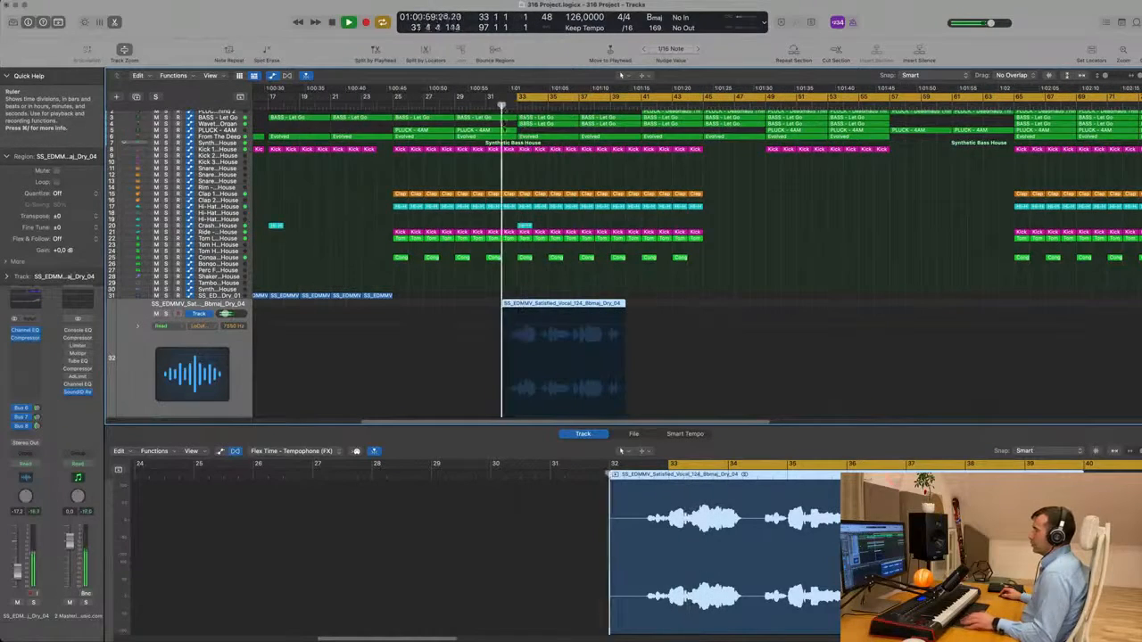
{"action": "key", "text": "super+Right"}
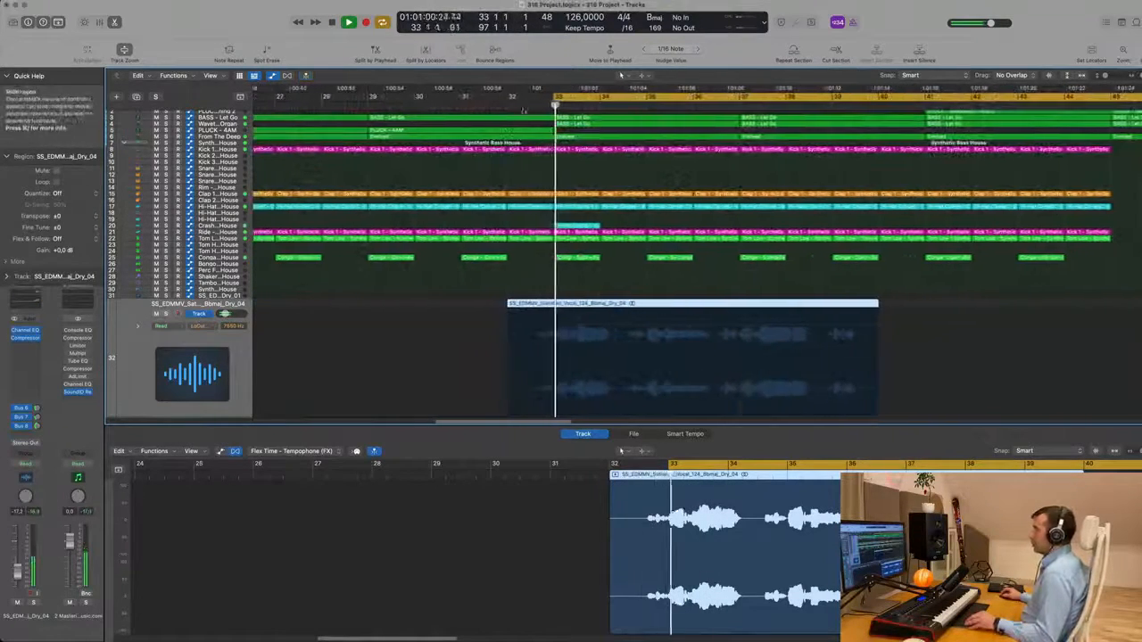
Step: Set the cycle area's start to bar 32, where the Dry_04 vocal region begins, and listen to the section
{"action": "left_click_drag", "start_coordinate": [555, 98], "coordinate": [508, 99]}
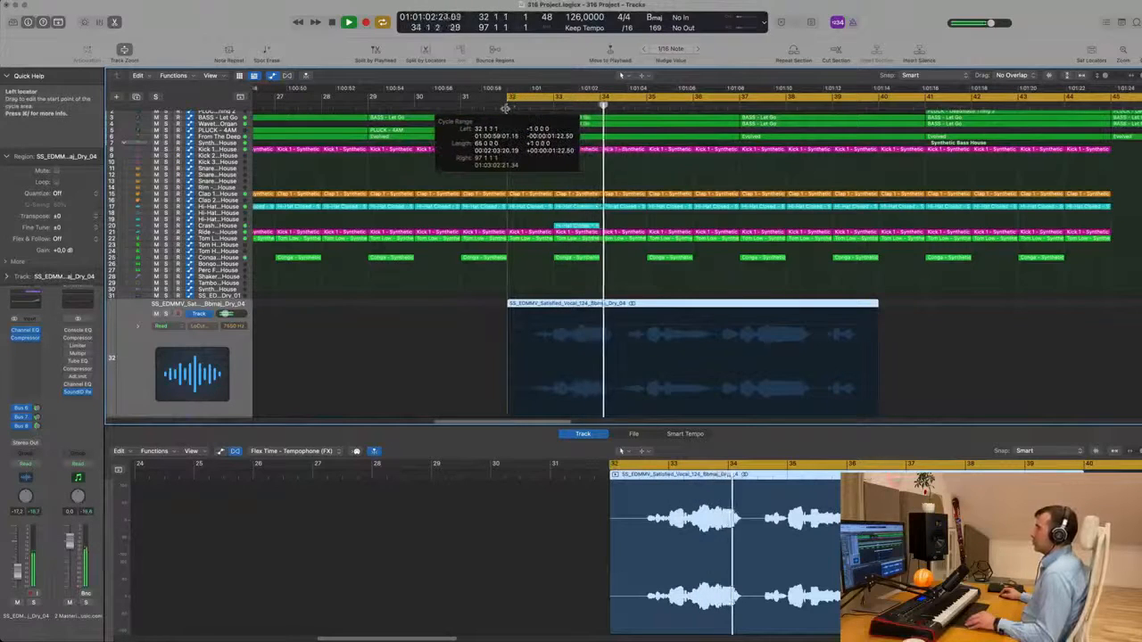
{"action": "key", "text": "super+Left"}
{"action": "key", "text": "super+Left"}
{"action": "key", "text": "super+Left"}
{"action": "key", "text": "super+Left"}
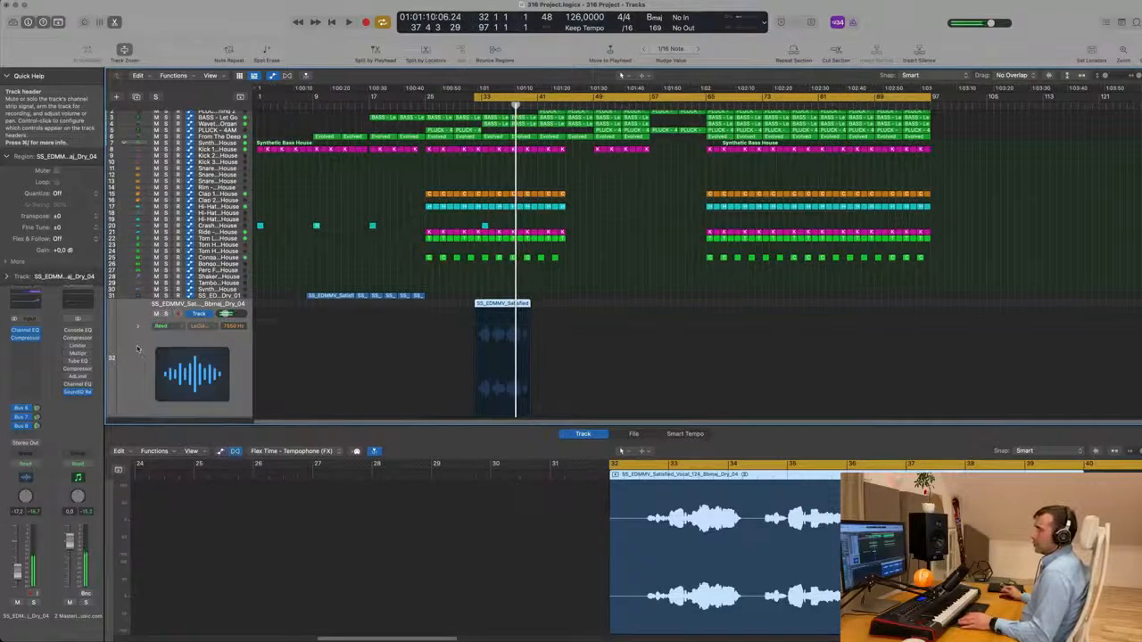
Step: Insert a stereo Pitch Shifter after the Compressor on the Dry_04 vocal track
{"action": "left_click", "coordinate": [24, 348]}
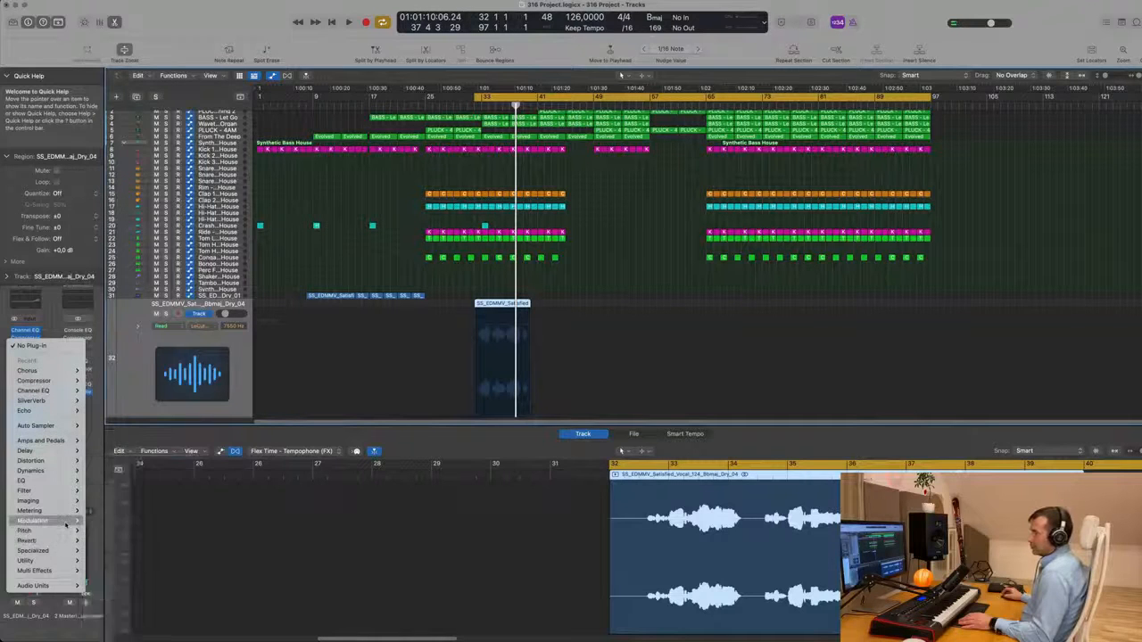
{"action": "mouse_move", "coordinate": [24, 531]}
{"action": "mouse_move", "coordinate": [137, 542]}
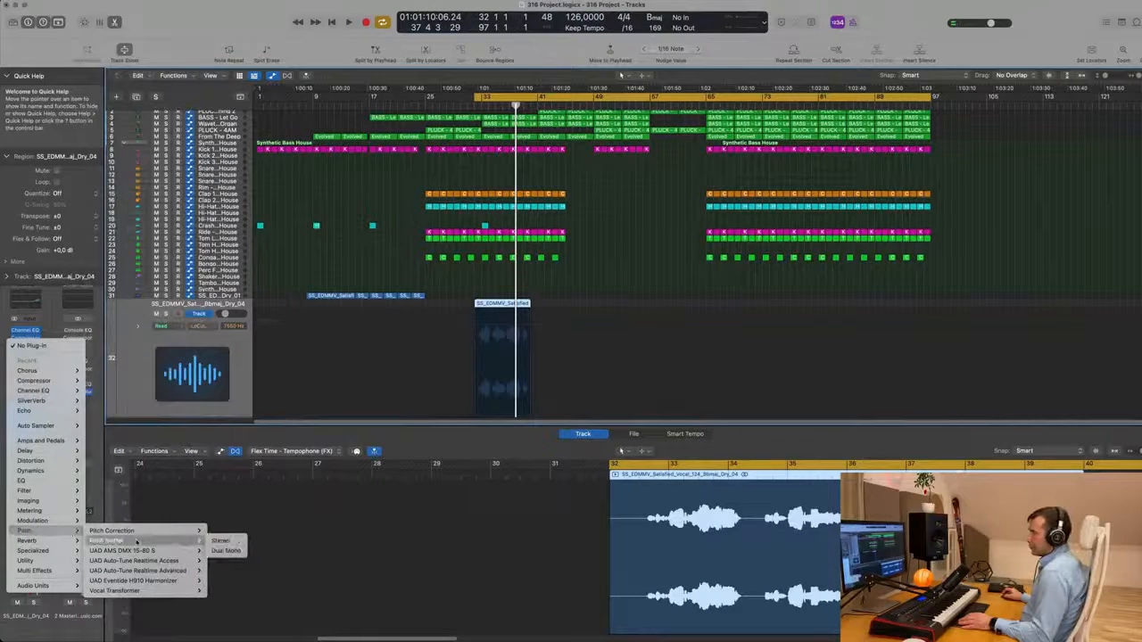
{"action": "left_click", "coordinate": [220, 542]}
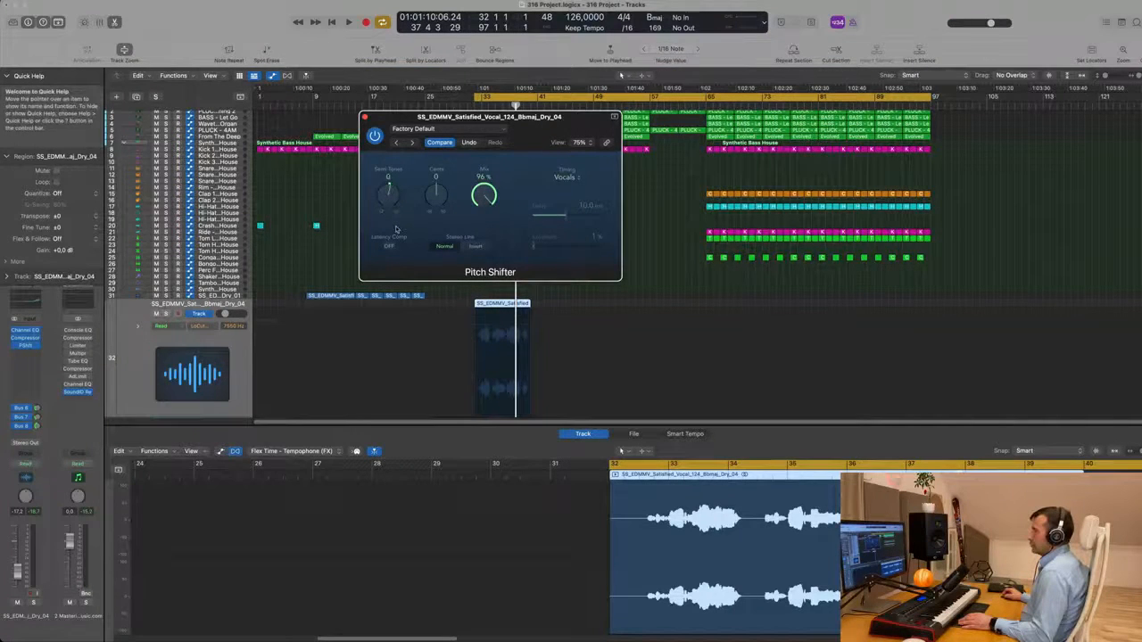
Step: During playback, try Pitch Shifter values of 1 and -1 semitones on the vocal and set Semi Tones to -3
{"action": "key", "text": "space"}
{"action": "left_click_drag", "start_coordinate": [489, 117], "coordinate": [685, 164]}
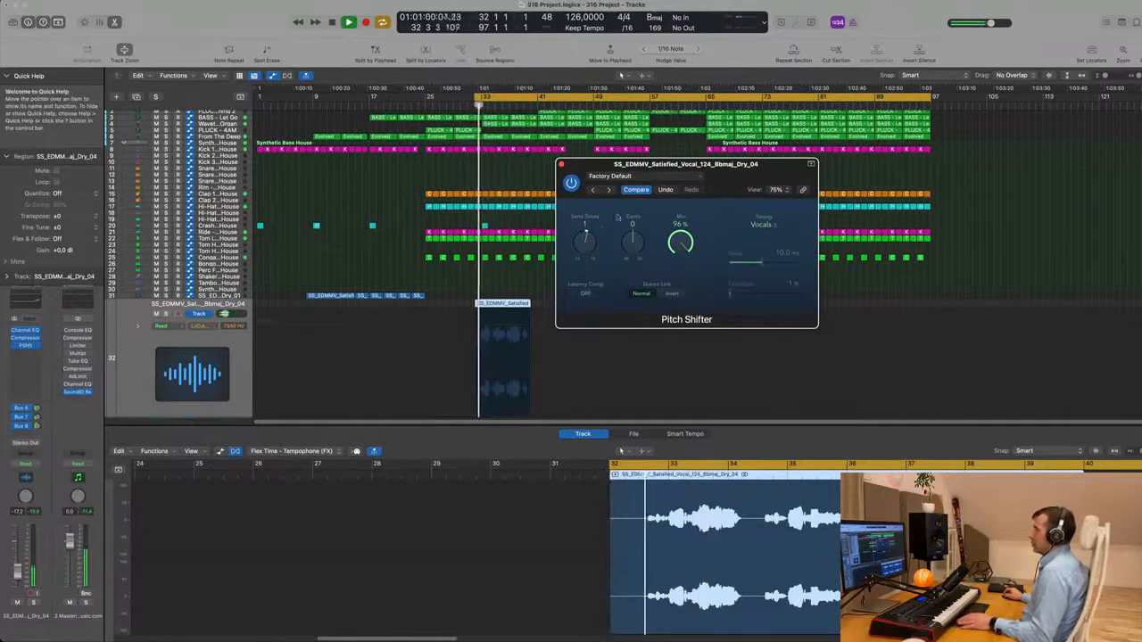
{"action": "left_click_drag", "start_coordinate": [727, 174], "coordinate": [772, 165]}
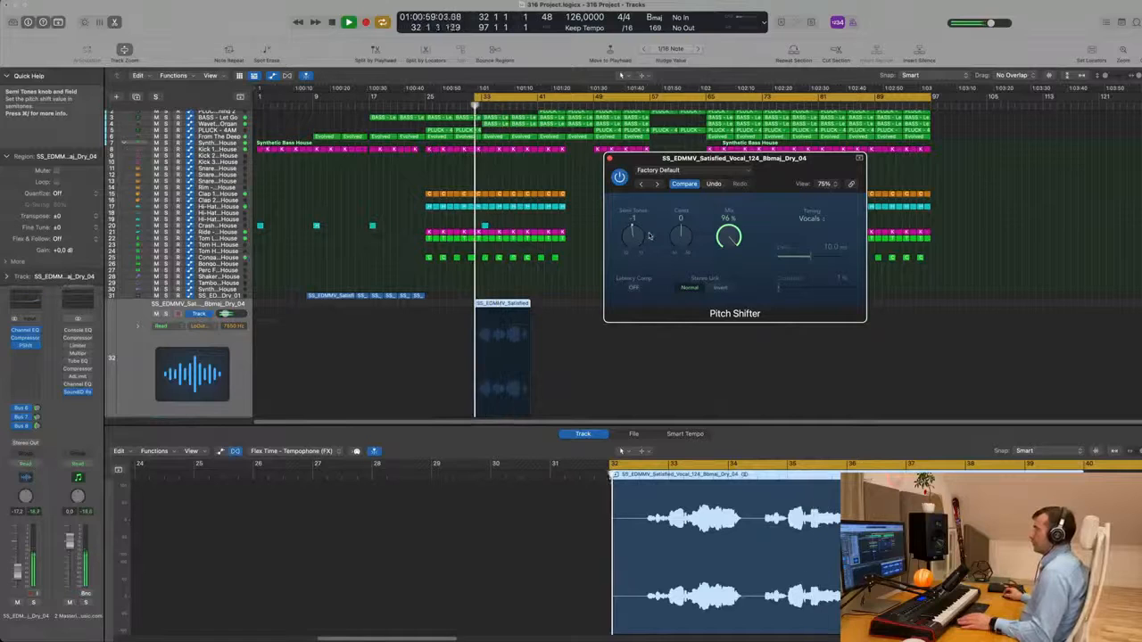
{"action": "left_click_drag", "start_coordinate": [788, 163], "coordinate": [675, 234]}
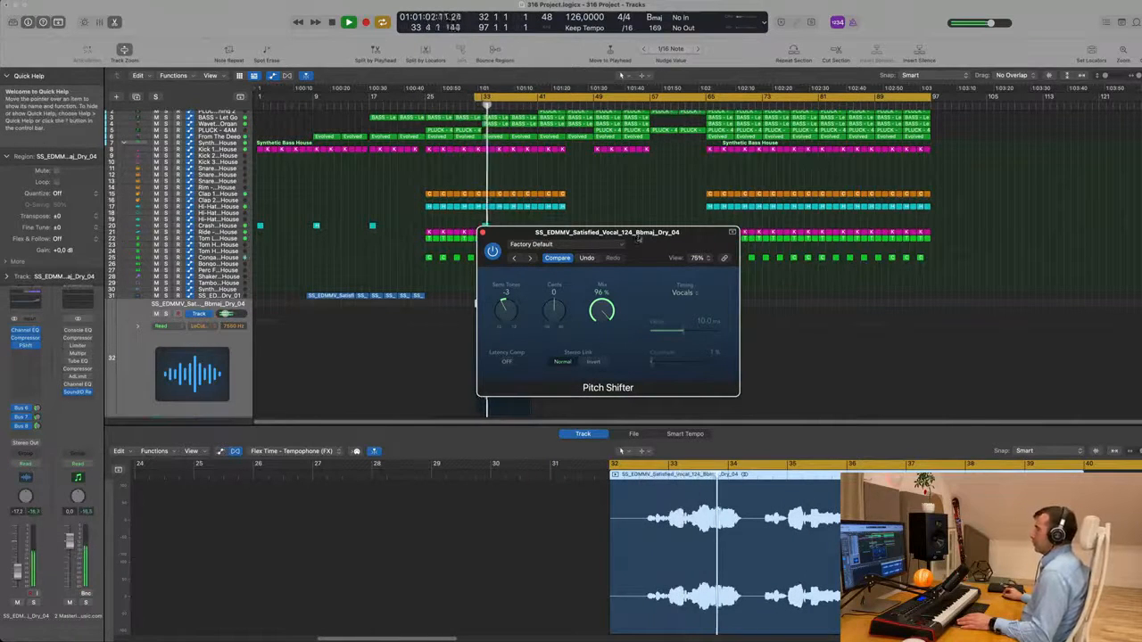
{"action": "left_click_drag", "start_coordinate": [646, 237], "coordinate": [697, 241]}
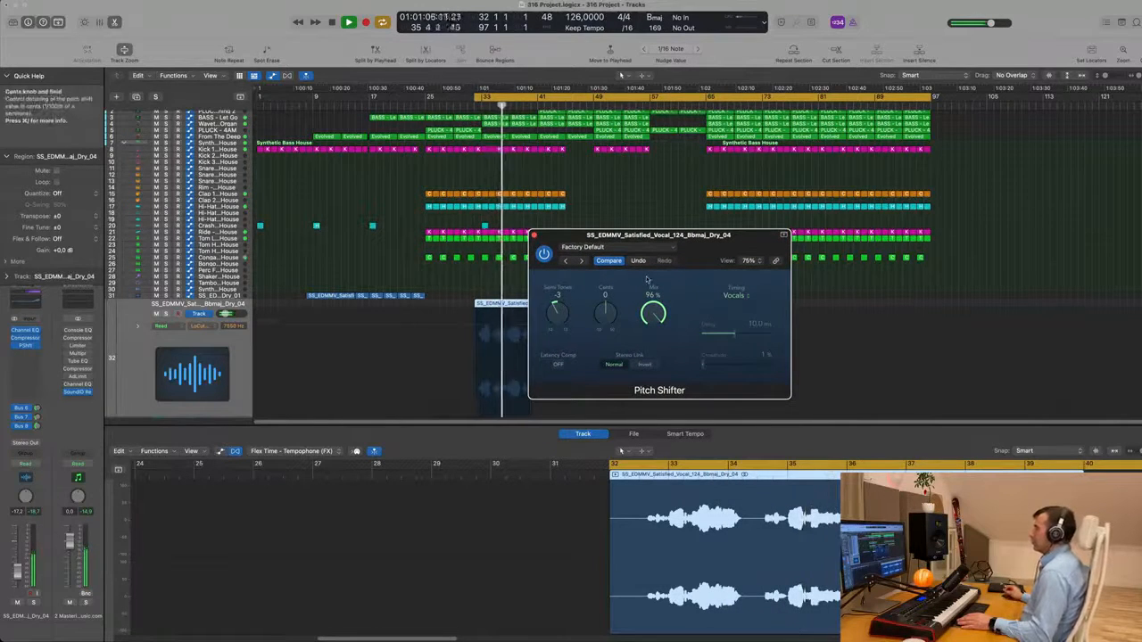
Step: Set the Pitch Shifter's mix to 100% with latency compensation on, and look through its presets without loading one
{"action": "left_click_drag", "start_coordinate": [704, 234], "coordinate": [773, 190]}
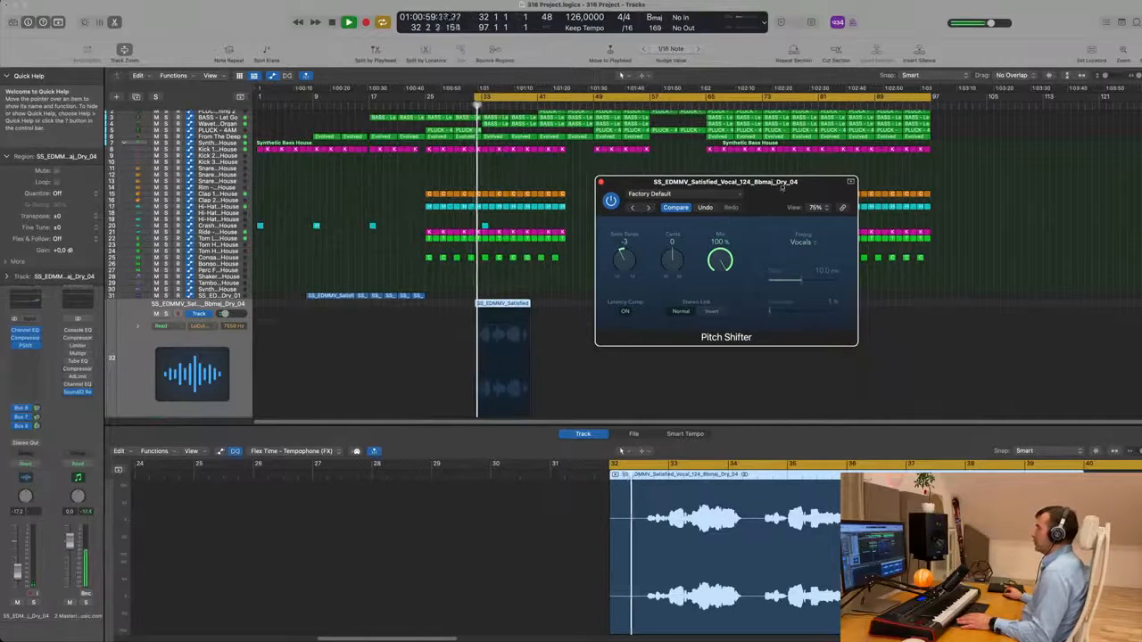
{"action": "left_click_drag", "start_coordinate": [782, 187], "coordinate": [694, 201]}
{"action": "left_click", "coordinate": [635, 210]}
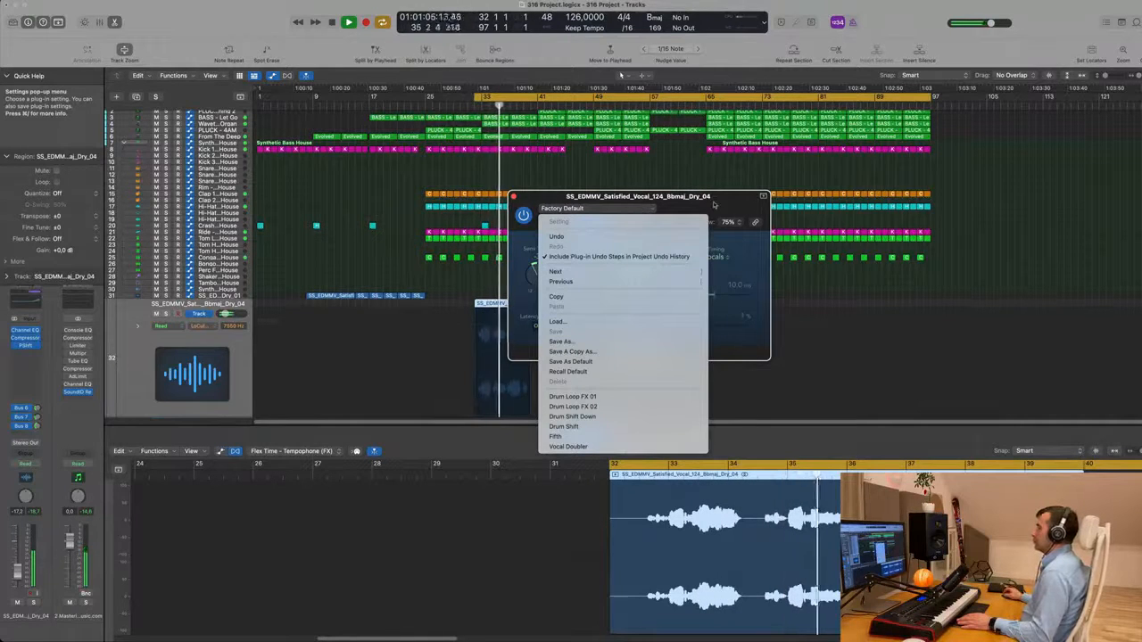
{"action": "left_click", "coordinate": [714, 205]}
Step: Replay the pitch-shifted vocal from bar 32 and close the Pitch Shifter window
{"action": "key", "text": "space"}
{"action": "left_click_drag", "start_coordinate": [705, 202], "coordinate": [788, 187]}
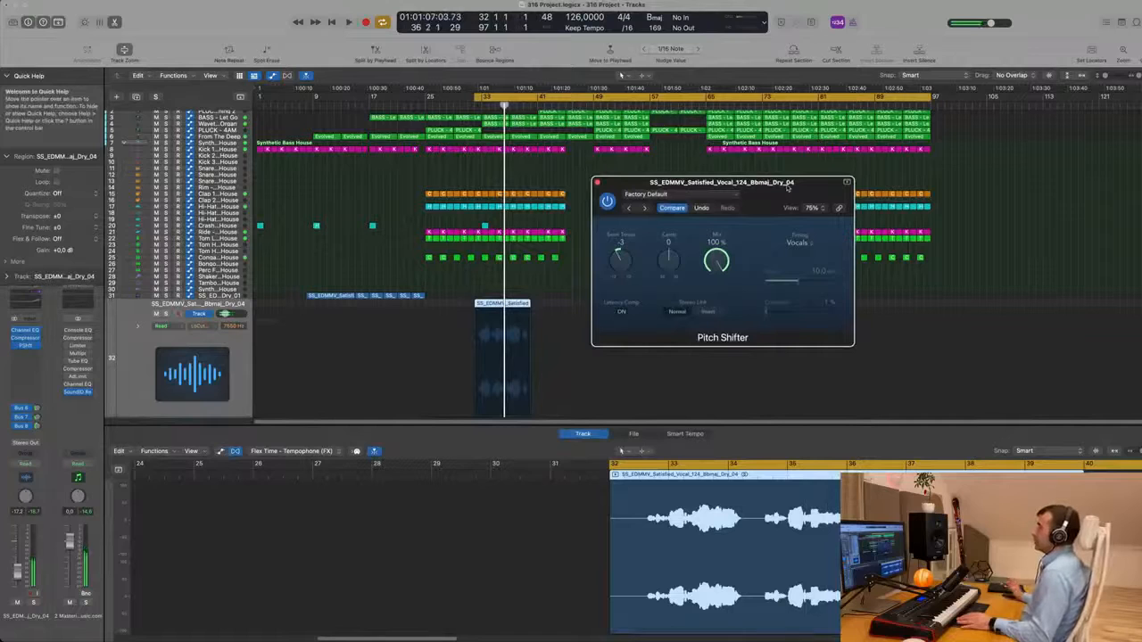
{"action": "key", "text": "space"}
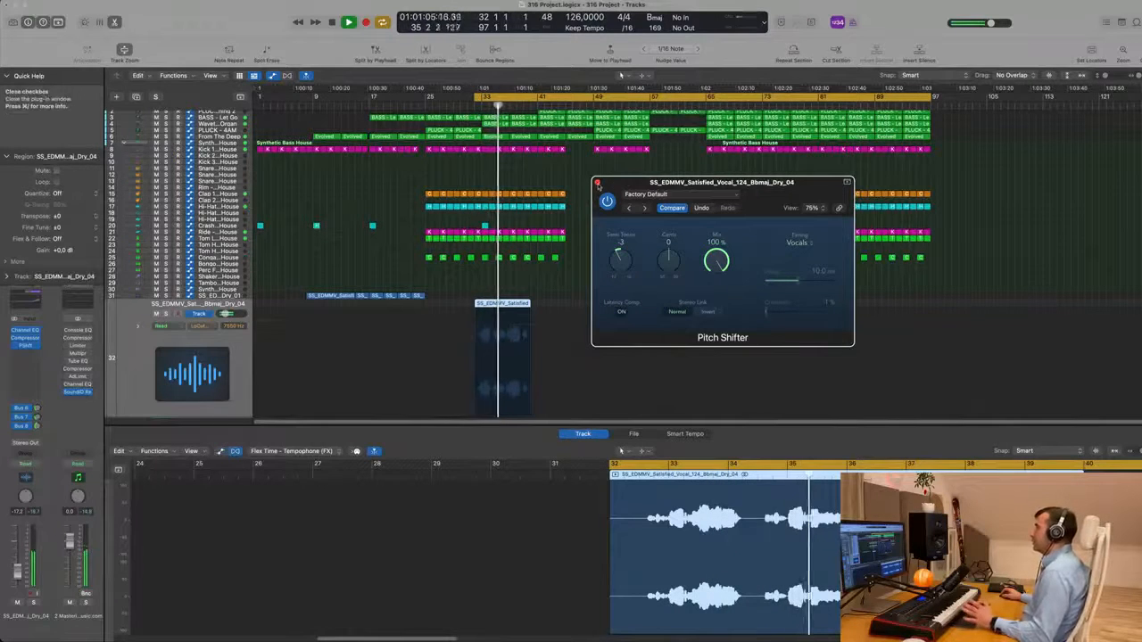
{"action": "left_click", "coordinate": [597, 182]}
Step: Stop on the Dry_01 vocal track and show the mixer with that track's channel strip and sends
{"action": "key", "text": "Up"}
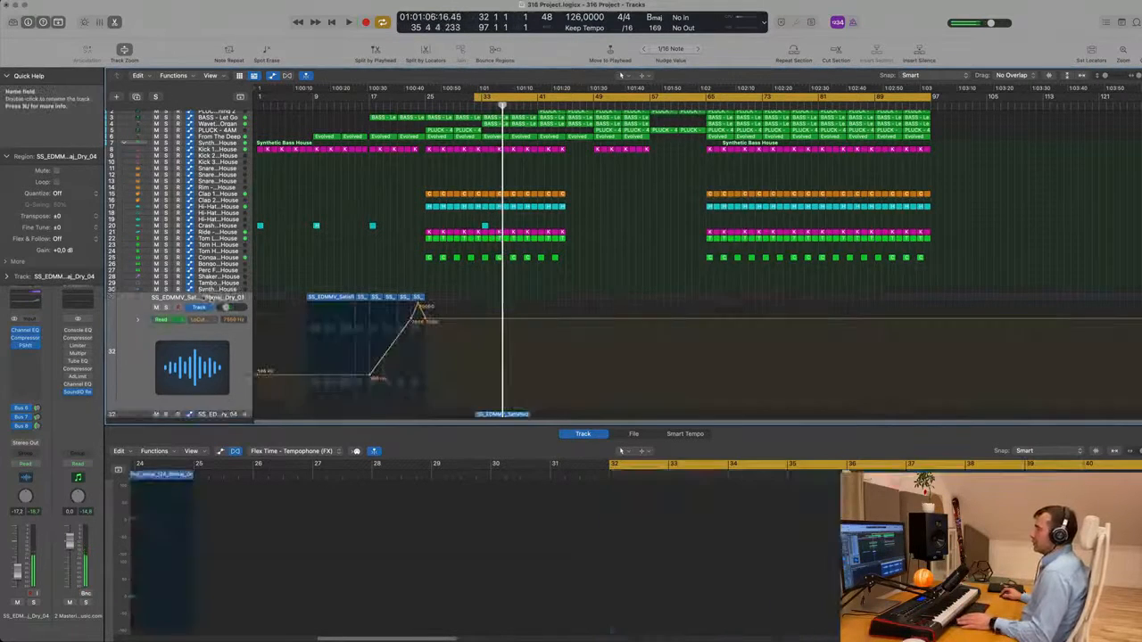
{"action": "key", "text": "x"}
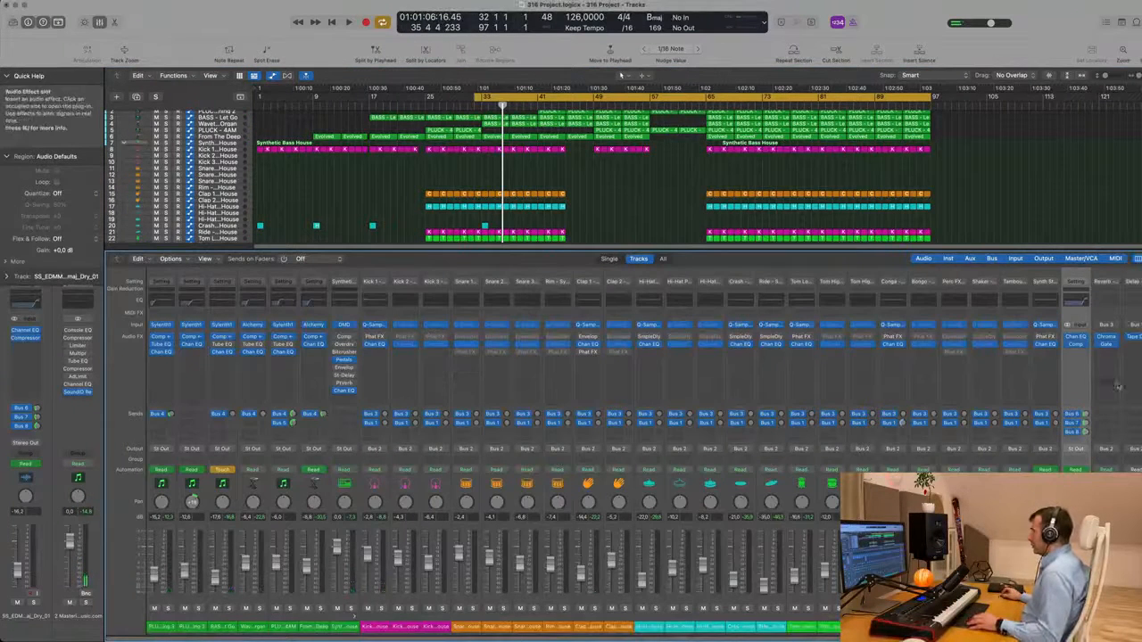
{"action": "key", "text": "z"}
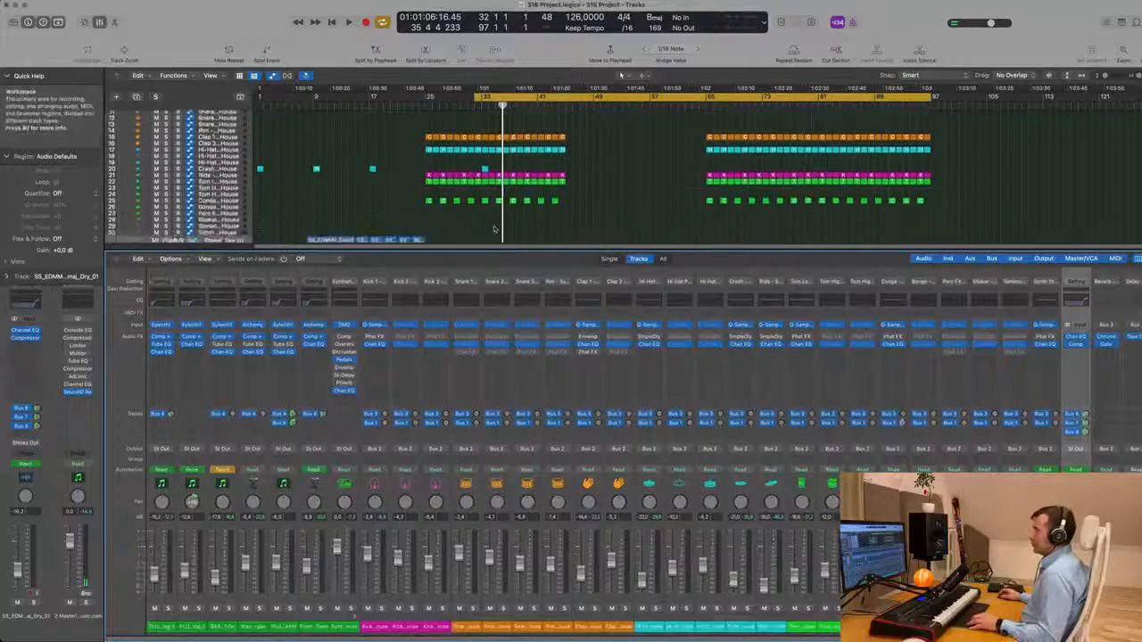
Step: Copy the Pitch Shifter from the Dry_04 vocal's channel strip to the Dry_01 vocal's channel strip
{"action": "key", "text": "Down"}
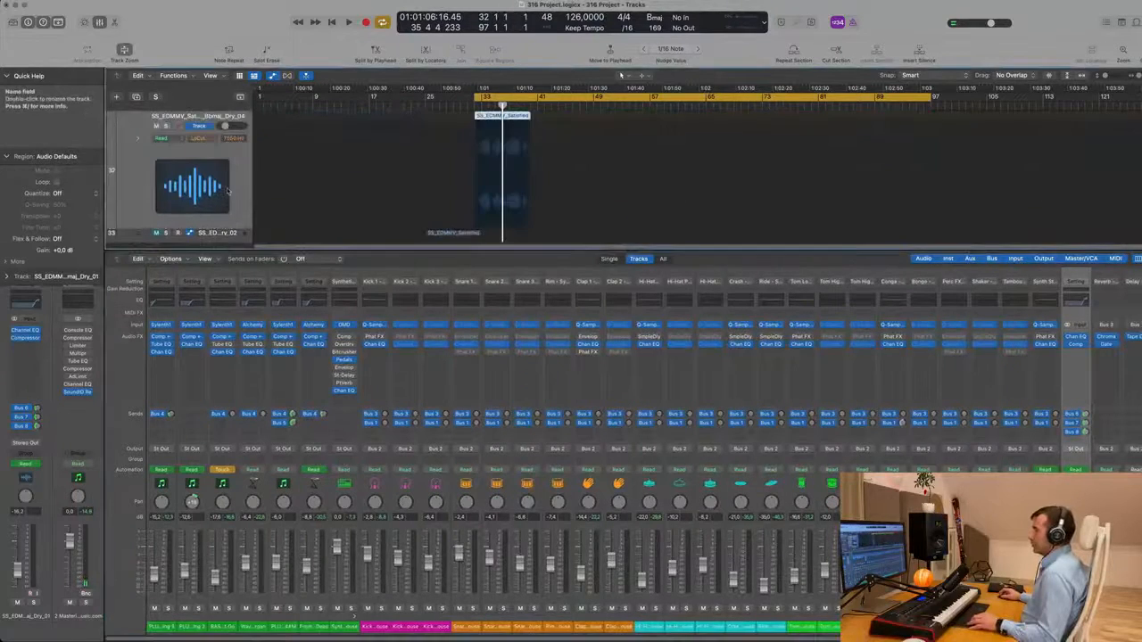
{"action": "scroll", "coordinate": [1045, 354], "scroll_direction": "right", "scroll_amount": 3}
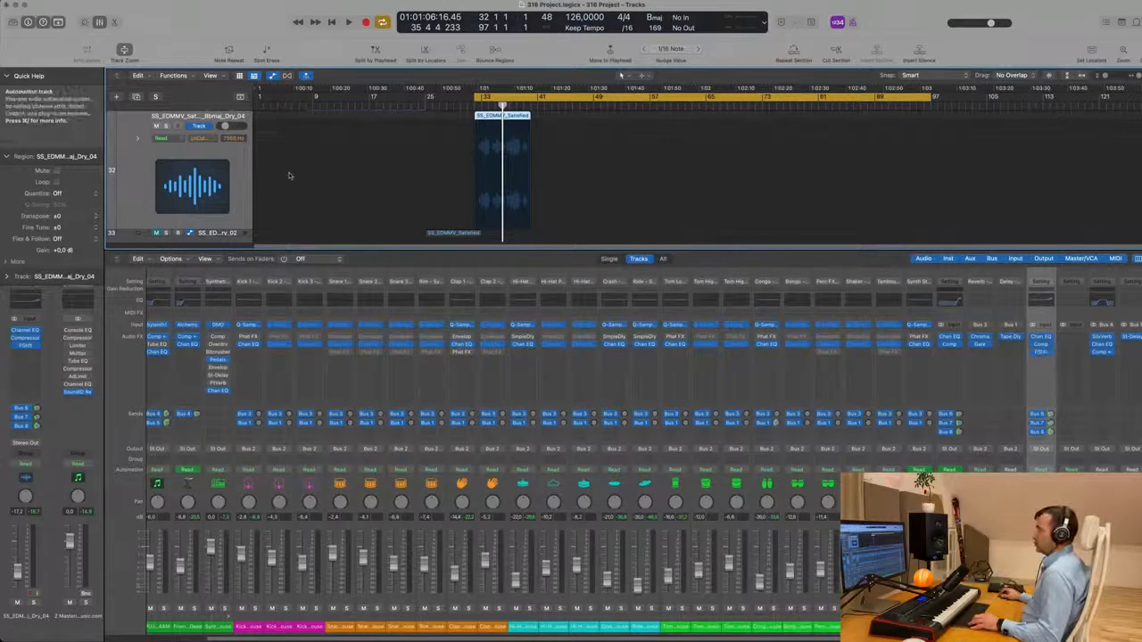
{"action": "scroll", "coordinate": [249, 172], "scroll_direction": "up", "scroll_amount": 2}
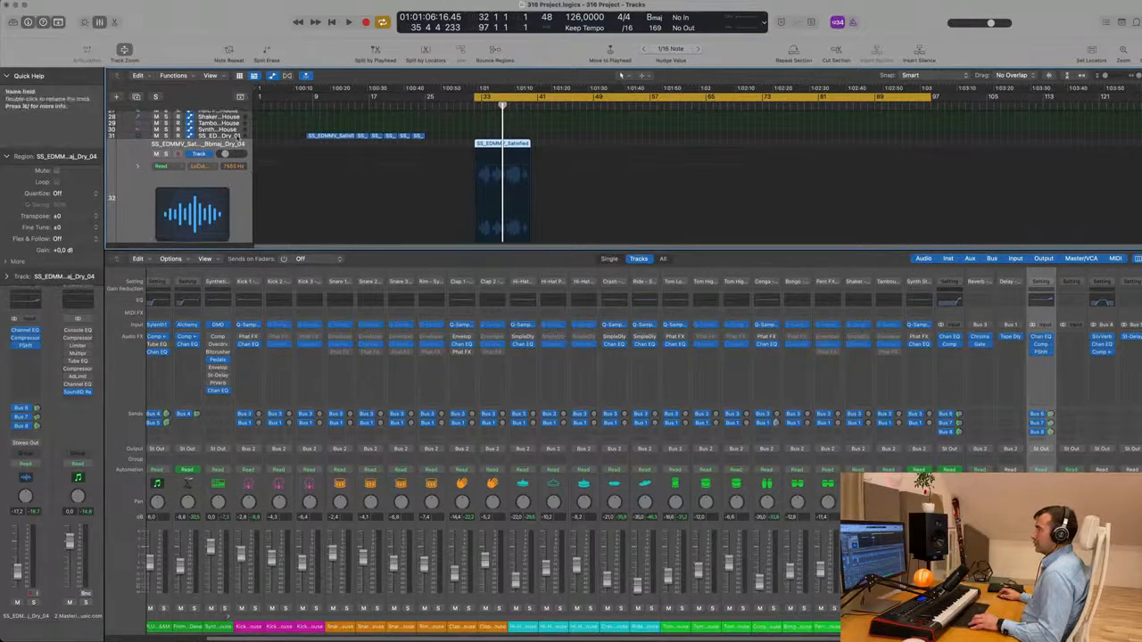
{"action": "left_click", "coordinate": [238, 136]}
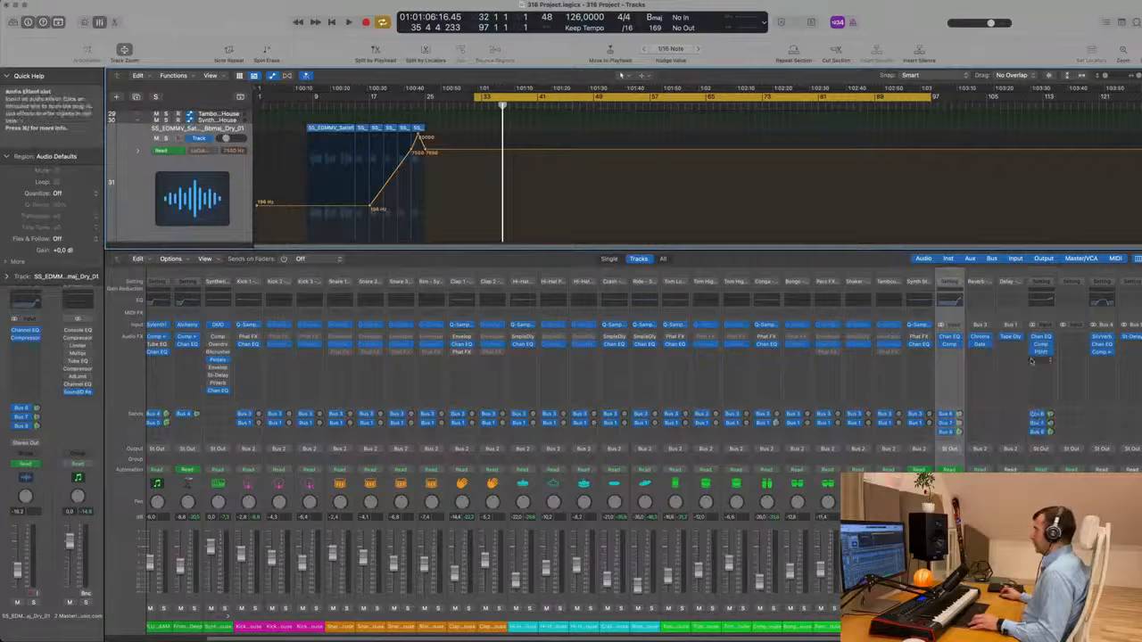
{"action": "left_click_drag", "start_coordinate": [1041, 353], "coordinate": [1017, 357]}
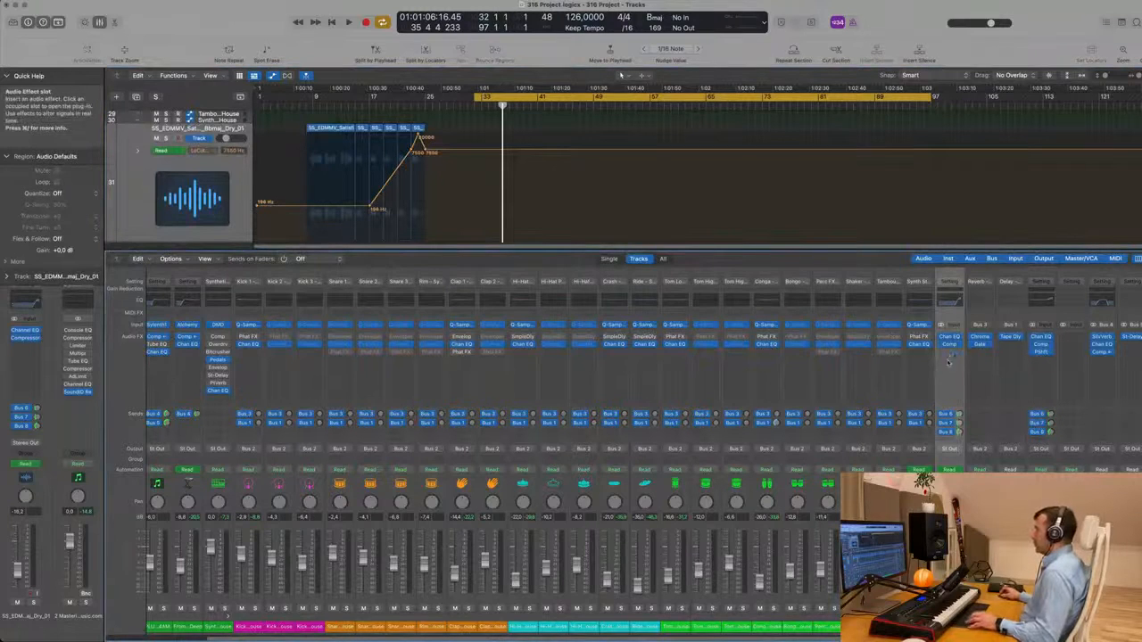
Step: Move the cycle start to bar 17, start playback and hide the mixer
{"action": "scroll", "coordinate": [457, 96], "scroll_direction": "up", "scroll_amount": 10}
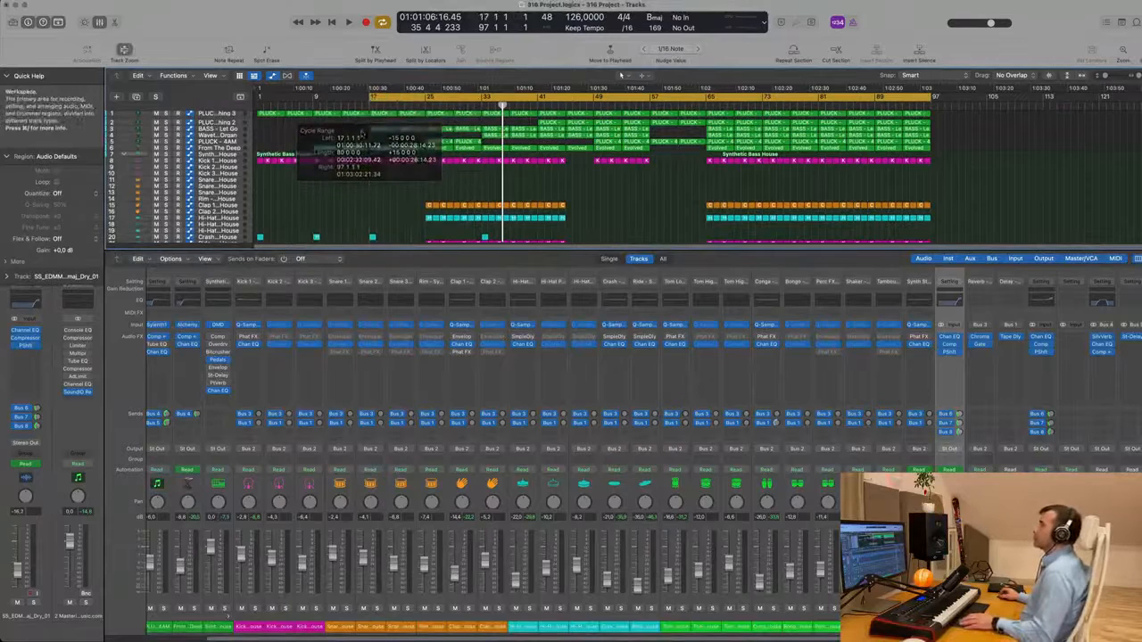
{"action": "left_click", "coordinate": [372, 93]}
{"action": "key", "text": "space"}
{"action": "key", "text": "x"}
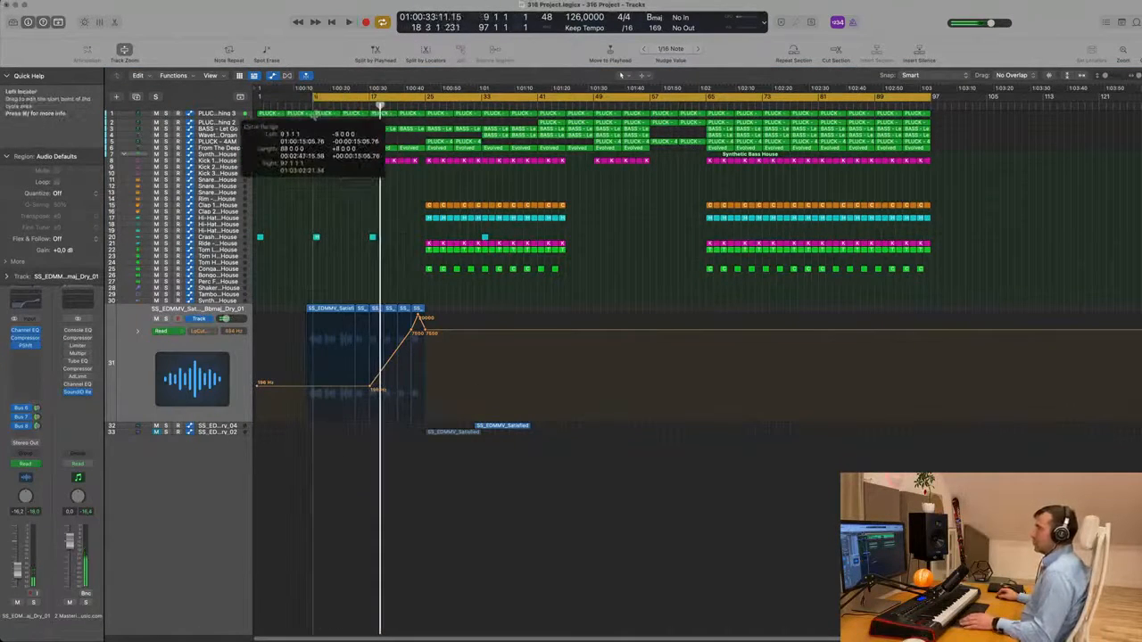
Step: Extend the cycle range back to bar 9 and play the arrangement from there
{"action": "key", "text": "comma"}
{"action": "key", "text": "comma"}
{"action": "key", "text": "comma"}
{"action": "key", "text": "comma"}
{"action": "key", "text": "comma"}
{"action": "key", "text": "comma"}
{"action": "key", "text": "comma"}
{"action": "key", "text": "comma"}
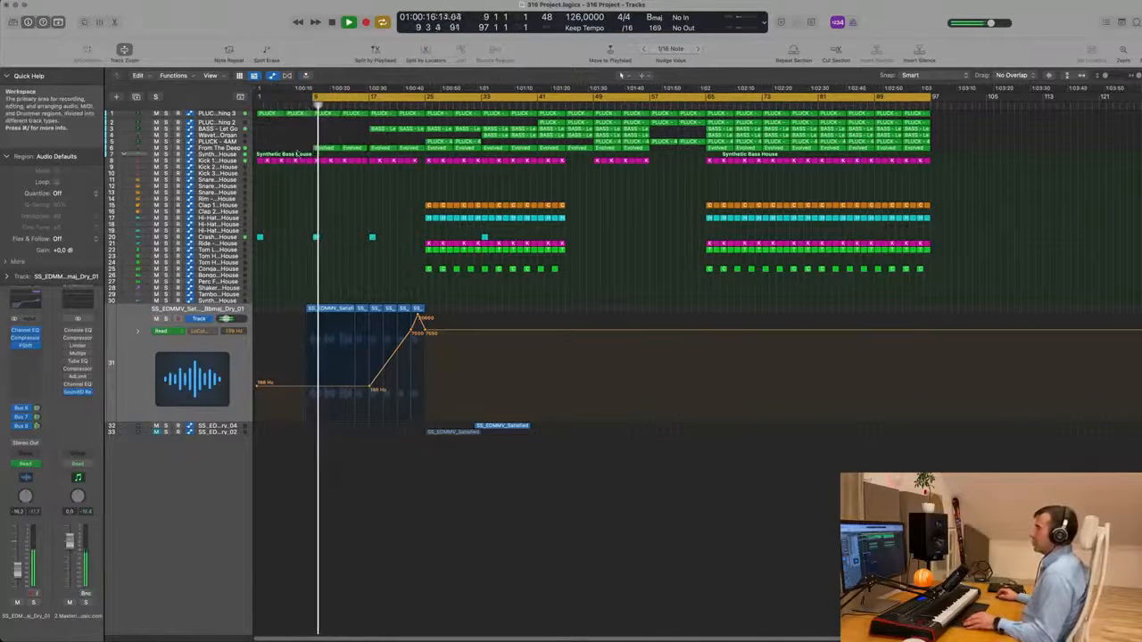
Step: Listen to the pitch-shifted Dry_01 vocal from bar 9 while examining its regions and filter automation in the arrangement
{"action": "scroll", "coordinate": [358, 200], "scroll_direction": "up", "scroll_amount": 5}
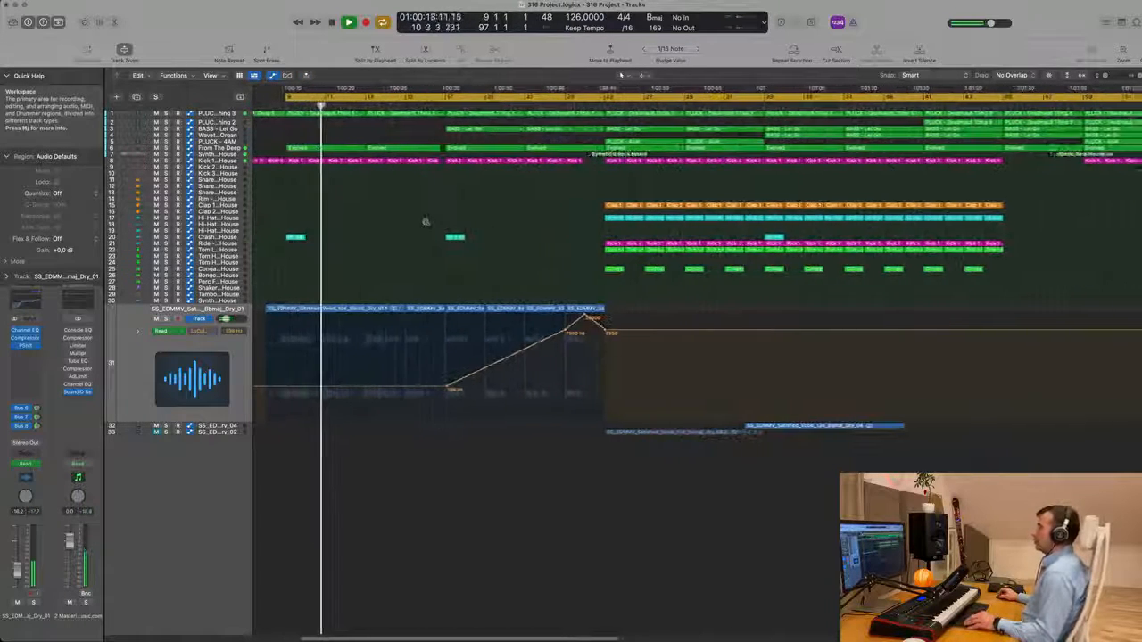
{"action": "scroll", "coordinate": [410, 225], "scroll_direction": "down", "scroll_amount": 3}
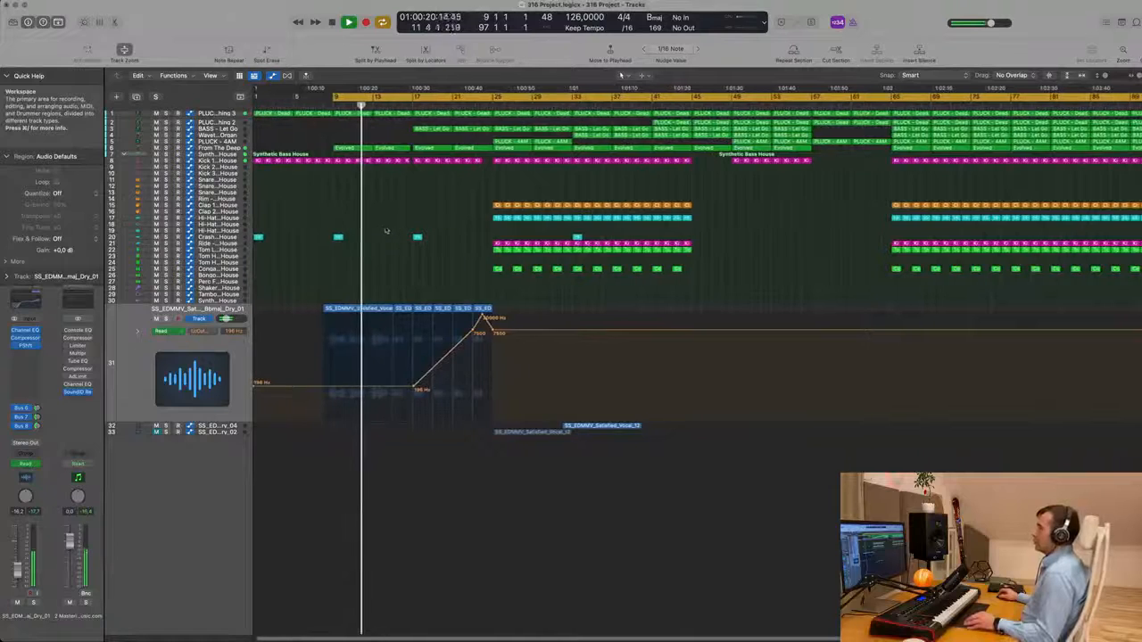
{"action": "scroll", "coordinate": [386, 232], "scroll_direction": "down", "scroll_amount": 2}
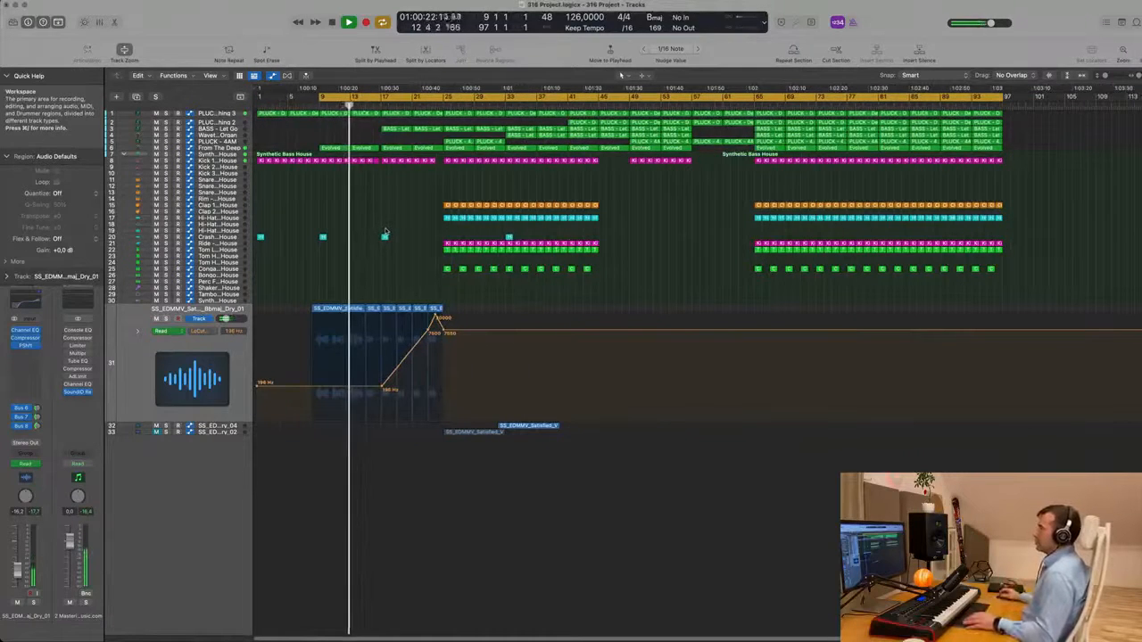
{"action": "scroll", "coordinate": [366, 218], "scroll_direction": "up", "scroll_amount": 3}
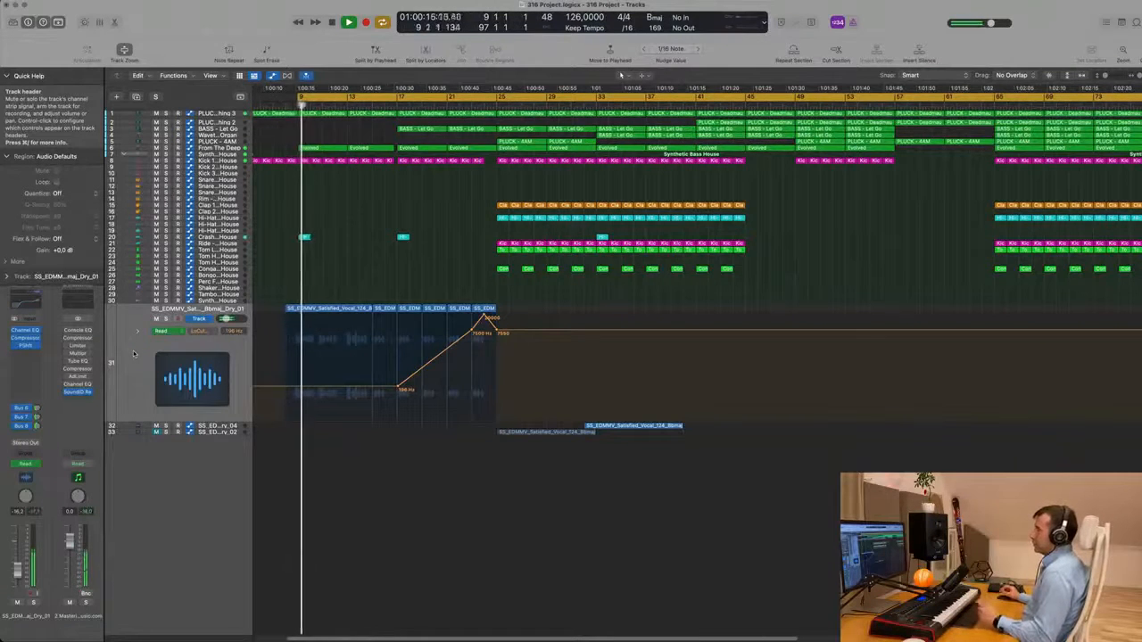
{"action": "scroll", "coordinate": [384, 282], "scroll_direction": "down", "scroll_amount": 2}
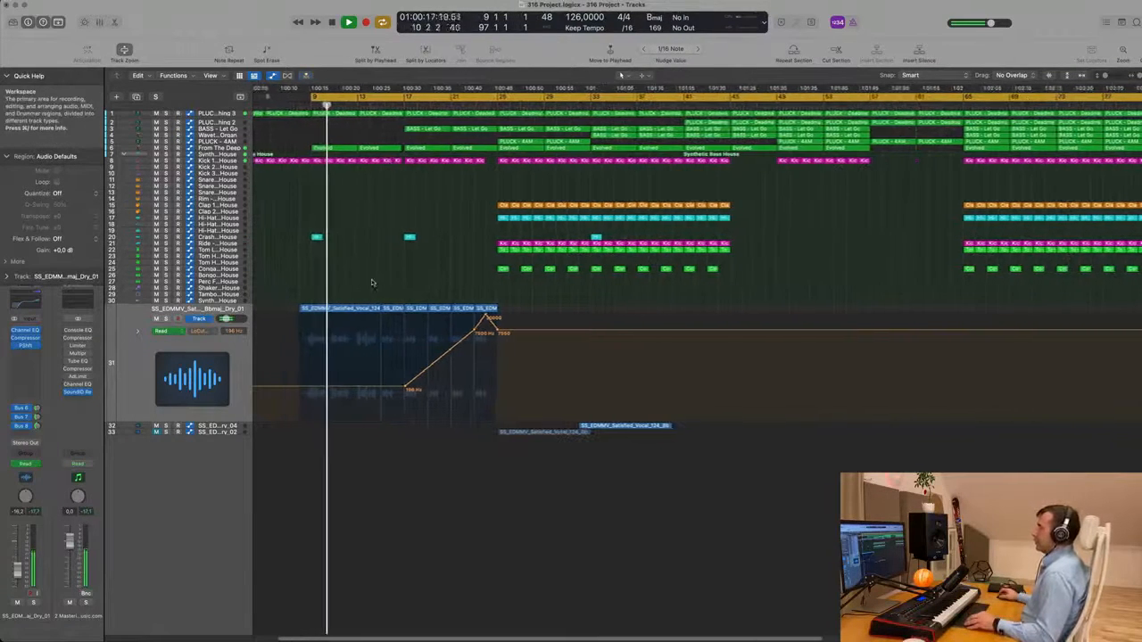
{"action": "scroll", "coordinate": [372, 282], "scroll_direction": "down", "scroll_amount": 1}
{"action": "scroll", "coordinate": [375, 283], "scroll_direction": "down", "scroll_amount": 1}
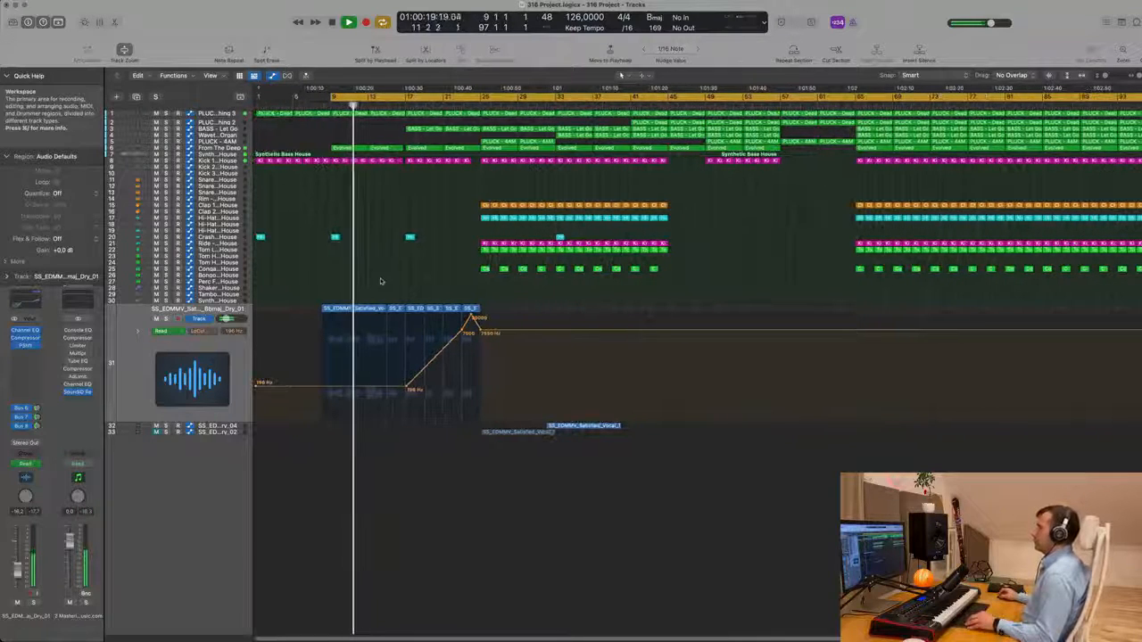
{"action": "scroll", "coordinate": [402, 279], "scroll_direction": "up", "scroll_amount": 2}
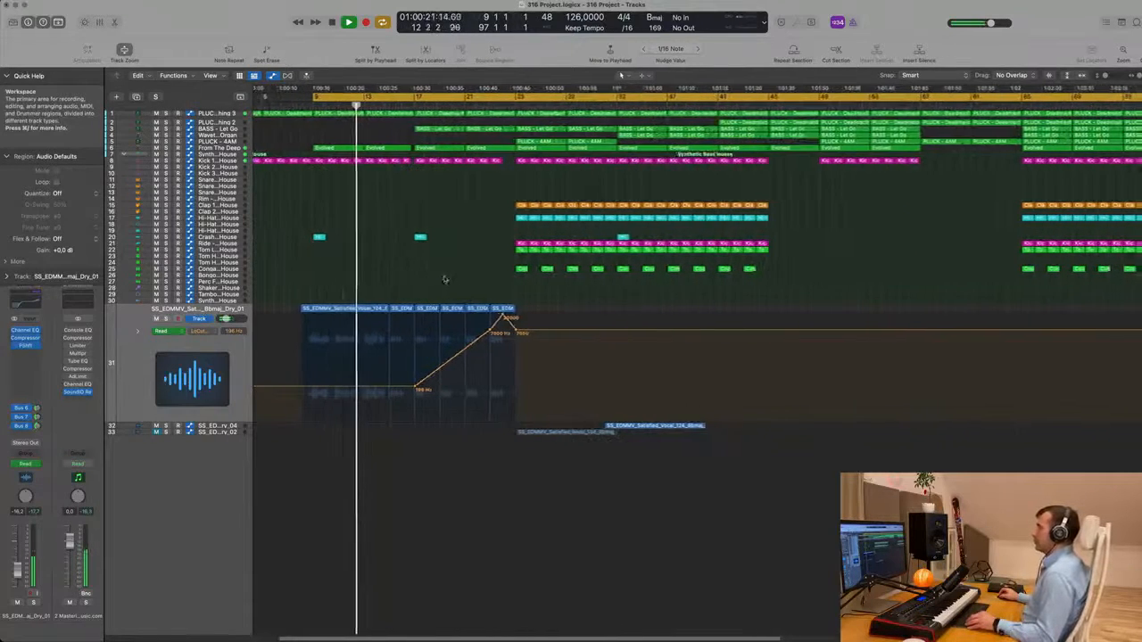
{"action": "scroll", "coordinate": [443, 279], "scroll_direction": "down", "scroll_amount": 1}
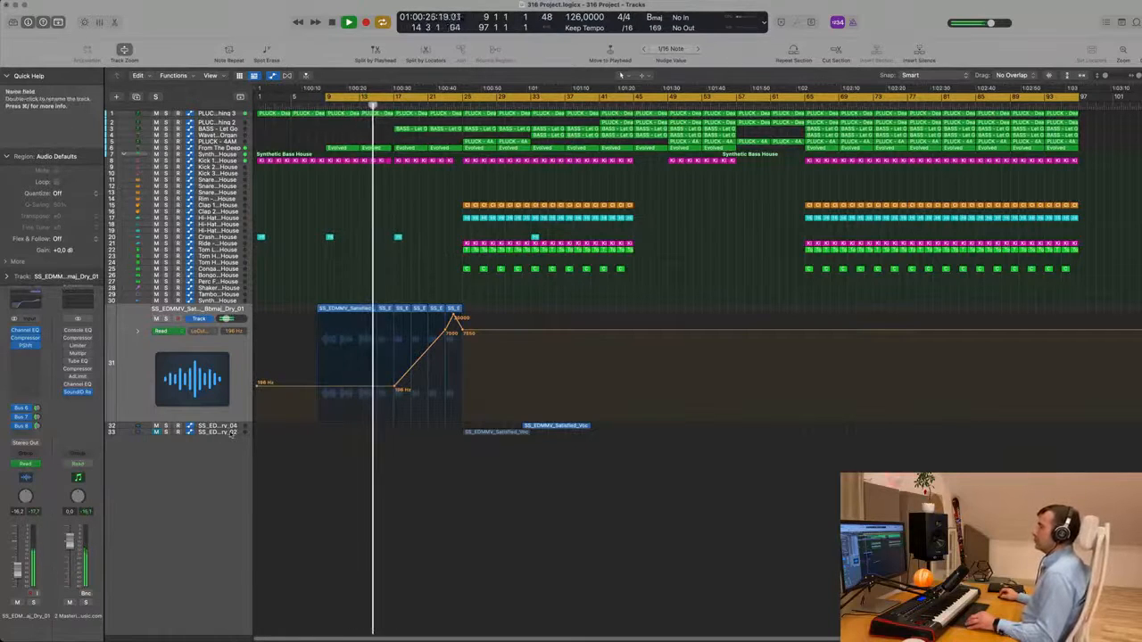
Step: Select the muted Dry_02 vocal region and loop playback over bars 32 to 41
{"action": "left_click", "coordinate": [495, 431]}
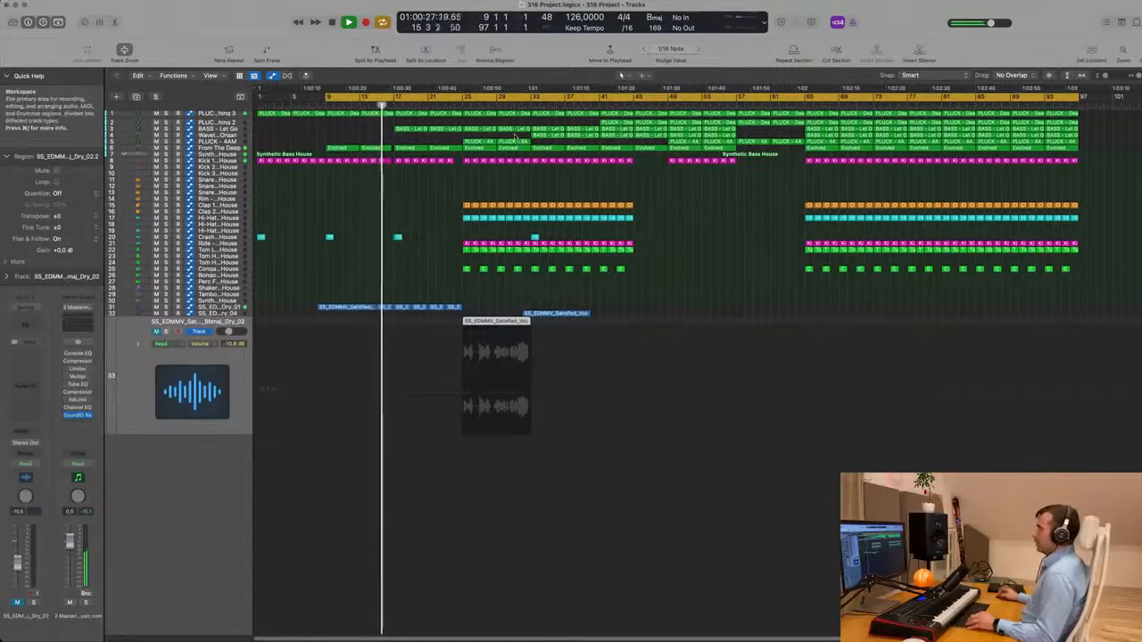
{"action": "scroll", "coordinate": [445, 271], "scroll_direction": "up", "scroll_amount": 2}
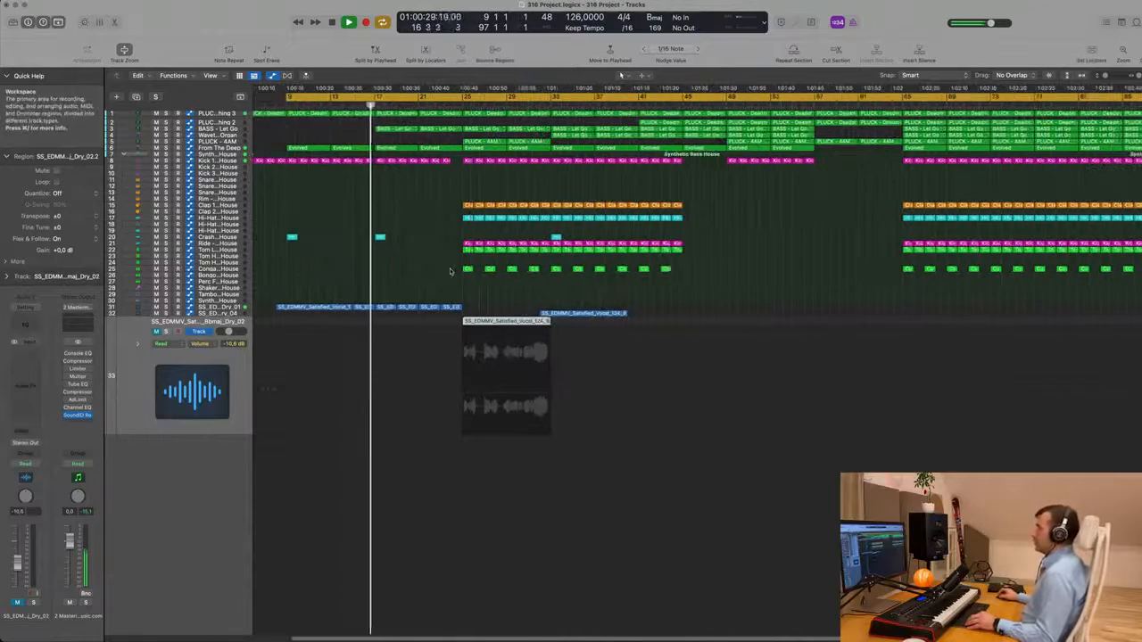
{"action": "scroll", "coordinate": [436, 271], "scroll_direction": "down", "scroll_amount": 3}
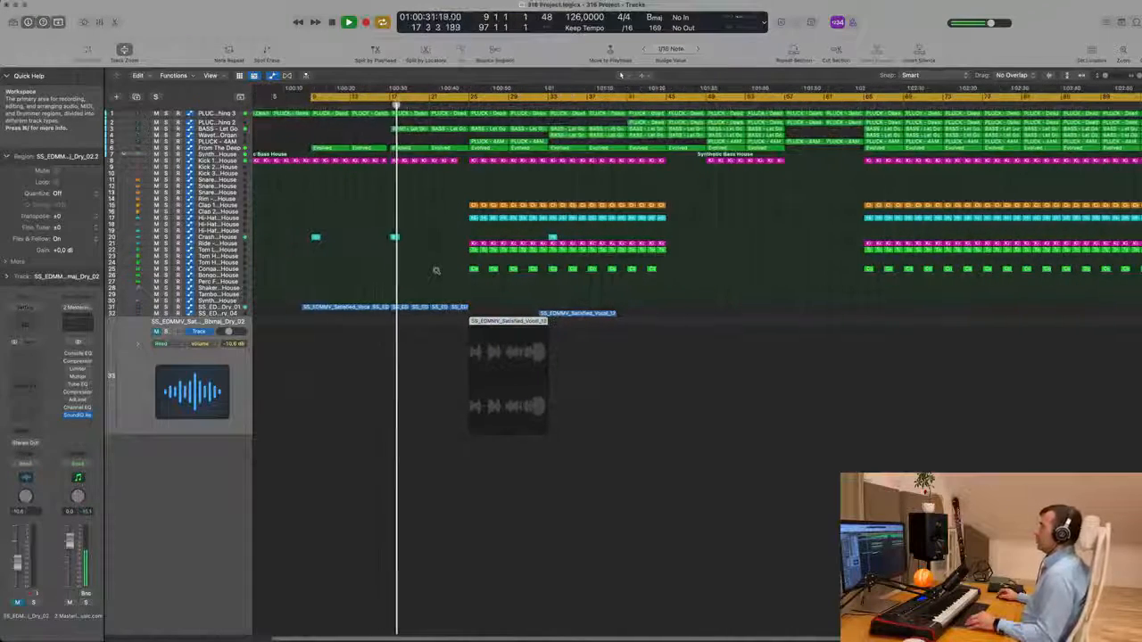
{"action": "left_click", "coordinate": [536, 106]}
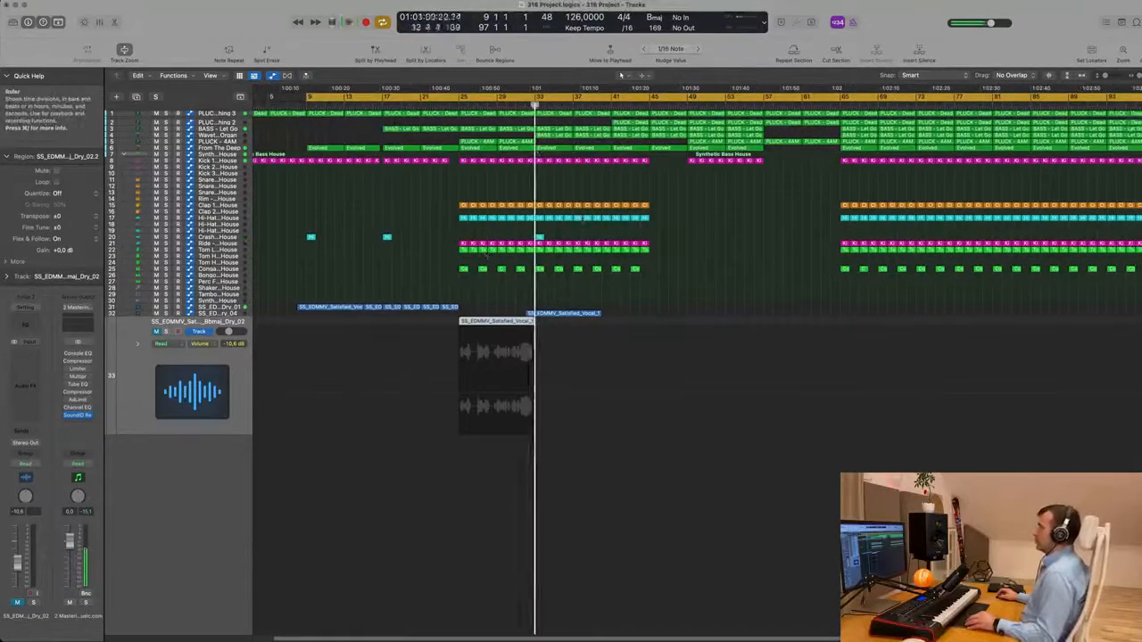
{"action": "scroll", "coordinate": [513, 108], "scroll_direction": "down", "scroll_amount": 2}
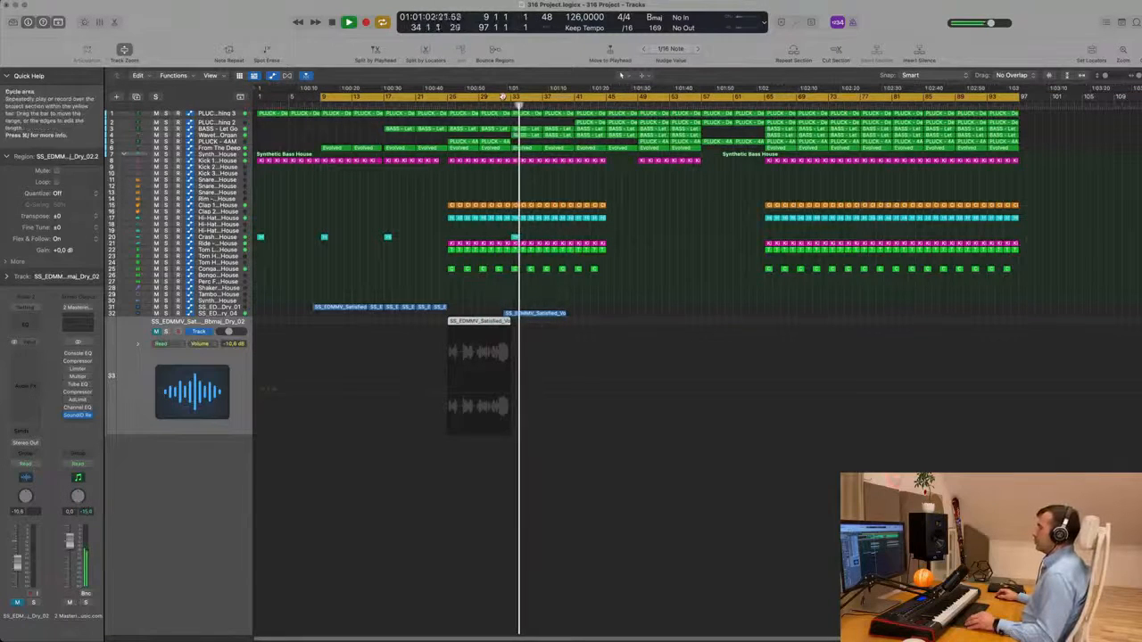
{"action": "left_click_drag", "start_coordinate": [505, 98], "coordinate": [576, 104]}
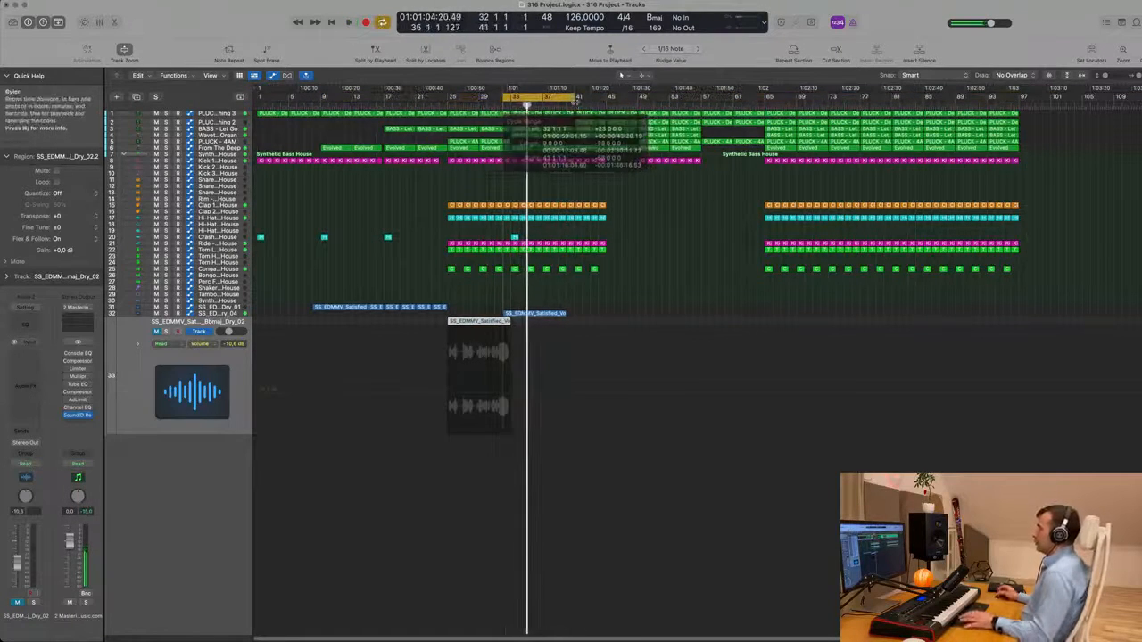
{"action": "scroll", "coordinate": [628, 306], "scroll_direction": "up", "scroll_amount": 3}
{"action": "scroll", "coordinate": [627, 306], "scroll_direction": "down", "scroll_amount": 2}
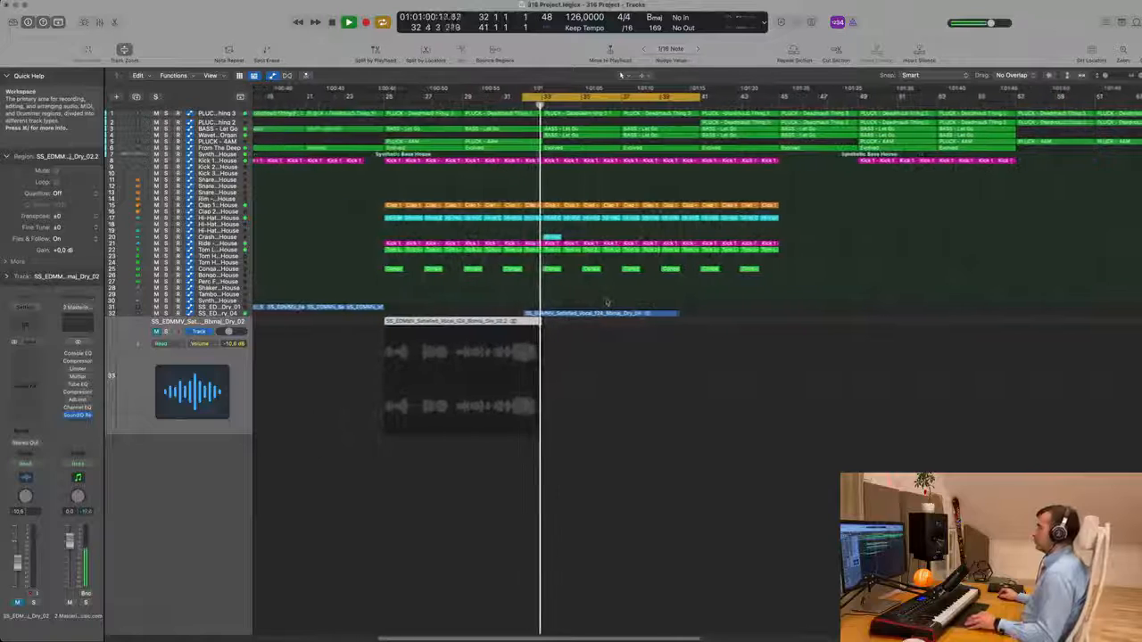
Step: Select the Wavetable Organ track, set its automation mode to Touch and restart the loop
{"action": "key", "text": "Up"}
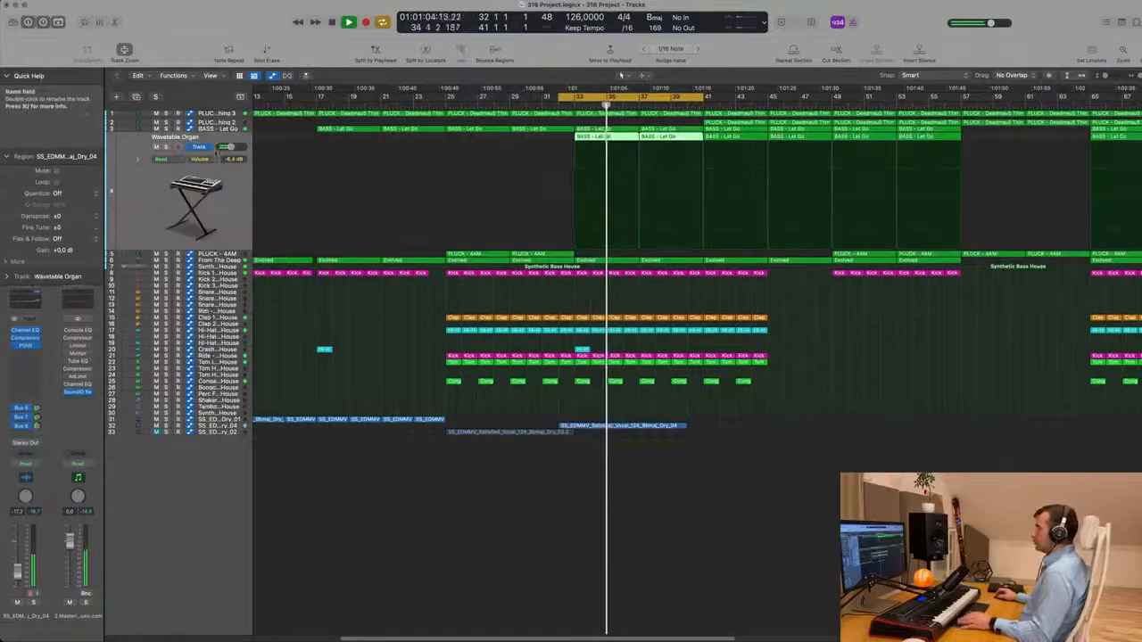
{"action": "left_click", "coordinate": [219, 134]}
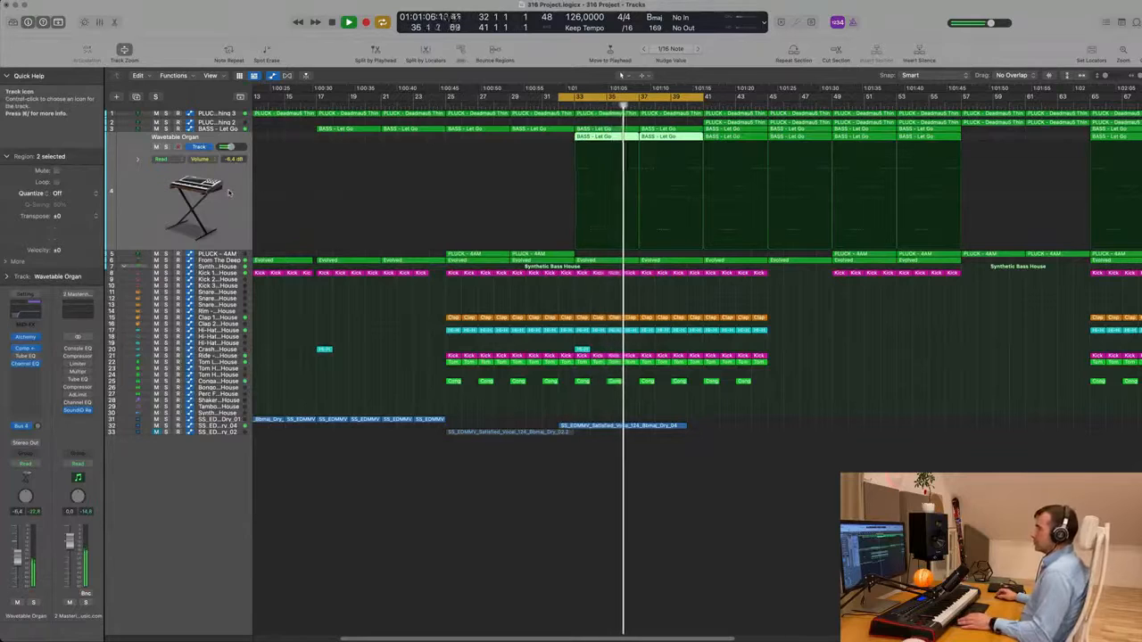
{"action": "left_click", "coordinate": [35, 469]}
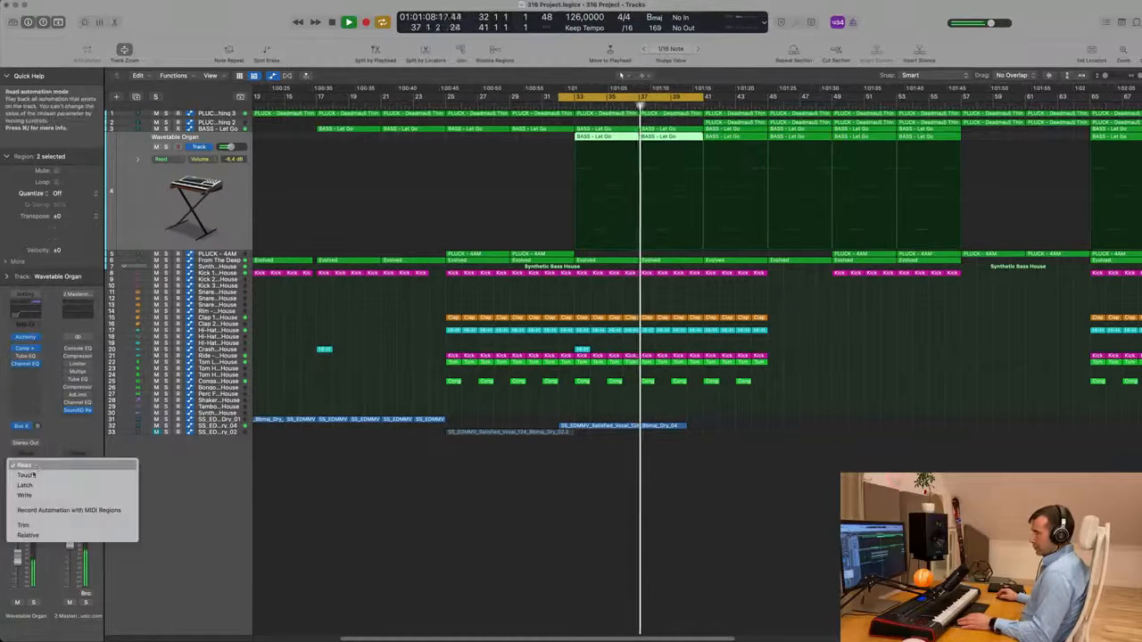
{"action": "left_click", "coordinate": [36, 480]}
{"action": "key", "text": "space"}
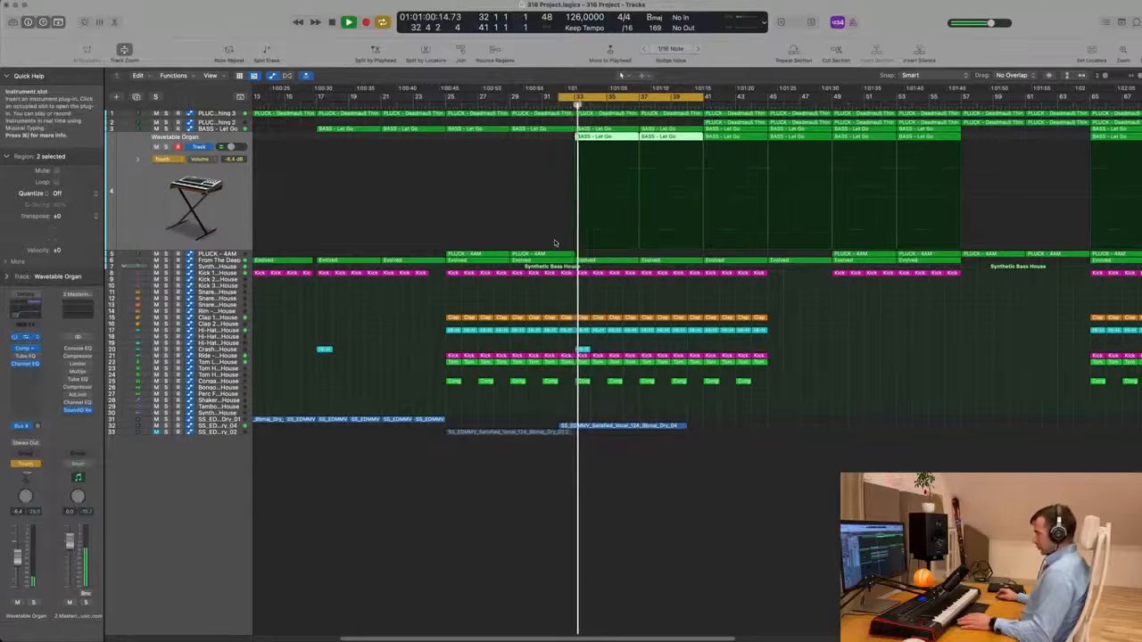
Step: Look at the organ's Alchemy instrument, return the track's automation mode to Read and replay the loop
{"action": "left_click", "coordinate": [25, 336]}
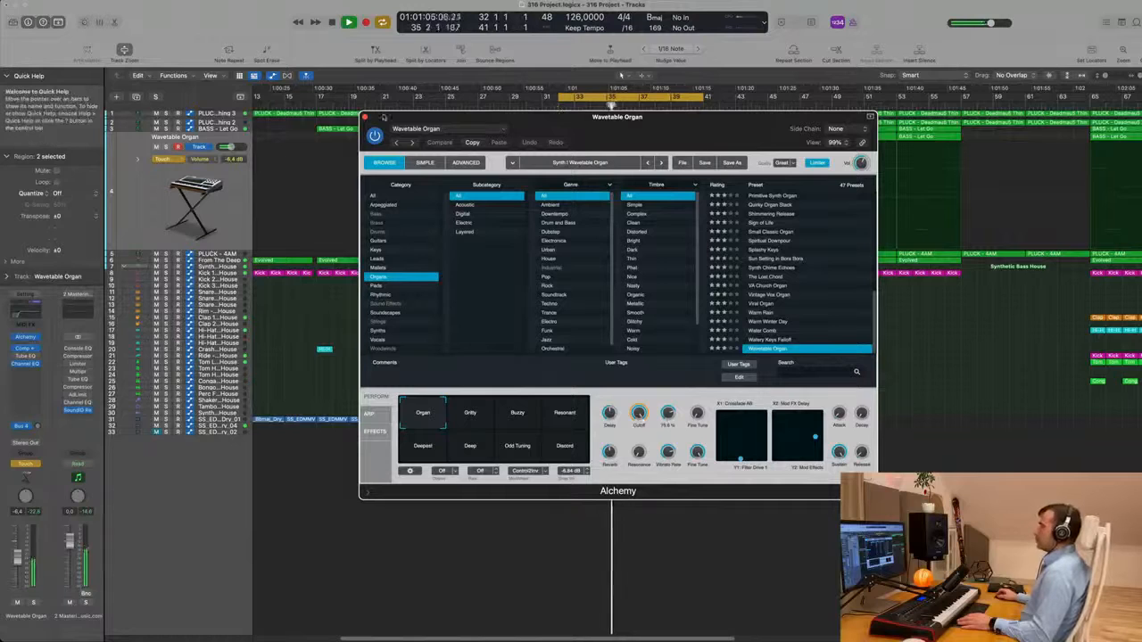
{"action": "left_click", "coordinate": [364, 117]}
{"action": "left_click", "coordinate": [166, 159]}
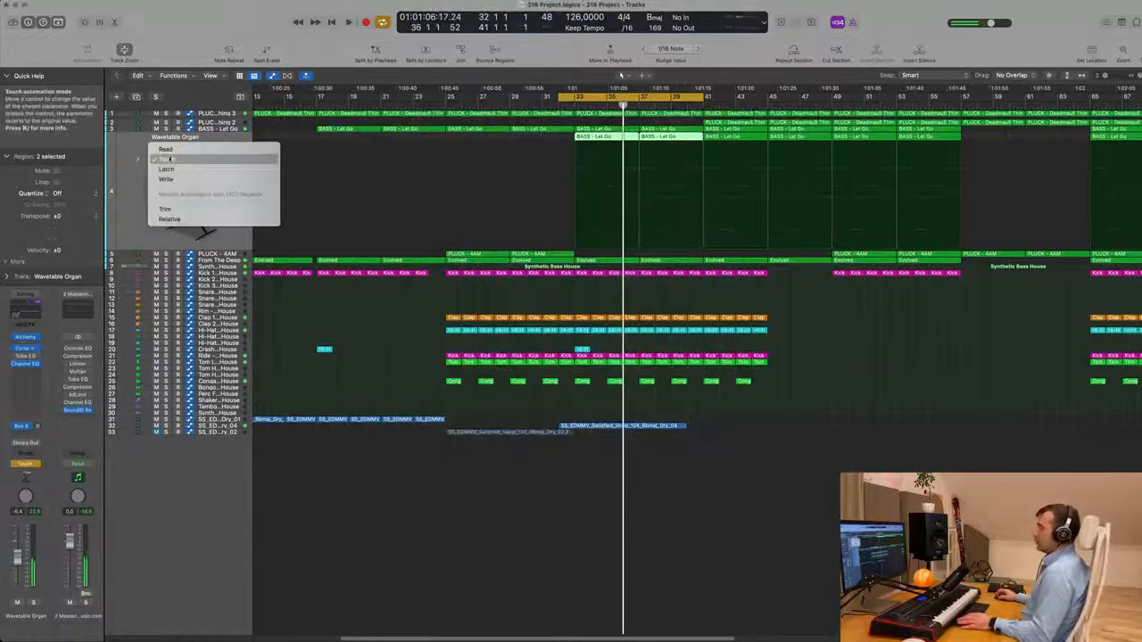
{"action": "left_click", "coordinate": [167, 150]}
{"action": "key", "text": "space"}
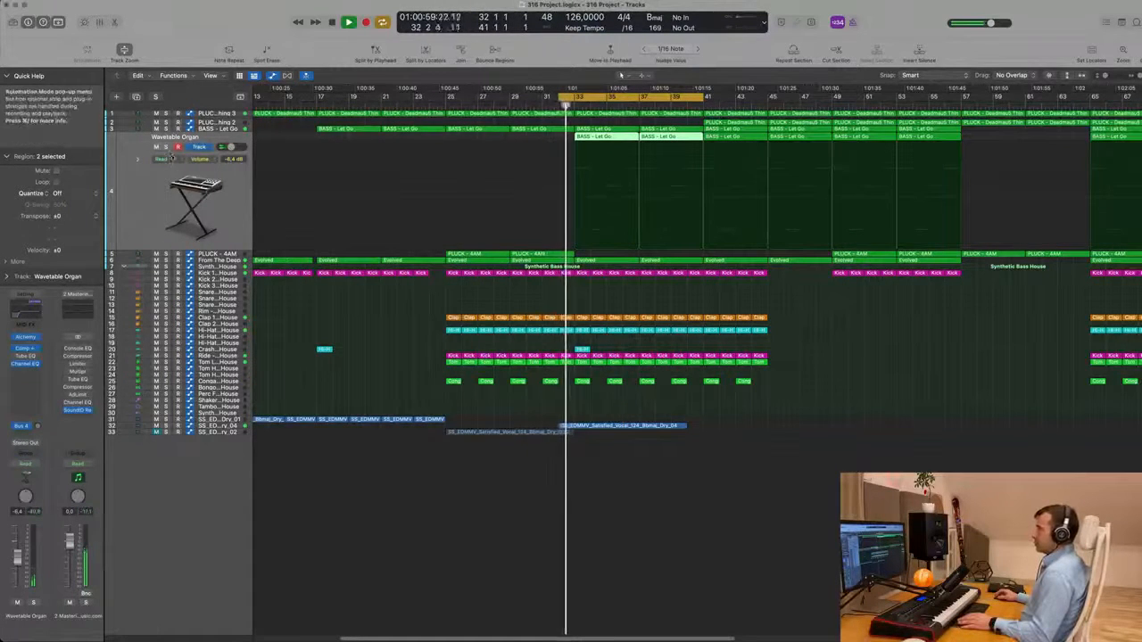
Step: Solo and unsolo the Wavetable Organ twice during playback to compare it with the full mix
{"action": "left_click", "coordinate": [166, 147]}
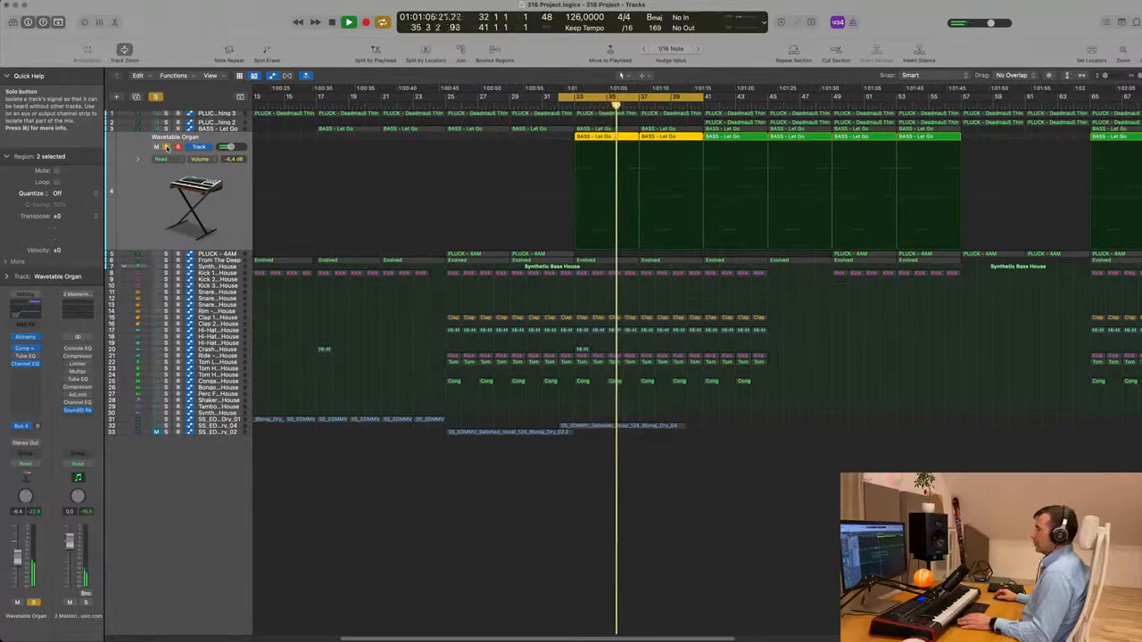
{"action": "left_click", "coordinate": [166, 147]}
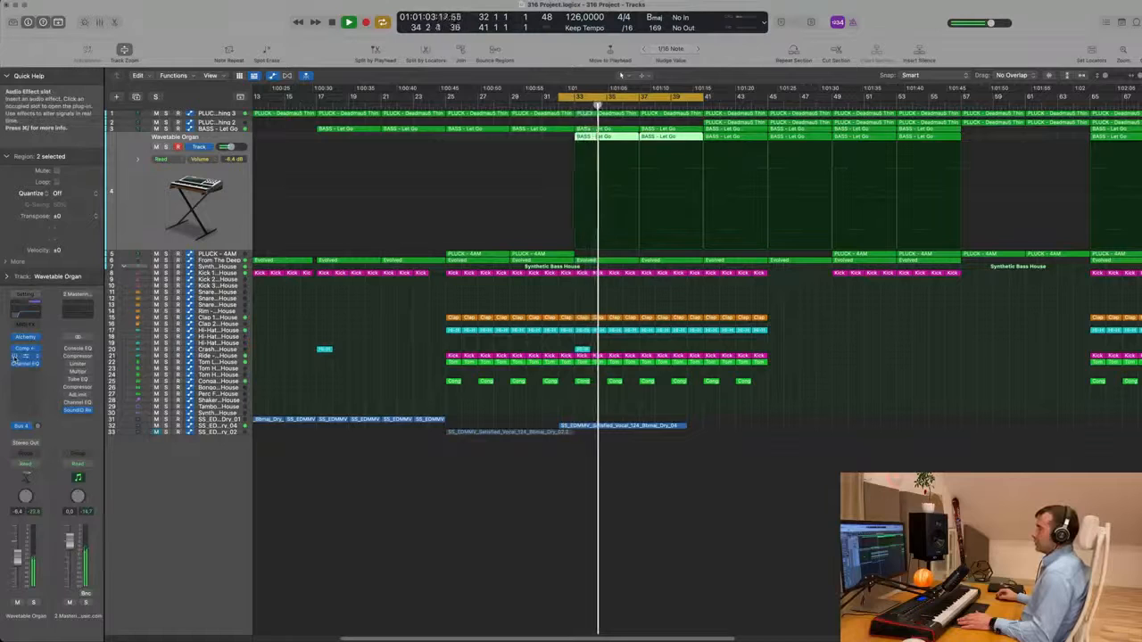
{"action": "left_click", "coordinate": [34, 603]}
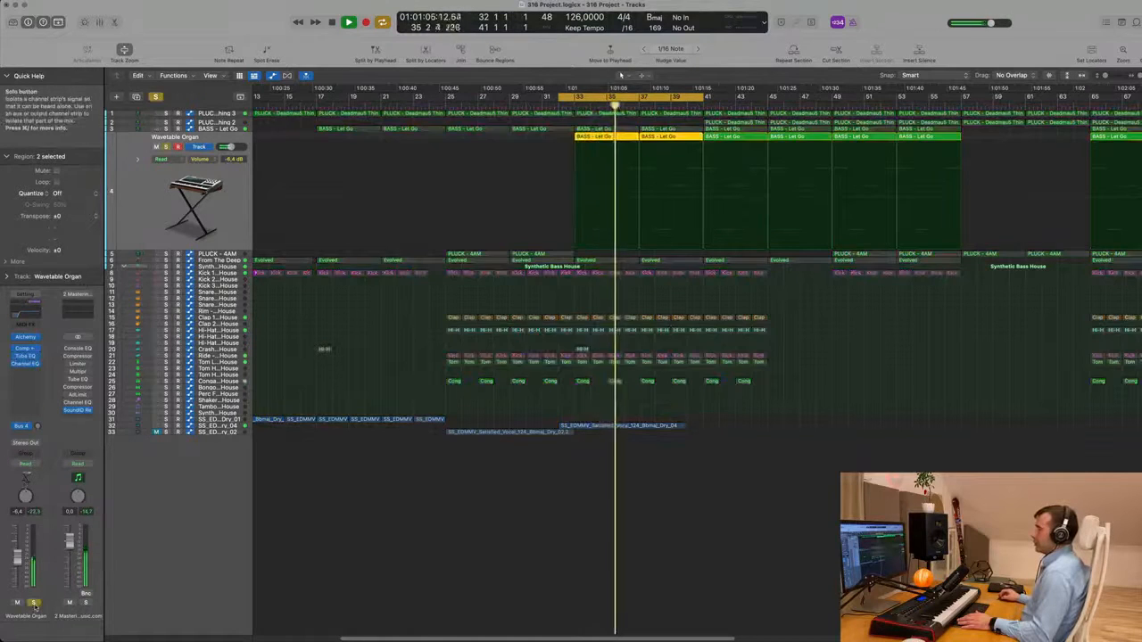
{"action": "key", "text": "s"}
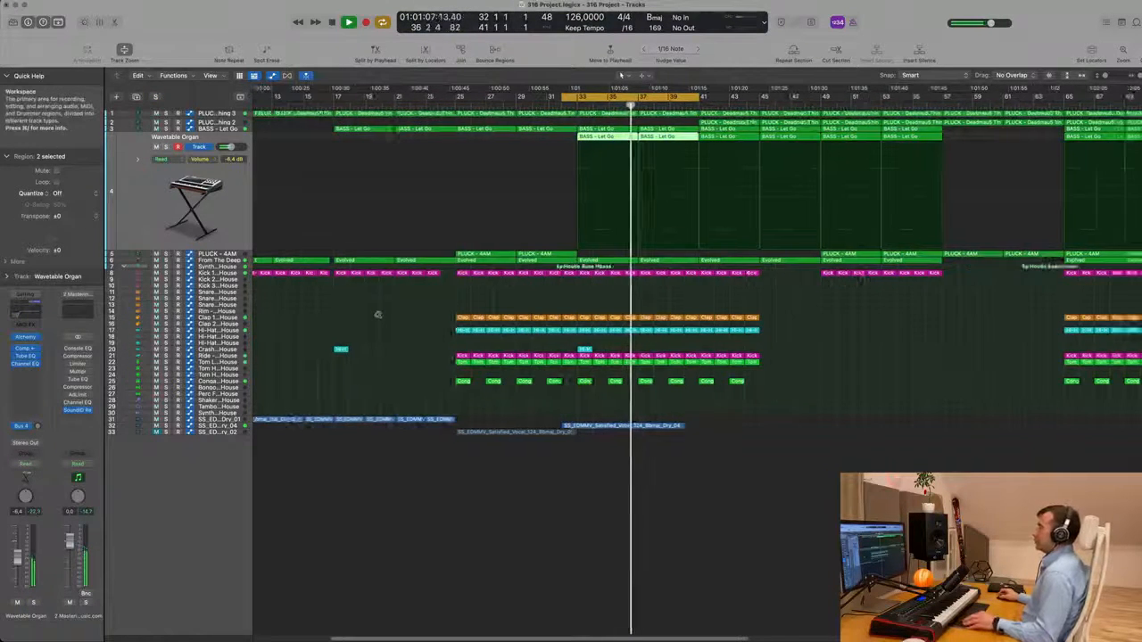
{"action": "scroll", "coordinate": [377, 314], "scroll_direction": "down", "scroll_amount": 3}
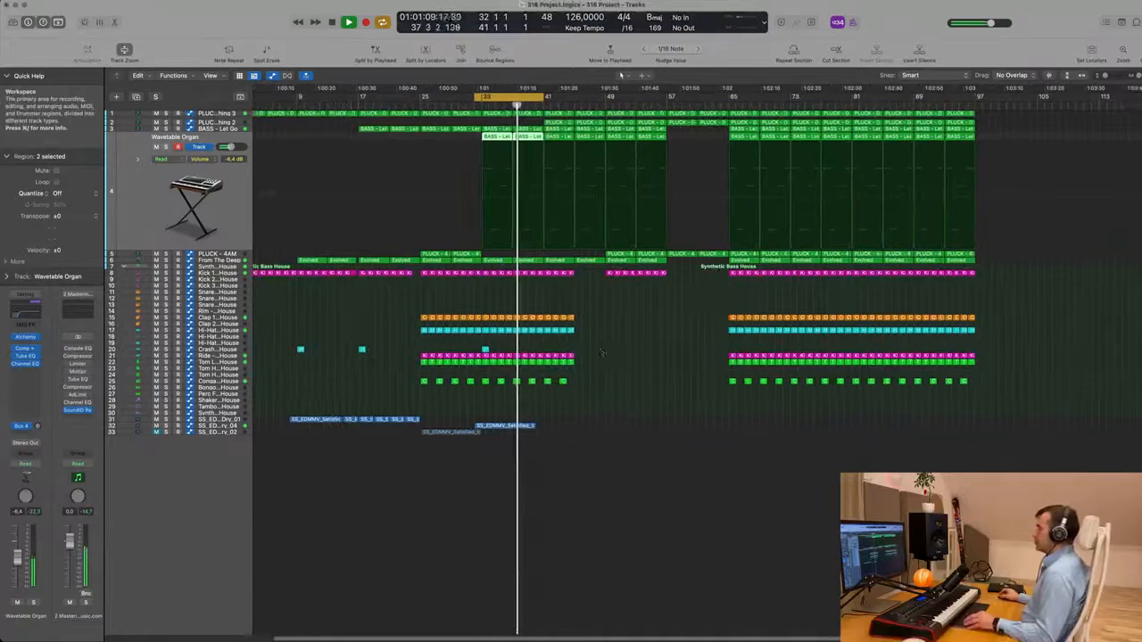
Step: Extend the end of the cycle range to bar 50
{"action": "scroll", "coordinate": [602, 352], "scroll_direction": "up", "scroll_amount": 2}
{"action": "scroll", "coordinate": [686, 284], "scroll_direction": "up", "scroll_amount": 2}
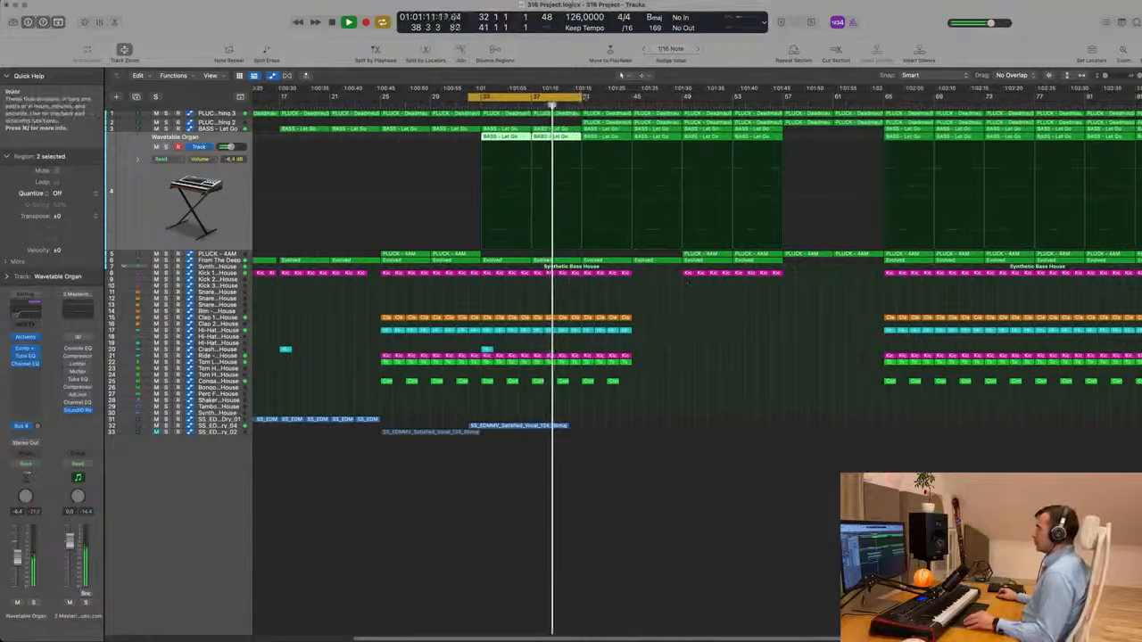
{"action": "left_click_drag", "start_coordinate": [586, 96], "coordinate": [698, 96]}
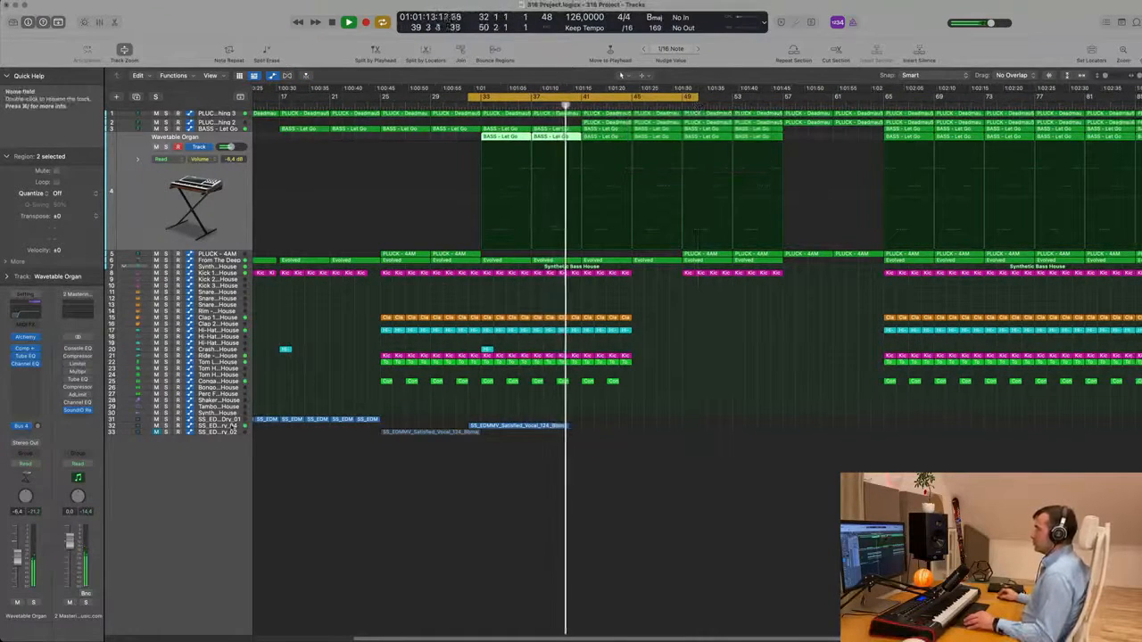
Step: Select the Dry_04 vocal track and adjust its Bus 6 and Bus 7 send levels
{"action": "left_click", "coordinate": [218, 426]}
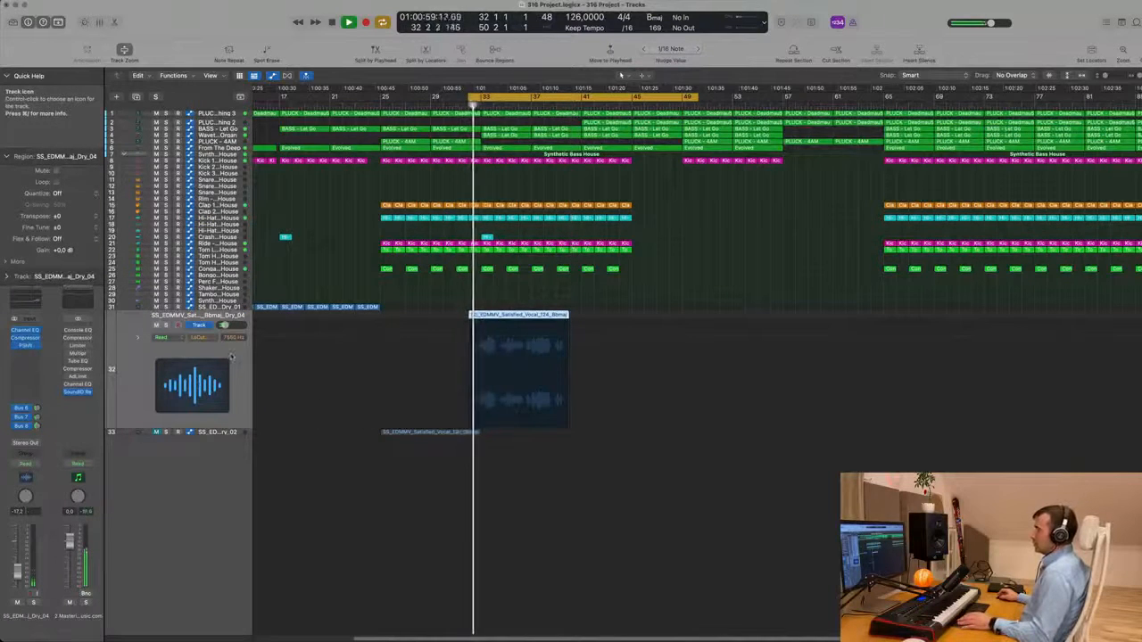
{"action": "left_click", "coordinate": [37, 416]}
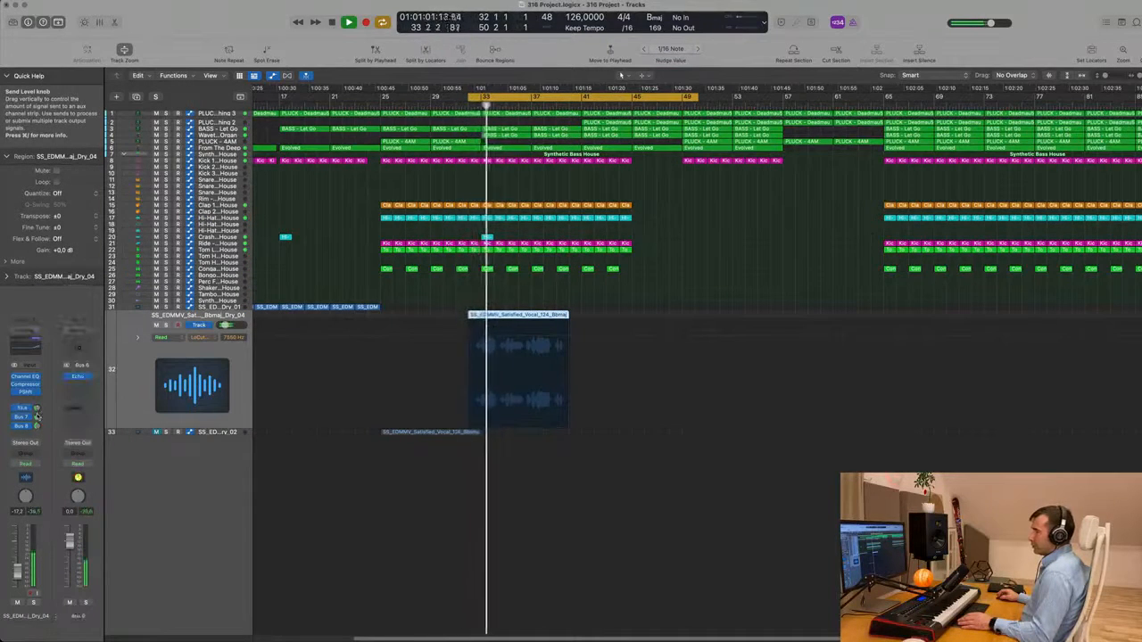
{"action": "left_click", "coordinate": [37, 417]}
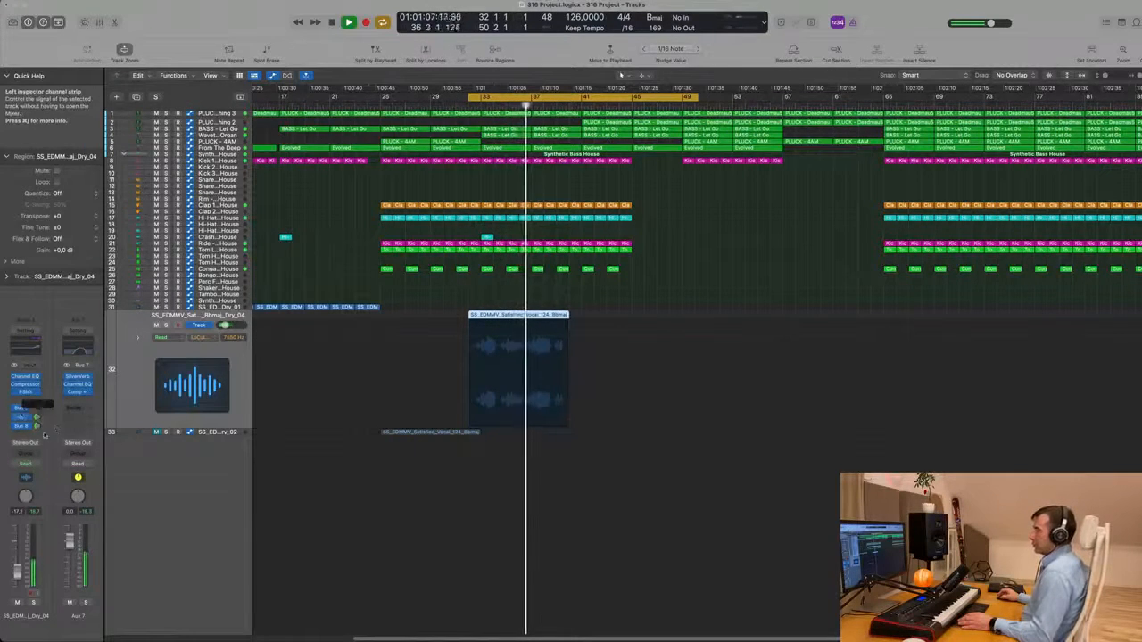
Step: Split off the tail of the Dry_04 vocal region and copy that short piece to bar 41
{"action": "scroll", "coordinate": [535, 492], "scroll_direction": "down", "scroll_amount": 5}
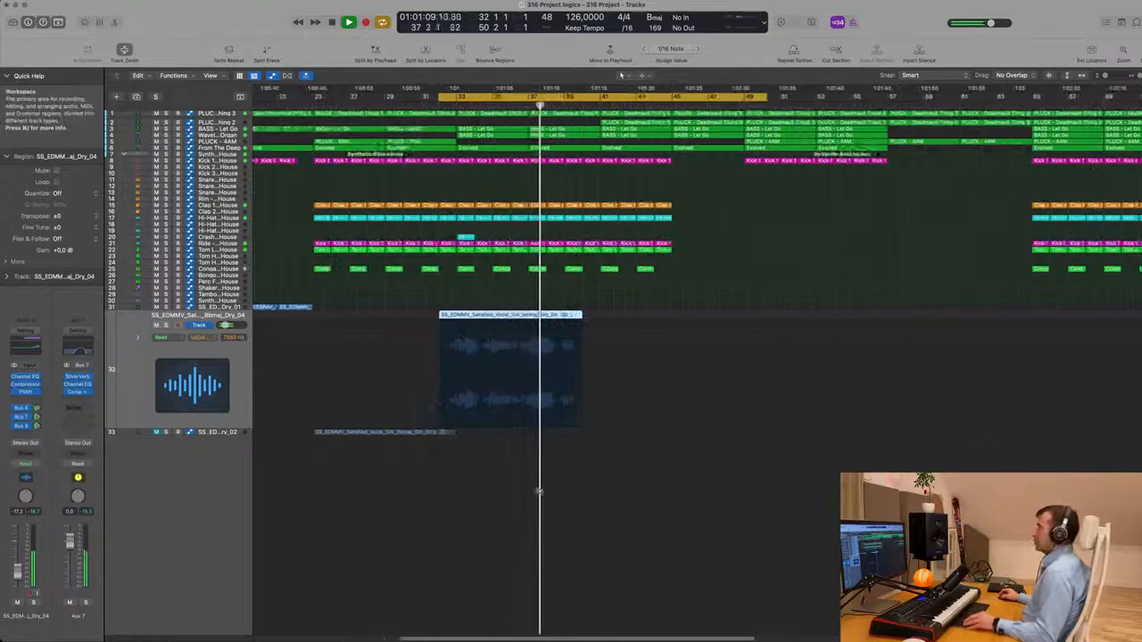
{"action": "scroll", "coordinate": [536, 491], "scroll_direction": "down", "scroll_amount": 2}
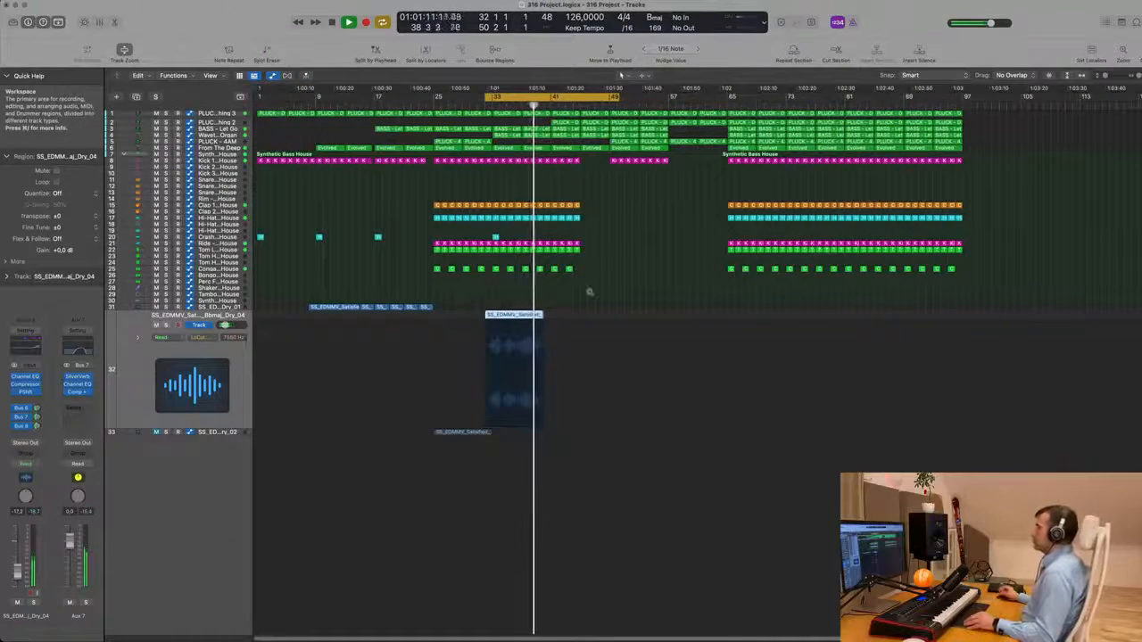
{"action": "scroll", "coordinate": [596, 294], "scroll_direction": "down", "scroll_amount": 2}
{"action": "scroll", "coordinate": [600, 301], "scroll_direction": "up", "scroll_amount": 2}
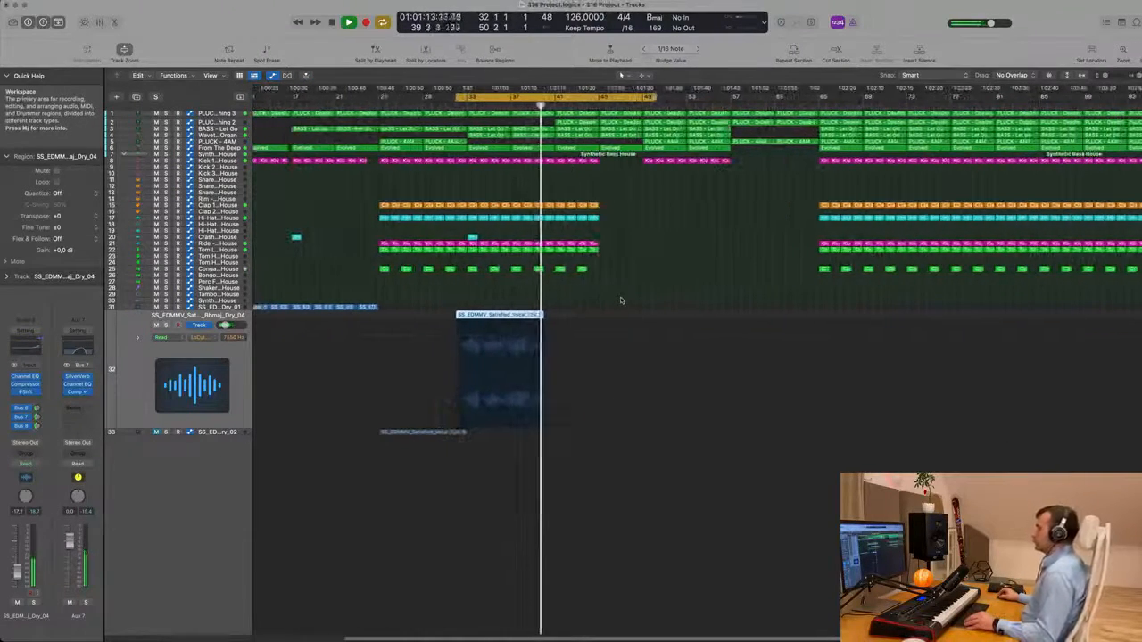
{"action": "scroll", "coordinate": [620, 300], "scroll_direction": "up", "scroll_amount": 2}
{"action": "scroll", "coordinate": [622, 300], "scroll_direction": "up", "scroll_amount": 2}
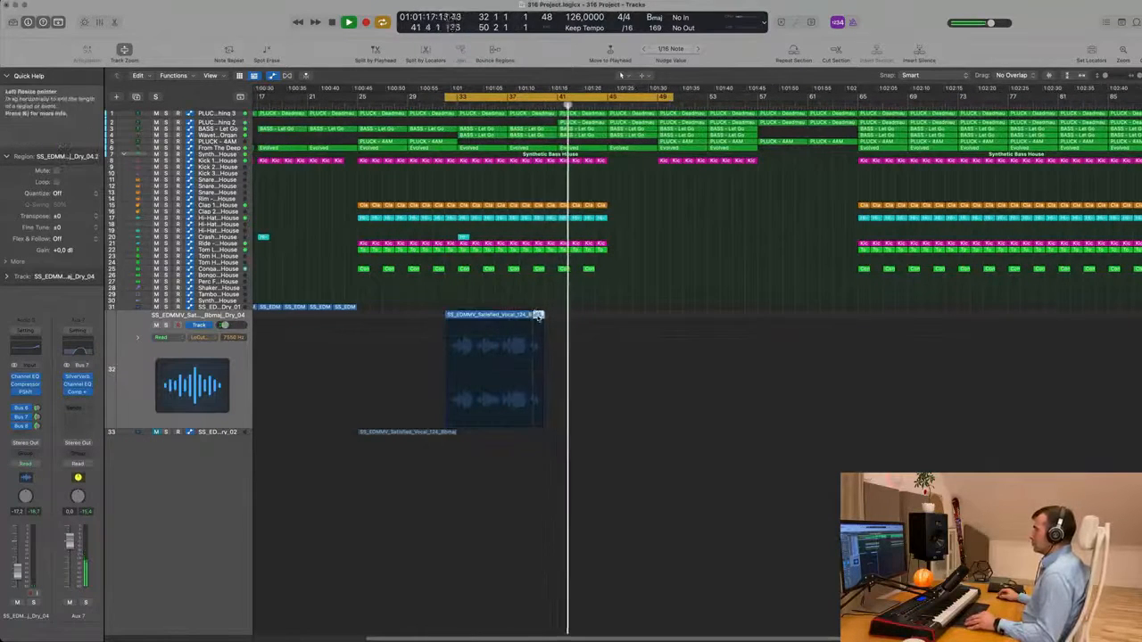
{"action": "left_click_drag", "start_coordinate": [538, 316], "coordinate": [566, 289]}
{"action": "key", "text": "space"}
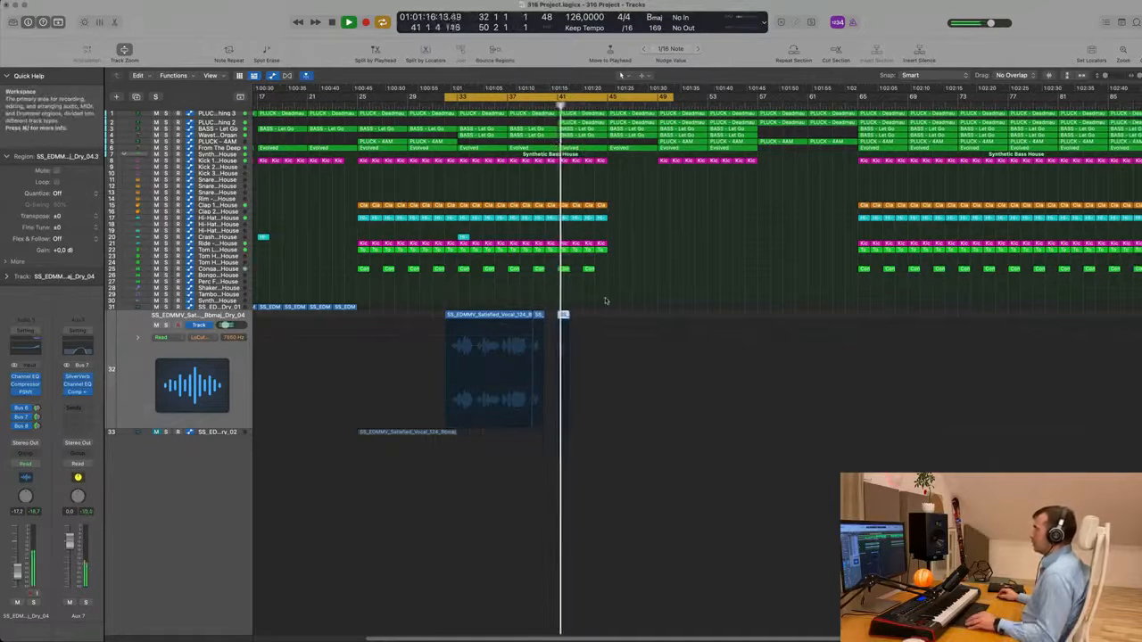
Step: Copy the short vocal chop further along the Dry_04 track to bars 43, 45 and 47
{"action": "left_click", "coordinate": [563, 319]}
{"action": "left_click_drag", "start_coordinate": [559, 321], "coordinate": [613, 319]}
{"action": "left_click", "coordinate": [563, 317], "text": "shift"}
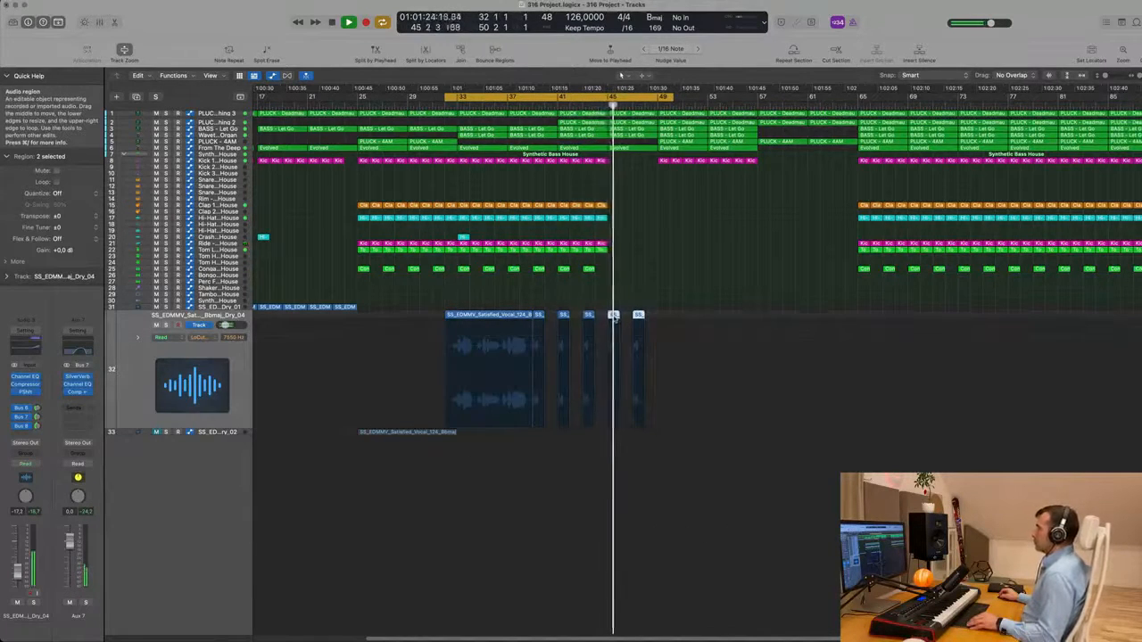
Step: Delete the vocal chop at bar 47, select the remaining five Dry_04 regions and replay the loop
{"action": "key", "text": "super+Left"}
{"action": "left_click", "coordinate": [650, 277]}
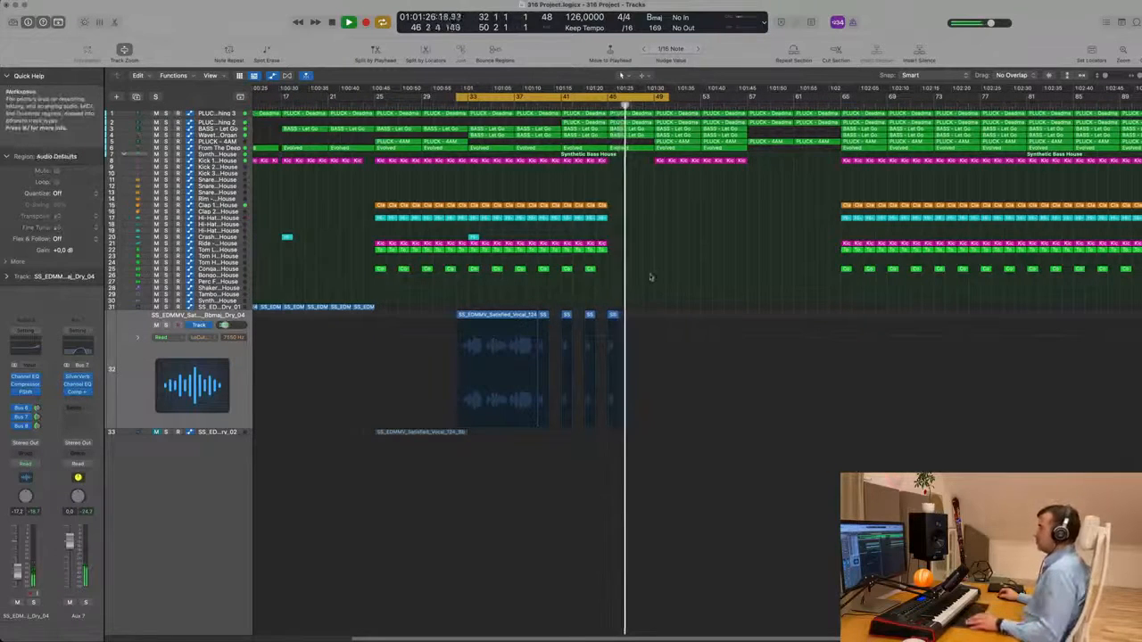
{"action": "key", "text": "super+Left"}
{"action": "key", "text": "super+Left"}
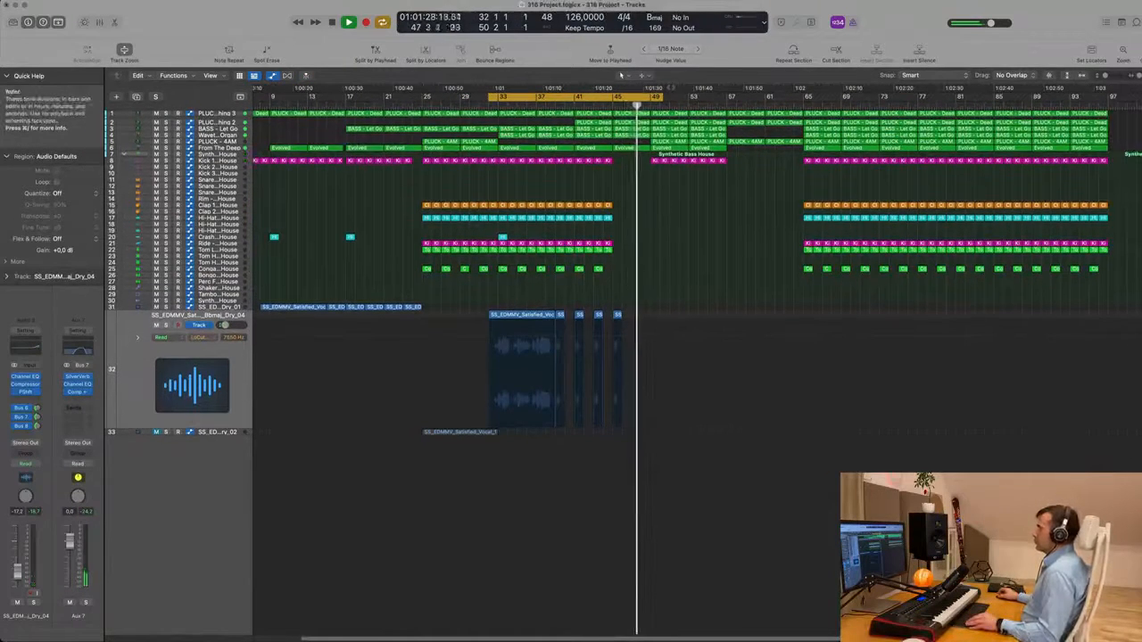
{"action": "key", "text": "space"}
{"action": "key", "text": "super+Left"}
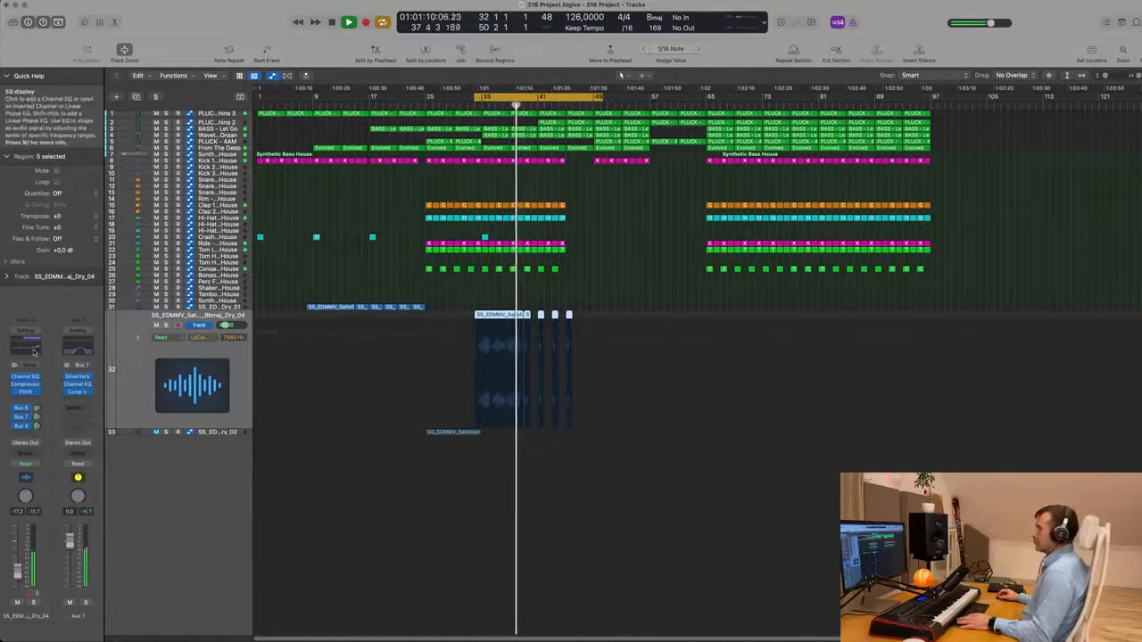
{"action": "key", "text": "cmd+Right"}
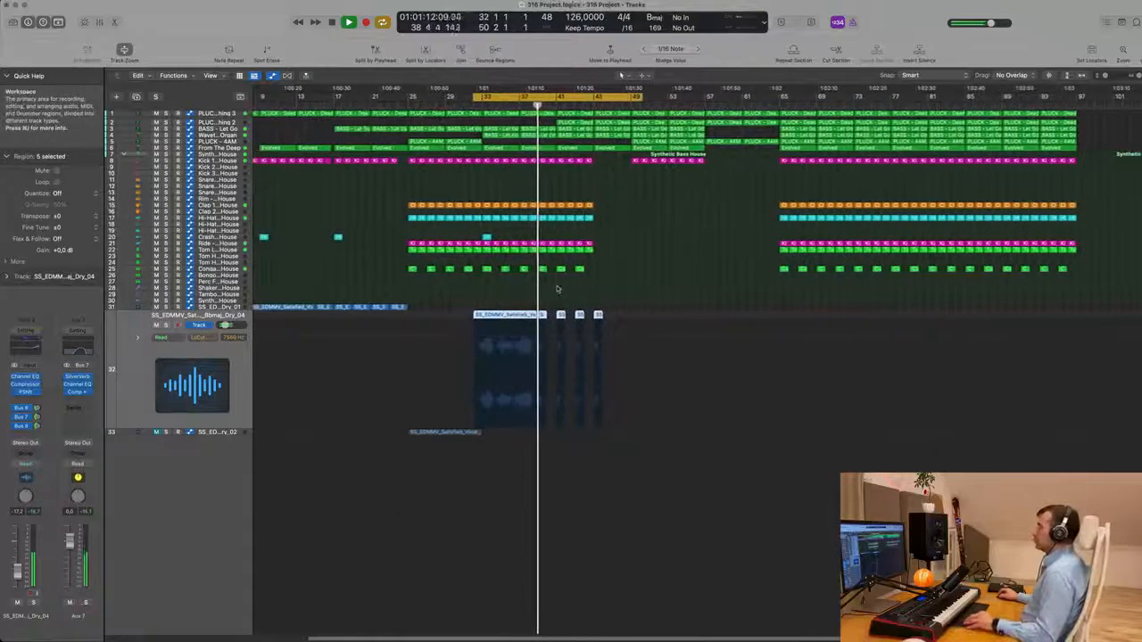
{"action": "key", "text": "Return"}
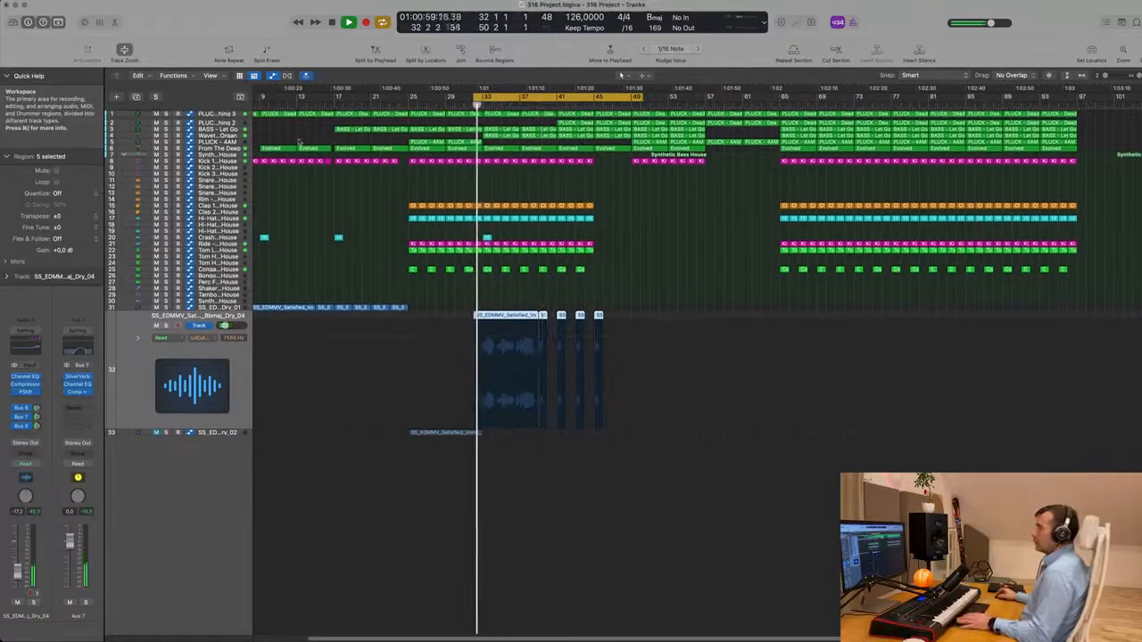
Step: Solo and unsolo the PLUCK - Deadmau5 Thing 3, Thing 2 and BASS - Let Go tracks in turn during playback
{"action": "left_click", "coordinate": [145, 114]}
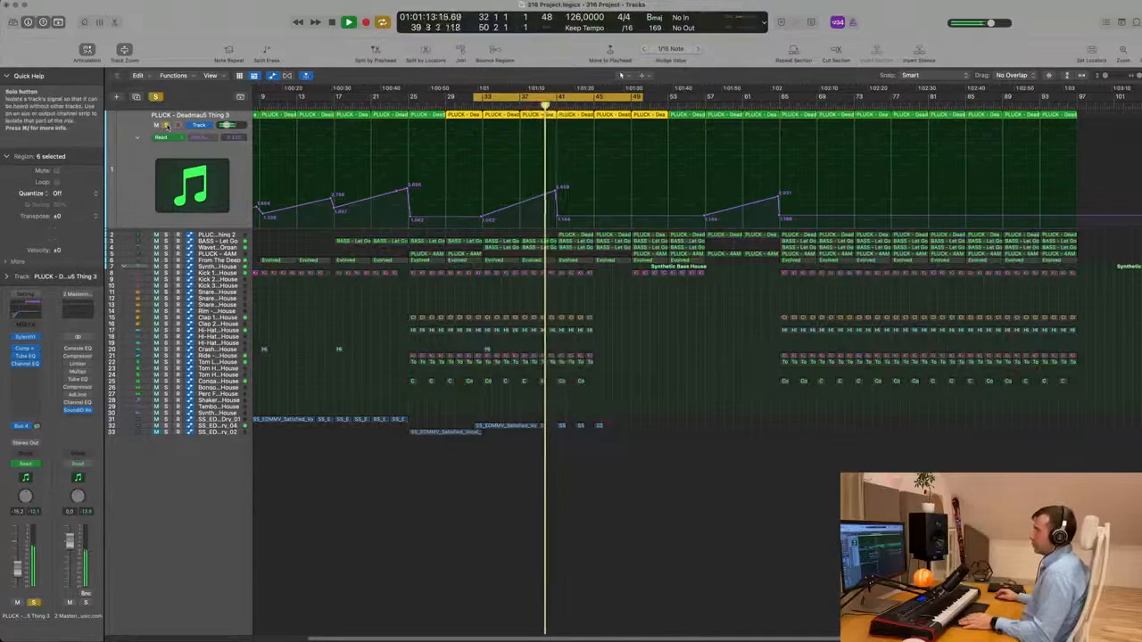
{"action": "left_click", "coordinate": [165, 241]}
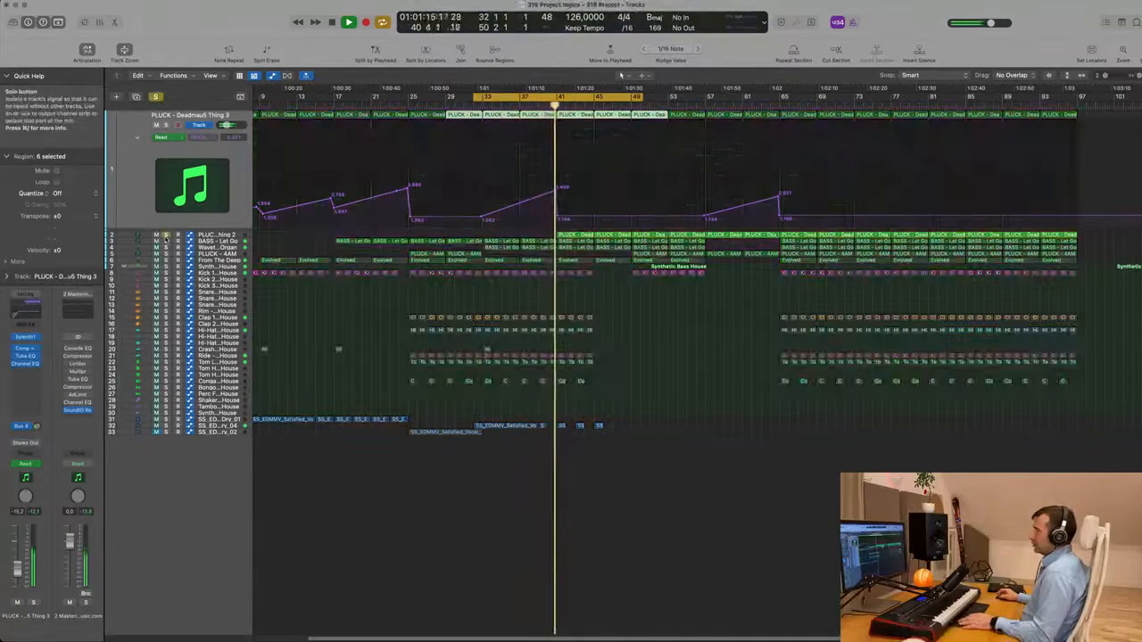
{"action": "left_click", "coordinate": [165, 243]}
{"action": "left_click", "coordinate": [165, 241]}
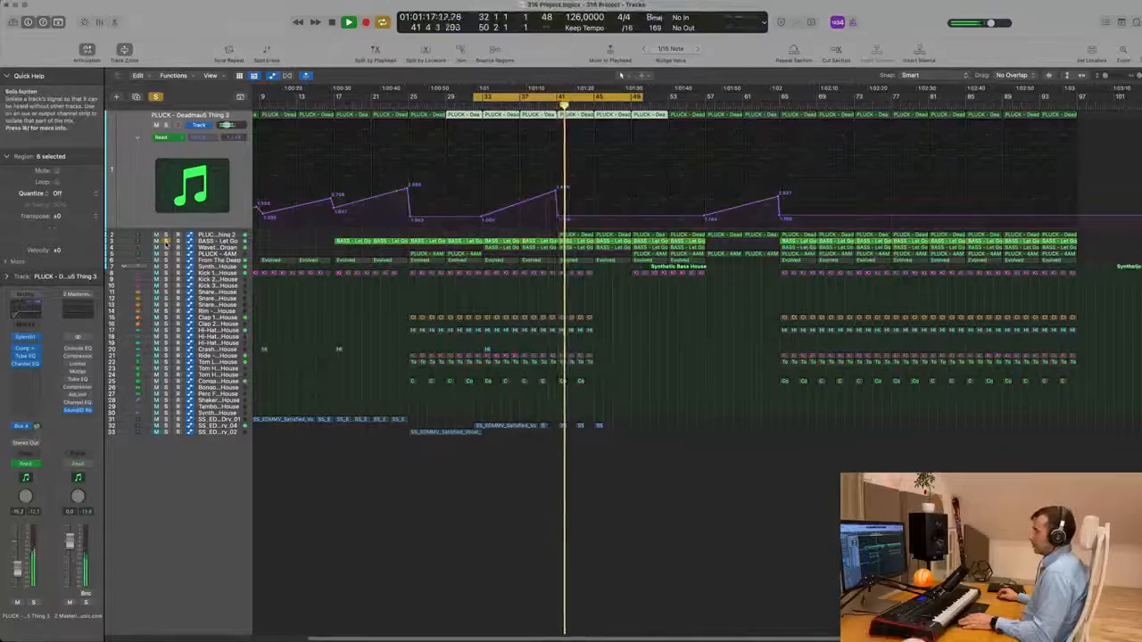
{"action": "left_click", "coordinate": [165, 241]}
{"action": "left_click", "coordinate": [165, 239]}
{"action": "left_click", "coordinate": [165, 240]}
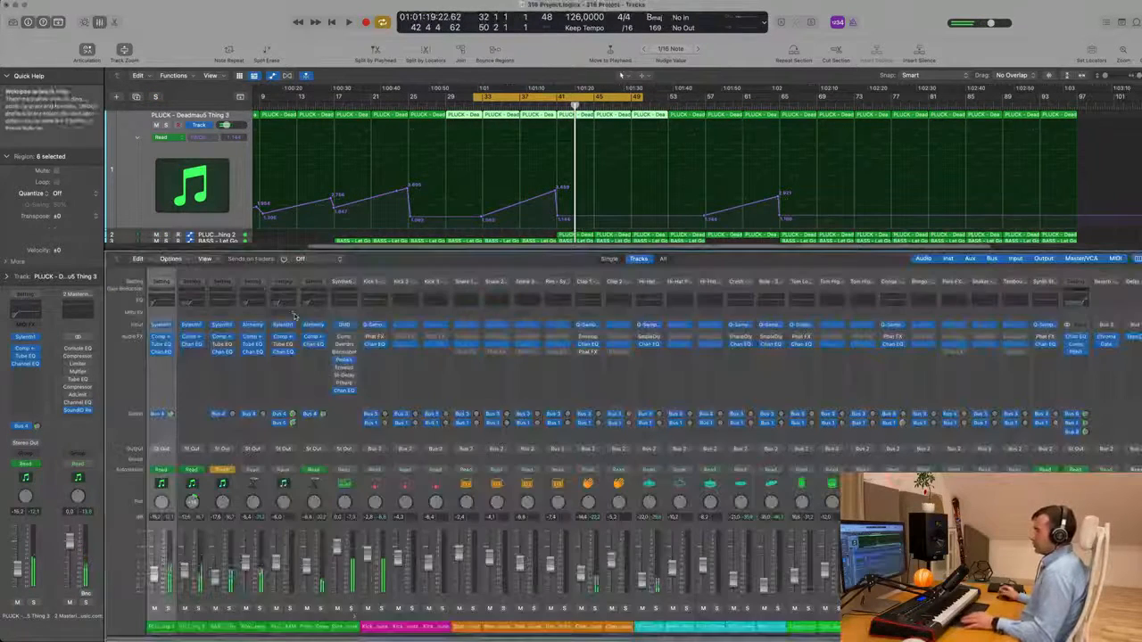
Step: Open the mixer, replay the loop and briefly solo the From The Deep and Synthetic Bass House channels
{"action": "key", "text": "x"}
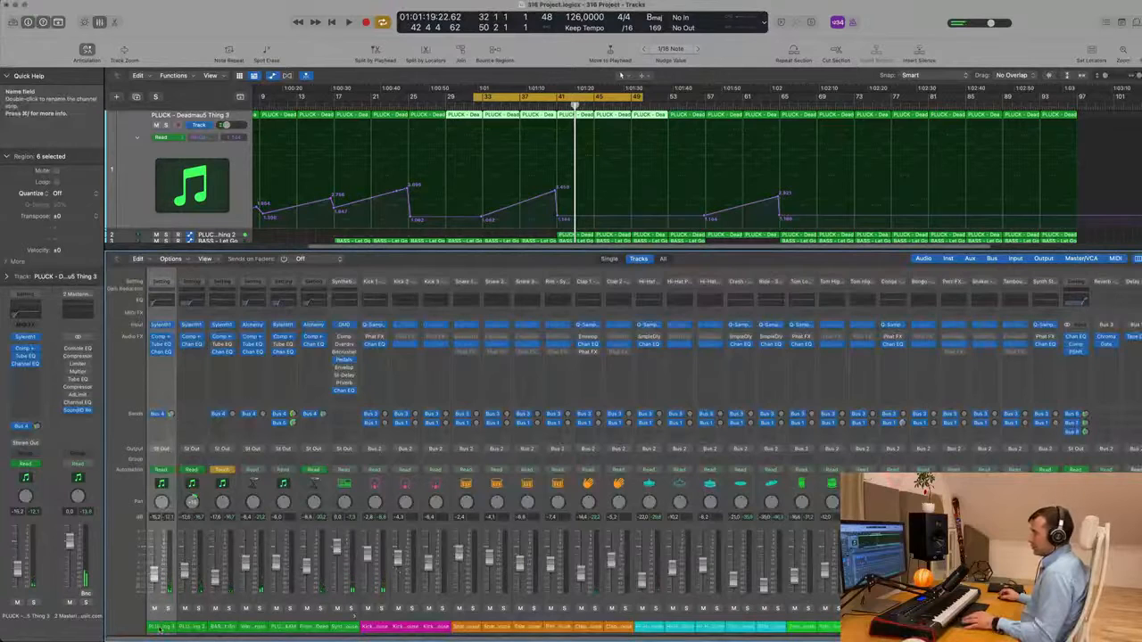
{"action": "key", "text": "space"}
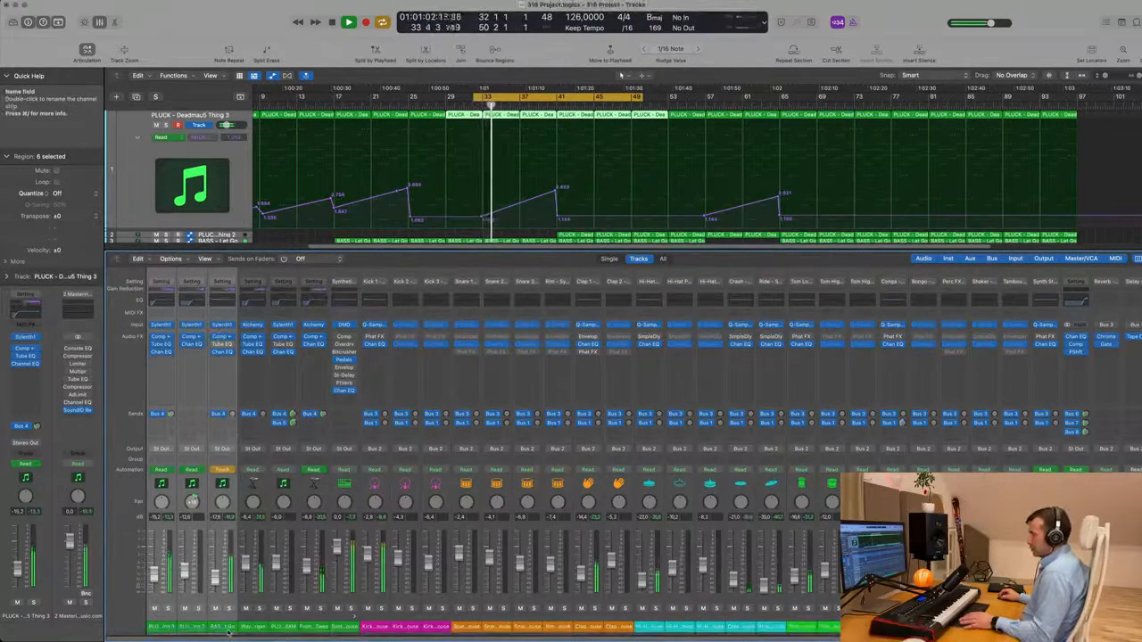
{"action": "left_click", "coordinate": [320, 610]}
{"action": "left_click", "coordinate": [320, 610]}
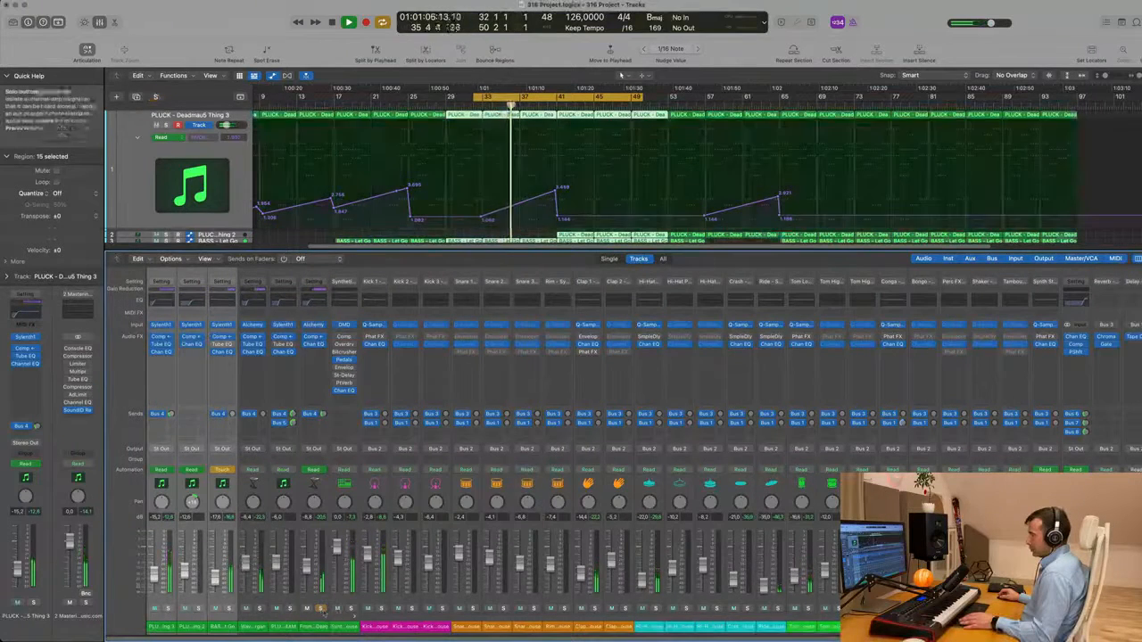
{"action": "left_click", "coordinate": [352, 609]}
{"action": "left_click", "coordinate": [351, 609]}
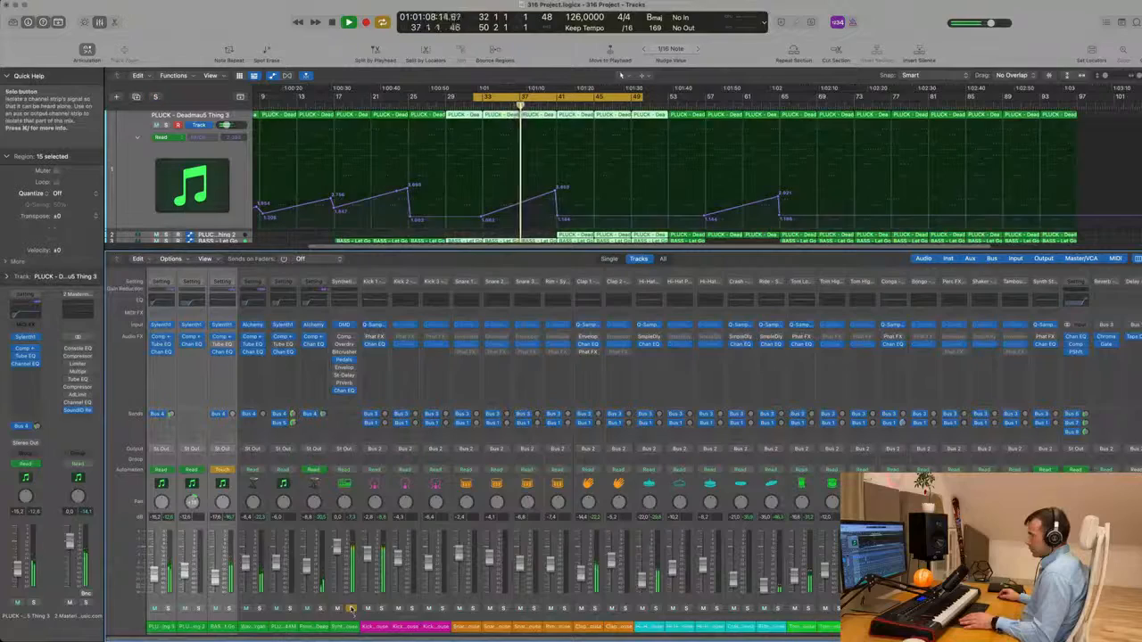
Step: Move the BASS - Let Go track down the track list to just below From The Deep
{"action": "key", "text": "z"}
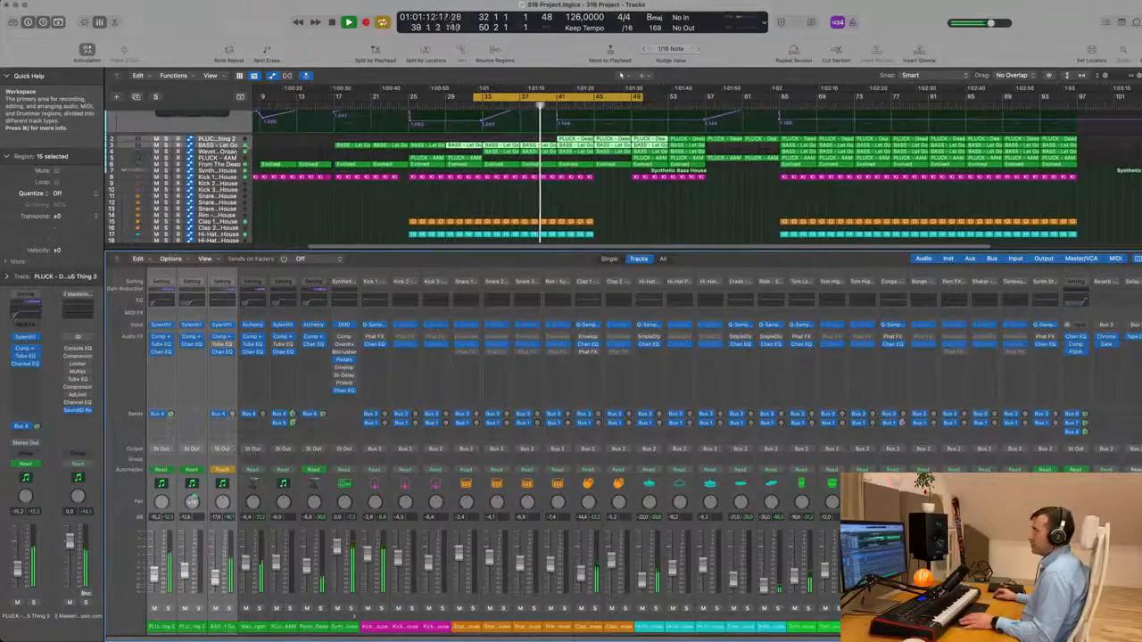
{"action": "left_click", "coordinate": [233, 147]}
{"action": "key", "text": "z"}
{"action": "key", "text": "z"}
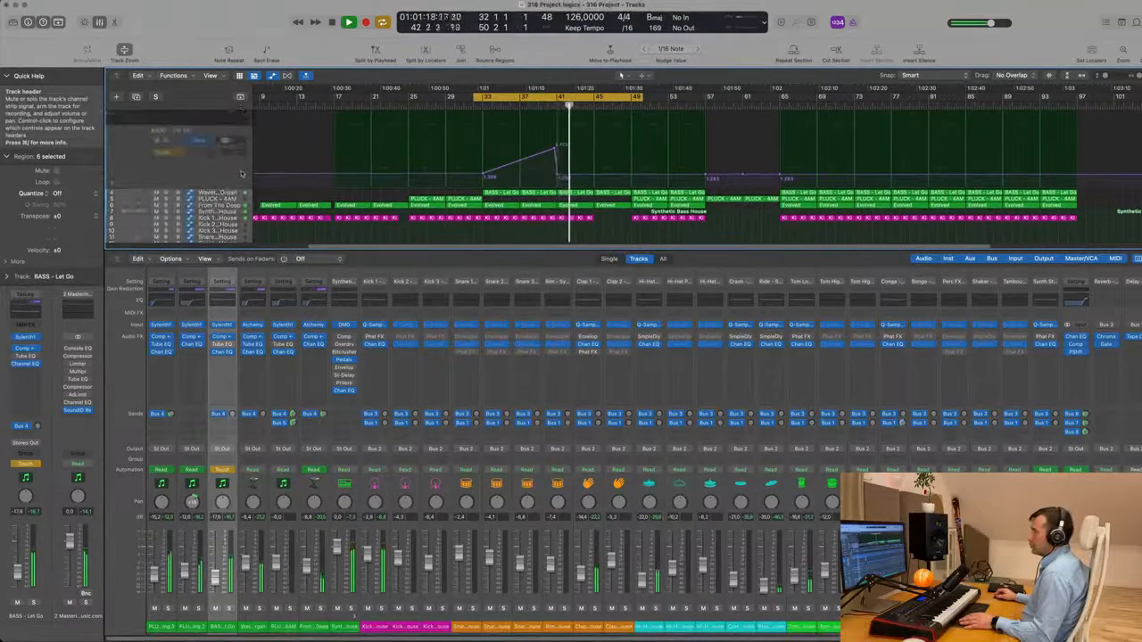
{"action": "mouse_move", "coordinate": [241, 195]}
{"action": "left_mouse_down"}
{"action": "mouse_move", "coordinate": [205, 174]}
{"action": "mouse_move", "coordinate": [191, 191]}
{"action": "mouse_move", "coordinate": [192, 130]}
{"action": "mouse_move", "coordinate": [191, 209]}
{"action": "mouse_move", "coordinate": [192, 143]}
{"action": "mouse_move", "coordinate": [233, 202]}
{"action": "left_mouse_up"}
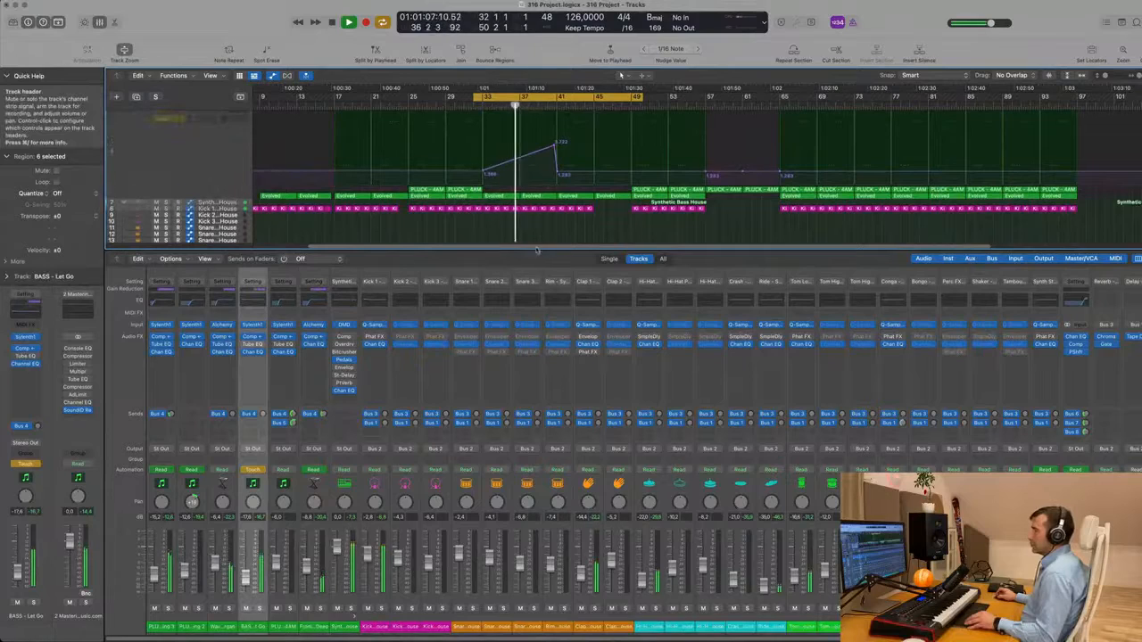
{"action": "scroll", "coordinate": [527, 235], "scroll_direction": "up", "scroll_amount": 3}
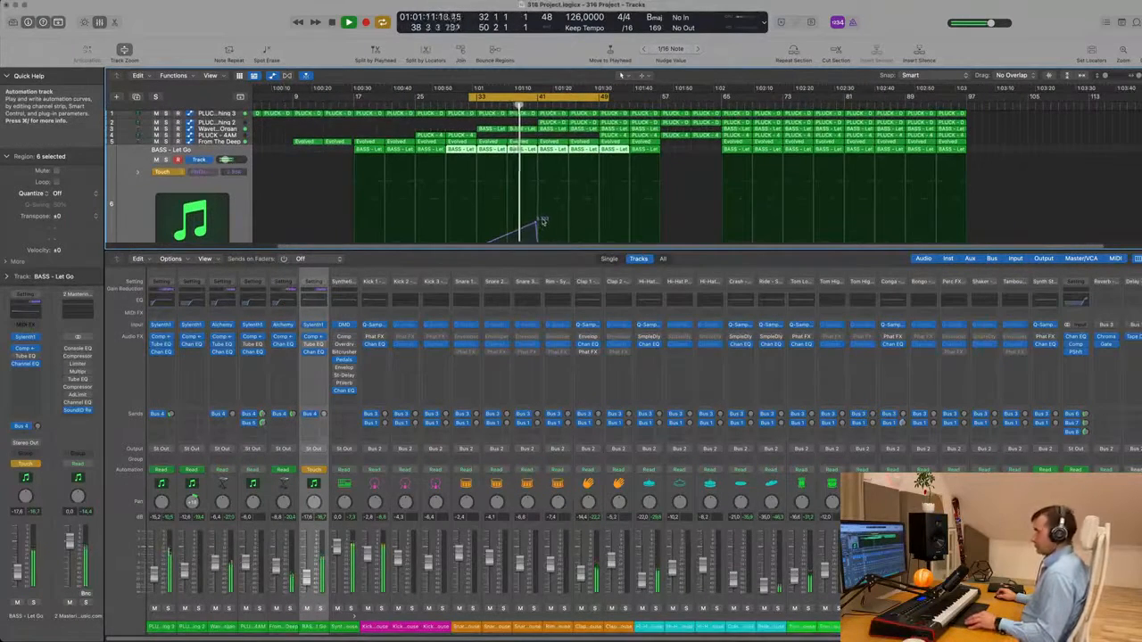
Step: Close the mixer, restart the loop and return the BASS - Let Go track's automation mode to Read
{"action": "key", "text": "x"}
{"action": "scroll", "coordinate": [553, 268], "scroll_direction": "up", "scroll_amount": 2}
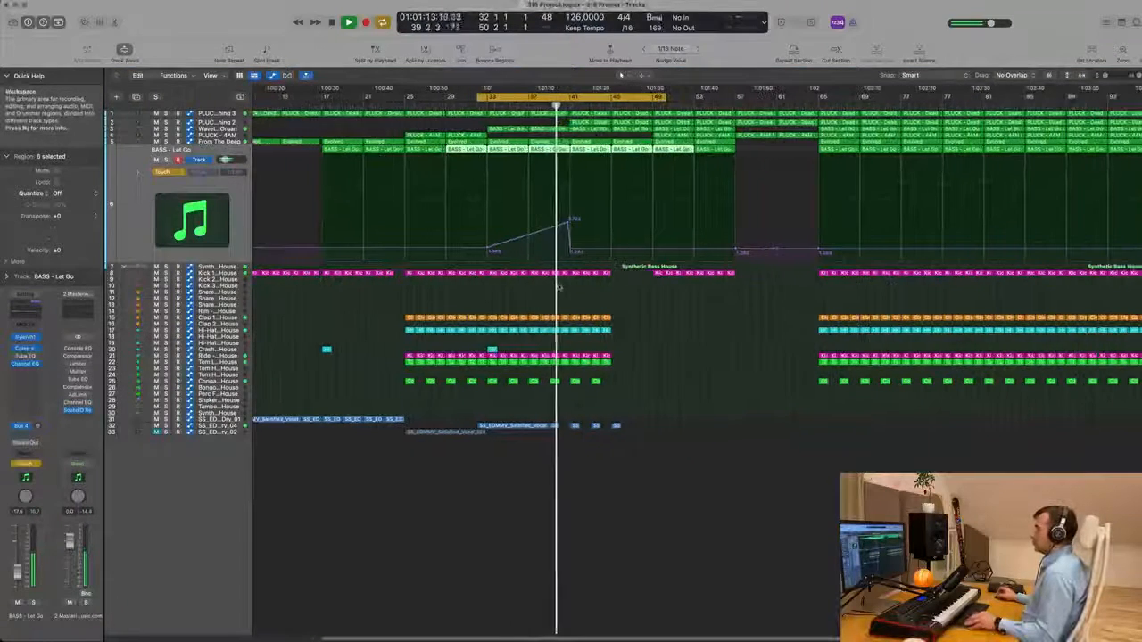
{"action": "key", "text": "space"}
{"action": "key", "text": "space"}
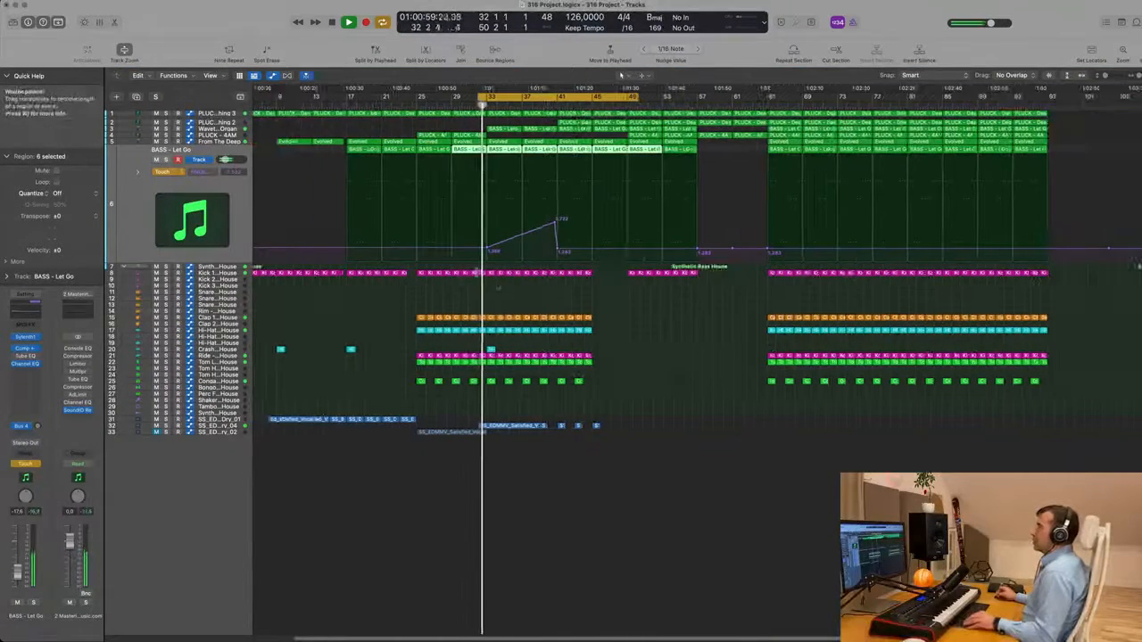
{"action": "scroll", "coordinate": [468, 273], "scroll_direction": "down", "scroll_amount": 1}
{"action": "left_click", "coordinate": [163, 171]}
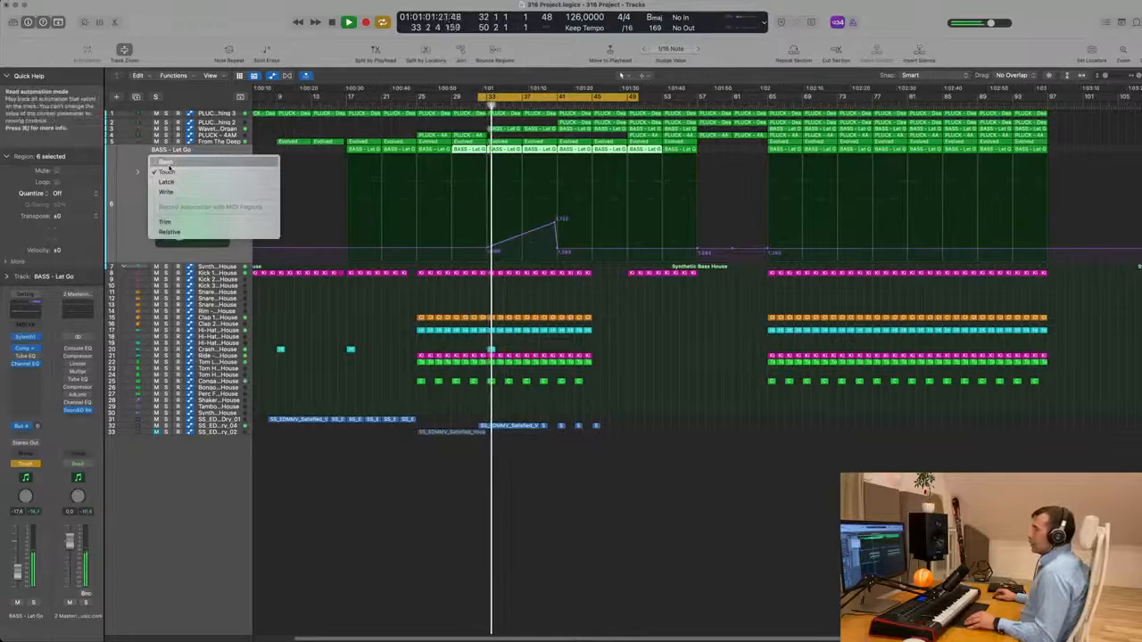
{"action": "left_click", "coordinate": [178, 170]}
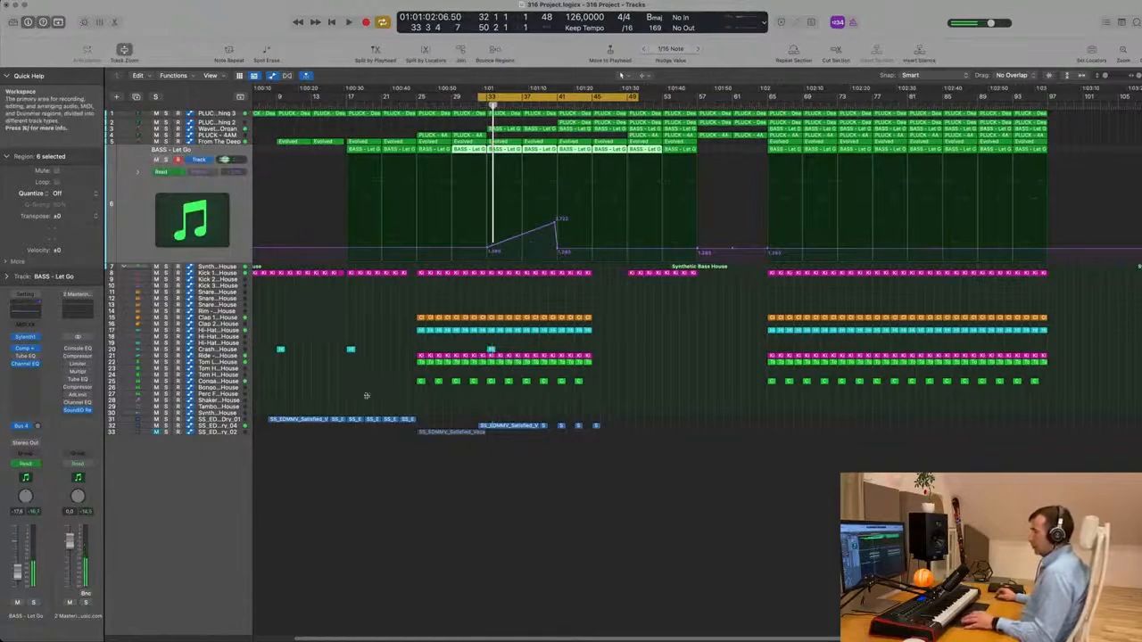
Step: Open the mixer, select the five channels from PLUCK - Deadmau5 Thing 3 to From The Deep, and route their output to Bus 10
{"action": "key", "text": "x"}
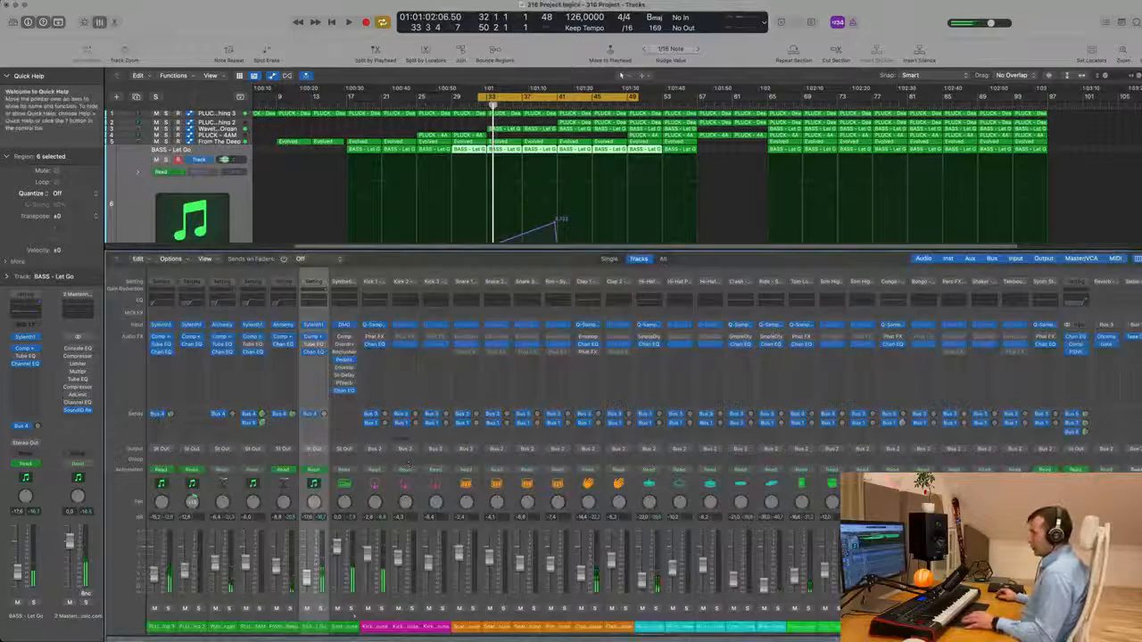
{"action": "left_click", "coordinate": [279, 630]}
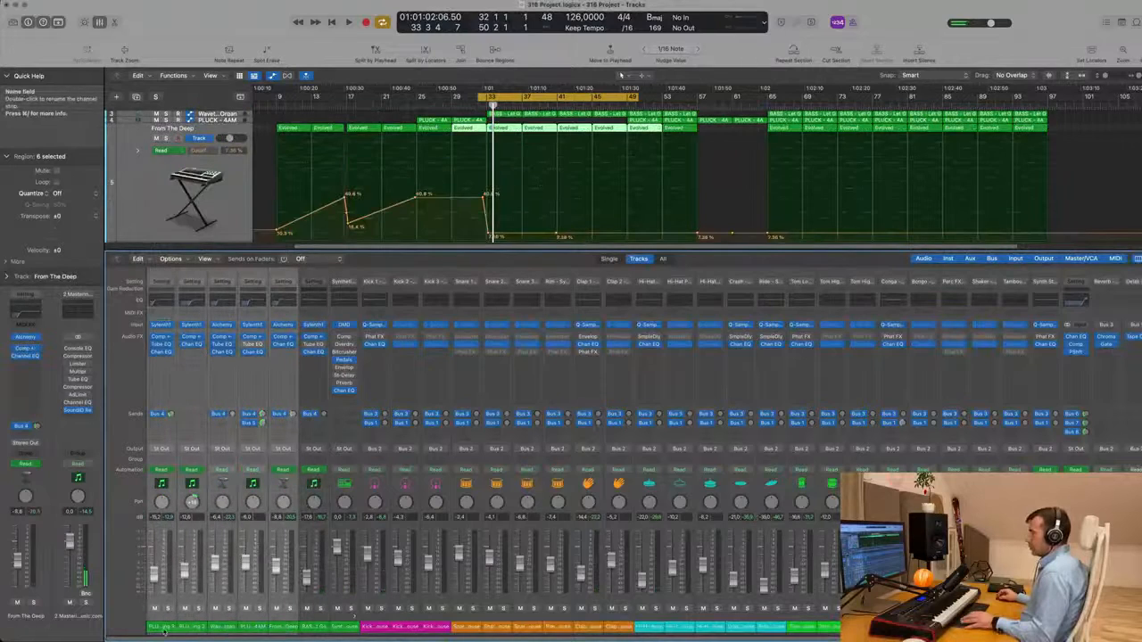
{"action": "left_click", "coordinate": [254, 458]}
{"action": "left_click", "coordinate": [286, 451]}
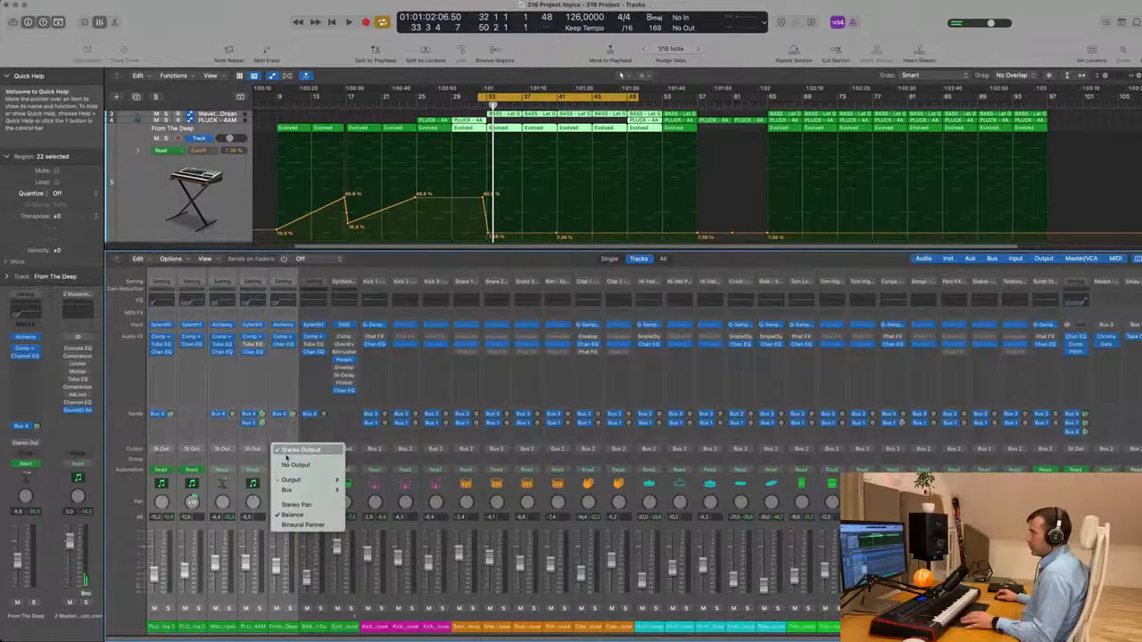
{"action": "mouse_move", "coordinate": [294, 490]}
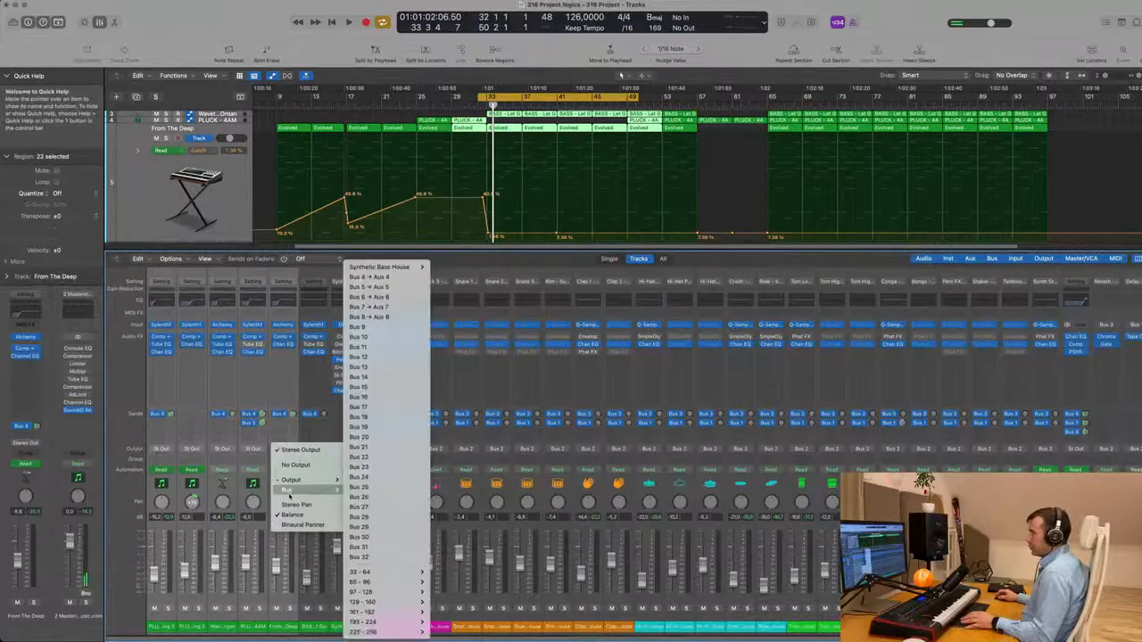
{"action": "left_click", "coordinate": [381, 335]}
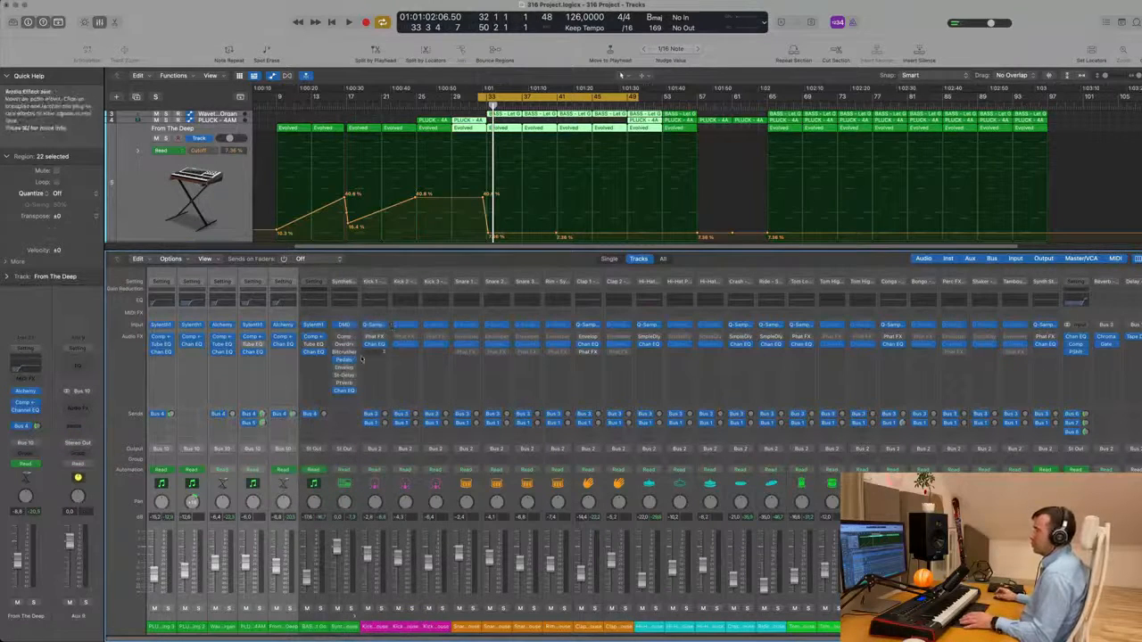
Step: Play the loop and insert a stereo Compressor on the Bus 10 aux channel, enlarging its window
{"action": "key", "text": "space"}
{"action": "scroll", "coordinate": [625, 170], "scroll_direction": "down", "scroll_amount": 5}
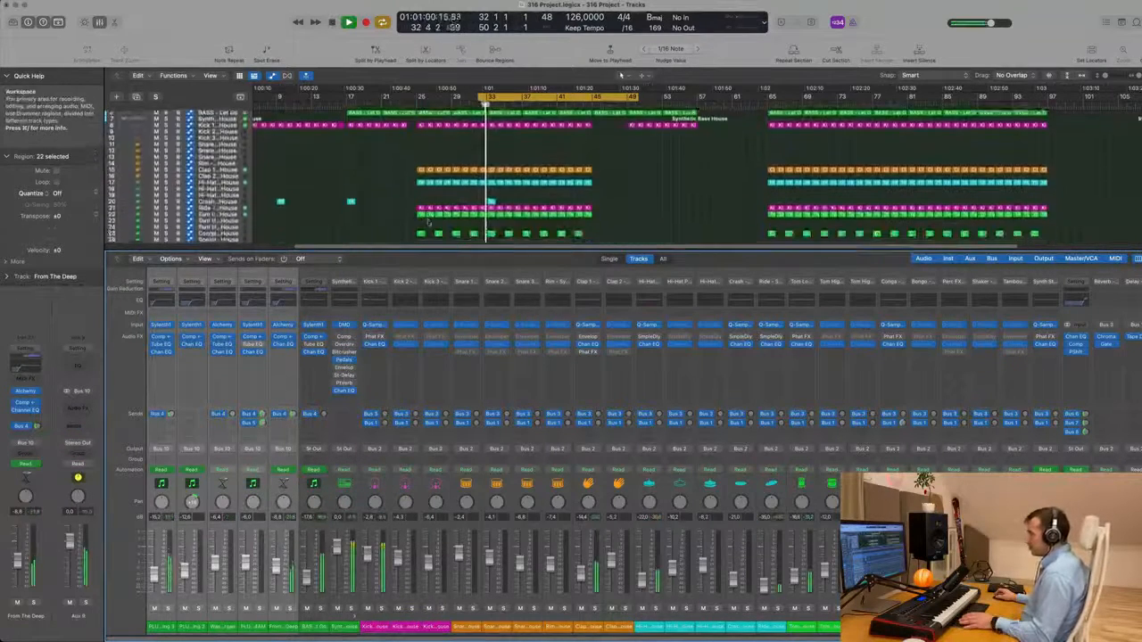
{"action": "left_click", "coordinate": [79, 404]}
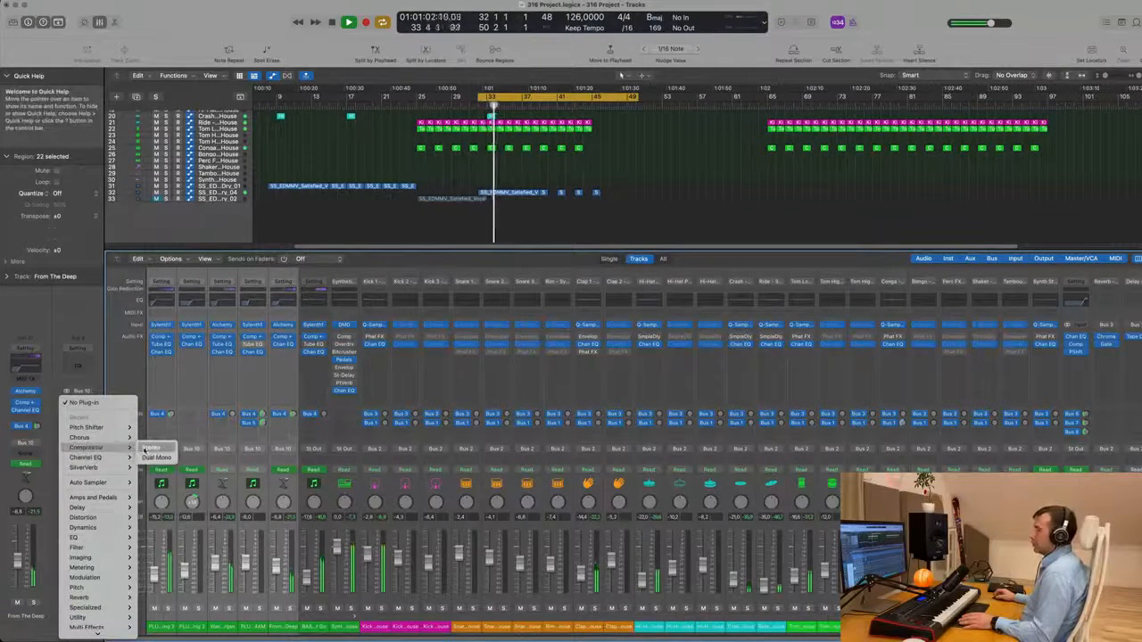
{"action": "left_click", "coordinate": [152, 448]}
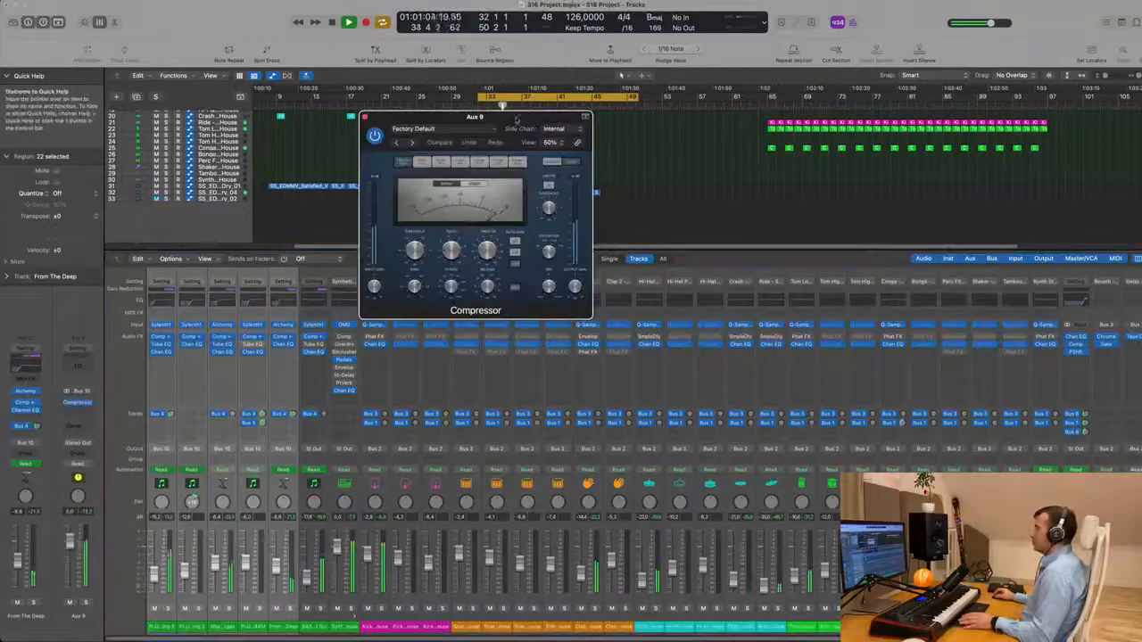
{"action": "left_click_drag", "start_coordinate": [581, 307], "coordinate": [790, 457]}
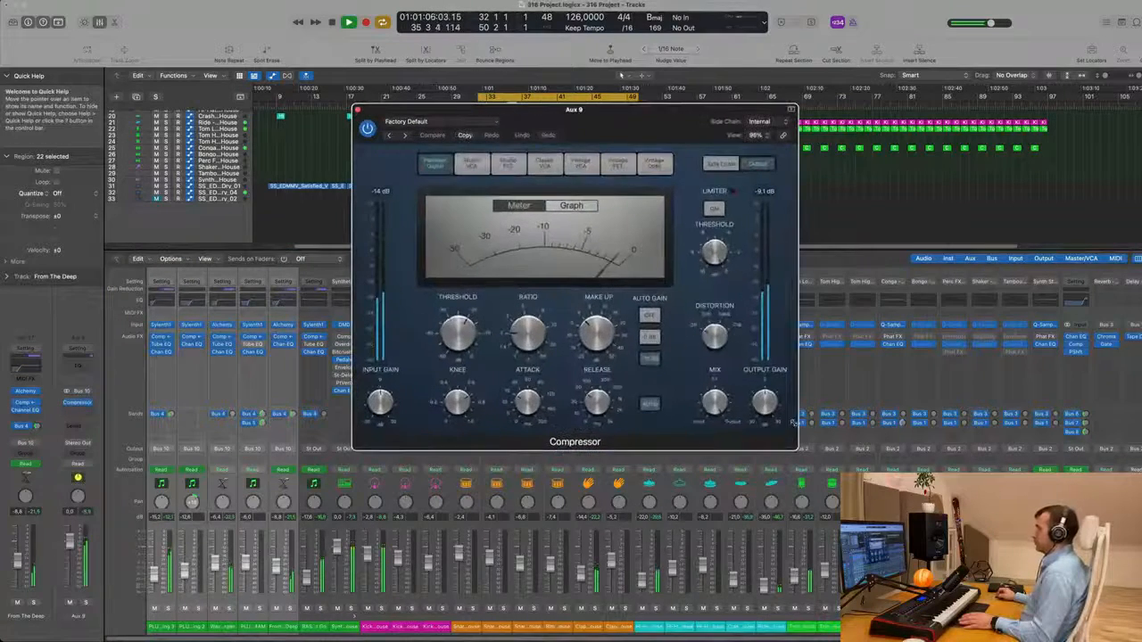
{"action": "left_click_drag", "start_coordinate": [674, 106], "coordinate": [585, 108]}
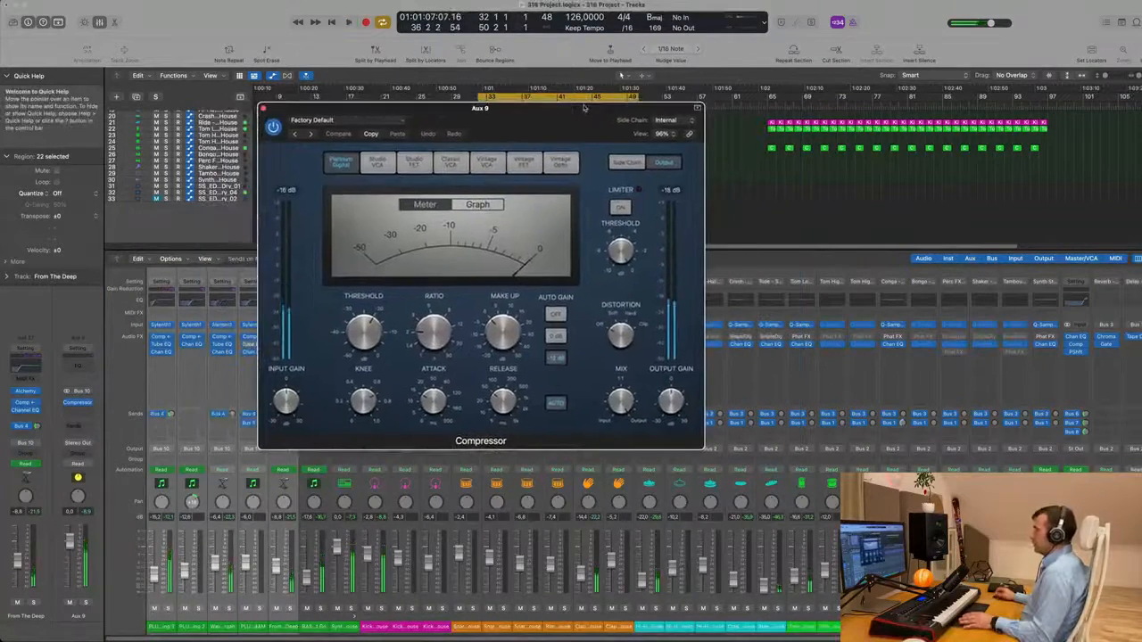
Step: Set the Aux 9 compressor's side-chain detection to Peak and switch the side-chain filter on
{"action": "left_click", "coordinate": [626, 162]}
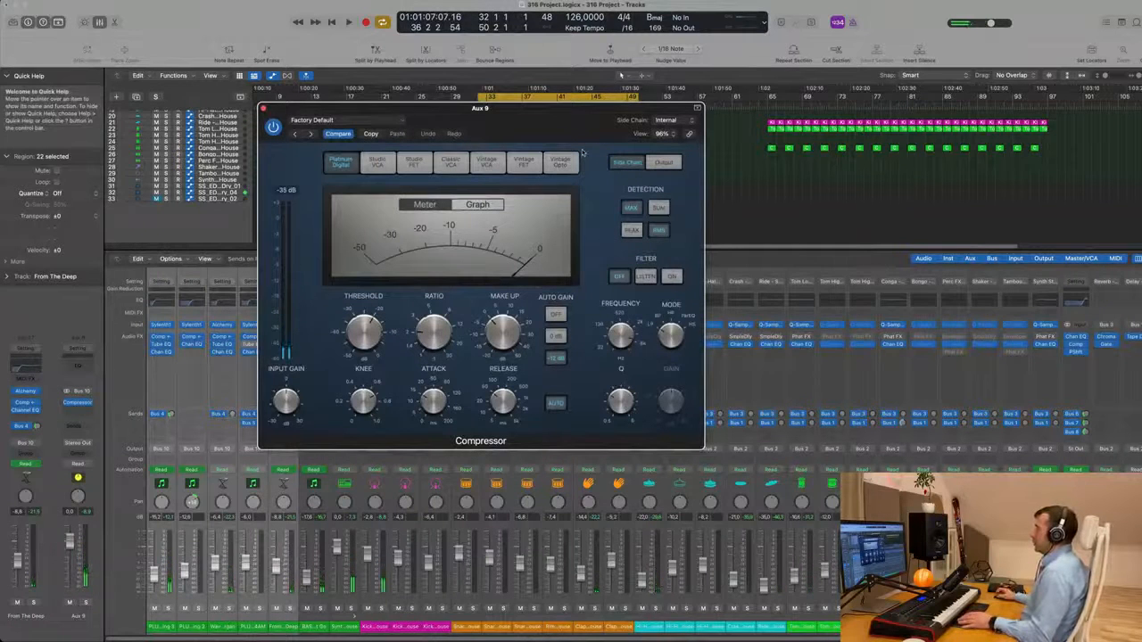
{"action": "left_click", "coordinate": [631, 231]}
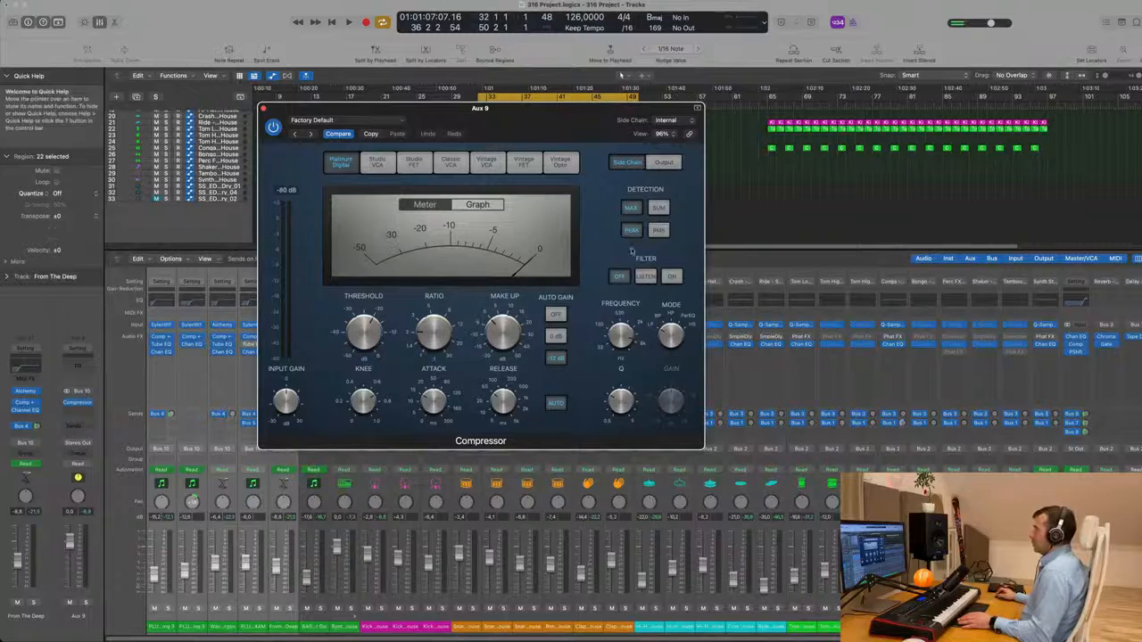
{"action": "left_click", "coordinate": [672, 276]}
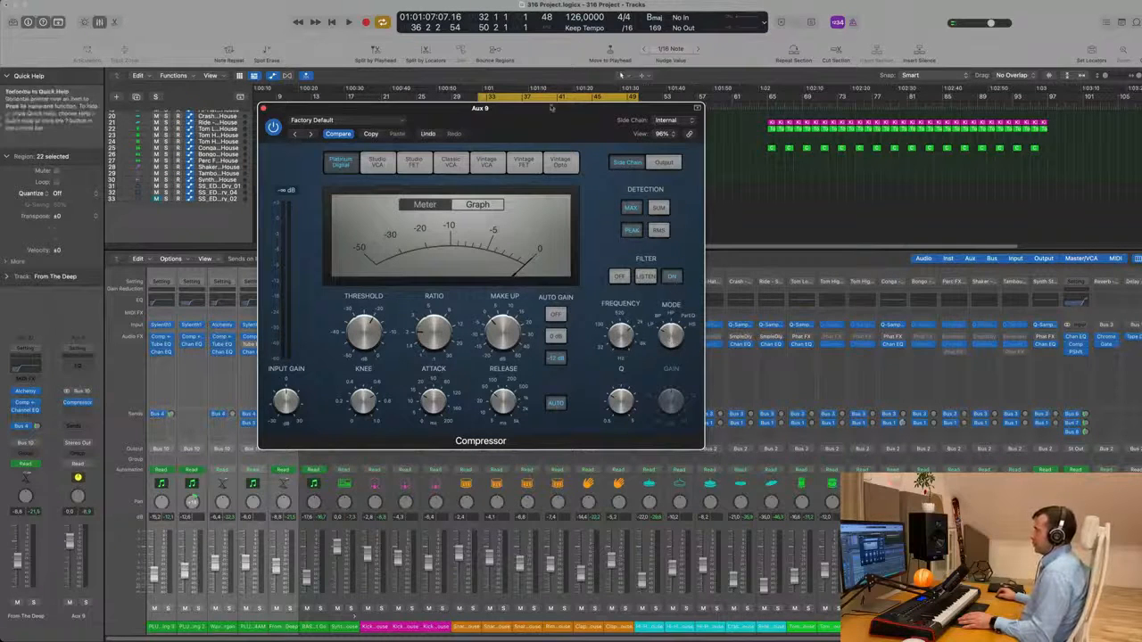
Step: Play the loop briefly and look through the compressor's available side-chain sources without choosing one
{"action": "left_click_drag", "start_coordinate": [553, 108], "coordinate": [812, 148]}
{"action": "key", "text": "space"}
{"action": "key", "text": "space"}
{"action": "left_click", "coordinate": [925, 145]}
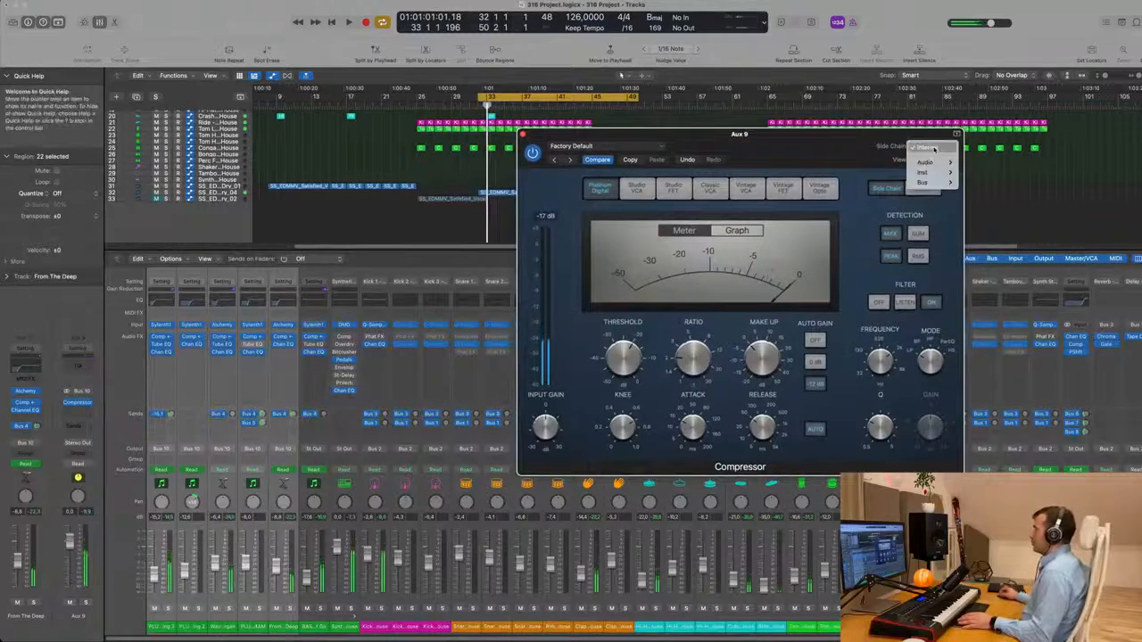
{"action": "mouse_move", "coordinate": [938, 167]}
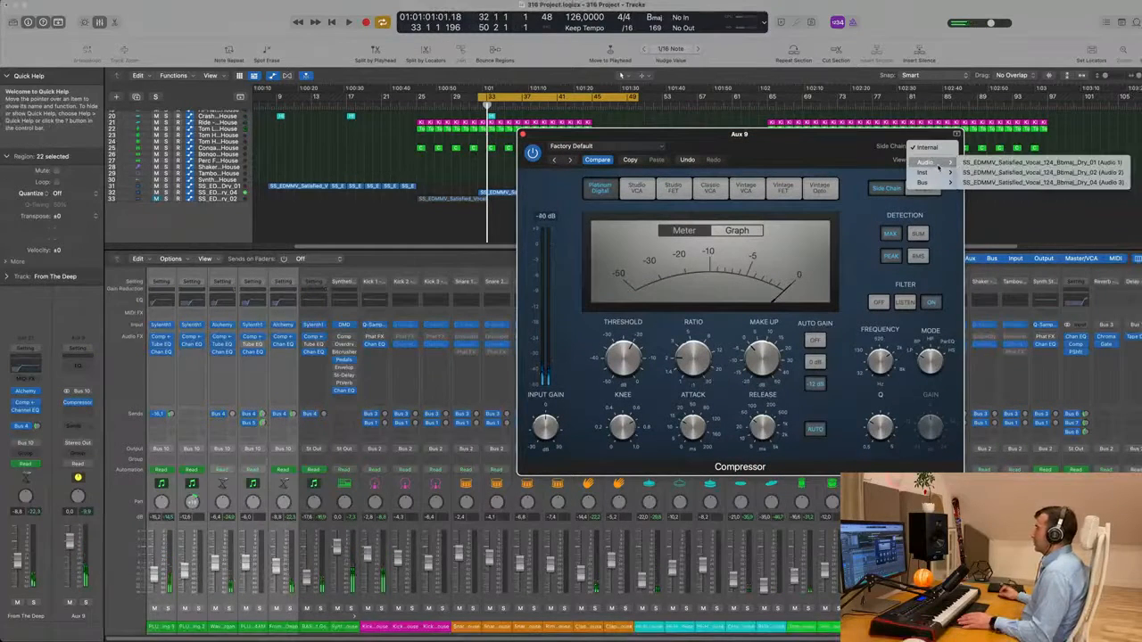
{"action": "left_click", "coordinate": [817, 136]}
{"action": "left_click_drag", "start_coordinate": [817, 136], "coordinate": [861, 110]}
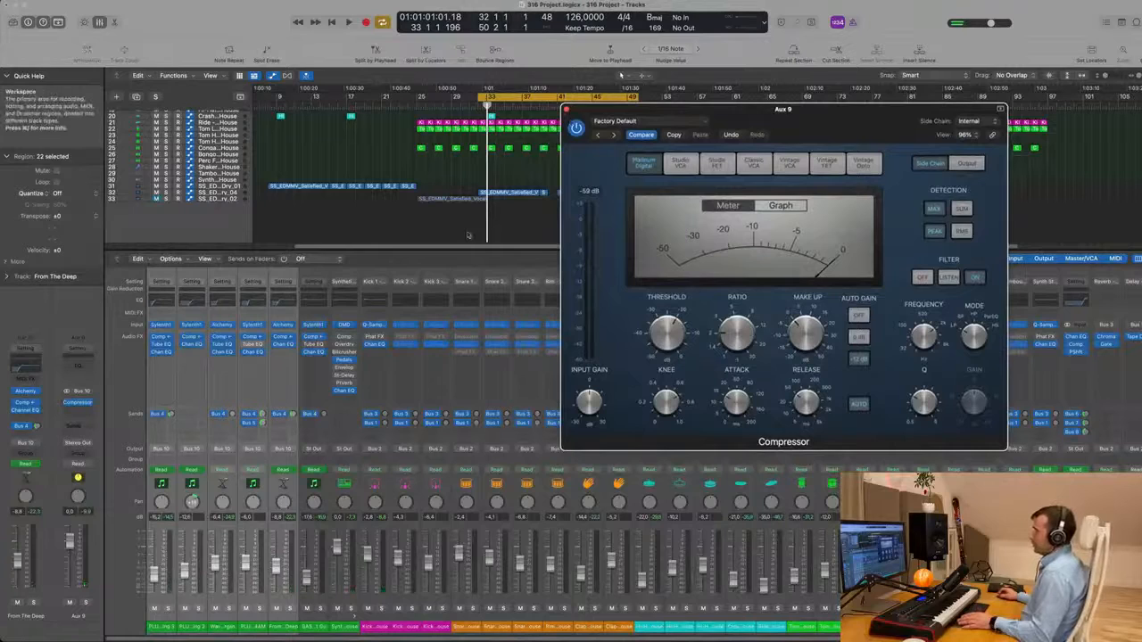
Step: Select the SS_EDMMV_Satisfied_Vocal Dry_01 and Synth Stab channels and route their output to Bus 11
{"action": "left_click", "coordinate": [364, 229]}
{"action": "left_click", "coordinate": [210, 187]}
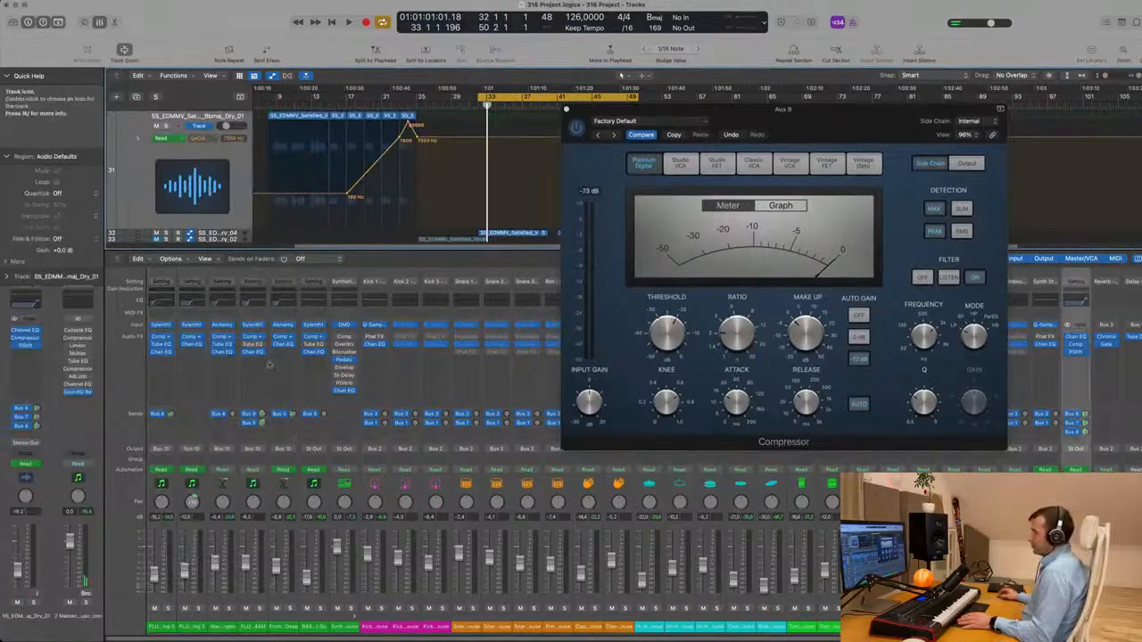
{"action": "scroll", "coordinate": [482, 536], "scroll_direction": "right", "scroll_amount": 3}
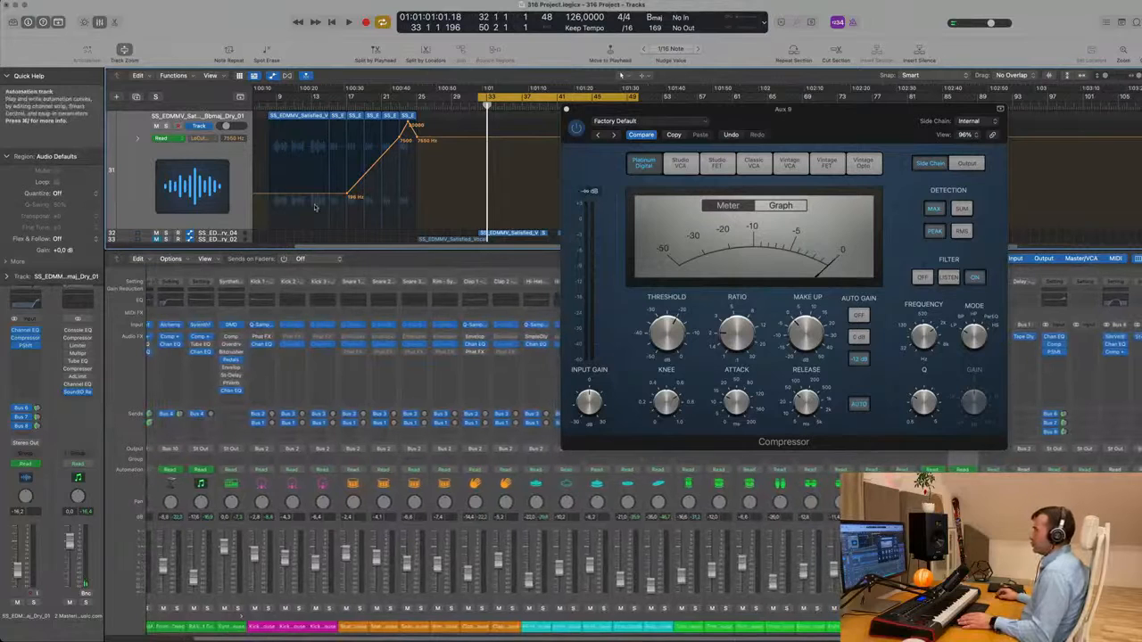
{"action": "scroll", "coordinate": [229, 195], "scroll_direction": "down", "scroll_amount": 2}
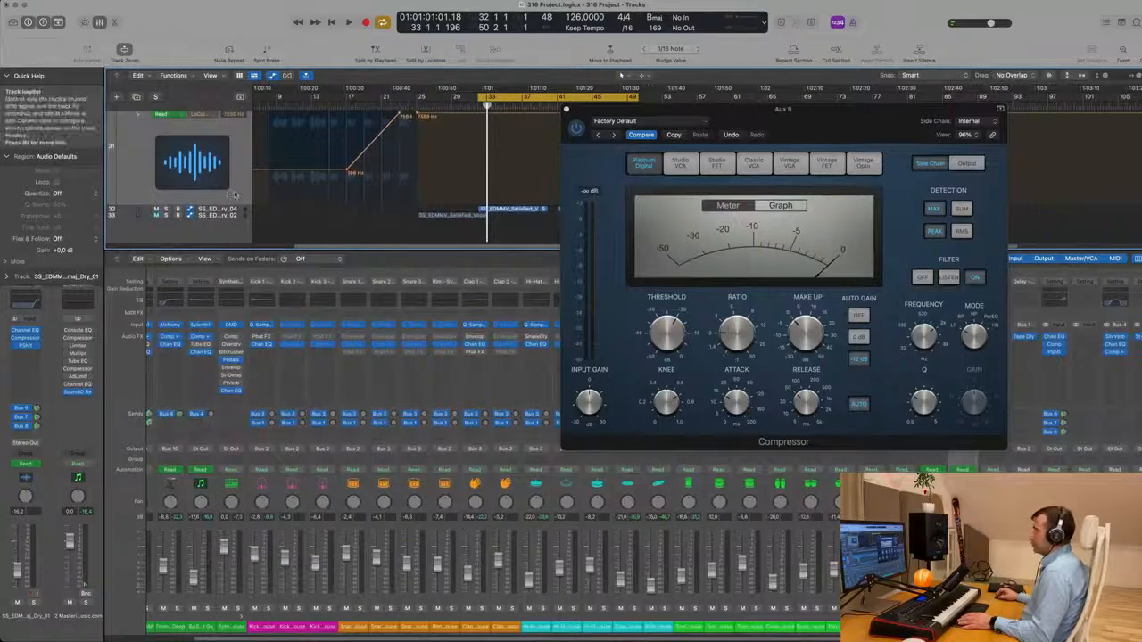
{"action": "scroll", "coordinate": [229, 195], "scroll_direction": "up", "scroll_amount": 2}
{"action": "left_click", "coordinate": [197, 117]}
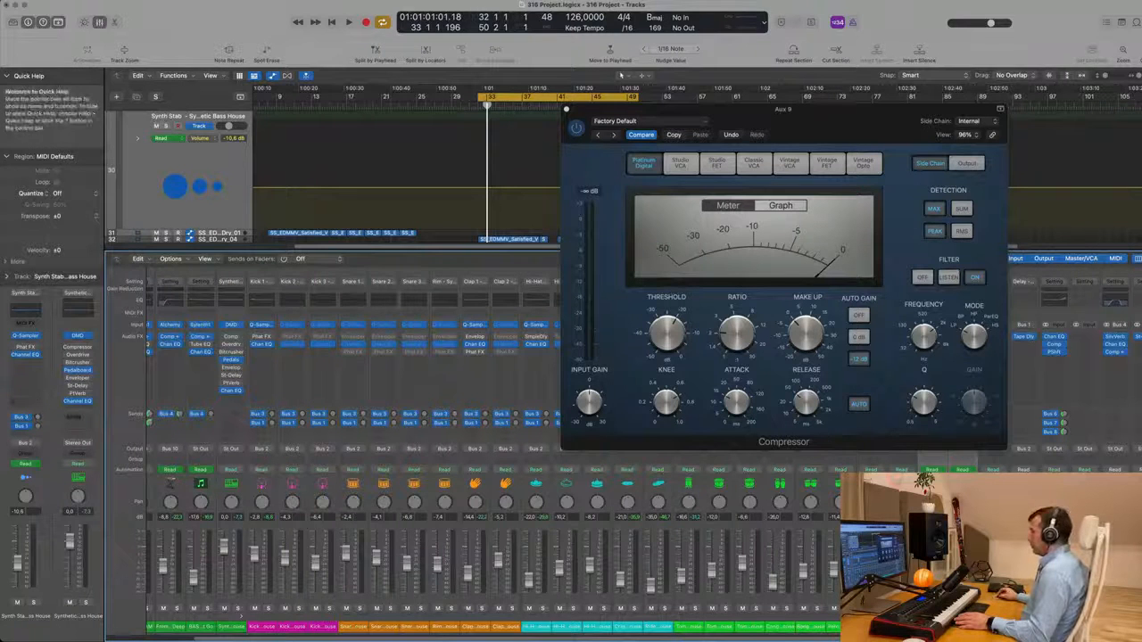
{"action": "left_click_drag", "start_coordinate": [887, 110], "coordinate": [538, 98]}
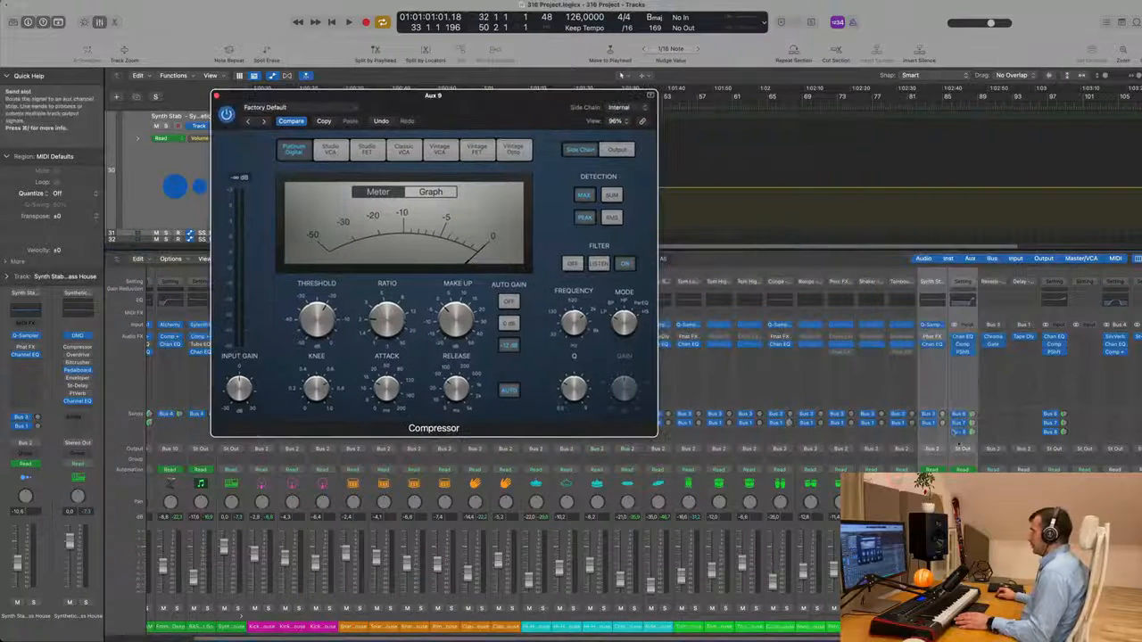
{"action": "left_click", "coordinate": [962, 450]}
{"action": "mouse_move", "coordinate": [981, 480]}
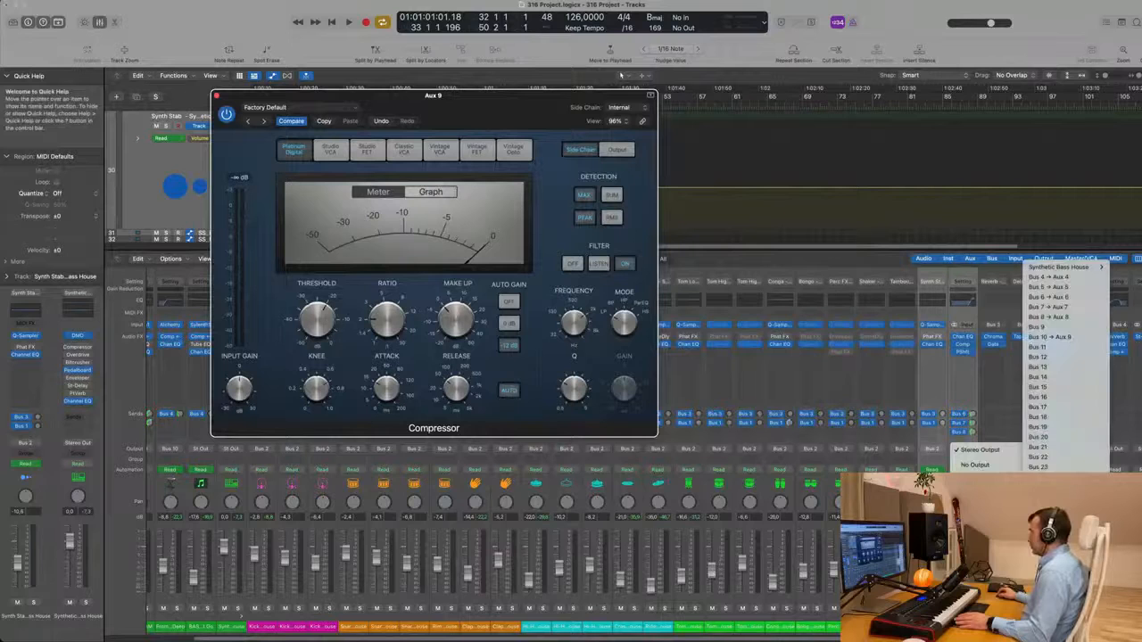
{"action": "left_click", "coordinate": [1042, 350]}
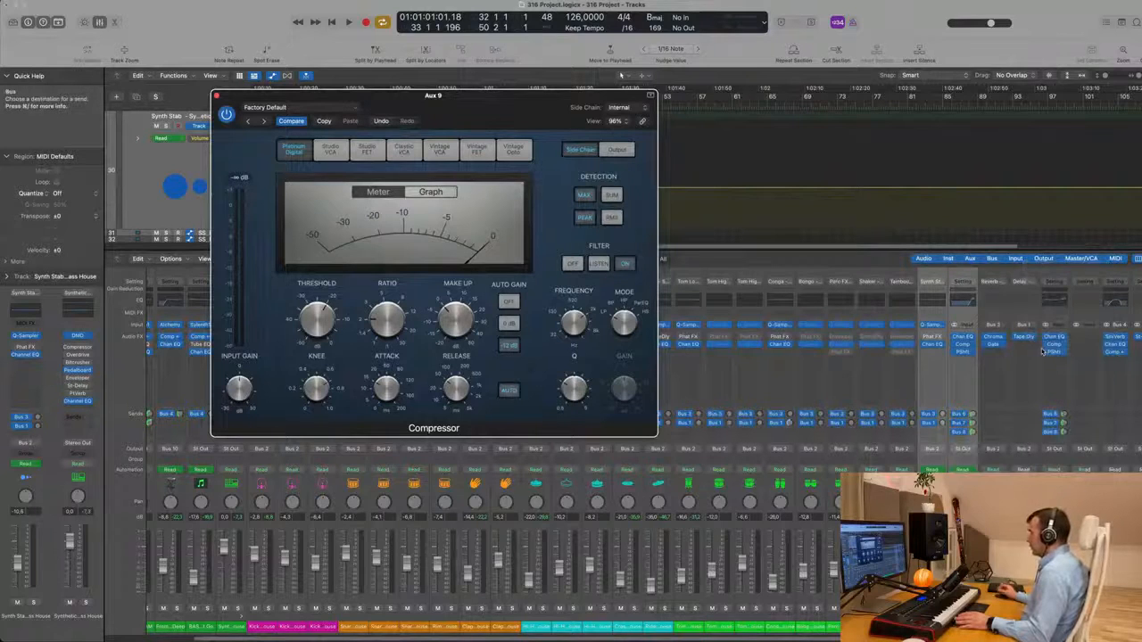
Step: Set the Aux 9 compressor's side-chain source to Bus 11
{"action": "left_click_drag", "start_coordinate": [471, 95], "coordinate": [572, 119]}
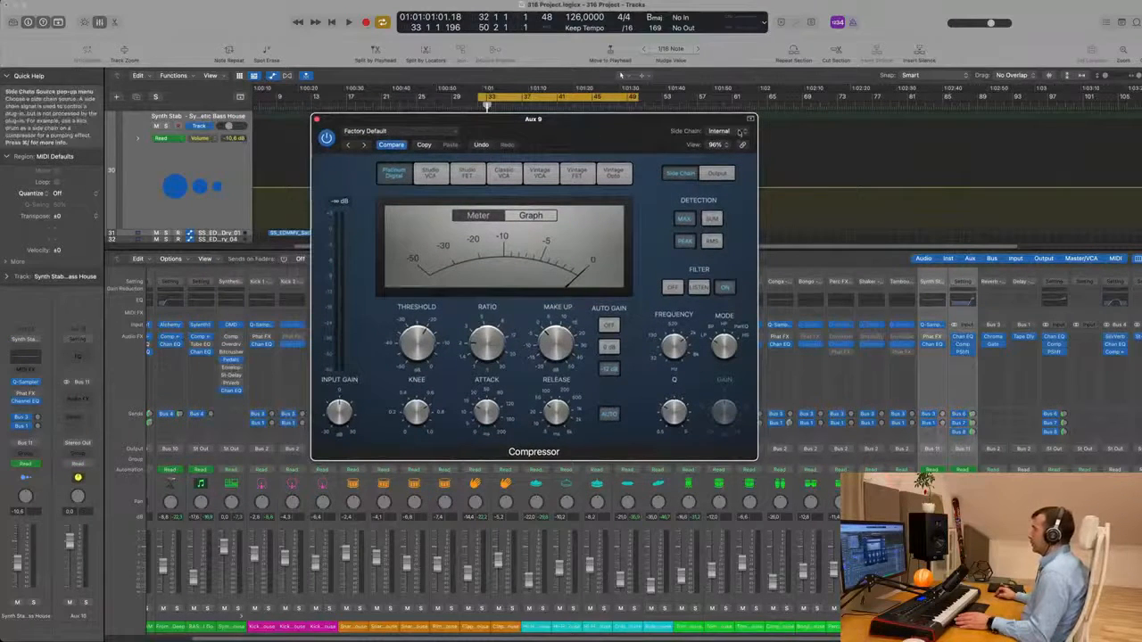
{"action": "left_click", "coordinate": [740, 132]}
{"action": "mouse_move", "coordinate": [718, 166]}
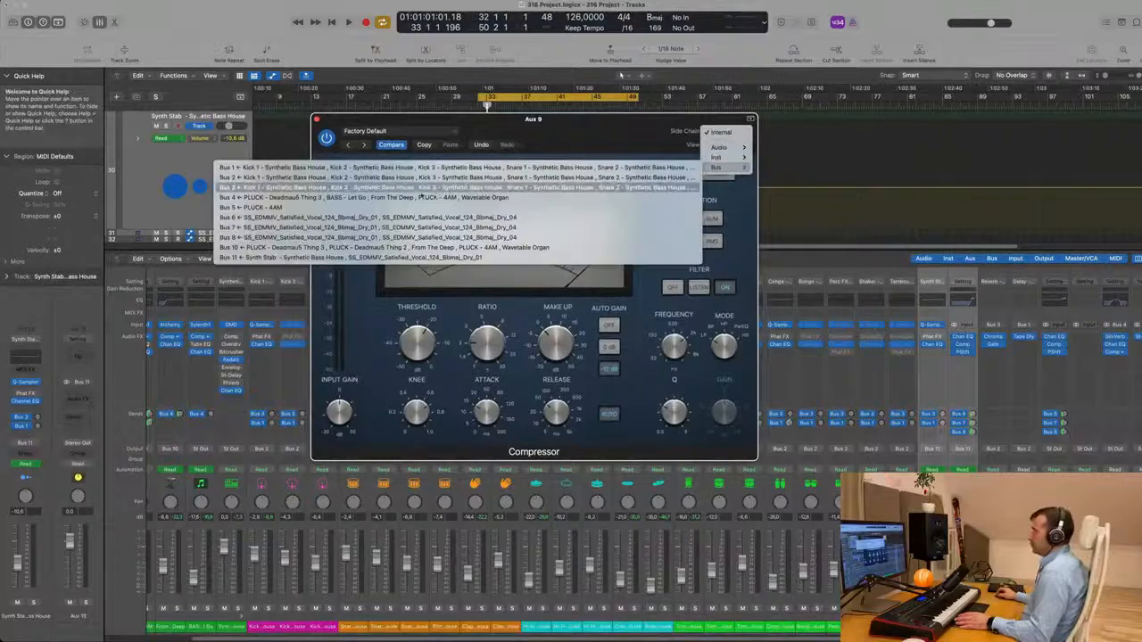
{"action": "left_click", "coordinate": [397, 257]}
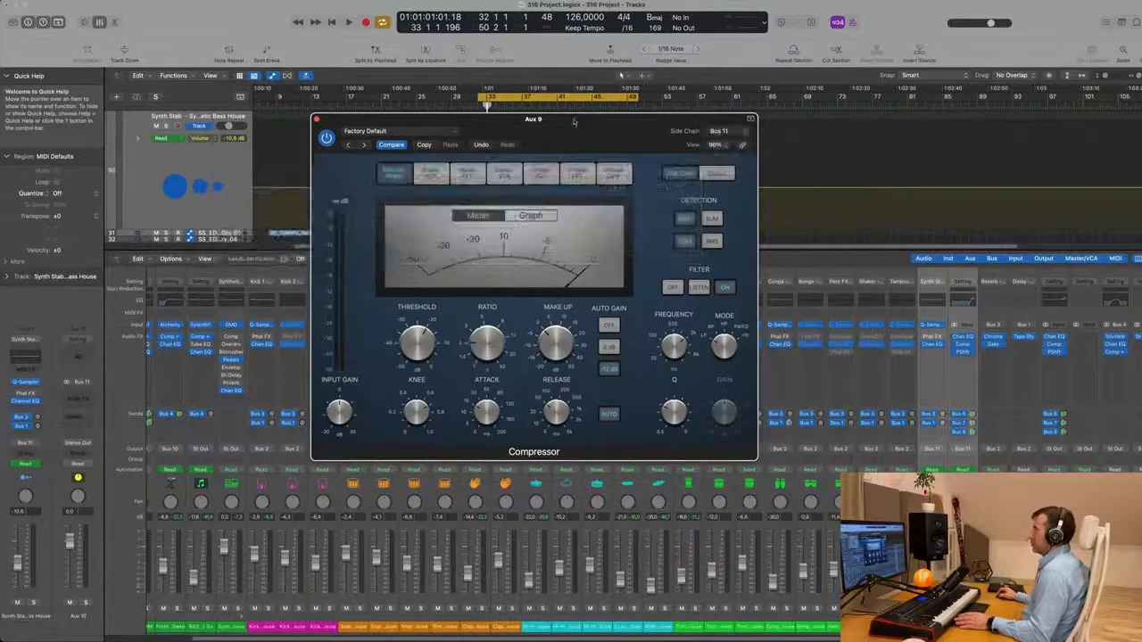
Step: Replay the loop while checking the compressor's gain reduction, output settings and side-chain settings
{"action": "left_click_drag", "start_coordinate": [574, 121], "coordinate": [777, 167]}
{"action": "key", "text": "space"}
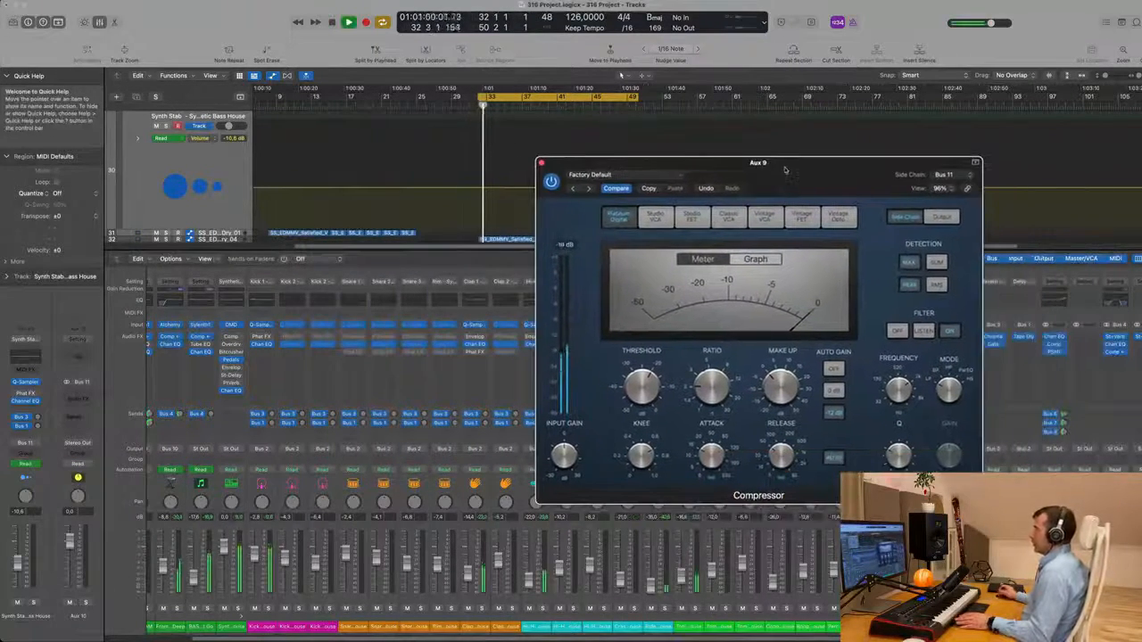
{"action": "key", "text": "space"}
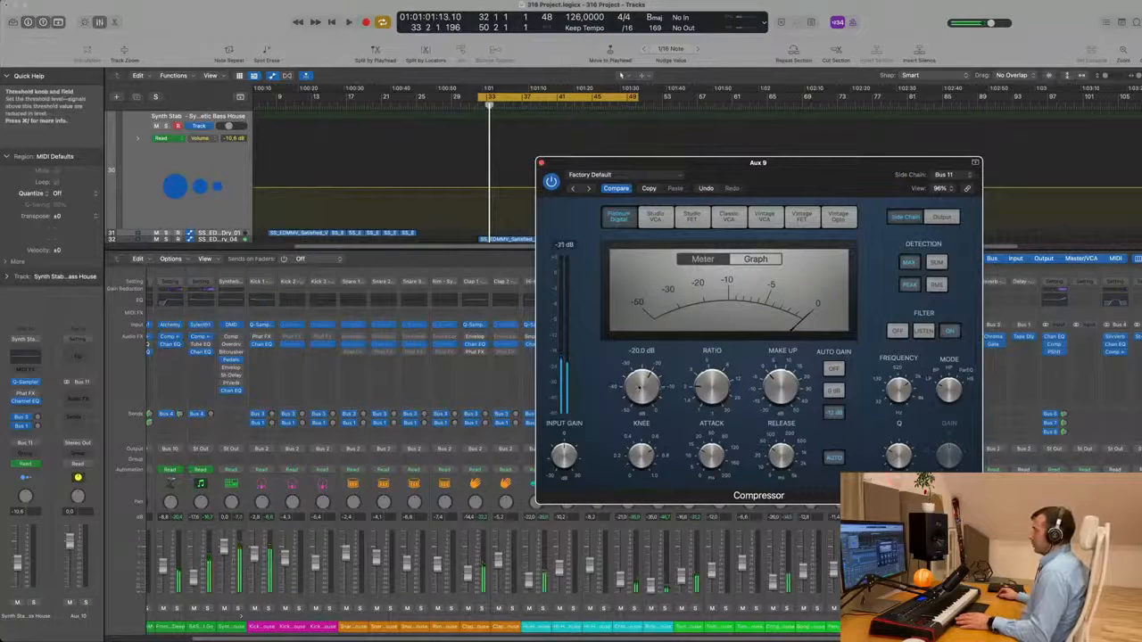
{"action": "left_click", "coordinate": [943, 217]}
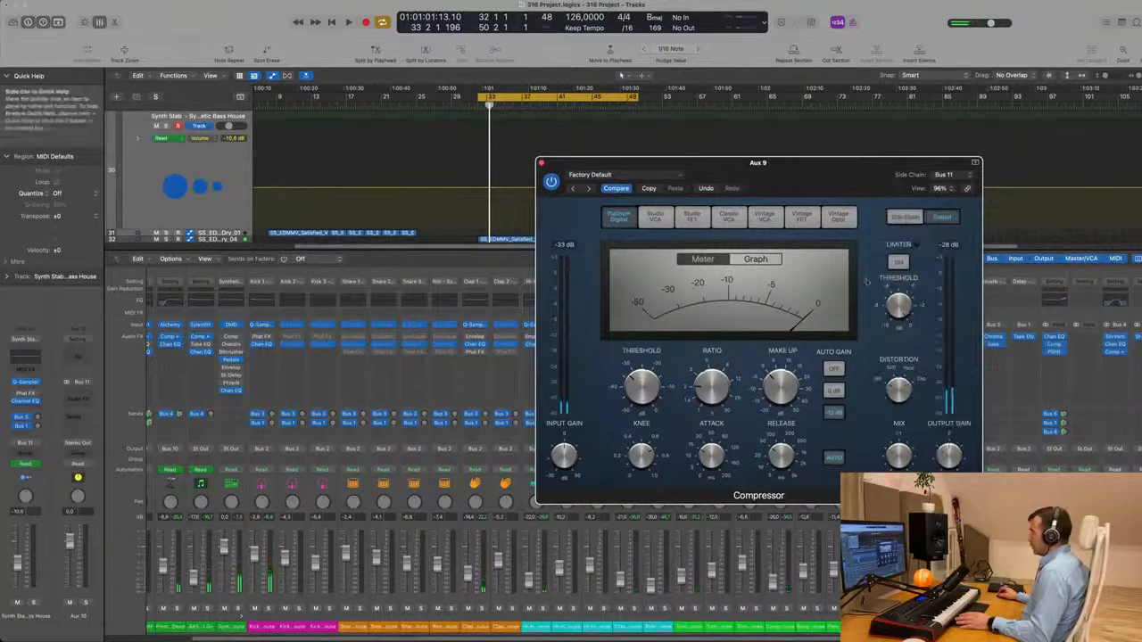
{"action": "key", "text": "space"}
{"action": "left_click", "coordinate": [905, 217]}
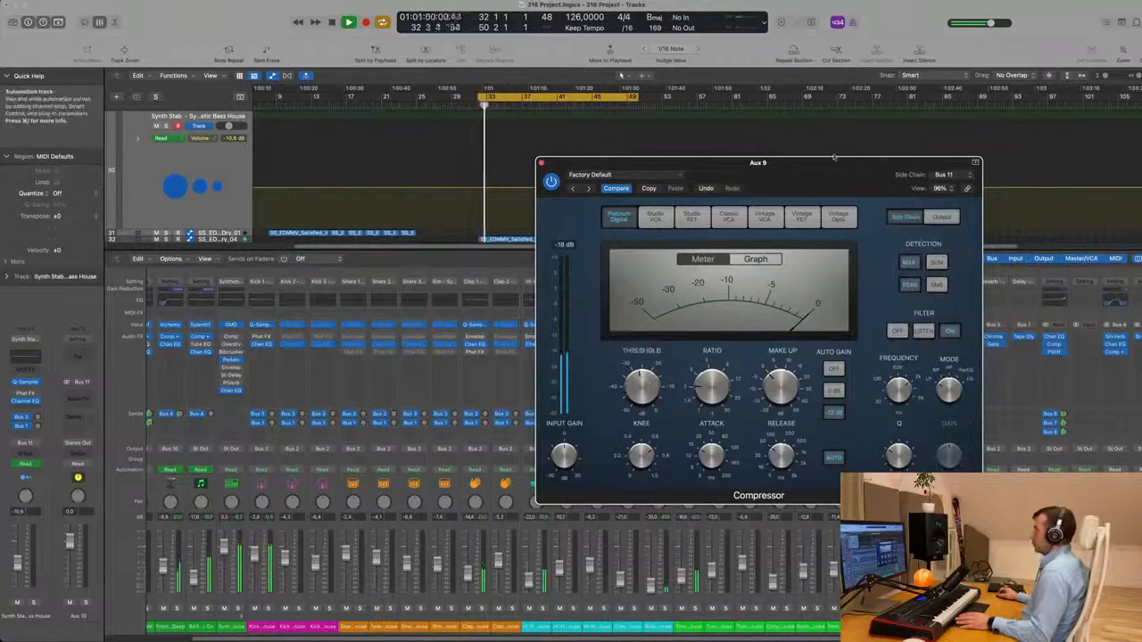
{"action": "left_click_drag", "start_coordinate": [830, 164], "coordinate": [773, 141]}
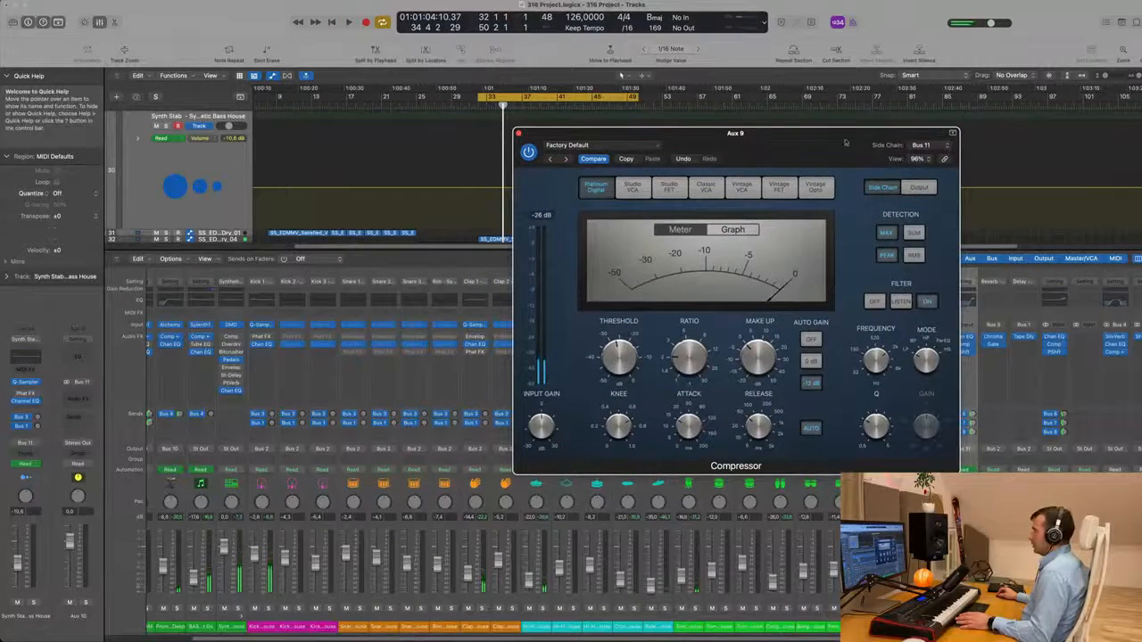
Step: Recheck the compressor's side-chain bus list, keep Bus 11 as the source, and select the Satisfied vocal Dry_02 track
{"action": "left_click", "coordinate": [921, 144]}
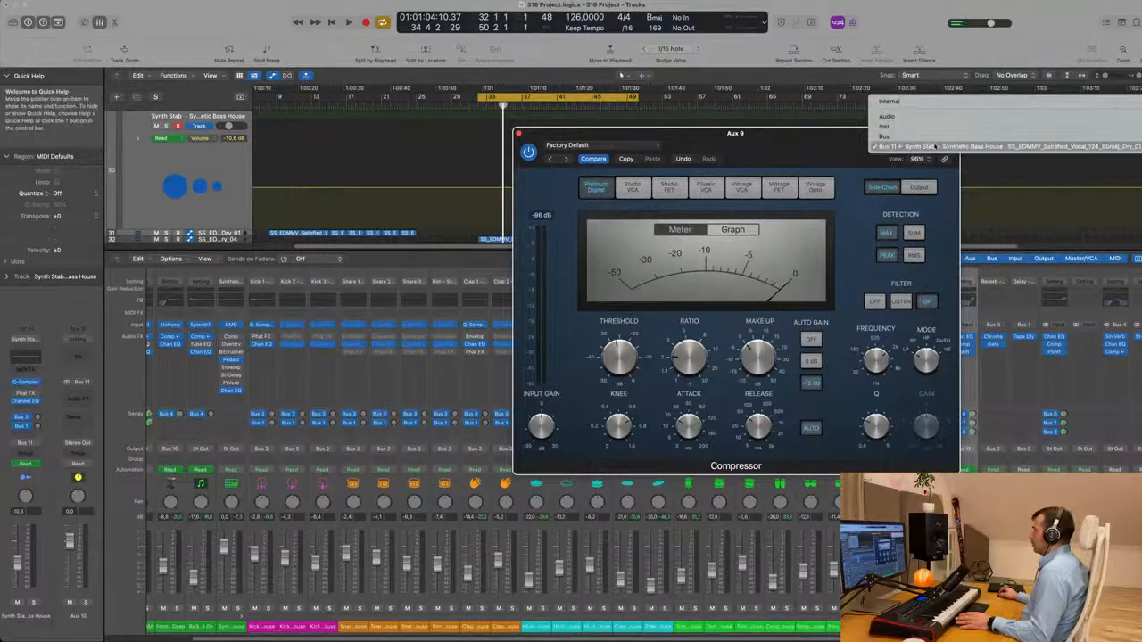
{"action": "mouse_move", "coordinate": [935, 143]}
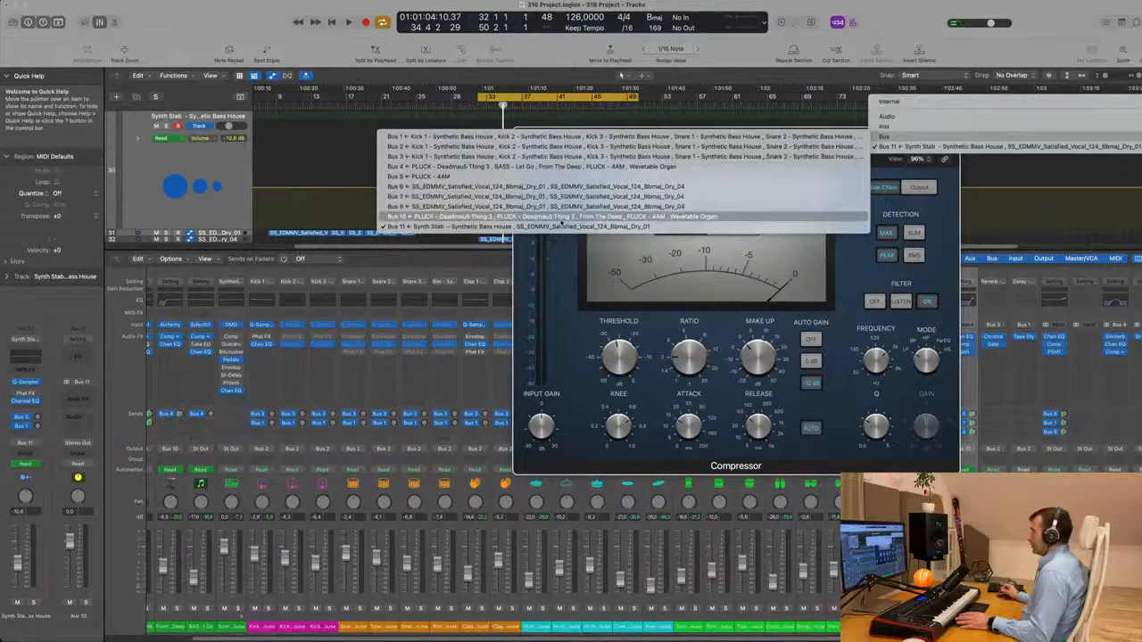
{"action": "left_click", "coordinate": [561, 220]}
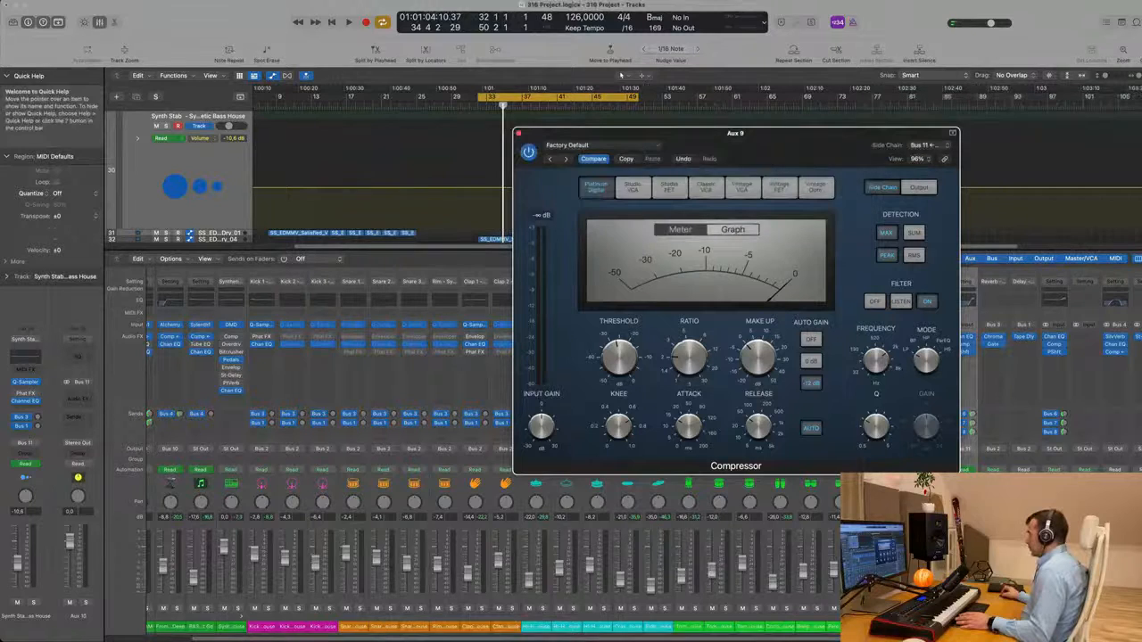
{"action": "key", "text": "Down"}
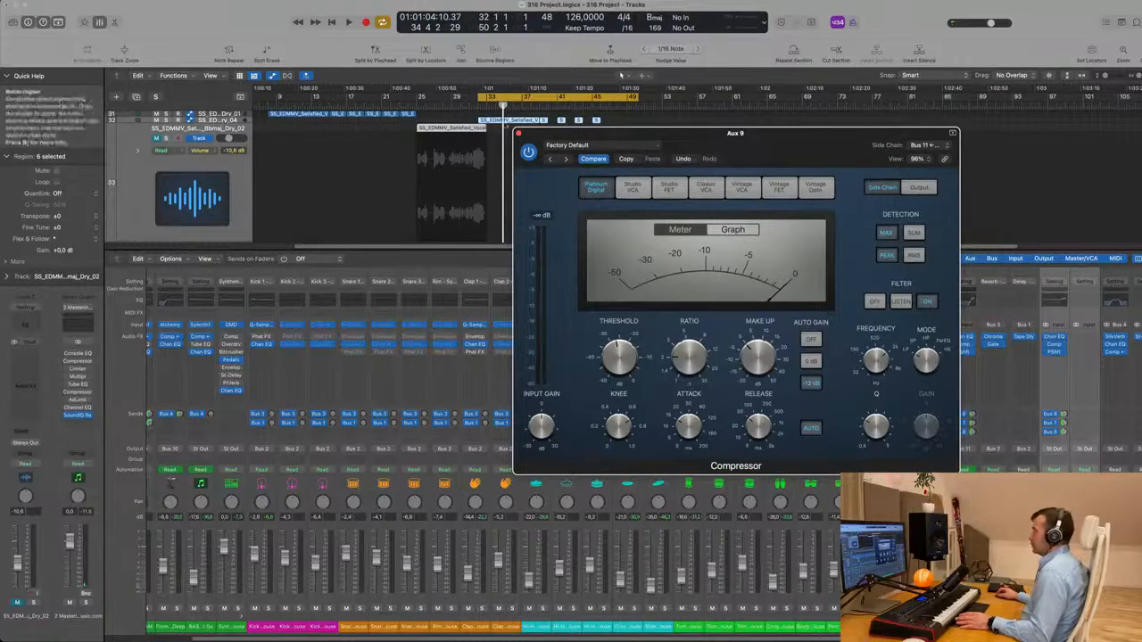
Step: Solo the selected Satisfied vocal Dry_02 and Dry_04 tracks and route their output to Bus 9
{"action": "left_click", "coordinate": [518, 133]}
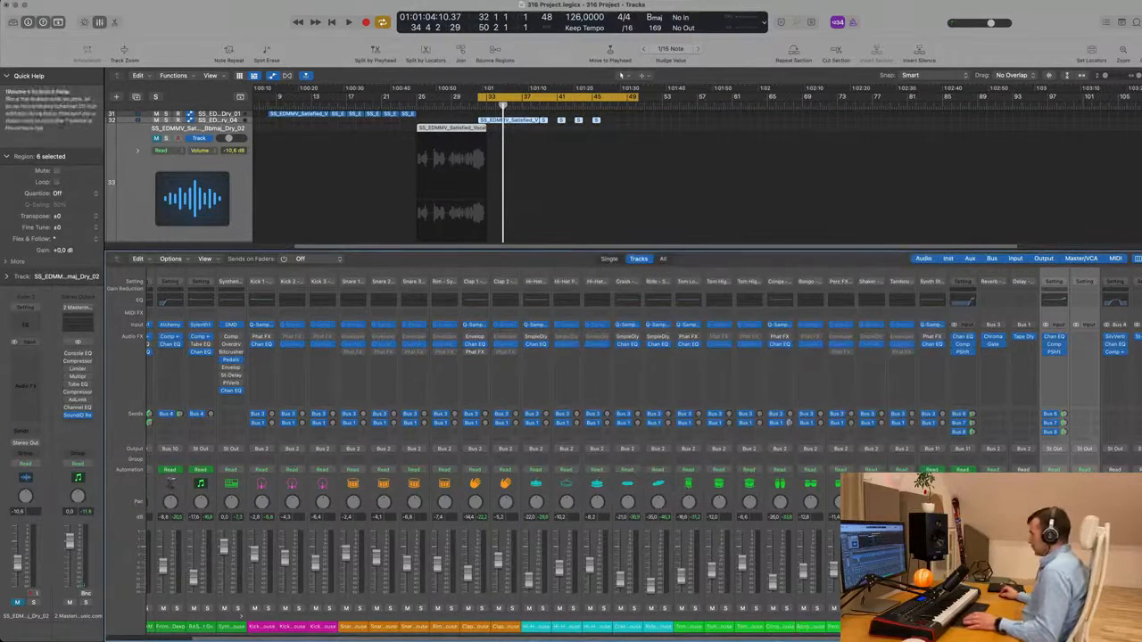
{"action": "key", "text": "space"}
{"action": "scroll", "coordinate": [754, 598], "scroll_direction": "right", "scroll_amount": 6}
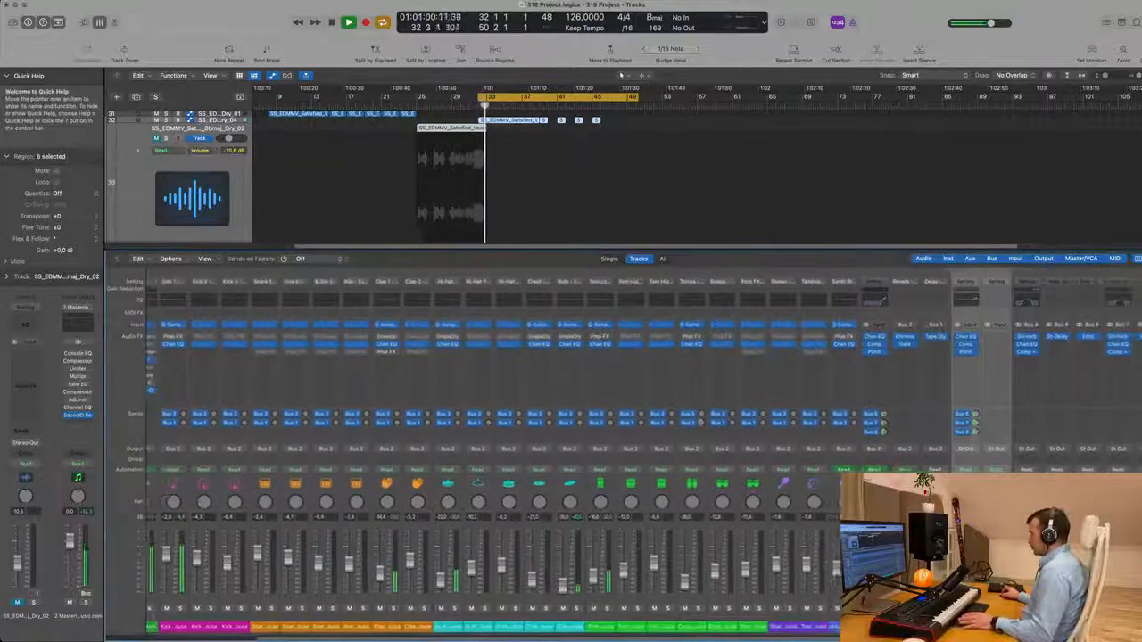
{"action": "key", "text": "s"}
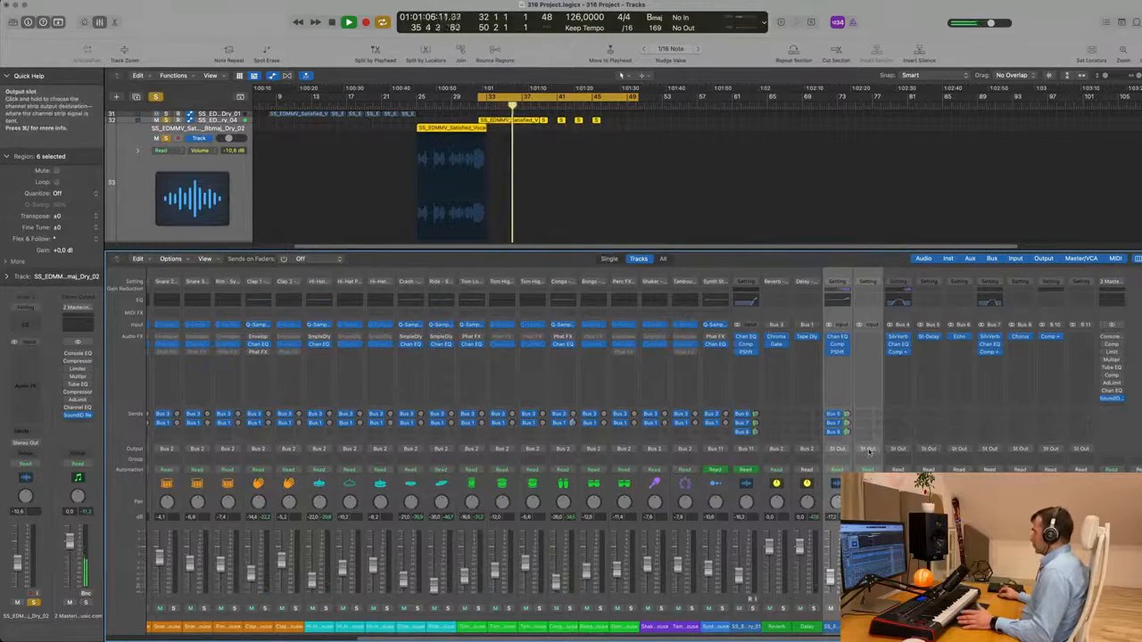
{"action": "left_click", "coordinate": [870, 451]}
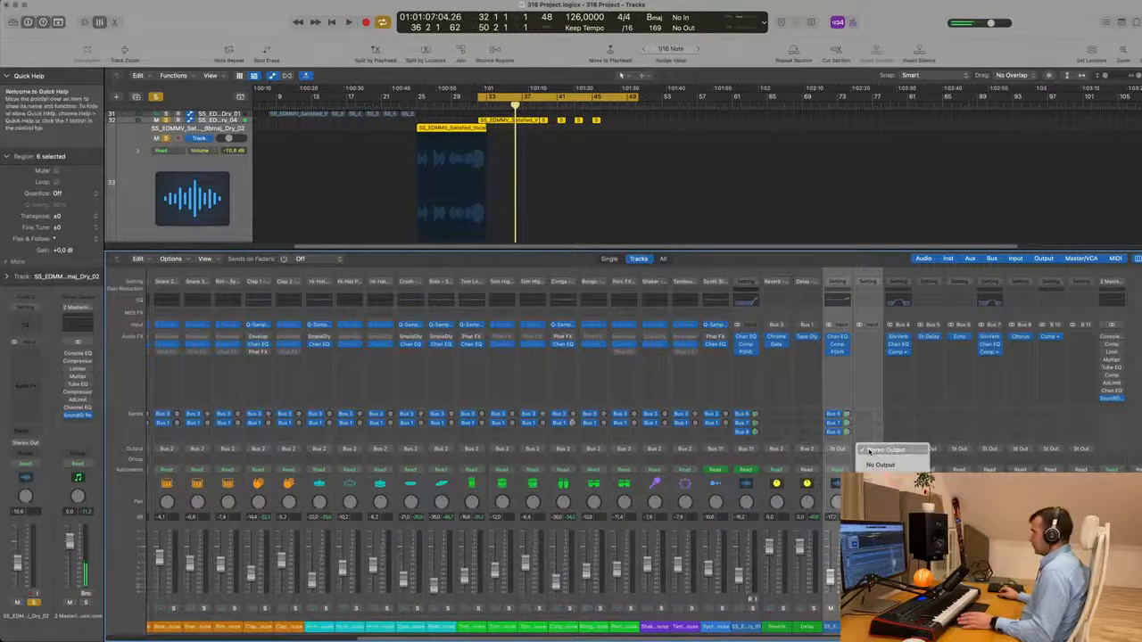
{"action": "mouse_move", "coordinate": [893, 458]}
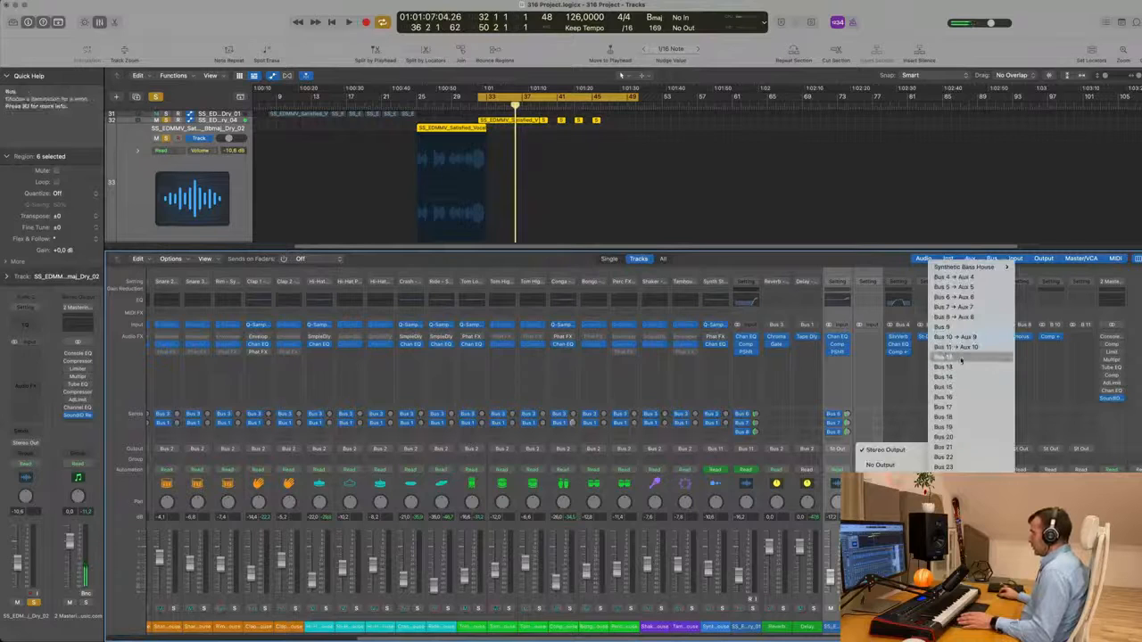
{"action": "left_click", "coordinate": [954, 328]}
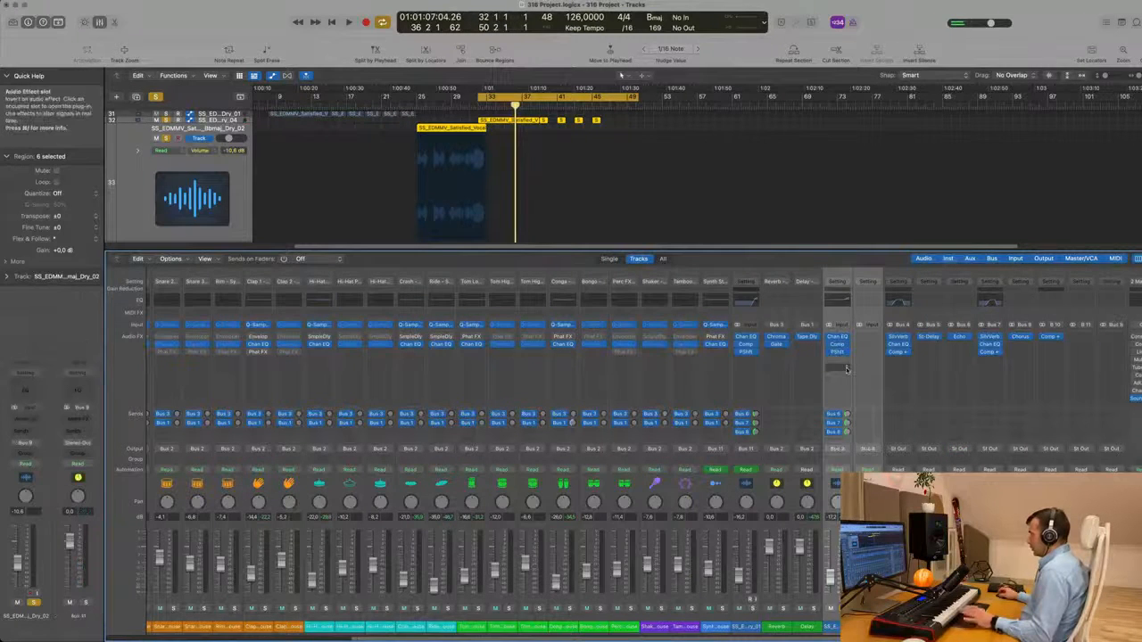
Step: Play the soloed vocals in the loop and from around bar 25, then replay the loop without solo to check the routing
{"action": "key", "text": "space"}
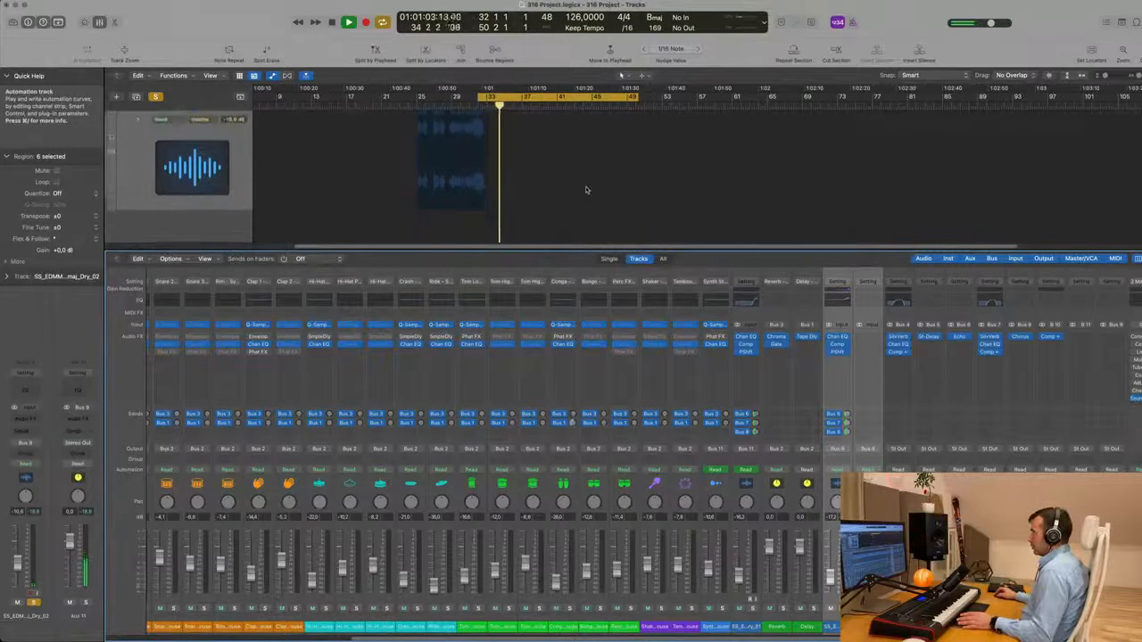
{"action": "scroll", "coordinate": [586, 189], "scroll_direction": "up", "scroll_amount": 5}
{"action": "scroll", "coordinate": [422, 117], "scroll_direction": "down", "scroll_amount": 5}
{"action": "left_click", "coordinate": [422, 125]}
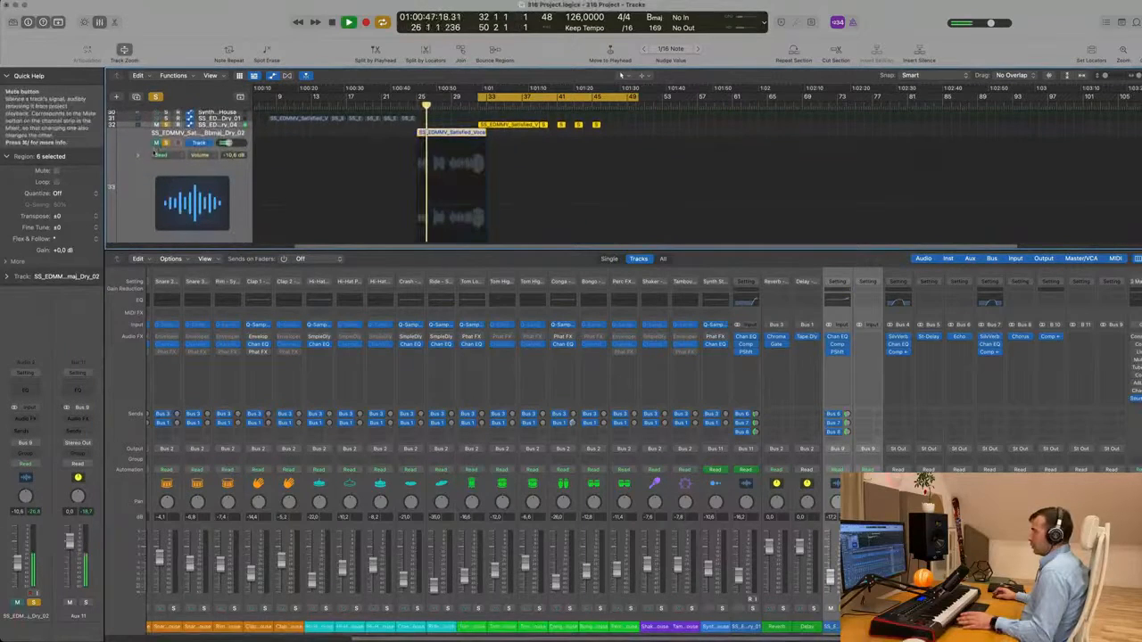
{"action": "scroll", "coordinate": [347, 193], "scroll_direction": "up", "scroll_amount": 2}
{"action": "scroll", "coordinate": [347, 193], "scroll_direction": "up", "scroll_amount": 4}
{"action": "key", "text": "space"}
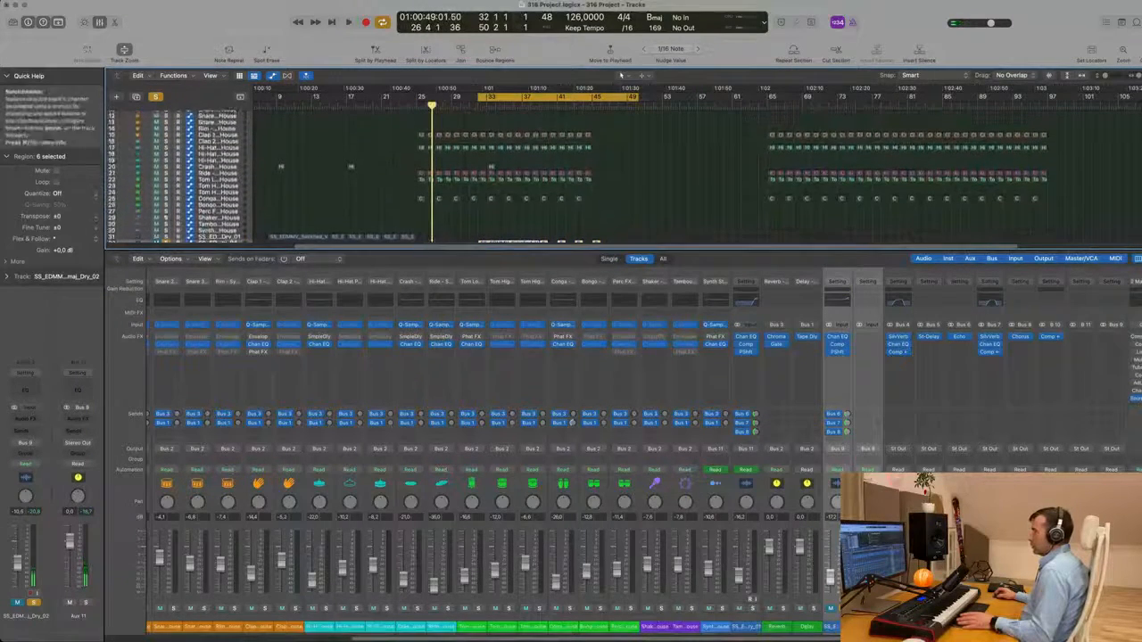
{"action": "scroll", "coordinate": [157, 116], "scroll_direction": "down", "scroll_amount": 3}
{"action": "key", "text": "space"}
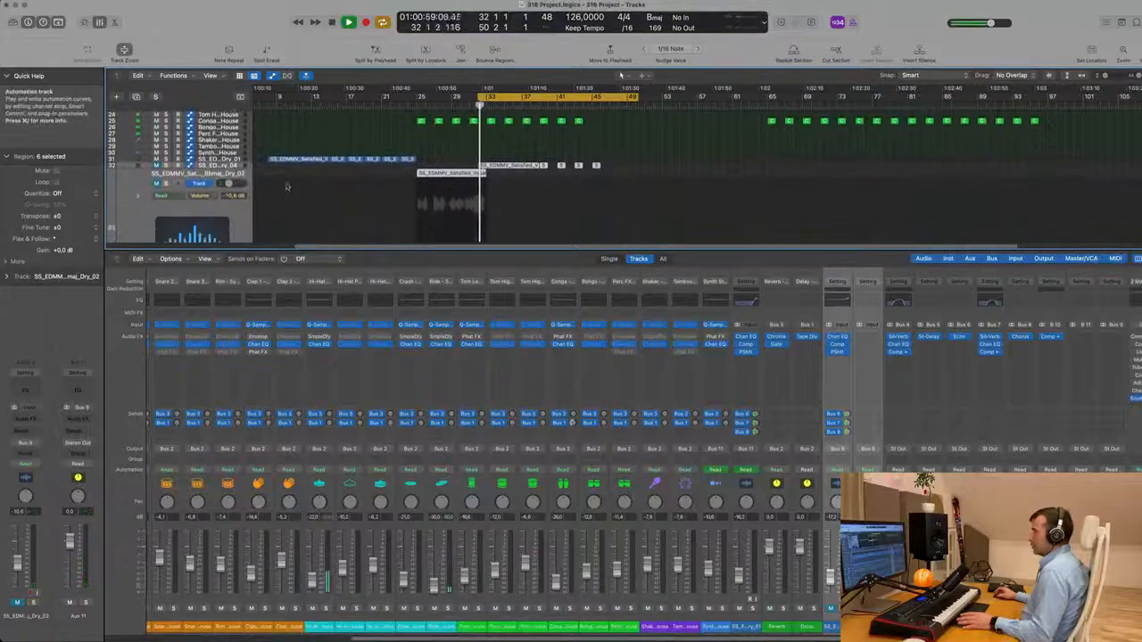
Step: Solo the Satisfied Dry_01, Dry_02 and Dry_04 vocal tracks and replay the loop
{"action": "left_click", "coordinate": [157, 183]}
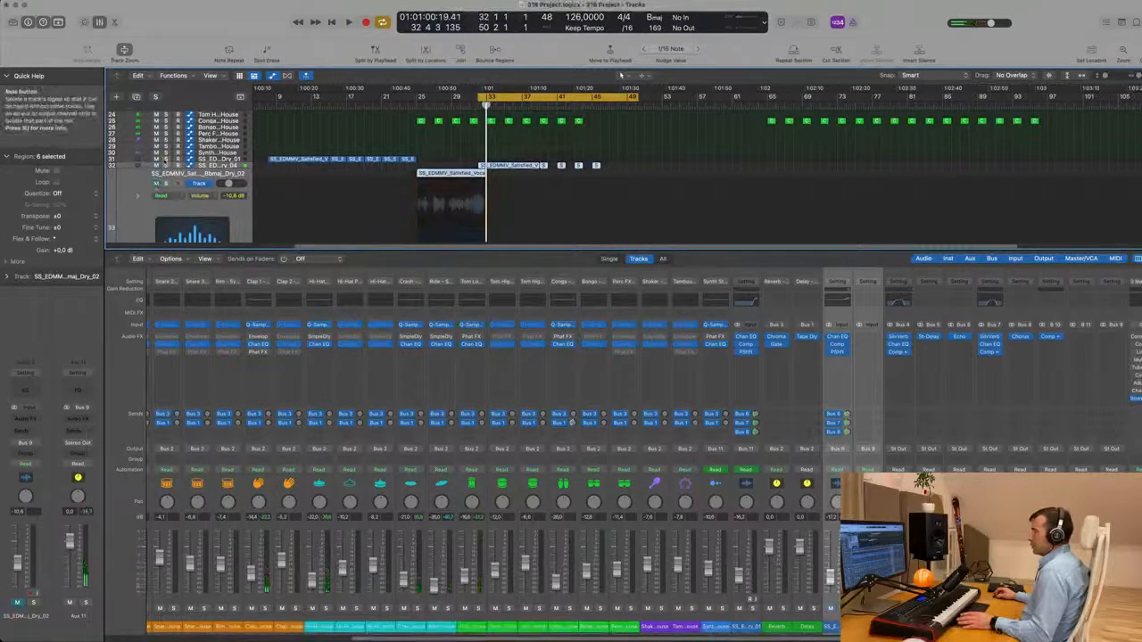
{"action": "left_click", "coordinate": [165, 161]}
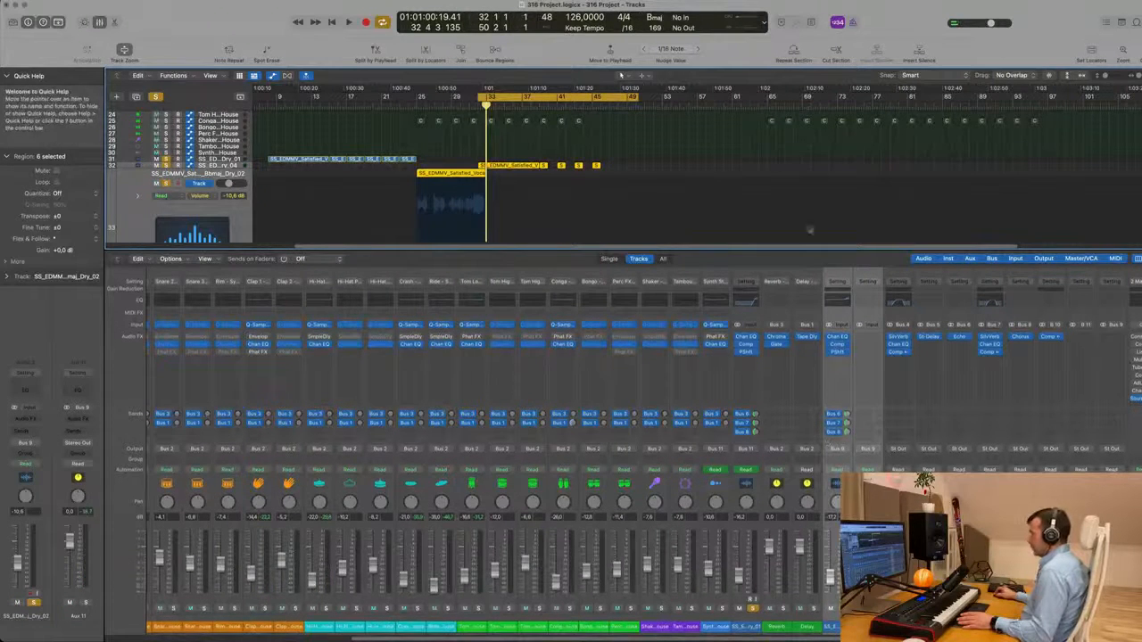
{"action": "key", "text": "space"}
{"action": "scroll", "coordinate": [677, 197], "scroll_direction": "down", "scroll_amount": 3}
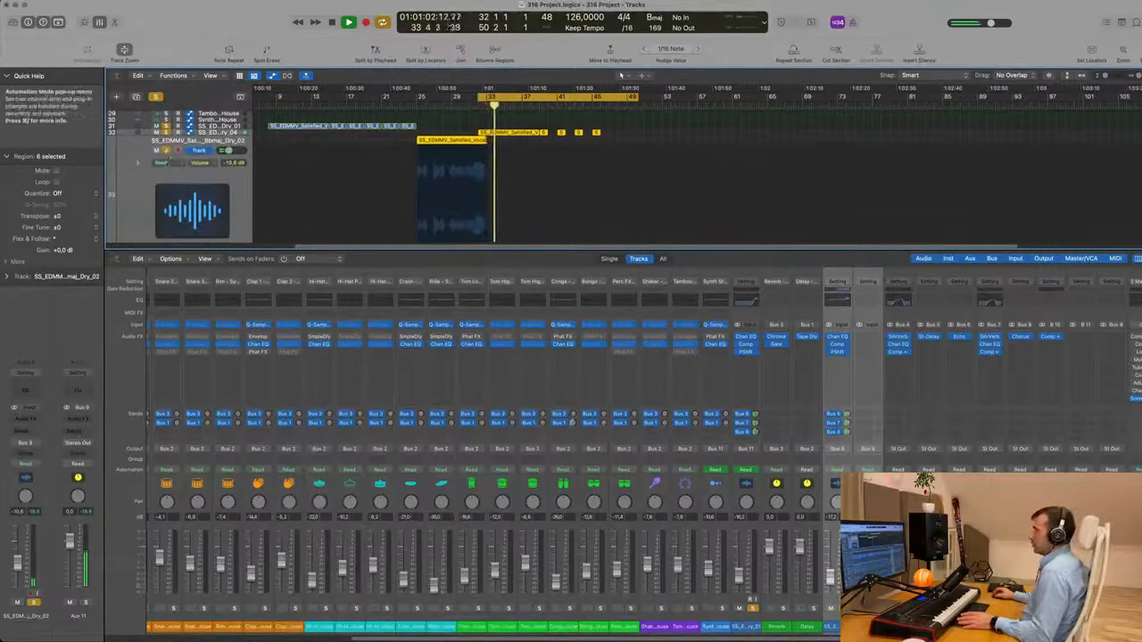
Step: Delete the Satisfied vocal Dry_02 track together with its region
{"action": "scroll", "coordinate": [436, 200], "scroll_direction": "up", "scroll_amount": 3}
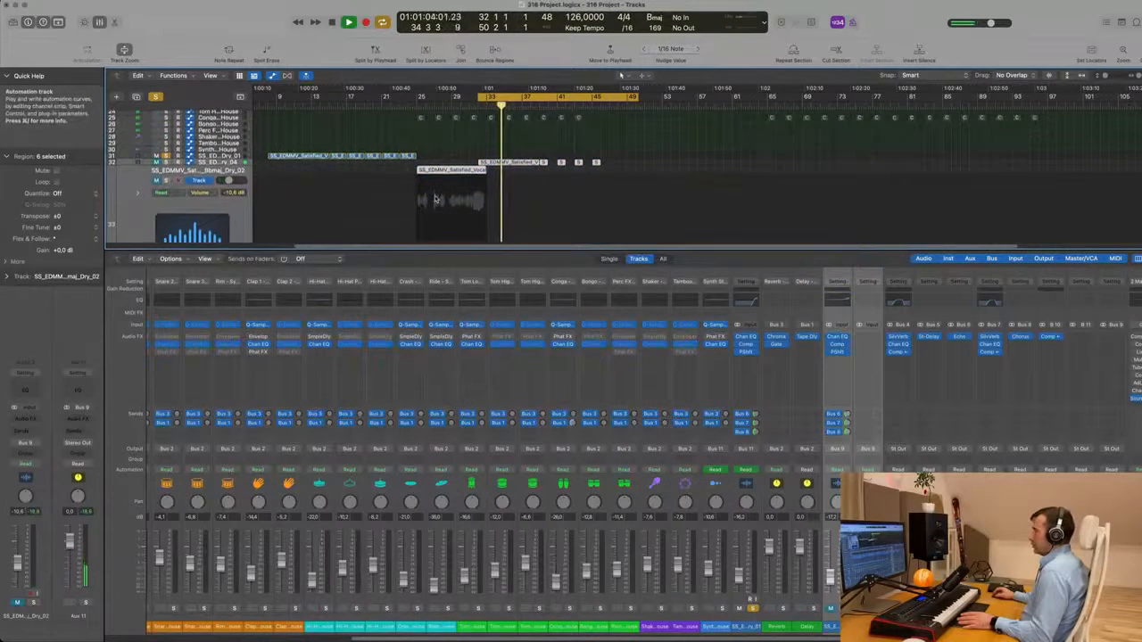
{"action": "scroll", "coordinate": [235, 210], "scroll_direction": "down", "scroll_amount": 2}
{"action": "left_click", "coordinate": [236, 209]}
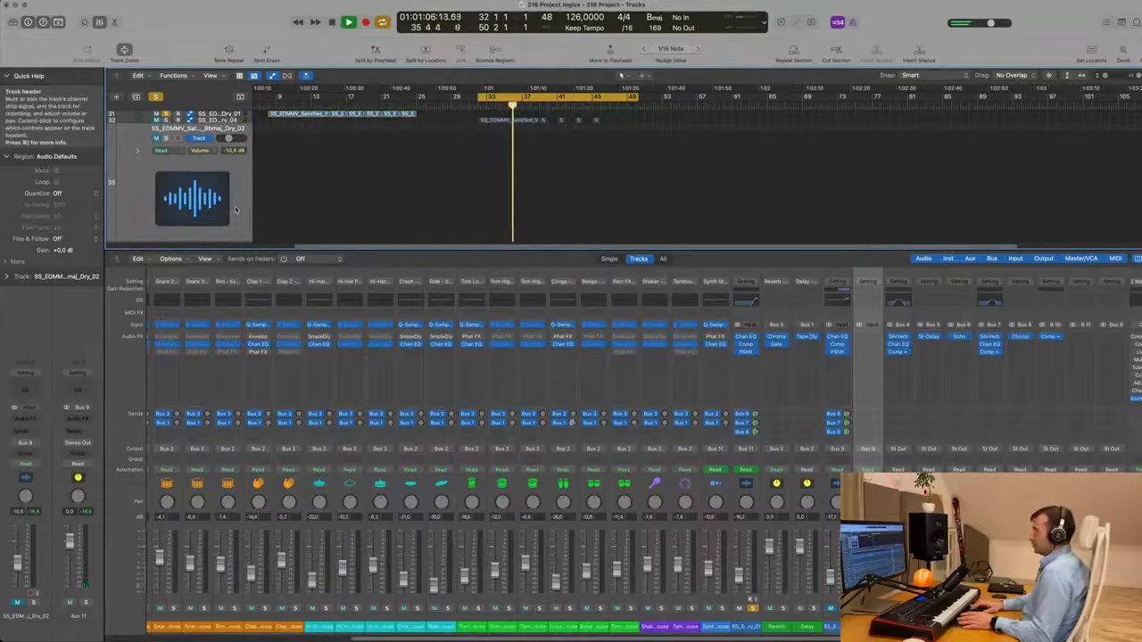
{"action": "key", "text": "space"}
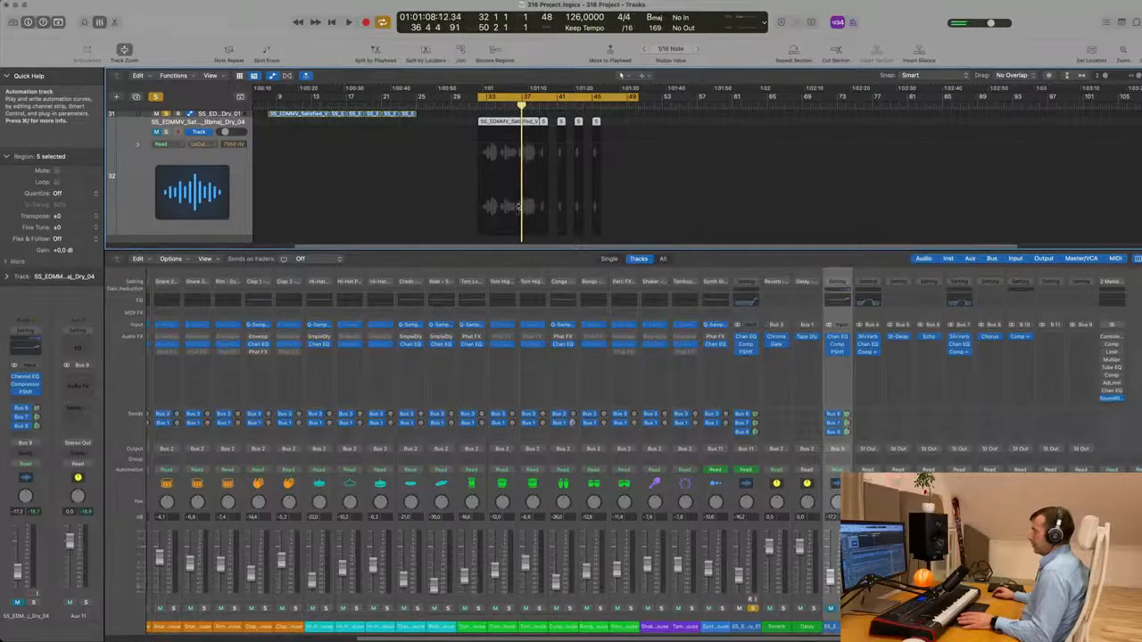
Step: Solo the Satisfied Dry_04 track and route the Satisfied Dry_01 track's output to Bus 9
{"action": "key", "text": "space"}
{"action": "scroll", "coordinate": [531, 193], "scroll_direction": "up", "scroll_amount": 1}
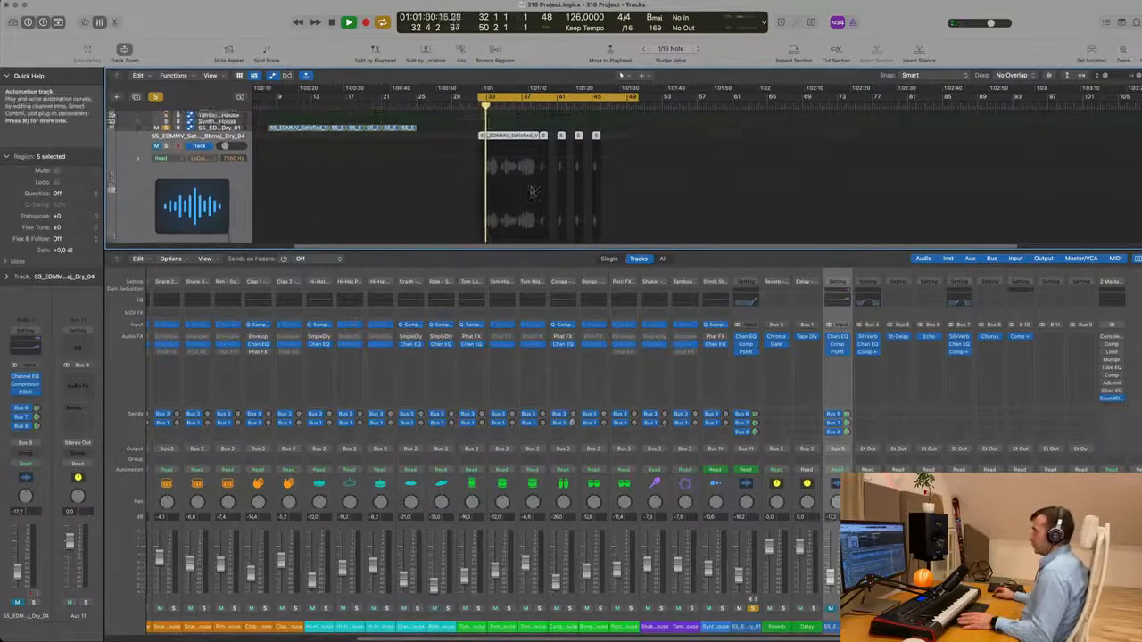
{"action": "scroll", "coordinate": [532, 193], "scroll_direction": "up", "scroll_amount": 3}
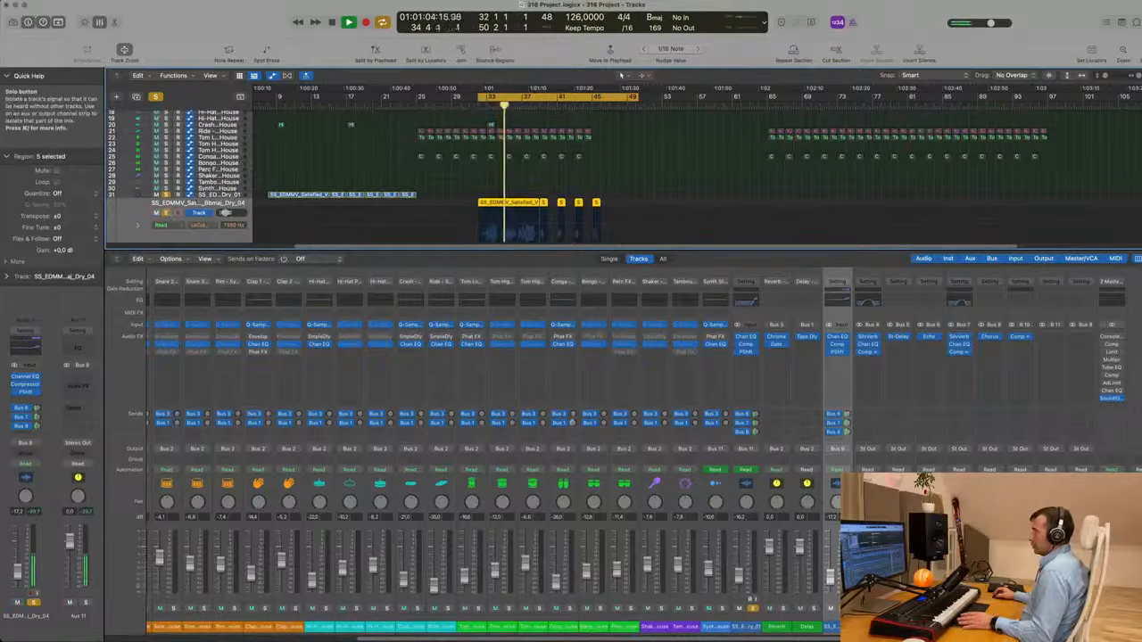
{"action": "left_click", "coordinate": [215, 198]}
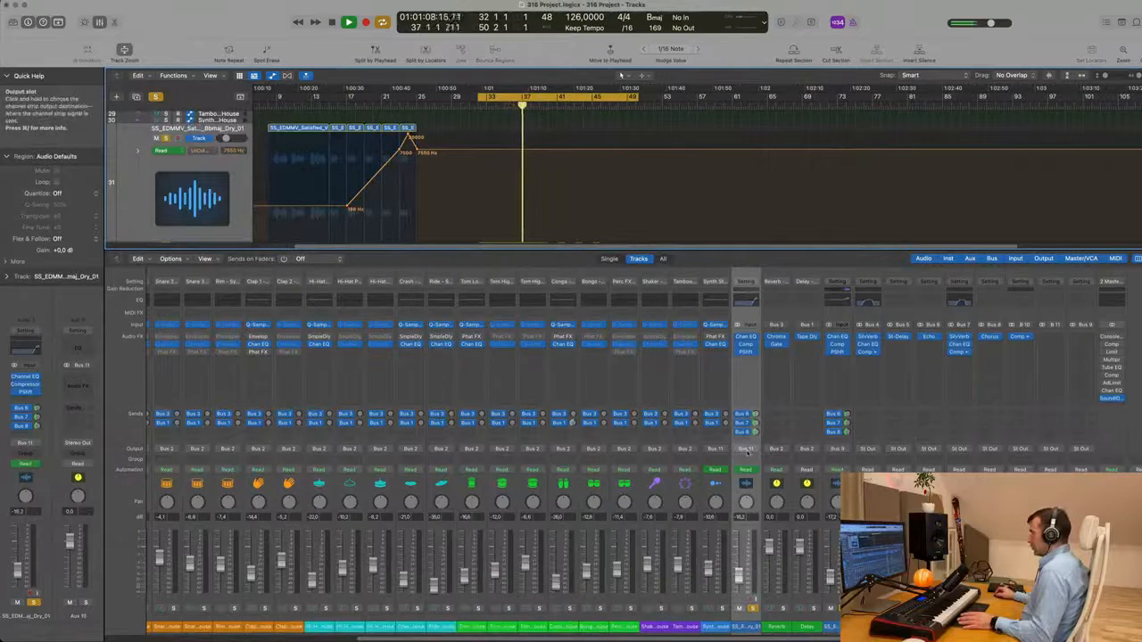
{"action": "left_click", "coordinate": [748, 450]}
{"action": "mouse_move", "coordinate": [769, 490]}
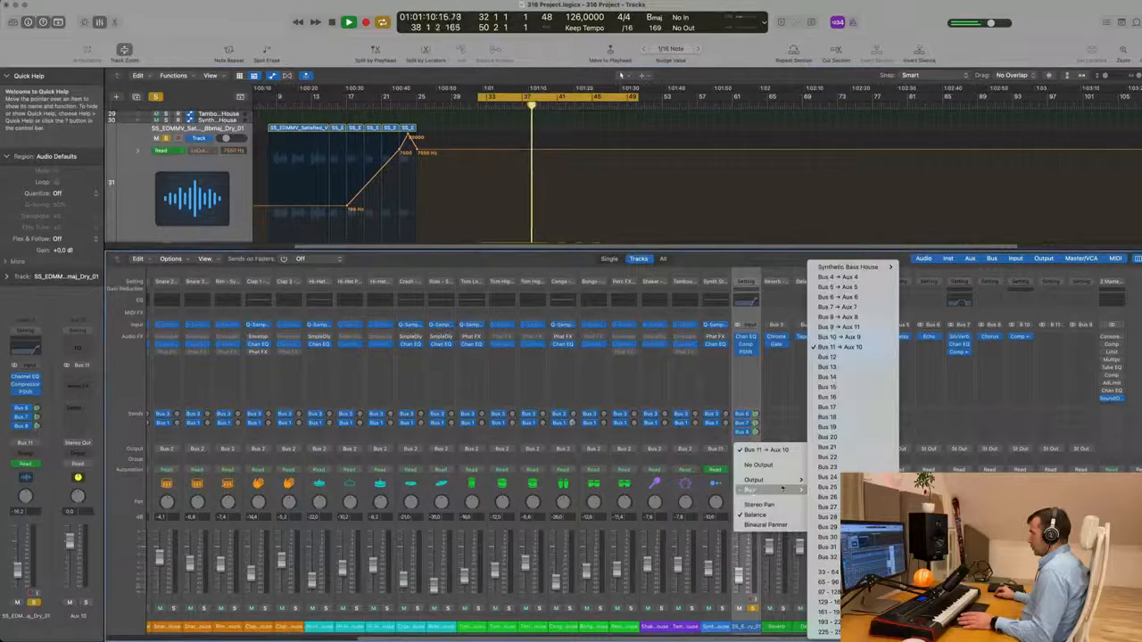
{"action": "left_click", "coordinate": [843, 327]}
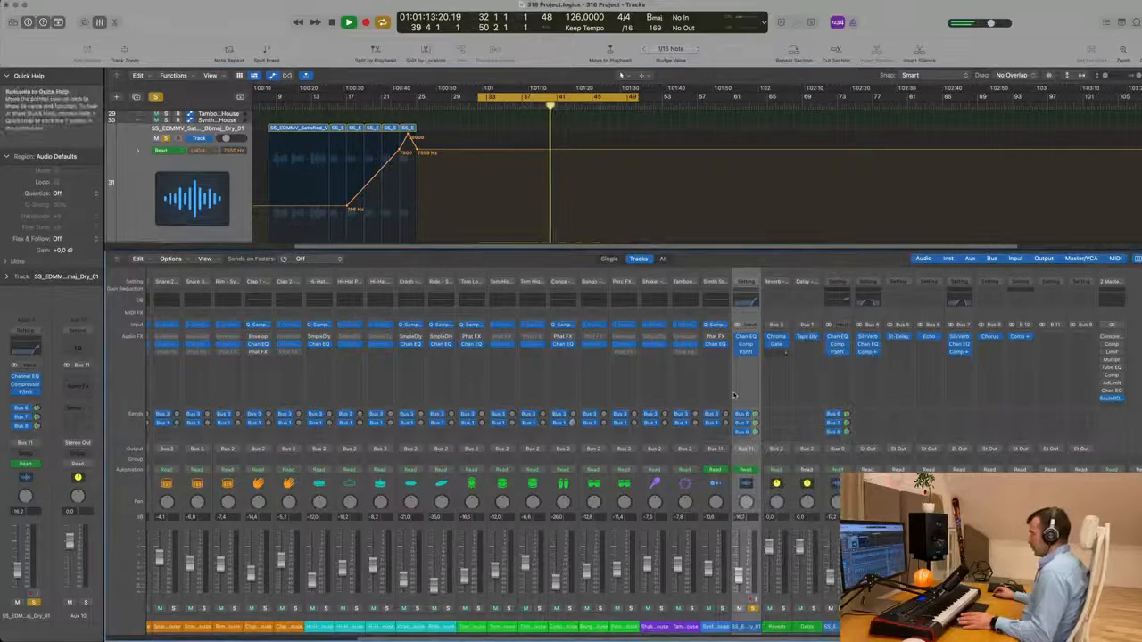
Step: Replay the loop with the Aux 9 compressor open and clear the solo state of all tracks
{"action": "scroll", "coordinate": [569, 147], "scroll_direction": "up", "scroll_amount": 10}
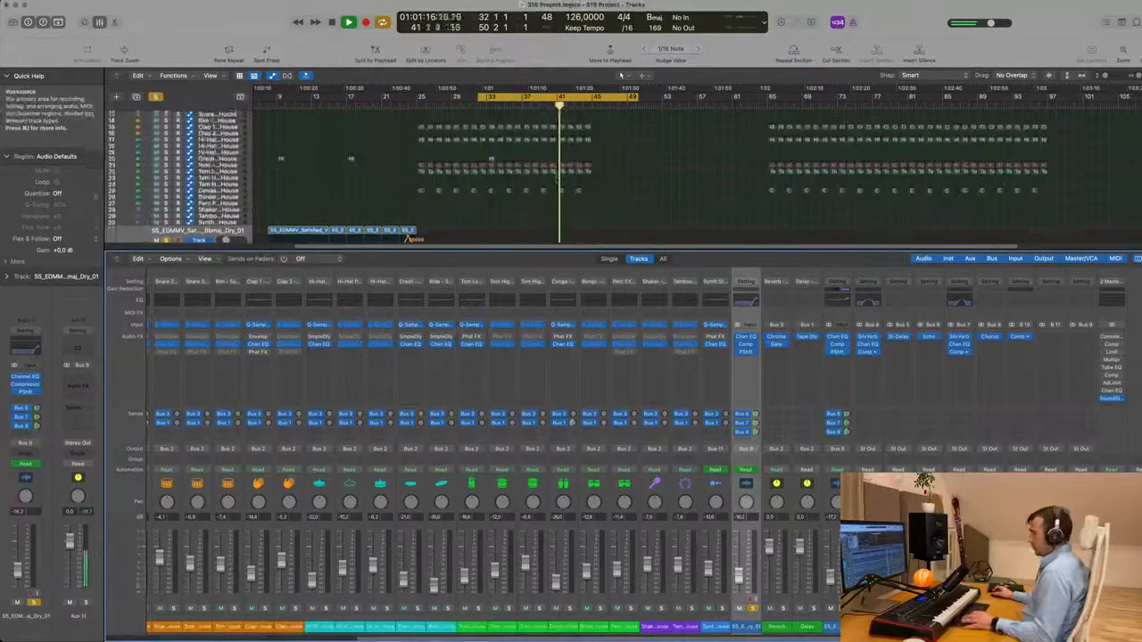
{"action": "key", "text": "x"}
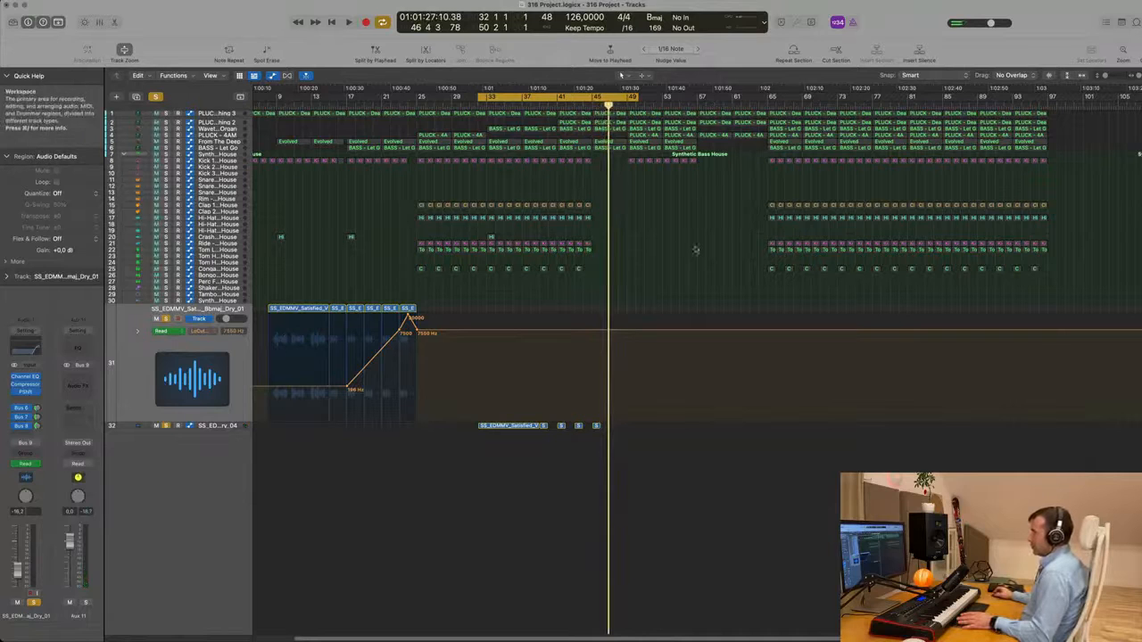
{"action": "key", "text": "x"}
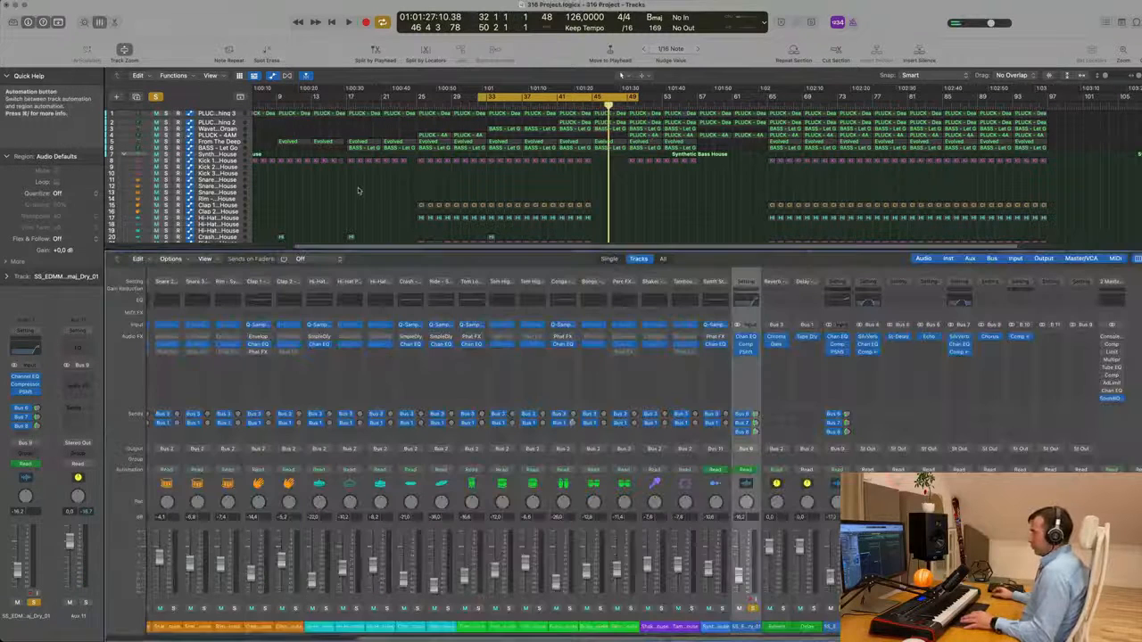
{"action": "key", "text": "space"}
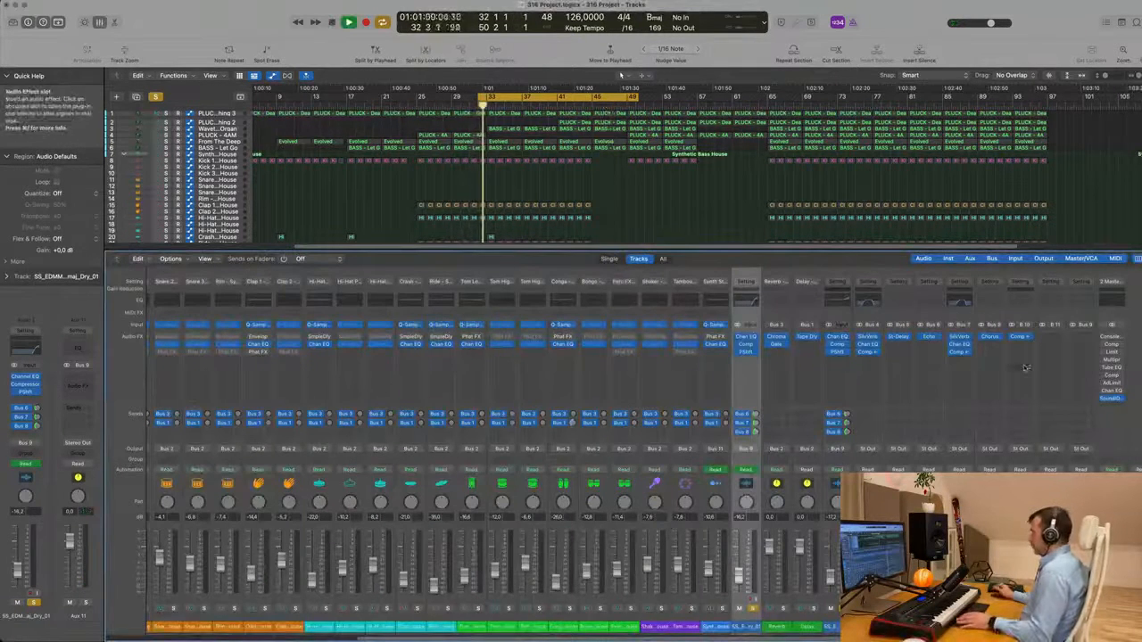
{"action": "left_click", "coordinate": [1020, 336]}
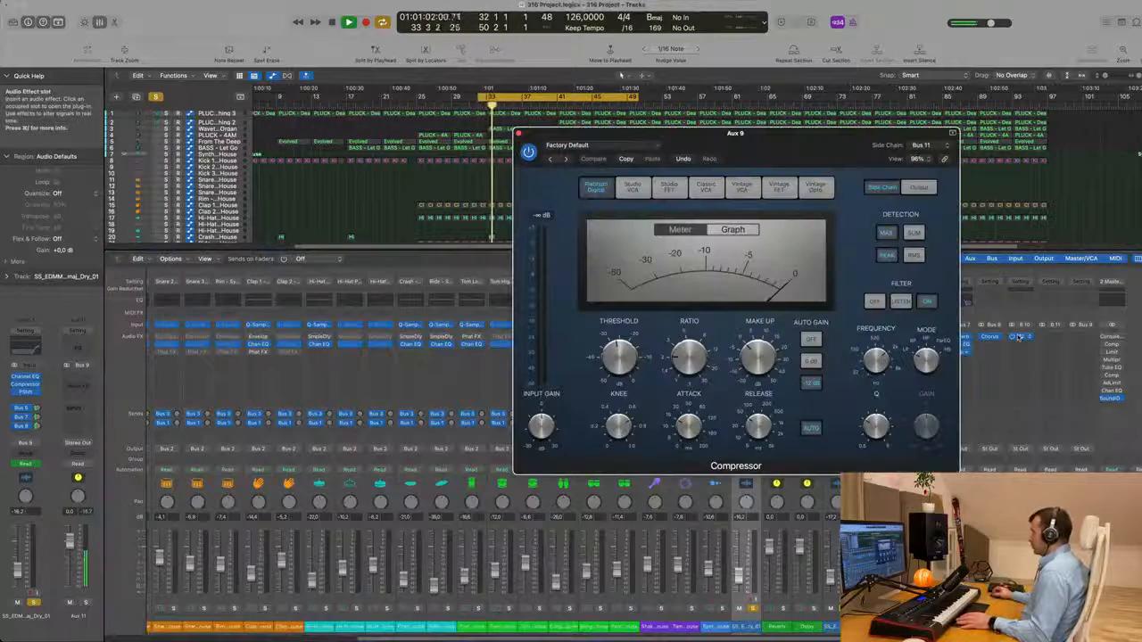
{"action": "left_click", "coordinate": [155, 98]}
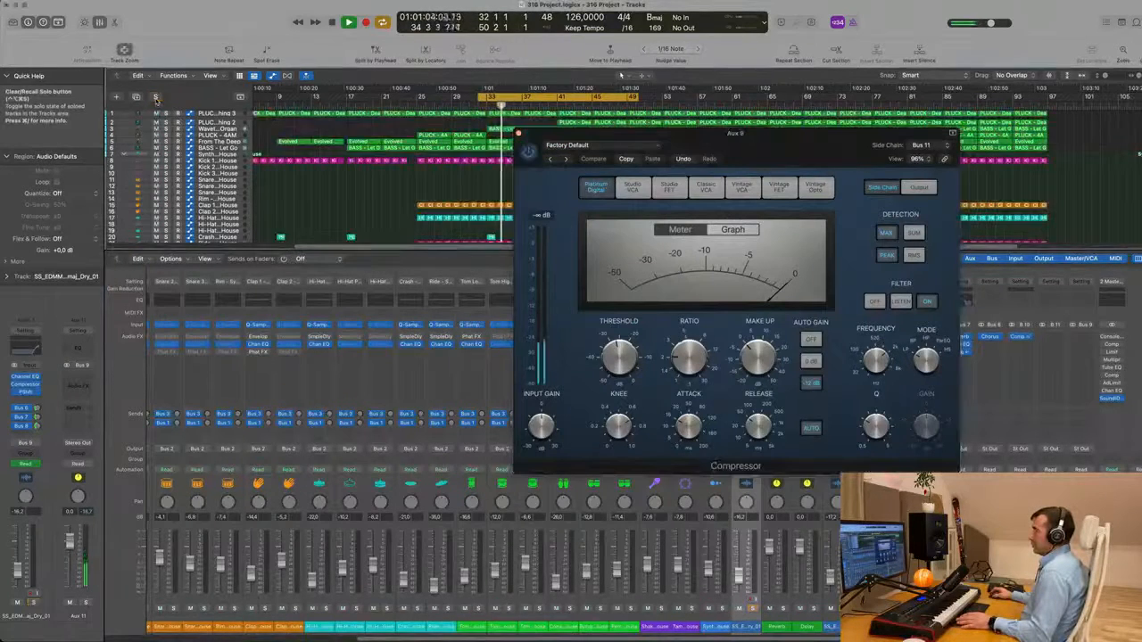
{"action": "left_click_drag", "start_coordinate": [826, 143], "coordinate": [752, 235]}
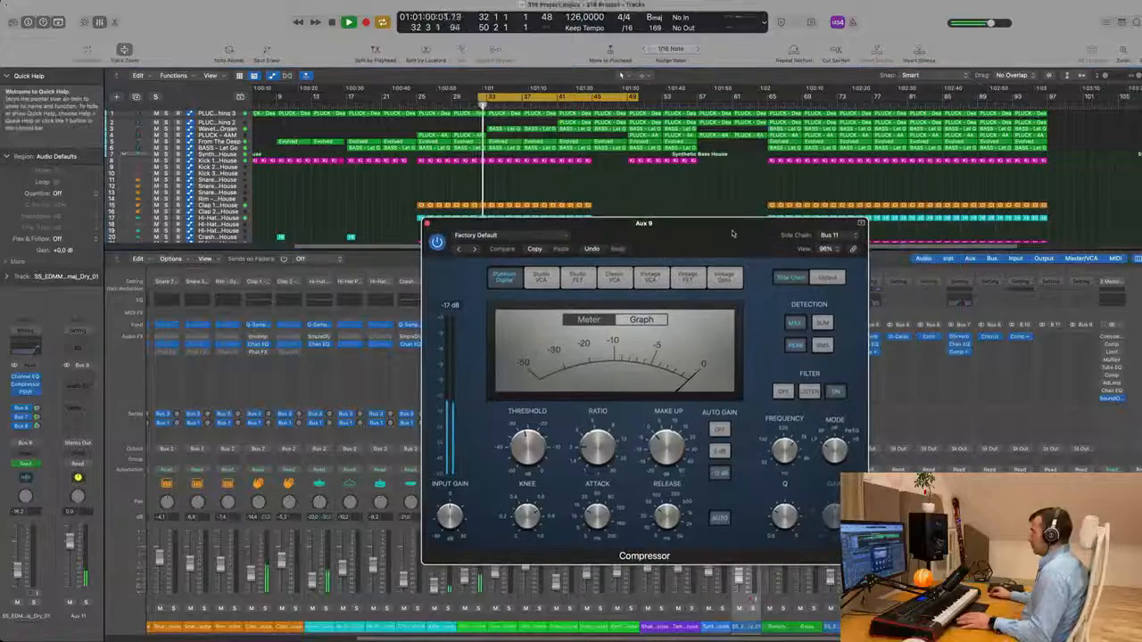
Step: Set the Aux 9 compressor's side-chain source to Bus 9, which carries the Satisfied vocals
{"action": "left_click", "coordinate": [844, 234]}
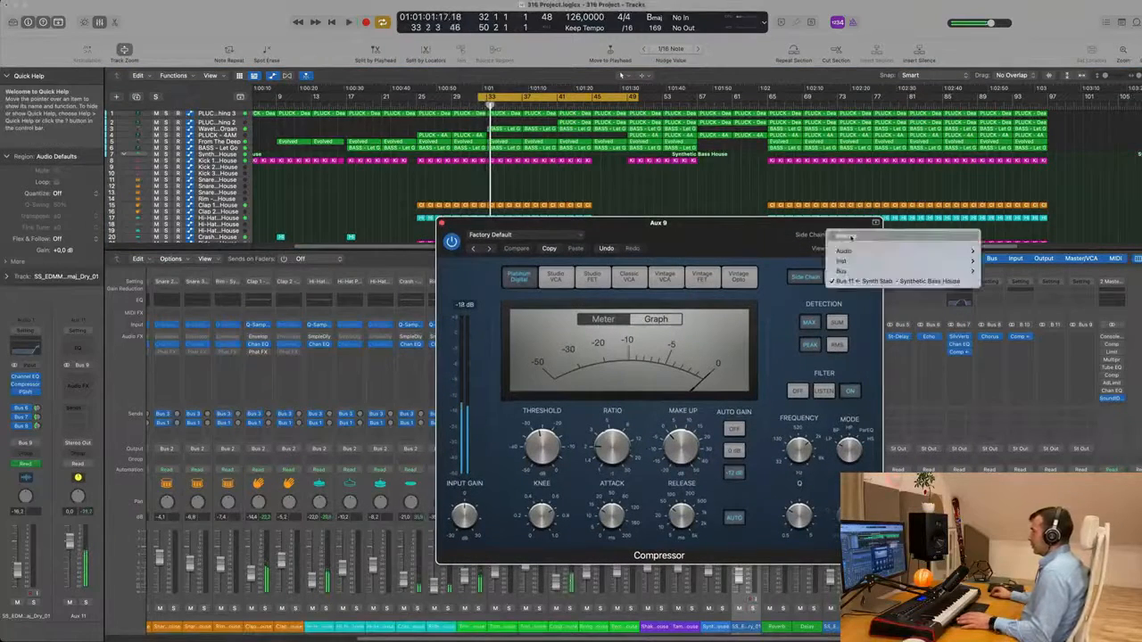
{"action": "mouse_move", "coordinate": [841, 270]}
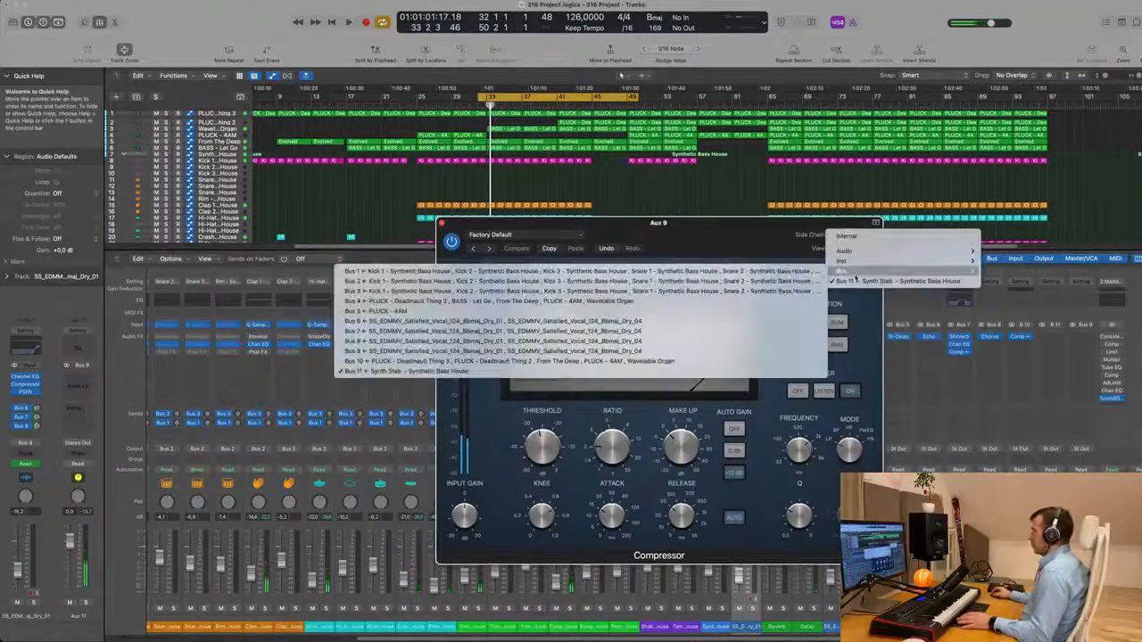
{"action": "left_click", "coordinate": [451, 351]}
{"action": "left_click_drag", "start_coordinate": [730, 226], "coordinate": [831, 198]}
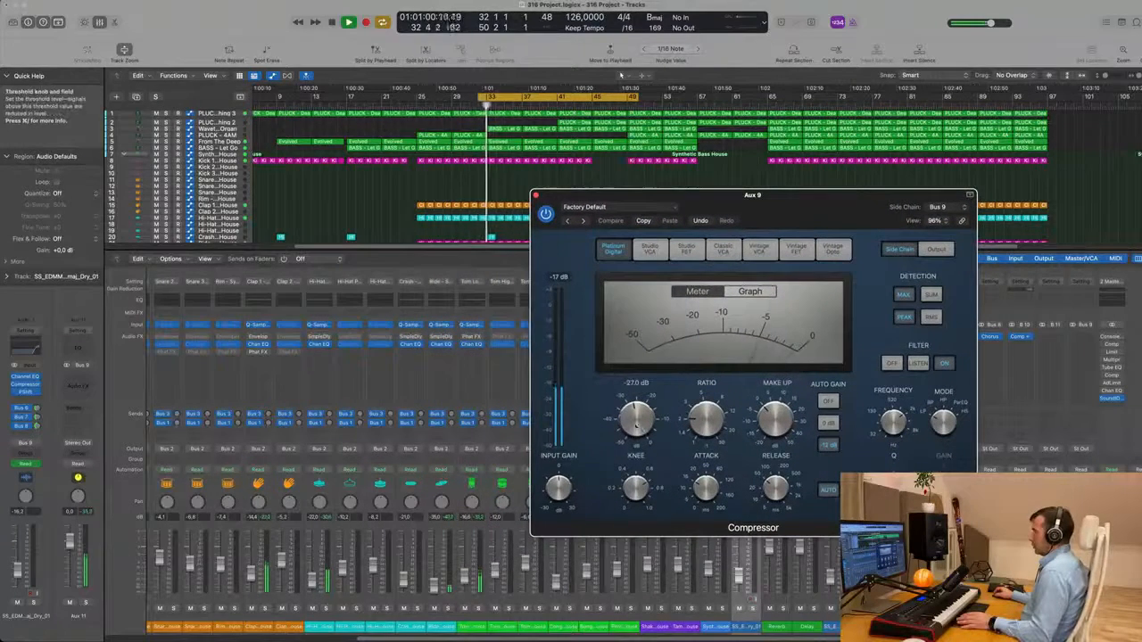
Step: Lower the Aux 9 compressor's threshold to about -38 dB and turn off its automatic release
{"action": "left_click_drag", "start_coordinate": [629, 410], "coordinate": [636, 426]}
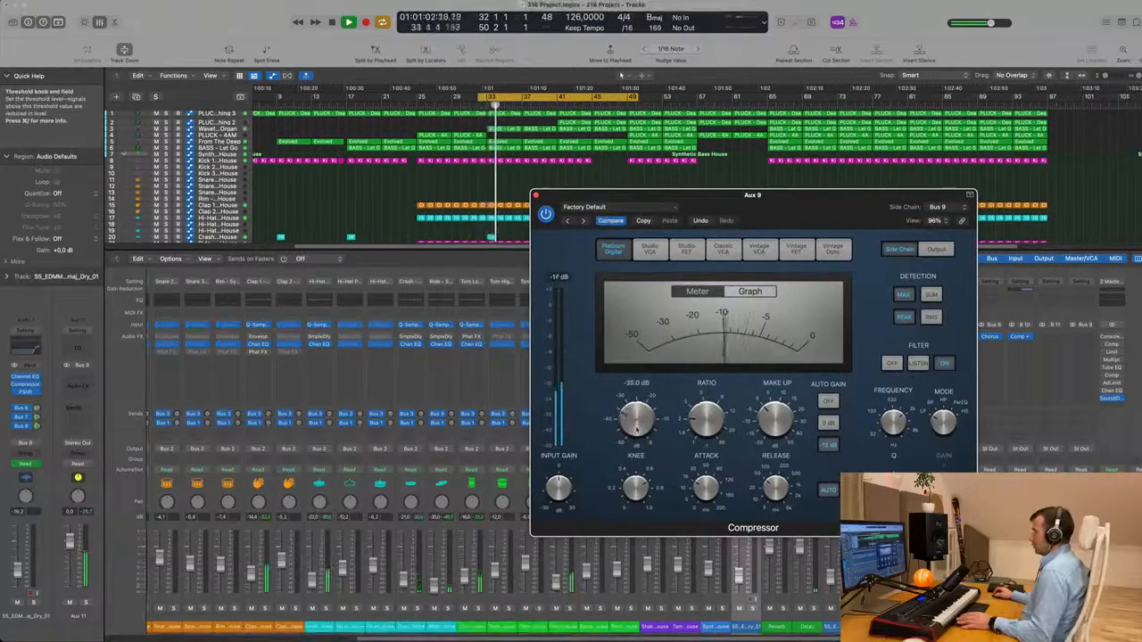
{"action": "left_click_drag", "start_coordinate": [696, 194], "coordinate": [640, 199]}
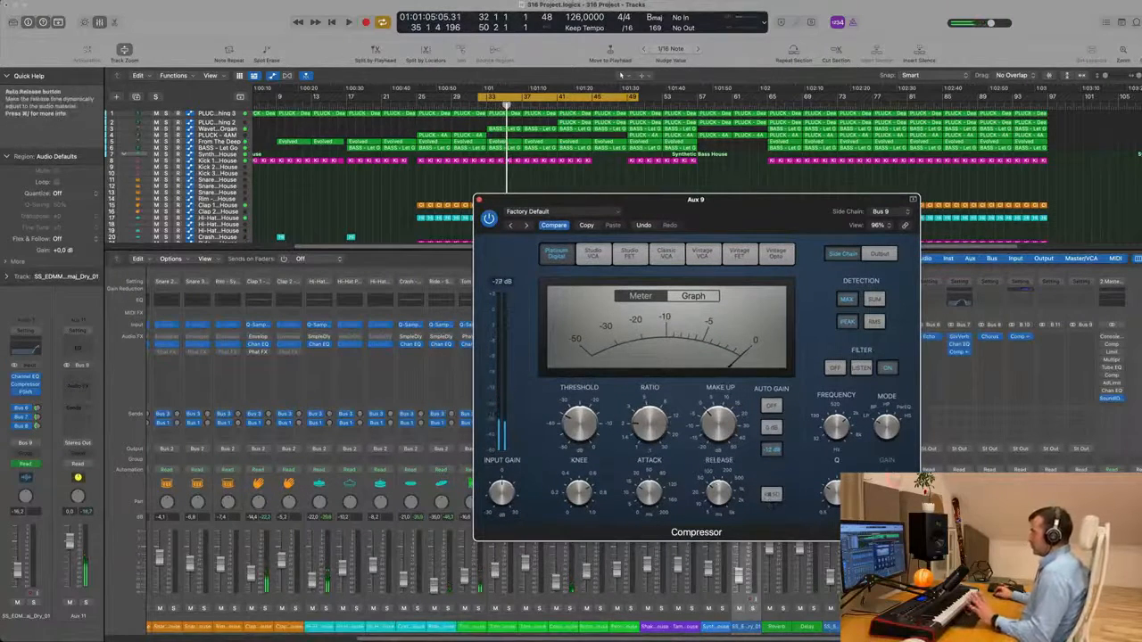
{"action": "left_click_drag", "start_coordinate": [756, 213], "coordinate": [681, 248]}
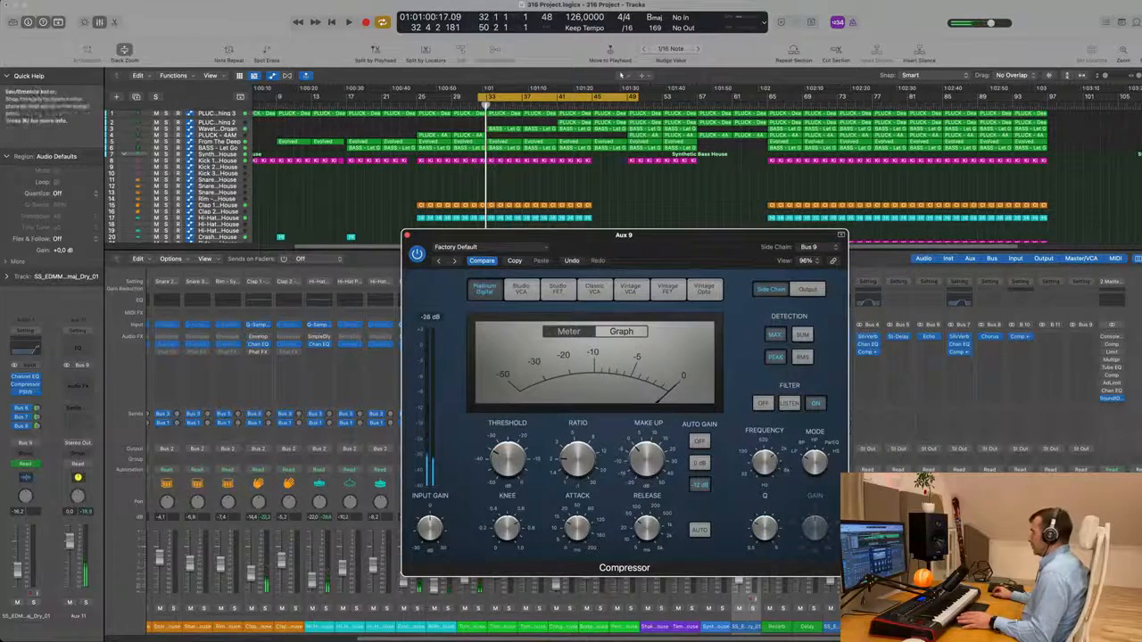
Step: Replay the loop with solo enabled on the selected track to check the side-chained compression
{"action": "key", "text": "space"}
{"action": "key", "text": "s"}
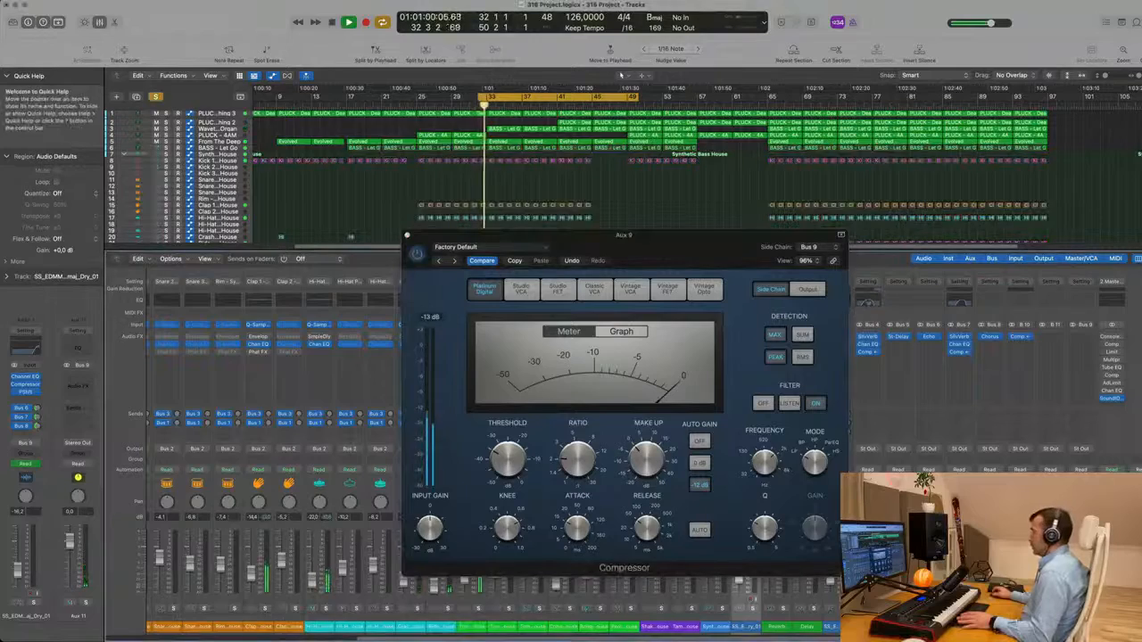
Step: Close the Aux 9 compressor window and hide the mixer to reveal the full track list
{"action": "left_click_drag", "start_coordinate": [702, 251], "coordinate": [853, 299]}
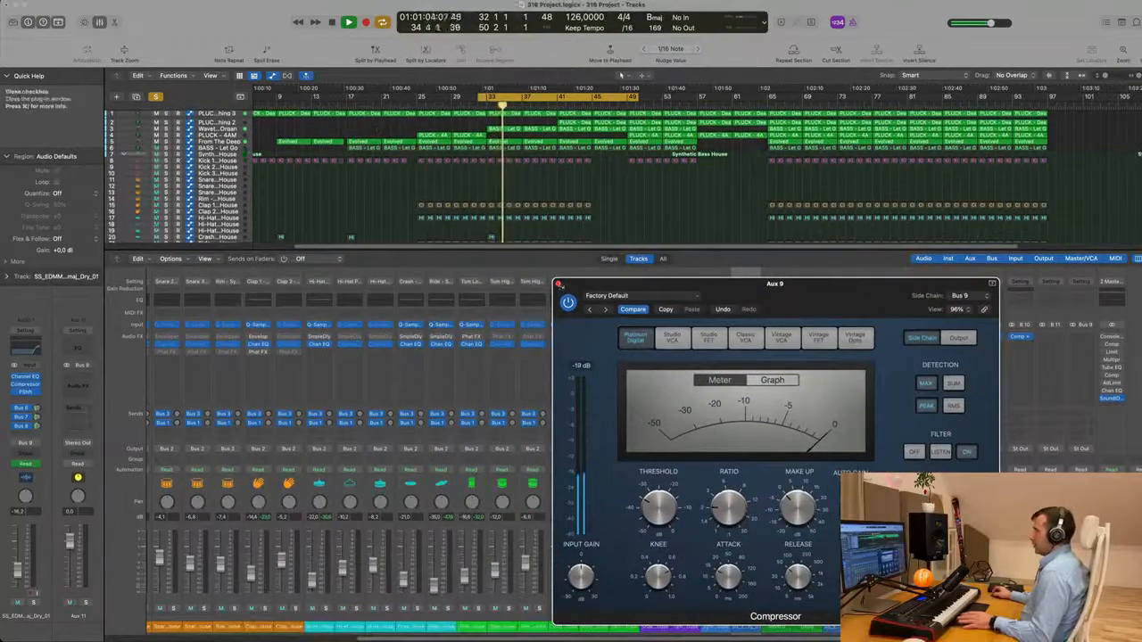
{"action": "left_click", "coordinate": [558, 284]}
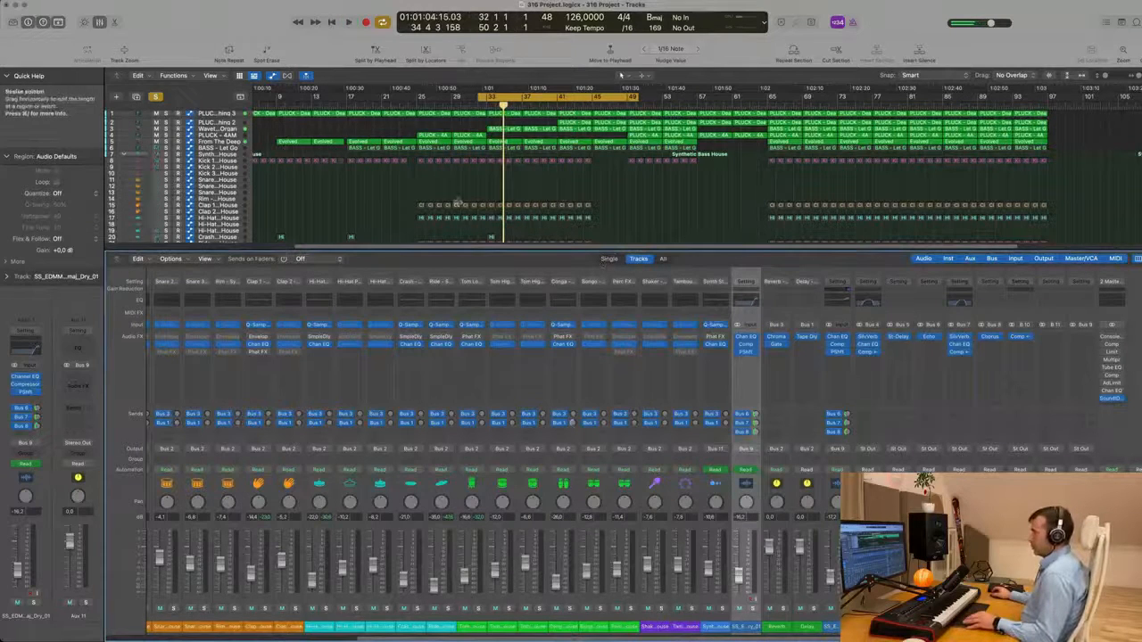
{"action": "key", "text": "x"}
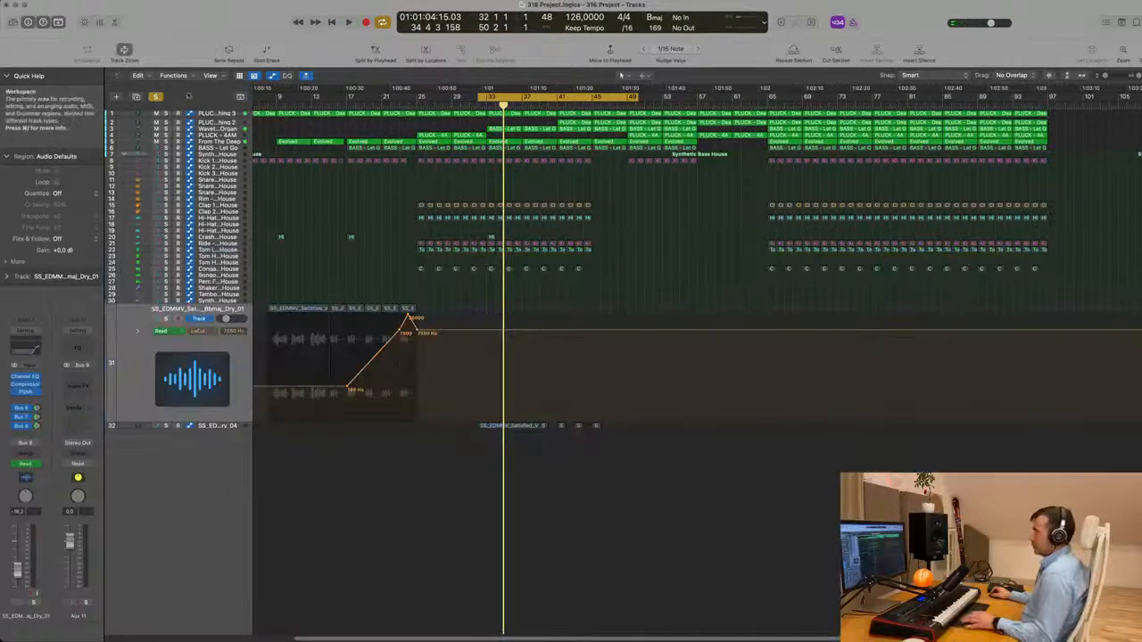
Step: Go through the synth tracks from PLUCK - Deadmau5 Thing 3 down to BASS - Let Go to check their output routing
{"action": "left_click", "coordinate": [212, 114]}
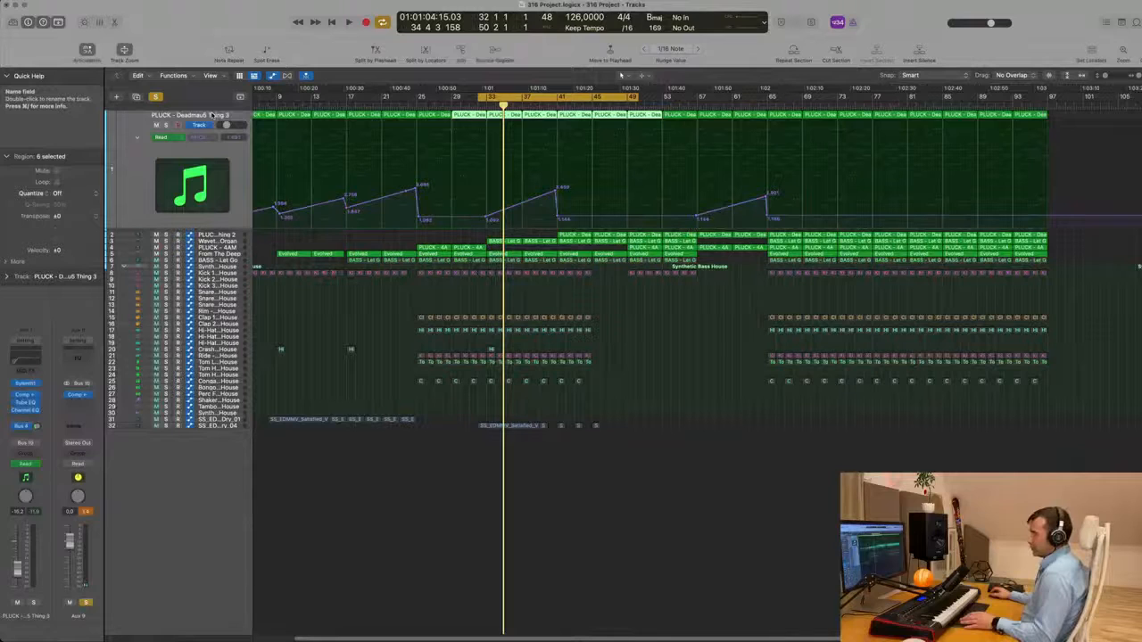
{"action": "key", "text": "Down"}
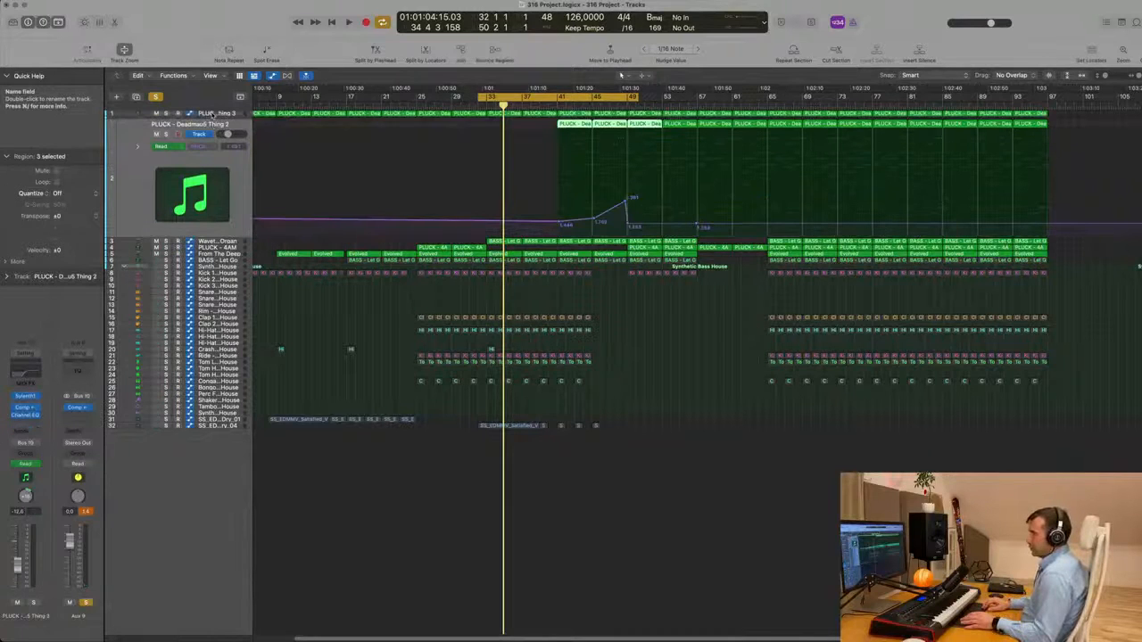
{"action": "key", "text": "Down"}
{"action": "key", "text": "Down"}
{"action": "key", "text": "Down"}
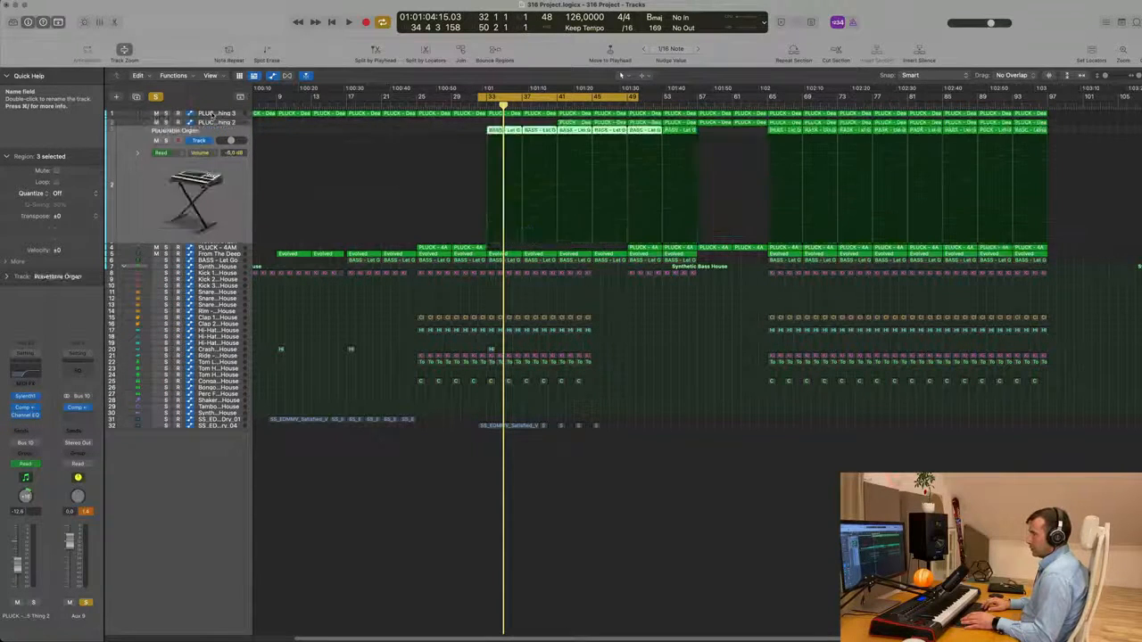
{"action": "key", "text": "Down"}
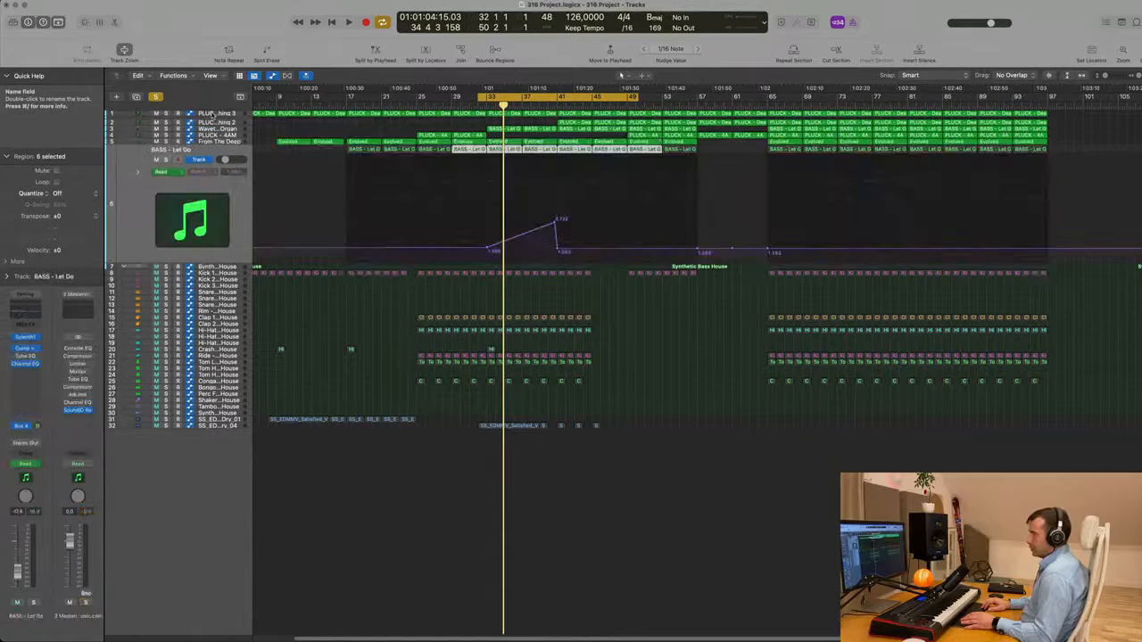
{"action": "key", "text": "Up"}
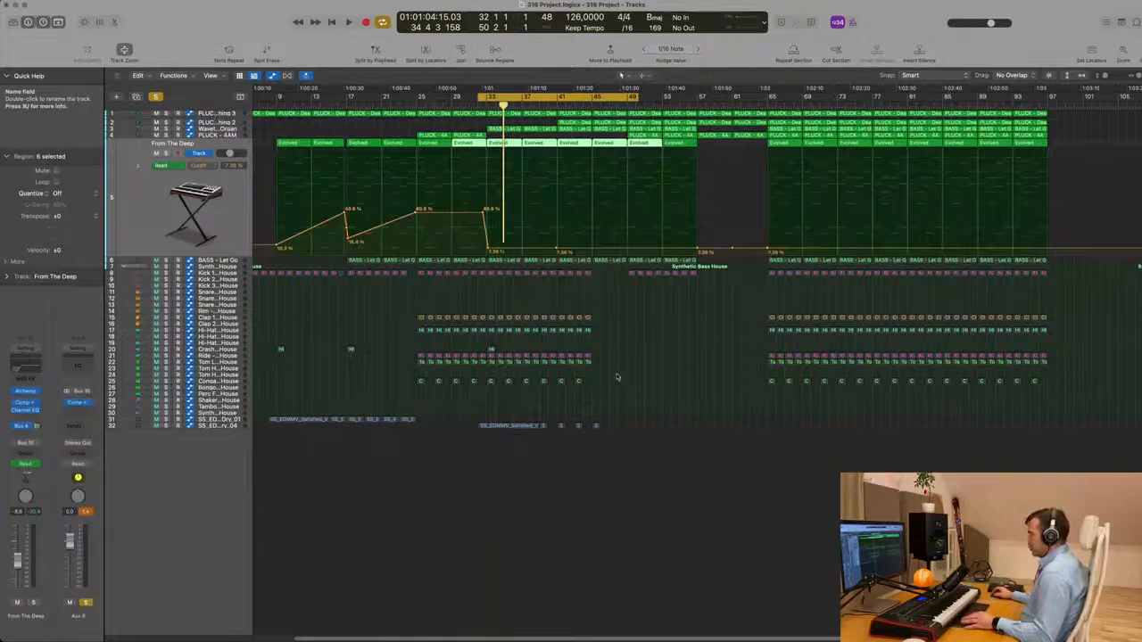
Step: Bring back the mixer and replay the loop while inspecting the synth channels' Bus 10 outputs and the aux channels
{"action": "key", "text": "x"}
{"action": "scroll", "coordinate": [491, 446], "scroll_direction": "right", "scroll_amount": 5}
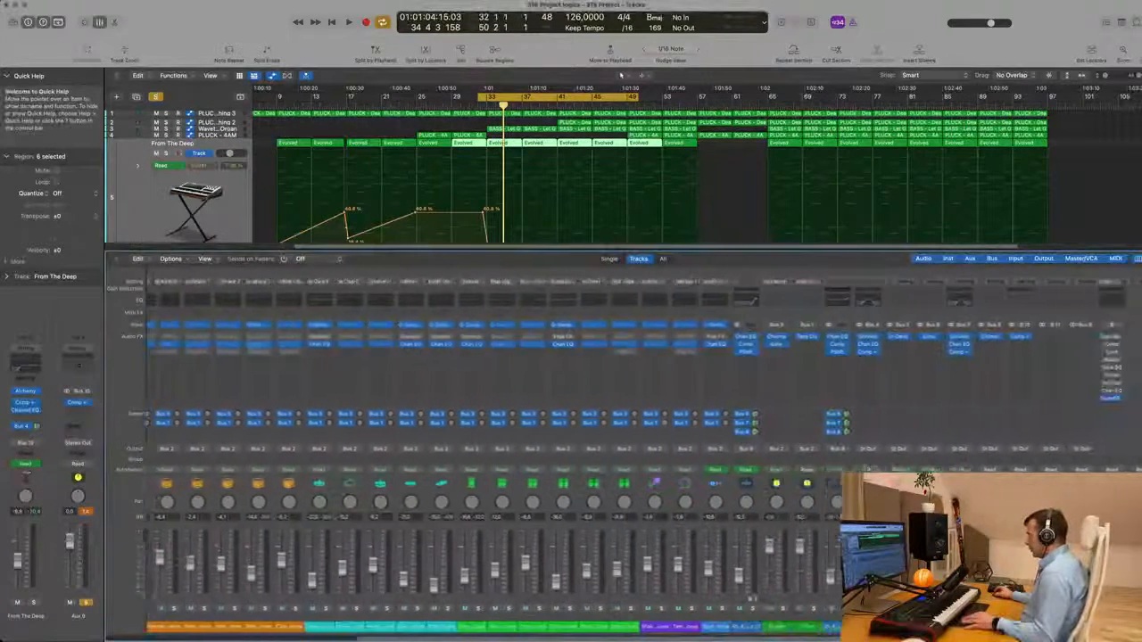
{"action": "key", "text": "space"}
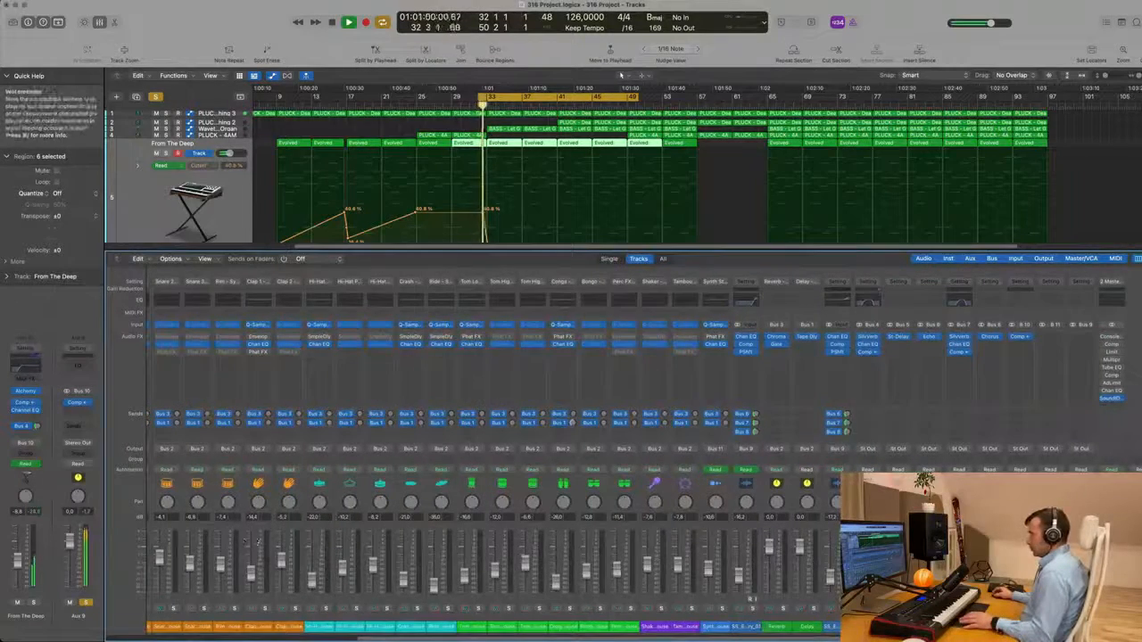
{"action": "scroll", "coordinate": [491, 446], "scroll_direction": "left", "scroll_amount": 6}
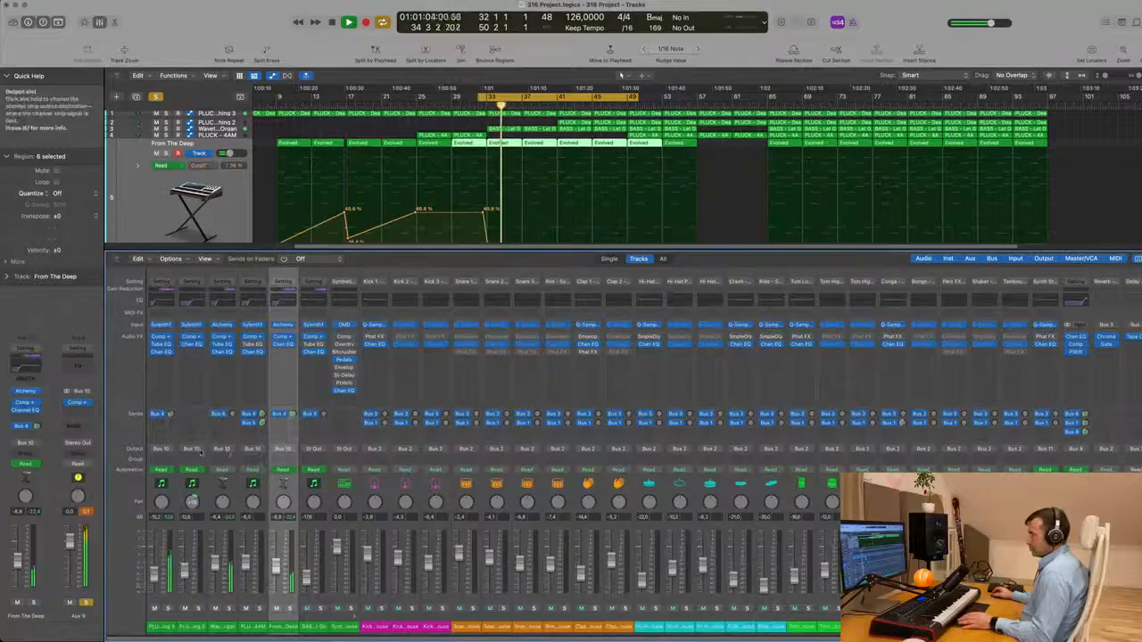
{"action": "scroll", "coordinate": [467, 500], "scroll_direction": "right", "scroll_amount": 6}
{"action": "scroll", "coordinate": [467, 500], "scroll_direction": "right", "scroll_amount": 4}
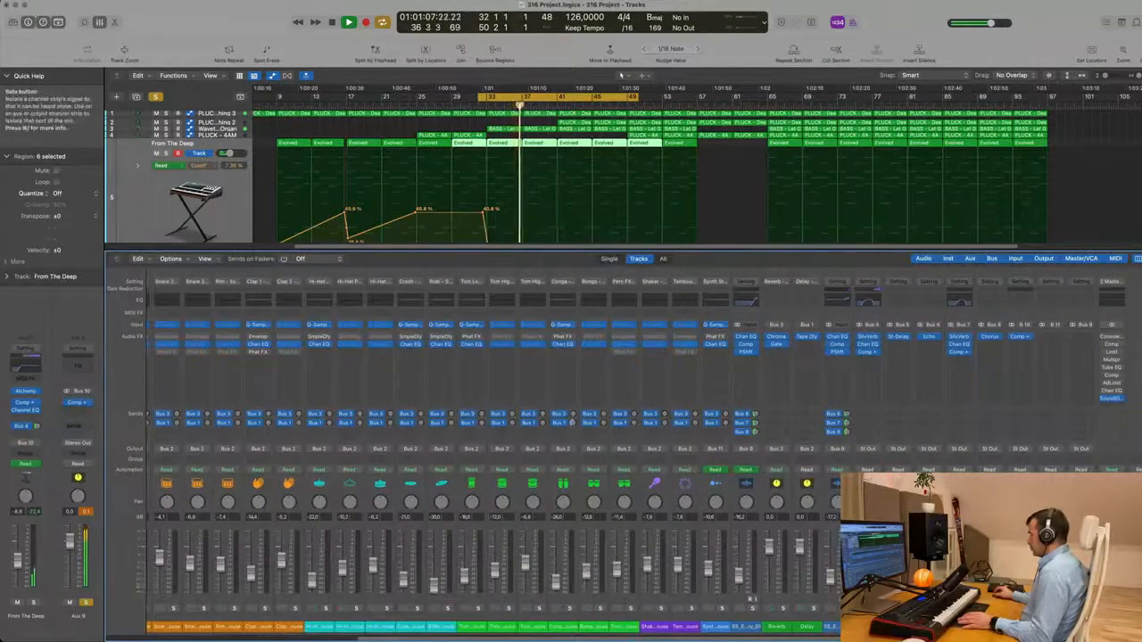
Step: Replay the loop with solo cleared and toggle solo on and off to compare the synth bus with the full mix
{"action": "key", "text": "space"}
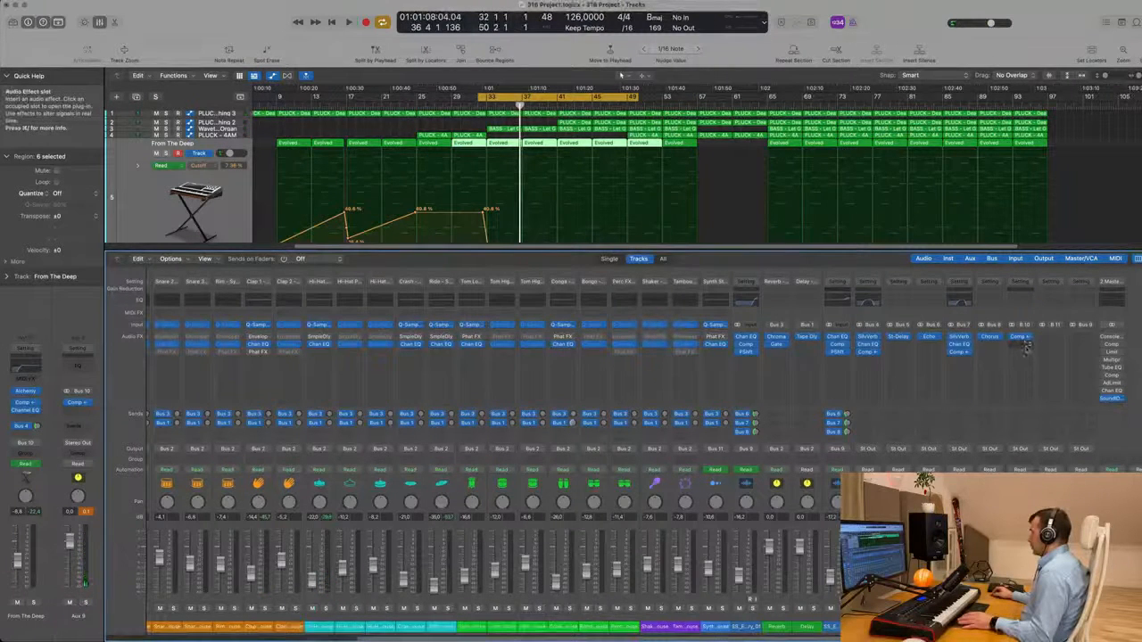
{"action": "key", "text": "space"}
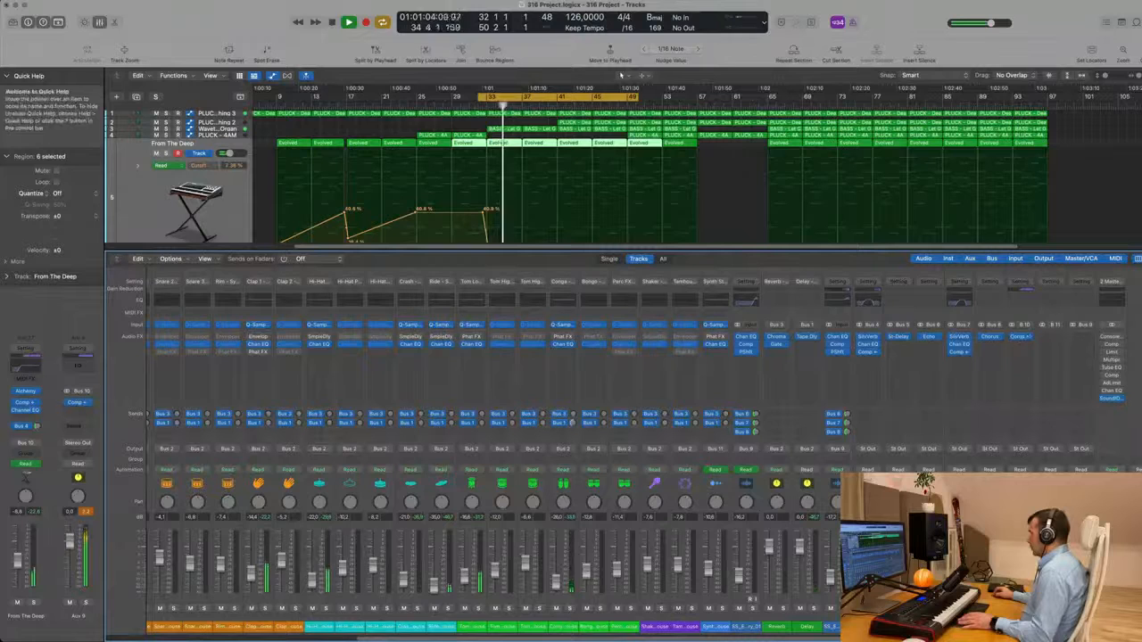
{"action": "left_click", "coordinate": [155, 96]}
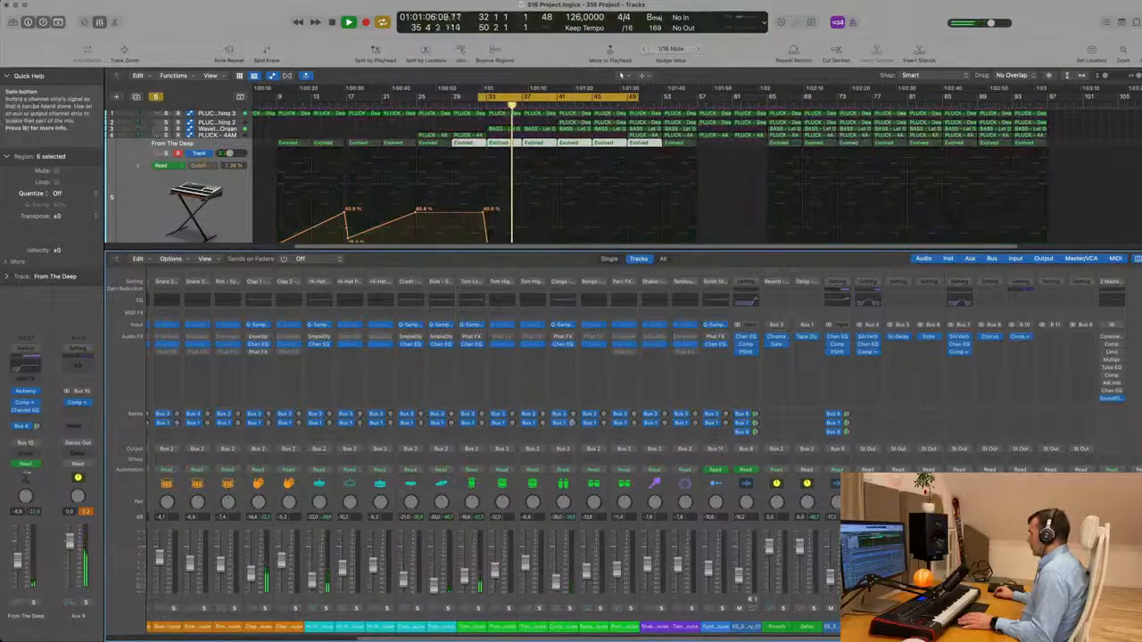
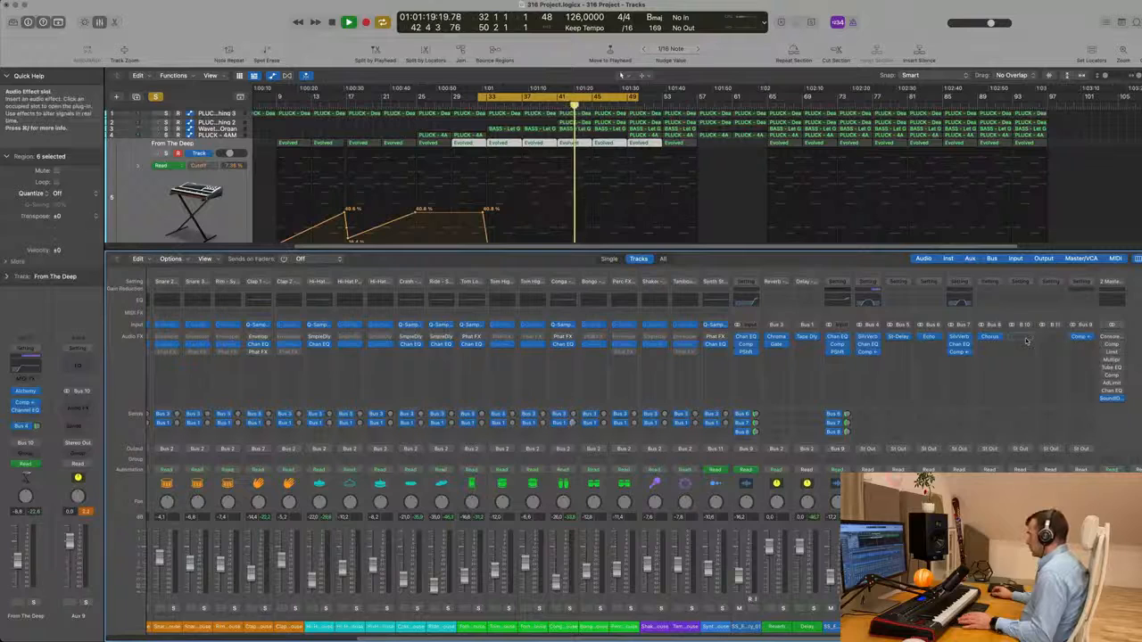
{"action": "key", "text": "super+a"}
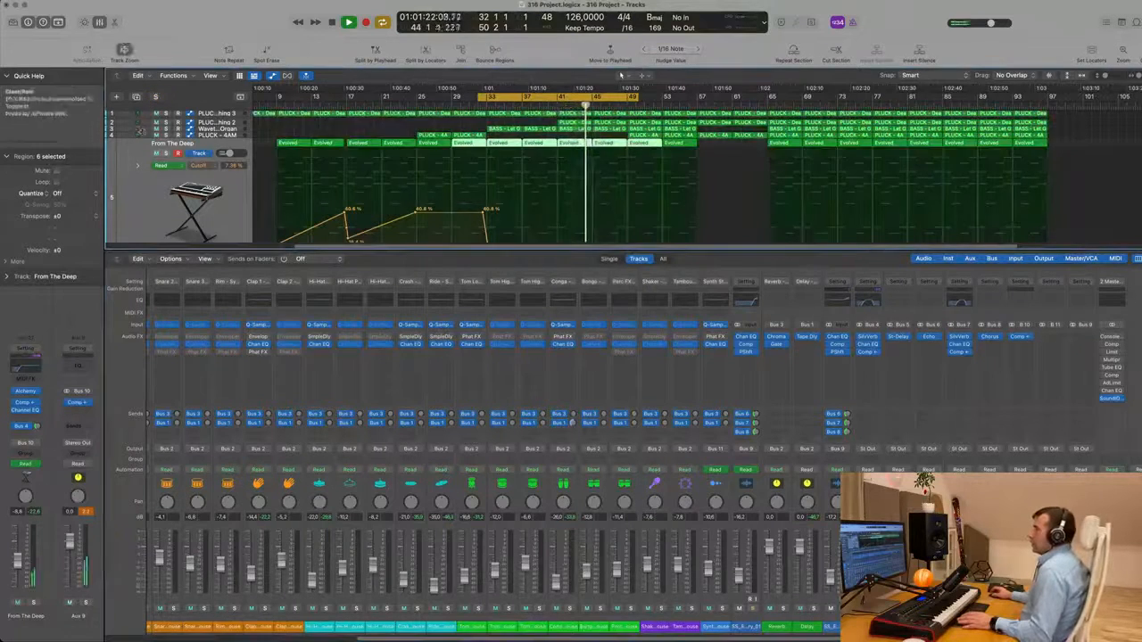
Step: Turn off auto gain on the Aux 9 compressor and set its threshold to about -29 dB while the loop plays
{"action": "left_click", "coordinate": [1022, 336]}
{"action": "left_click_drag", "start_coordinate": [661, 125], "coordinate": [810, 229]}
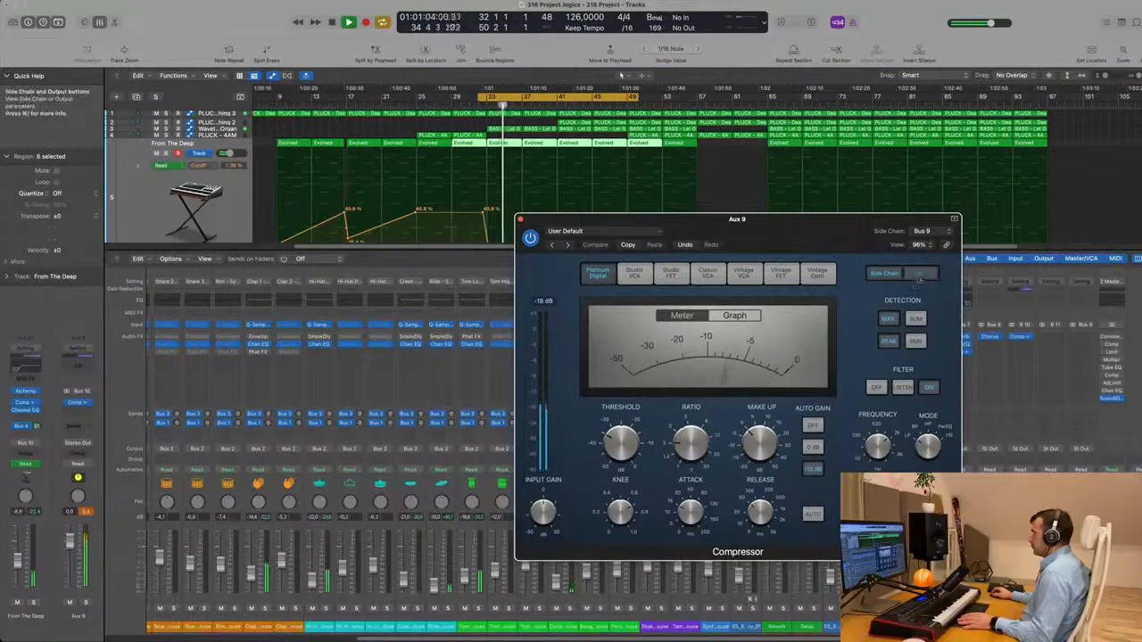
{"action": "left_click", "coordinate": [920, 274]}
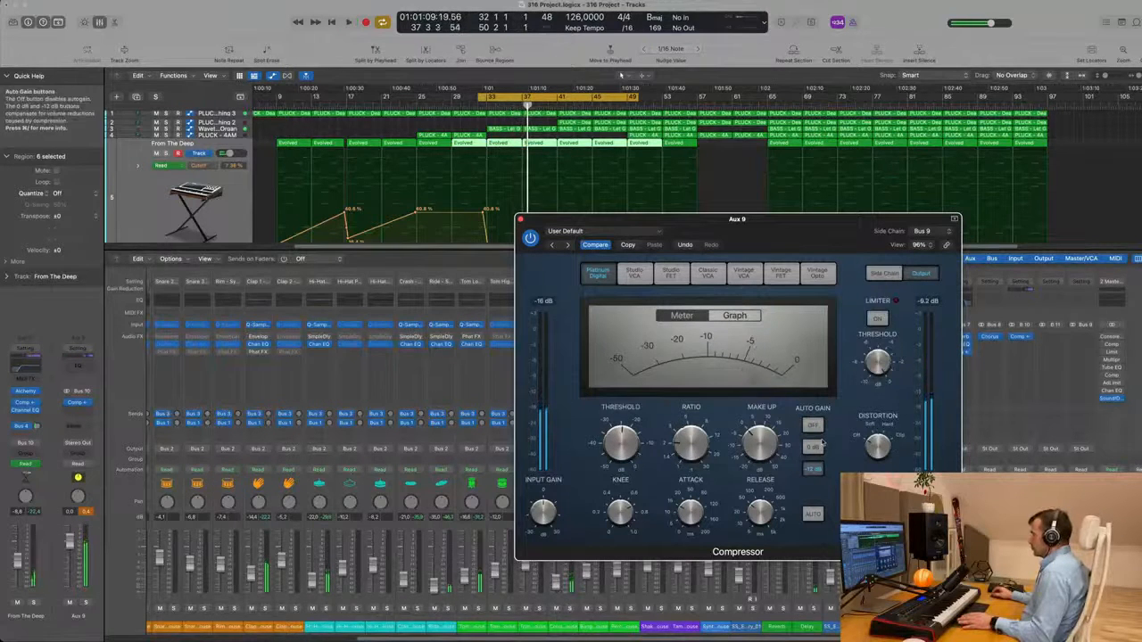
{"action": "key", "text": "space"}
{"action": "left_click_drag", "start_coordinate": [852, 234], "coordinate": [756, 259]}
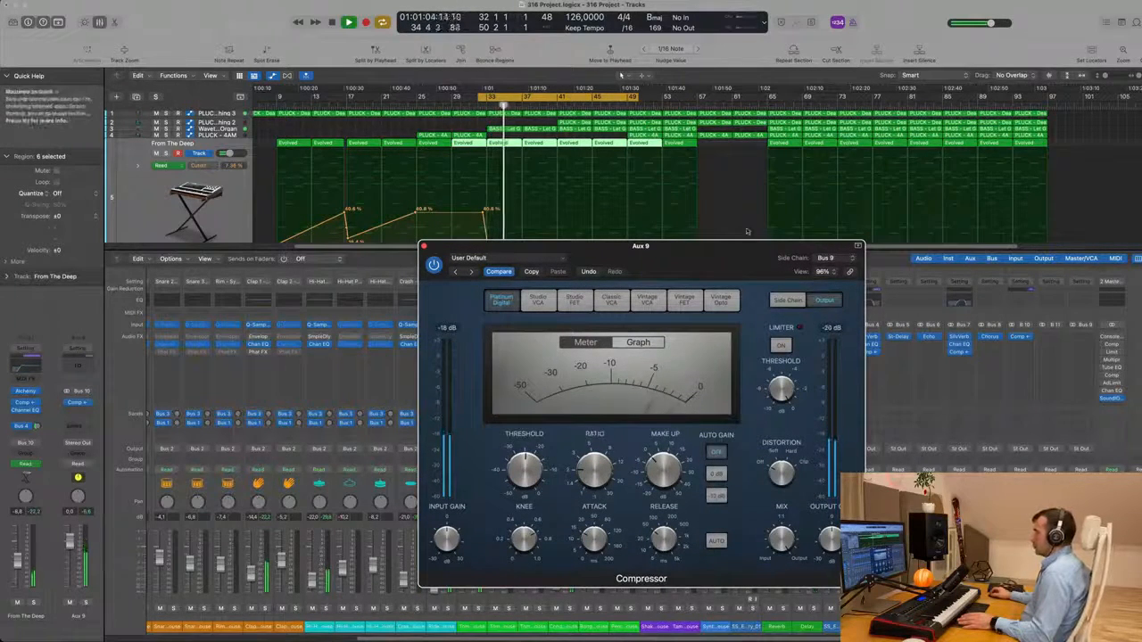
{"action": "left_click_drag", "start_coordinate": [719, 251], "coordinate": [797, 231]}
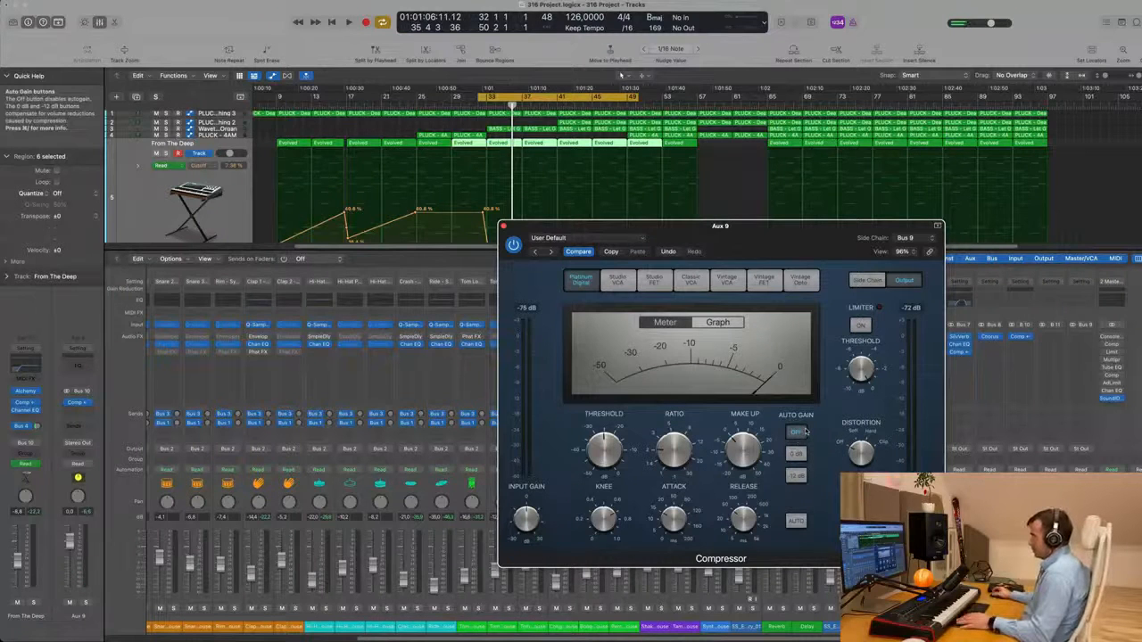
{"action": "key", "text": "space"}
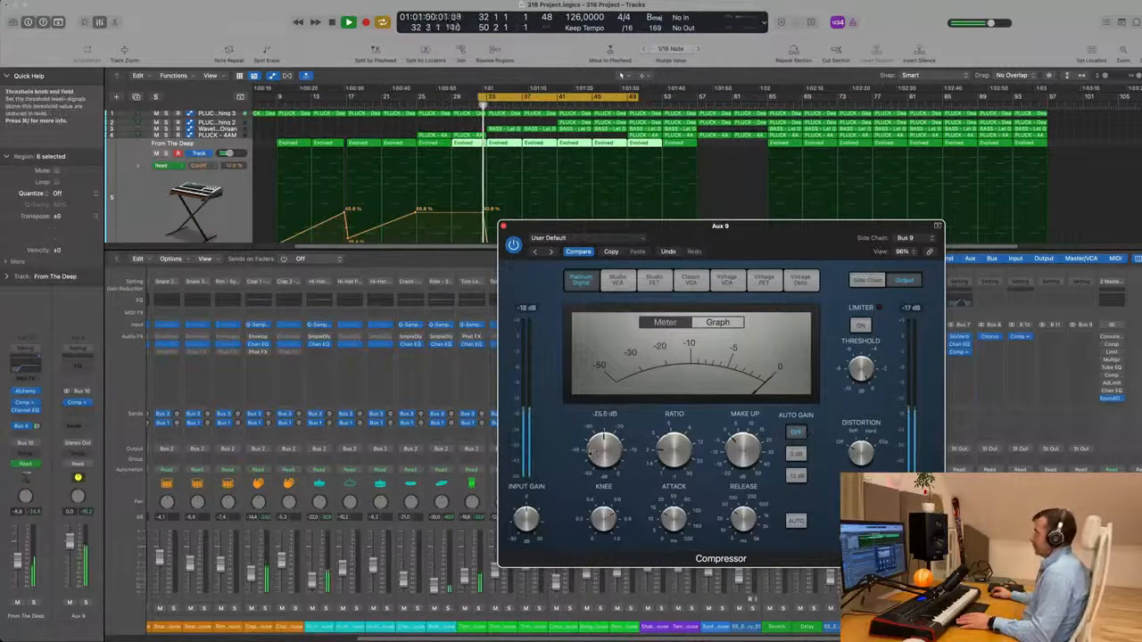
{"action": "left_click_drag", "start_coordinate": [602, 453], "coordinate": [602, 457]}
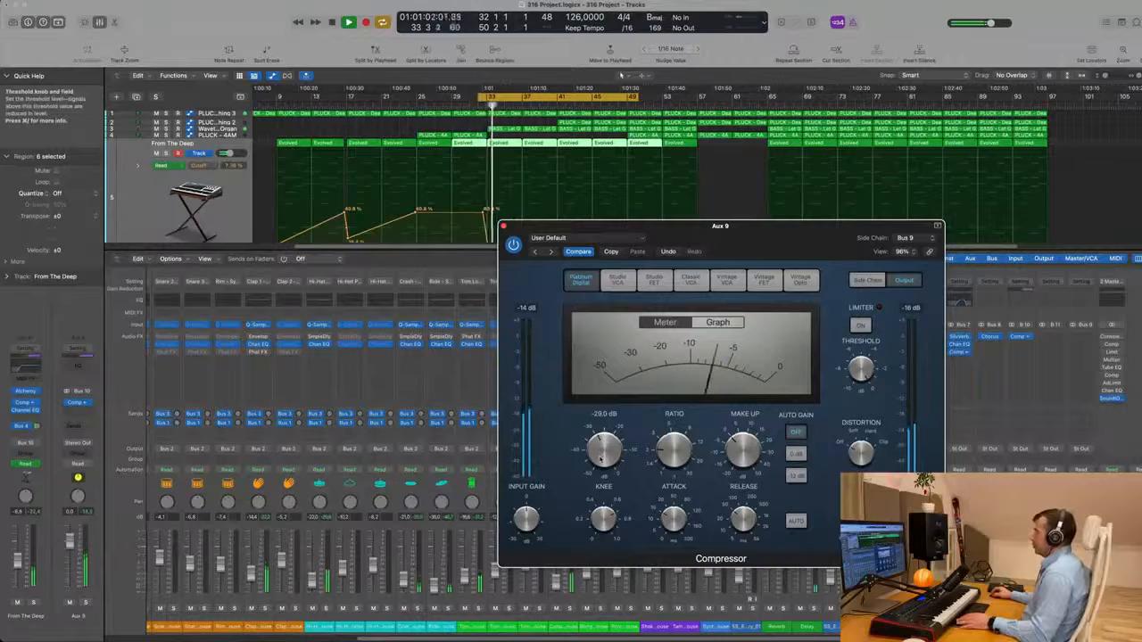
Step: Adjust the Aux 9 compressor's side-chain filter frequency while monitoring it in Listen mode, and set the filter back to On
{"action": "left_click", "coordinate": [868, 280]}
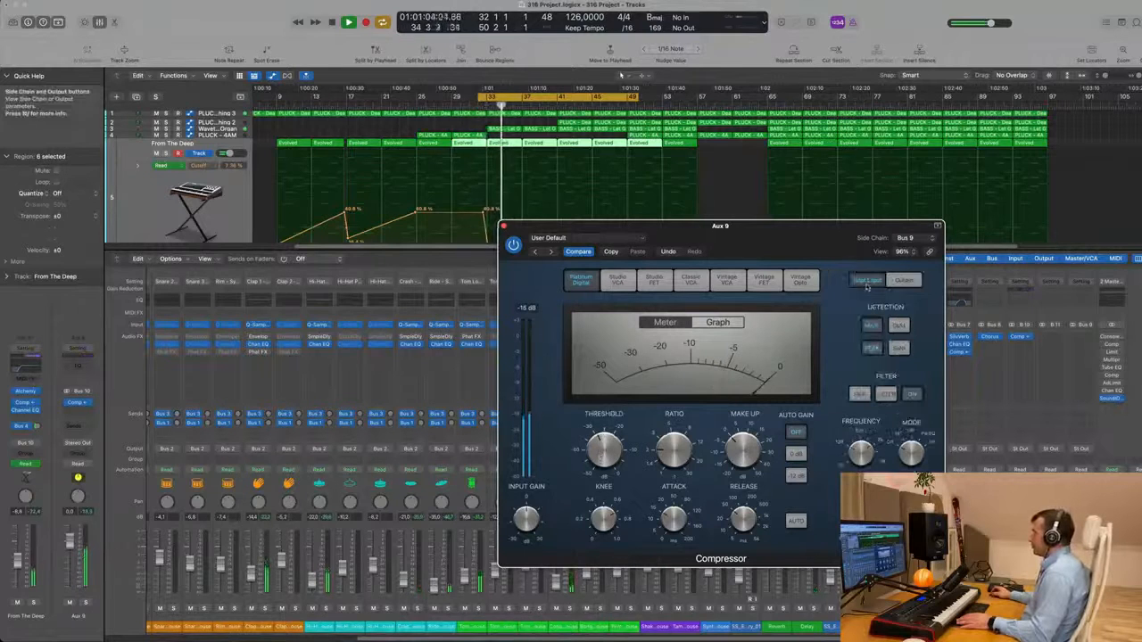
{"action": "mouse_move", "coordinate": [862, 456]}
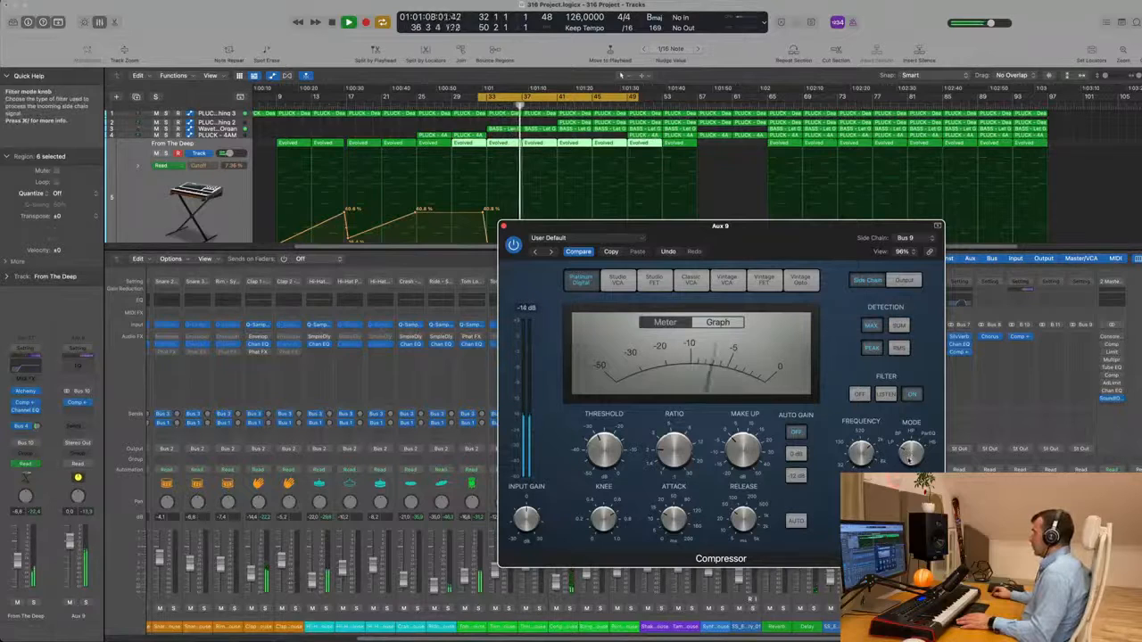
{"action": "left_click_drag", "start_coordinate": [862, 455], "coordinate": [862, 459]}
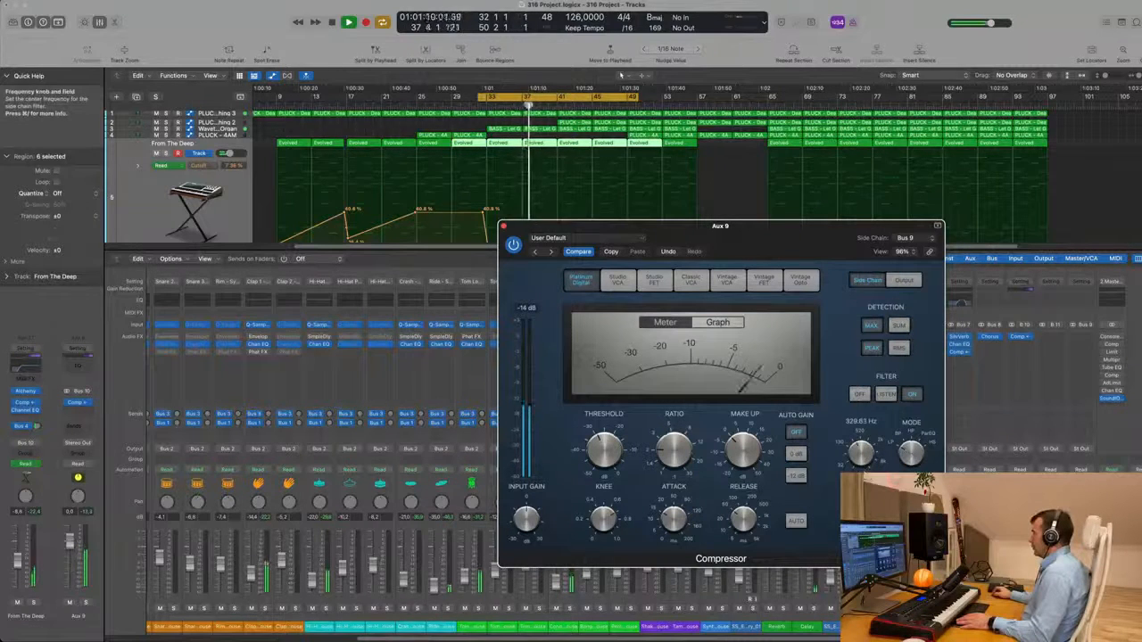
{"action": "left_click", "coordinate": [888, 399]}
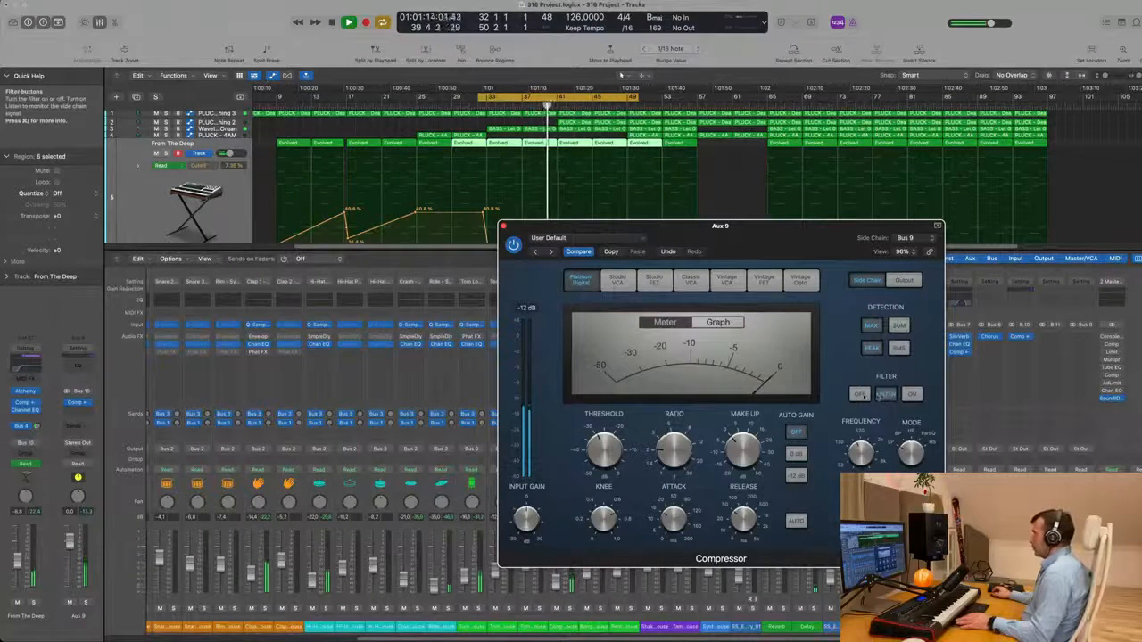
{"action": "left_click", "coordinate": [886, 395]}
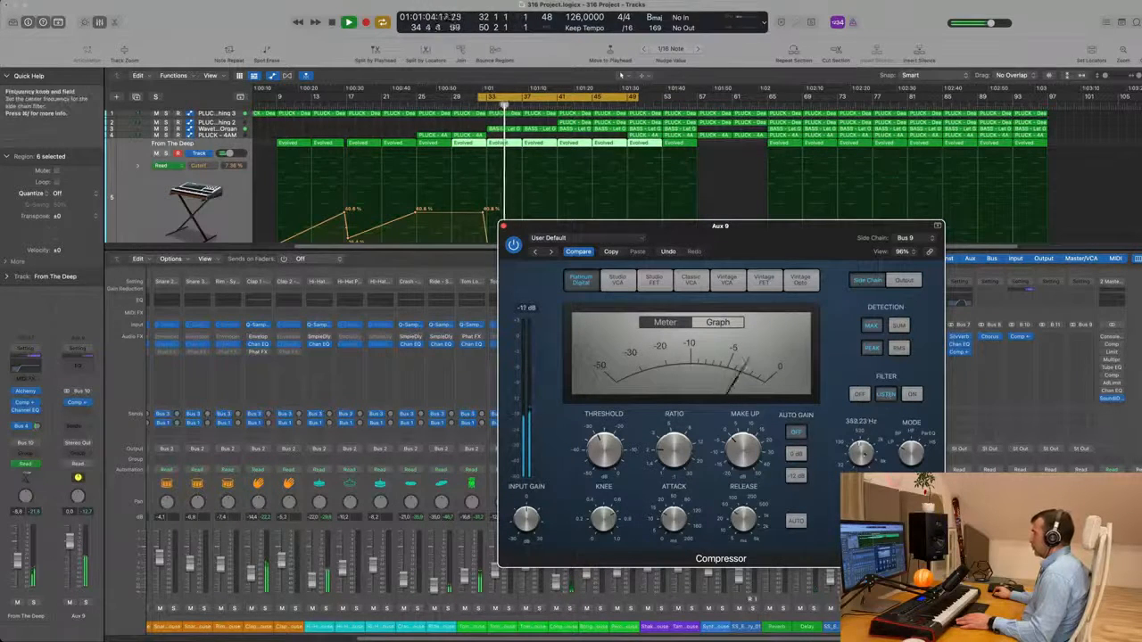
{"action": "mouse_move", "coordinate": [868, 444]}
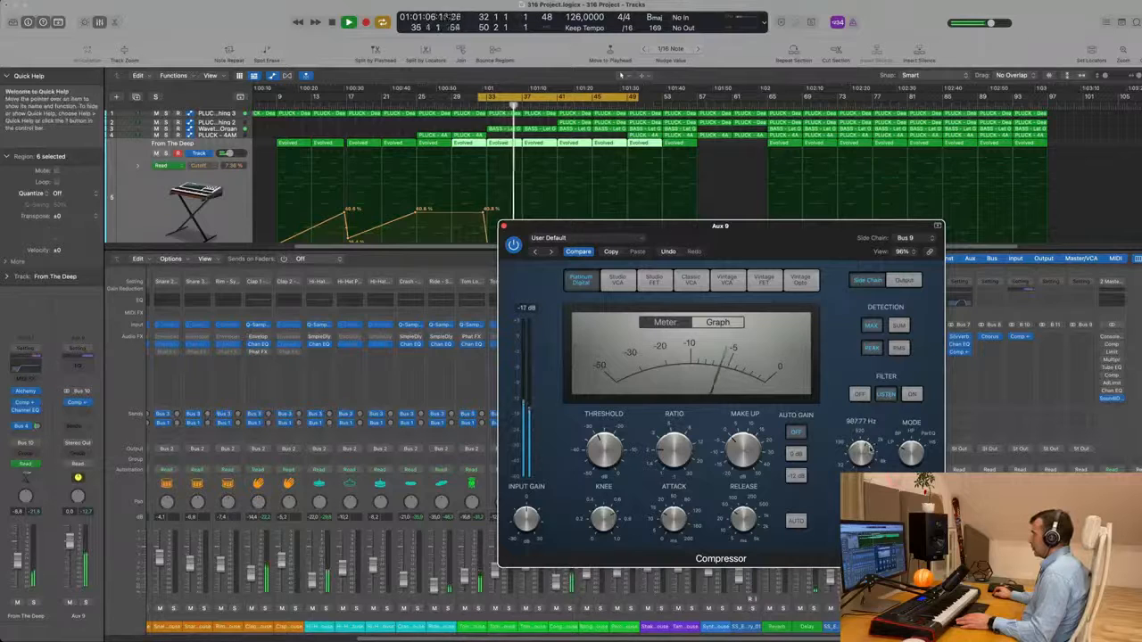
{"action": "left_click_drag", "start_coordinate": [862, 452], "coordinate": [862, 468]}
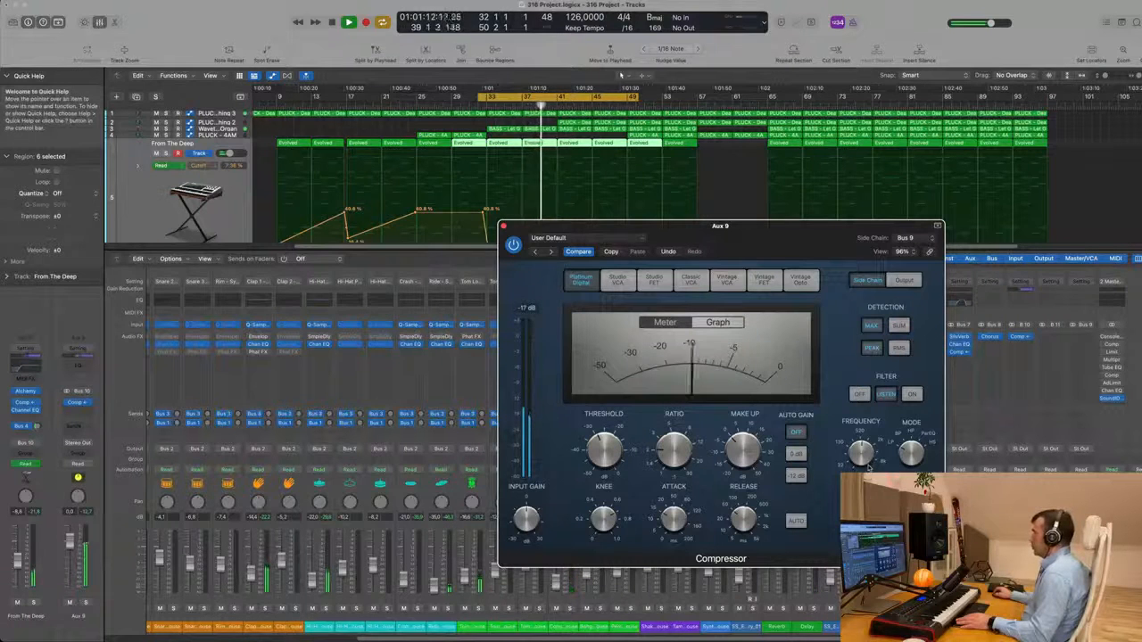
{"action": "left_click_drag", "start_coordinate": [870, 462], "coordinate": [860, 346]}
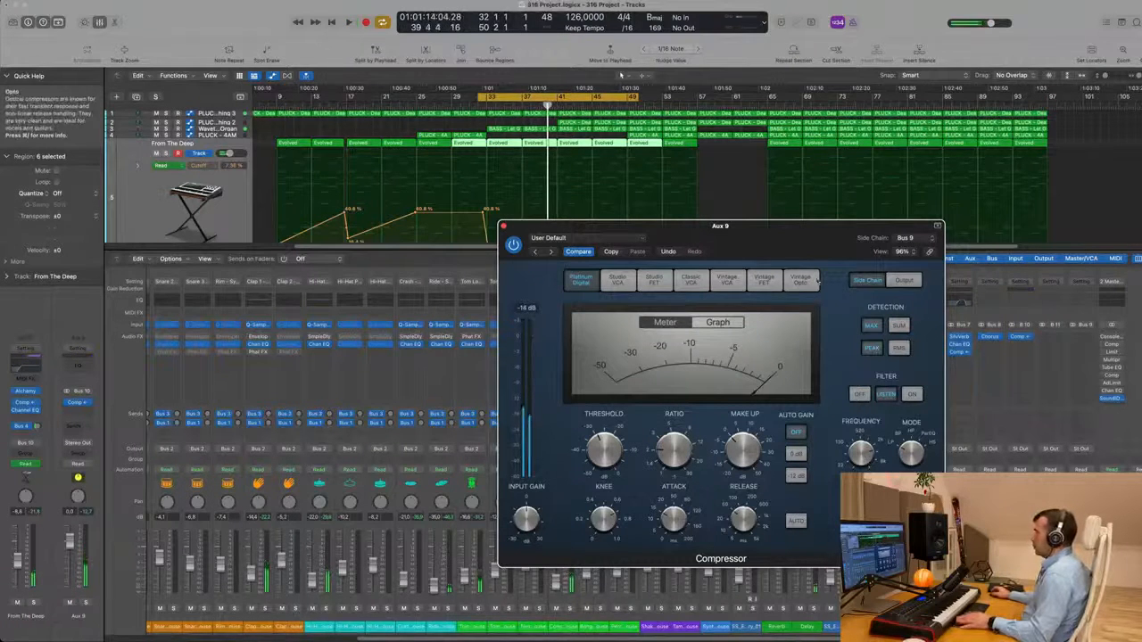
{"action": "left_click", "coordinate": [902, 396]}
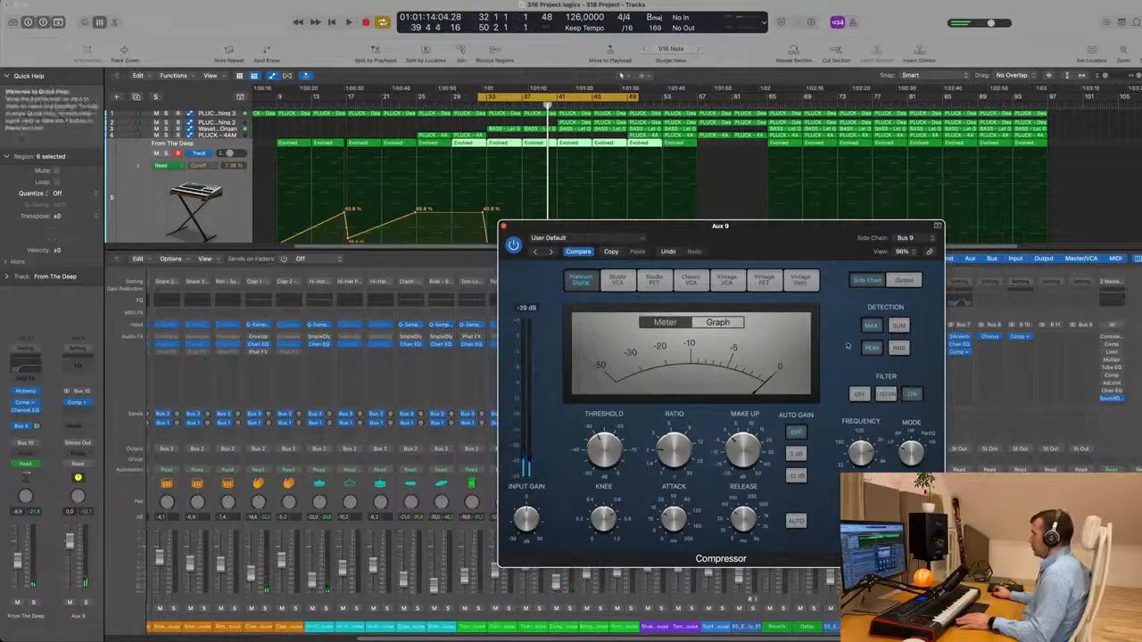
Step: Replay the loop to review the Aux 9 compressor's attack and release, and bypass the compressor for comparison
{"action": "mouse_move", "coordinate": [775, 235]}
{"action": "left_mouse_down"}
{"action": "mouse_move", "coordinate": [835, 226]}
{"action": "mouse_move", "coordinate": [791, 229]}
{"action": "left_mouse_up"}
{"action": "mouse_move", "coordinate": [764, 521]}
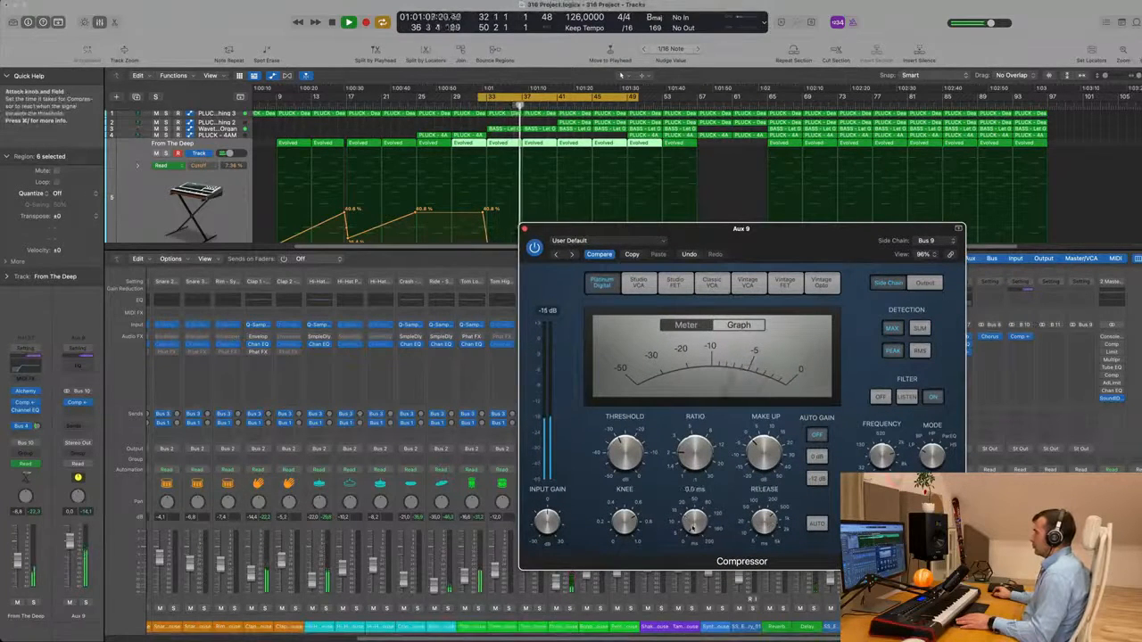
{"action": "left_click_drag", "start_coordinate": [788, 237], "coordinate": [785, 176]}
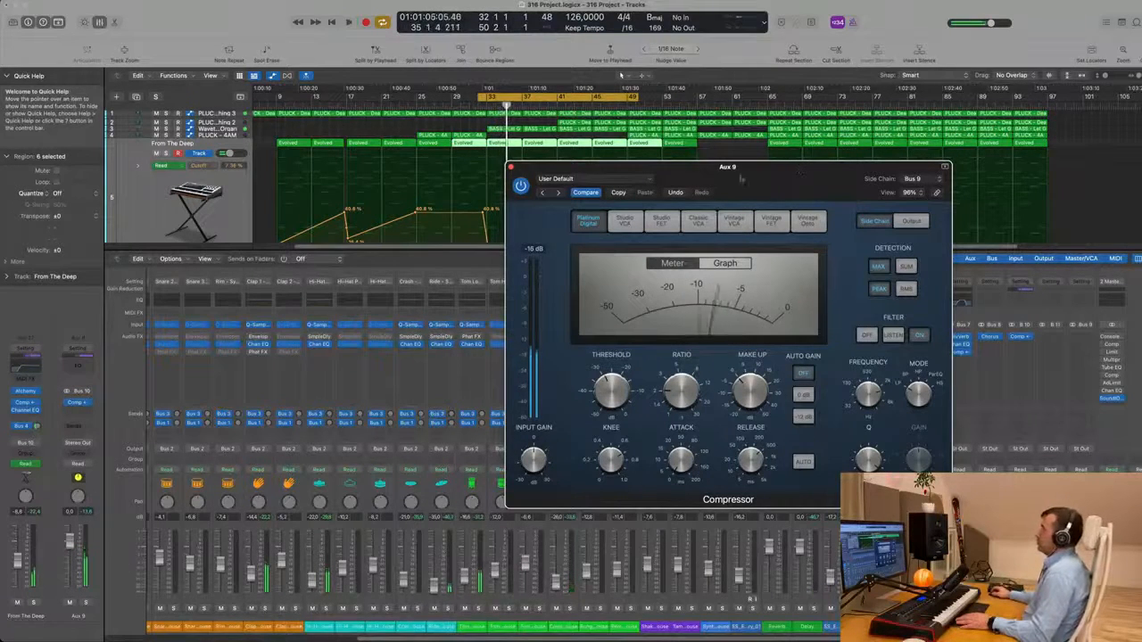
{"action": "left_click_drag", "start_coordinate": [772, 174], "coordinate": [766, 212]}
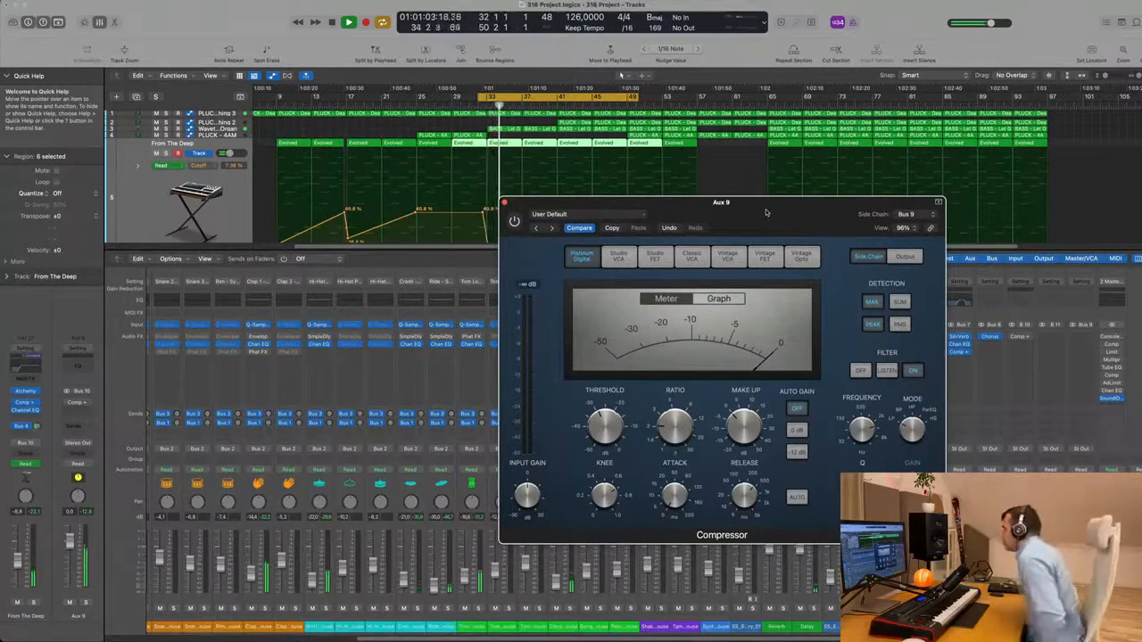
Step: Turn the Aux 9 compressor back on while the loop keeps playing
{"action": "left_click_drag", "start_coordinate": [765, 212], "coordinate": [748, 215]}
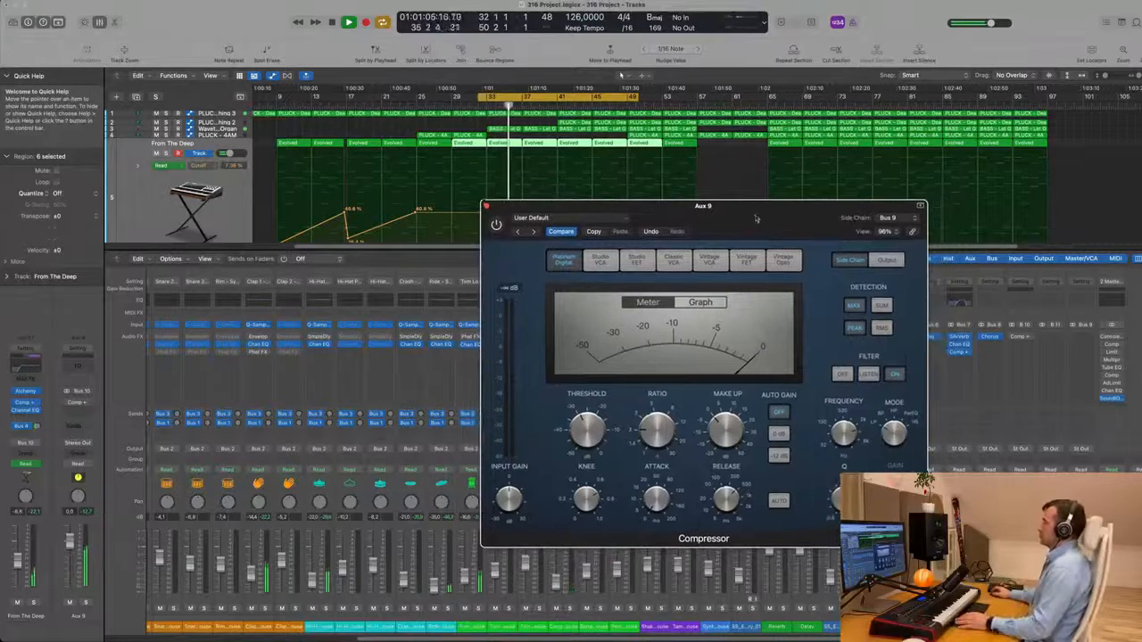
{"action": "left_click", "coordinate": [497, 223]}
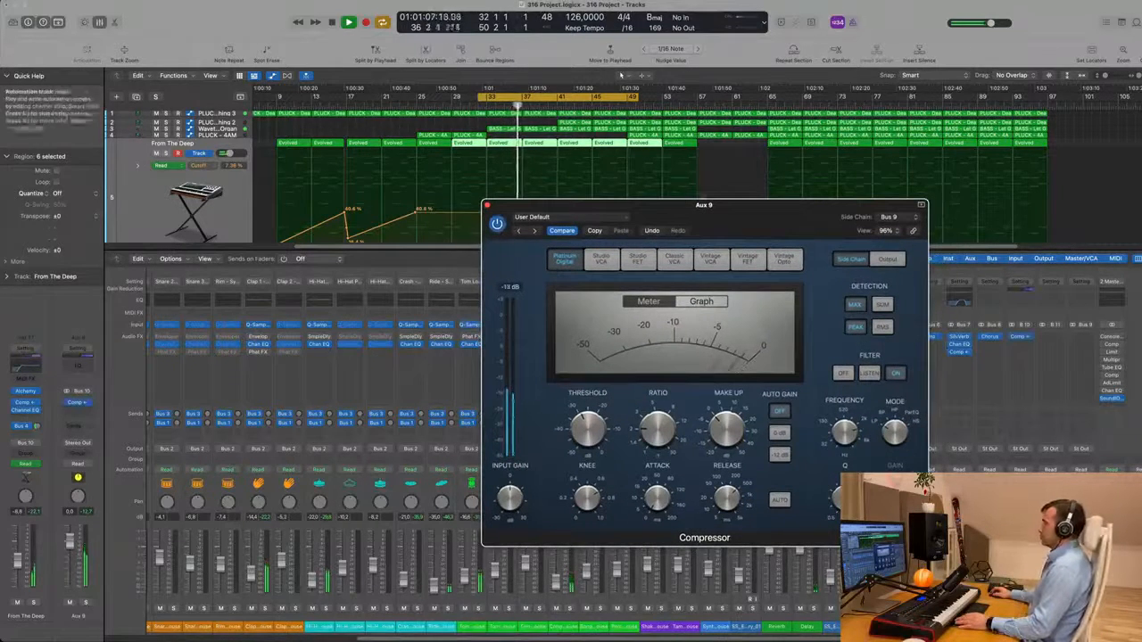
{"action": "left_click_drag", "start_coordinate": [746, 205], "coordinate": [694, 169]}
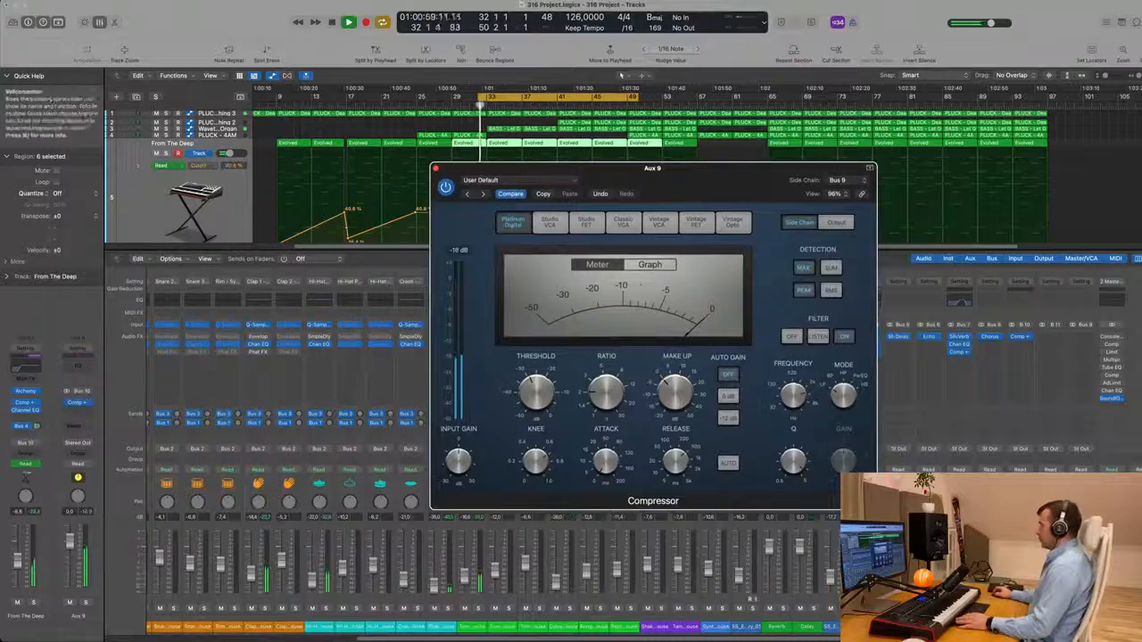
Step: Solo the Aux 9 synth bus to hear its ducking against the muted vocal track, and clear the solo
{"action": "left_click", "coordinate": [85, 602]}
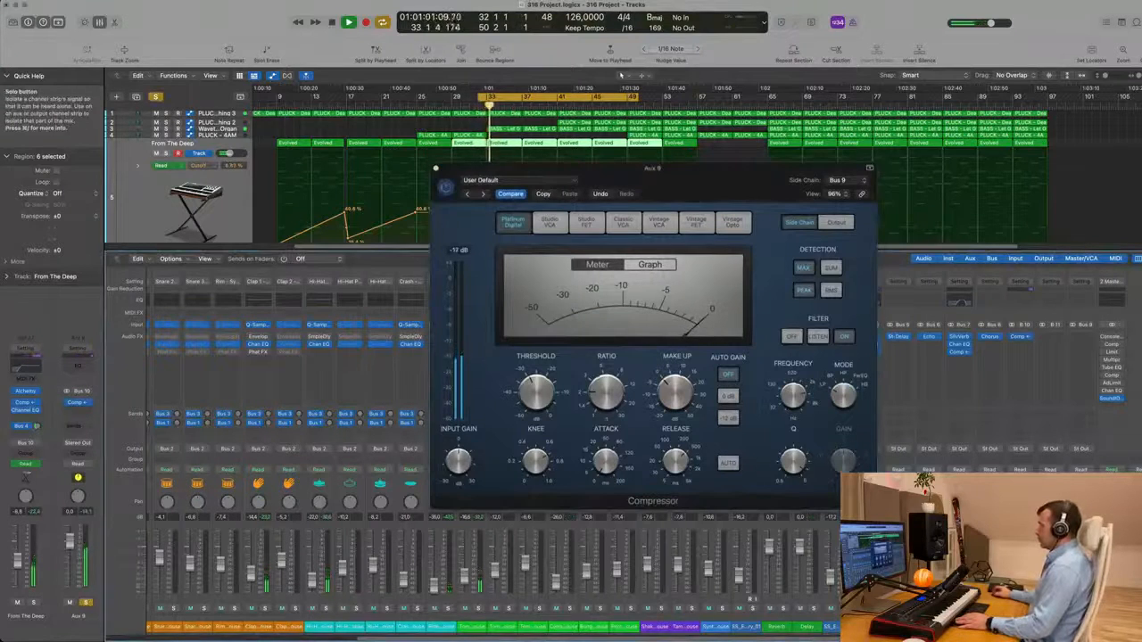
{"action": "left_click_drag", "start_coordinate": [700, 175], "coordinate": [777, 186]}
{"action": "scroll", "coordinate": [374, 162], "scroll_direction": "down", "scroll_amount": 10}
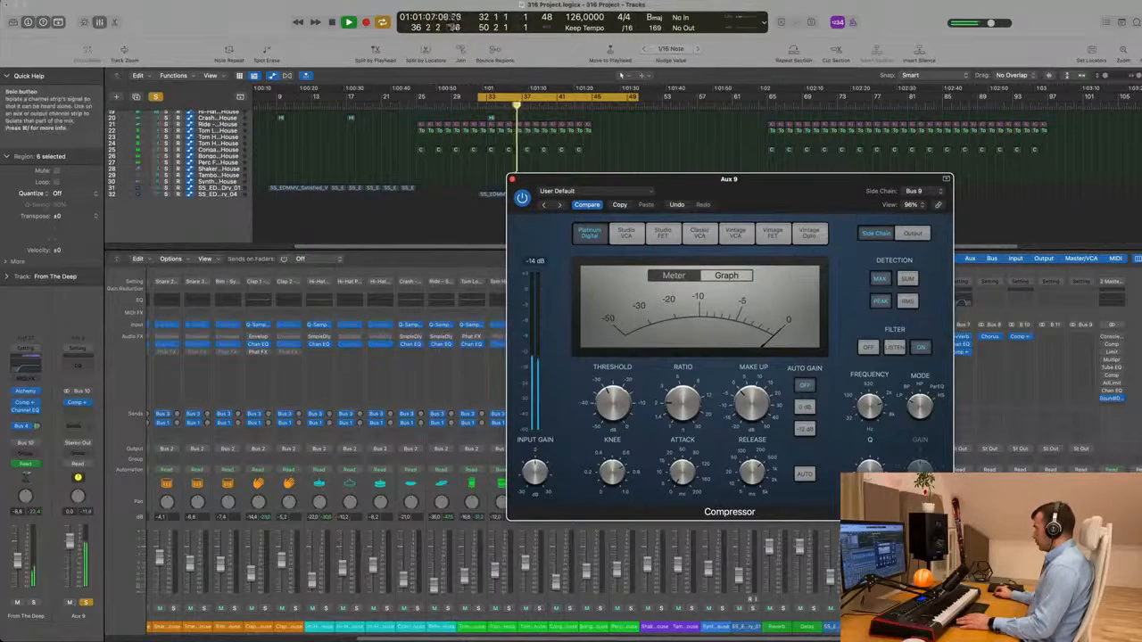
{"action": "left_click", "coordinate": [622, 75]}
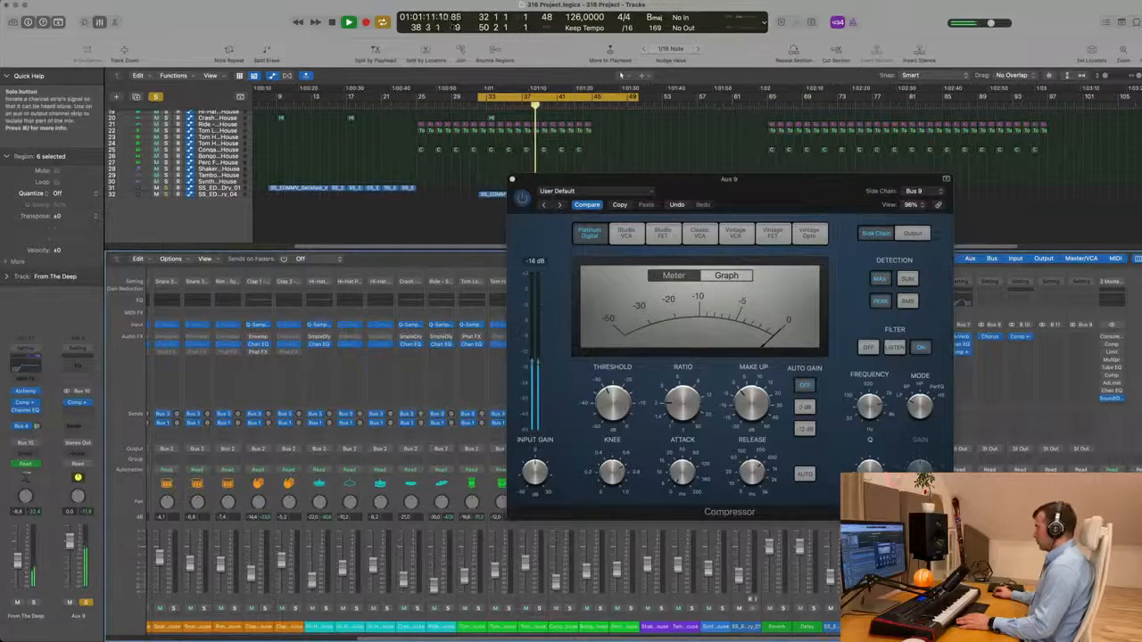
{"action": "left_click_drag", "start_coordinate": [801, 185], "coordinate": [548, 144]}
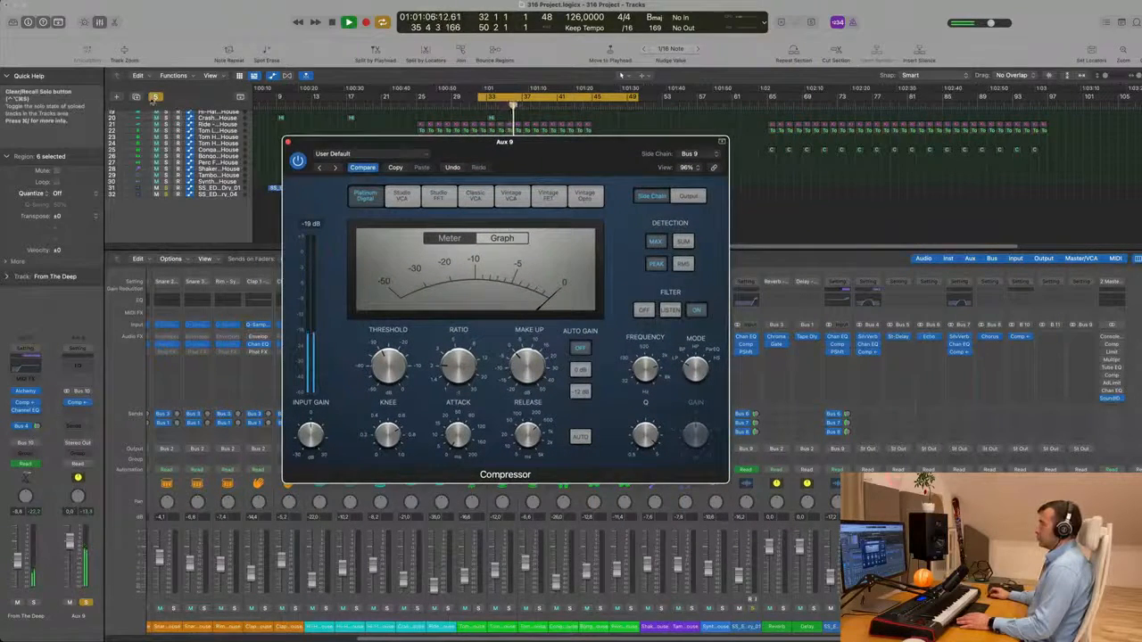
{"action": "left_click_drag", "start_coordinate": [557, 147], "coordinate": [645, 161]}
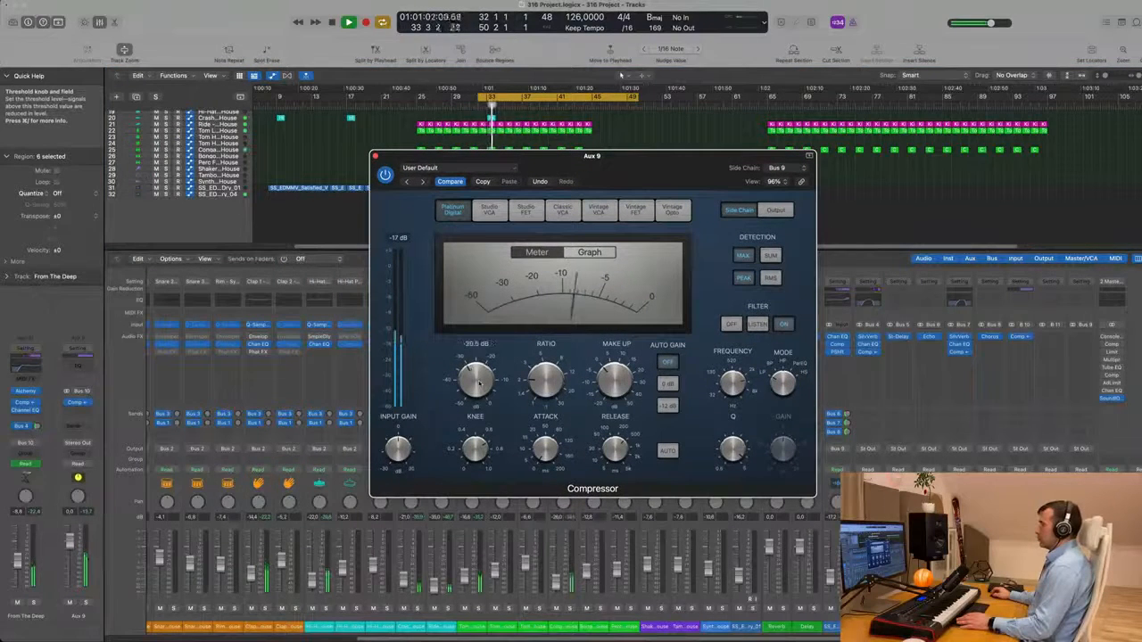
Step: Compare RMS with Peak detection on the Aux 9 compressor, return to Peak, and show its output settings
{"action": "left_click", "coordinate": [770, 278]}
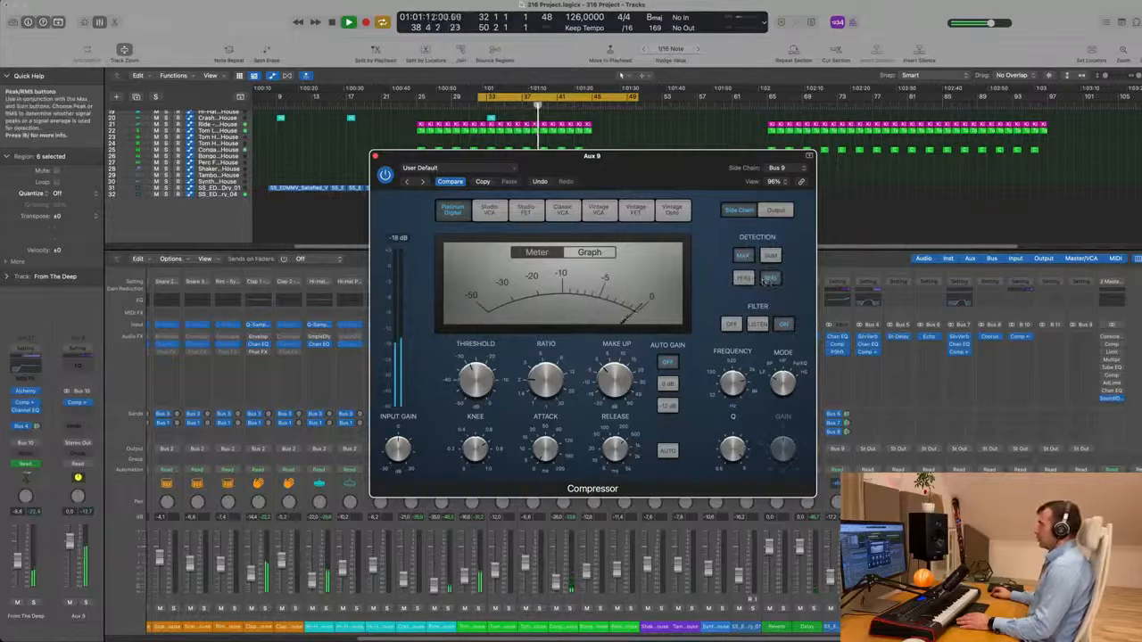
{"action": "left_click", "coordinate": [744, 278]}
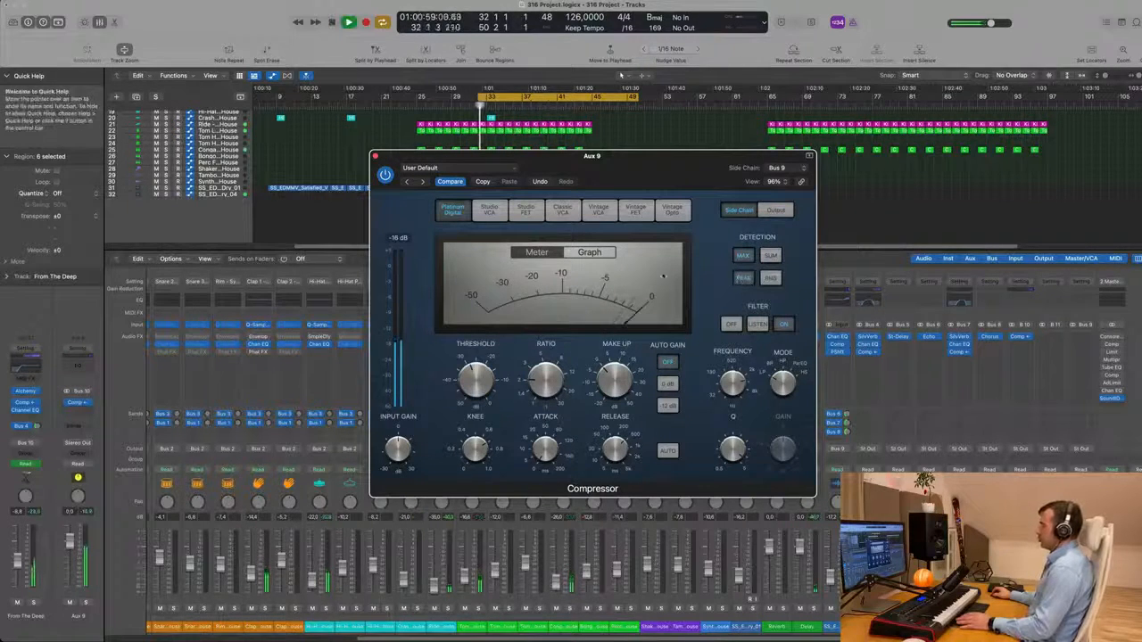
{"action": "left_click_drag", "start_coordinate": [686, 167], "coordinate": [725, 172]}
{"action": "left_click", "coordinate": [816, 216]}
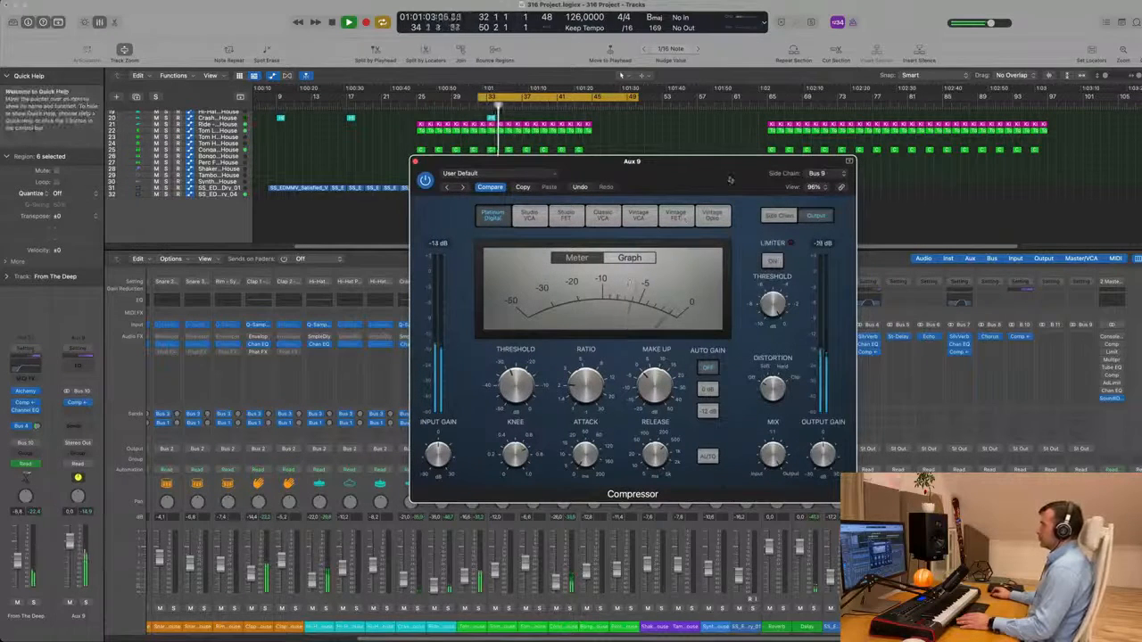
{"action": "left_click_drag", "start_coordinate": [706, 178], "coordinate": [753, 183]}
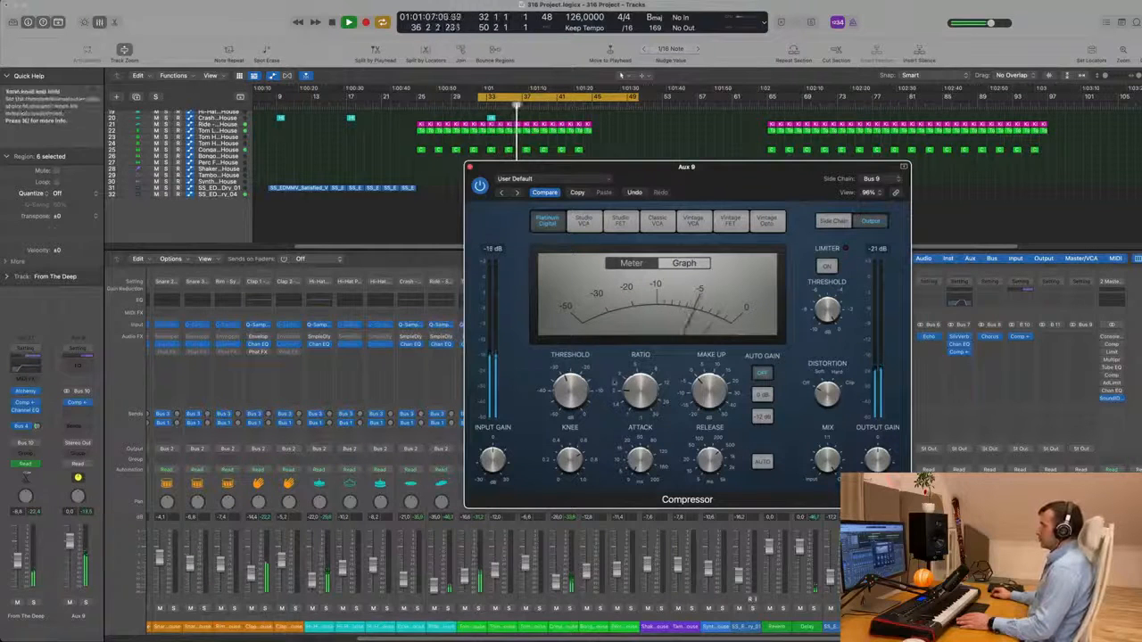
Step: Sweep the Aux 9 compressor's threshold during loop playback and set it to about -27.5 dB
{"action": "left_click", "coordinate": [565, 392]}
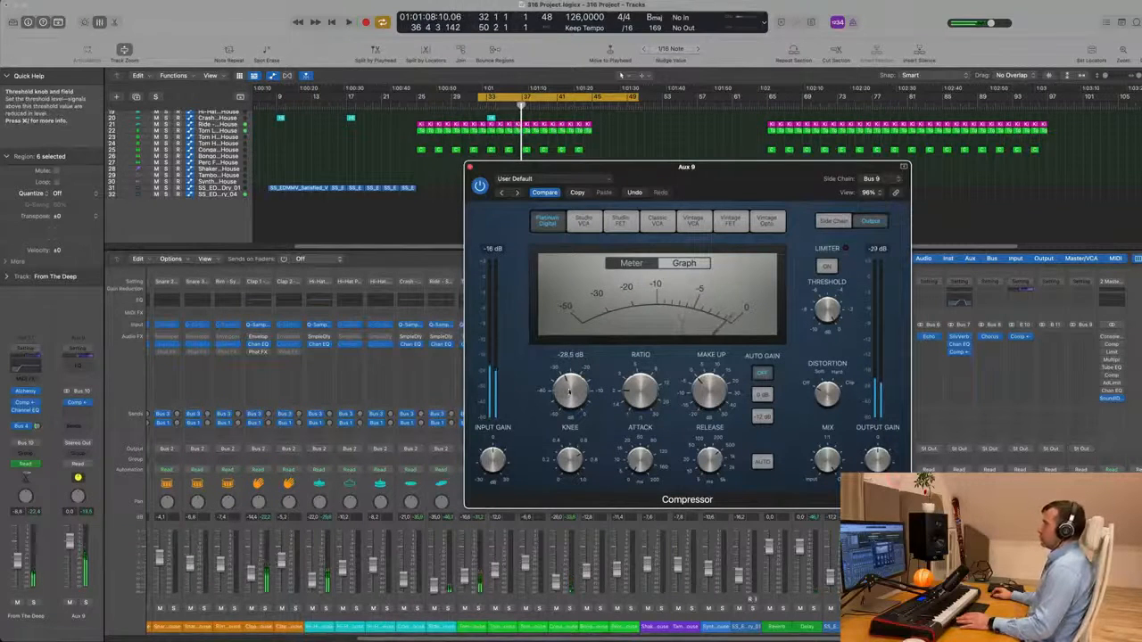
{"action": "left_click_drag", "start_coordinate": [570, 391], "coordinate": [570, 420]}
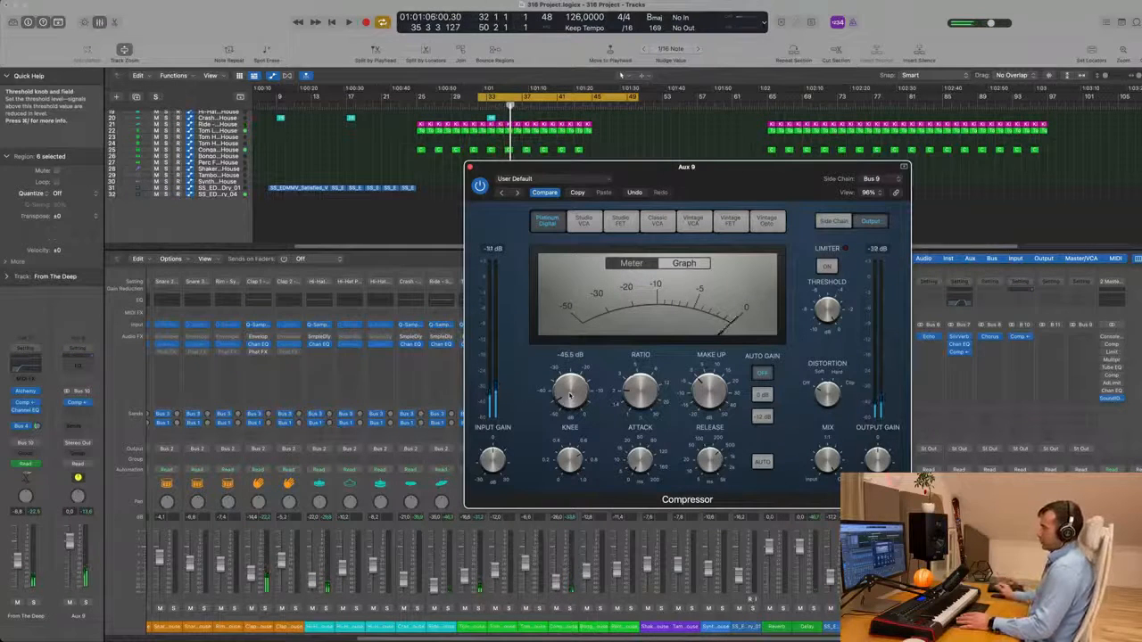
{"action": "key", "text": "space"}
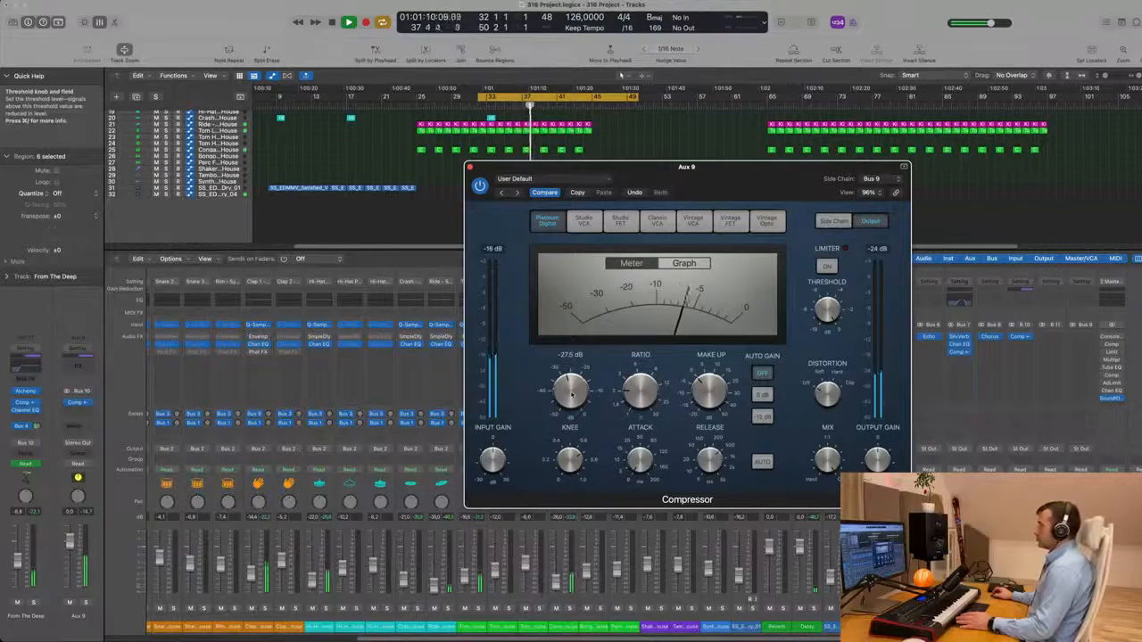
Step: Close the Aux 9 compressor and hide the mixer to show the full arrangement
{"action": "left_click_drag", "start_coordinate": [468, 166], "coordinate": [459, 171]}
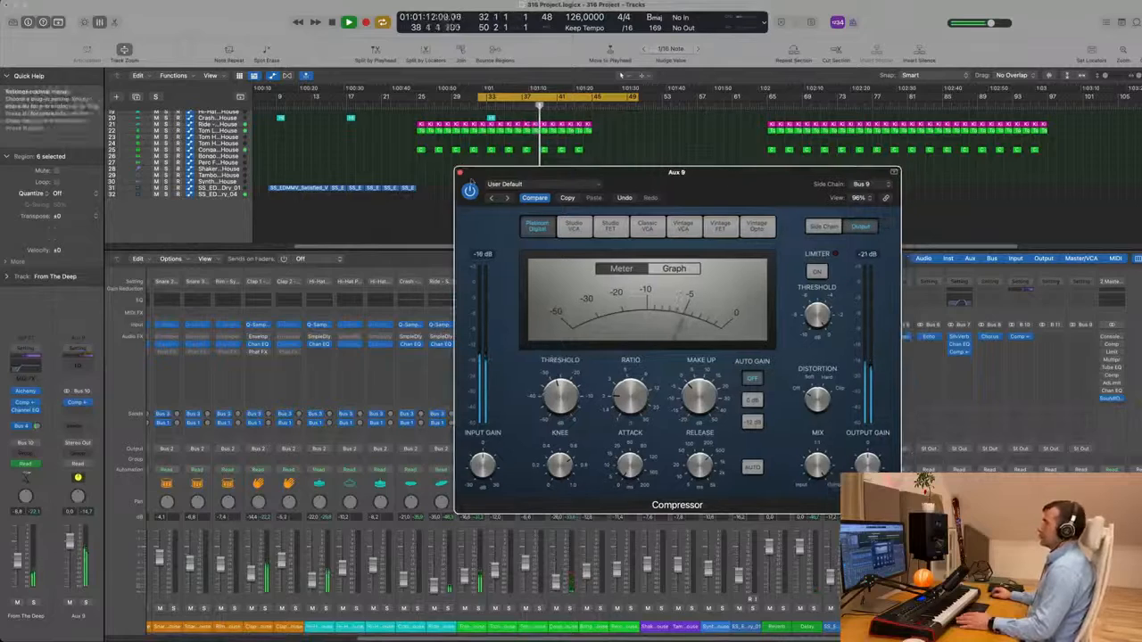
{"action": "left_click", "coordinate": [460, 172]}
{"action": "key", "text": "x"}
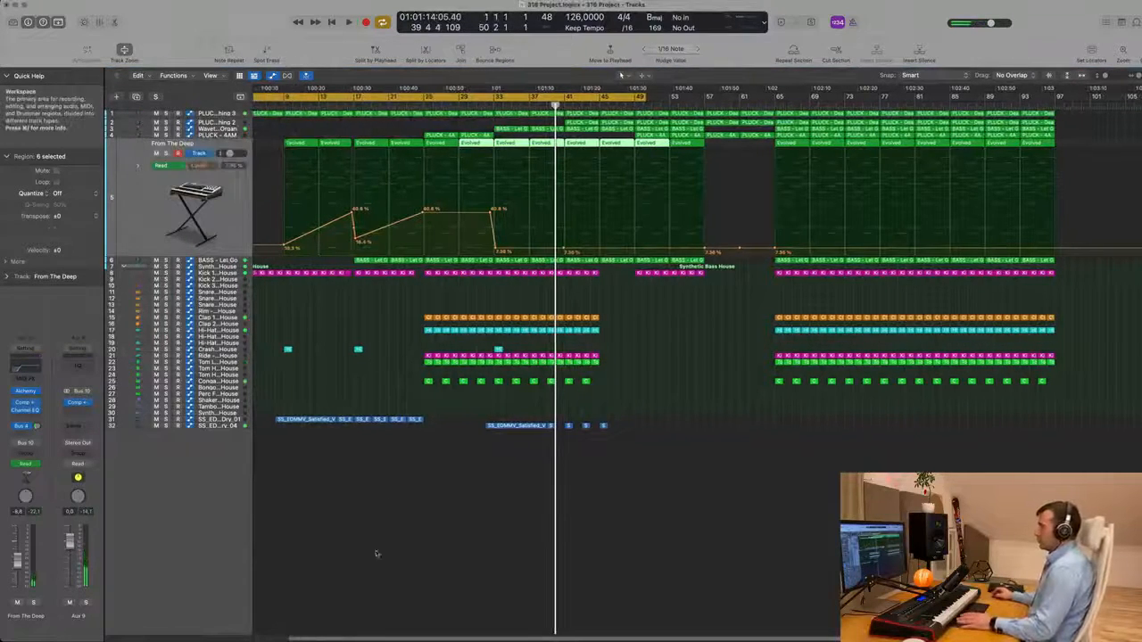
Step: Move the cycle range's start to bar 8 and play the arrangement from there
{"action": "key", "text": "Return"}
{"action": "key", "text": "space"}
{"action": "scroll", "coordinate": [379, 600], "scroll_direction": "down", "scroll_amount": 5}
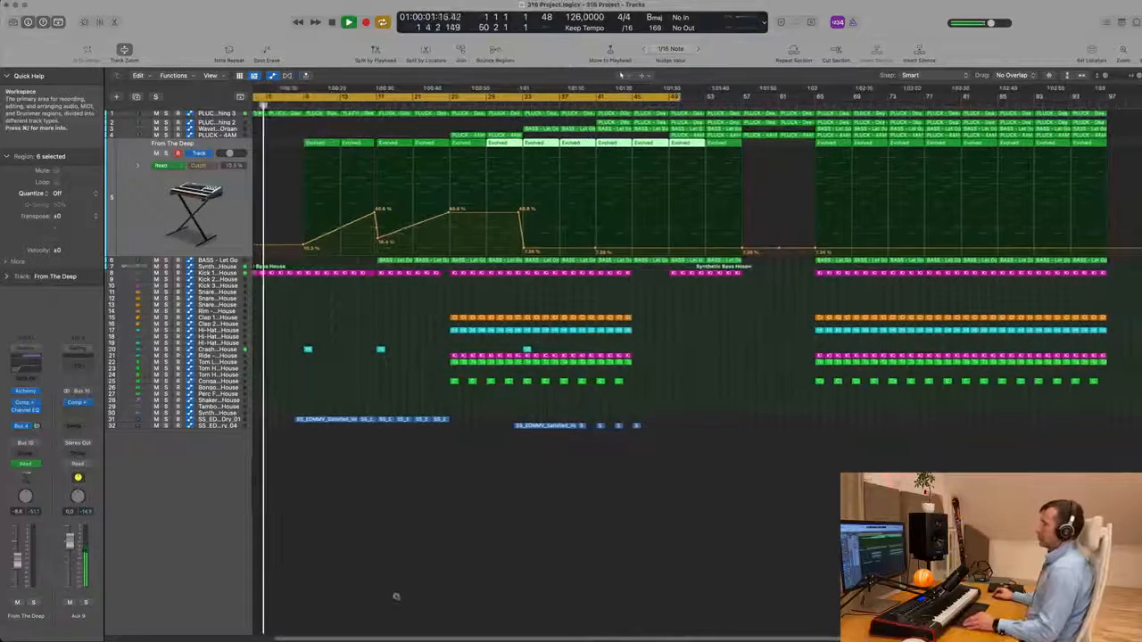
{"action": "key", "text": "space"}
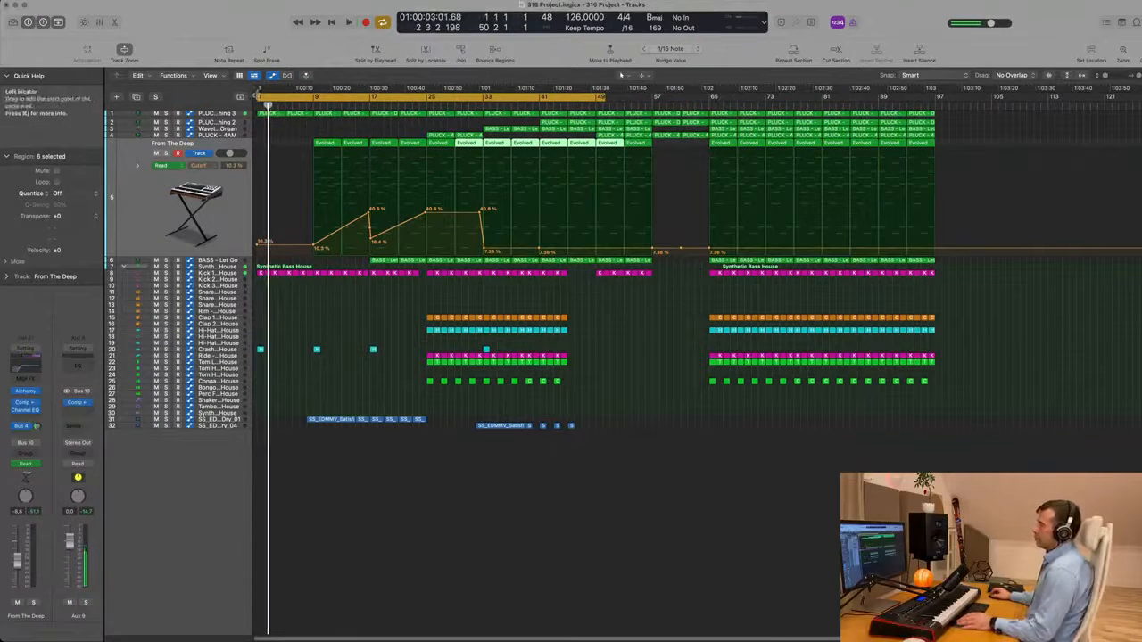
{"action": "left_click_drag", "start_coordinate": [260, 96], "coordinate": [314, 96]}
{"action": "key", "text": "space"}
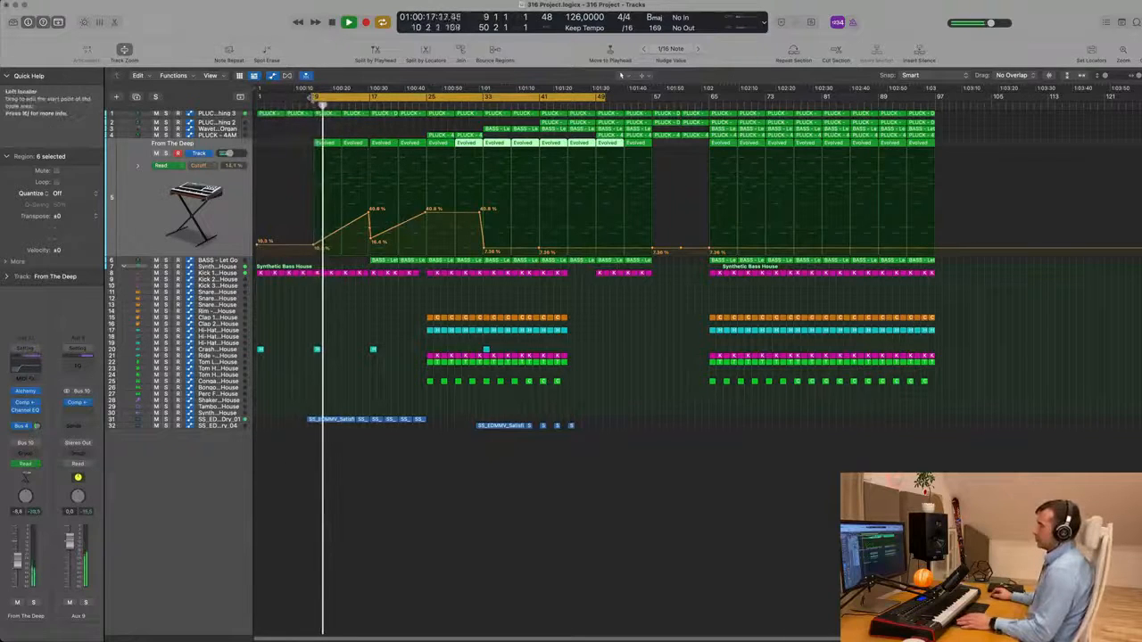
{"action": "left_click_drag", "start_coordinate": [314, 96], "coordinate": [306, 99]}
{"action": "key", "text": "space"}
{"action": "key", "text": "space"}
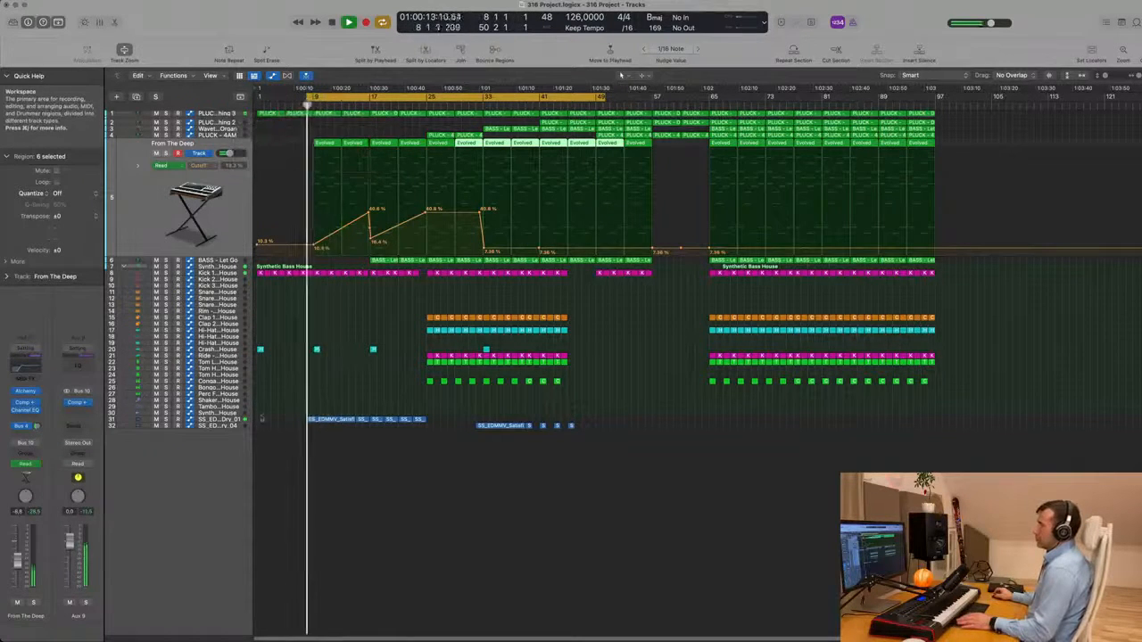
Step: Select the first Satisfied vocal track, track 31, to enlarge it and show its low-cut automation
{"action": "left_click", "coordinate": [235, 419]}
{"action": "left_click", "coordinate": [367, 286]}
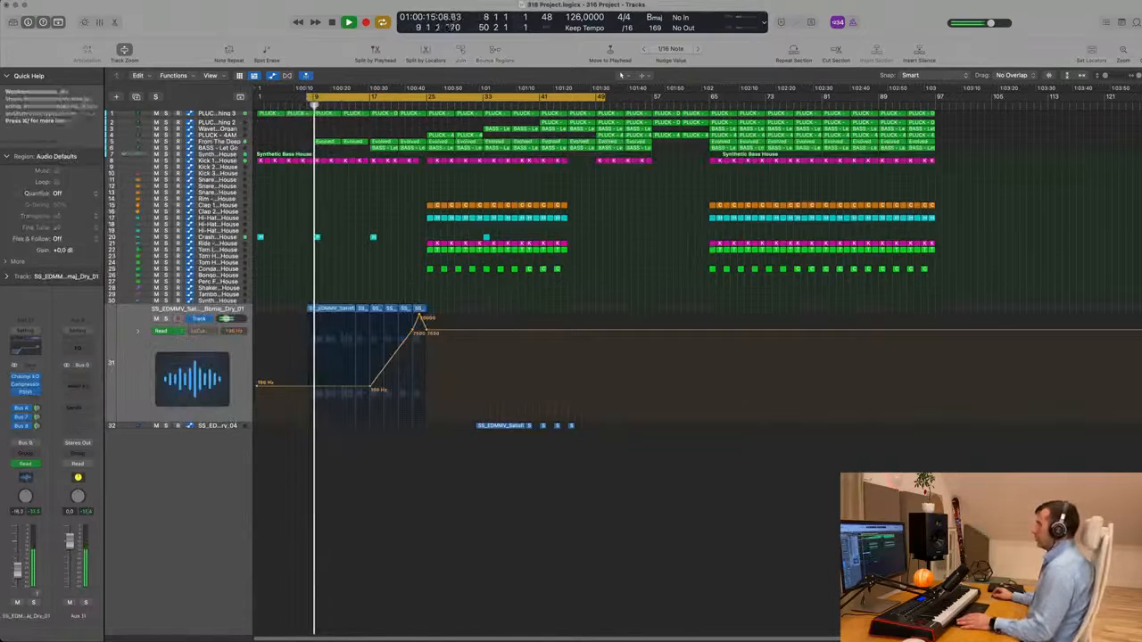
{"action": "left_click", "coordinate": [875, 2]}
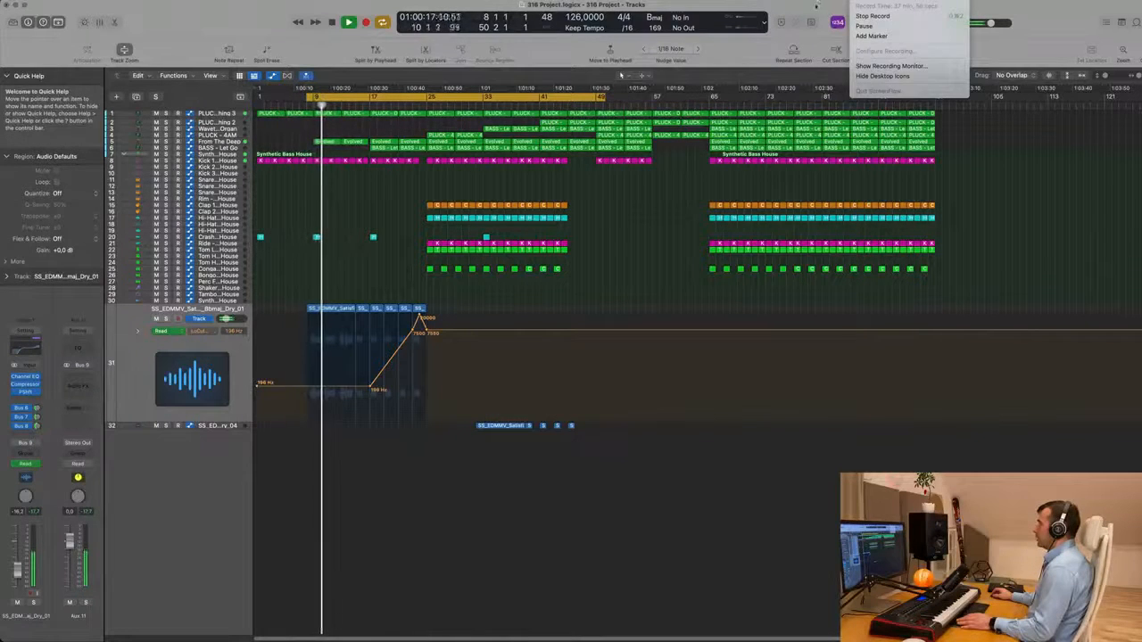
{"action": "left_click", "coordinate": [792, 7]}
Step: Examine the Satisfied vocal regions and their rising low-cut automation up to bar 25 while the section plays
{"action": "key", "text": "super+Right"}
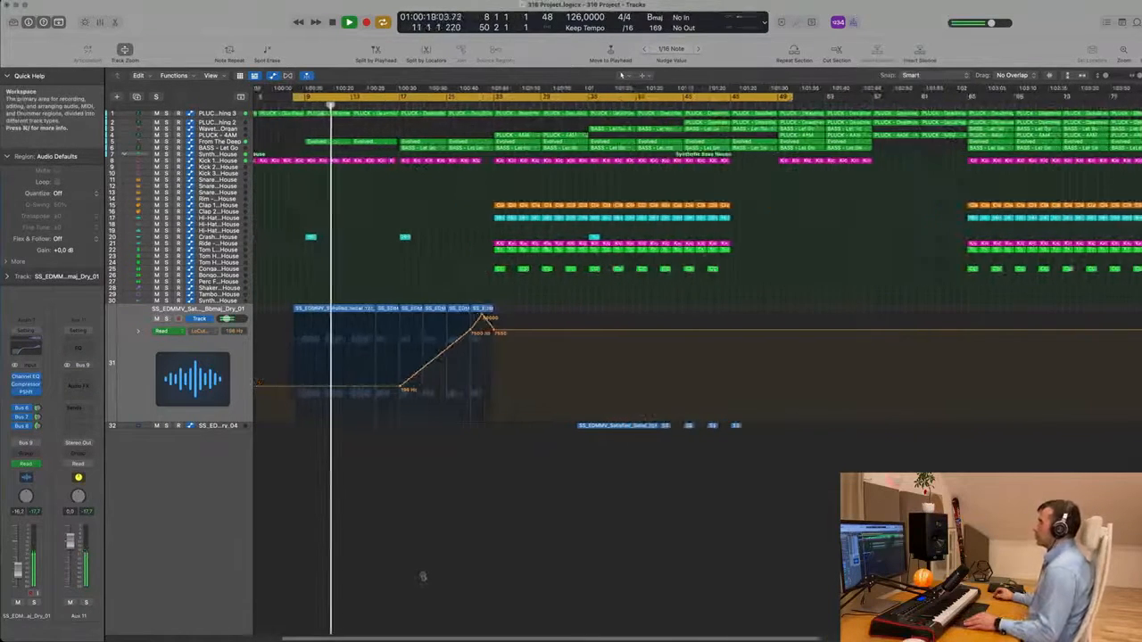
{"action": "key", "text": "super+Right"}
{"action": "key", "text": "super+Right"}
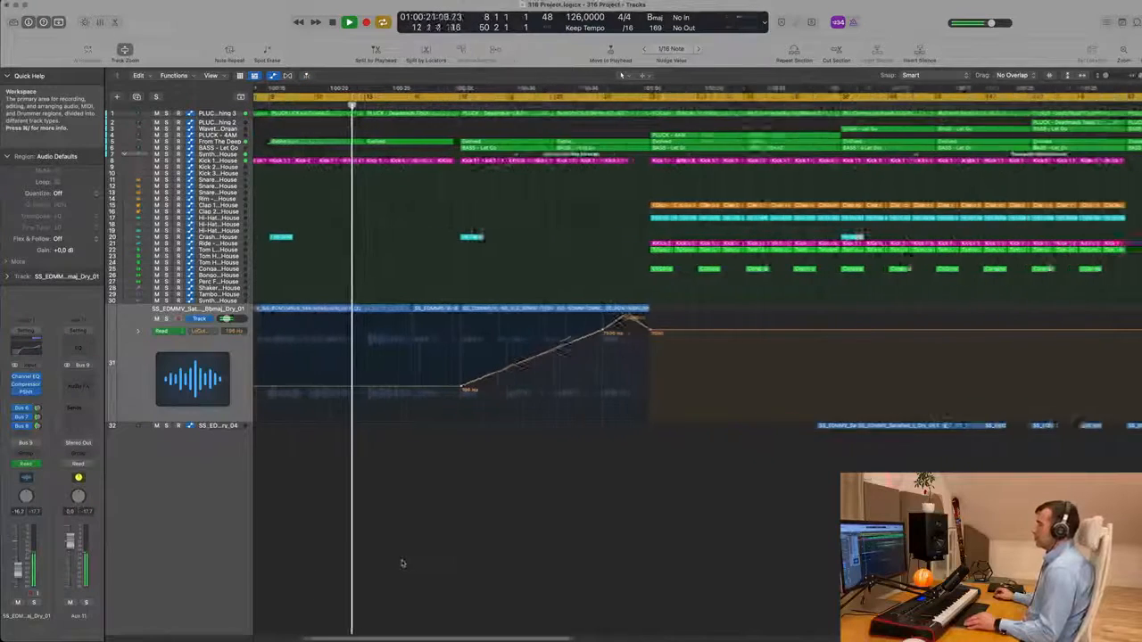
{"action": "key", "text": "super+Left"}
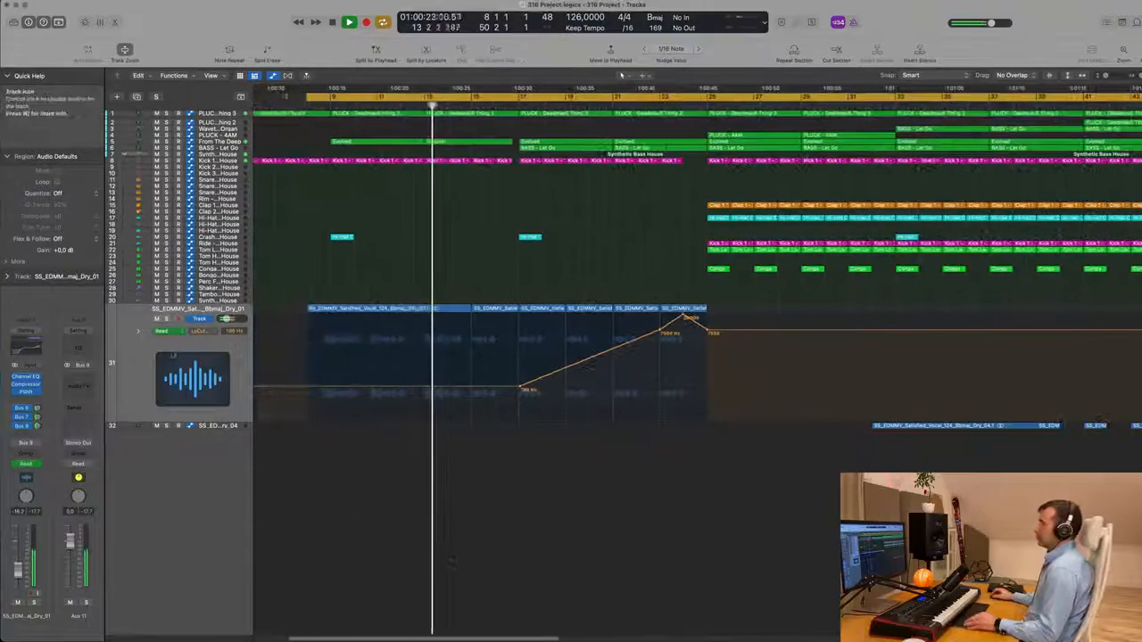
{"action": "key", "text": "super+Left"}
{"action": "key", "text": "super+Left"}
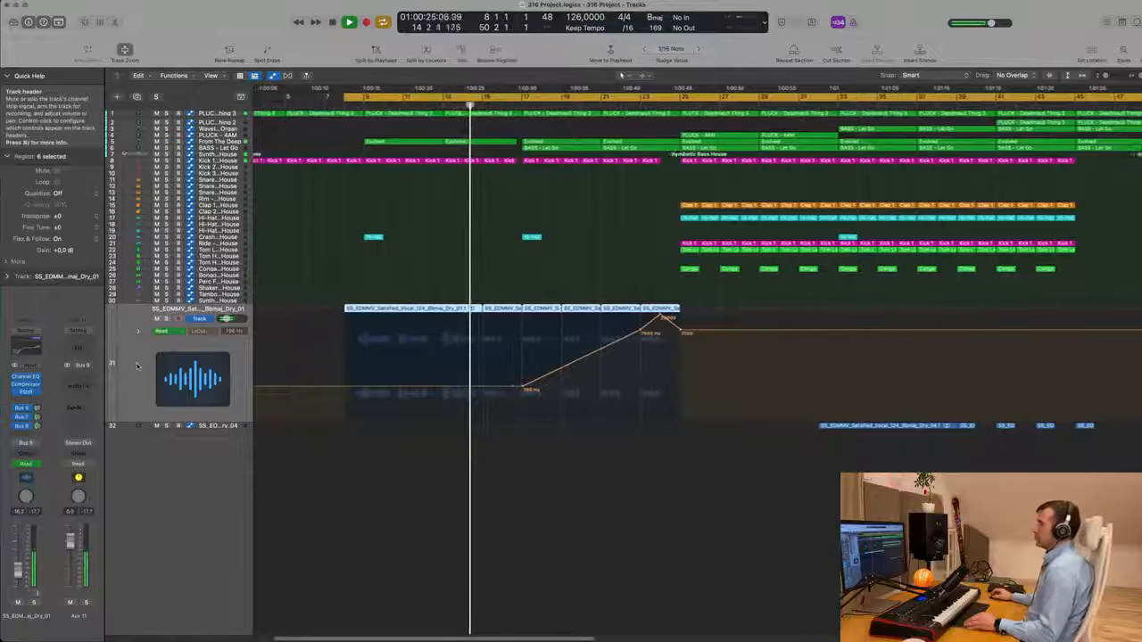
{"action": "key", "text": "super+Left"}
{"action": "key", "text": "super+Left"}
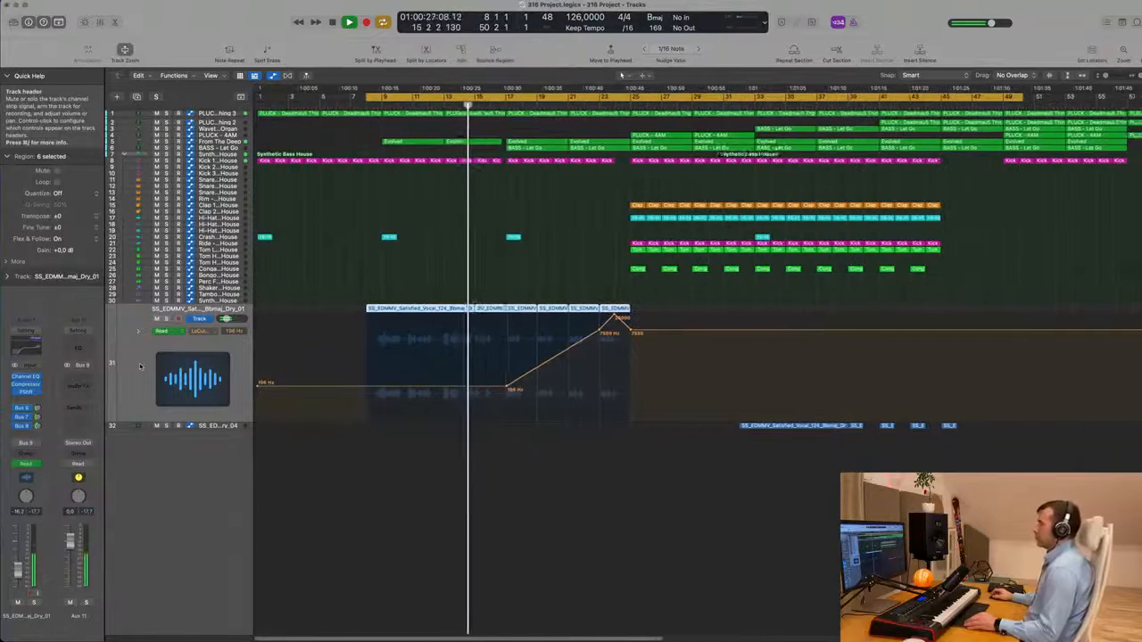
{"action": "key", "text": "super+Left"}
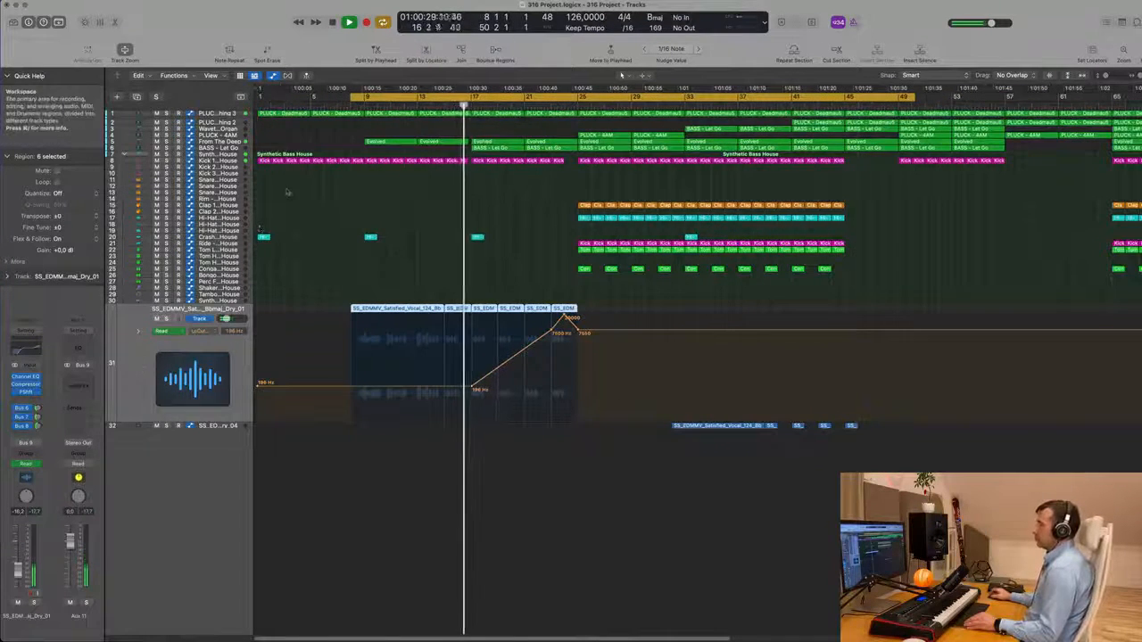
{"action": "key", "text": "super+Left"}
{"action": "key", "text": "super+Left"}
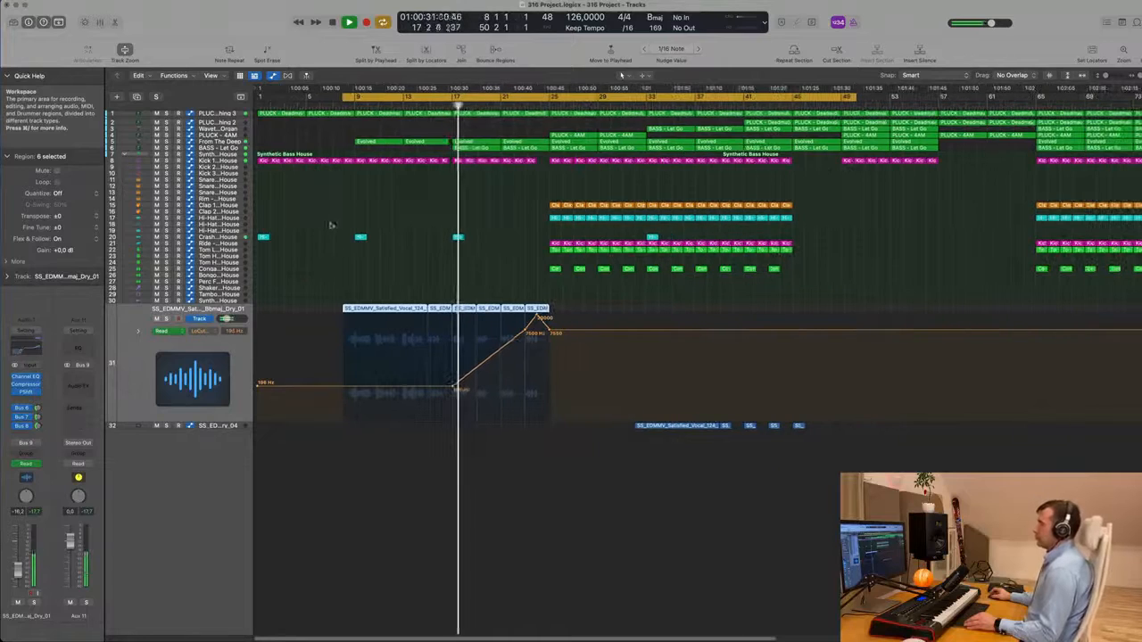
{"action": "key", "text": "super+Left"}
{"action": "key", "text": "super+Left"}
{"action": "key", "text": "super+Left"}
{"action": "key", "text": "super+Left"}
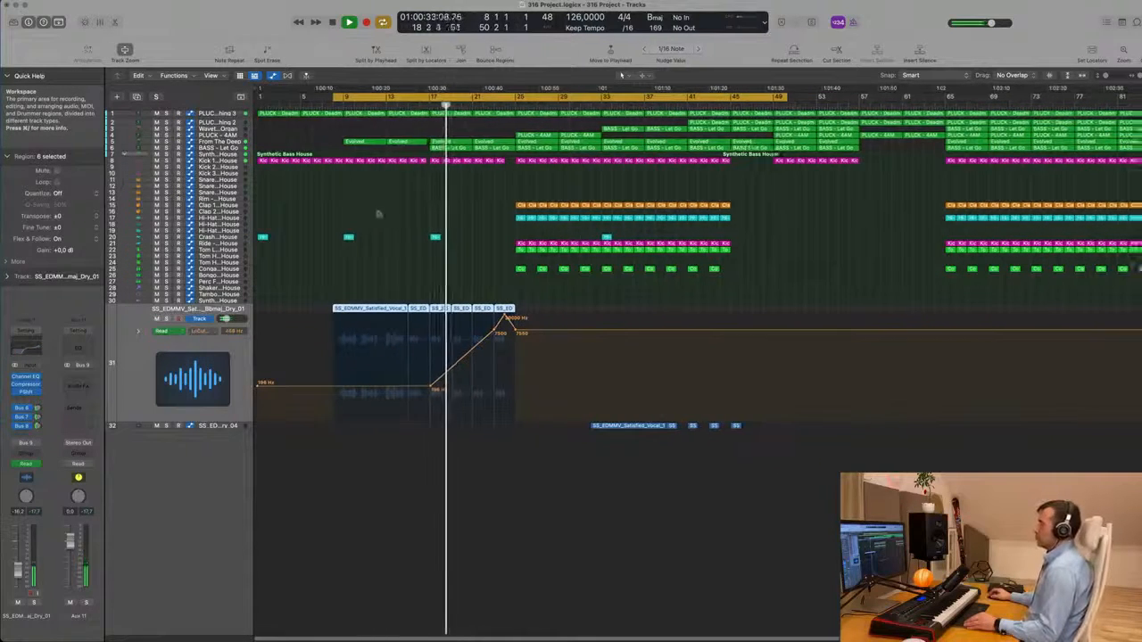
{"action": "key", "text": "super+Right"}
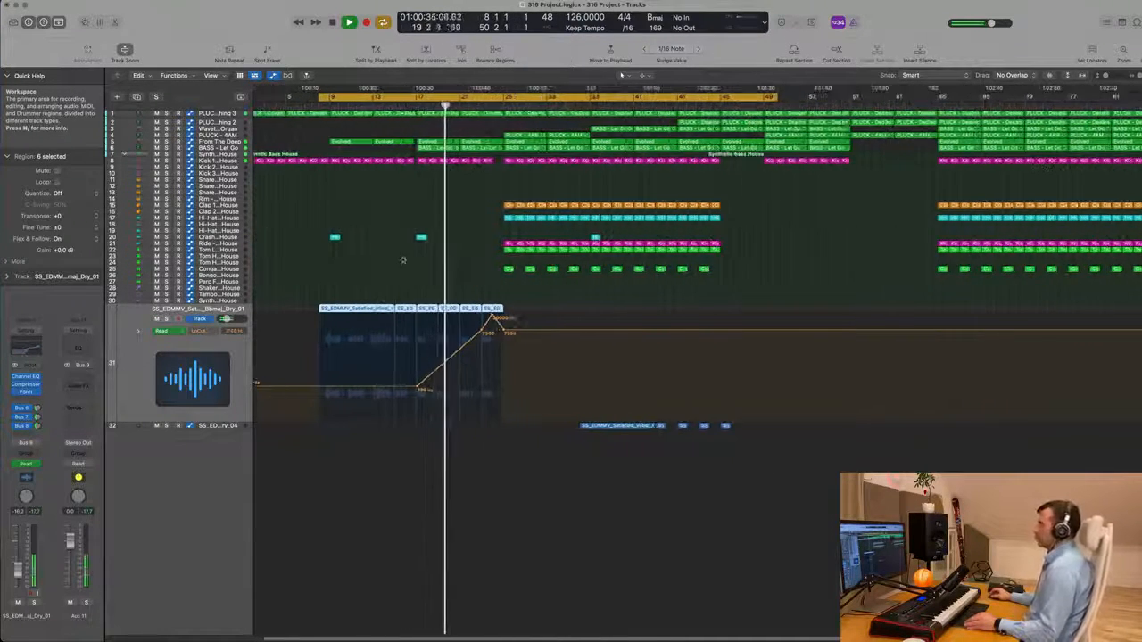
{"action": "key", "text": "super+Right"}
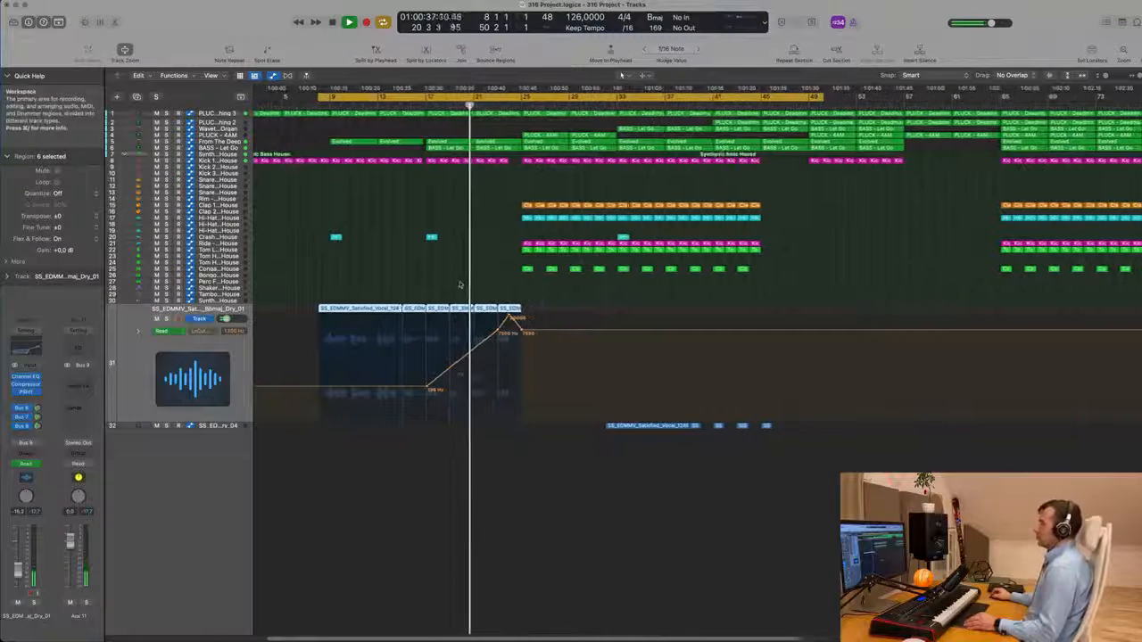
{"action": "key", "text": "super+Left"}
{"action": "key", "text": "super+Left"}
{"action": "key", "text": "super+Right"}
{"action": "key", "text": "super+Left"}
{"action": "key", "text": "super+Left"}
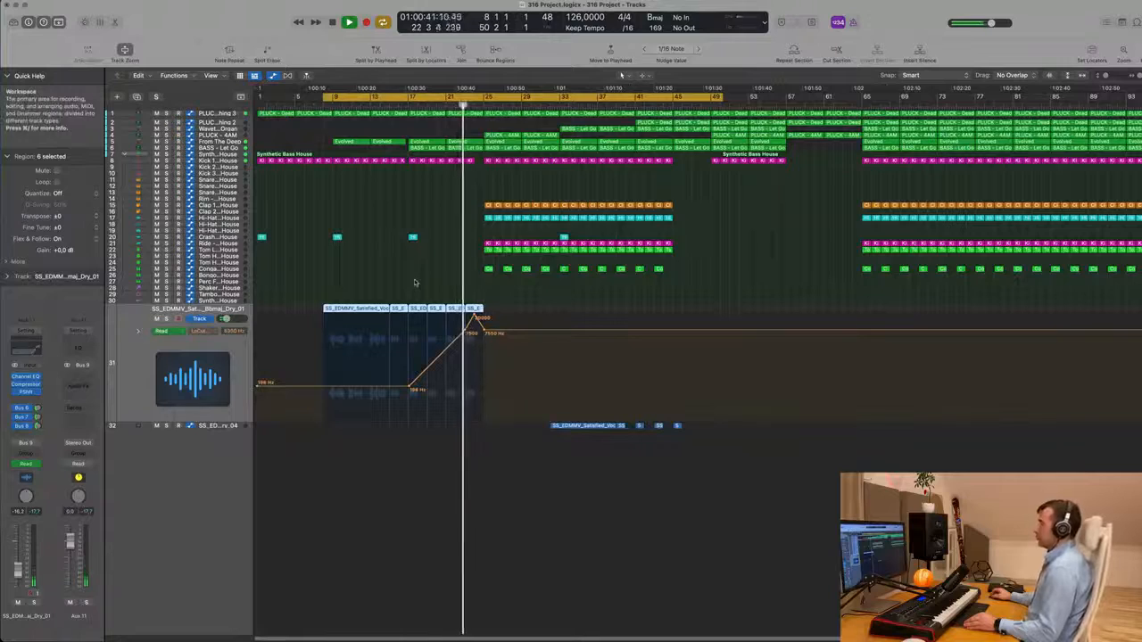
{"action": "key", "text": "super+Left"}
{"action": "key", "text": "super+Left"}
{"action": "key", "text": "super+Right"}
{"action": "key", "text": "super+Right"}
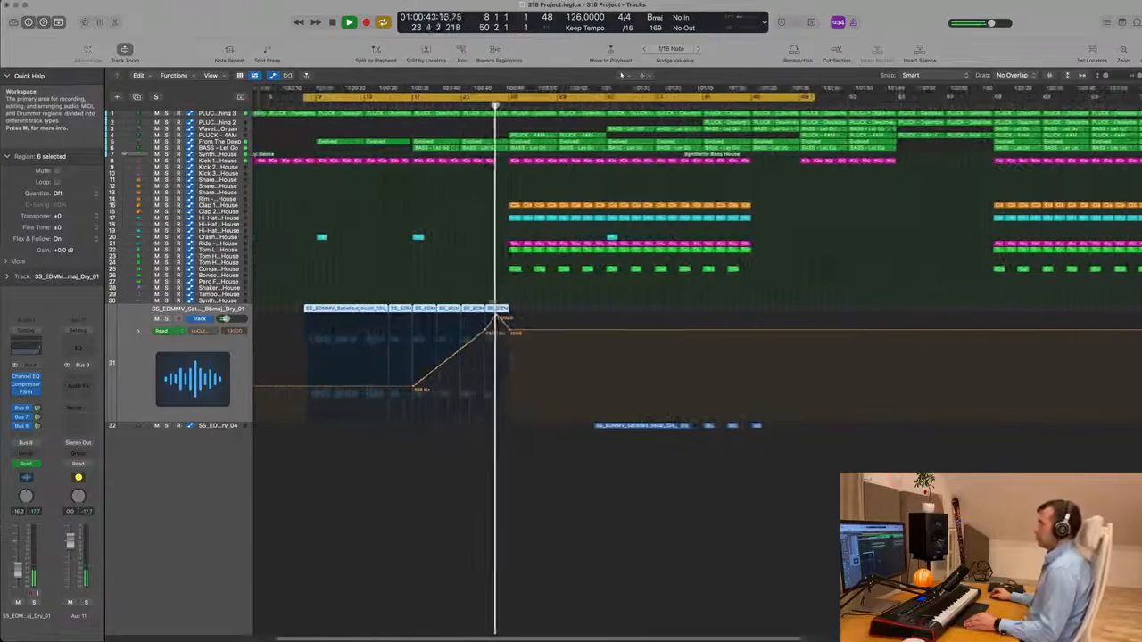
Step: Copy the crash region from bar 17 to bar 25 on the Crash track
{"action": "key", "text": "super+Left"}
{"action": "key", "text": "super+Left"}
{"action": "left_click_drag", "start_coordinate": [372, 238], "coordinate": [430, 246]}
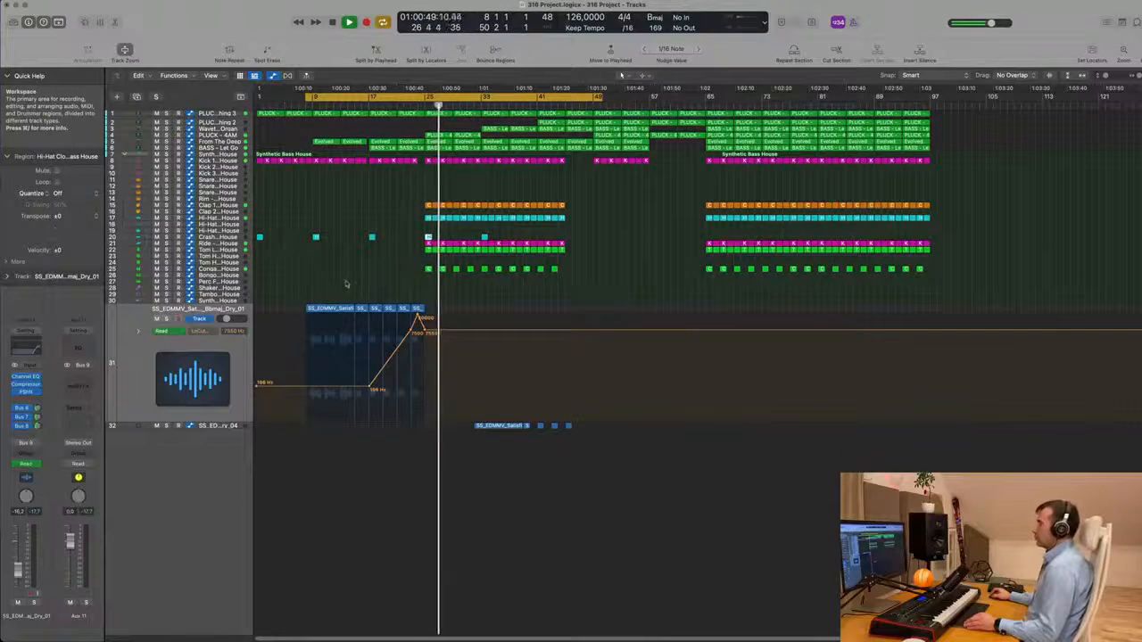
Step: Select the PLUCK - 4AM track, clear the region selection and examine its regions between bars 25 and 49 during playback
{"action": "left_click", "coordinate": [217, 135]}
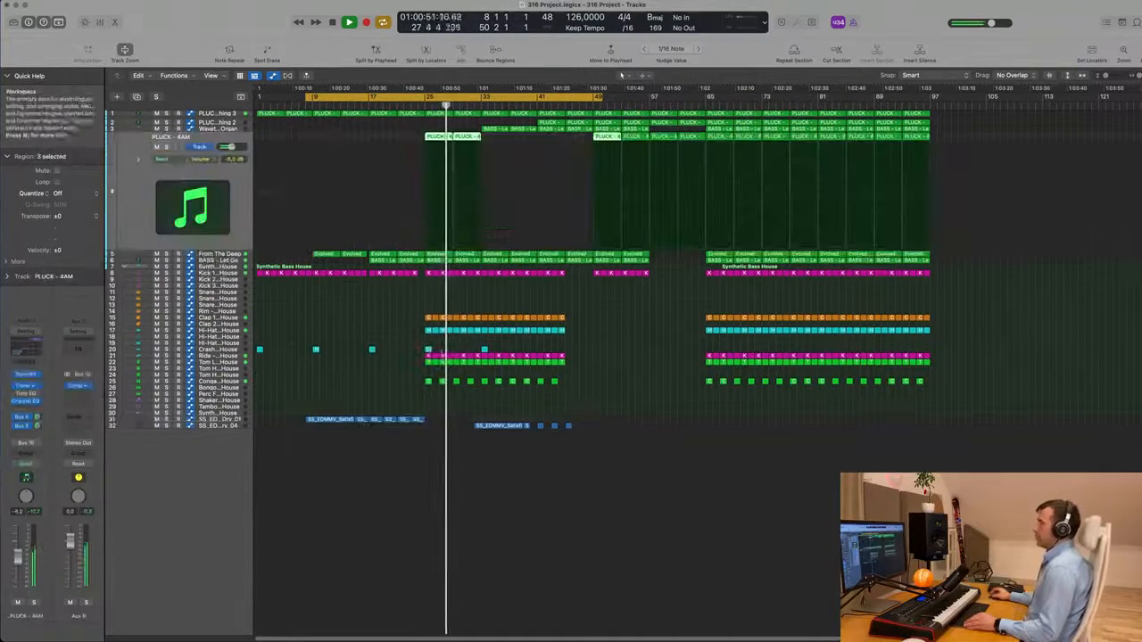
{"action": "left_click", "coordinate": [367, 323]}
{"action": "scroll", "coordinate": [366, 321], "scroll_direction": "up", "scroll_amount": 4}
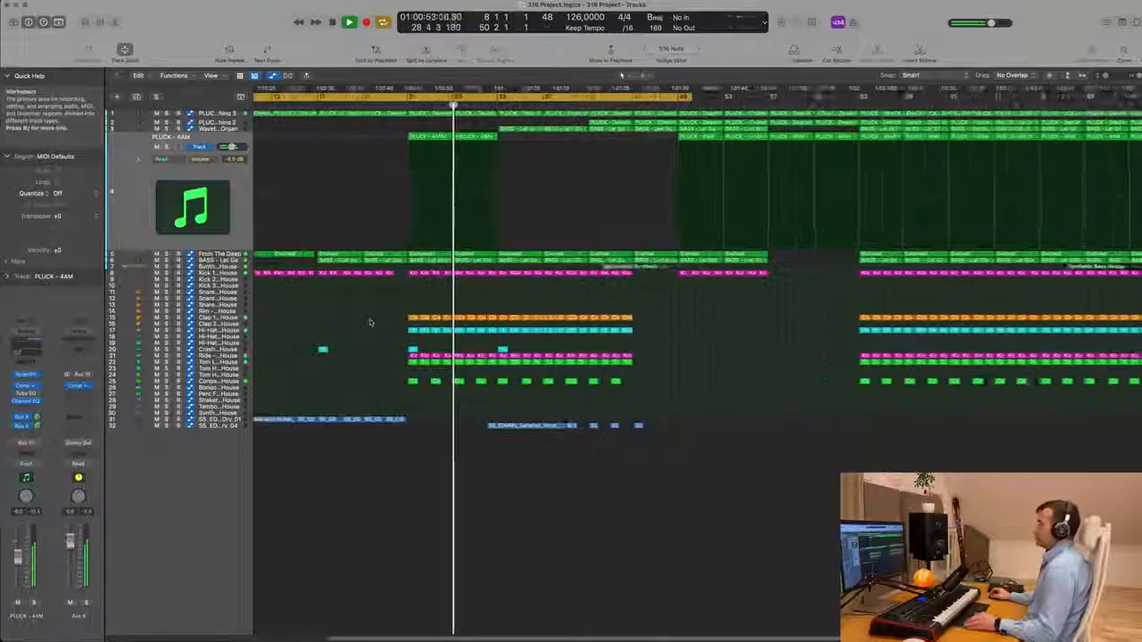
{"action": "scroll", "coordinate": [378, 323], "scroll_direction": "down", "scroll_amount": 4}
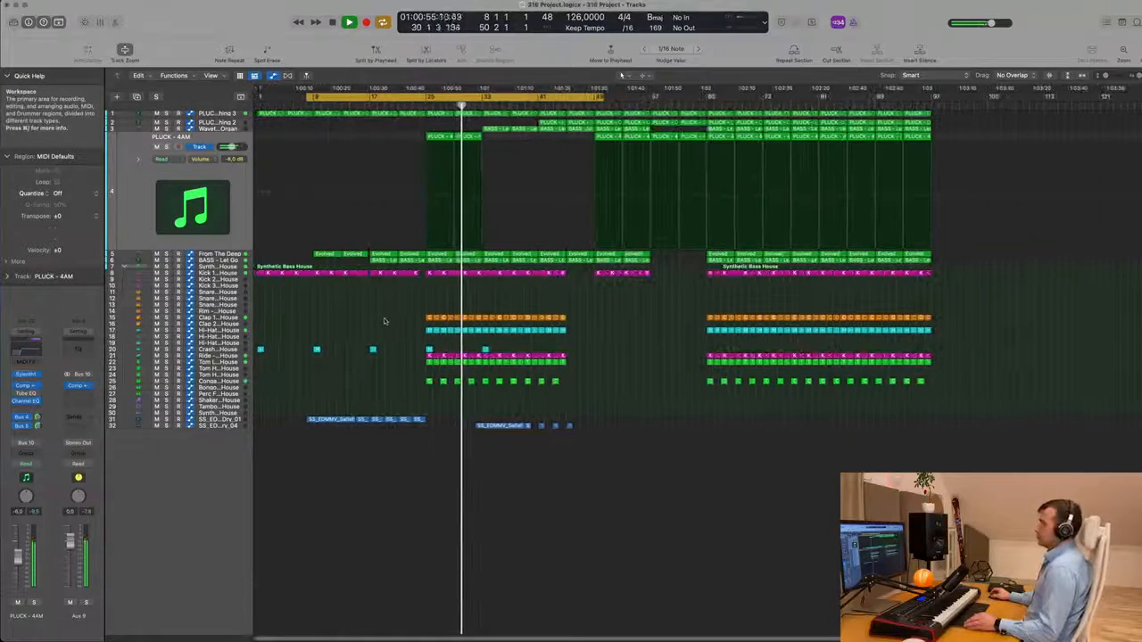
{"action": "scroll", "coordinate": [385, 321], "scroll_direction": "up", "scroll_amount": 1}
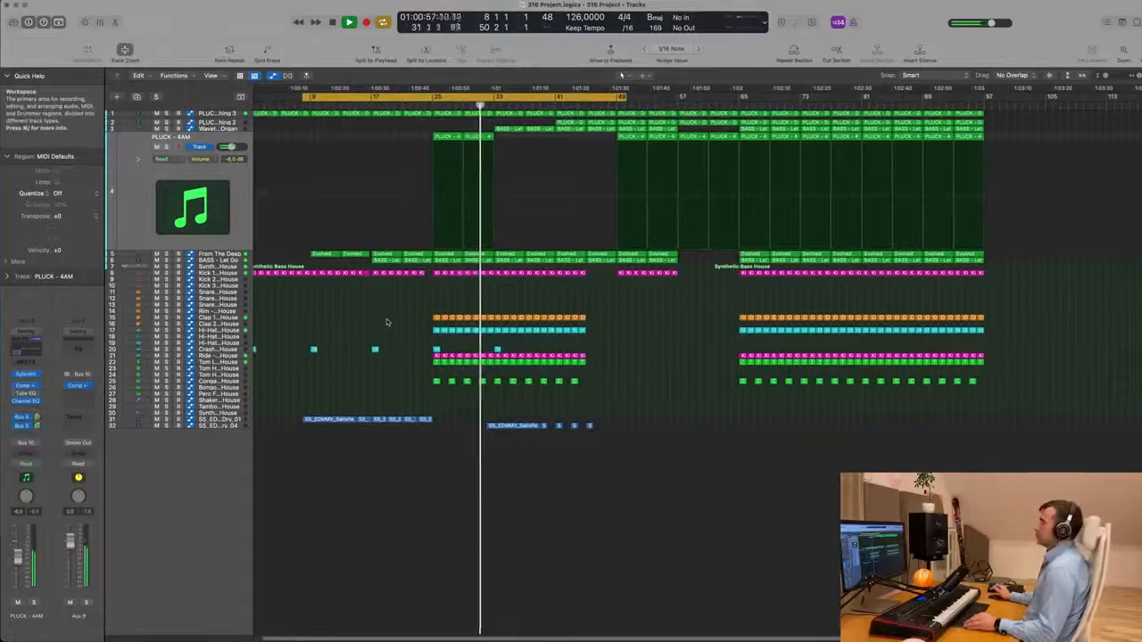
{"action": "scroll", "coordinate": [388, 321], "scroll_direction": "up", "scroll_amount": 3}
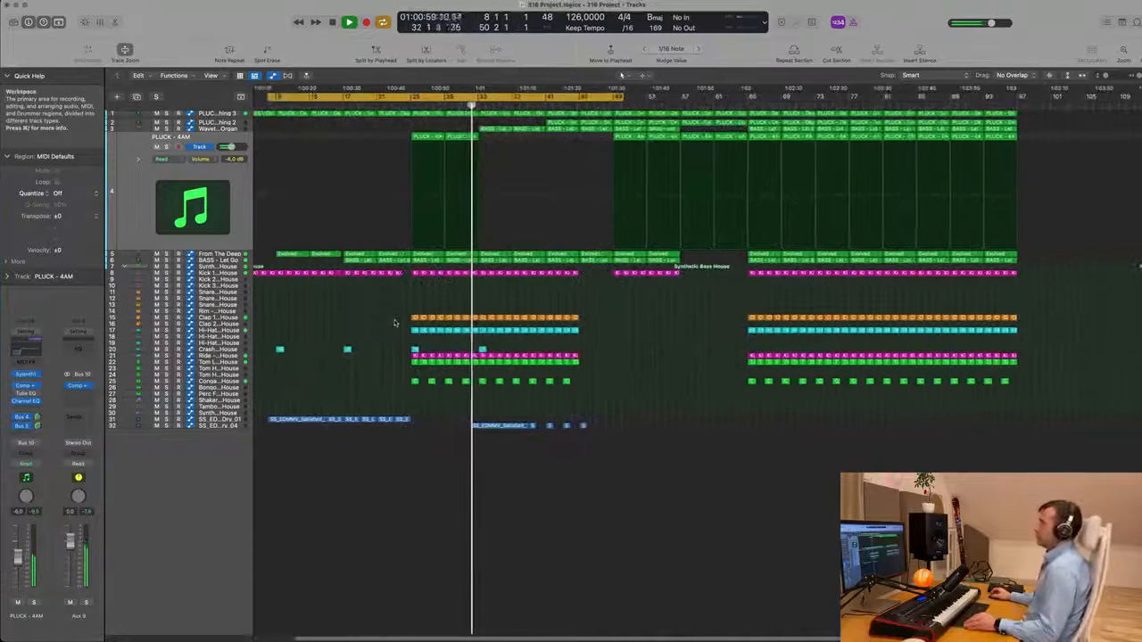
{"action": "scroll", "coordinate": [394, 320], "scroll_direction": "down", "scroll_amount": 2}
{"action": "scroll", "coordinate": [472, 304], "scroll_direction": "up", "scroll_amount": 3}
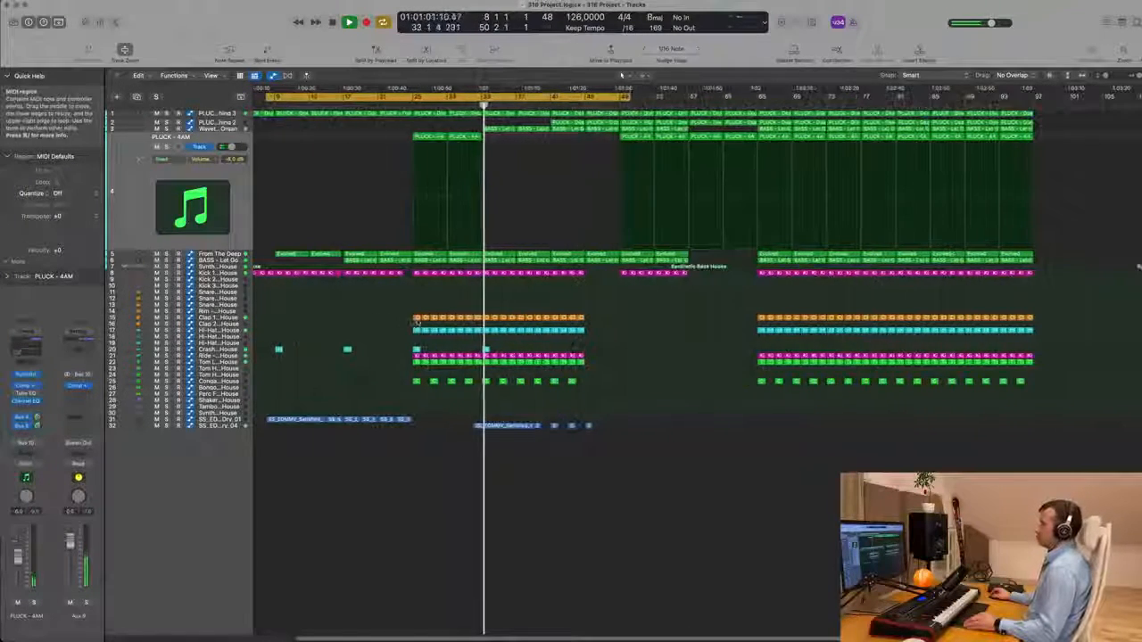
{"action": "scroll", "coordinate": [469, 305], "scroll_direction": "down", "scroll_amount": 1}
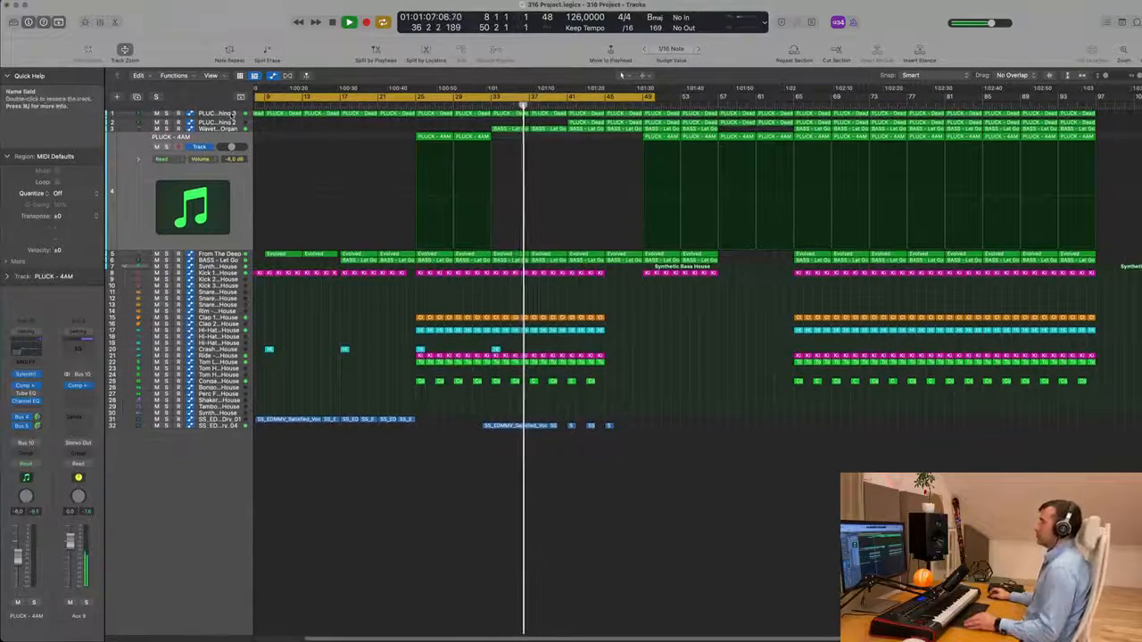
Step: Reshape the automation of PLUCK - Deadmau5 Thing 3 to drop at bar 41, peak at about 4.04 at bar 45 and fall until bar 57
{"action": "left_click", "coordinate": [233, 115]}
{"action": "left_click_drag", "start_coordinate": [564, 191], "coordinate": [566, 203]}
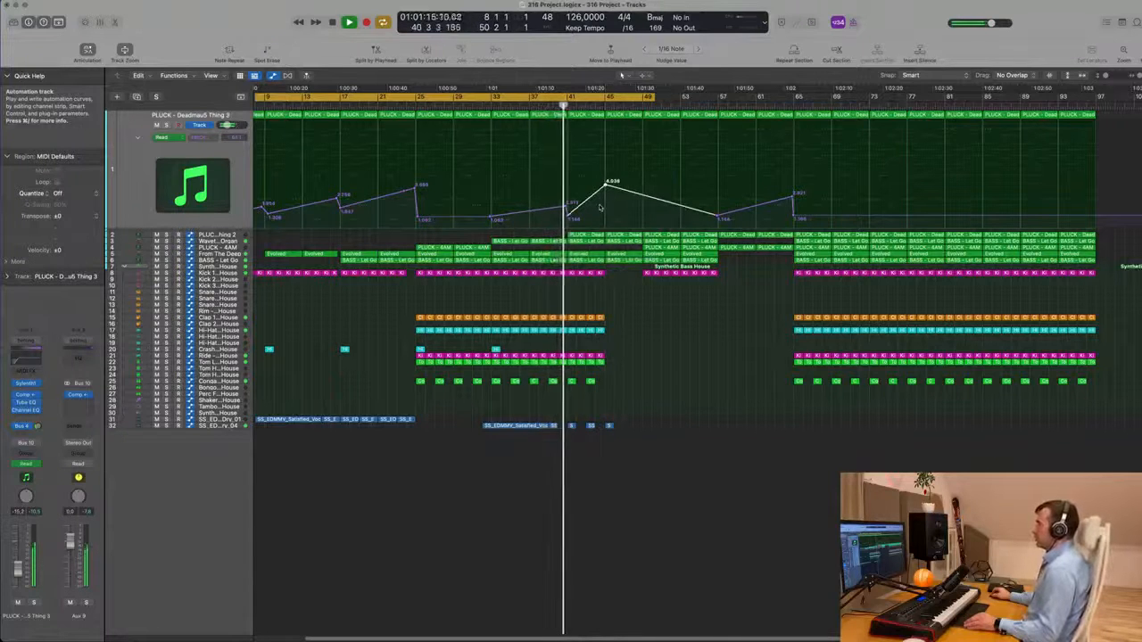
{"action": "scroll", "coordinate": [600, 208], "scroll_direction": "up", "scroll_amount": 4}
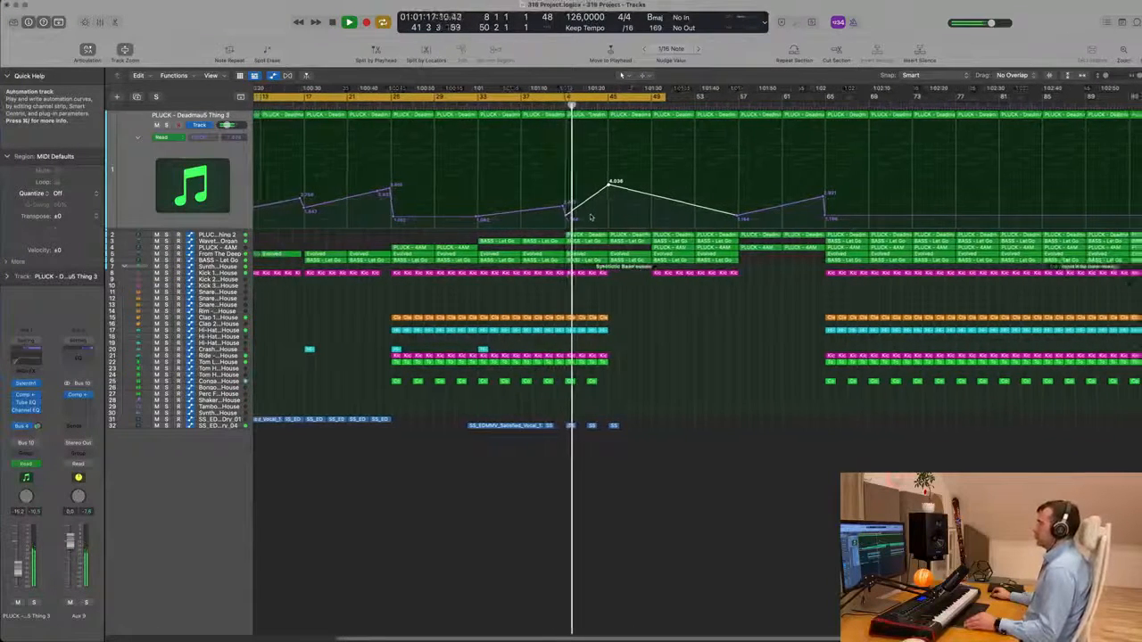
{"action": "scroll", "coordinate": [592, 216], "scroll_direction": "up", "scroll_amount": 1}
{"action": "scroll", "coordinate": [593, 216], "scroll_direction": "down", "scroll_amount": 2}
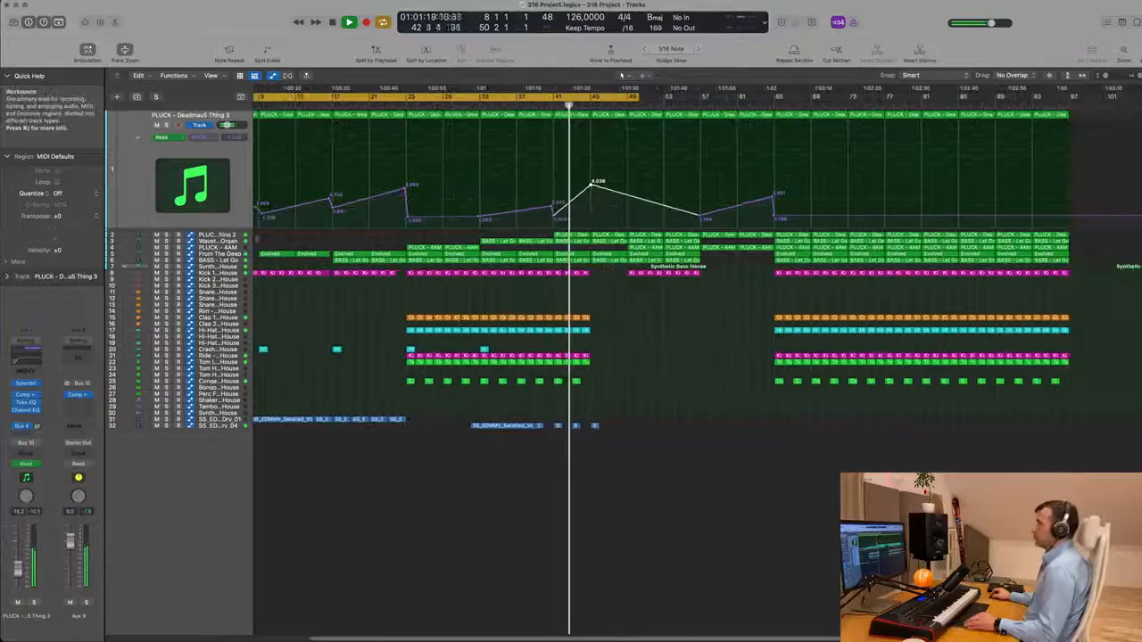
Step: Select the PLUCK - Deadmau5 Thing 2 track and examine its automation between bars 41 and 49
{"action": "left_click", "coordinate": [223, 236]}
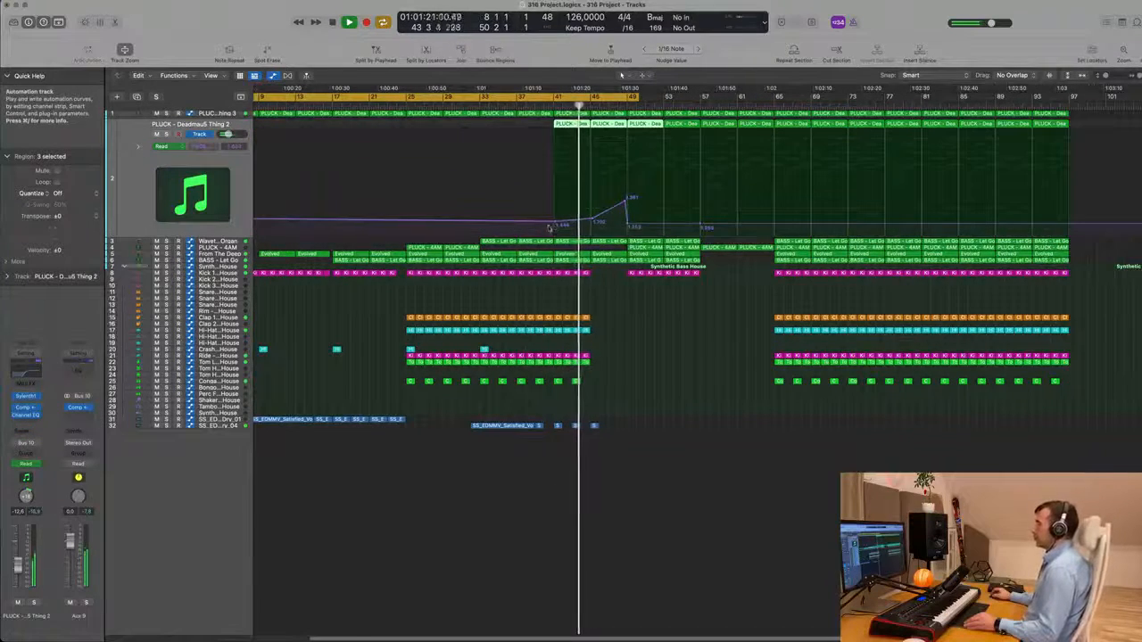
{"action": "scroll", "coordinate": [549, 227], "scroll_direction": "up", "scroll_amount": 1}
{"action": "scroll", "coordinate": [549, 228], "scroll_direction": "down", "scroll_amount": 2}
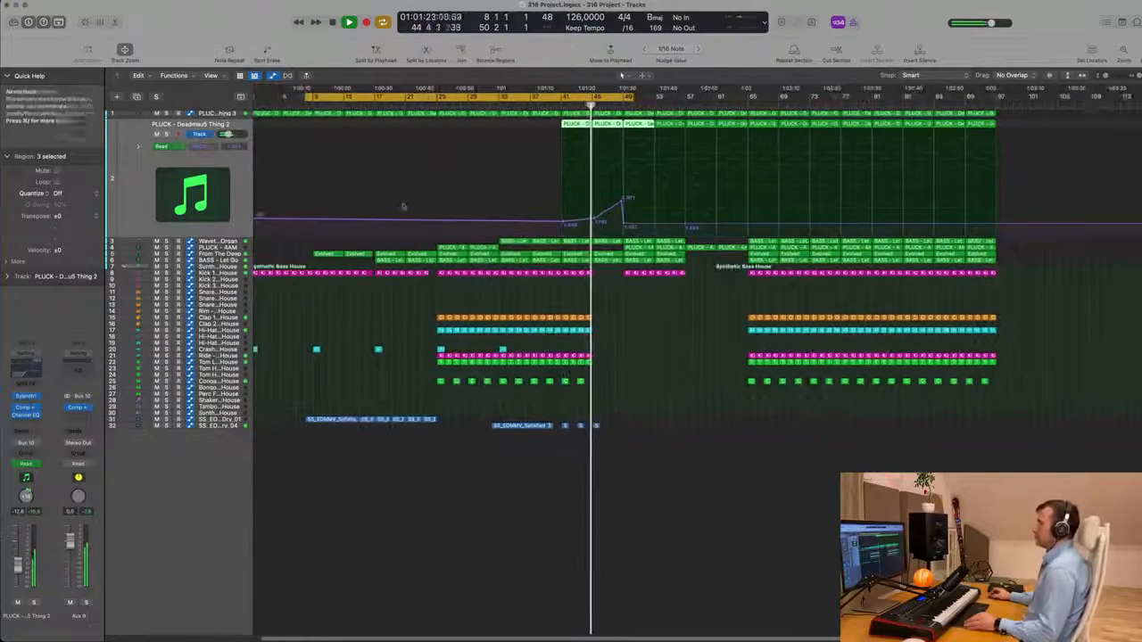
Step: Select the PLUCK - Deadmau5 Thing 3 track again and extend the cycle range's end to bar 57
{"action": "left_click", "coordinate": [205, 114]}
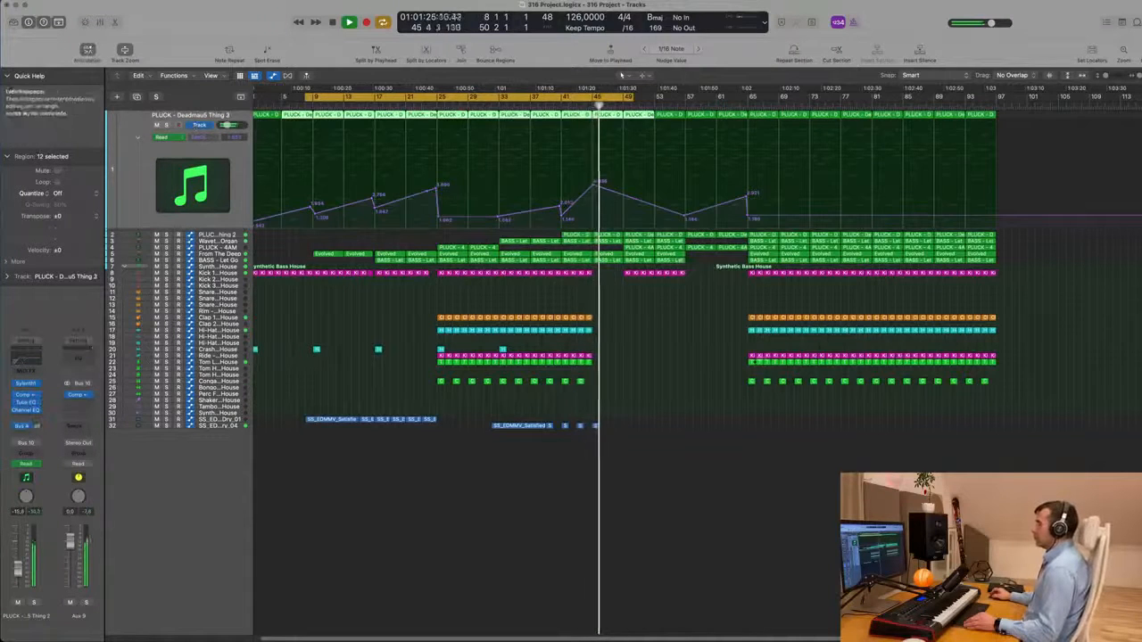
{"action": "scroll", "coordinate": [681, 127], "scroll_direction": "up", "scroll_amount": 1}
{"action": "scroll", "coordinate": [681, 127], "scroll_direction": "down", "scroll_amount": 2}
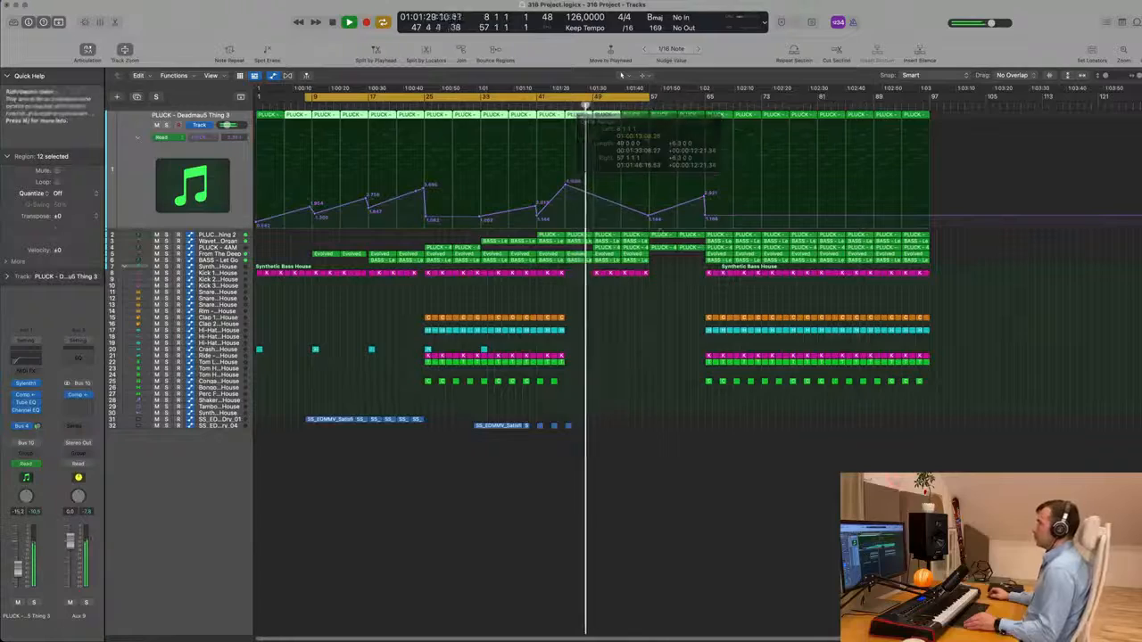
{"action": "scroll", "coordinate": [622, 75], "scroll_direction": "up", "scroll_amount": 2}
{"action": "scroll", "coordinate": [622, 75], "scroll_direction": "down", "scroll_amount": 2}
{"action": "scroll", "coordinate": [622, 75], "scroll_direction": "up", "scroll_amount": 2}
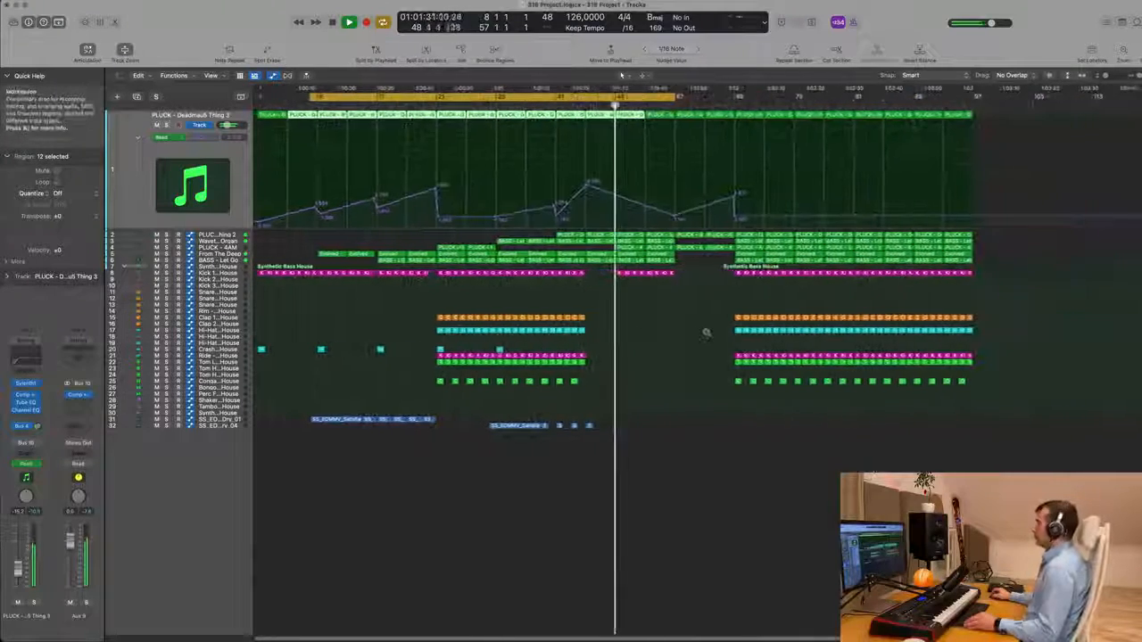
{"action": "scroll", "coordinate": [622, 75], "scroll_direction": "down", "scroll_amount": 3}
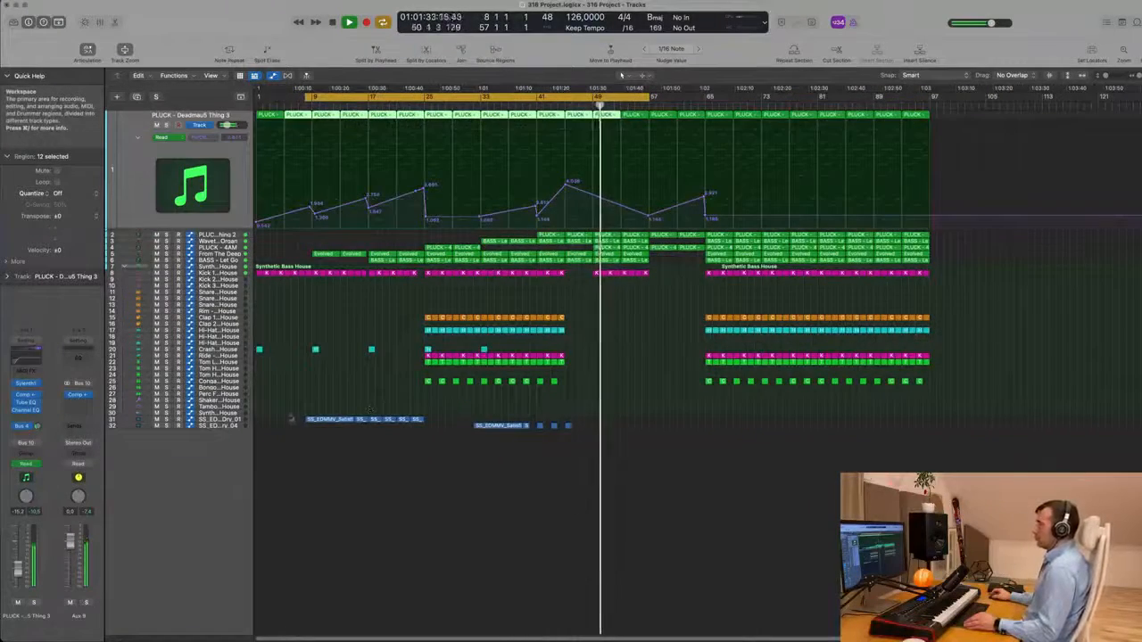
Step: Copy the six Satisfied vocal regions on track 31 so that the copies start at bar 57
{"action": "left_click", "coordinate": [407, 421]}
{"action": "left_click_drag", "start_coordinate": [413, 423], "coordinate": [675, 423]}
{"action": "scroll", "coordinate": [659, 353], "scroll_direction": "up", "scroll_amount": 2}
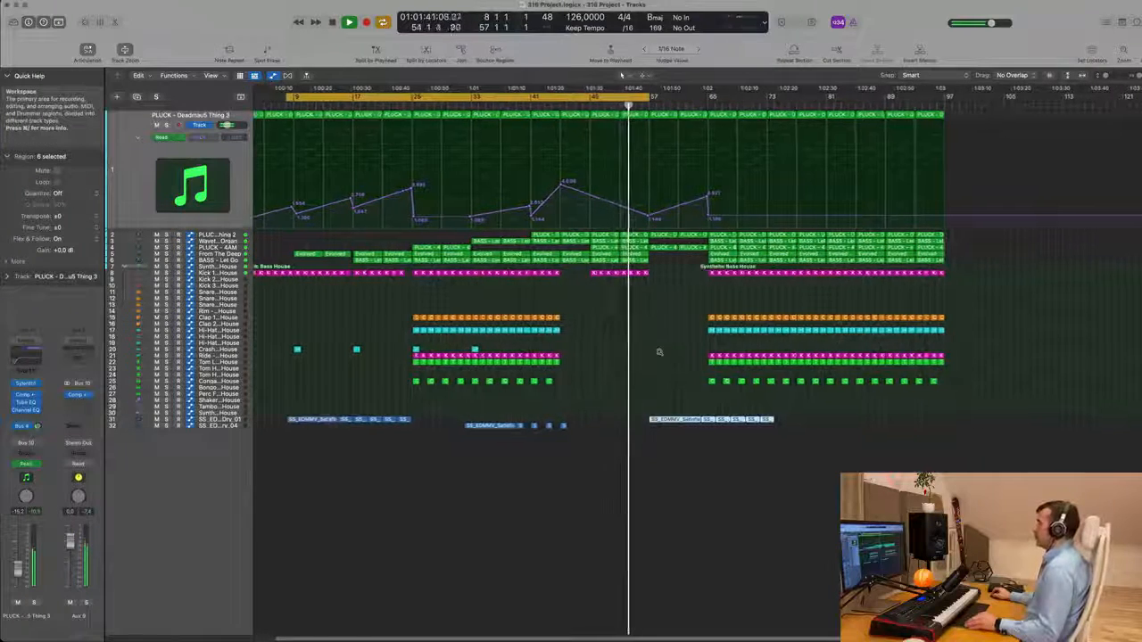
Step: Move the cycle range to bars 57 to 106 and play the arrangement from its start
{"action": "scroll", "coordinate": [659, 353], "scroll_direction": "up", "scroll_amount": 4}
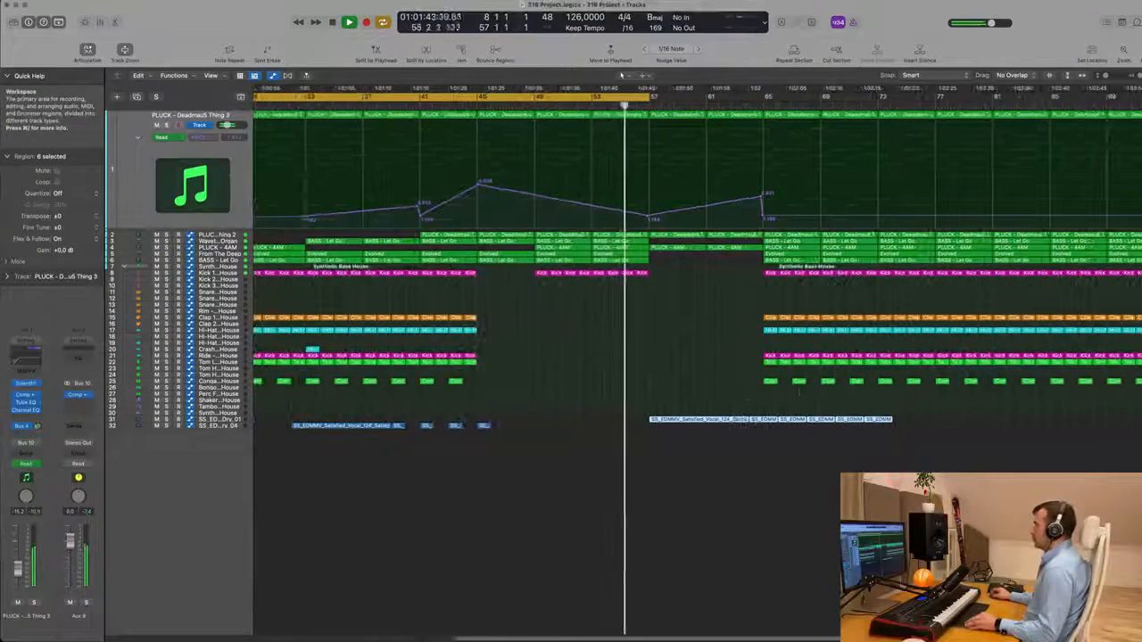
{"action": "scroll", "coordinate": [703, 381], "scroll_direction": "down", "scroll_amount": 3}
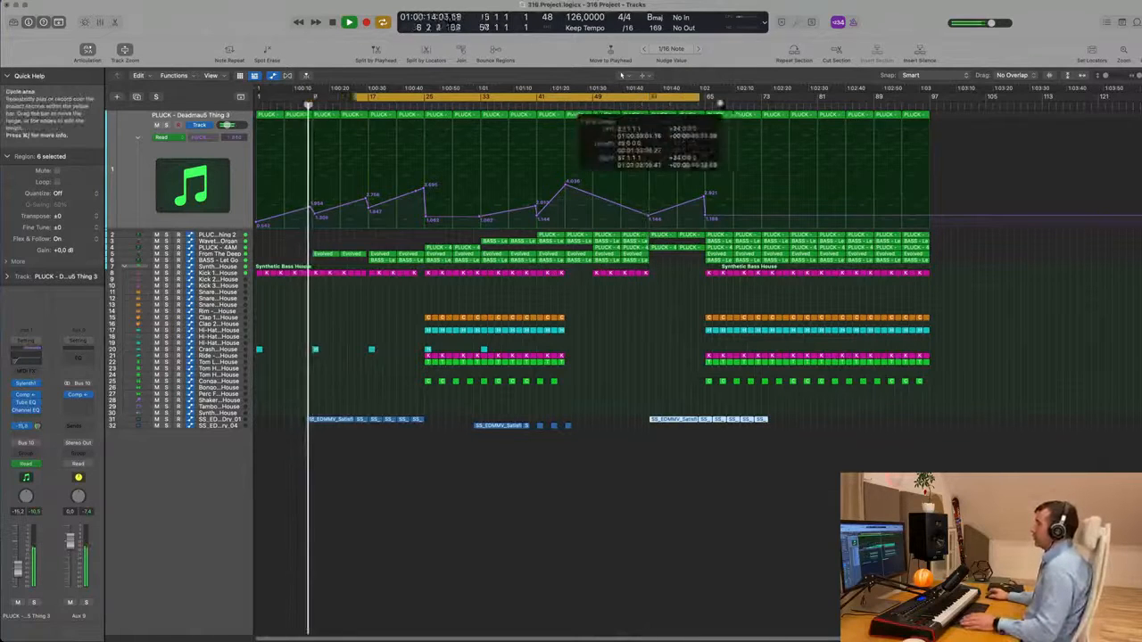
{"action": "left_click_drag", "start_coordinate": [720, 105], "coordinate": [947, 107]}
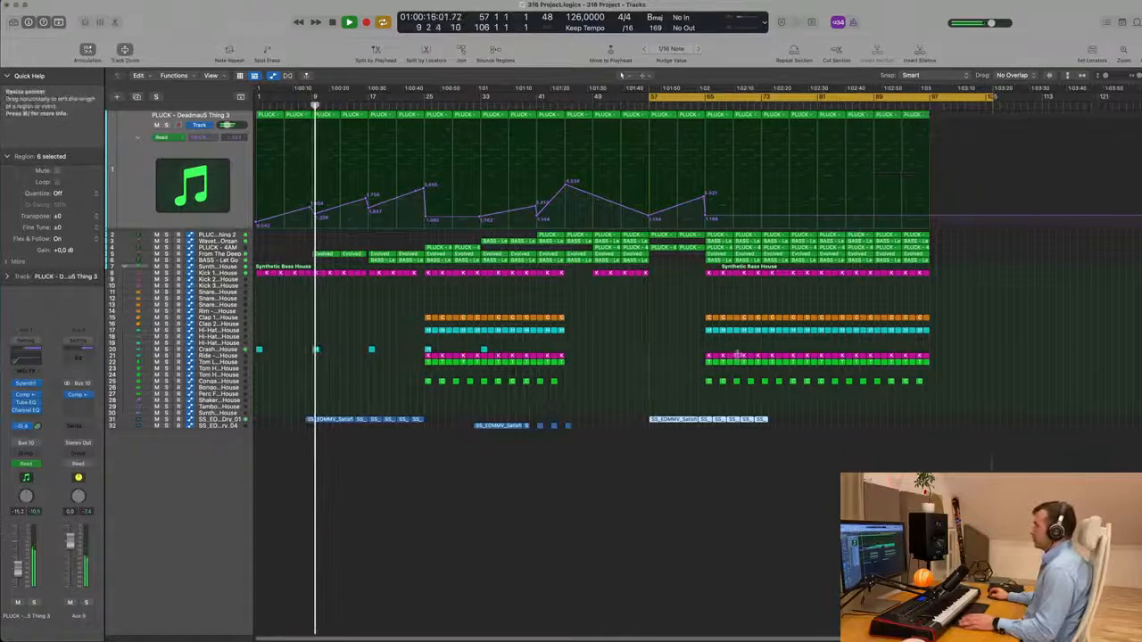
{"action": "left_click", "coordinate": [650, 377]}
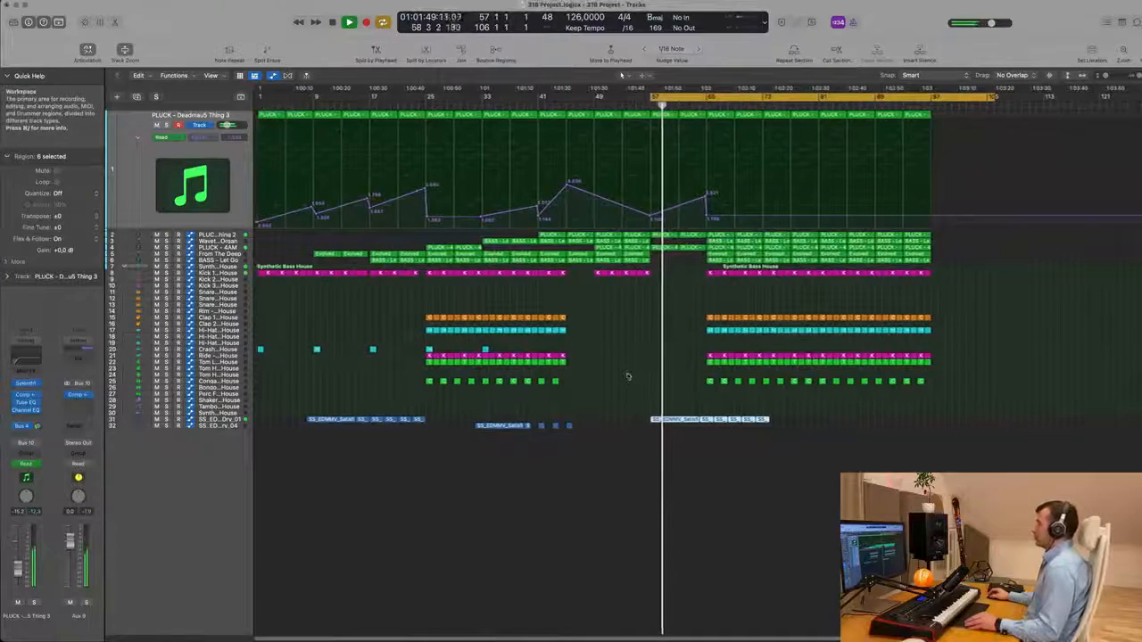
Step: Examine the copied Satisfied vocal regions and the build-up from bar 57 into bar 65 while the section plays
{"action": "key", "text": "super+Right"}
{"action": "key", "text": "super+Left"}
{"action": "key", "text": "super+Left"}
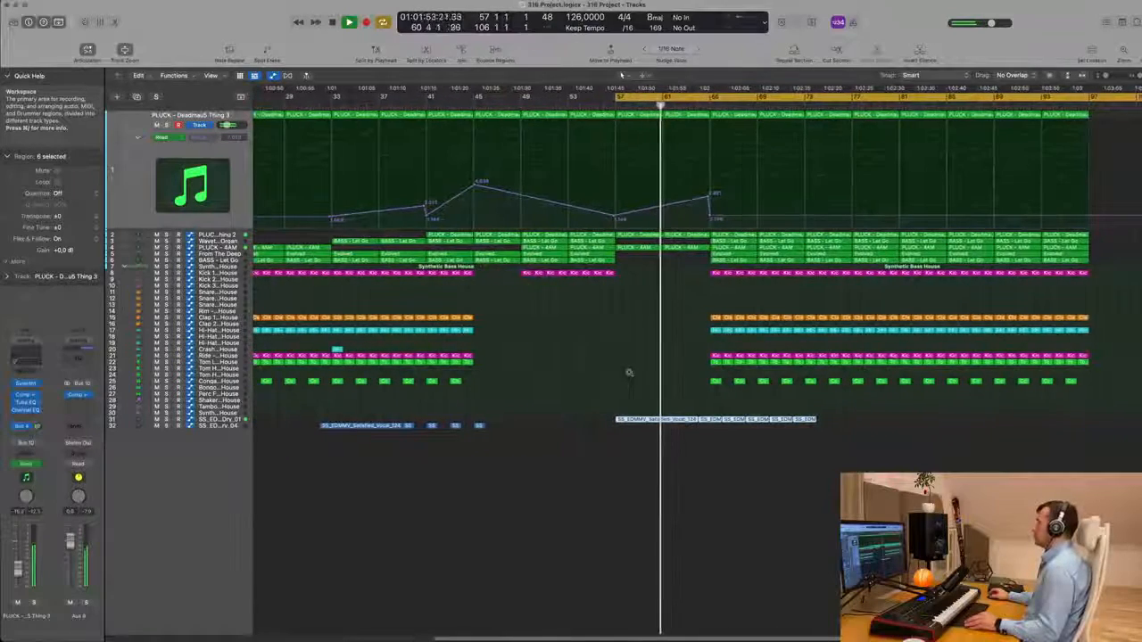
{"action": "key", "text": "super+Left"}
{"action": "key", "text": "super+Right"}
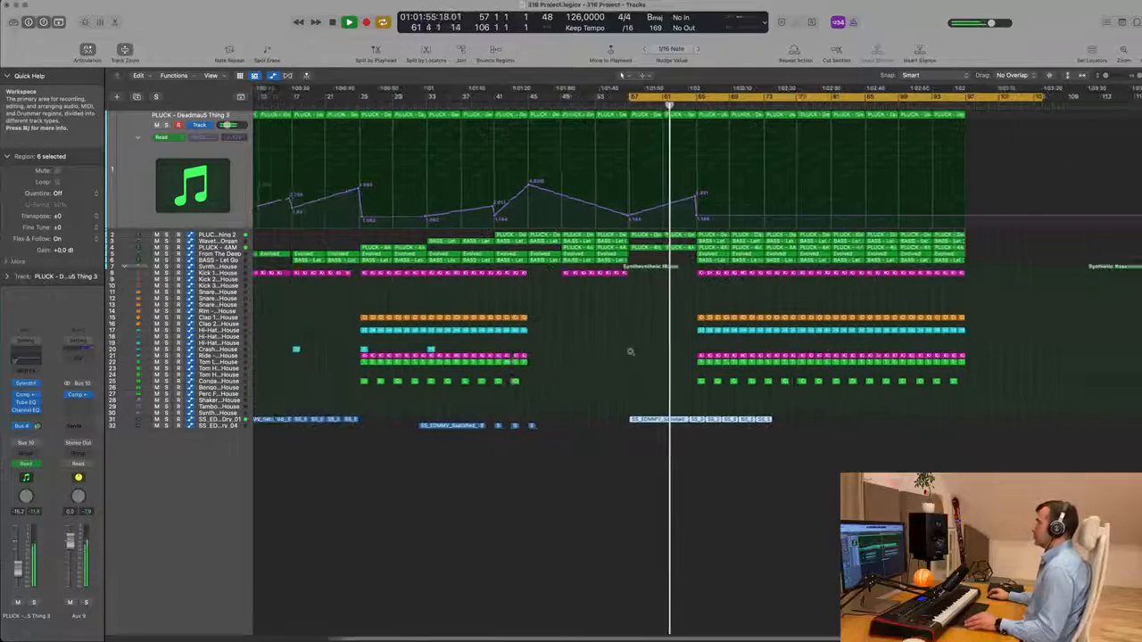
{"action": "key", "text": "super+Right"}
{"action": "key", "text": "super+Right"}
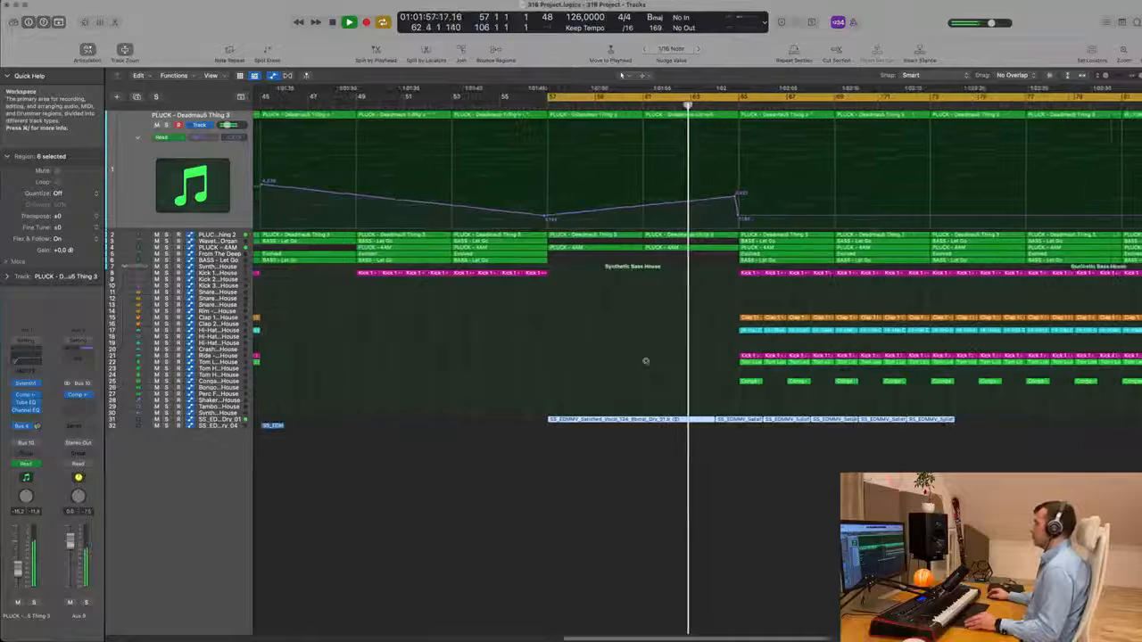
{"action": "key", "text": "super+Left"}
{"action": "key", "text": "super+Right"}
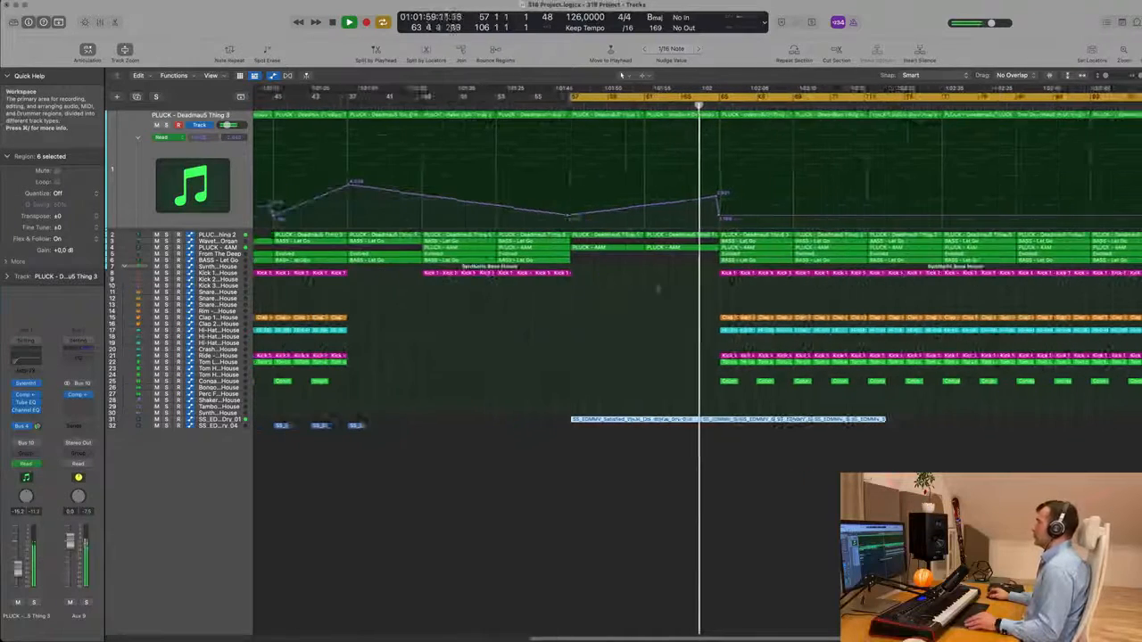
{"action": "key", "text": "super+Left"}
{"action": "key", "text": "super+Left"}
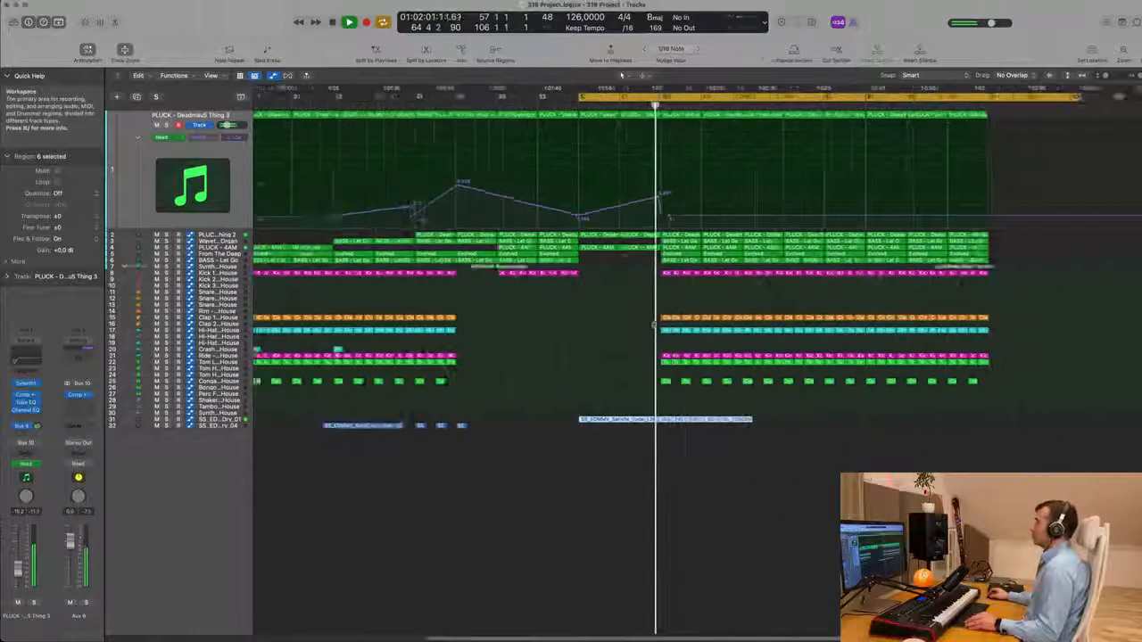
{"action": "key", "text": "super+Right"}
{"action": "key", "text": "super+Left"}
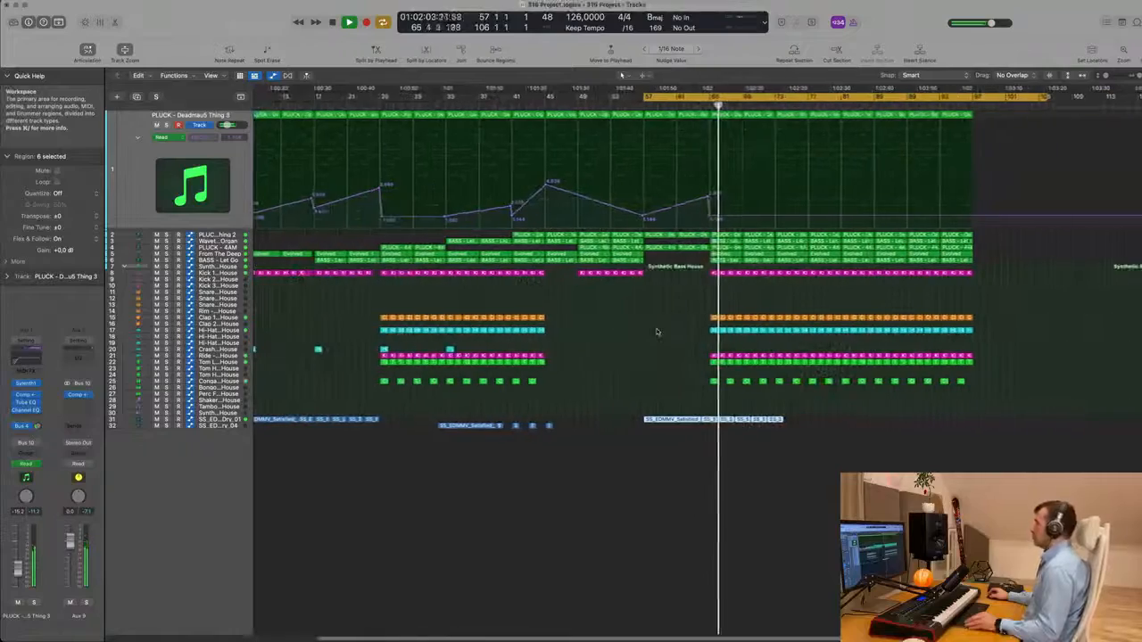